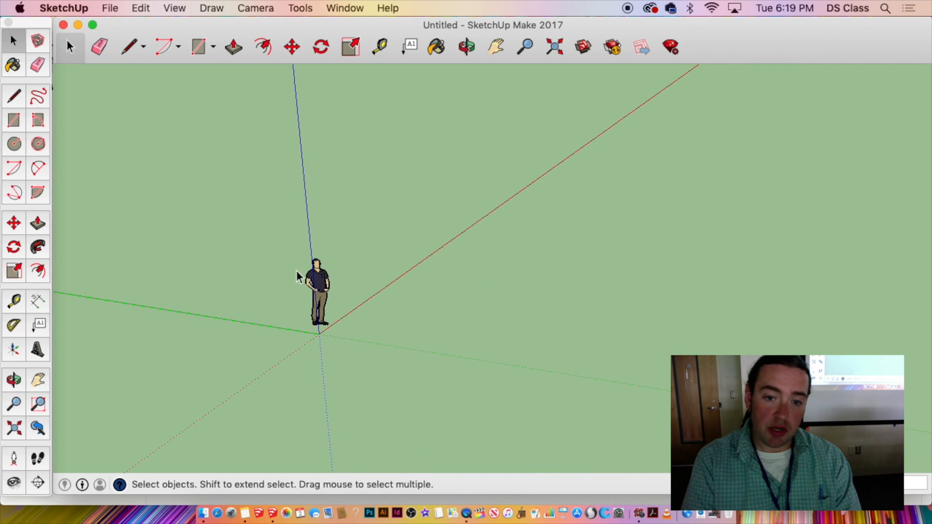
Draw a freehand rectangle on the ground beside the standing figure, using the Rectangle tool.
left_click(15, 121)
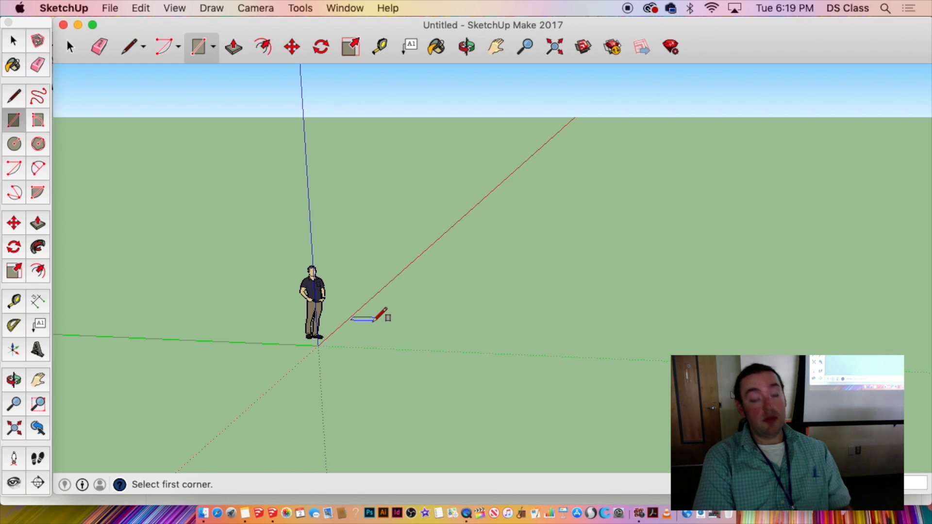
scroll(375, 319, "up", 3)
left_click(366, 335)
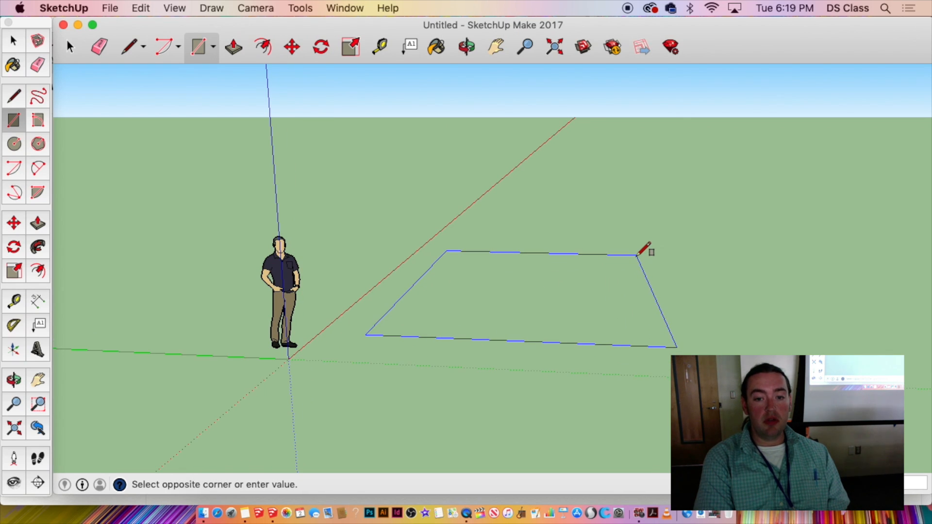
left_click(639, 253)
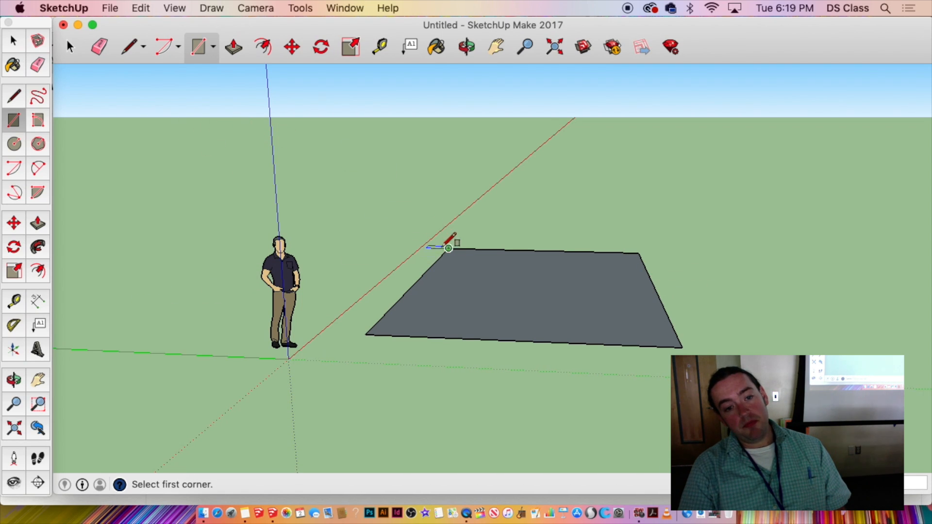
Extrude the ground rectangle upward with Push/Pull into a box taller than the standing figure.
middle_click_drag(265, 143, 83, 129)
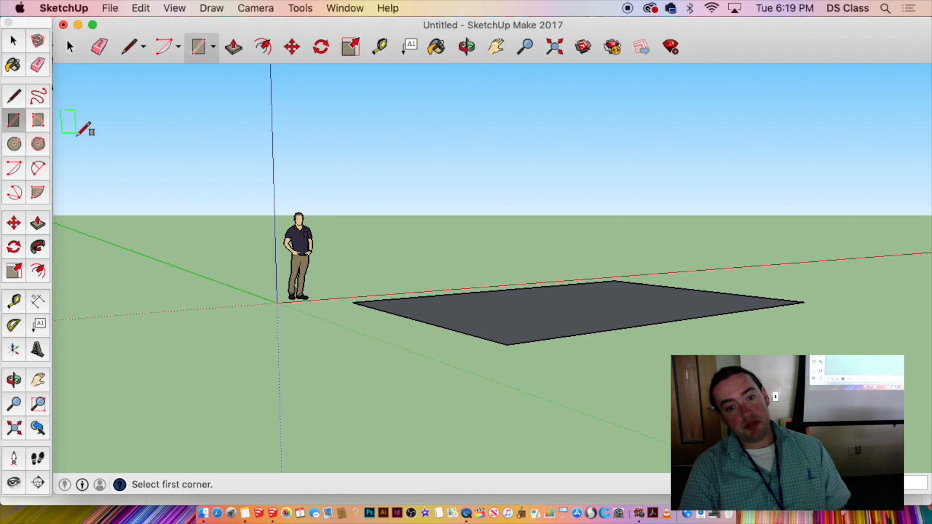
middle_click_drag(429, 221, 656, 232)
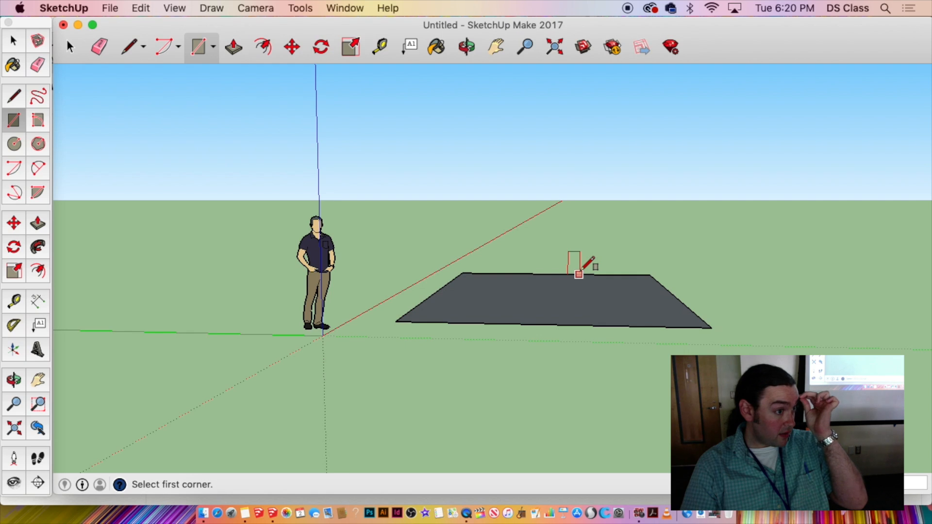
left_click(39, 225)
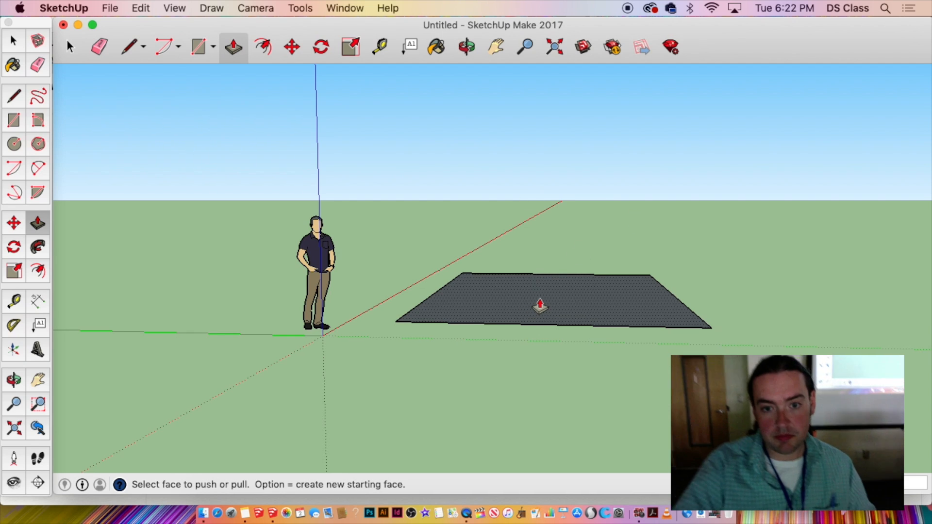
scroll(539, 306, "down", 2)
middle_click_drag(539, 306, 355, 310)
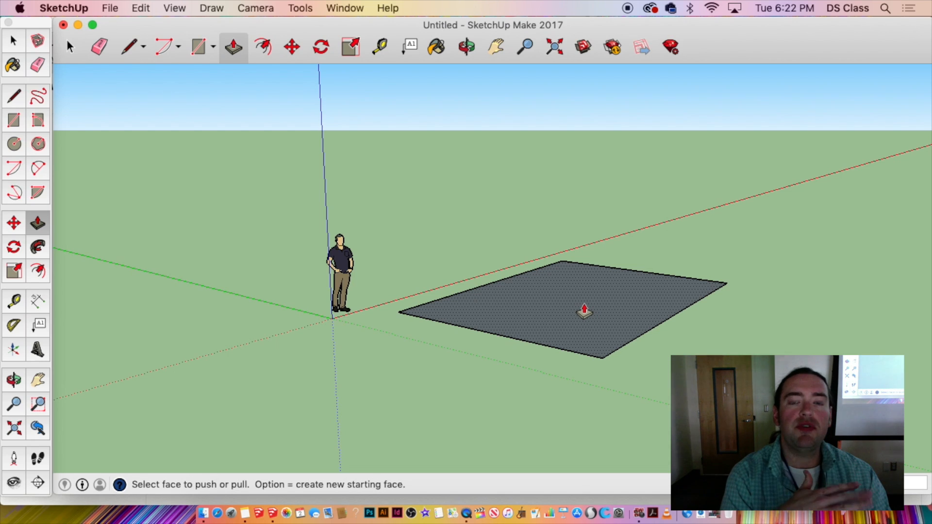
left_click_drag(549, 325, 541, 155)
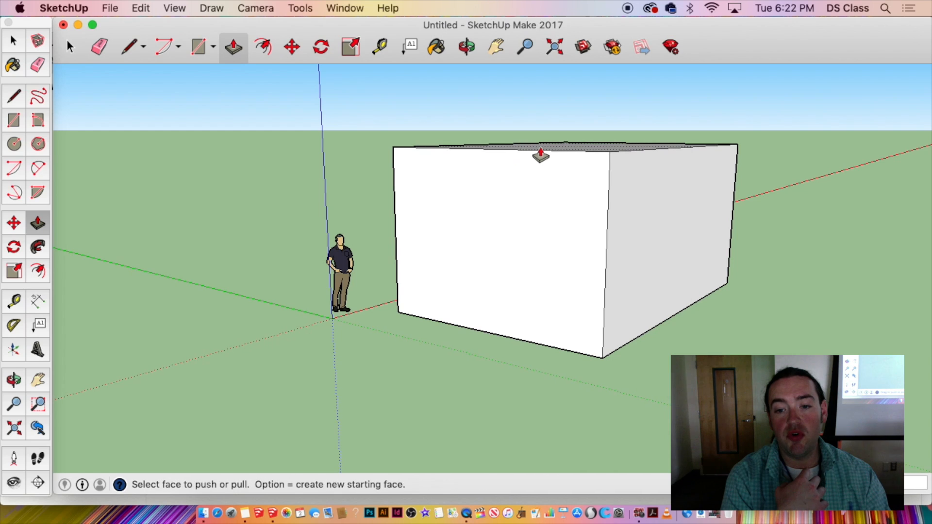
Reshape the box into a roughly cubic block by pushing and pulling its top and side faces.
middle_click_drag(580, 223, 481, 288)
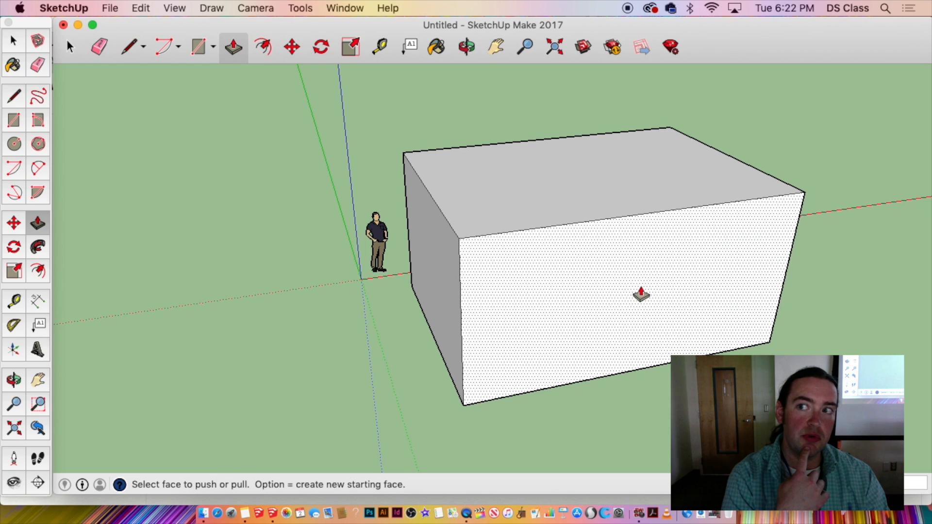
left_click_drag(640, 294, 668, 323)
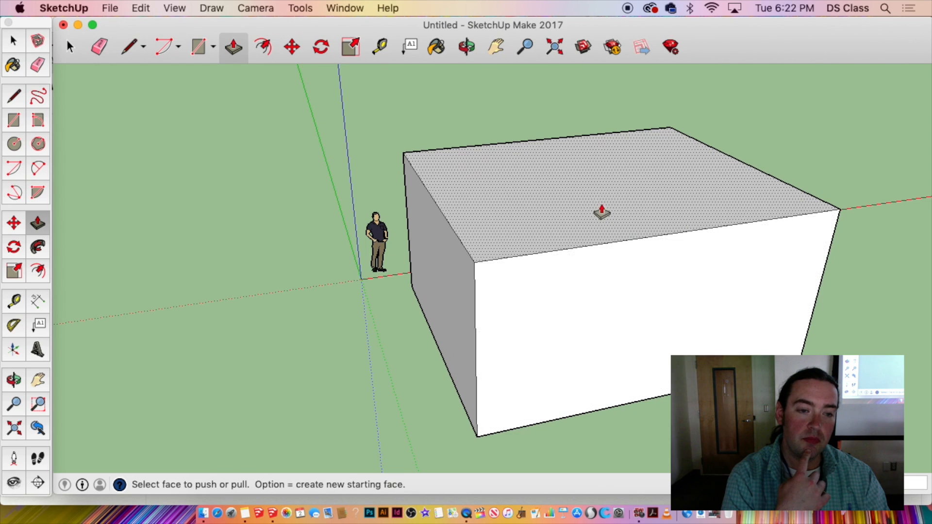
left_click_drag(601, 213, 602, 183)
left_click_drag(487, 250, 636, 285)
middle_click_drag(636, 285, 244, 299)
left_click_drag(248, 299, 367, 254)
middle_click_drag(368, 253, 648, 351)
mouse_move(648, 350)
left_mouse_down()
mouse_move(541, 277)
mouse_move(659, 381)
mouse_move(651, 359)
left_mouse_up()
middle_click_drag(651, 359, 595, 292)
left_click_drag(595, 292, 549, 317)
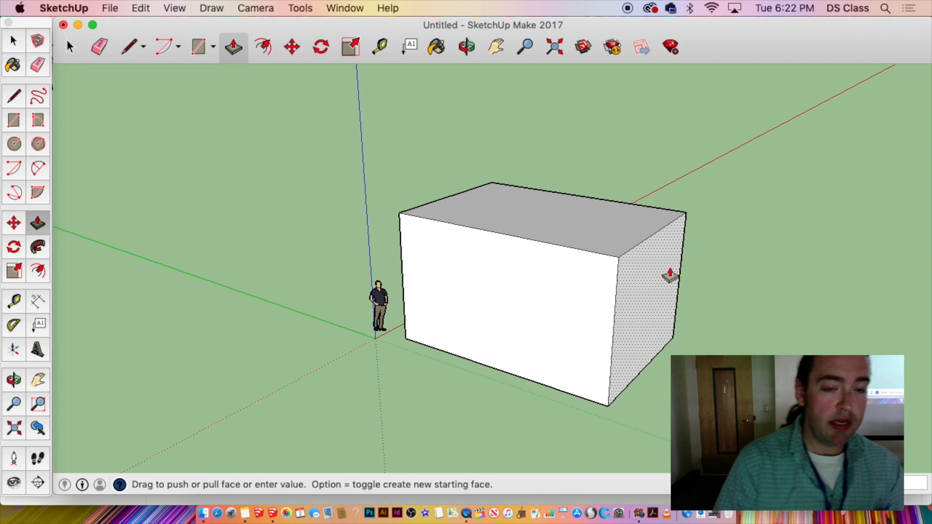
left_click_drag(670, 273, 612, 272)
scroll(616, 257, "down", 2)
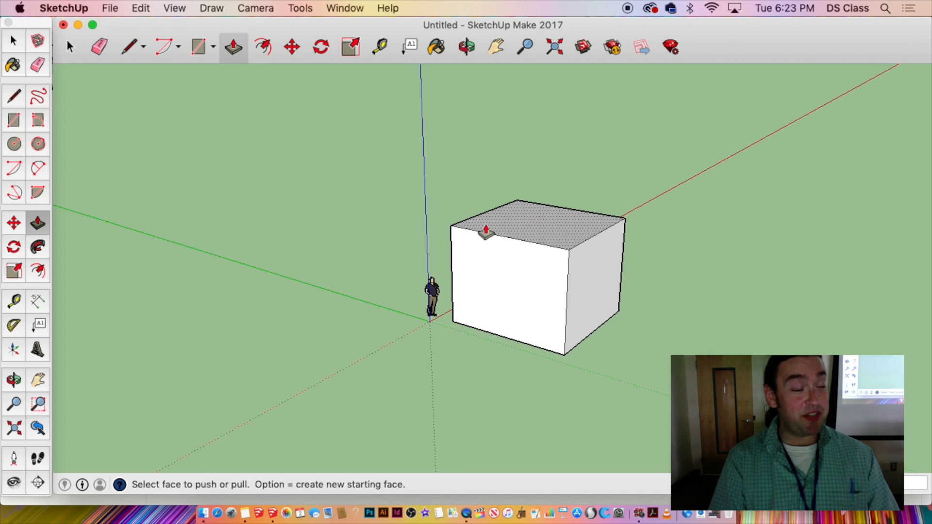
Examine the box and the standing figure from all sides.
middle_click_drag(485, 229, 927, 230)
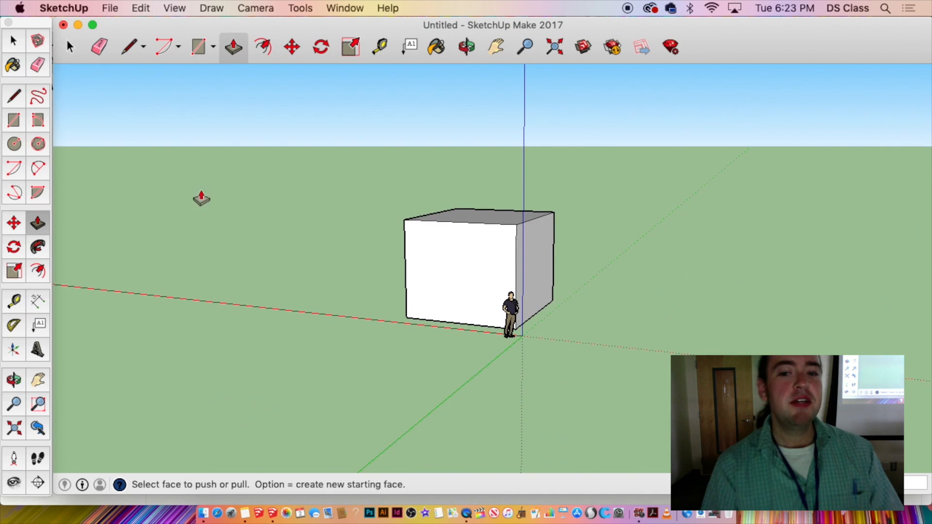
middle_click_drag(200, 197, 244, 249)
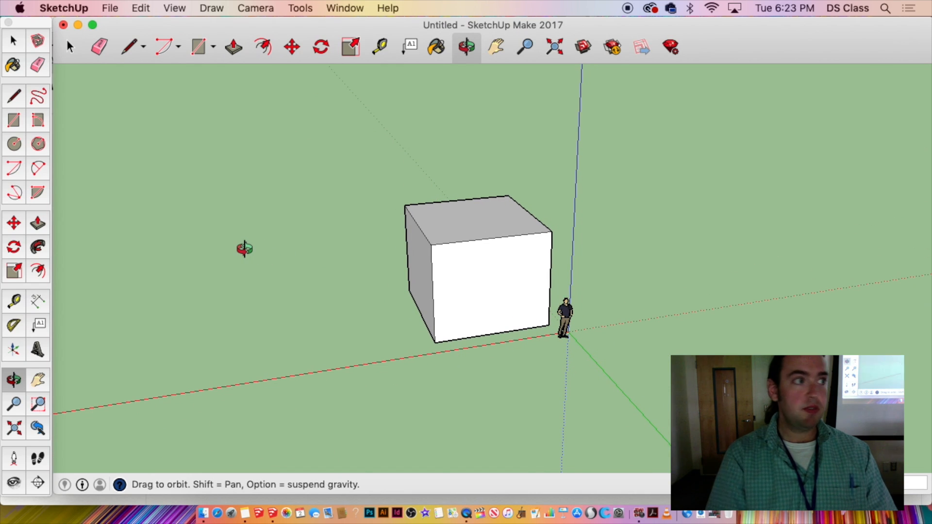
middle_click_drag(244, 249, 584, 226)
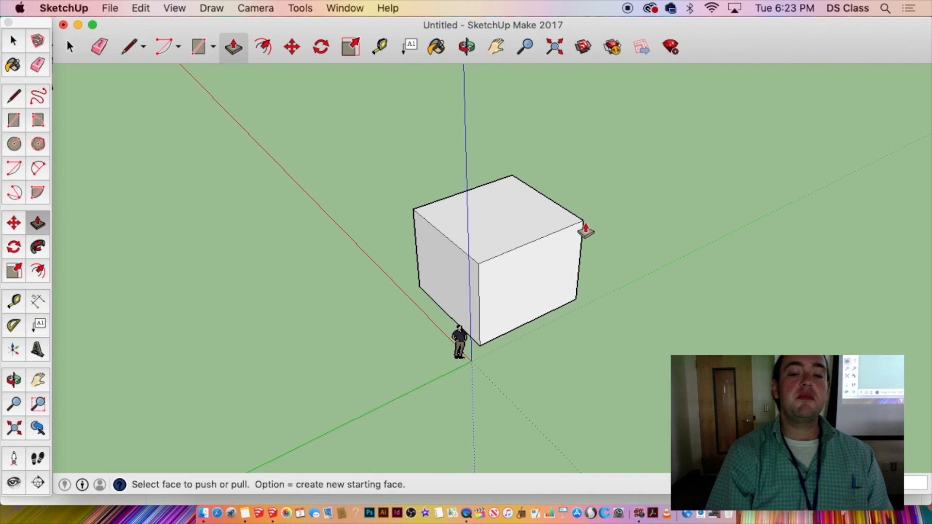
middle_click_drag(549, 264, 87, 412)
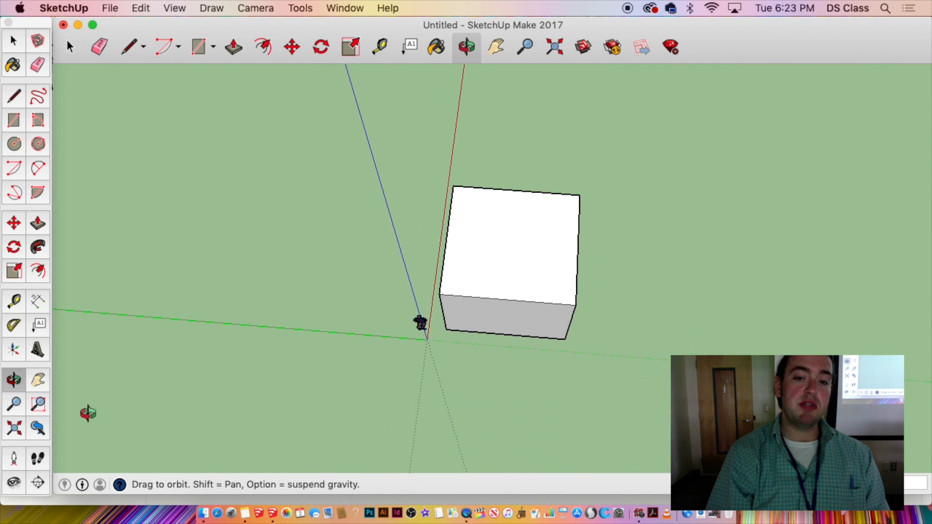
middle_click_drag(746, 297, 176, 132)
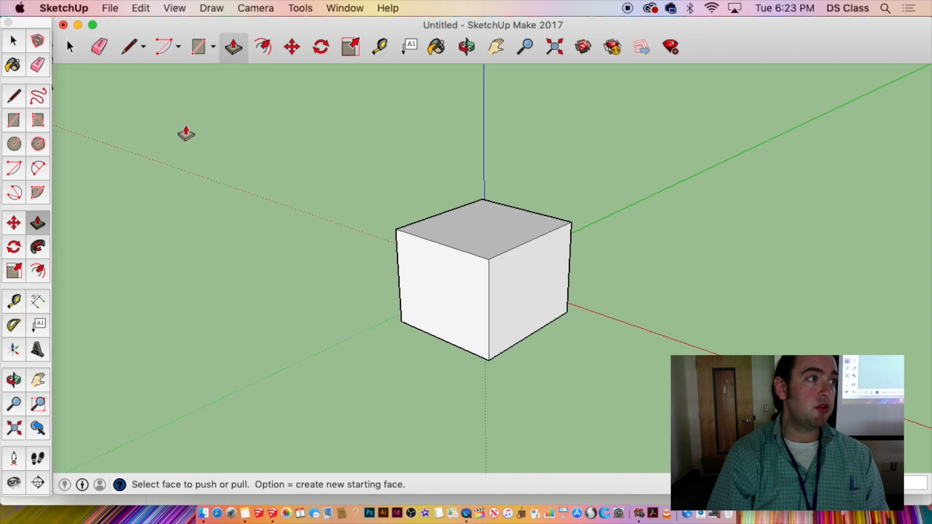
middle_click_drag(520, 222, 930, 238)
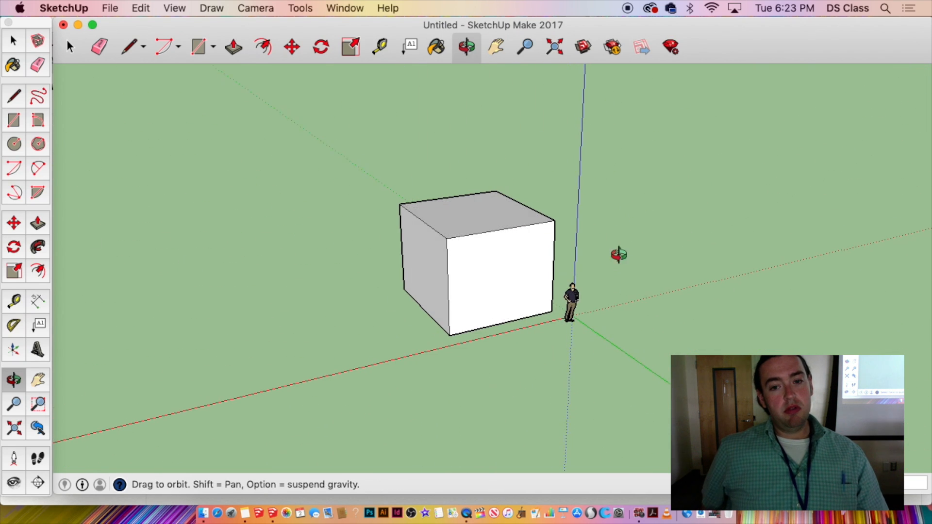
middle_click_drag(618, 253, 235, 254)
scroll(485, 310, "up", 2)
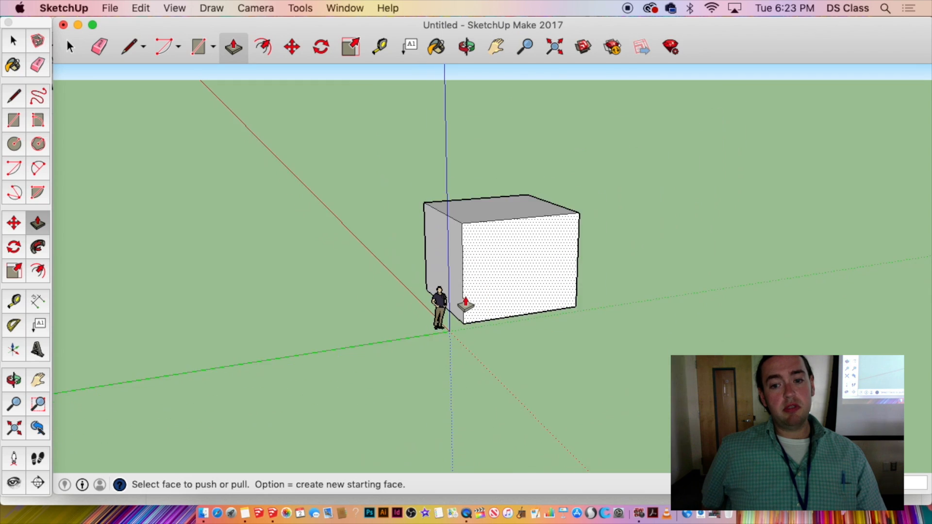
scroll(462, 297, "up", 2)
scroll(459, 298, "down", 1)
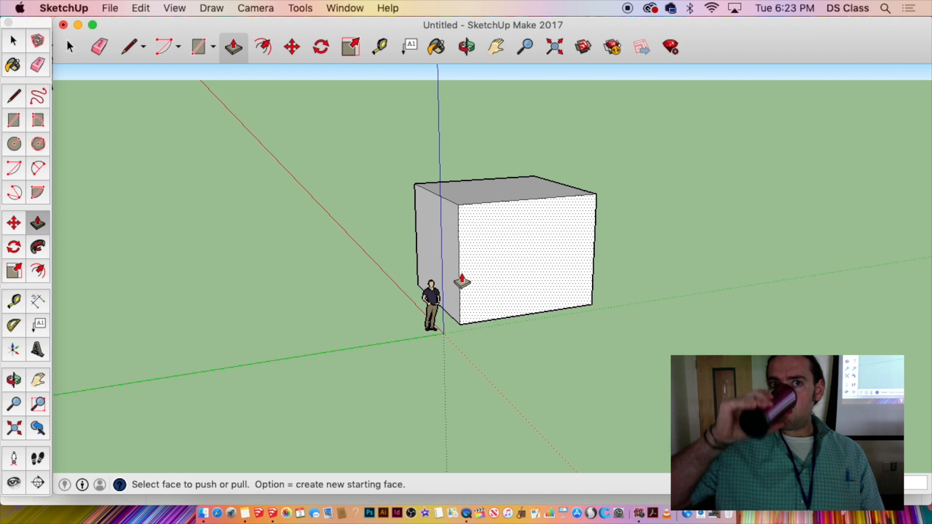
key("o")
left_click_drag(477, 267, 272, 288)
middle_click_drag(272, 288, 4, 332)
middle_click_drag(614, 245, 225, 343)
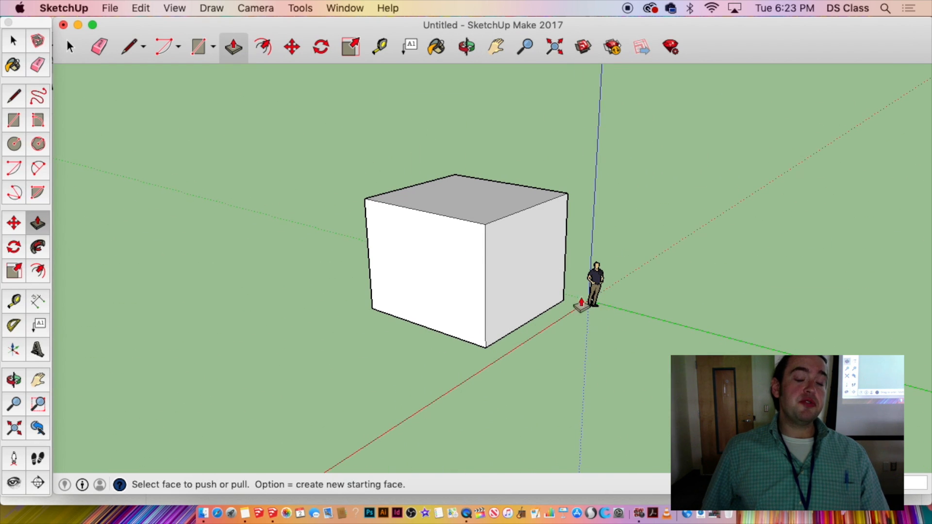
middle_click_drag(577, 313, 332, 293)
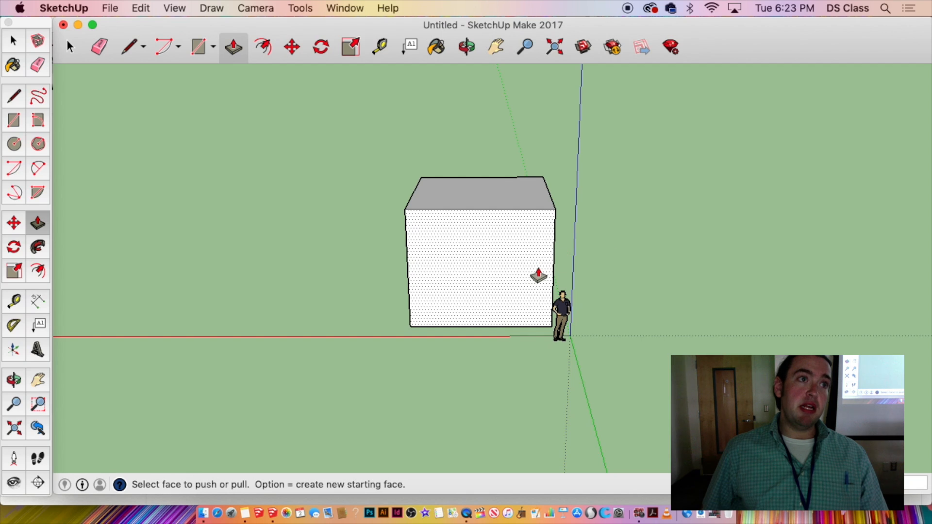
Inspect the lower corner of the box and the figure's feet up close.
scroll(533, 223, "up", 10)
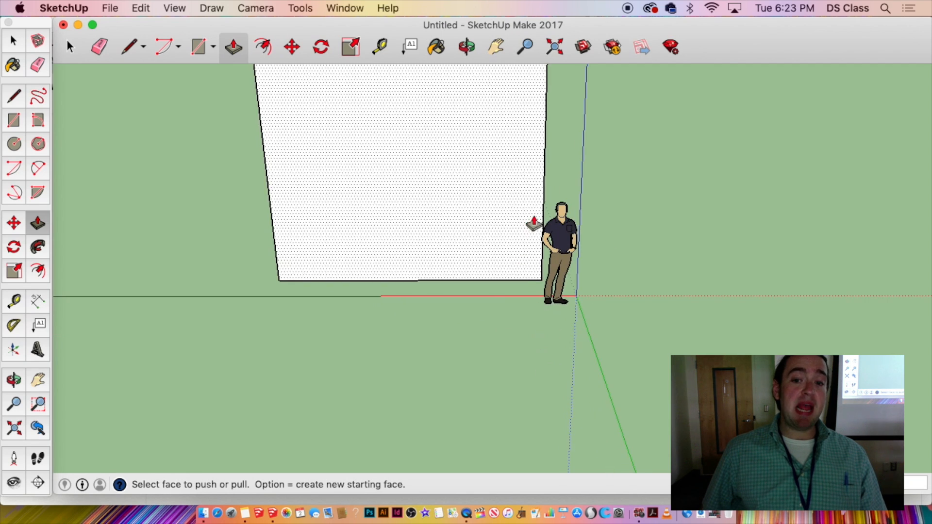
scroll(530, 302, "up", 3)
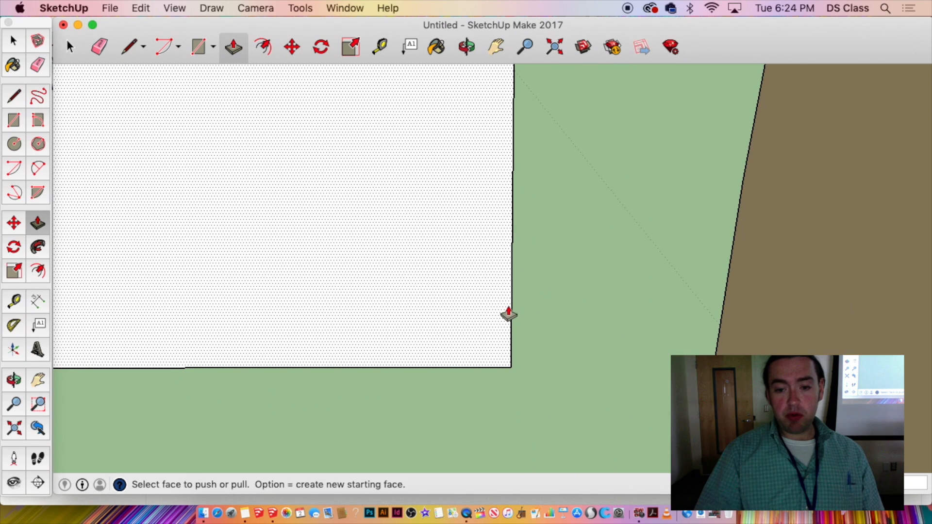
mouse_move(482, 324)
middle_mouse_down()
mouse_move(491, 256)
mouse_move(462, 156)
mouse_move(566, 229)
mouse_move(928, 238)
mouse_move(439, 279)
mouse_move(245, 287)
mouse_move(65, 275)
mouse_move(64, 154)
mouse_move(435, 326)
mouse_move(650, 345)
mouse_move(292, 299)
mouse_move(164, 314)
mouse_move(45, 215)
mouse_move(448, 183)
mouse_move(699, 327)
mouse_move(550, 353)
mouse_move(374, 343)
mouse_move(347, 333)
mouse_move(197, 339)
mouse_move(206, 335)
mouse_move(150, 306)
mouse_move(109, 262)
mouse_move(83, 214)
mouse_move(92, 188)
mouse_move(235, 302)
mouse_move(564, 356)
mouse_move(593, 199)
mouse_move(534, 313)
mouse_move(472, 334)
mouse_move(5, 308)
mouse_move(5, 300)
middle_mouse_up()
middle_click_drag(515, 383, 173, 335)
middle_click_drag(491, 359, 4, 285)
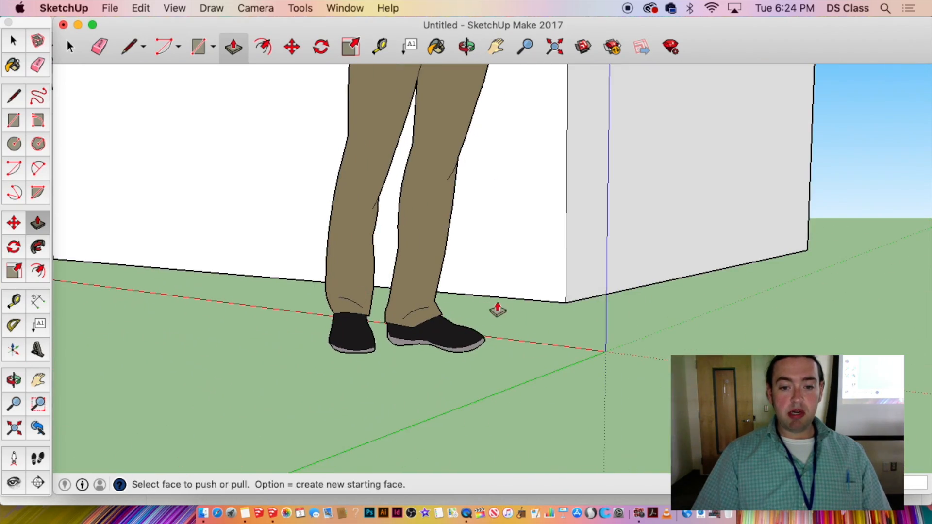
scroll(538, 302, "down", 4)
scroll(532, 293, "up", 5)
middle_click_drag(526, 292, 930, 447)
middle_click_drag(194, 342, 926, 389, "shift")
middle_click_drag(559, 376, 382, 431, "shift")
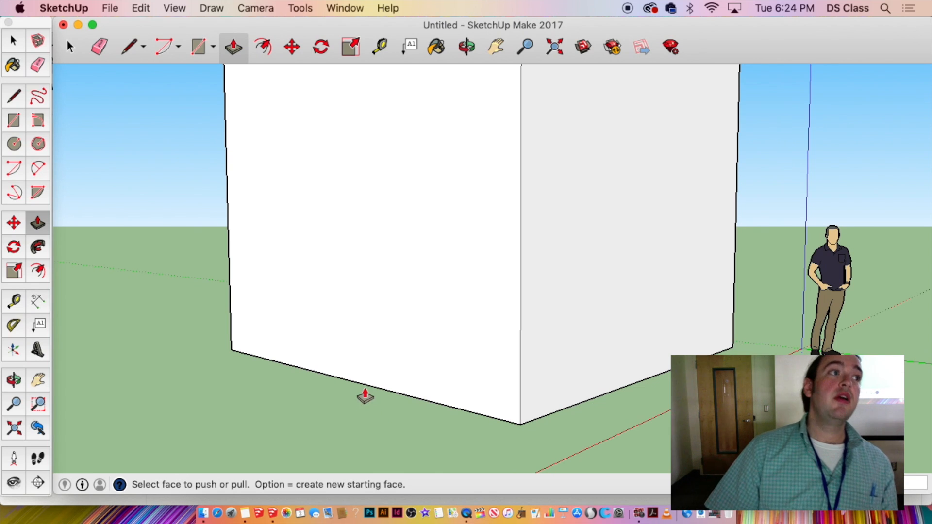
Review the whole box from its front corner, from above and at ground level, alternating between Orbit and Push/Pull.
scroll(367, 423, "down", 3)
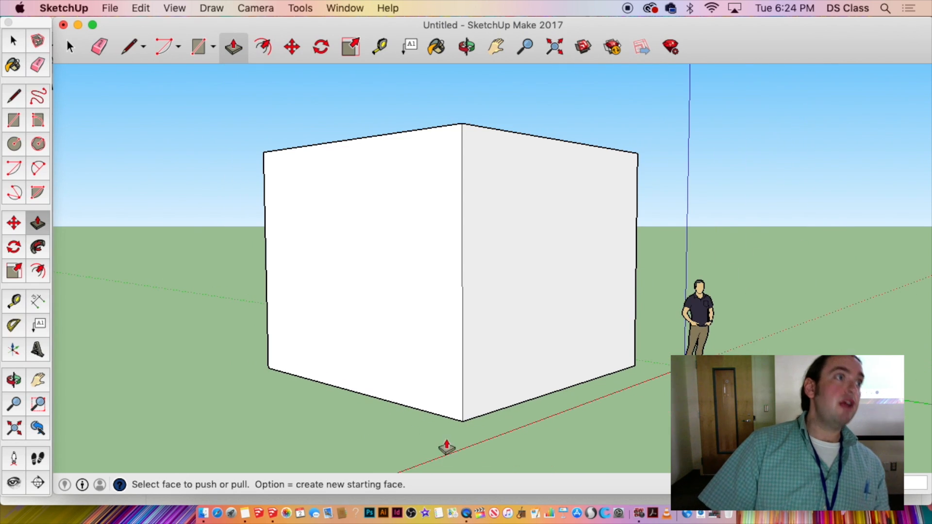
middle_click_drag(446, 447, 521, 371)
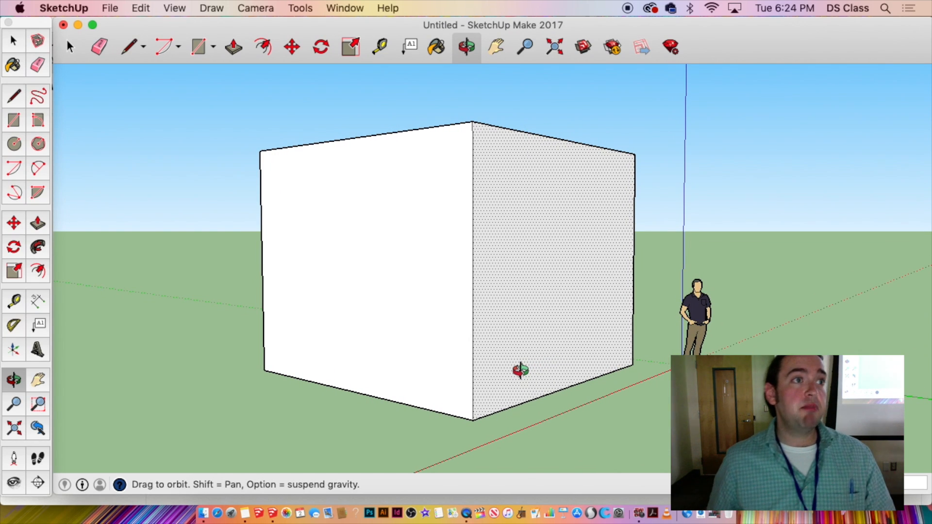
middle_click_drag(521, 370, 519, 371)
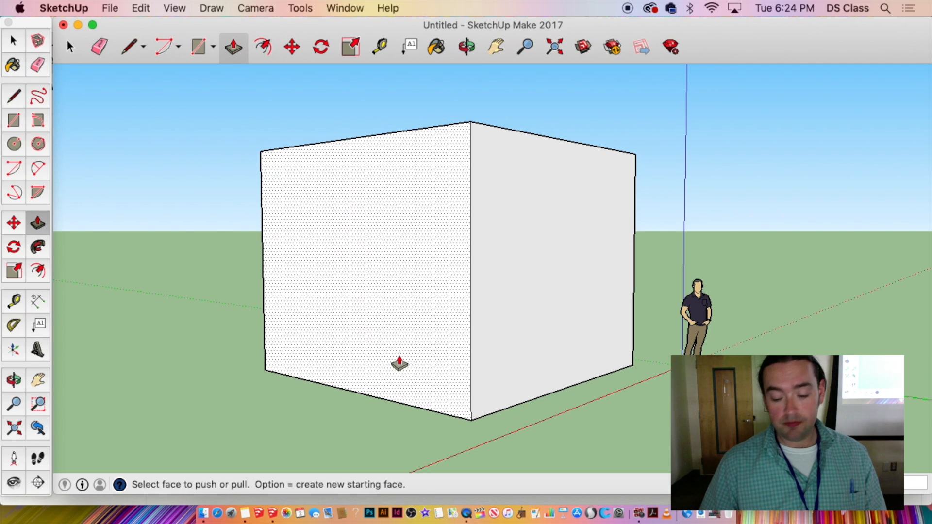
middle_click_drag(413, 363, 393, 373)
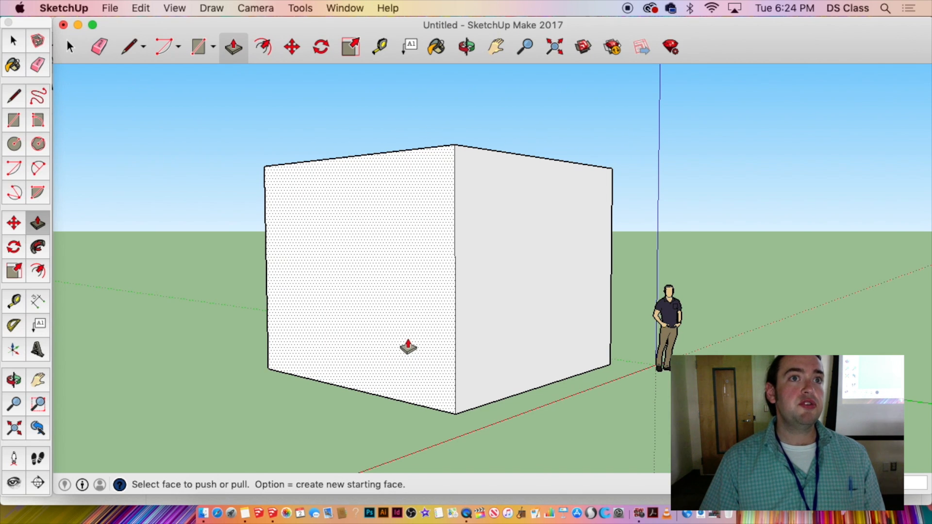
key("o")
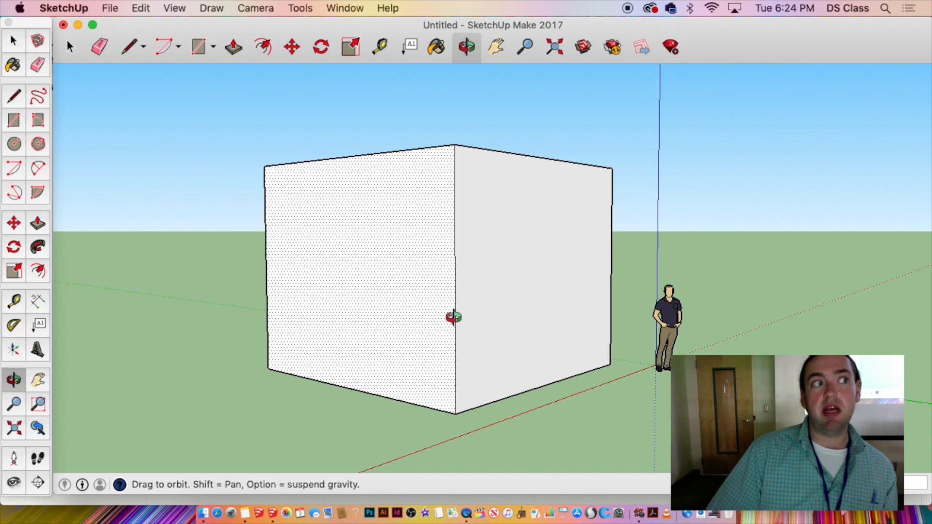
key("p")
key("o")
left_click_drag(360, 310, 414, 341)
key("p")
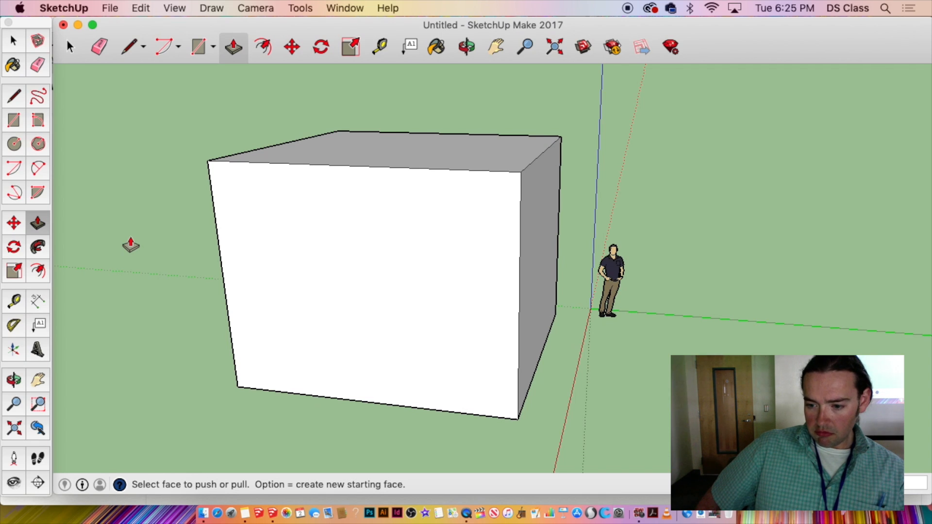
scroll(527, 286, "down", 3)
middle_click_drag(689, 259, 185, 237)
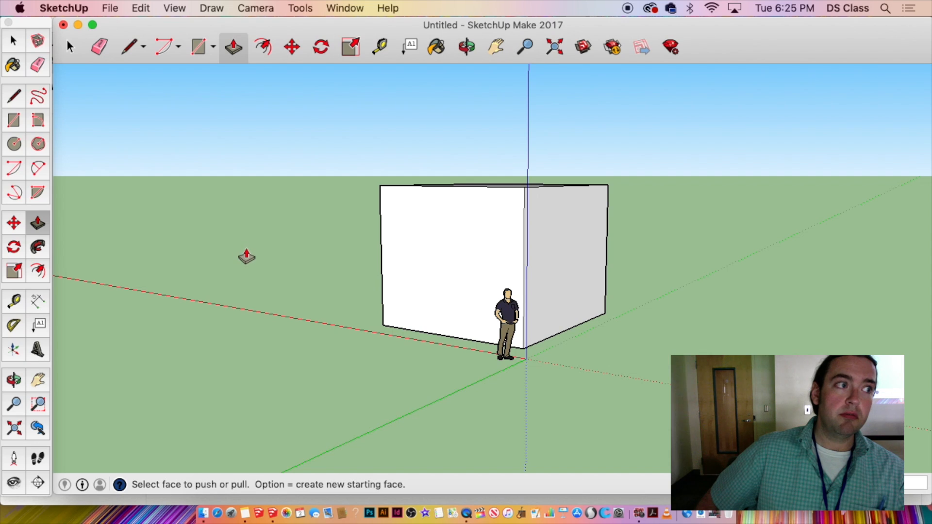
middle_click_drag(667, 291, 406, 281)
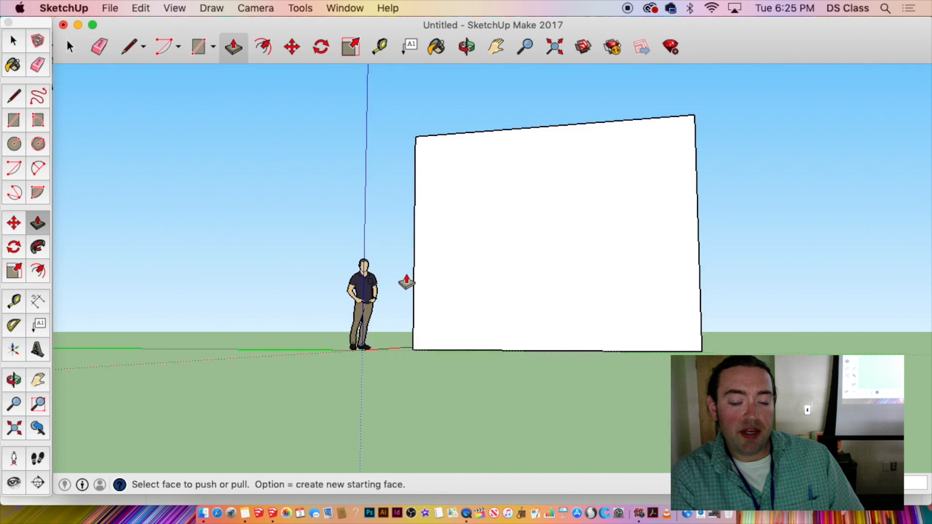
Select the standing figure beside the box and view it up close.
scroll(406, 281, "up", 3)
key("space")
left_click(349, 304)
scroll(349, 304, "up", 5)
scroll(350, 308, "down", 6)
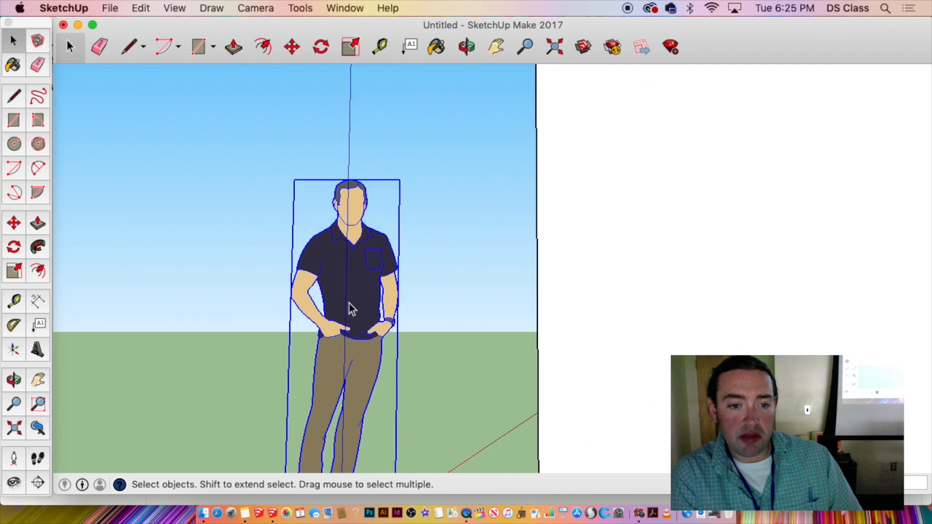
View the whole box and standing figure from above the box's corner and clear the selection.
middle_click_drag(637, 329, 619, 343)
middle_click_drag(607, 340, 343, 188)
scroll(323, 379, "down", 5)
left_click_drag(343, 188, 112, 350)
middle_click_drag(113, 350, 63, 287)
middle_click_drag(545, 218, 555, 277)
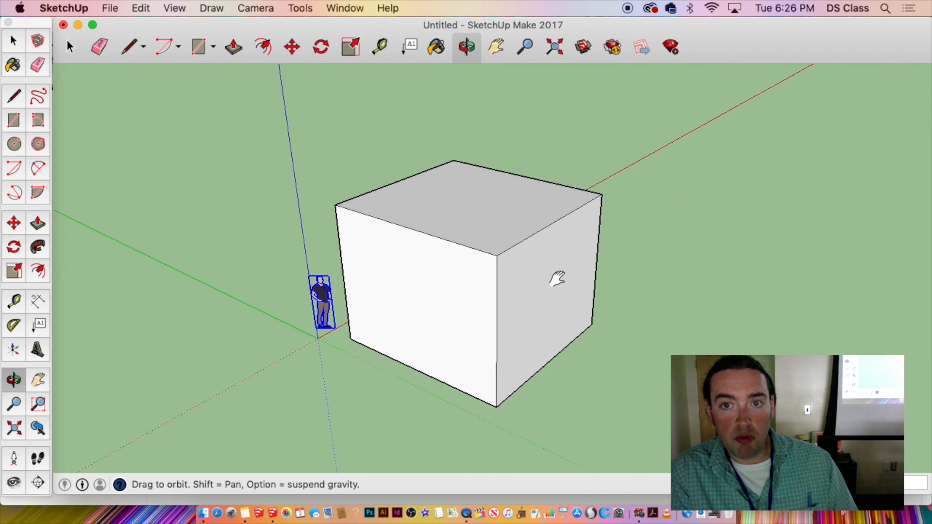
key("super+shift+a")
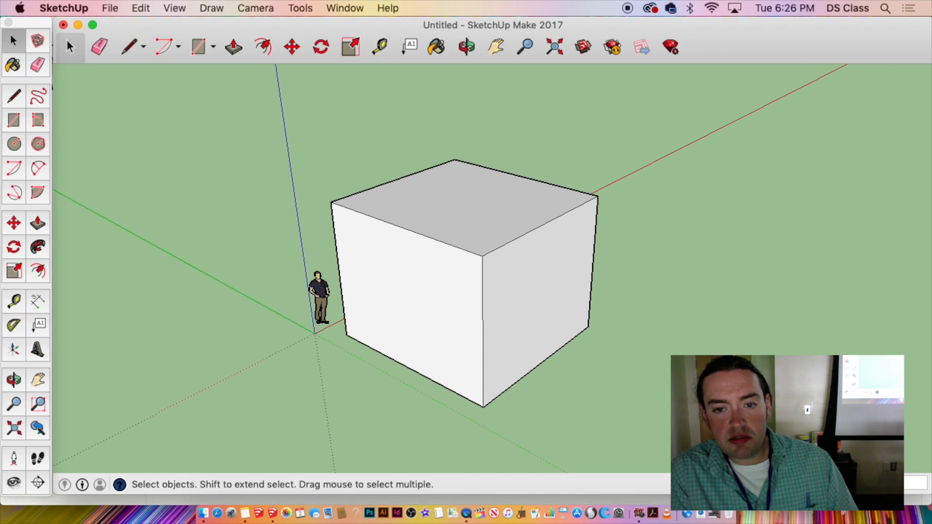
middle_click_drag(584, 280, 606, 261)
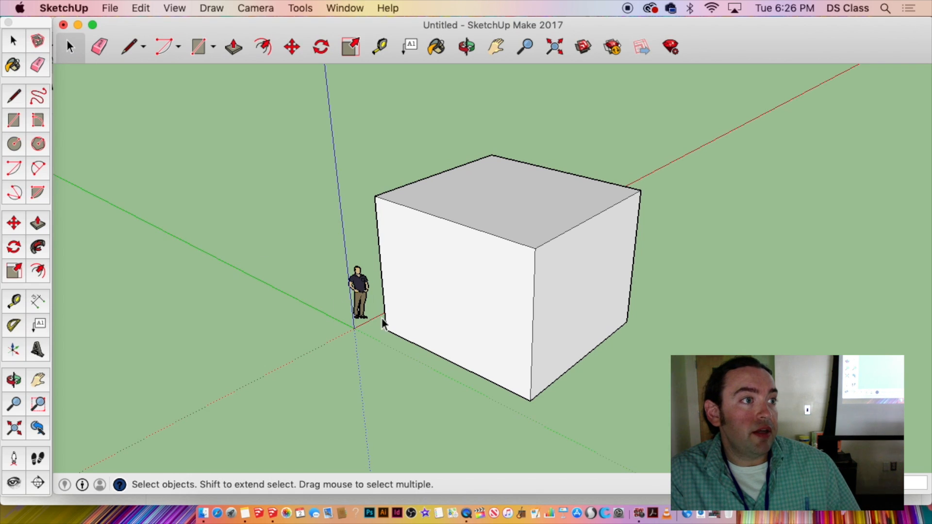
Select the standing figure, the box's front face, its top face and its front top edge one after another.
left_click(358, 291)
left_click(465, 292)
left_click(496, 237)
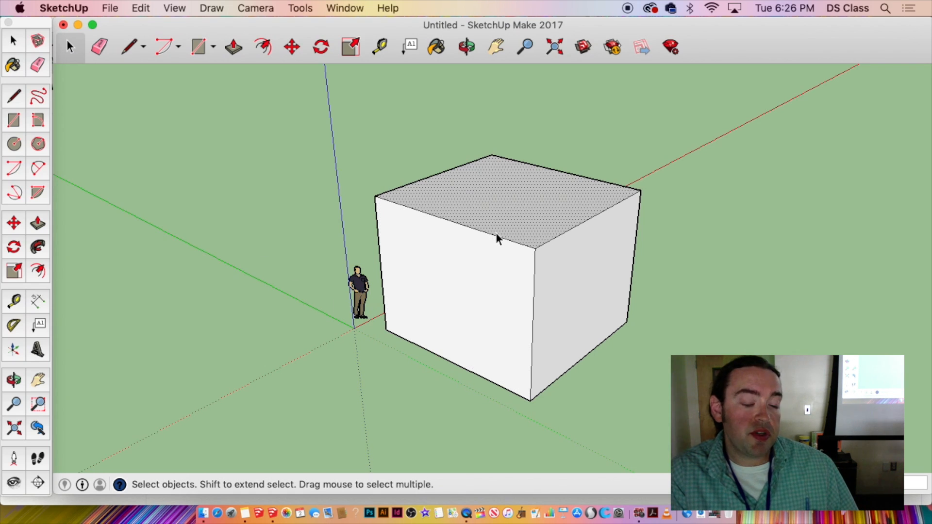
left_click(498, 234)
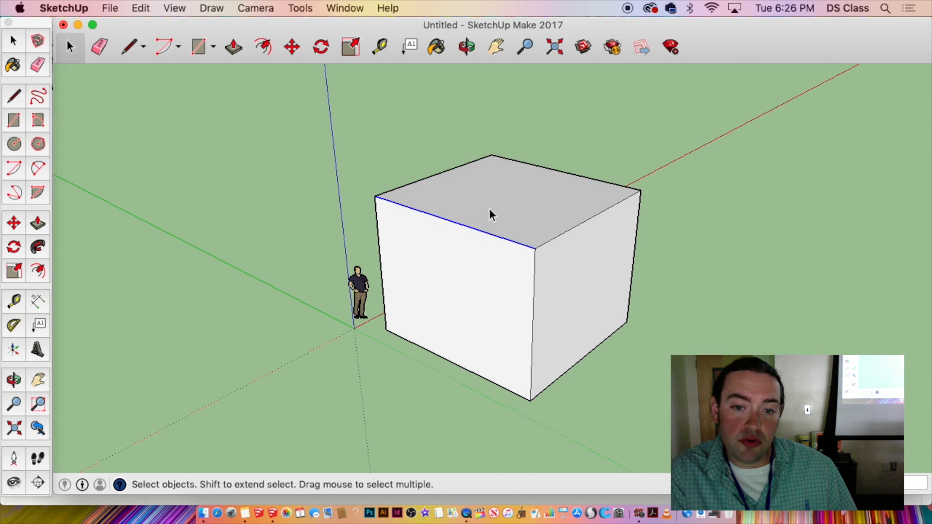
Select the box's side face, top face, the top edge between them and the front face in turn.
left_click(599, 244)
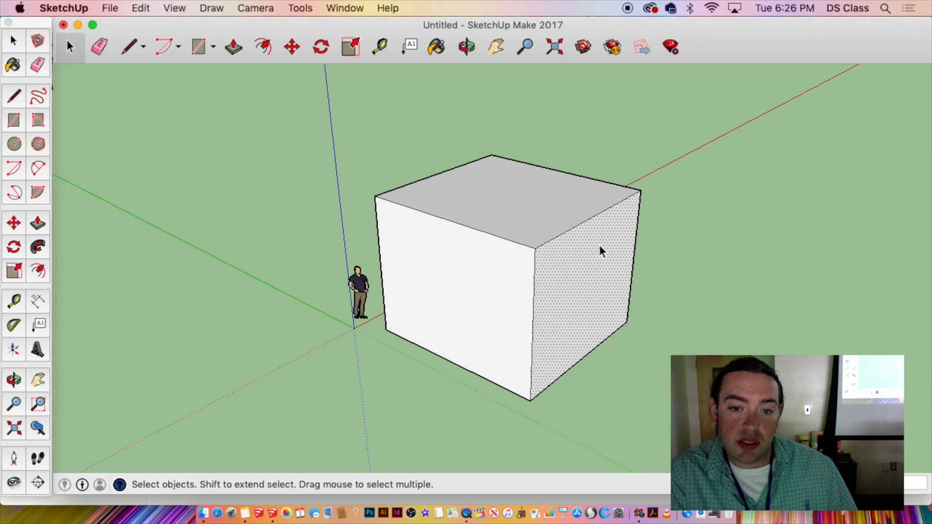
left_click(574, 229)
left_click(563, 222)
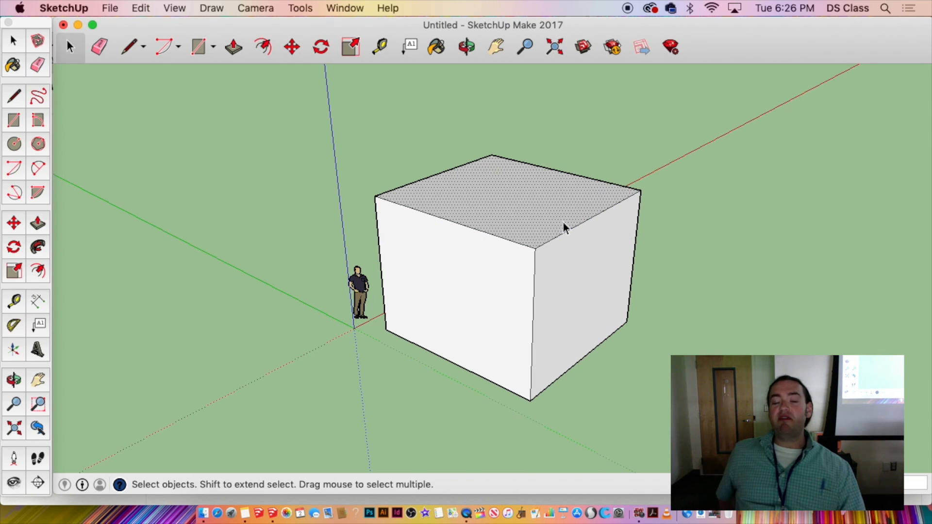
left_click(566, 237)
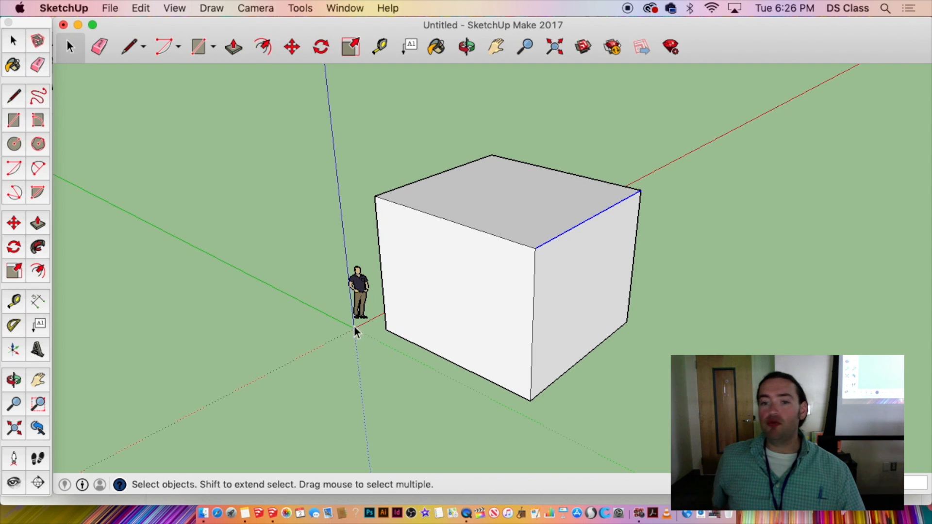
left_click(464, 313)
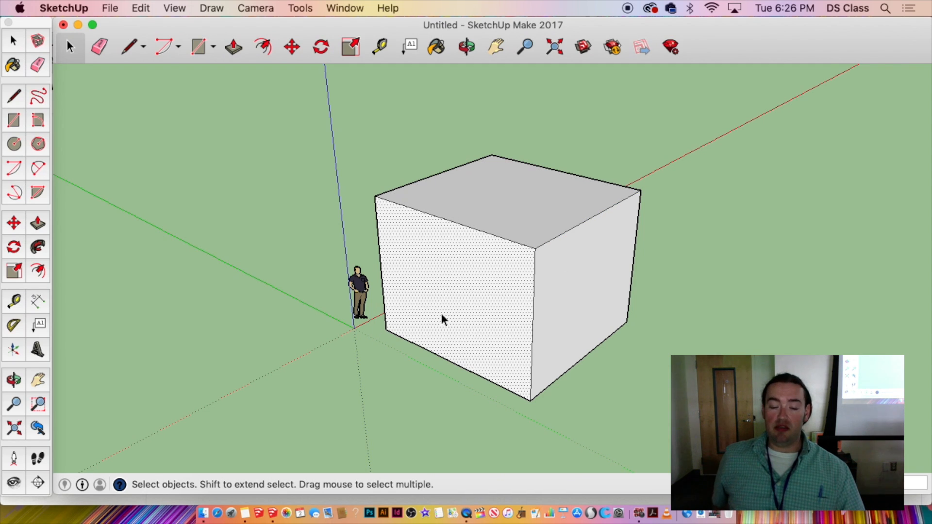
Select the figure, alternate between the box's top and front faces, and select the vertical edge at the near corner.
left_click(364, 290)
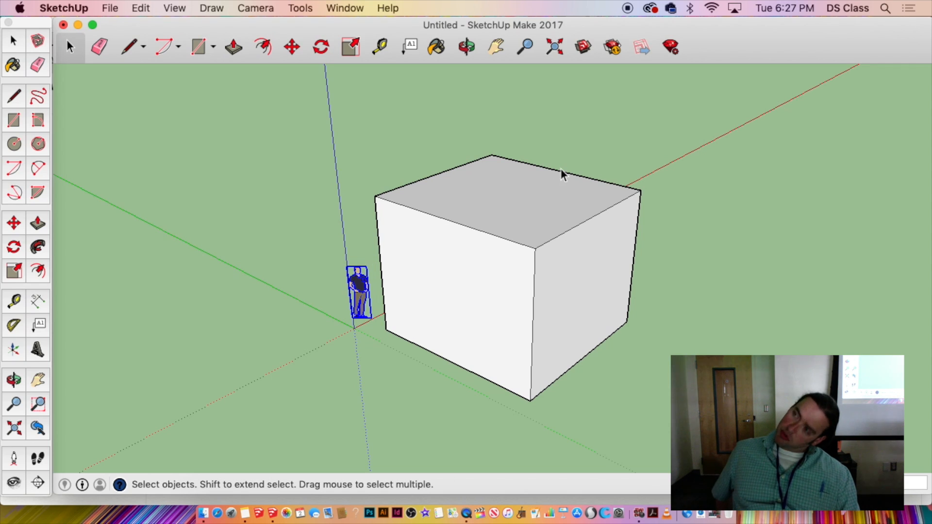
left_click(544, 209)
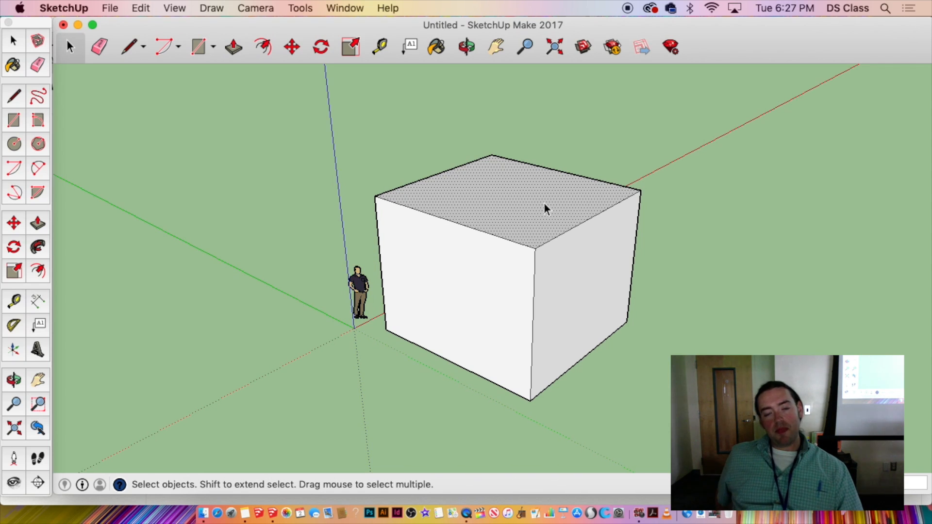
left_click(489, 265)
left_click(533, 228)
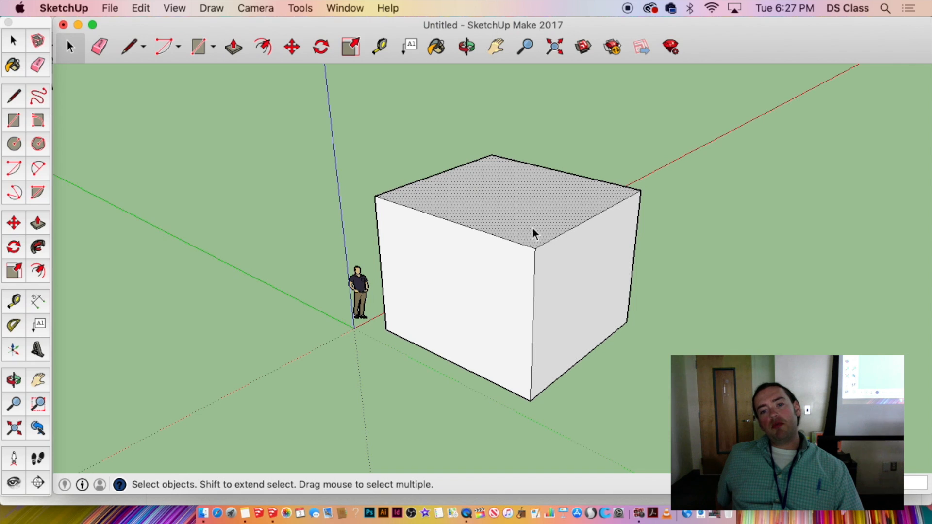
left_click(535, 269)
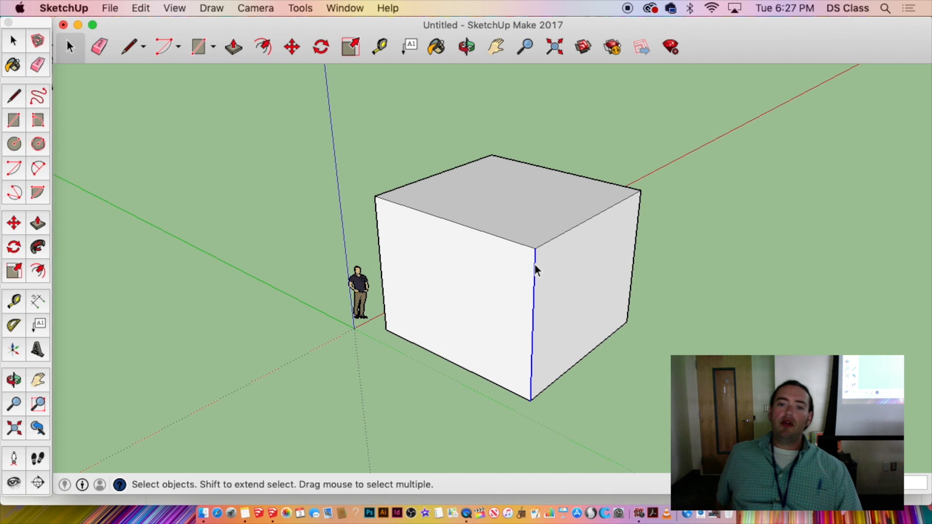
Select individual top edges and the near vertical edge of the box from two opposite sides.
scroll(534, 260, "up", 3)
left_click(529, 244)
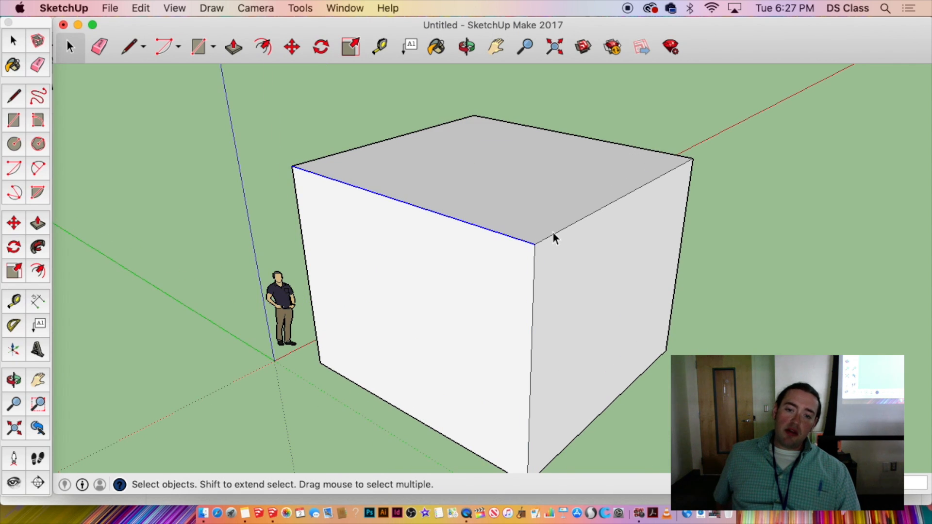
left_click(552, 233)
middle_click_drag(553, 234, 129, 219)
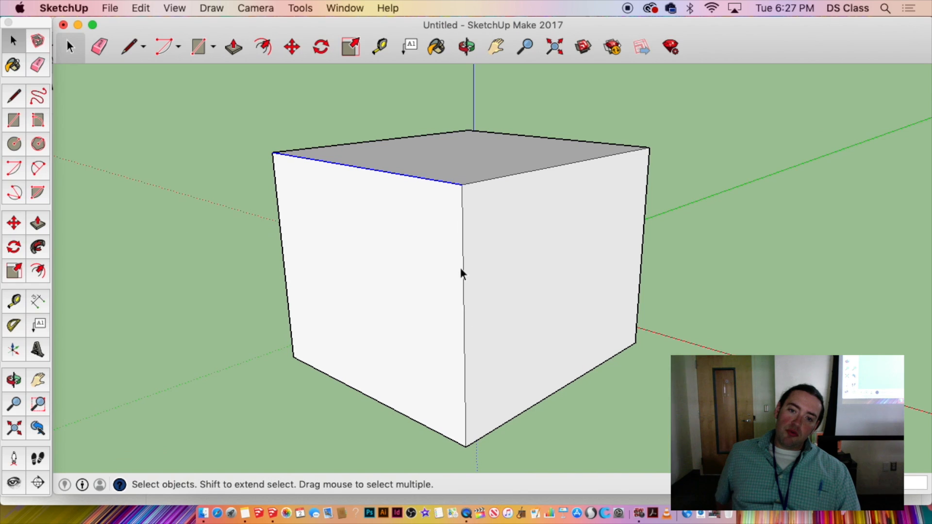
left_click(463, 242)
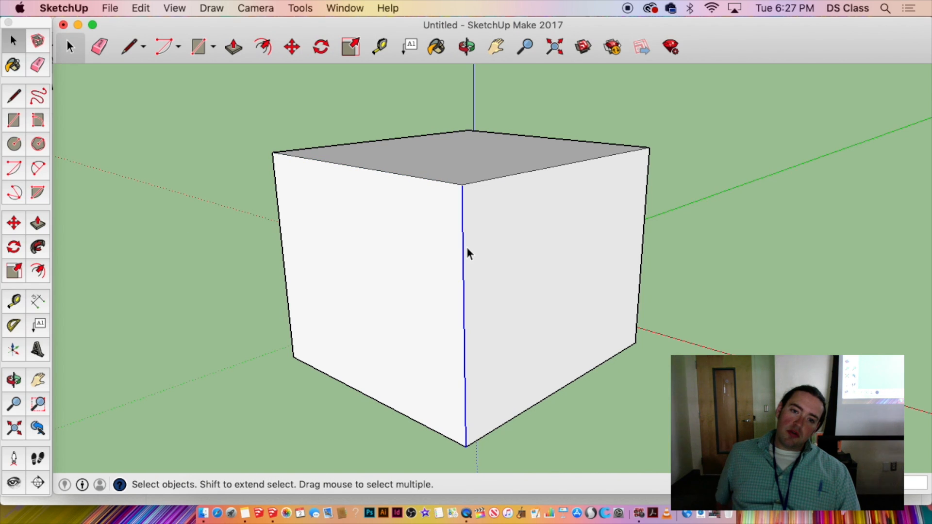
left_click(527, 172)
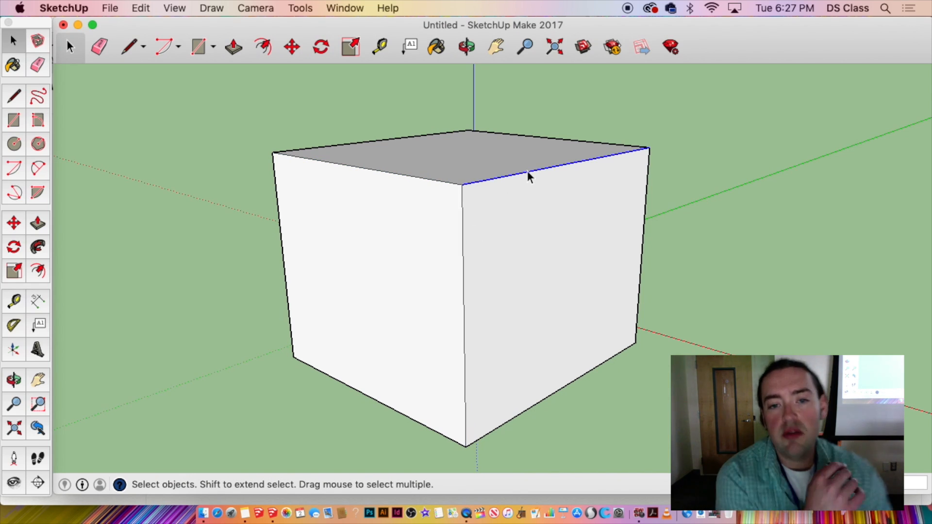
left_click(552, 141)
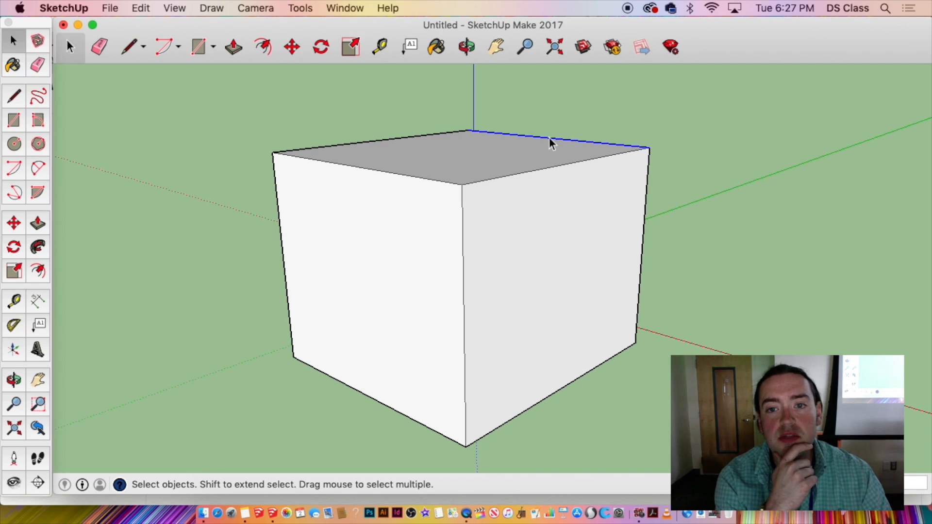
Select the box's top face, one of its bordering edges and the top face again while viewing other sides.
scroll(549, 138, "down", 2)
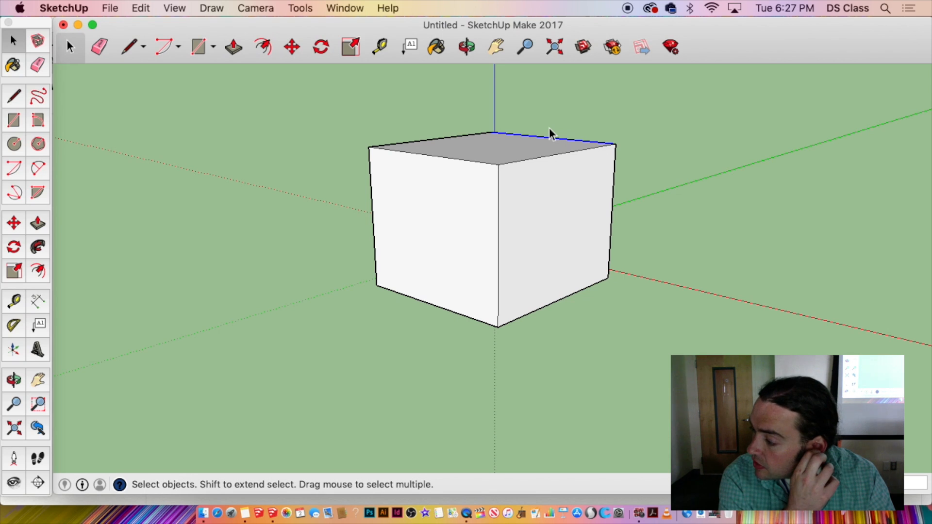
left_click(515, 142)
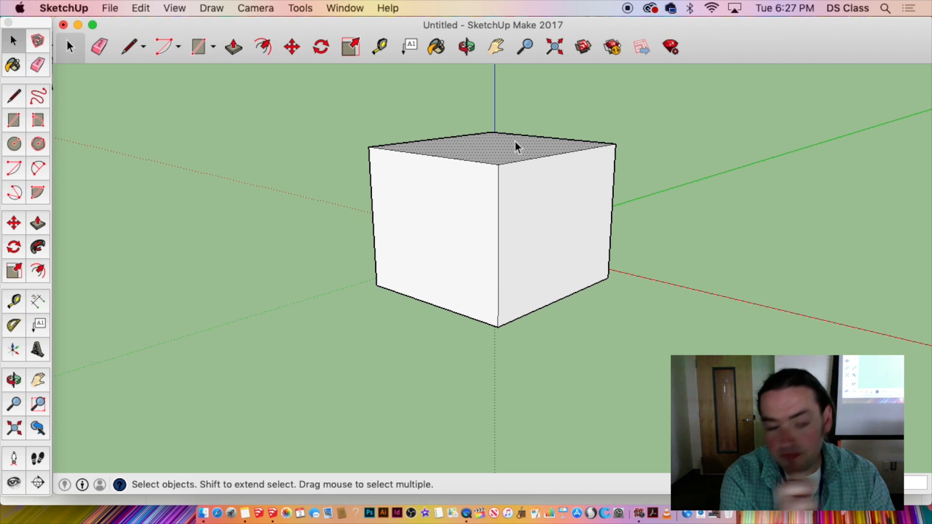
middle_click_drag(515, 142, 272, 265)
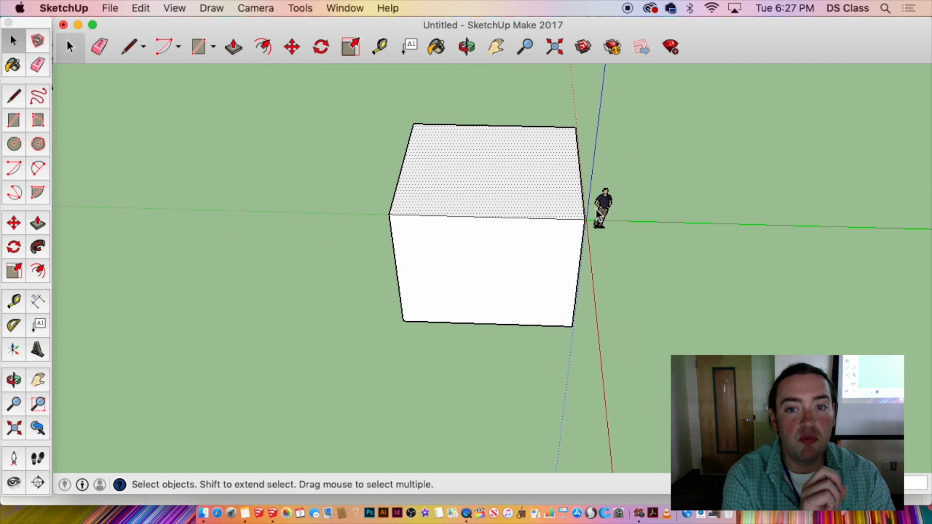
left_click(531, 216)
middle_click_drag(520, 217, 296, 218)
scroll(474, 209, "up", 3)
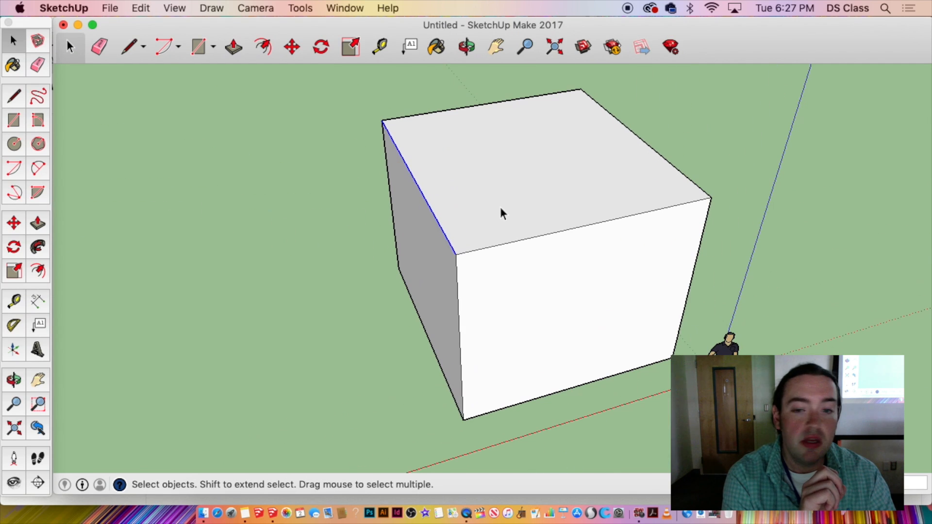
left_click(499, 205)
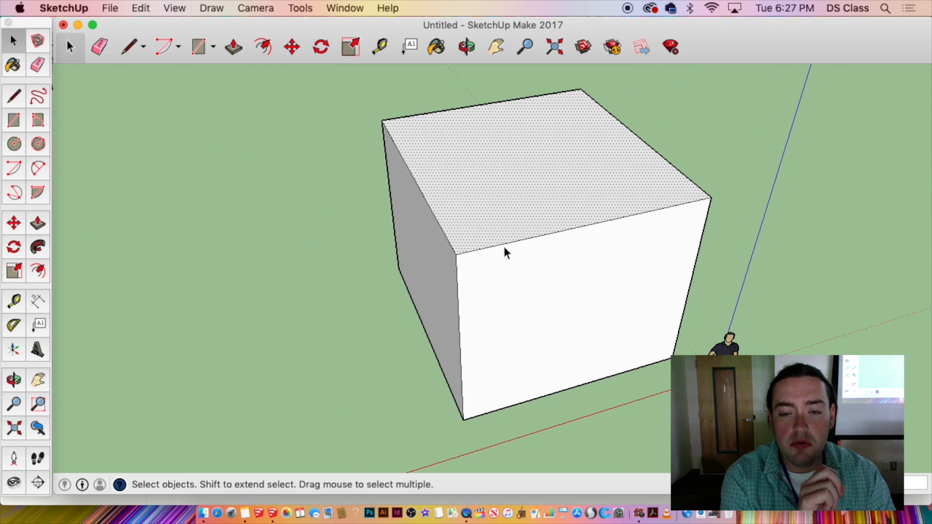
Delete the box's top edge on the side facing the standing figure.
left_click(505, 247)
middle_click_drag(505, 247, 469, 268)
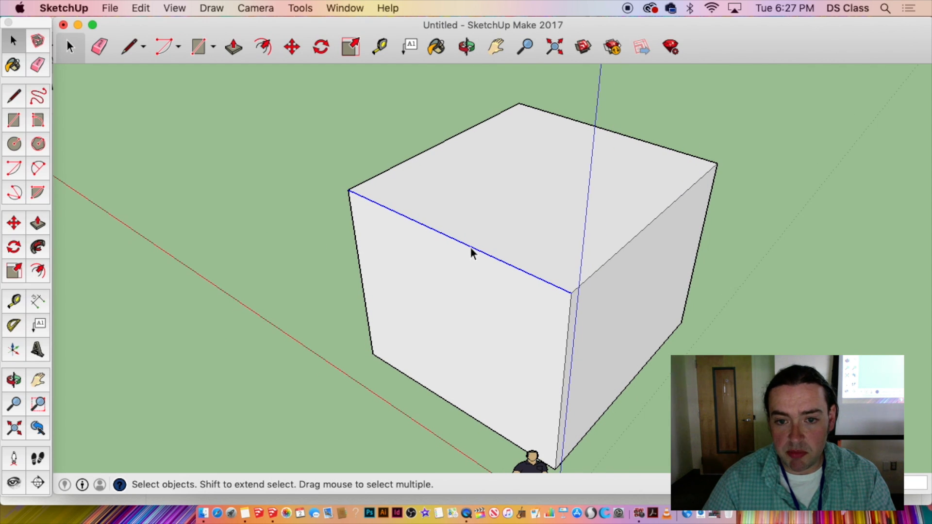
key("Delete")
scroll(471, 247, "down", 3)
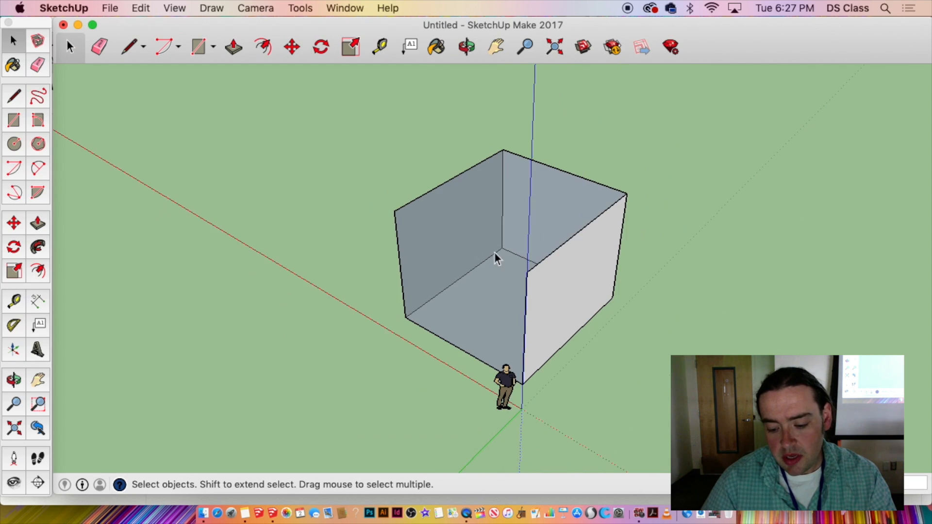
Examine the interior of the open box from several sides and undo the edge deletion.
key("o")
left_click_drag(618, 229, 680, 100)
key("space")
middle_click_drag(489, 216, 673, 313)
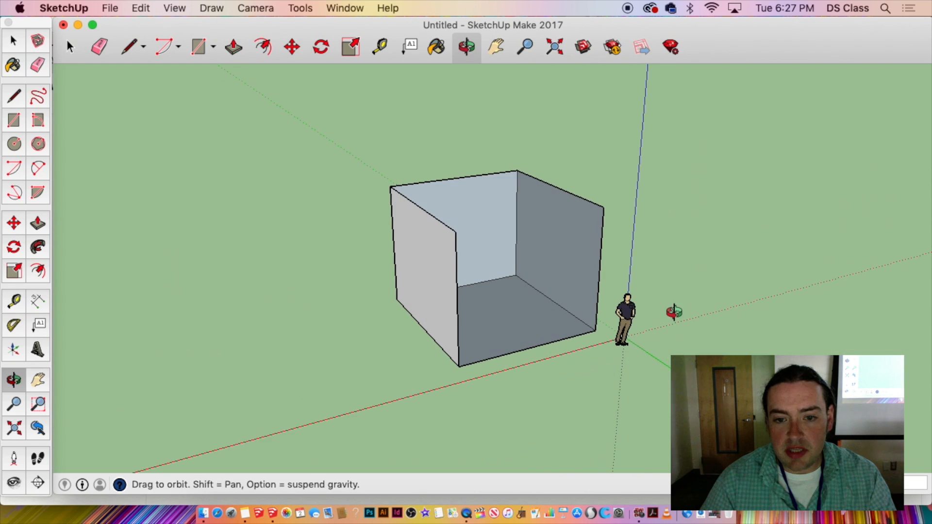
scroll(564, 209, "up", 3)
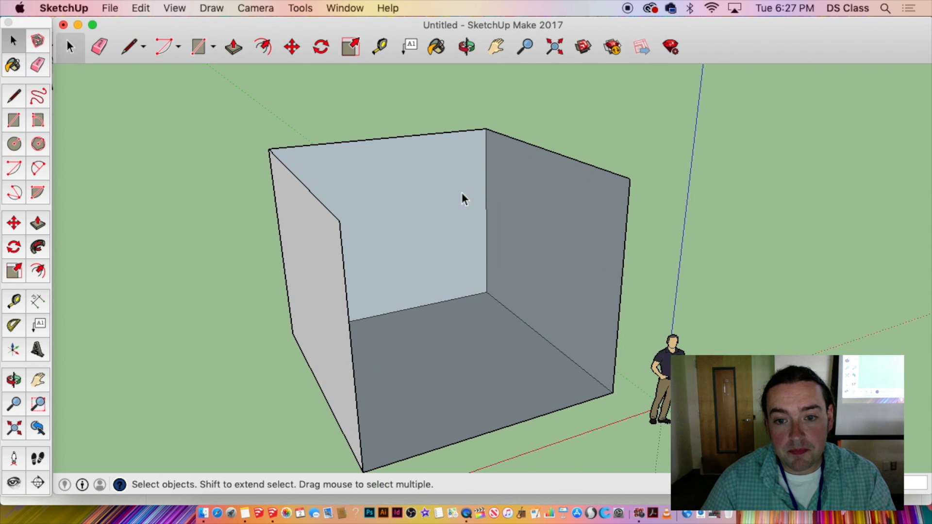
middle_click_drag(339, 208, 297, 146)
middle_click_drag(623, 135, 478, 229)
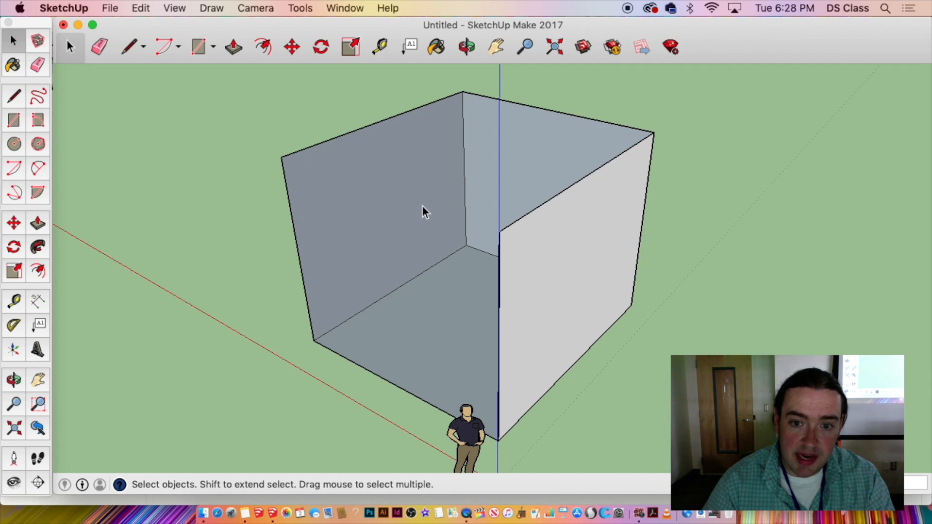
key("super+z")
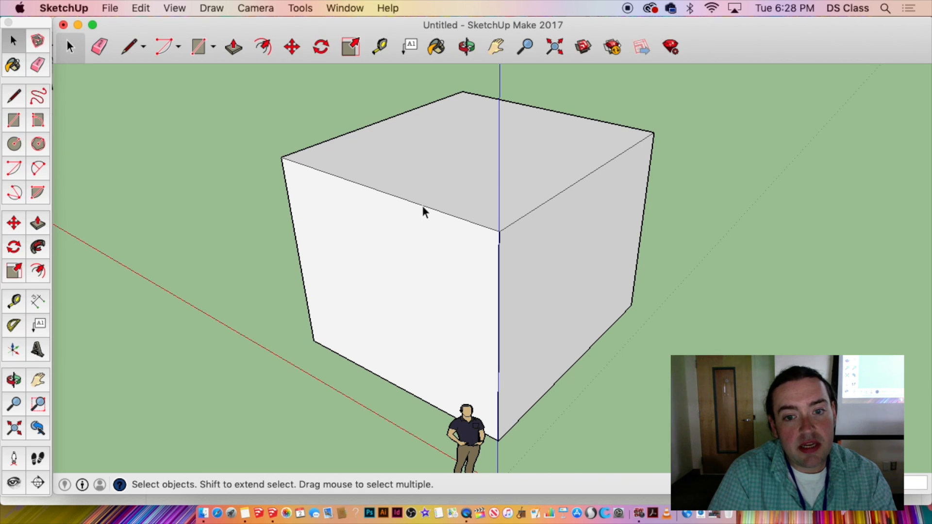
Select the restored top edge and pick another part of the box from the opposite side.
left_click(422, 207)
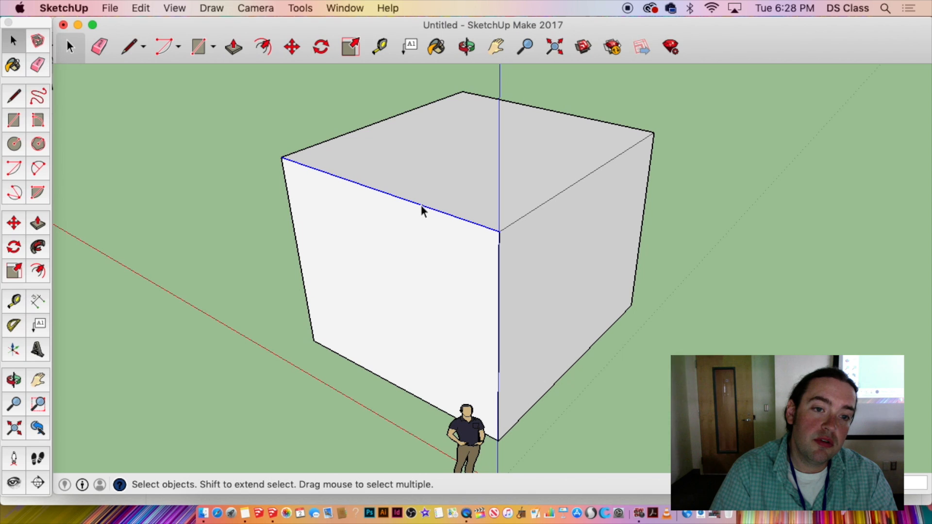
scroll(421, 205, "down", 5)
middle_click_drag(462, 210, 288, 153)
left_click(501, 205)
middle_click_drag(500, 206, 606, 265)
Delete only the top face of the box, view the opening, and undo the deletion.
left_click(517, 182)
middle_click_drag(518, 180, 494, 310)
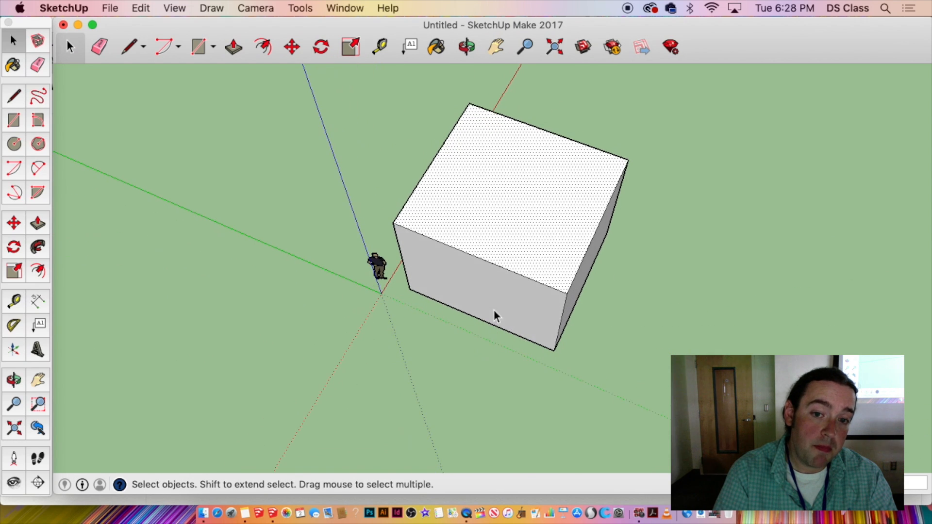
key("Delete")
middle_click_drag(512, 131, 460, 262)
key("super+z")
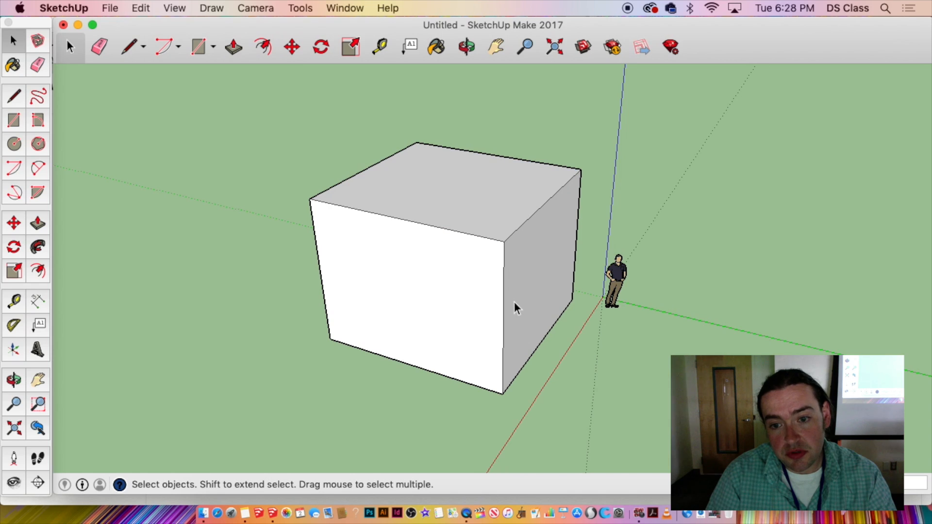
Delete the vertical edge at the box's near corner and examine the opened sides.
left_click(503, 305)
key("Delete")
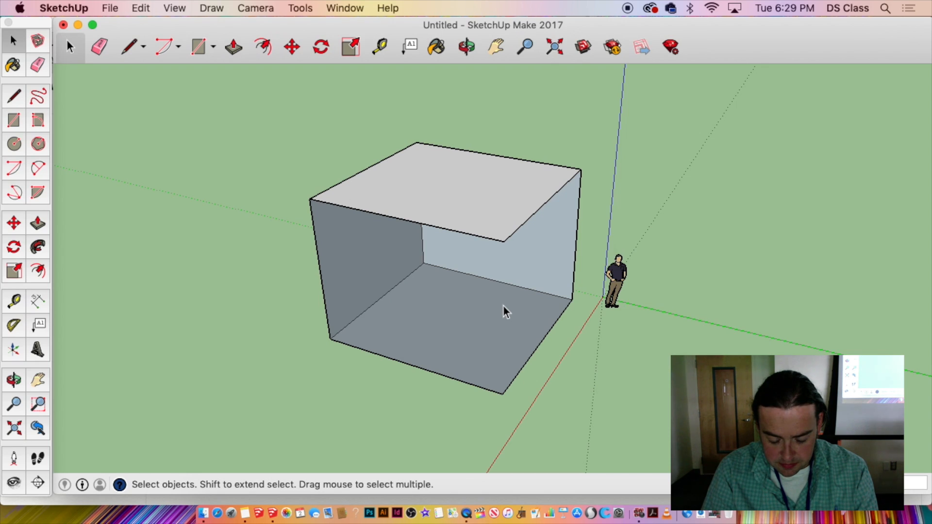
scroll(486, 306, "down", 3)
middle_click_drag(491, 310, 319, 271)
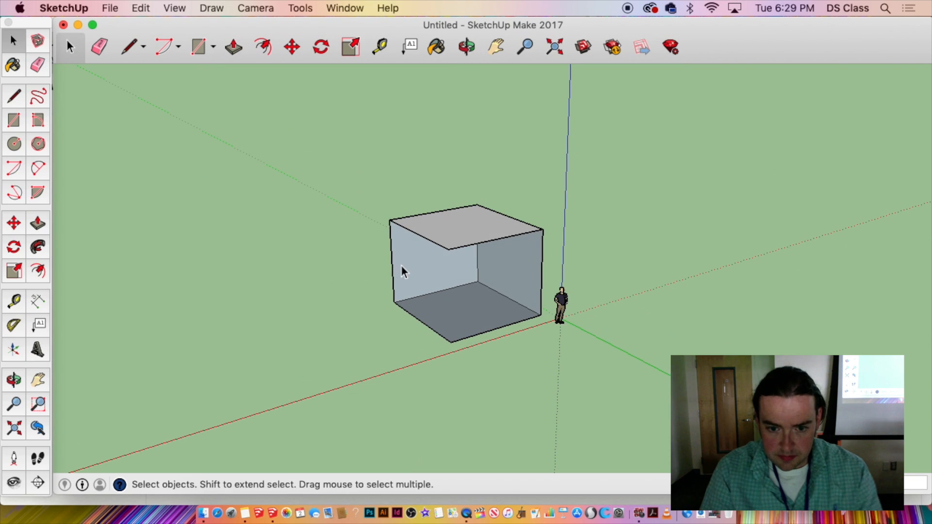
middle_click_drag(401, 266, 436, 324)
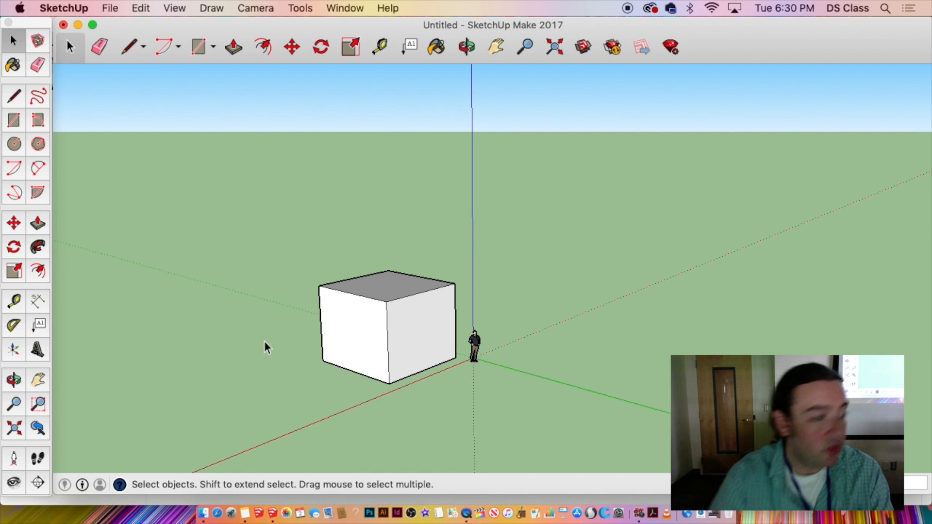
Examine the box's walls from several sides with the Rectangle tool ready, and look over where its edges meet the ground.
scroll(378, 337, "up", 3)
key("o")
middle_click_drag(413, 359, 188, 290)
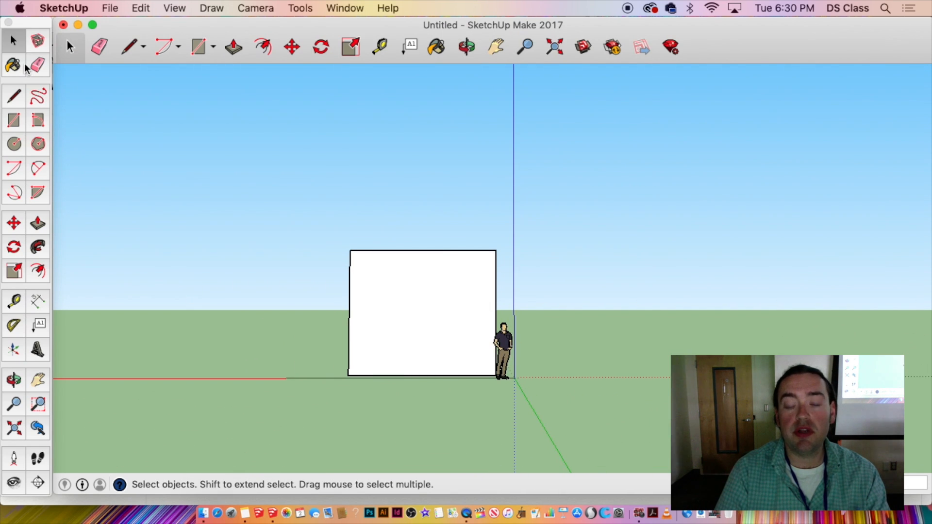
left_click(19, 122)
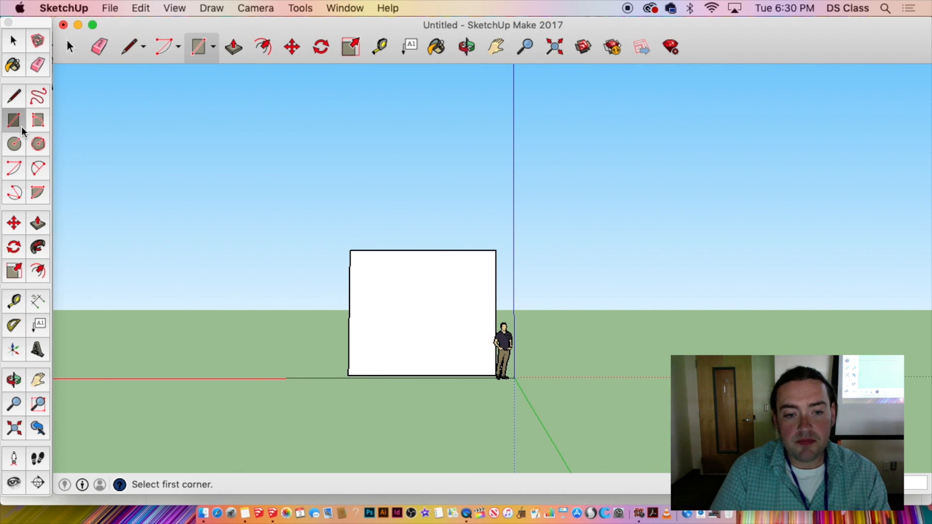
middle_click_drag(418, 323, 185, 264)
middle_click_drag(558, 317, 4, 313)
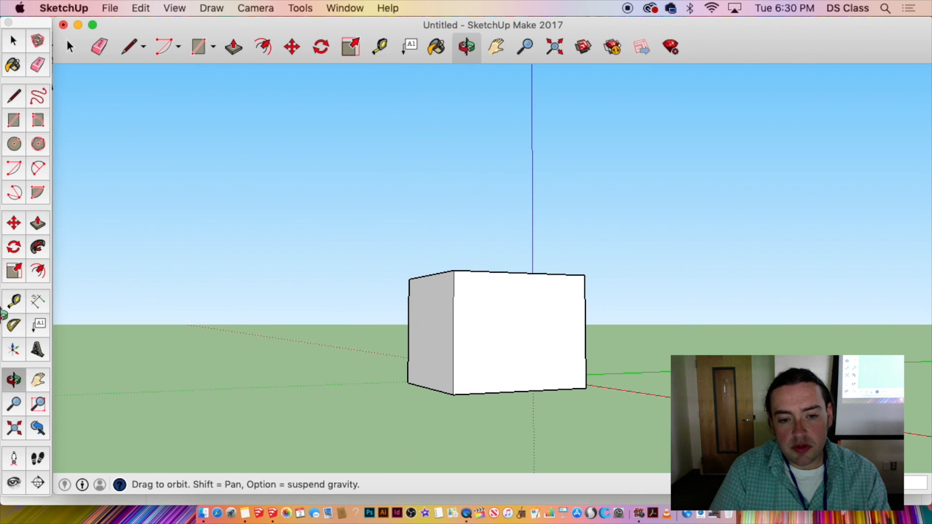
middle_click_drag(601, 339, 427, 381)
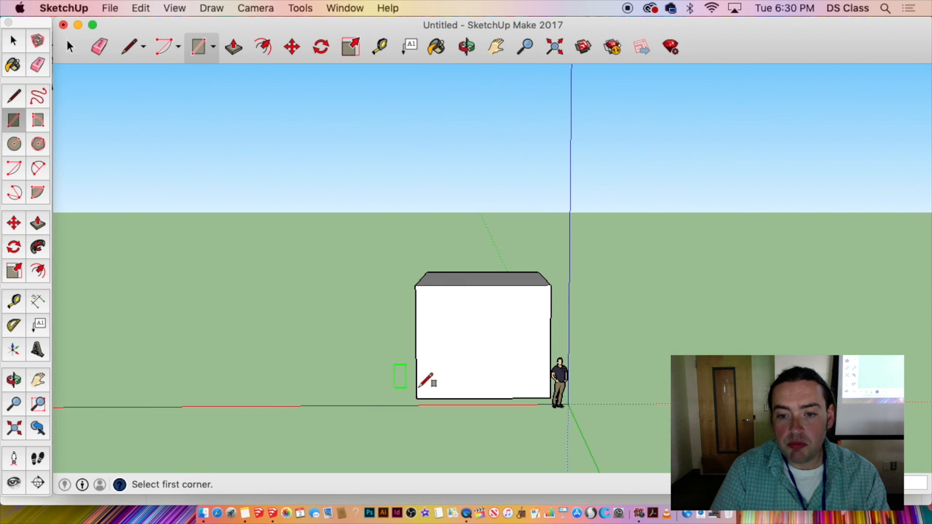
scroll(500, 375, "up", 5)
middle_click_drag(505, 368, 409, 313)
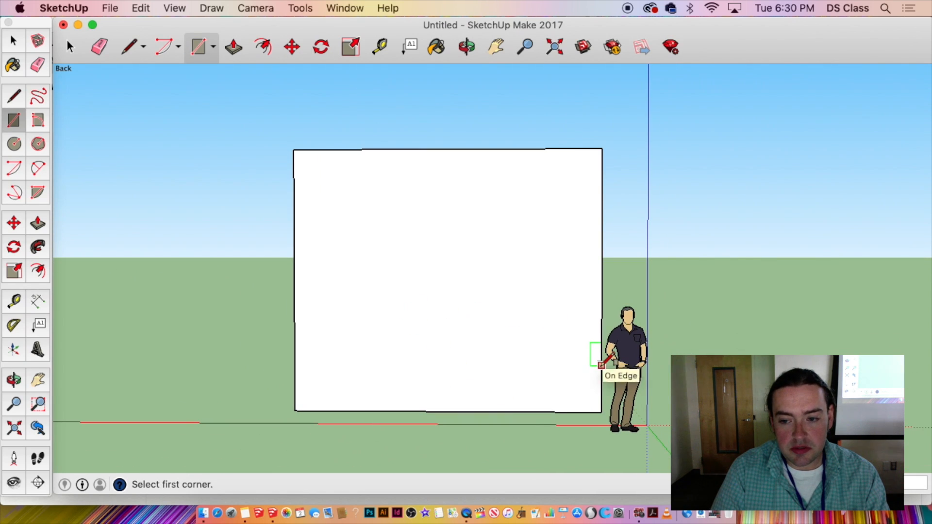
middle_click_drag(544, 436, 484, 414)
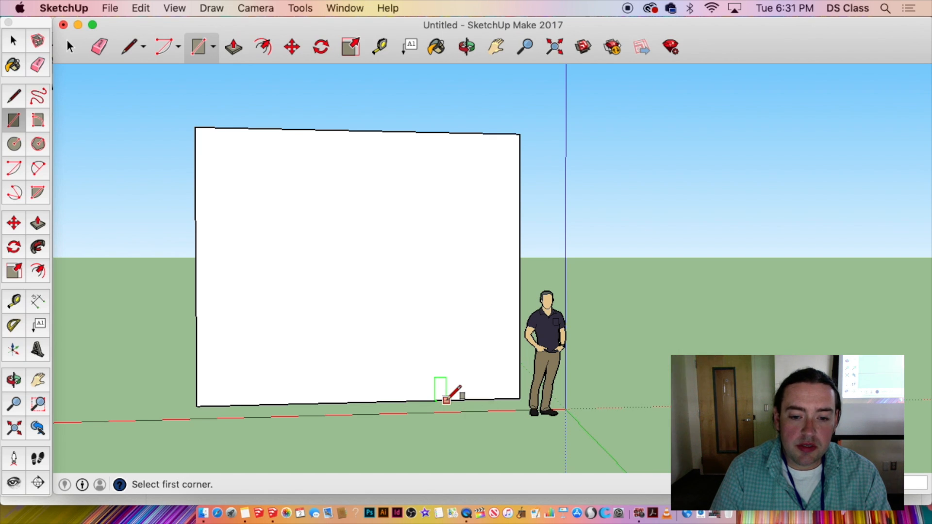
scroll(445, 401, "down", 3)
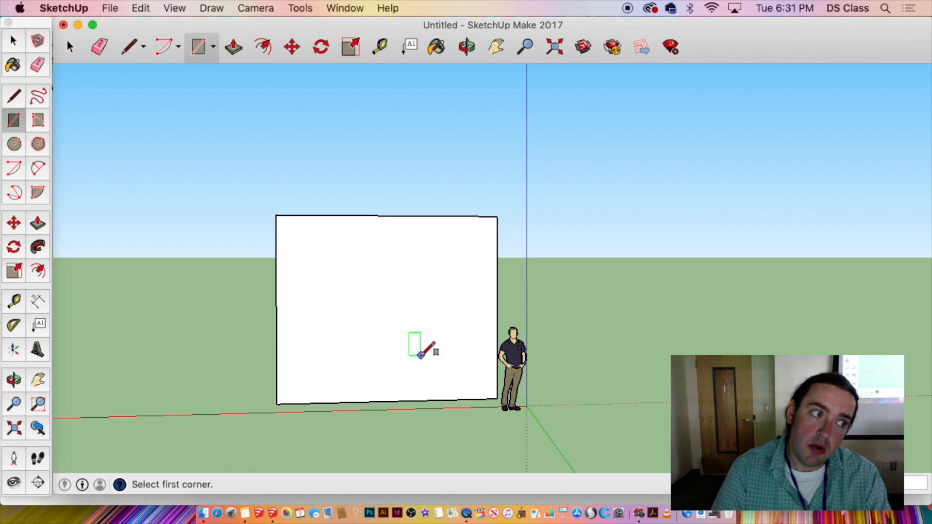
Draw a free-standing rectangle in empty space above the box as seen from below, and remove it again.
middle_click_drag(445, 387, 365, 350)
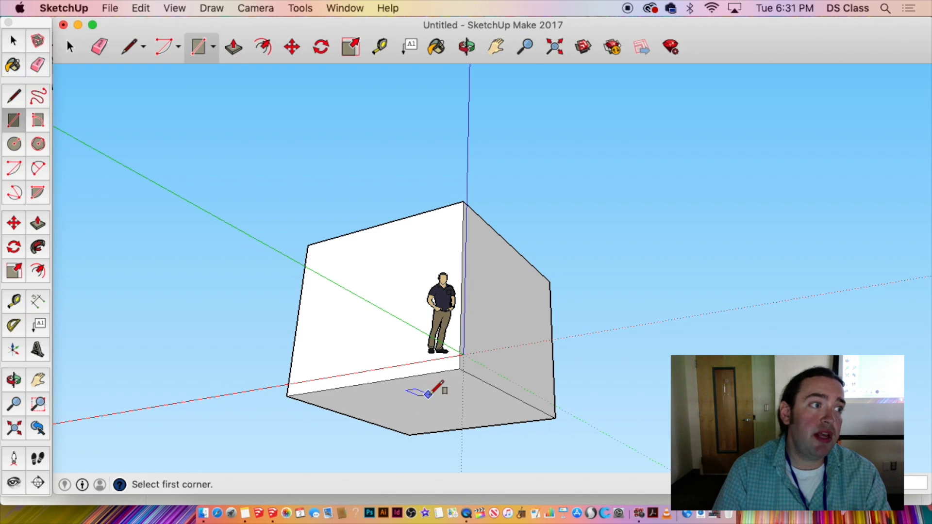
scroll(429, 395, "down", 3)
left_click(391, 124)
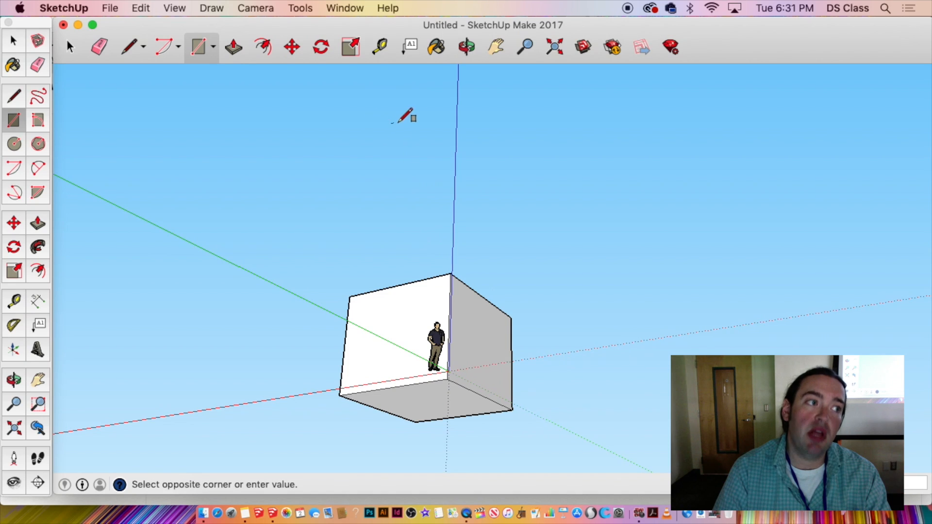
left_click(527, 149)
key("space")
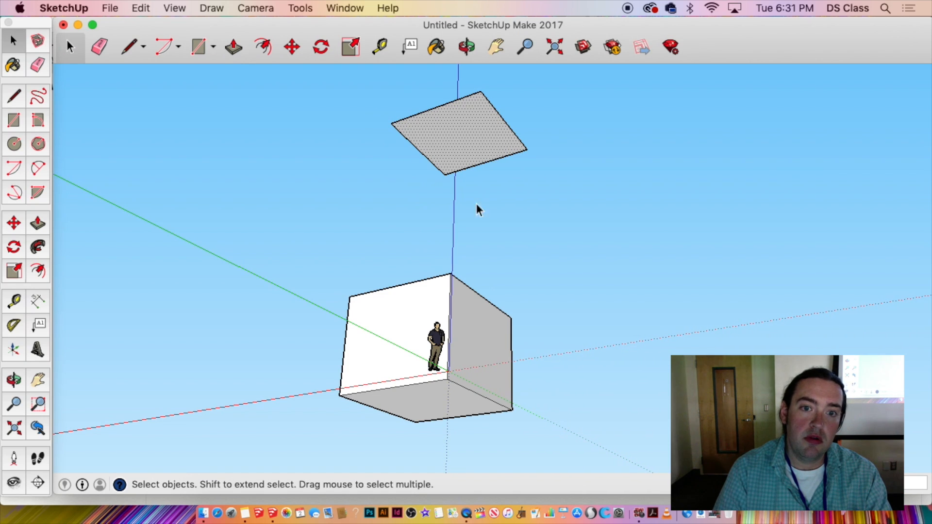
right_click(430, 407)
left_click(462, 136)
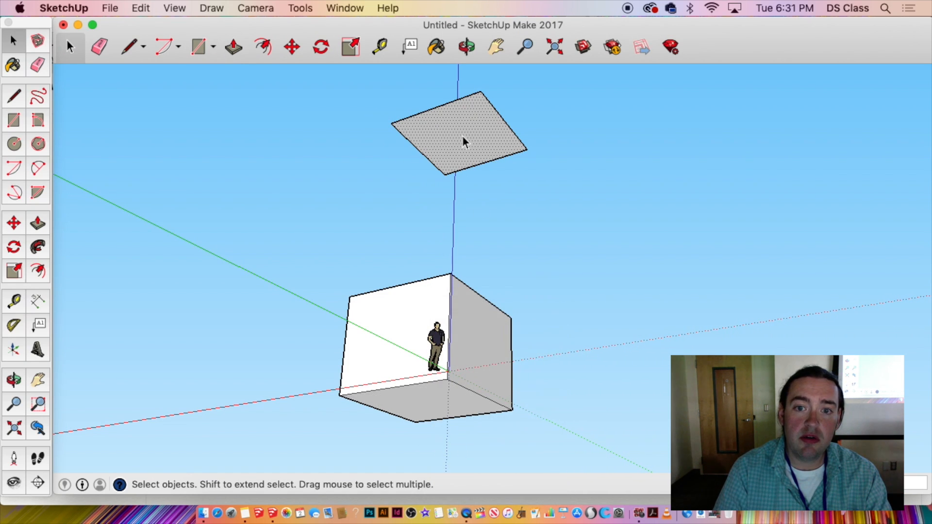
middle_click_drag(402, 397, 447, 221)
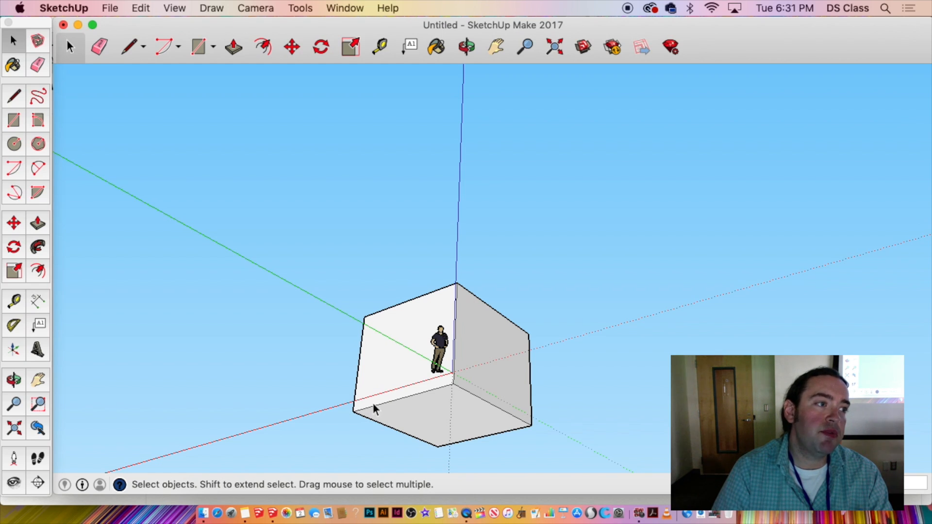
middle_click_drag(327, 336, 538, 416)
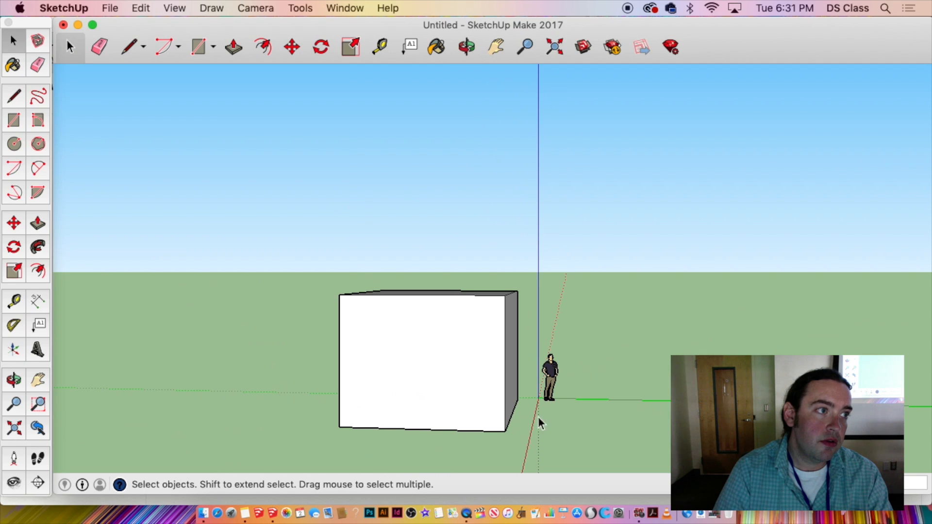
Make the whole box with all its faces and edges a group, and try to copy it along the green axis.
triple_click(392, 364)
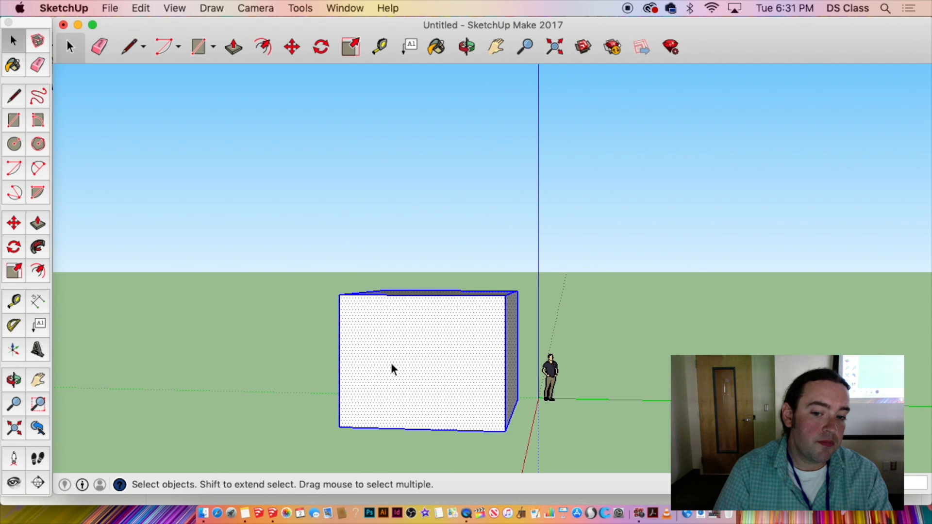
scroll(390, 364, "down", 2)
key("super+g")
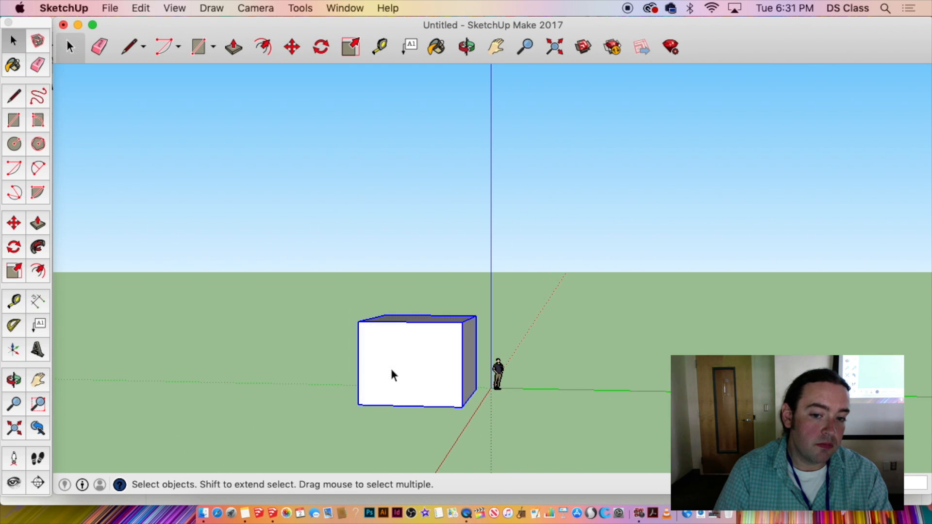
key("m")
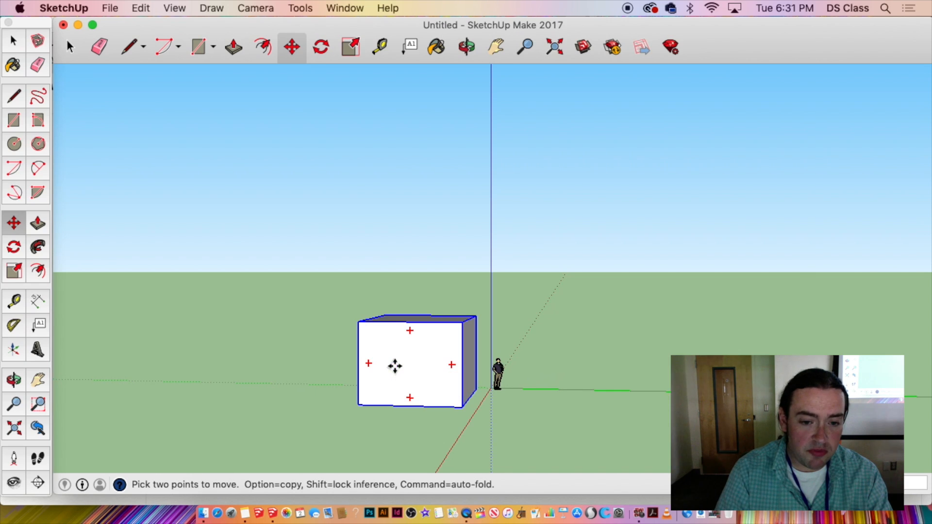
left_click(395, 365)
key("alt")
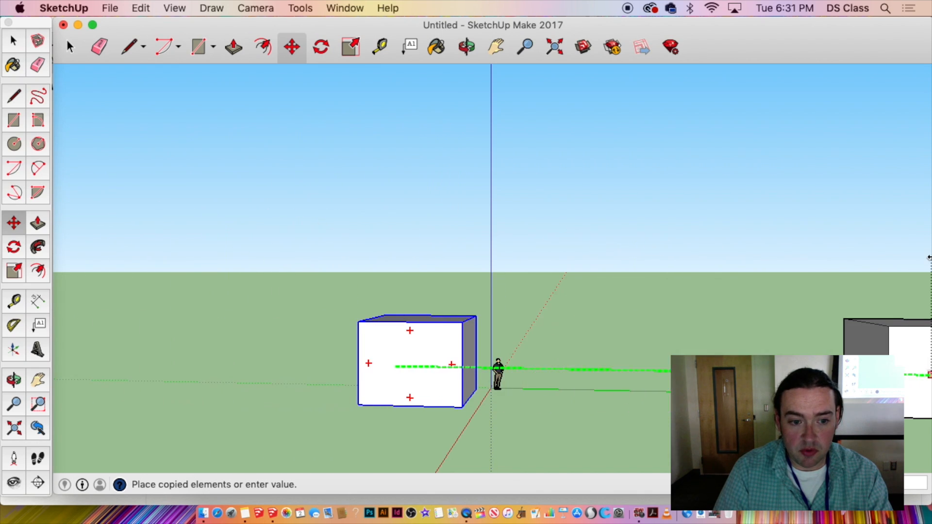
key("Escape")
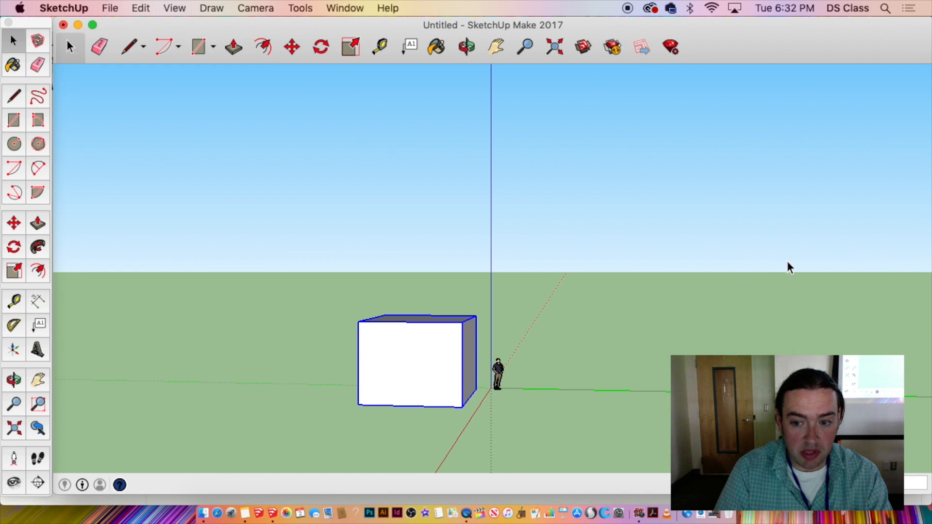
Select the scale figure and the grouped box in turn to compare how each one highlights.
middle_click_drag(644, 376, 694, 348)
left_click(502, 380)
middle_click_drag(502, 380, 238, 375)
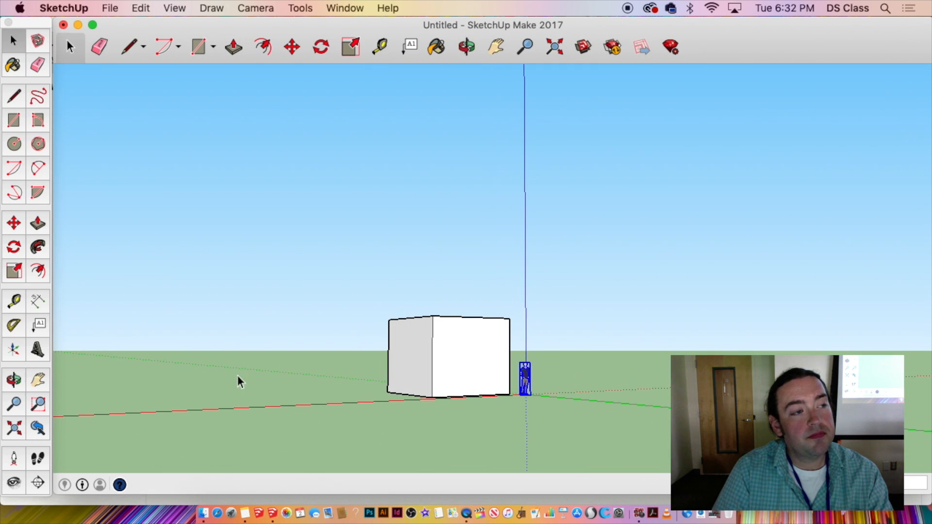
left_click(453, 360)
middle_click_drag(454, 361, 614, 361)
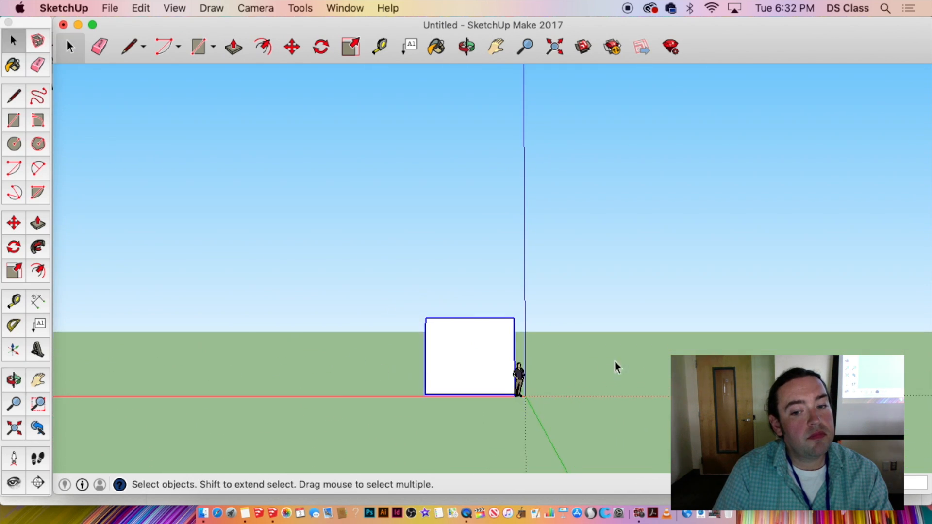
Undo the box's grouping, select one of its walls as a separate face, and clear the selection.
key("super+c")
left_click(492, 359)
middle_click_drag(491, 358, 464, 369)
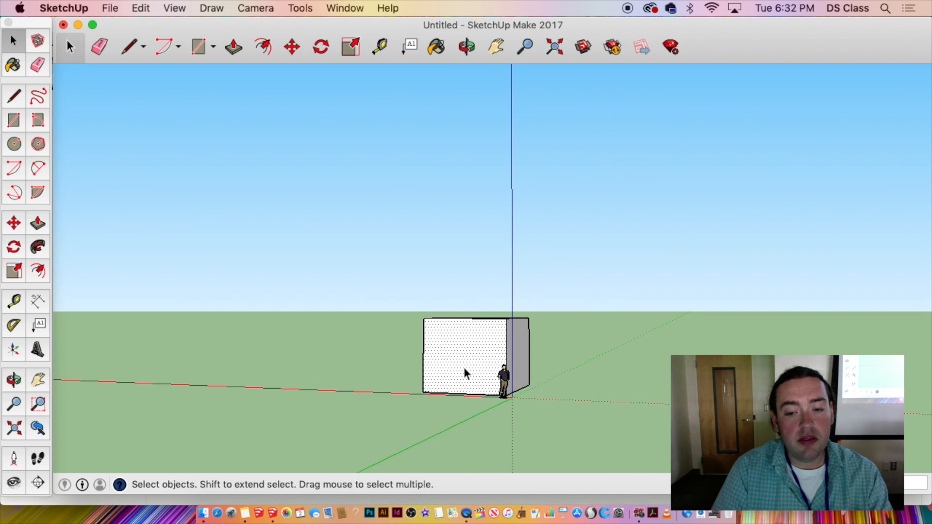
scroll(515, 369, "up", 3)
key("r")
key("space")
left_click(456, 416)
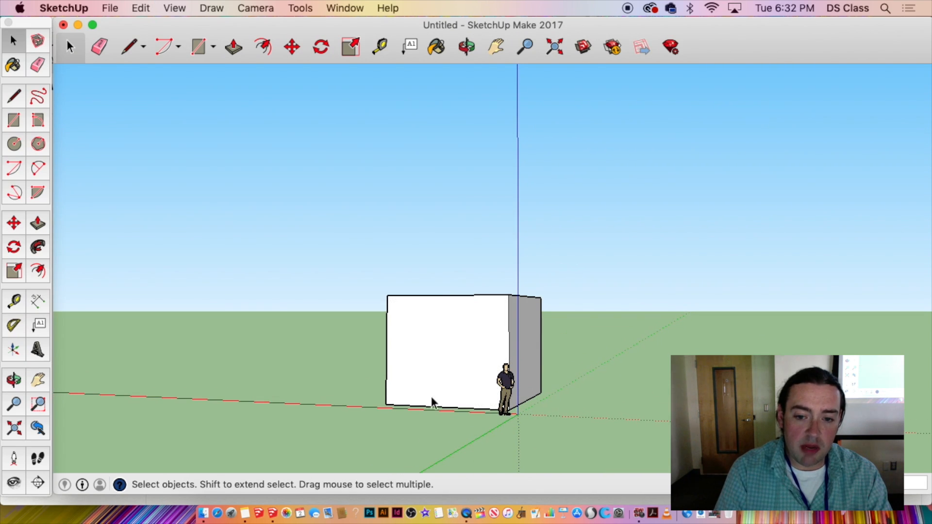
Draw a door rectangle rising from the bottom edge of one wall, about a quarter of its width and 60% of its height.
key("r")
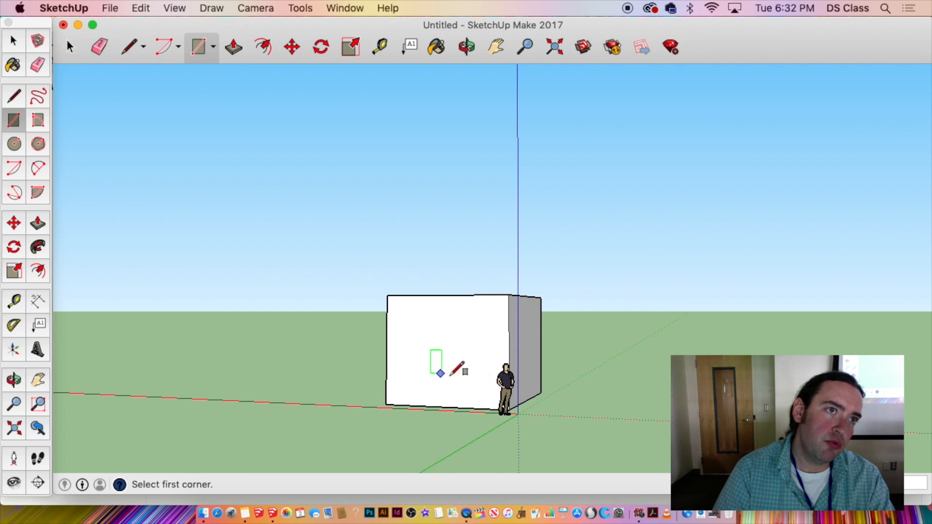
middle_click_drag(440, 373, 308, 371)
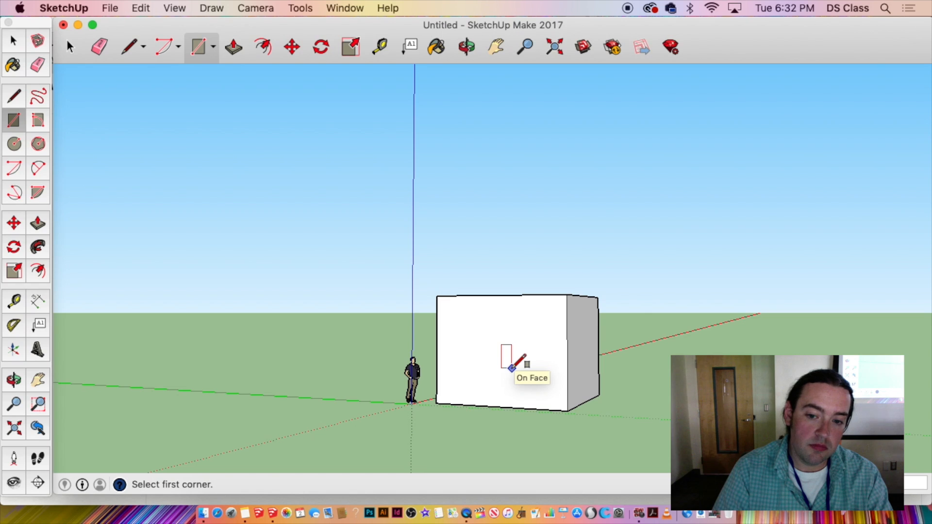
middle_click_drag(512, 368, 588, 351)
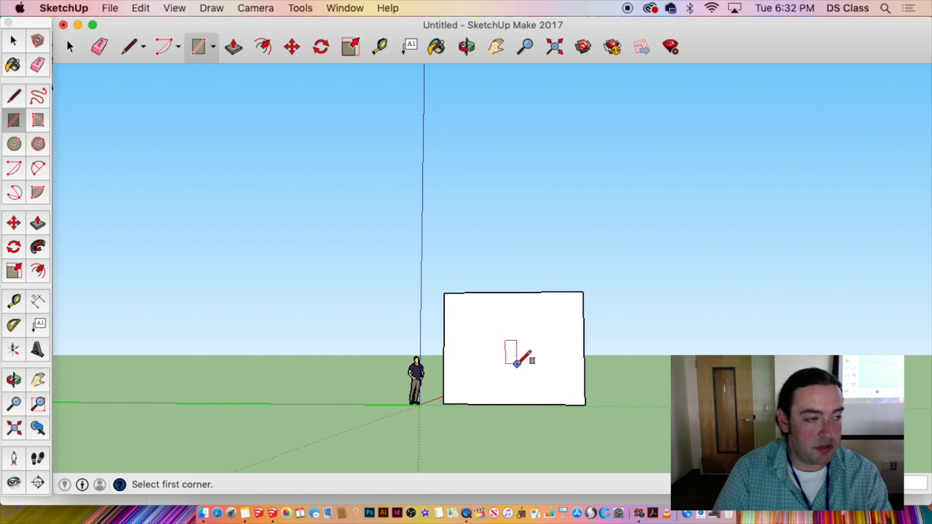
middle_click_drag(495, 355, 799, 92)
scroll(437, 328, "up", 3)
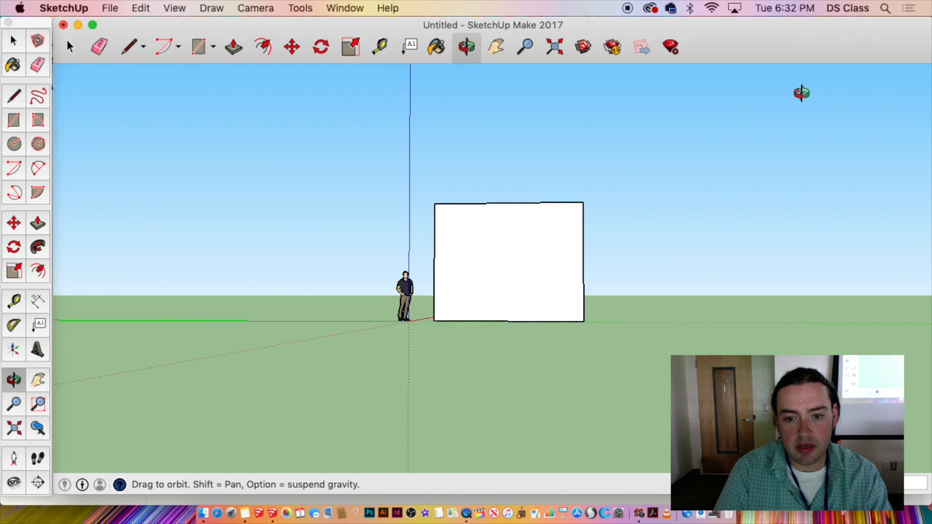
left_click(482, 321)
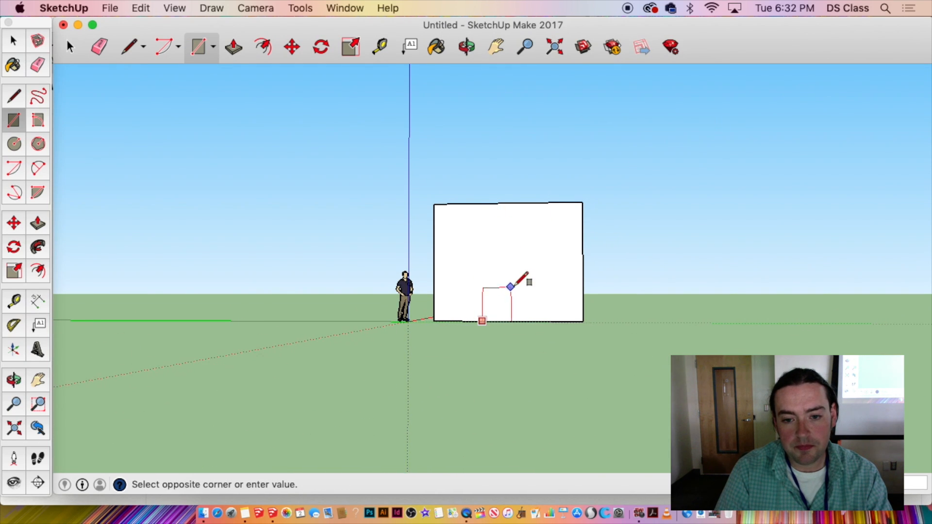
left_click(524, 248)
Draw two roughly square window rectangles of similar size on the door wall, one on each side of the door.
mouse_move(579, 272)
middle_mouse_down()
mouse_move(298, 287)
mouse_move(863, 345)
mouse_move(563, 265)
middle_mouse_up()
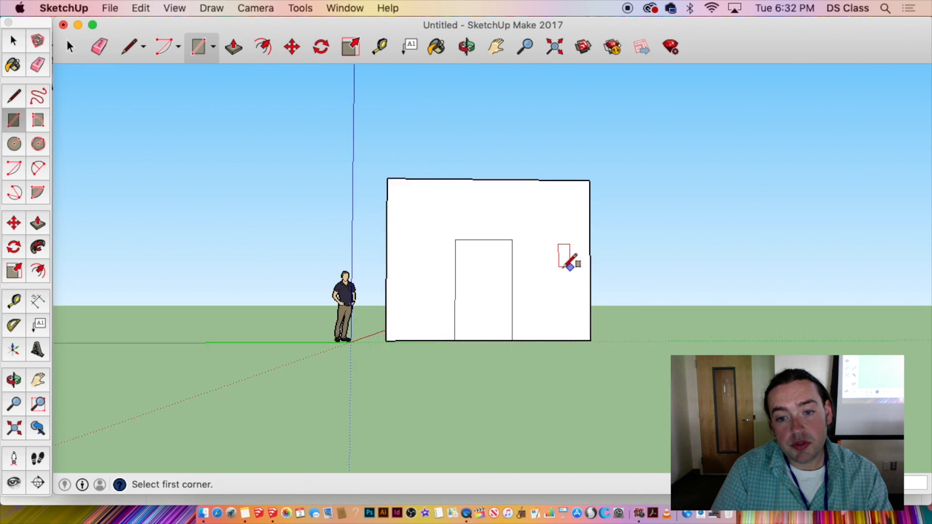
scroll(564, 265, "up", 1)
left_click(520, 278)
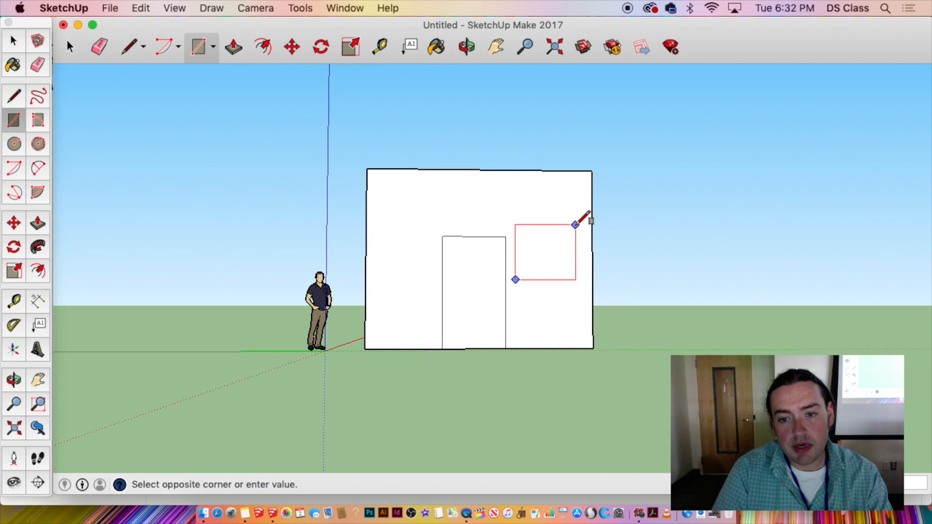
left_click(576, 225)
left_click(431, 287)
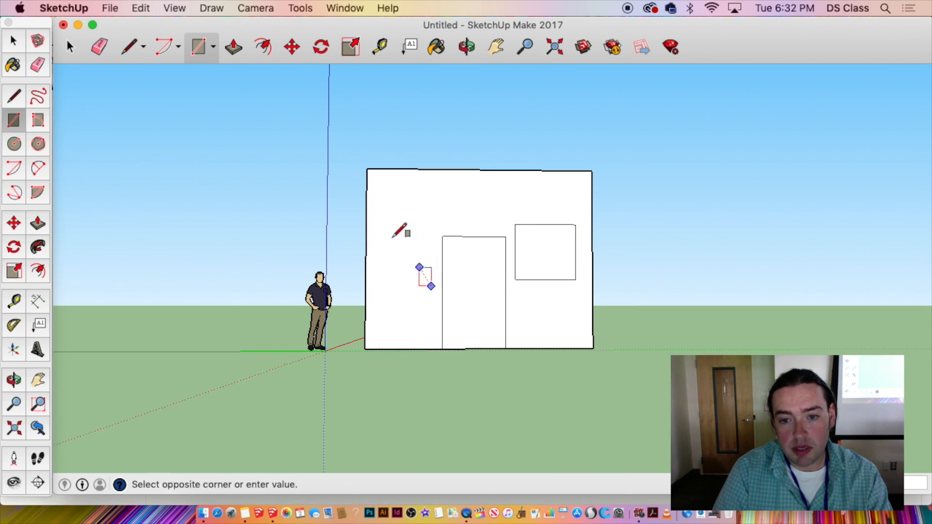
left_click(371, 225)
middle_click_drag(374, 228, 410, 313)
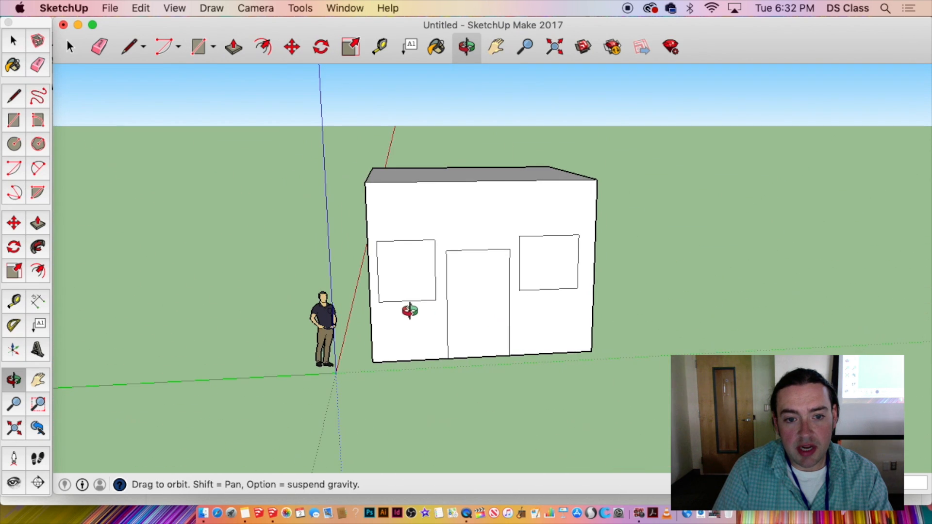
Draw a circular window near the middle of the blank wall adjoining the door wall.
middle_click_drag(620, 304, 242, 261)
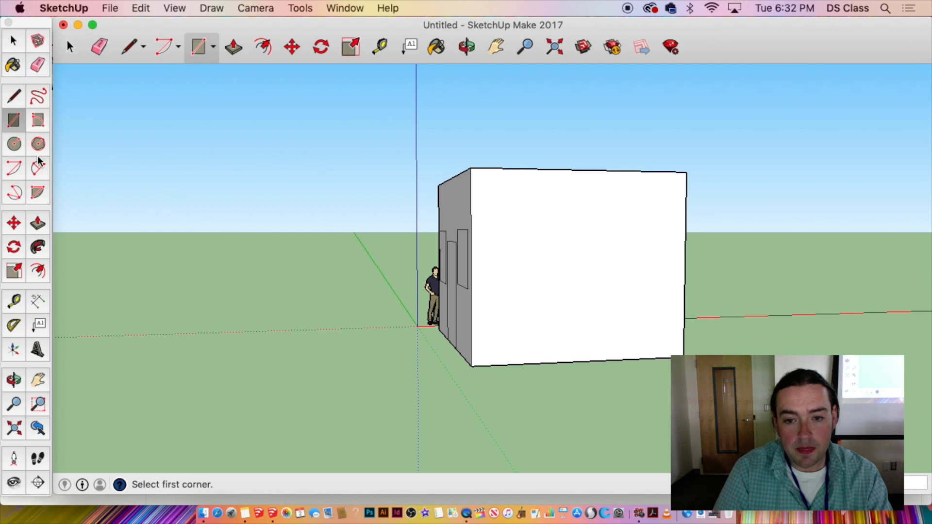
left_click(15, 145)
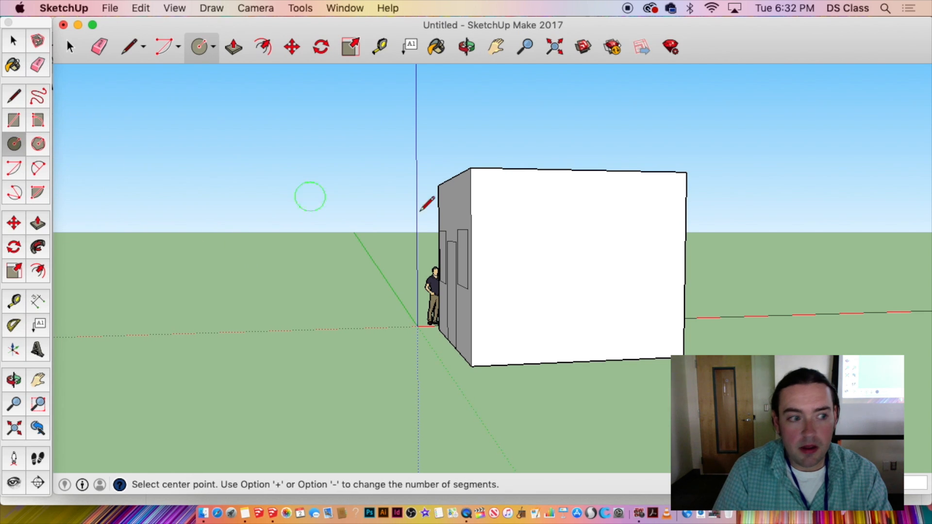
left_click(585, 253)
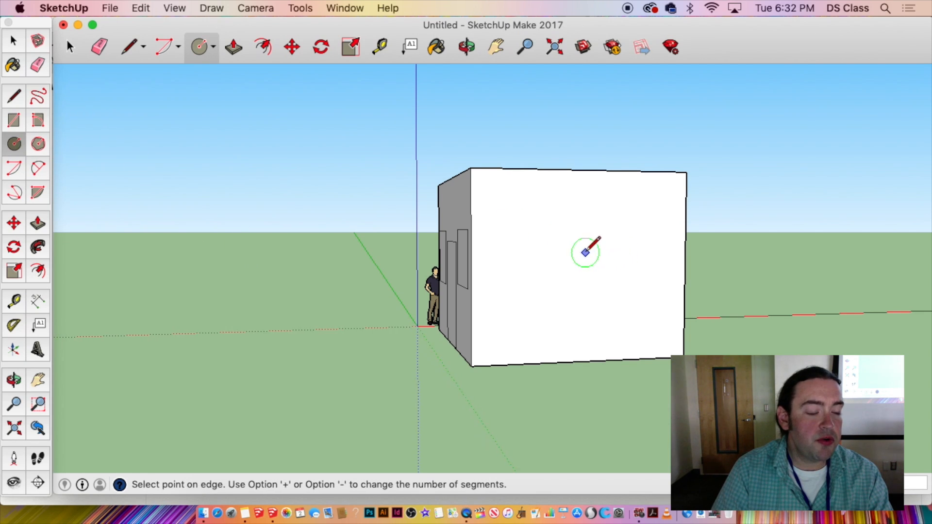
left_click(599, 291)
middle_click_drag(599, 291, 146, 304)
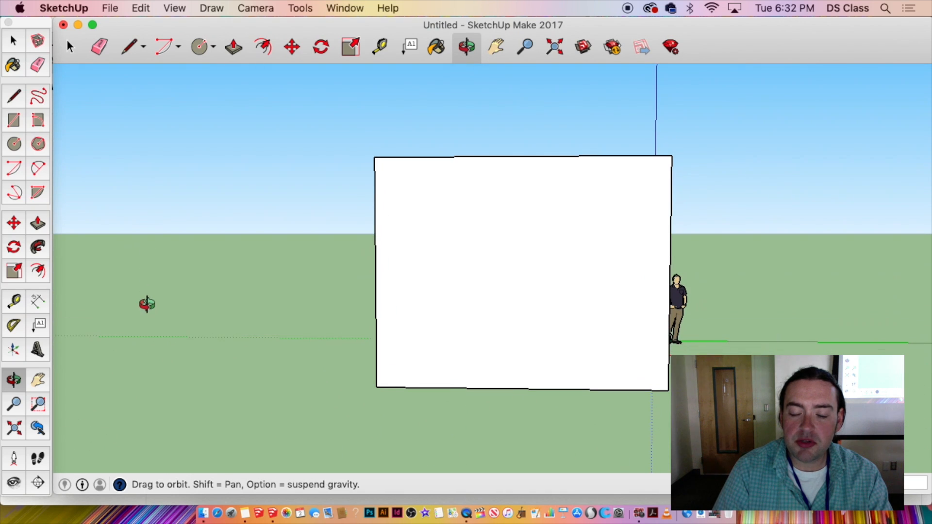
Draw two circular windows in the upper half of the next blank wall, one near each side edge.
left_click(416, 230)
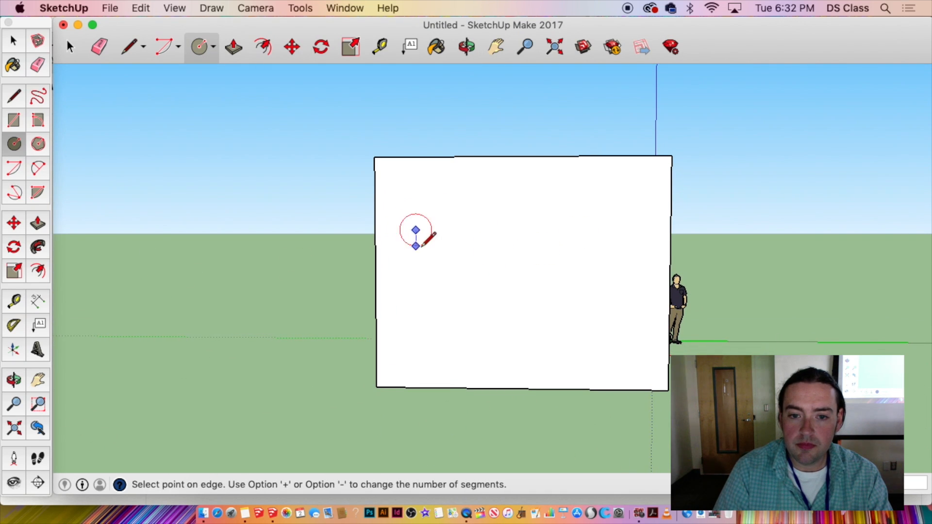
left_click(427, 253)
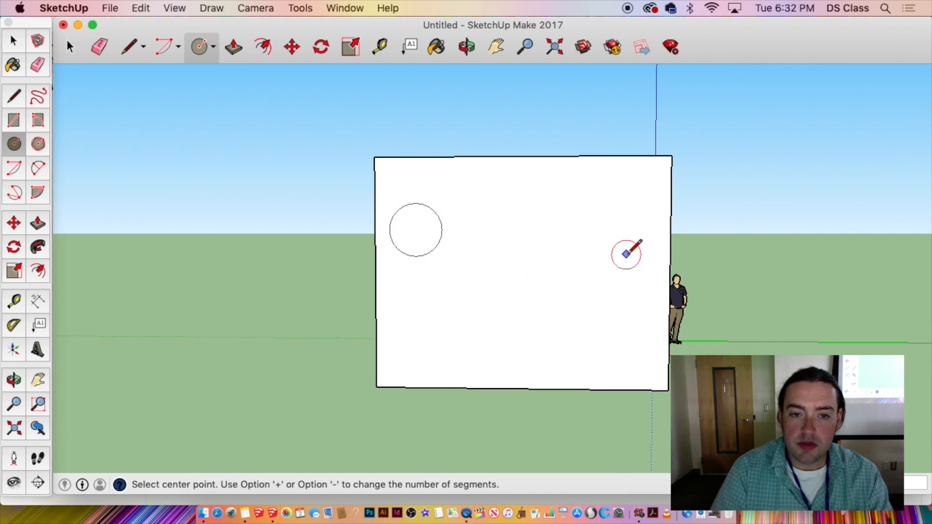
left_click(618, 223)
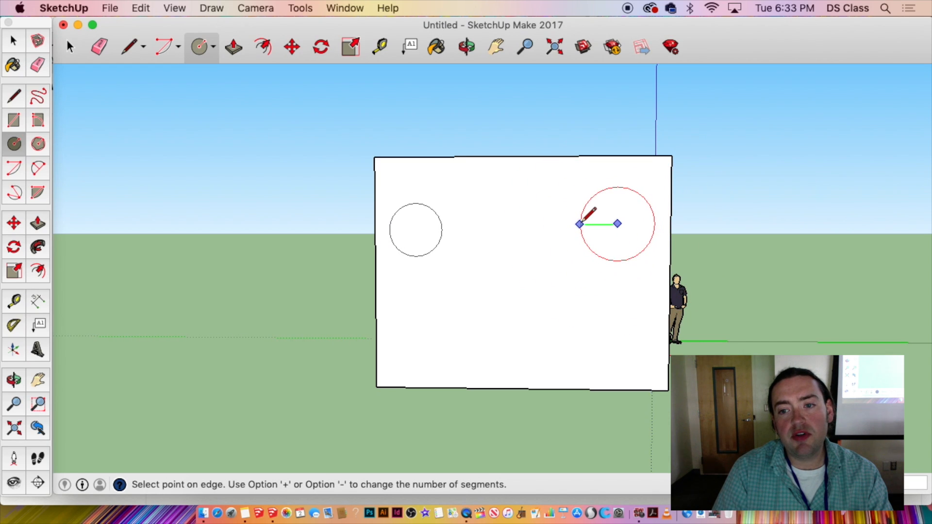
left_click(586, 217)
Draw two crossing diagonal lines between opposite corners of the box's top face.
middle_click_drag(561, 277, 927, 376)
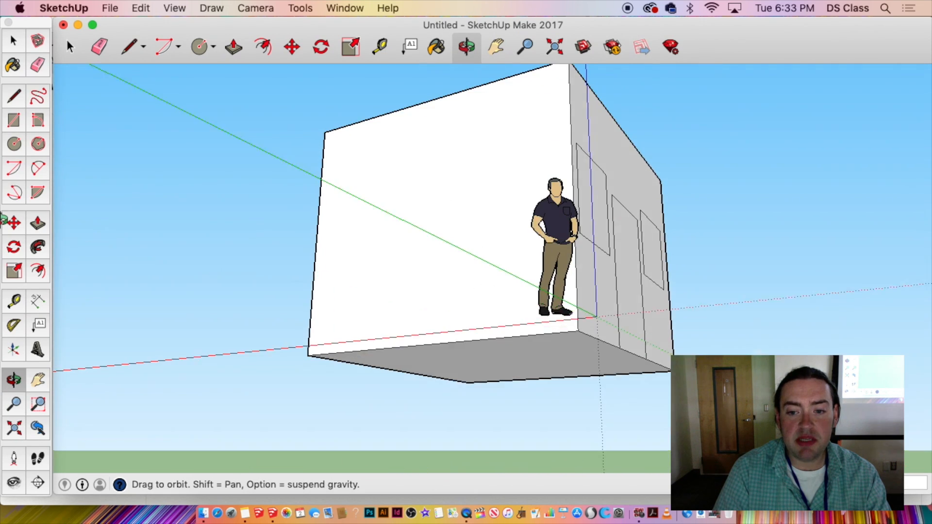
key("c")
middle_click_drag(675, 215, 450, 370)
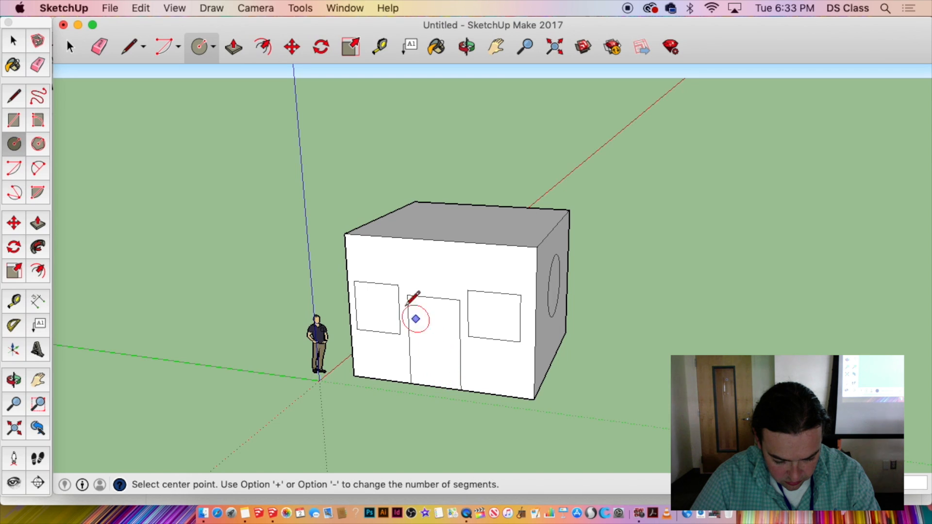
left_click(15, 103)
middle_click_drag(774, 270, 417, 339)
middle_click_drag(468, 275, 299, 251)
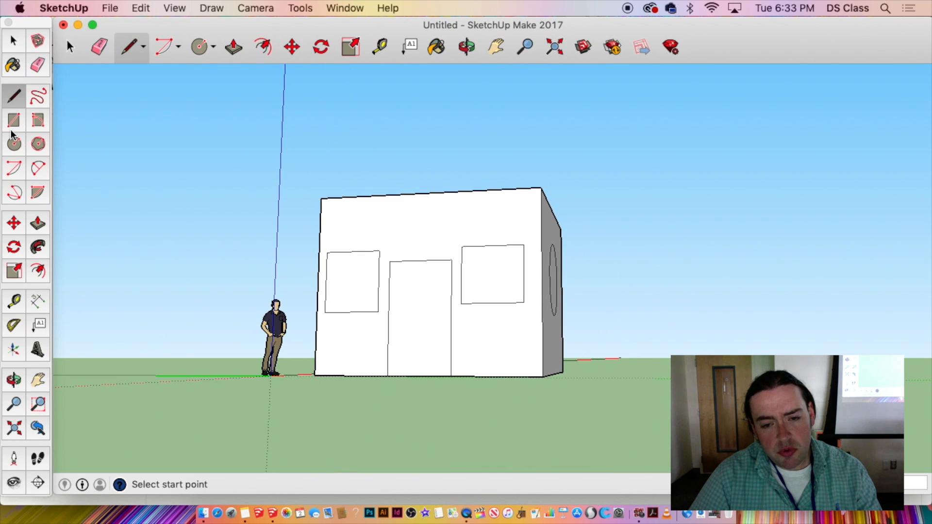
middle_click_drag(387, 202, 84, 450)
middle_click_drag(353, 275, 411, 270)
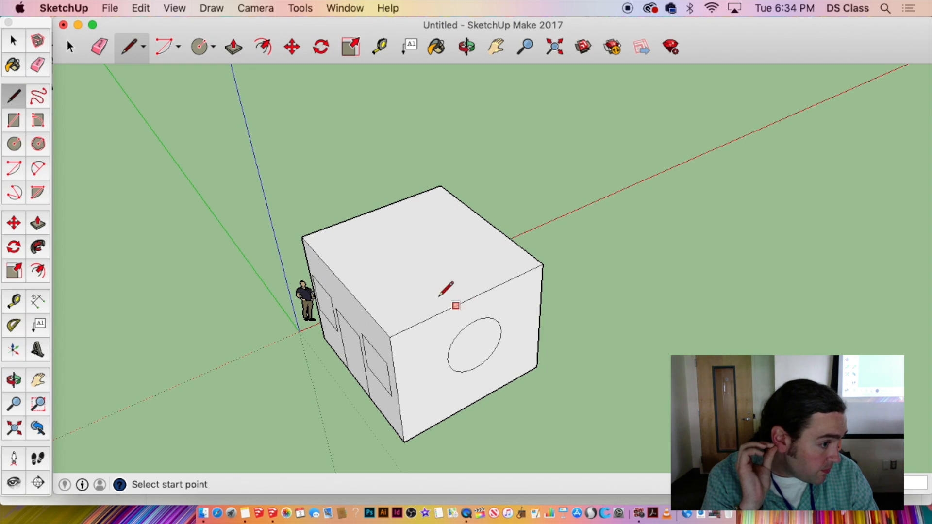
left_click(390, 337)
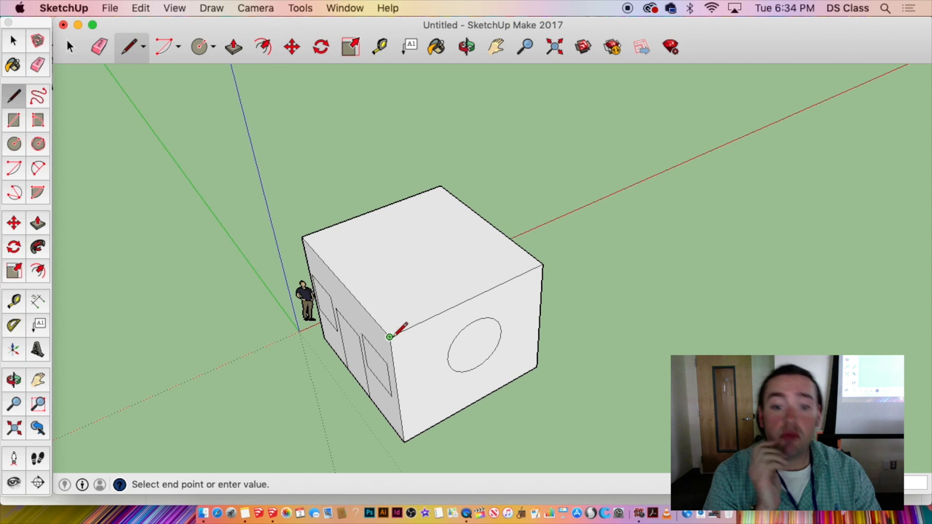
left_click(441, 186)
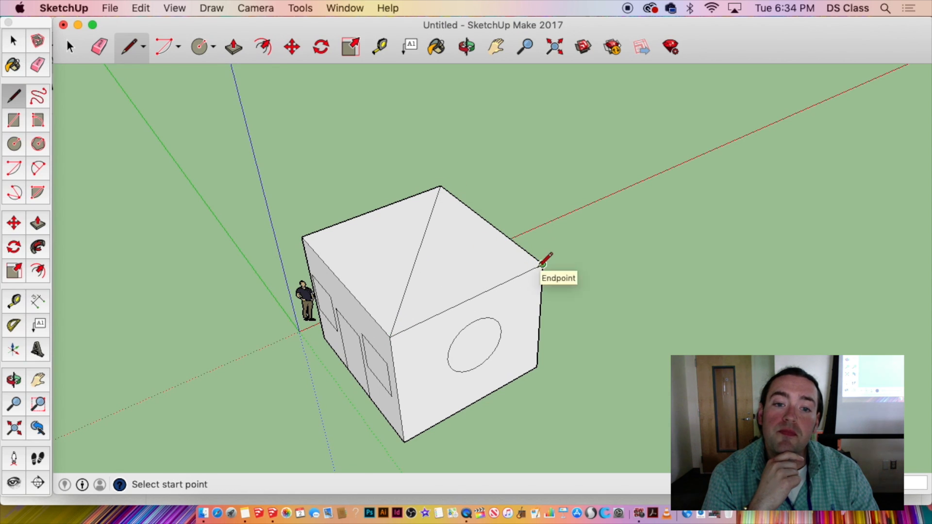
left_click(542, 265)
left_click(302, 238)
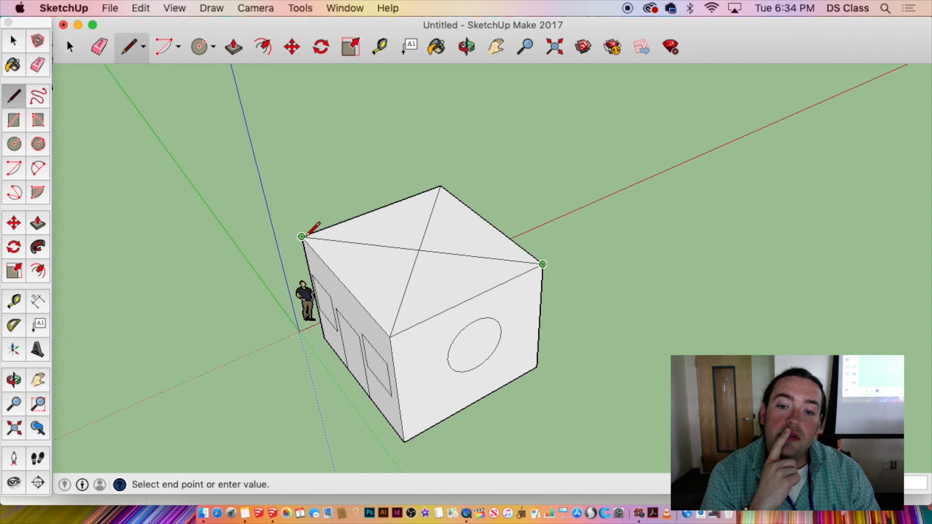
Examine the crossed diagonals on the top face and the circular windows on the walls from several angles and distances.
mouse_move(407, 229)
middle_mouse_down()
mouse_move(108, 395)
mouse_move(364, 78)
mouse_move(505, 199)
mouse_move(483, 187)
middle_mouse_up()
scroll(483, 187, "up", 3)
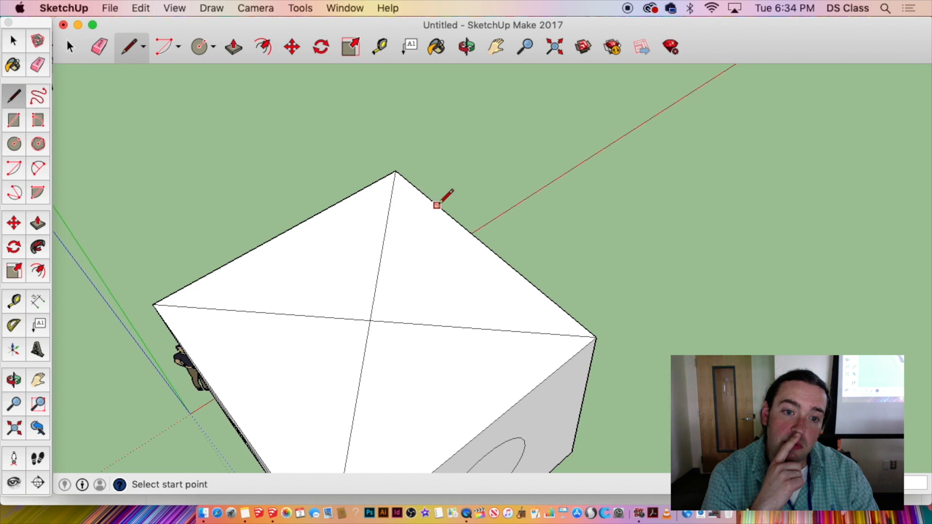
scroll(397, 368, "down", 5)
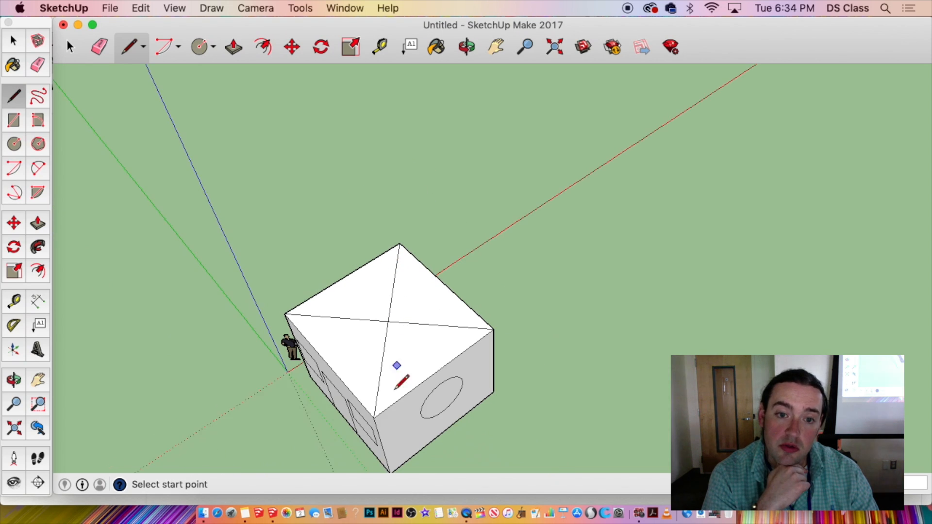
mouse_move(383, 413)
middle_mouse_down()
mouse_move(458, 354)
mouse_move(354, 328)
middle_mouse_up()
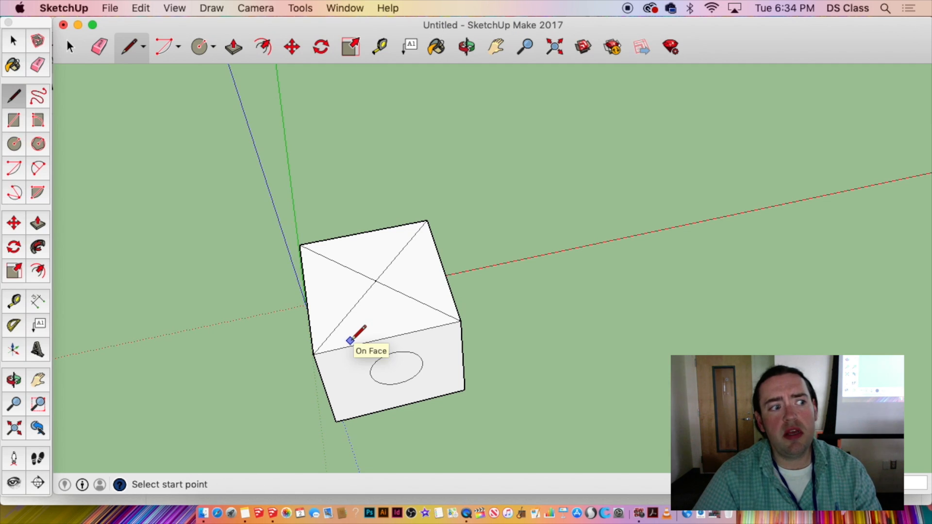
scroll(461, 319, "up", 3)
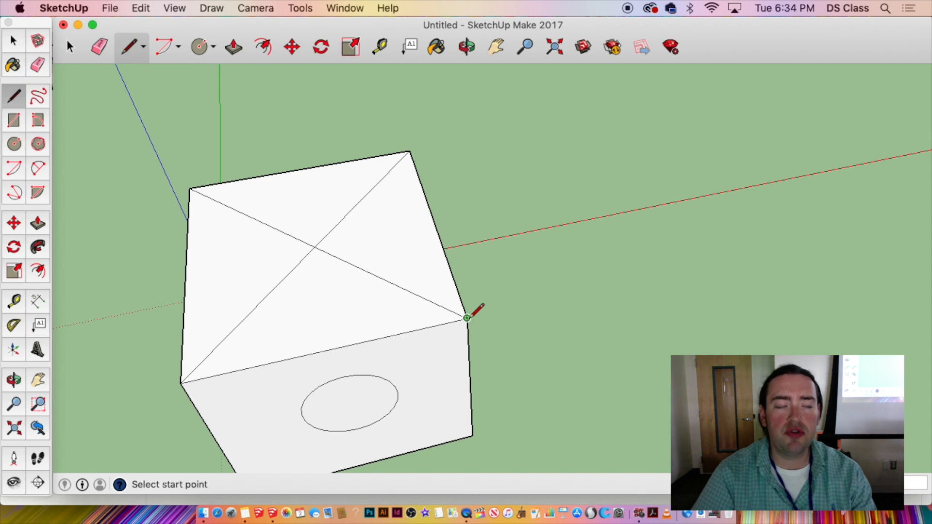
scroll(478, 306, "up", 5)
mouse_move(478, 301)
middle_mouse_down()
mouse_move(407, 320)
mouse_move(280, 247)
middle_mouse_up()
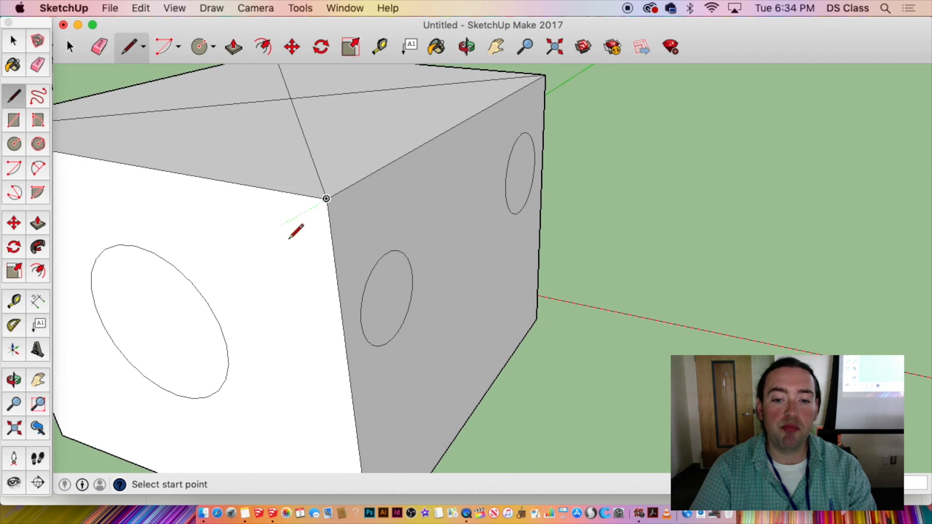
scroll(292, 239, "down", 1)
middle_click_drag(390, 201, 333, 261)
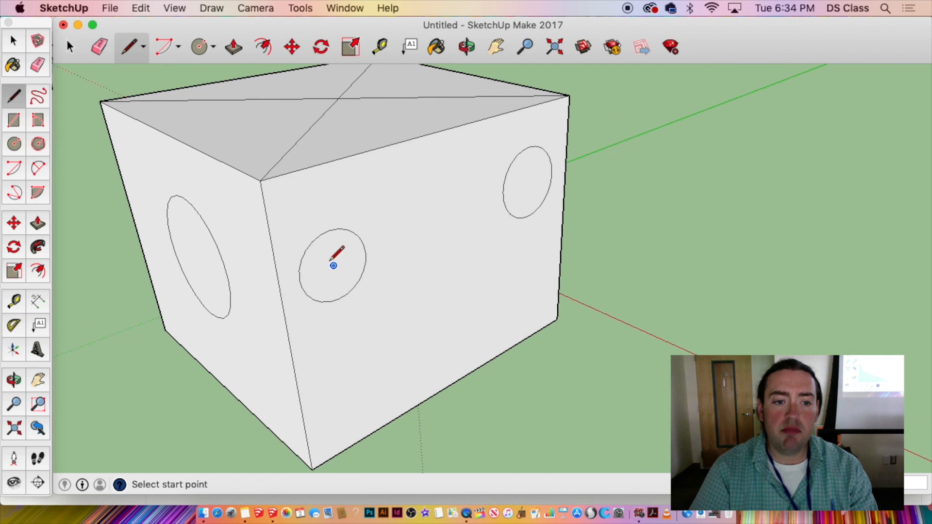
key("space")
scroll(417, 188, "up", 3)
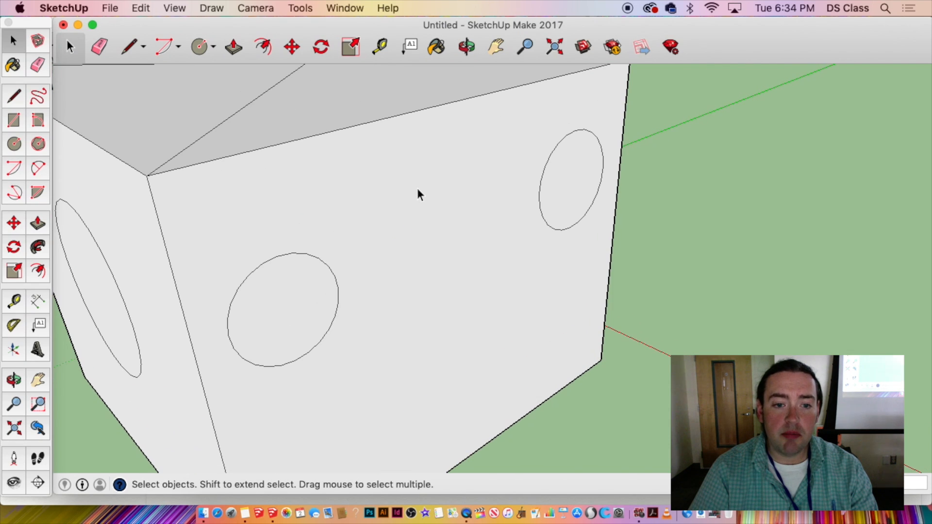
key("l")
scroll(432, 198, "down", 3)
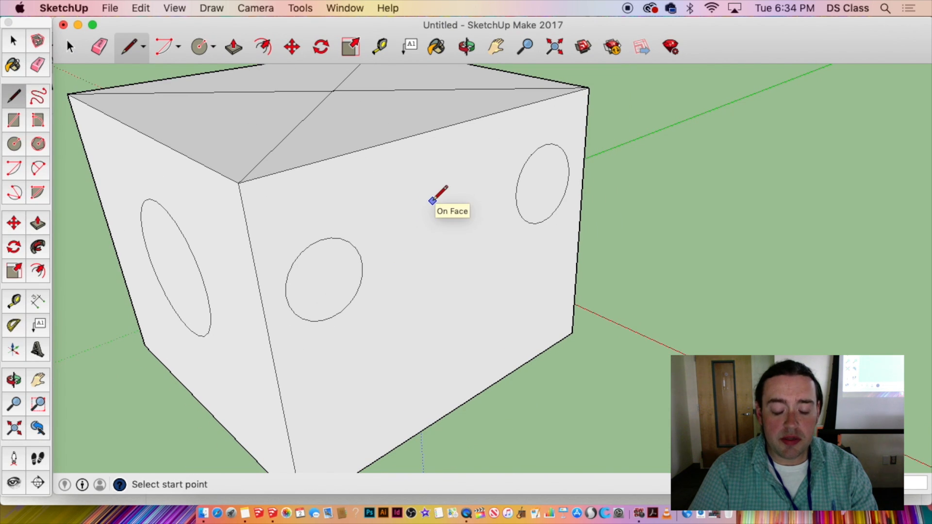
middle_click_drag(431, 199, 424, 238)
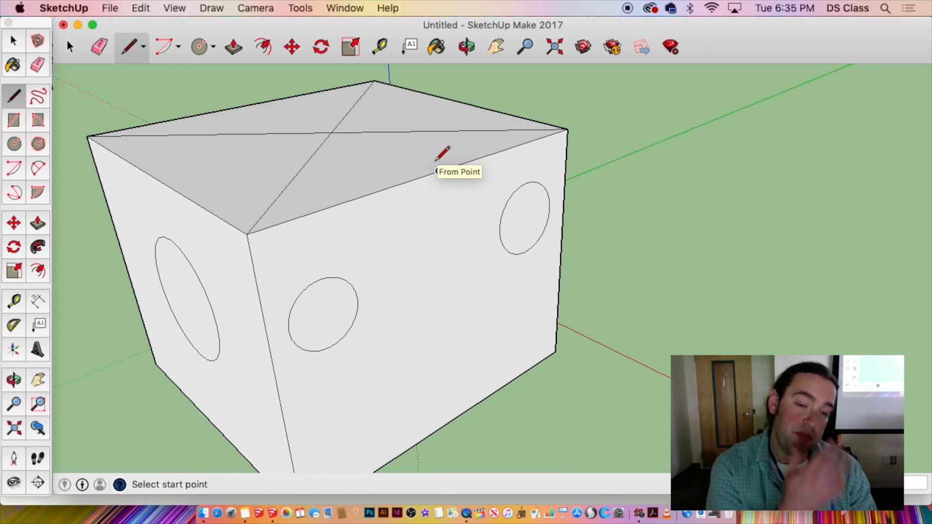
Draw a long, random tangle of connected straight lines in the empty space beside the box.
left_click(754, 205)
left_click(716, 244)
left_click(832, 169)
left_click(701, 138)
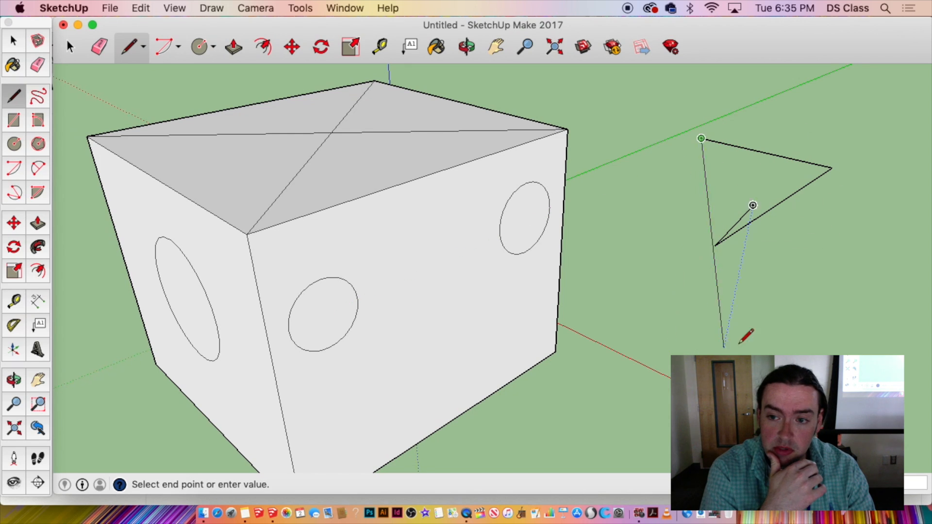
left_click(724, 345)
left_click(842, 132)
left_click(663, 99)
left_click(614, 267)
left_click(851, 281)
left_click(846, 114)
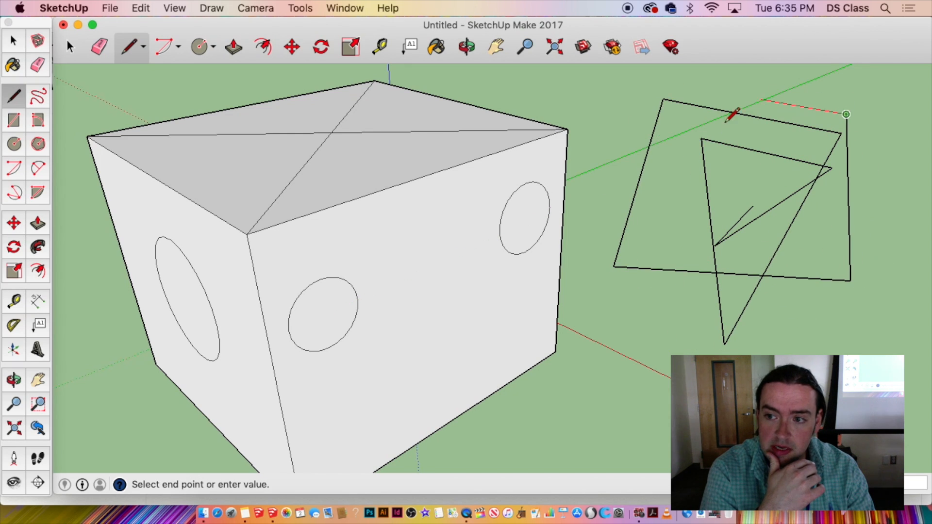
left_click(727, 113)
left_click(643, 343)
left_click(807, 322)
left_click(849, 178)
left_click(673, 136)
left_click(583, 199)
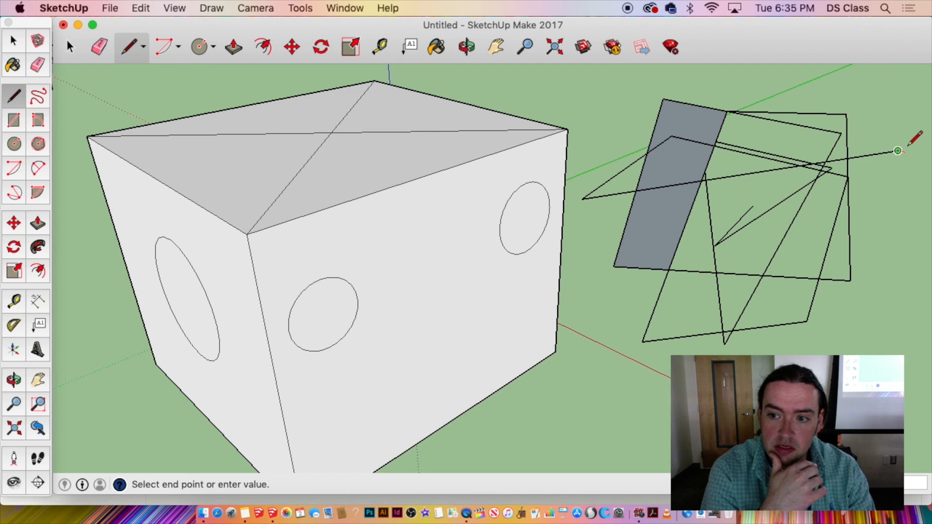
left_click(898, 151)
left_click(847, 66)
left_click(689, 433)
left_click(599, 356)
left_click(928, 237)
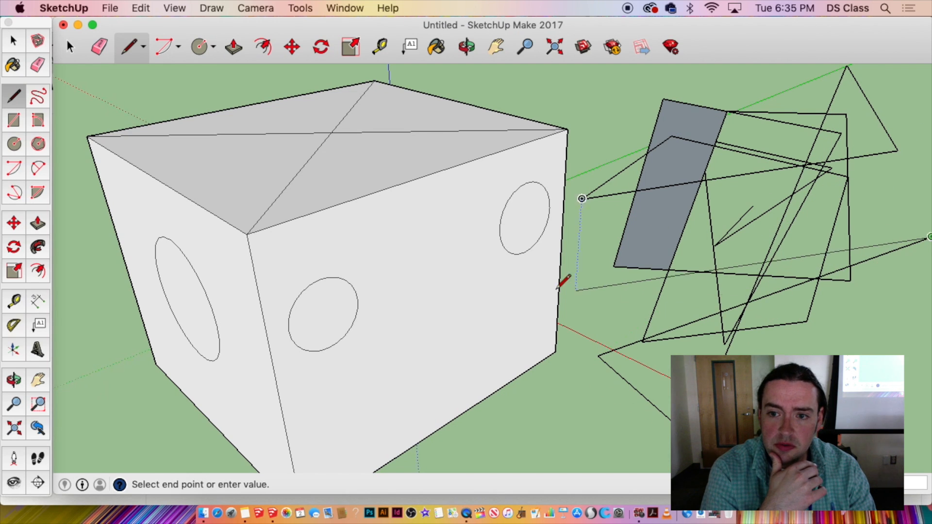
left_click(538, 292)
left_click(679, 239)
left_click(672, 155)
left_click(512, 84)
left_click(714, 126)
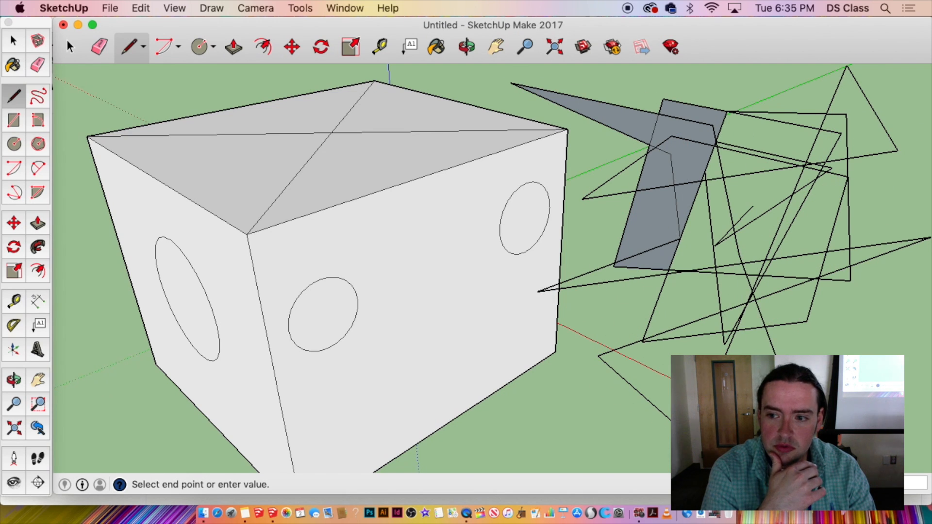
Select the whole tangle of connected lines beside the box and delete it.
key("space")
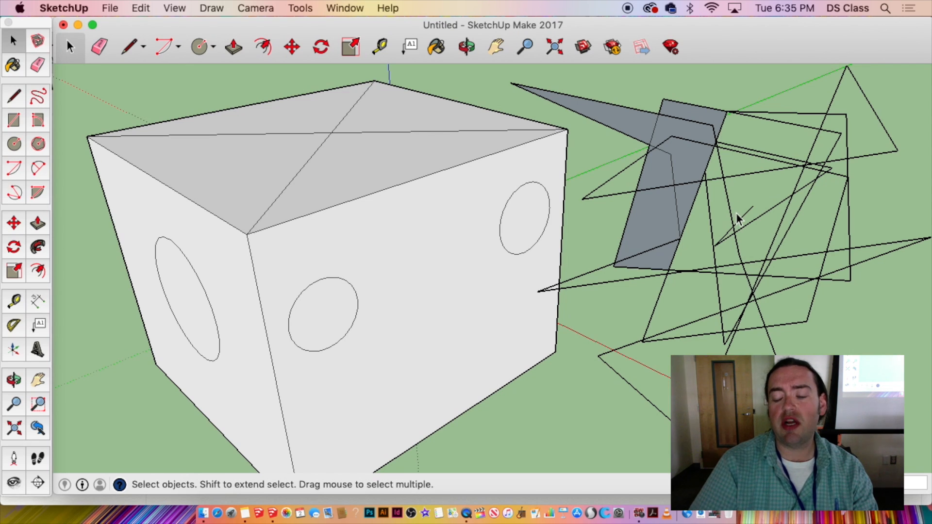
scroll(736, 219, "down", 3)
middle_click_drag(736, 220, 642, 236)
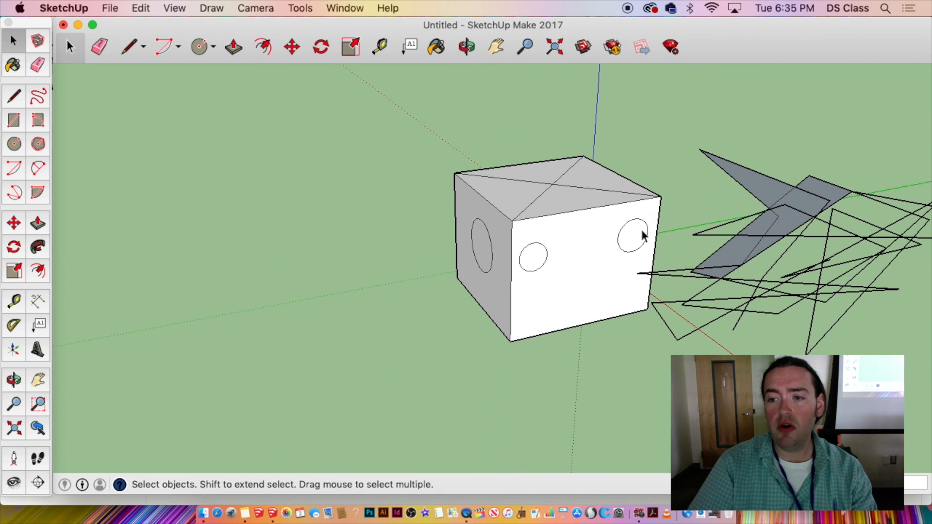
triple_click(769, 234)
key("Delete")
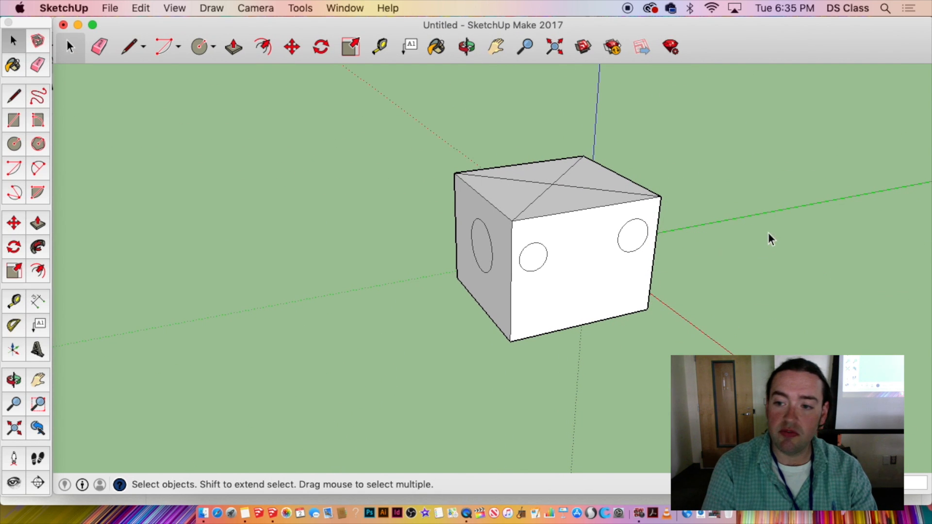
Draw connected lines from a top corner of the box: outward along the green axis, up the blue, along the red, and down the blue.
key("l")
scroll(649, 247, "down", 1)
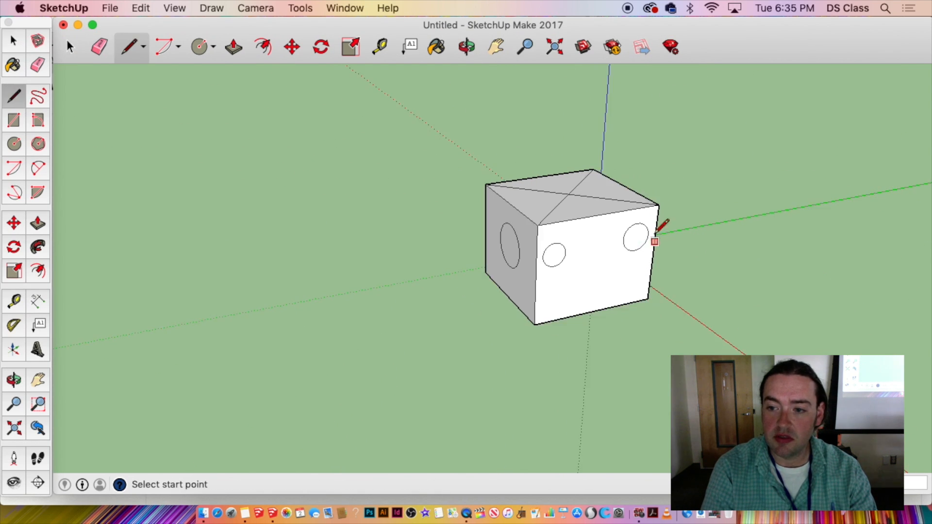
left_click(659, 205)
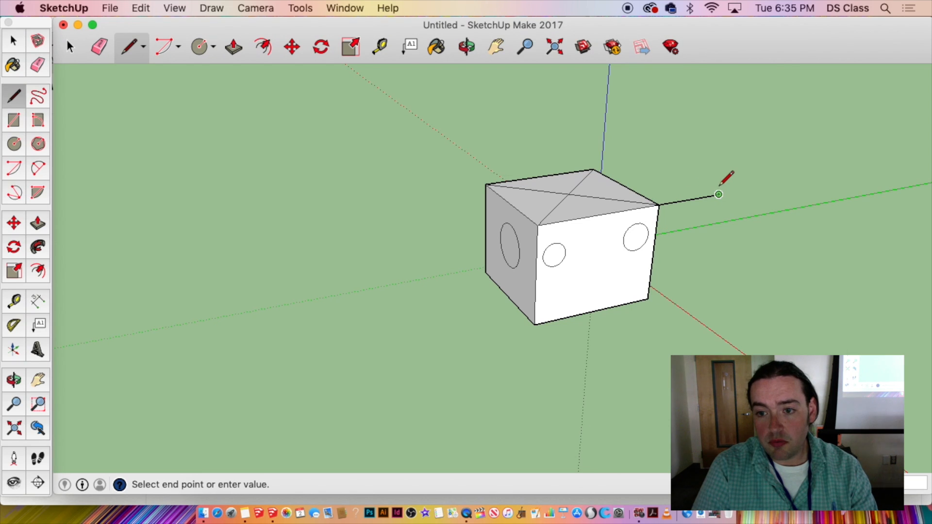
left_click(719, 187)
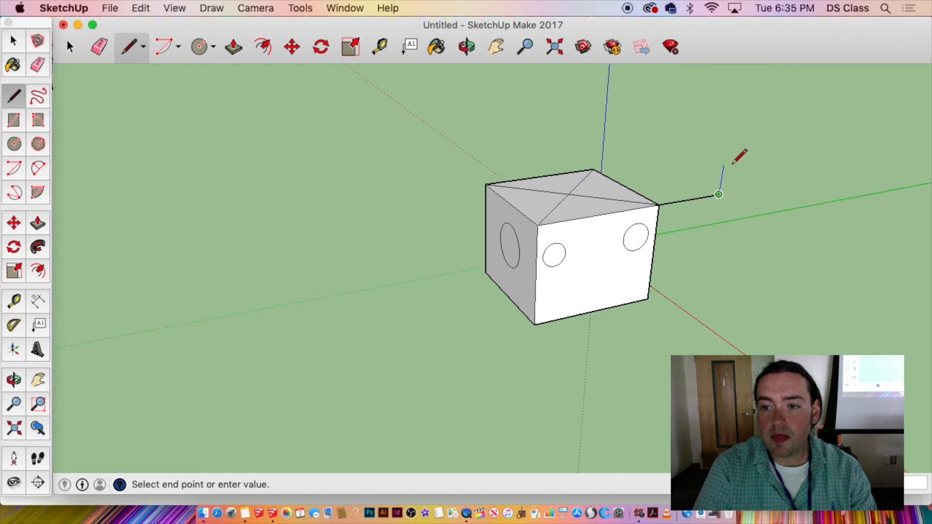
left_click(736, 146)
middle_click_drag(736, 146, 826, 123)
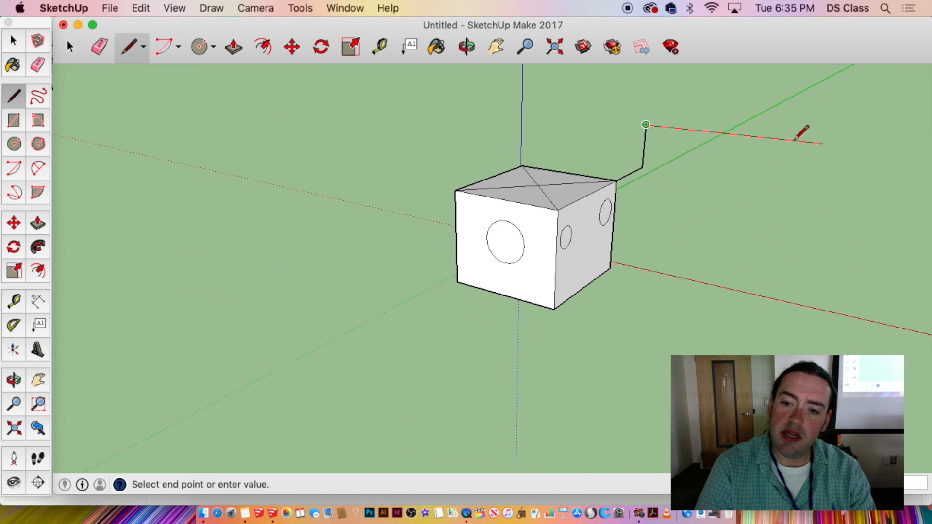
scroll(649, 142, "up", 2)
left_click(788, 126)
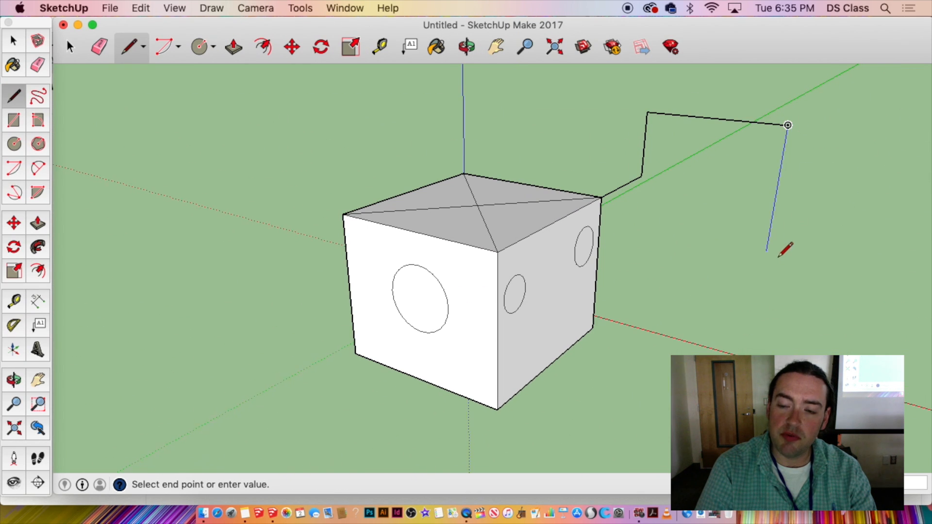
left_click(767, 267)
middle_click_drag(767, 267, 613, 219)
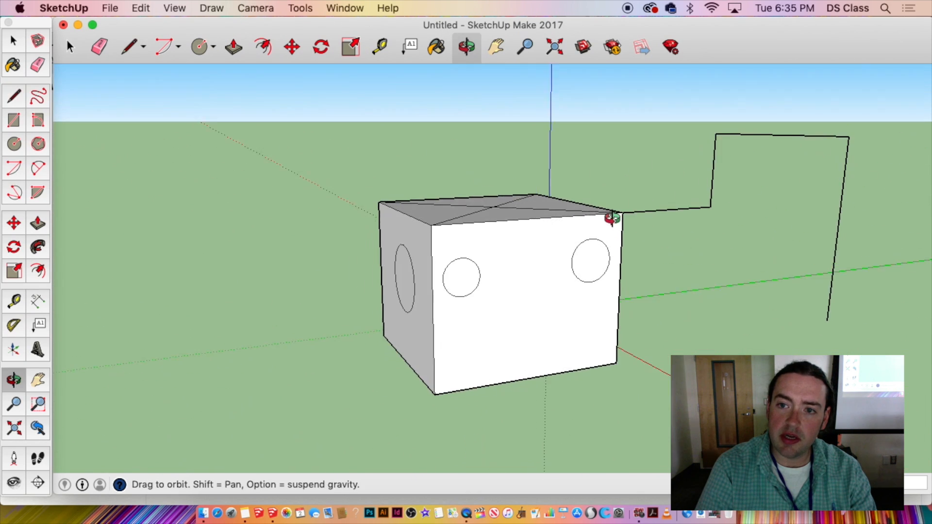
left_click(719, 289)
Undo the connected axis-aligned lines drawn from the box's top corner.
middle_click_drag(749, 105, 707, 108)
key("super+z")
key("super+z")
key("super+z")
key("super+z")
key("super+z")
key("super+z")
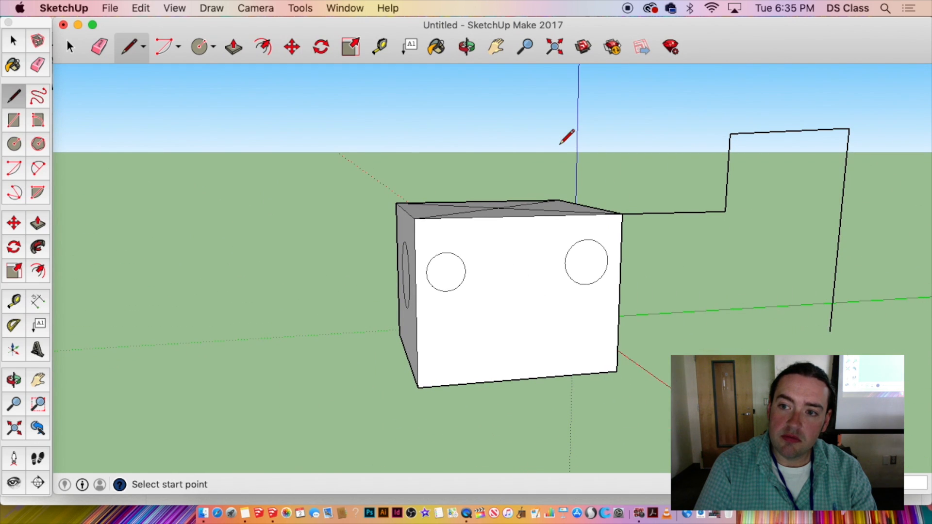
middle_click_drag(678, 183, 470, 249)
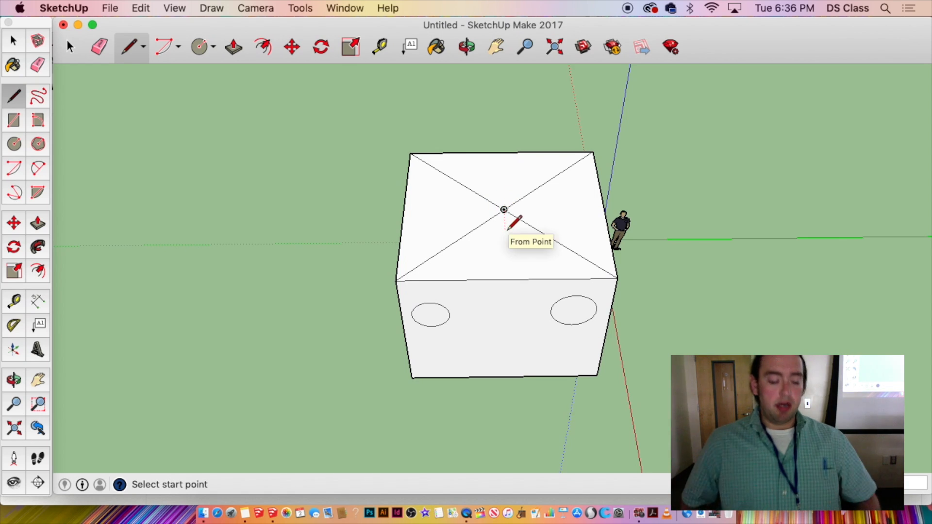
Draw a vertical line up the blue axis from the point where the diagonals cross on the box's top.
middle_click_drag(503, 208, 576, 183)
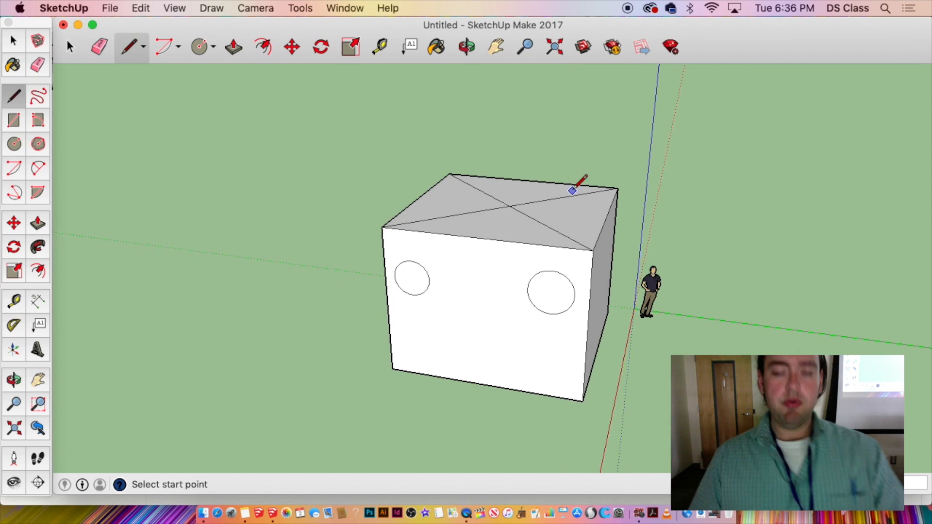
left_click(509, 206)
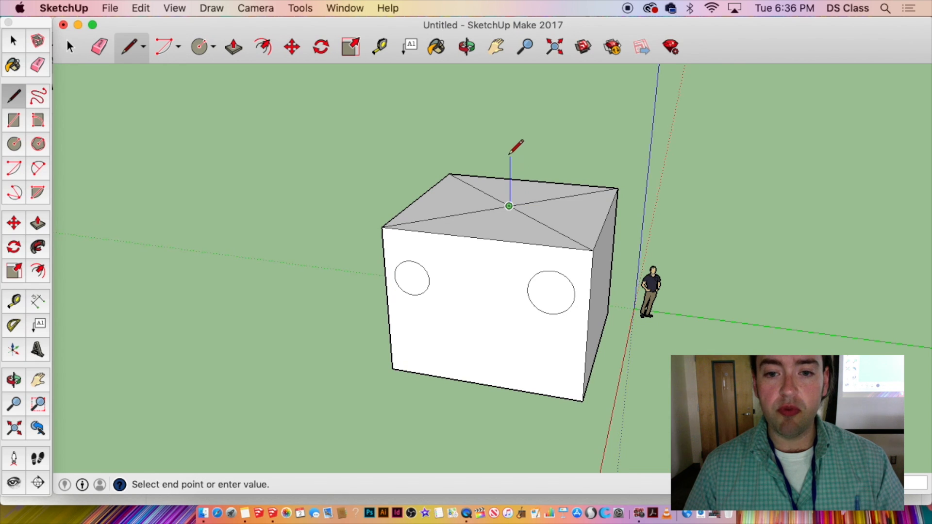
mouse_move(516, 145)
middle_mouse_down()
mouse_move(497, 62)
mouse_move(489, 137)
mouse_move(505, 105)
mouse_move(510, 116)
middle_mouse_up()
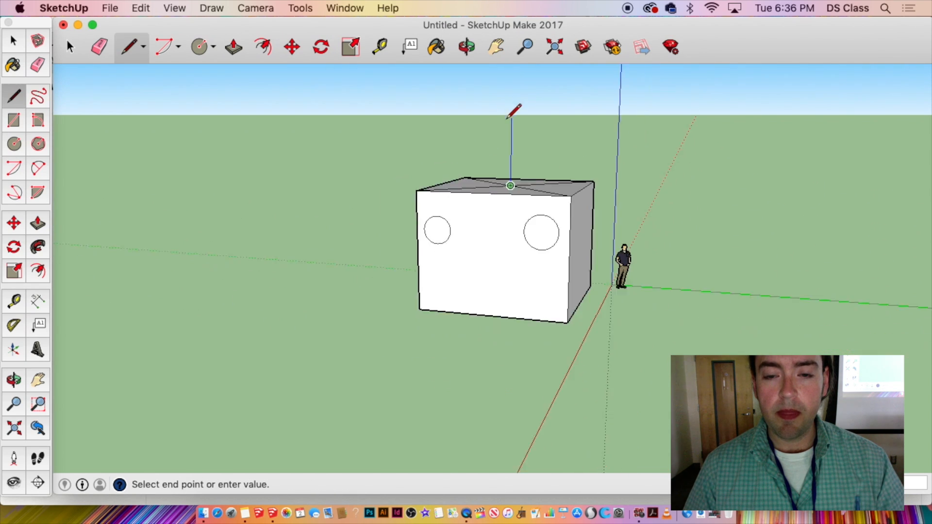
scroll(510, 118, "down", 2)
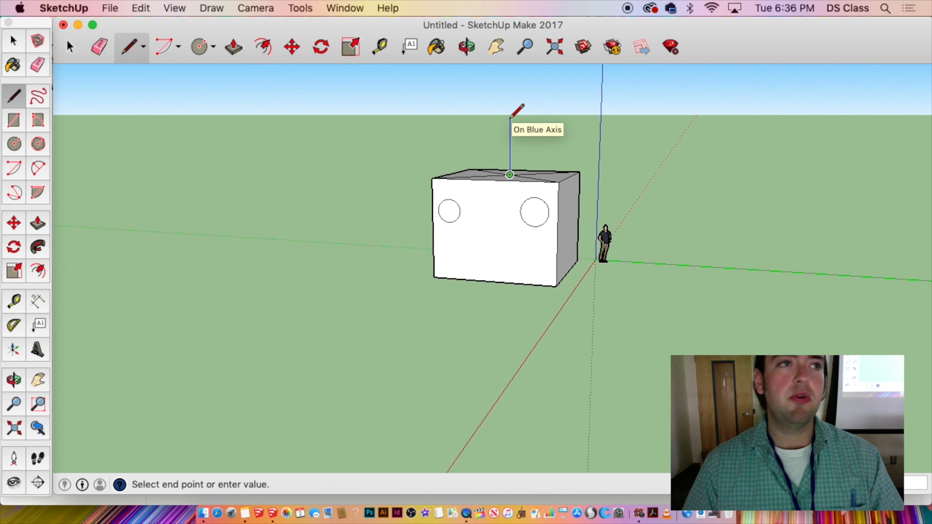
left_click(510, 123)
key("space")
Draw two sloping roof edges between the vertical line's top end and the two box corners above the door wall.
middle_click_drag(558, 141, 313, 240)
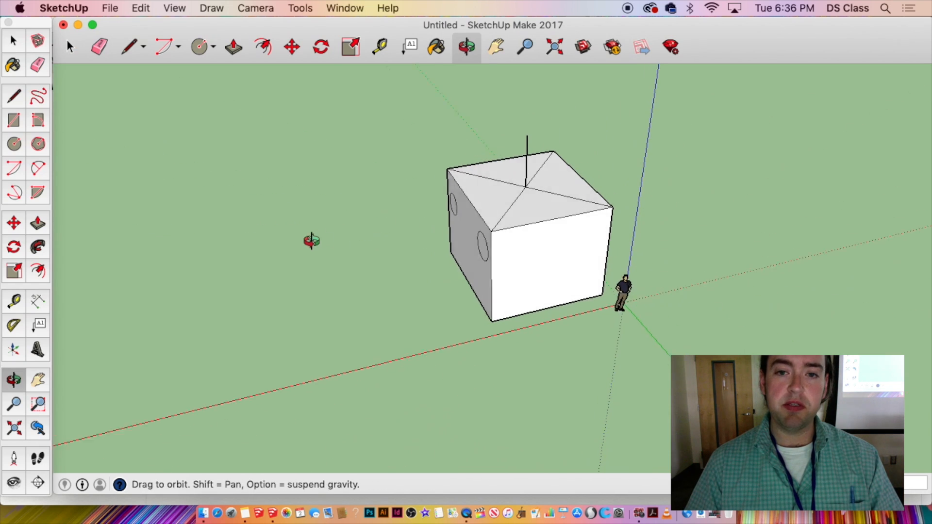
scroll(524, 167, "up", 3)
middle_click_drag(524, 167, 343, 183, "shift")
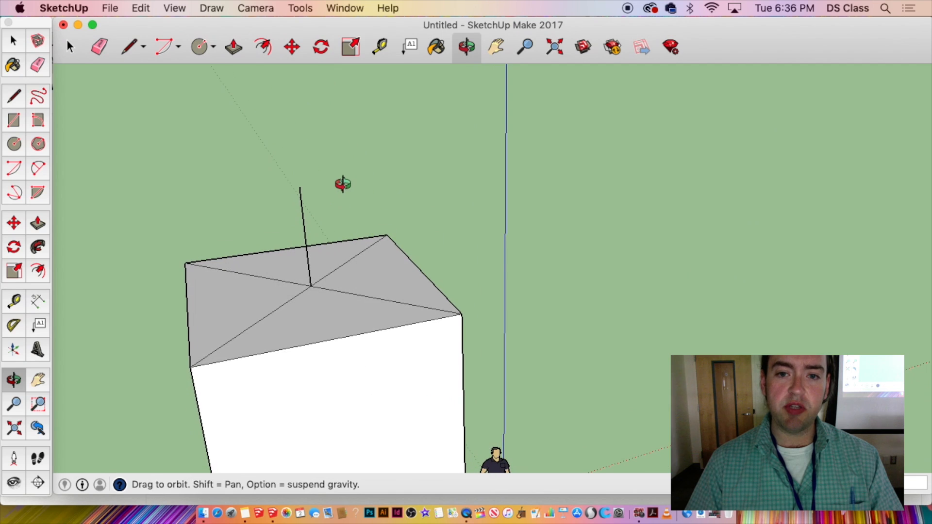
scroll(293, 265, "down", 3)
middle_click_drag(294, 265, 349, 236, "shift")
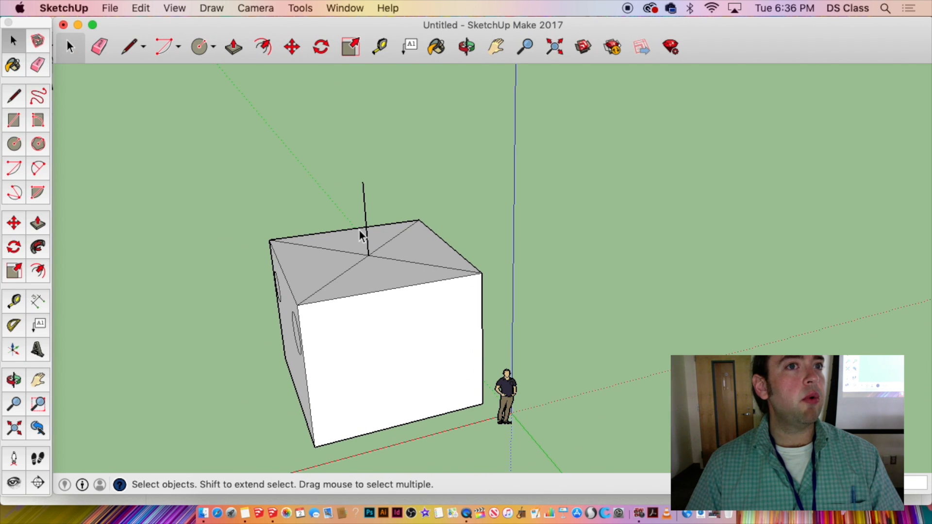
key("l")
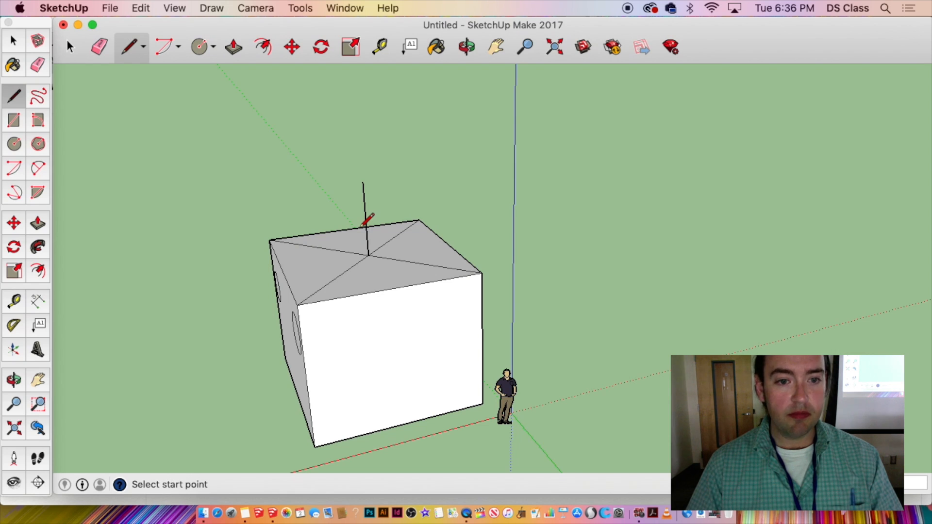
left_click(362, 181)
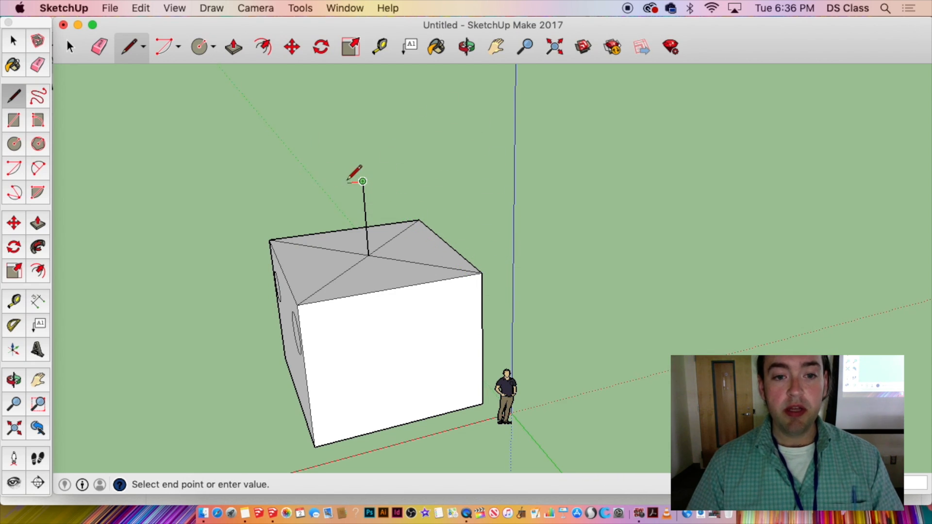
left_click(481, 274)
middle_click_drag(480, 243, 148, 280)
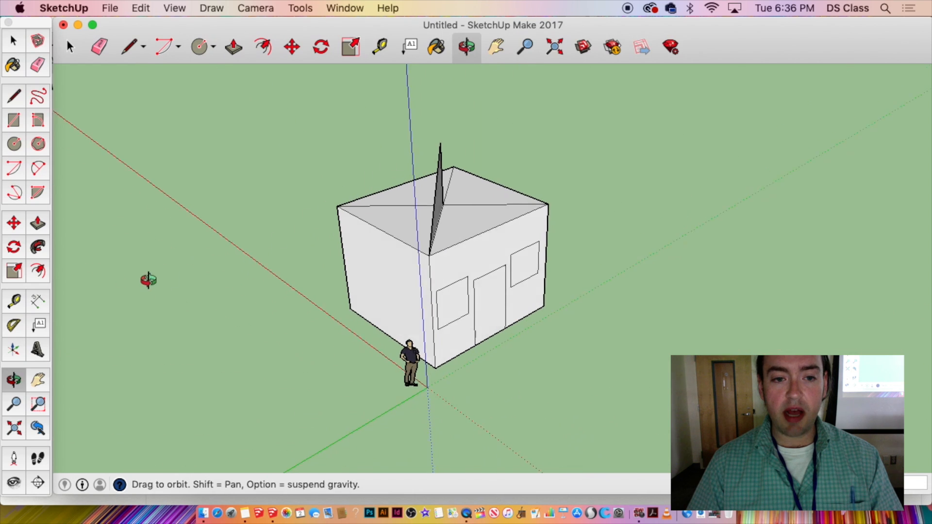
left_click(550, 204)
left_click(442, 142)
middle_click_drag(444, 146, 100, 156)
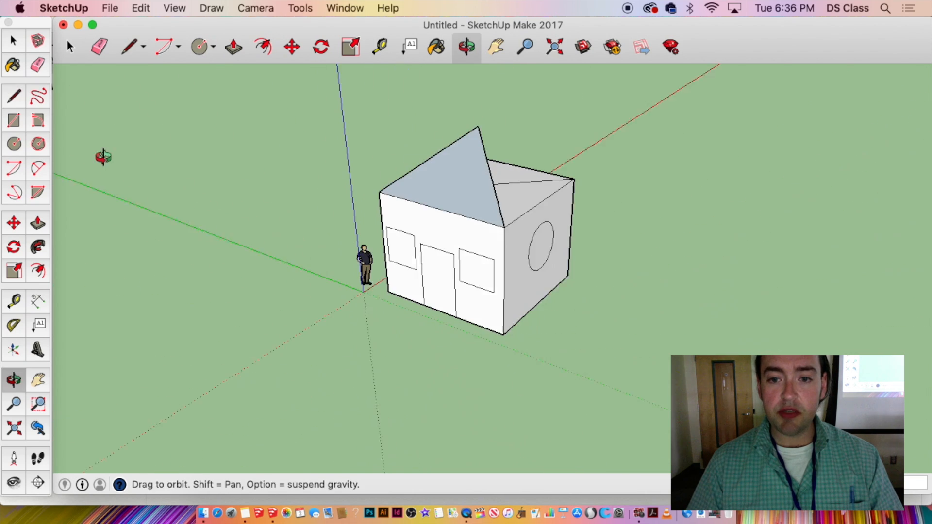
Draw sloping edges between the apex and the remaining two top corners of the box to close the pyramid roof.
middle_click_drag(493, 145, 414, 214)
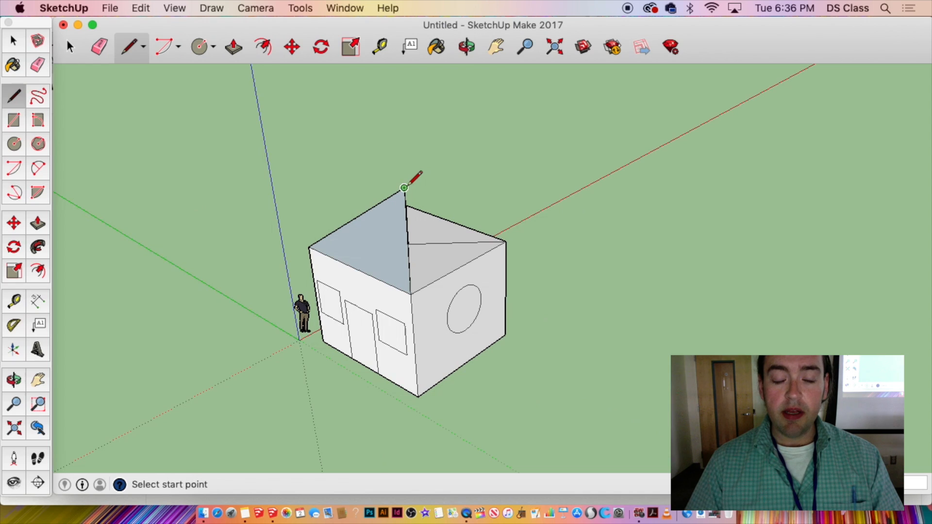
left_click(405, 189)
left_click(506, 241)
middle_click_drag(484, 241, 296, 209)
left_click(569, 203)
left_click(483, 156)
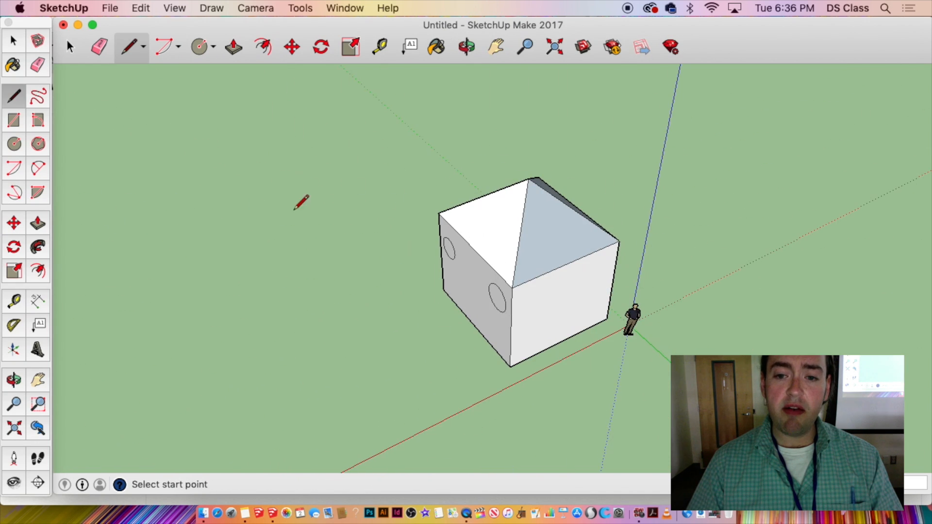
Examine the pyramid roof from several sides, selecting and deselecting the roof face above the door wall.
middle_click_drag(499, 225, 458, 235, "shift")
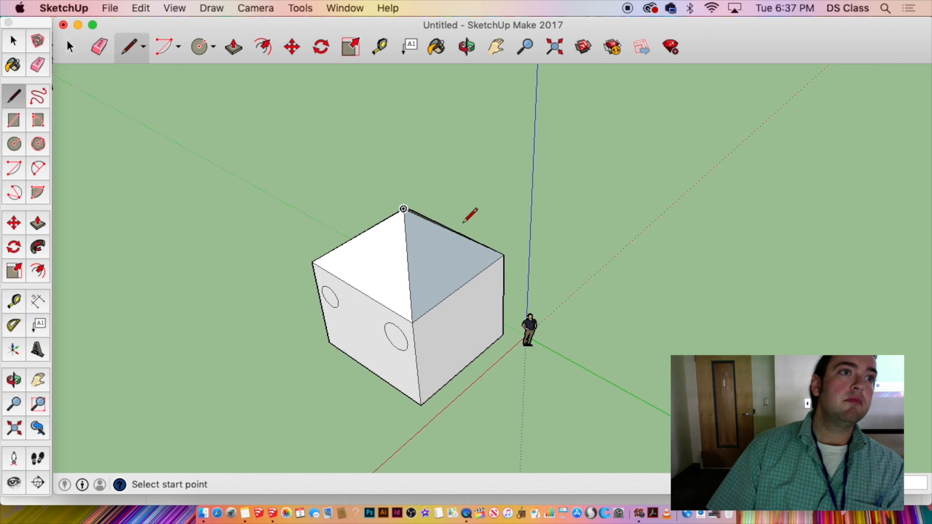
mouse_move(464, 217)
middle_mouse_down()
mouse_move(348, 202)
mouse_move(453, 155)
mouse_move(396, 158)
mouse_move(443, 181)
mouse_move(370, 176)
middle_mouse_up()
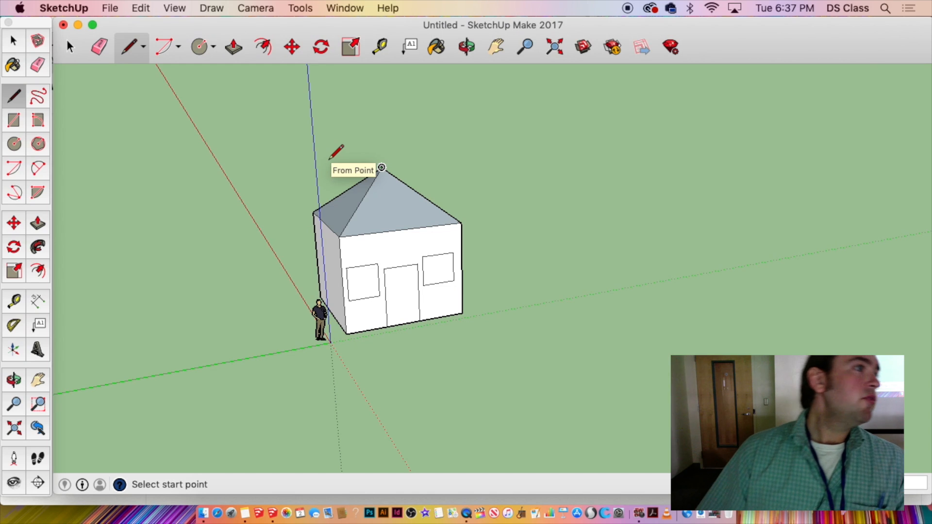
key("space")
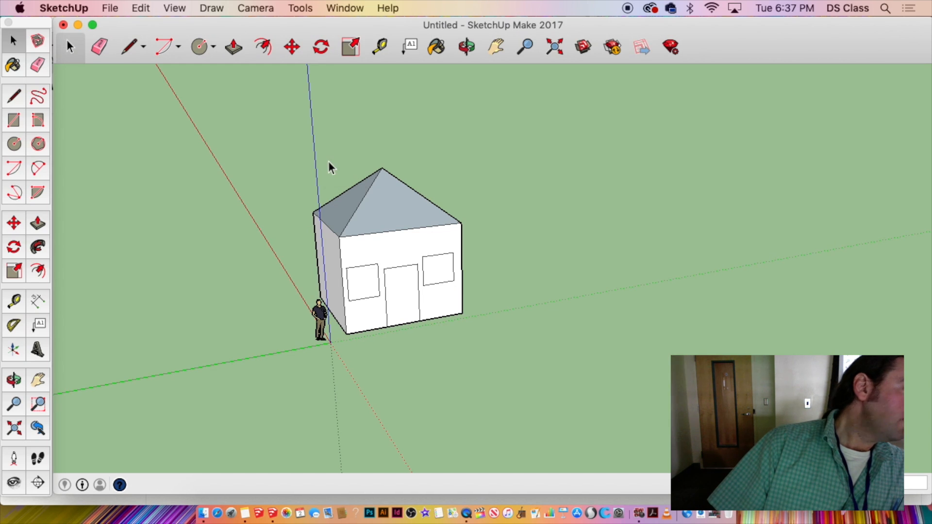
left_click(388, 200)
middle_click_drag(389, 201, 340, 330)
scroll(421, 318, "up", 3)
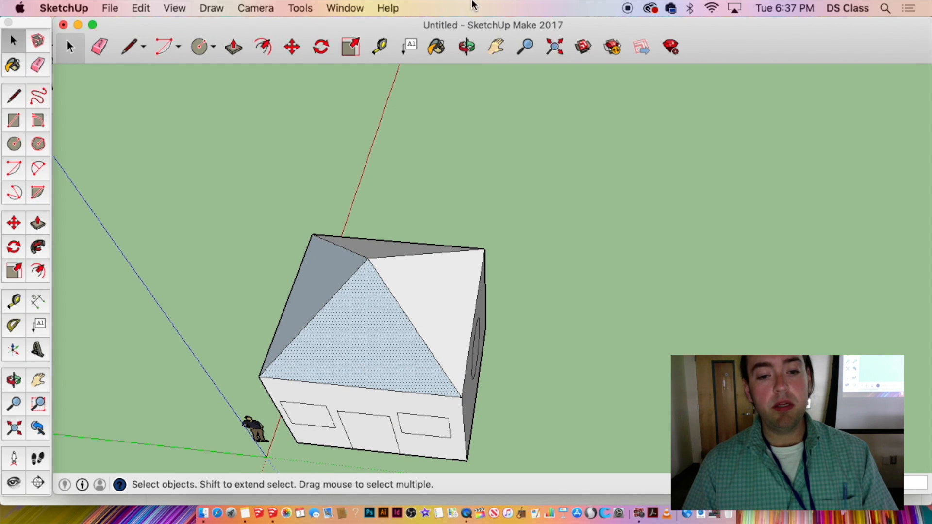
middle_click_drag(360, 285, 410, 285)
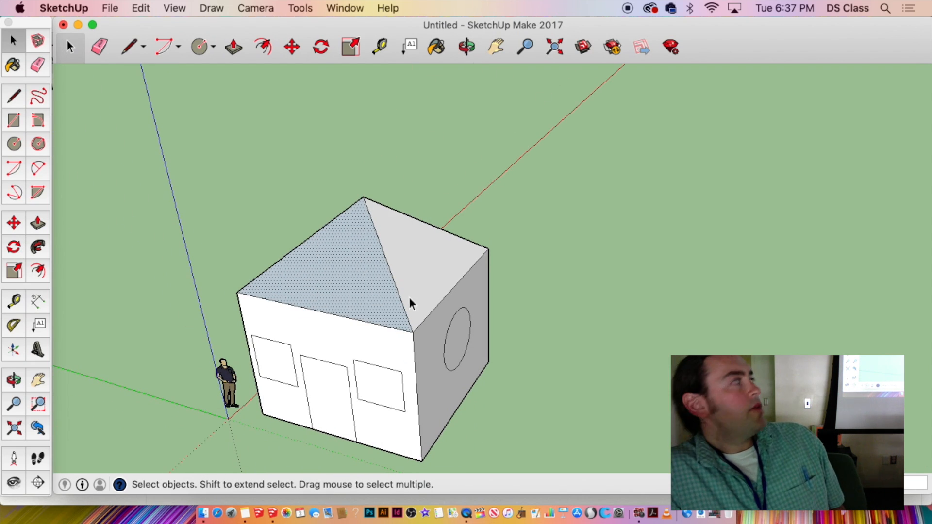
left_click(570, 282)
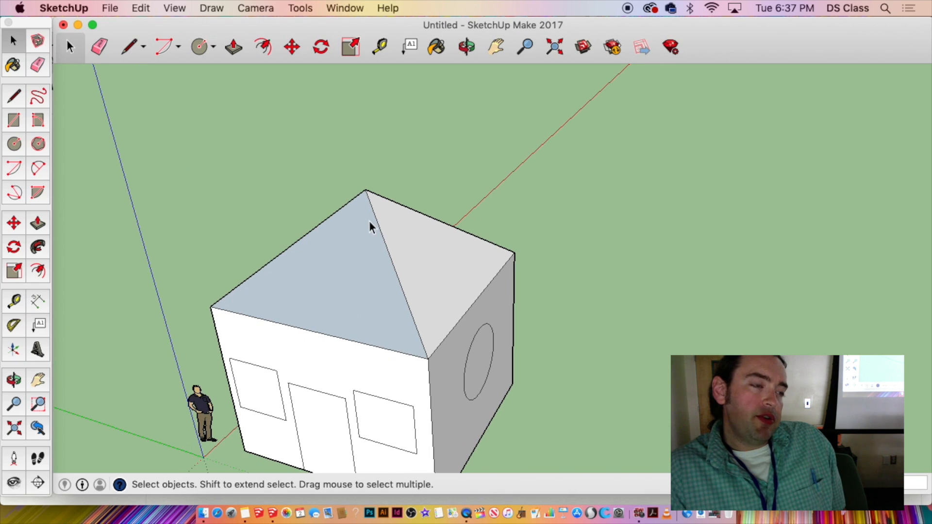
Draw a vertical line up the blue axis from the roof apex and start another line at its midpoint.
scroll(370, 223, "down", 2)
key("l")
left_click(367, 199)
left_click(358, 109)
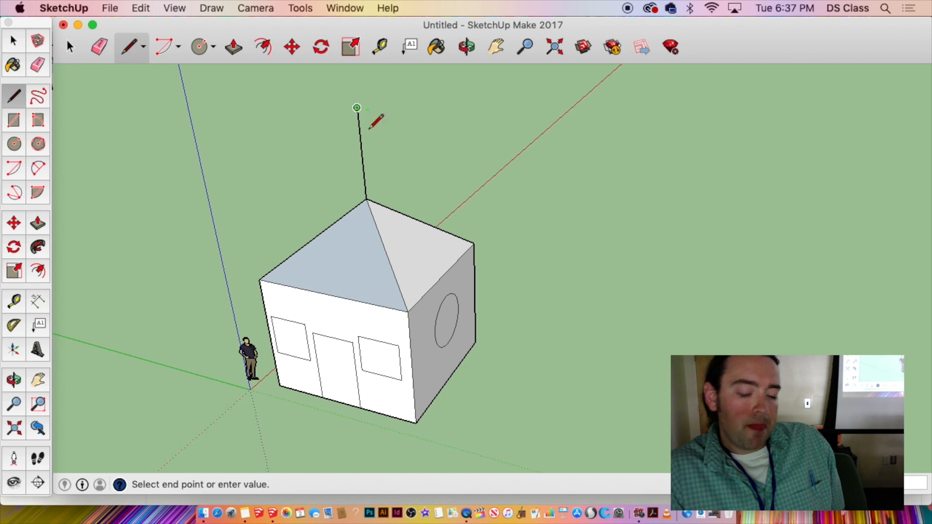
key("Escape")
left_click(360, 152)
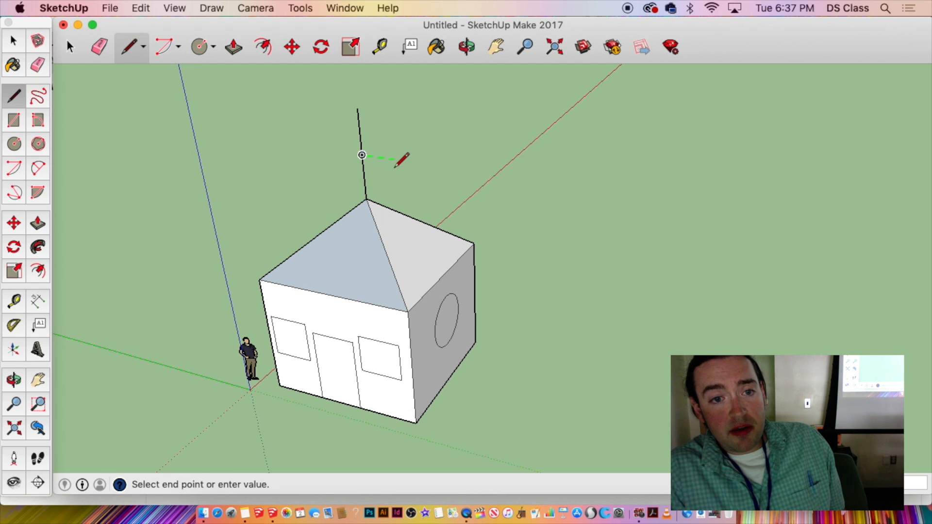
Split the vertical line above the roof by tracing over it from the apex to its midpoint.
key("space")
left_click(361, 139)
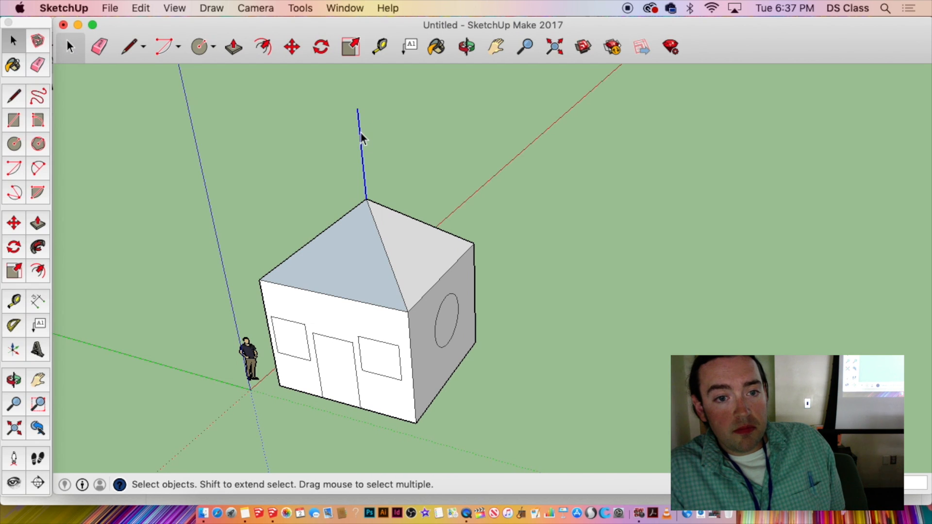
scroll(367, 216, "up", 2)
key("l")
left_click(367, 192)
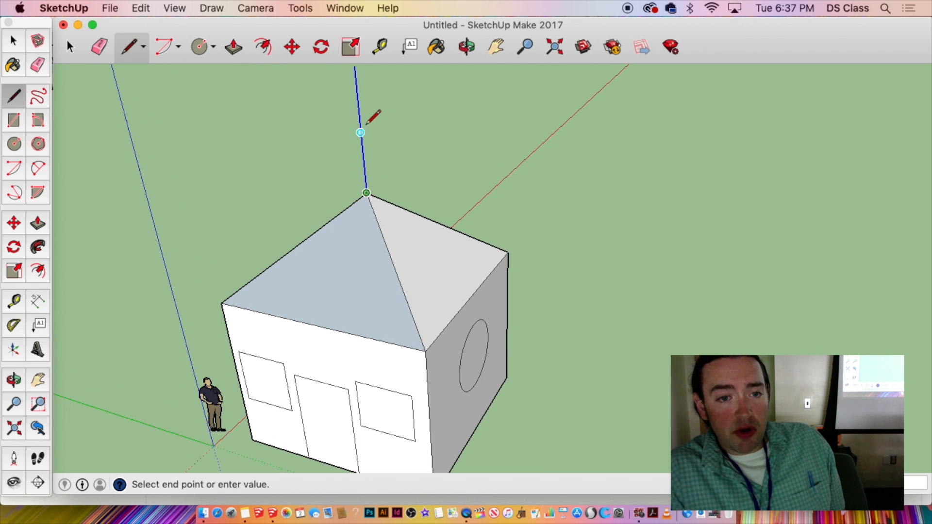
key("Escape")
Delete the upper and lower halves of the vertical line above the roof apex.
key("space")
scroll(360, 132, "down", 2)
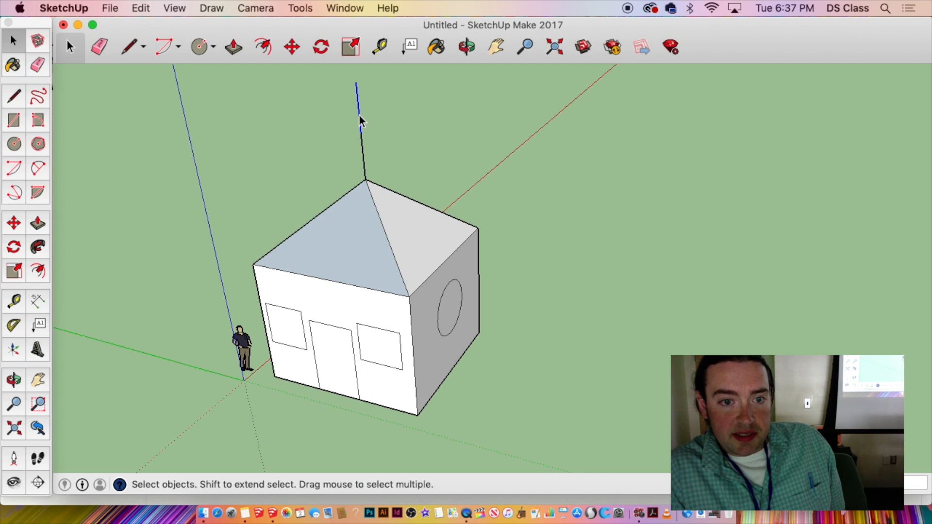
key("Delete")
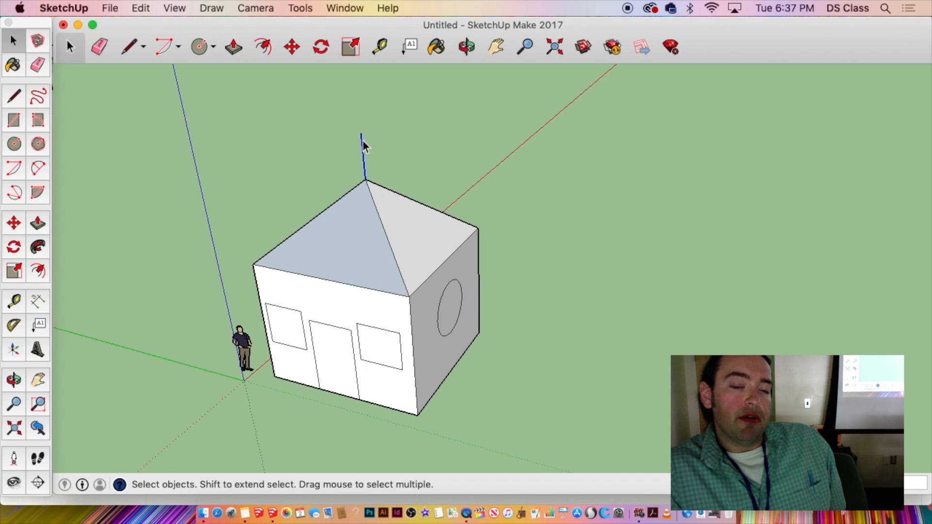
key("Delete")
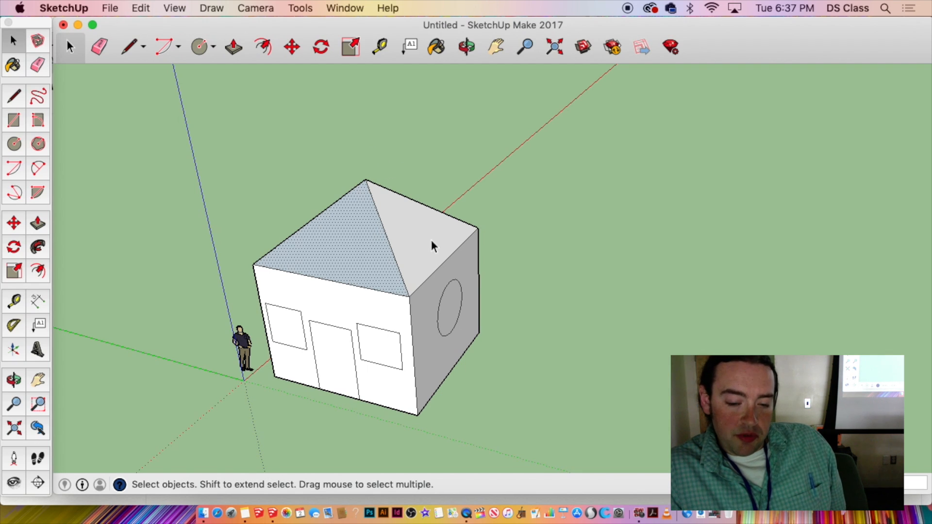
Reverse the roof face above the door wall so its white side points outward.
middle_click_drag(368, 238, 320, 368)
scroll(323, 264, "up", 2)
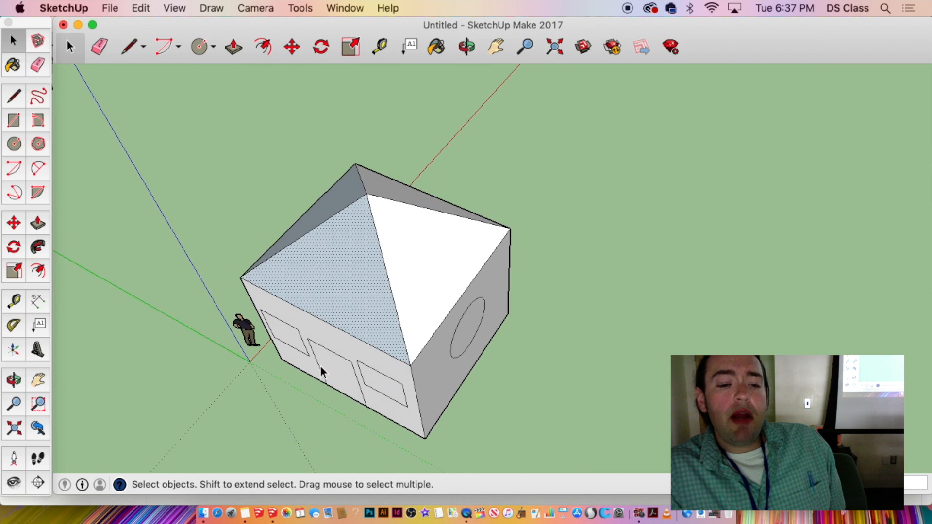
scroll(322, 365, "down", 2)
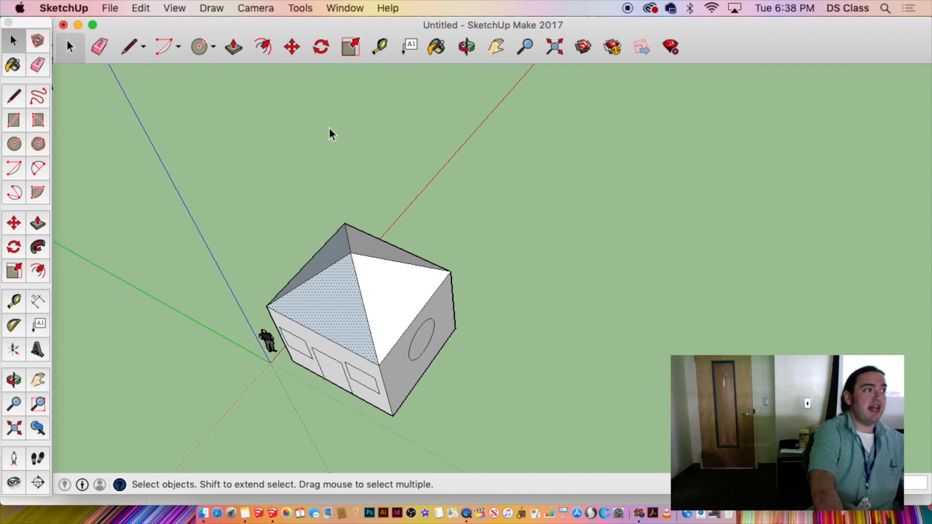
middle_click_drag(454, 141, 99, 121)
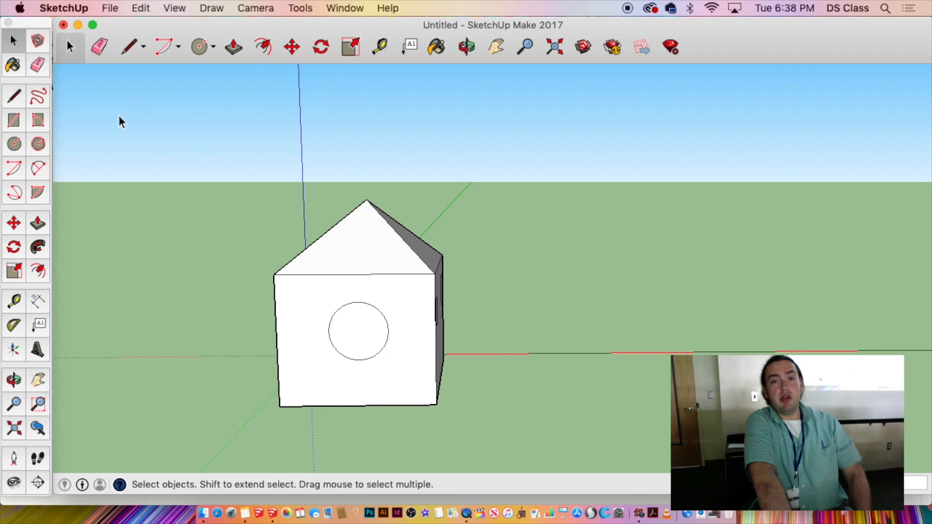
middle_click_drag(152, 175, 527, 306)
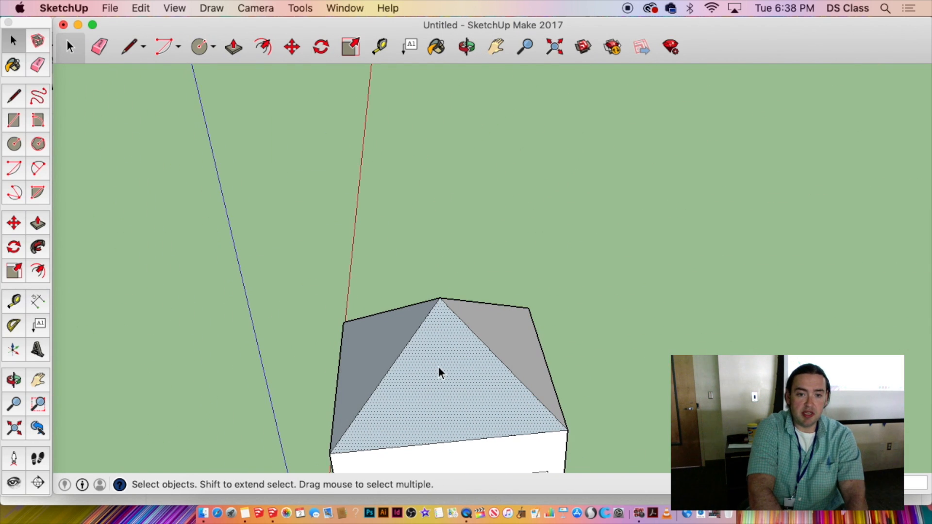
right_click(439, 368)
right_click(427, 364)
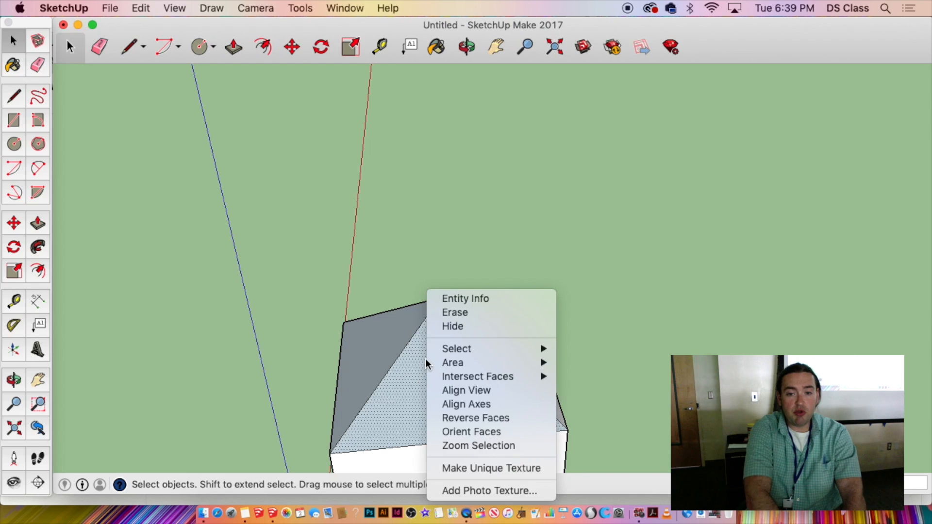
left_click(493, 419)
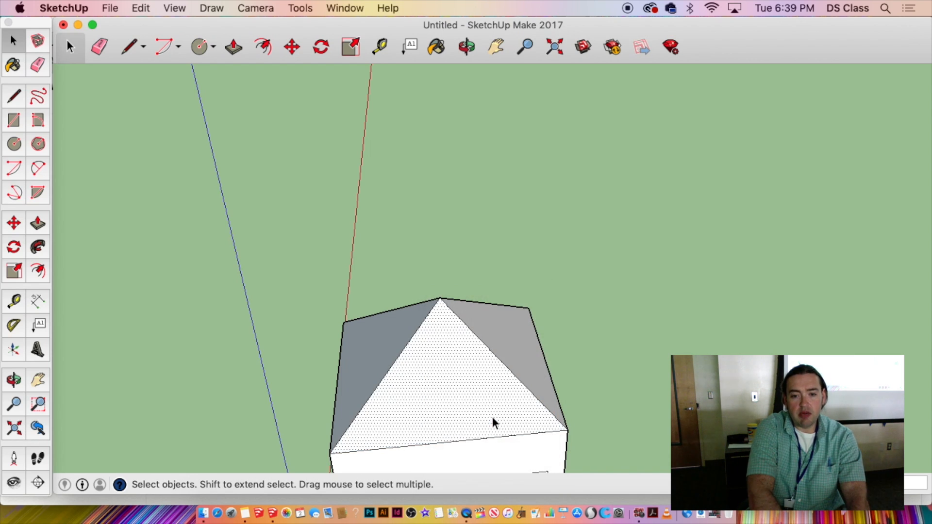
Reverse the neighbouring roof face above the plain wall without windows.
right_click(383, 362)
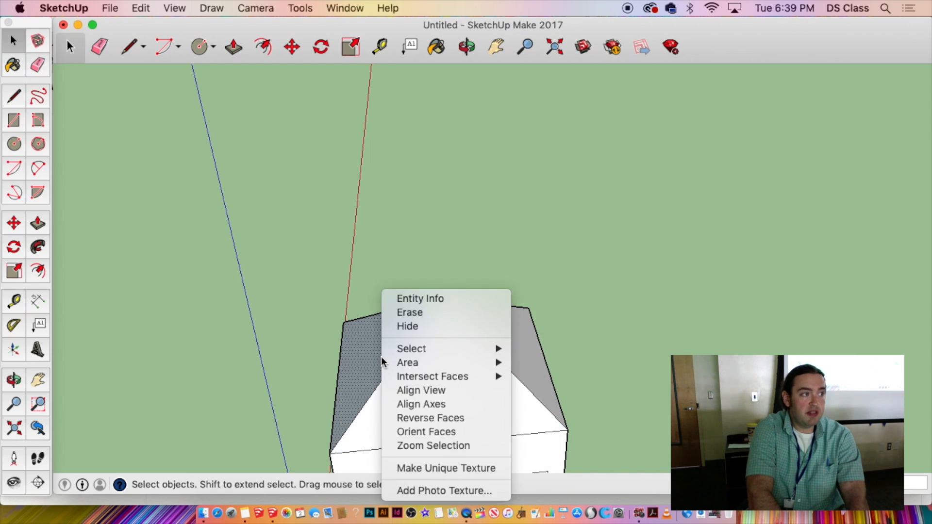
left_click(459, 421)
middle_click_drag(541, 377, 480, 214)
middle_click_drag(464, 363, 825, 315)
key("space")
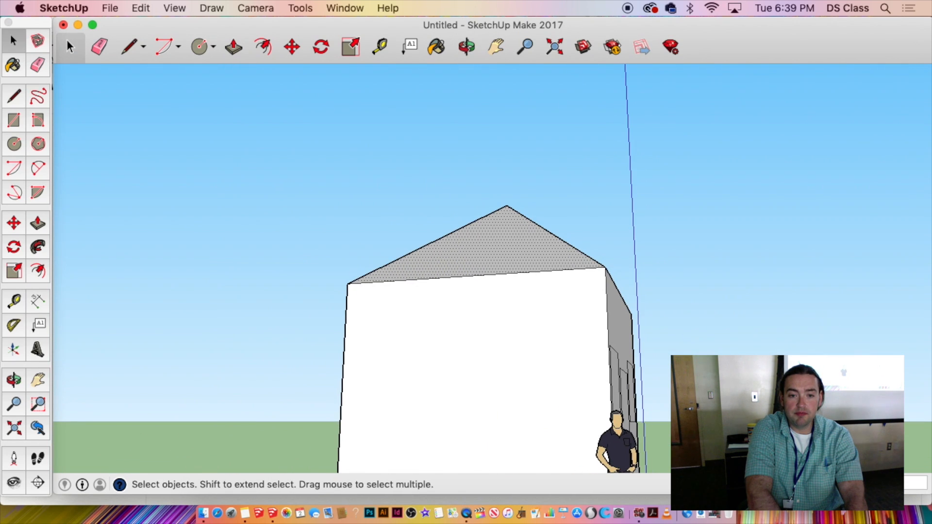
scroll(636, 432, "down", 3)
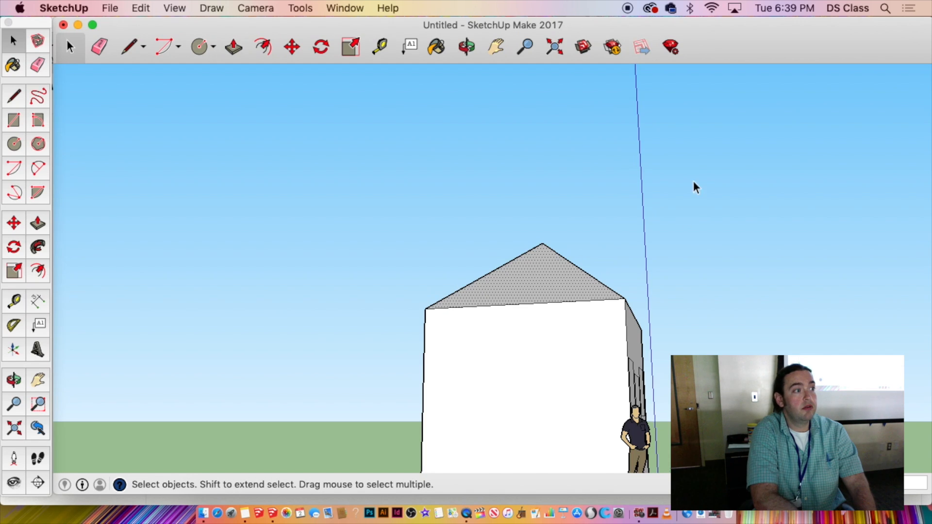
Try to reverse the roof face above the door wall.
middle_click_drag(679, 196, 560, 417)
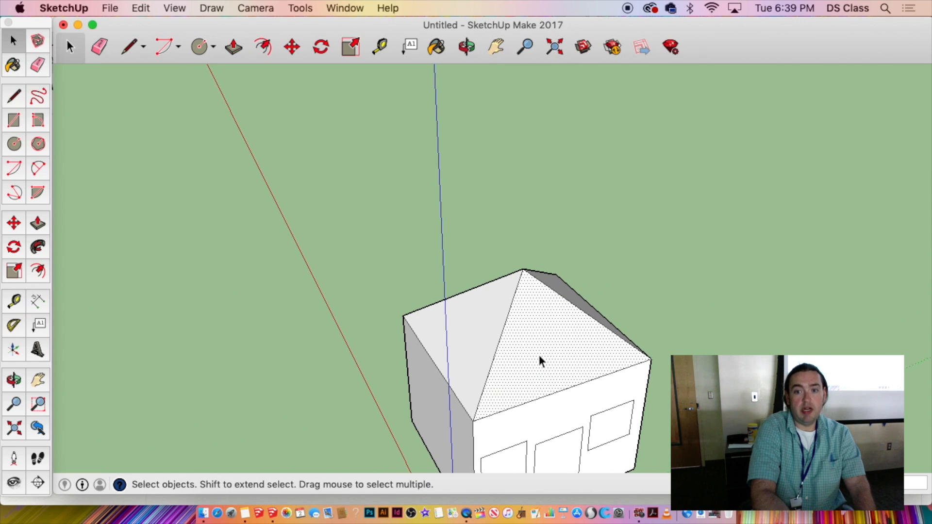
right_click(532, 334)
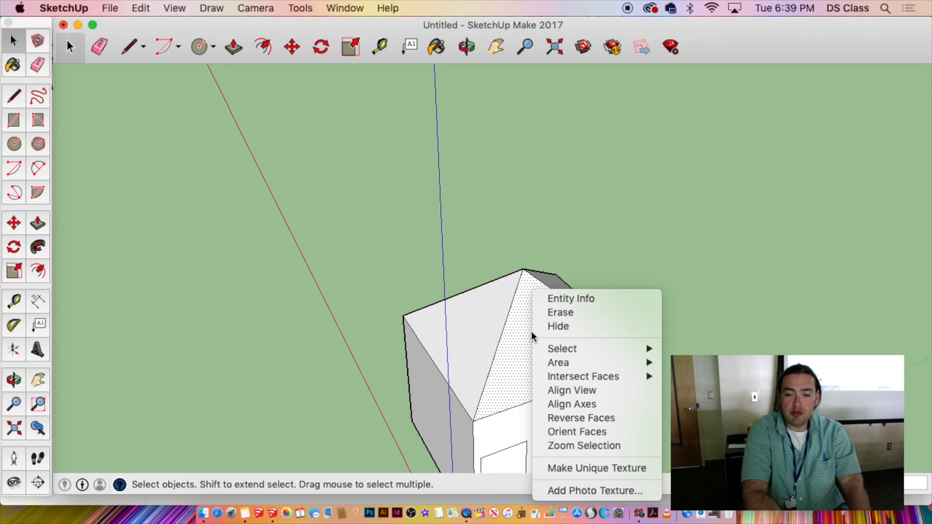
left_click(577, 419)
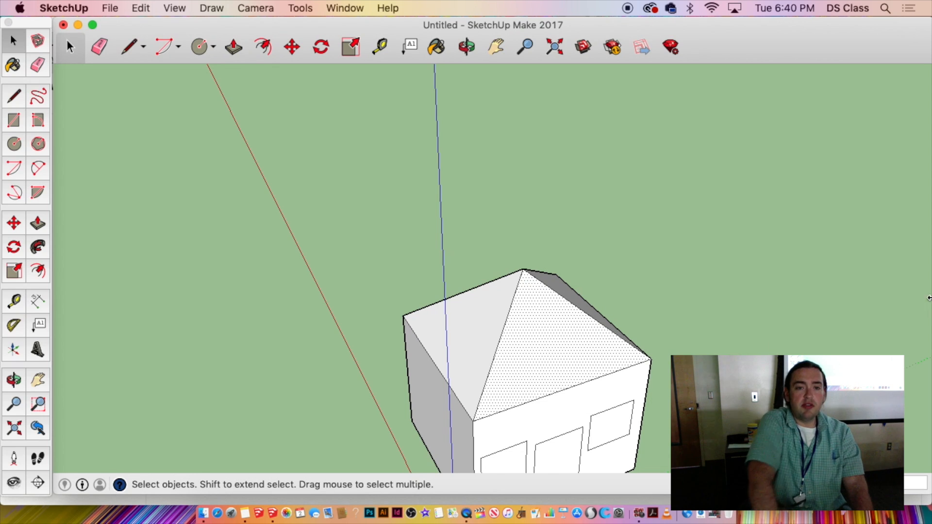
Push the door face a short distance into the house with Push/Pull to form a recessed doorway.
middle_click_drag(921, 396, 539, 343)
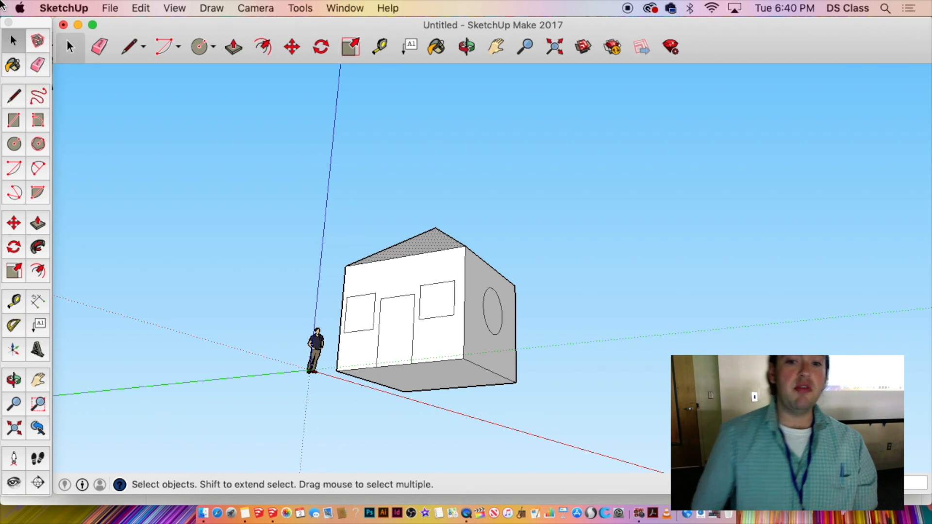
scroll(421, 325, "up", 3)
key("o")
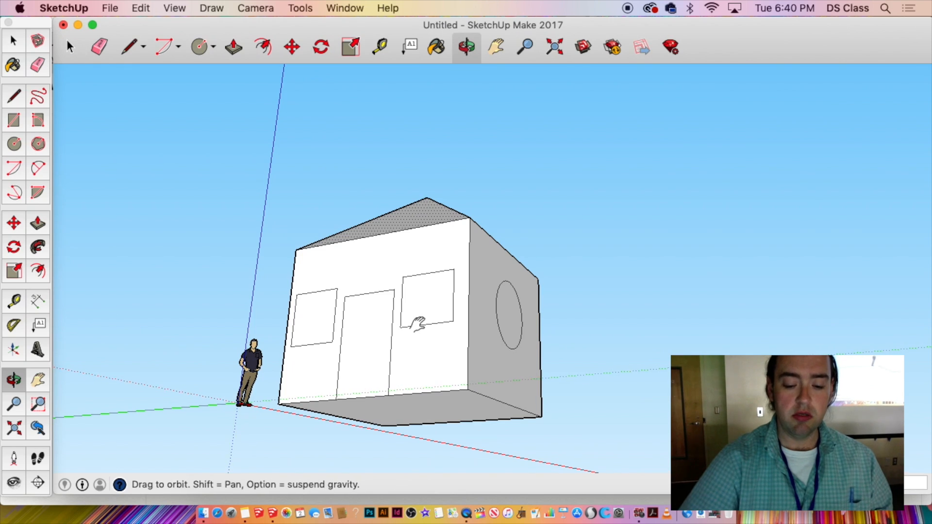
mouse_move(423, 327)
left_mouse_down()
mouse_move(412, 307)
mouse_move(417, 337)
left_mouse_up()
key("space")
scroll(414, 325, "up", 3)
left_click(406, 318)
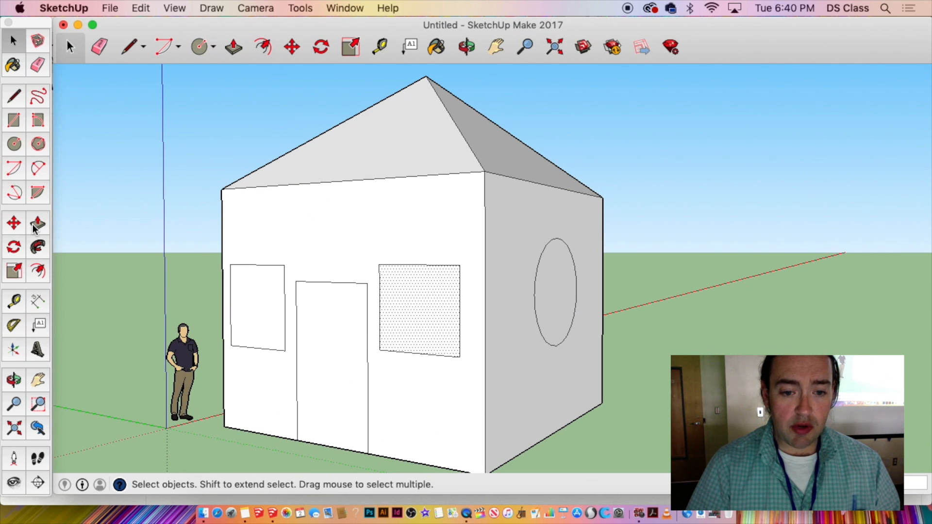
left_click(36, 225)
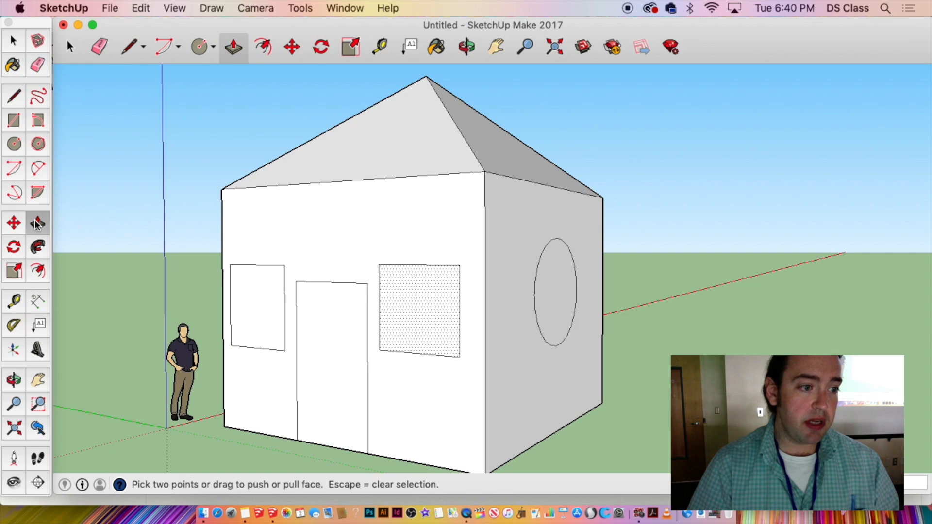
key("space")
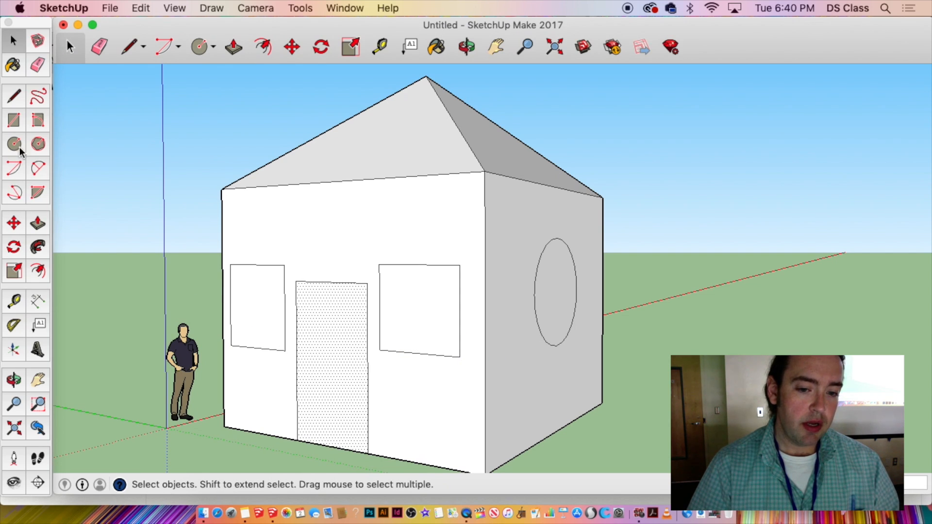
left_click(37, 224)
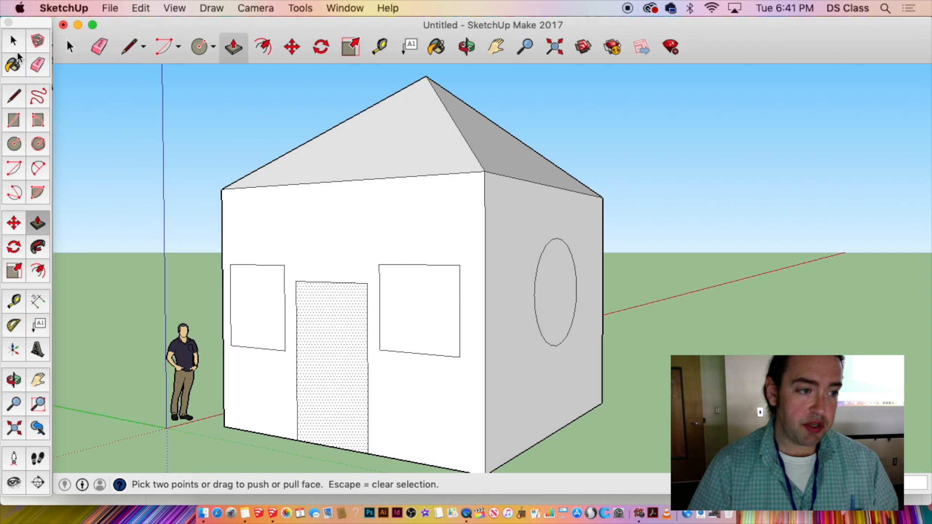
left_click_drag(316, 381, 332, 379)
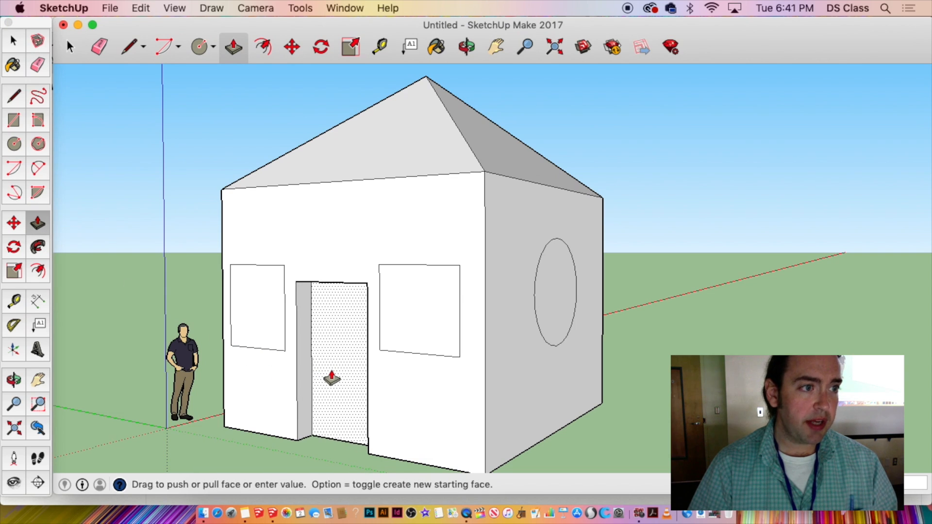
Recess the two window faces beside the door with Push/Pull, repeating the door's push depth.
middle_click_drag(332, 379, 391, 200)
middle_click_drag(360, 237, 646, 313)
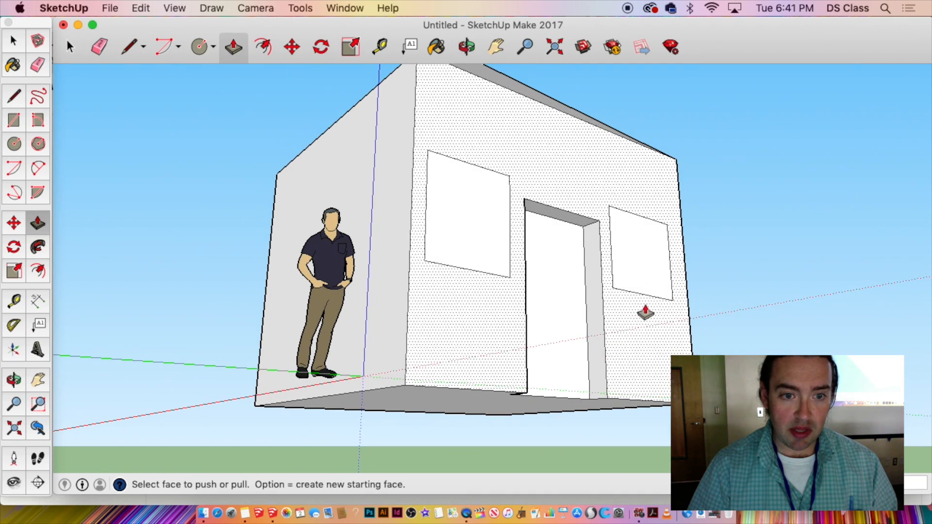
double_click(653, 279)
double_click(450, 246)
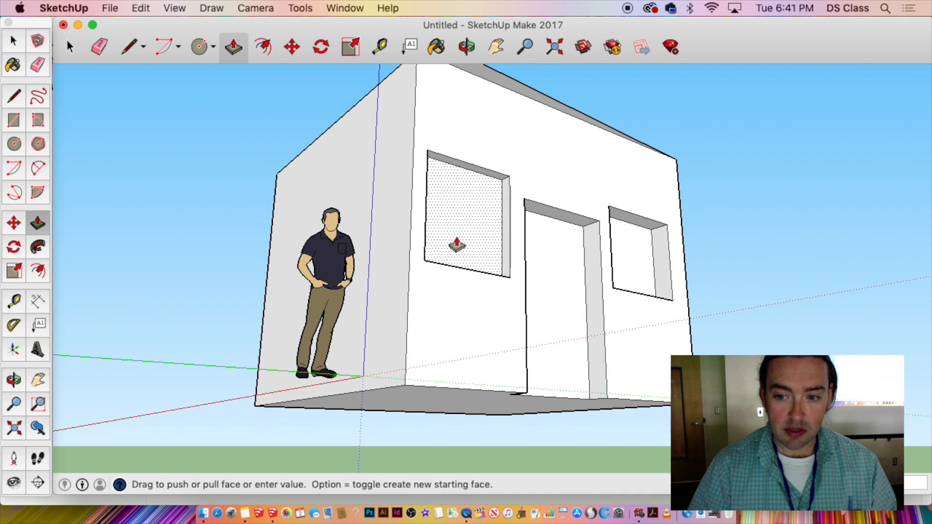
middle_click_drag(450, 247, 239, 308)
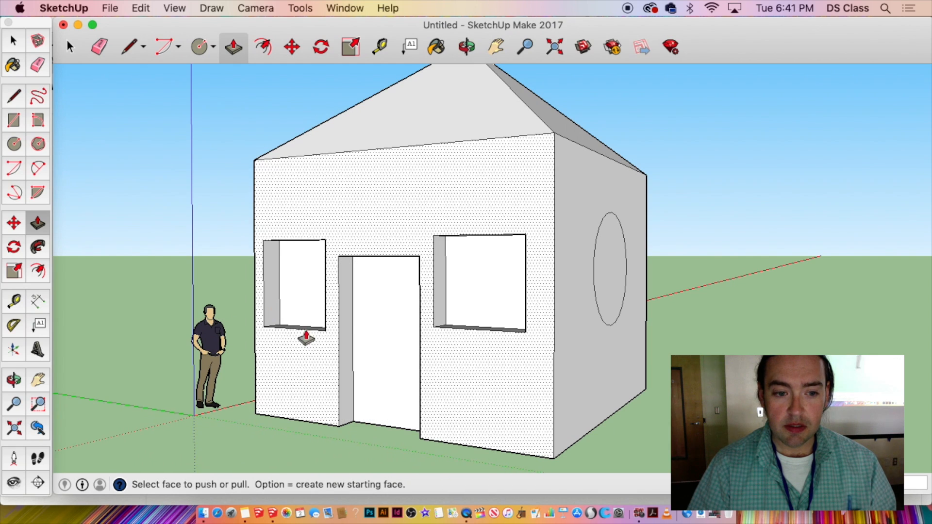
Examine the recessed door and windows up close, including the side faces of their openings.
key("space")
scroll(453, 276, "up", 5)
middle_click_drag(453, 277, 374, 294)
middle_click_drag(398, 352, 668, 274)
left_click(735, 226)
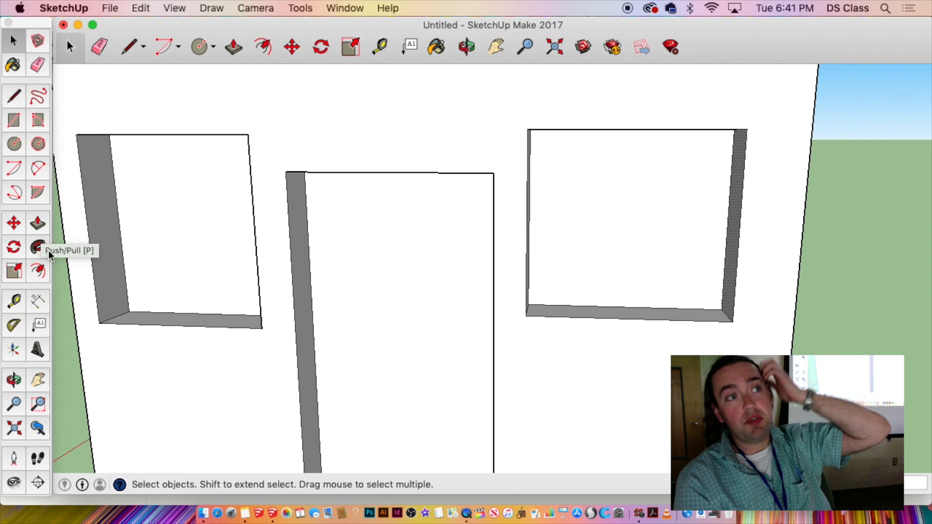
scroll(112, 355, "down", 8)
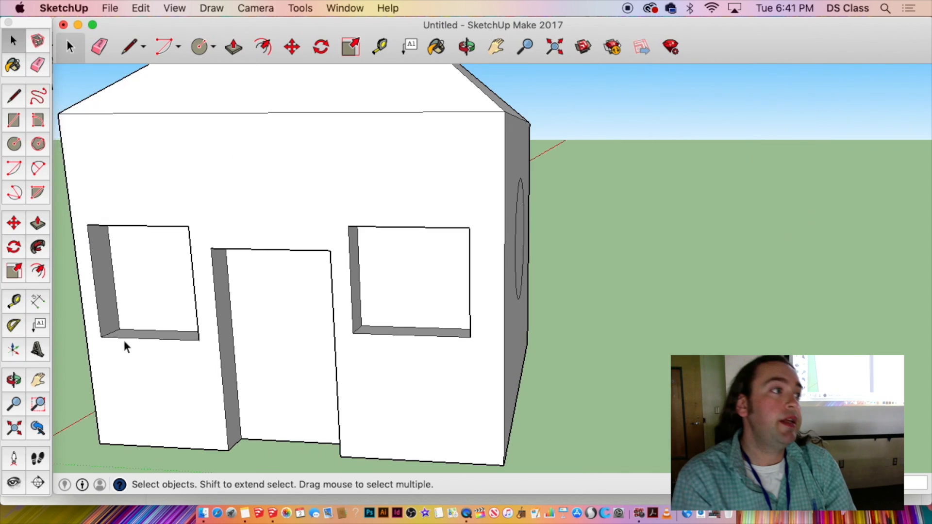
middle_click(136, 340)
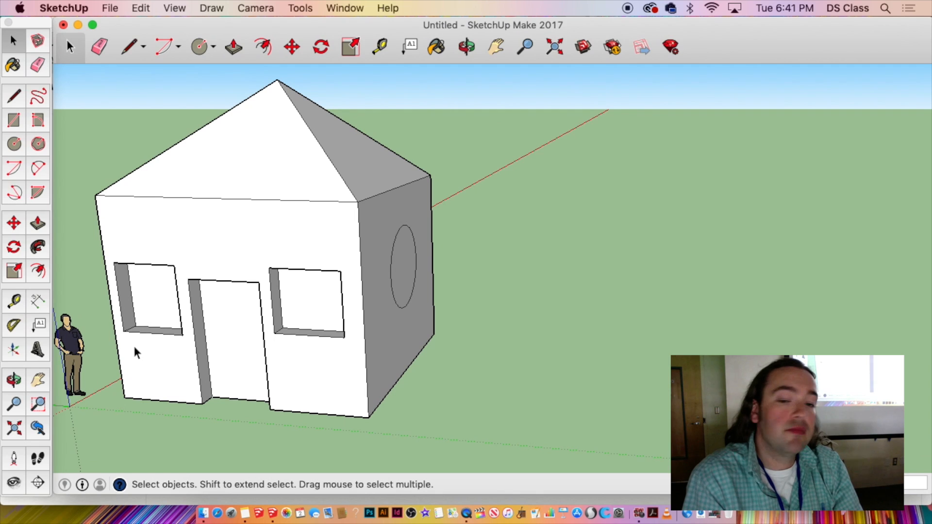
Draw a narrow upright rectangle extending the door wall outward from its bottom corner beside the circular-window wall.
left_click(20, 125)
middle_click_drag(293, 404, 422, 380)
left_click(424, 408)
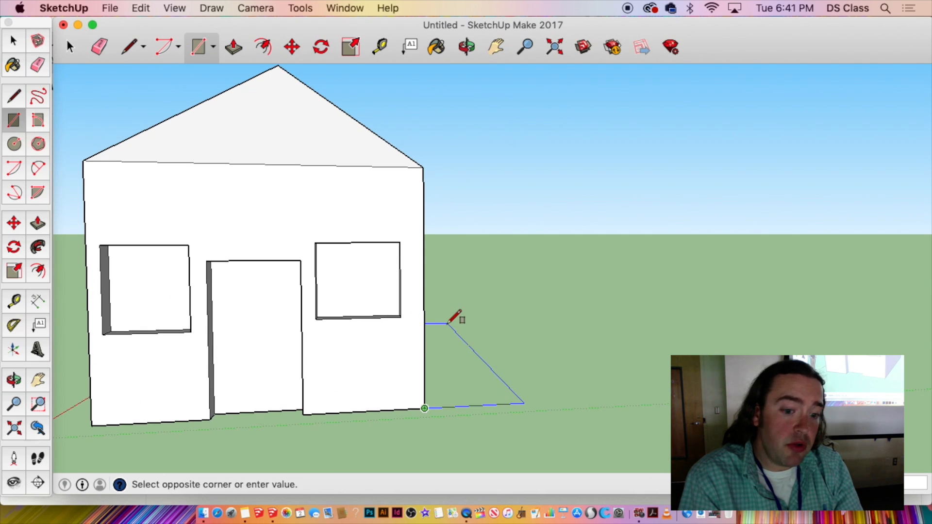
middle_click_drag(448, 308, 315, 332)
left_click(449, 310)
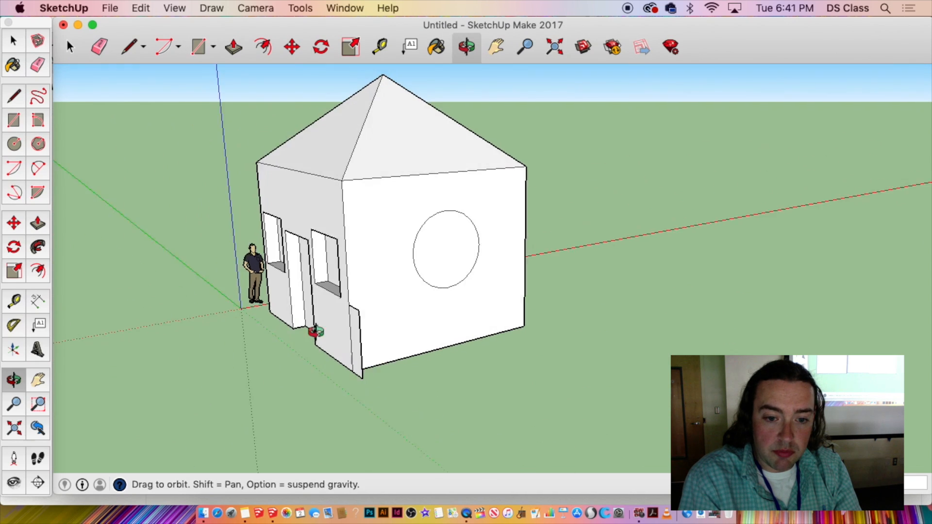
Draw a second upright rectangle perpendicular to the narrow panel, starting from its outer bottom corner and matching its height.
key("super+3")
key("r")
left_click(324, 337)
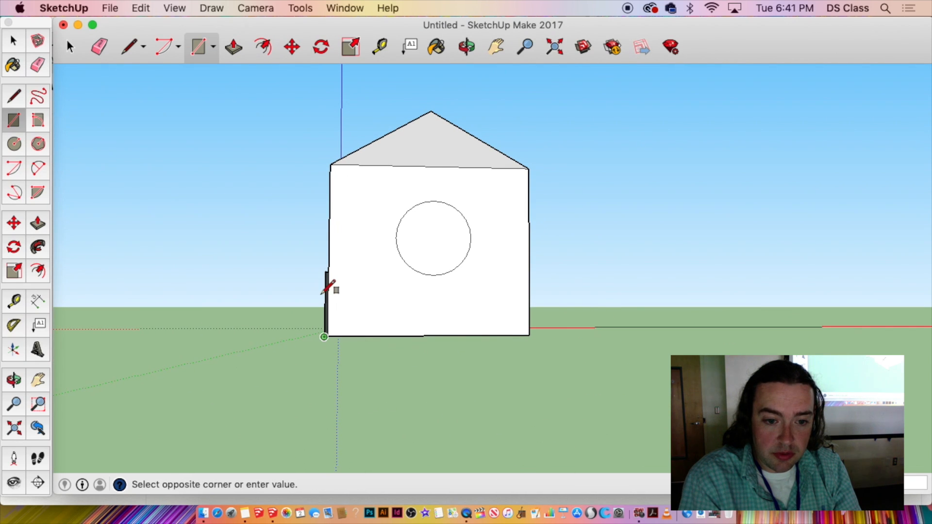
left_click(276, 271)
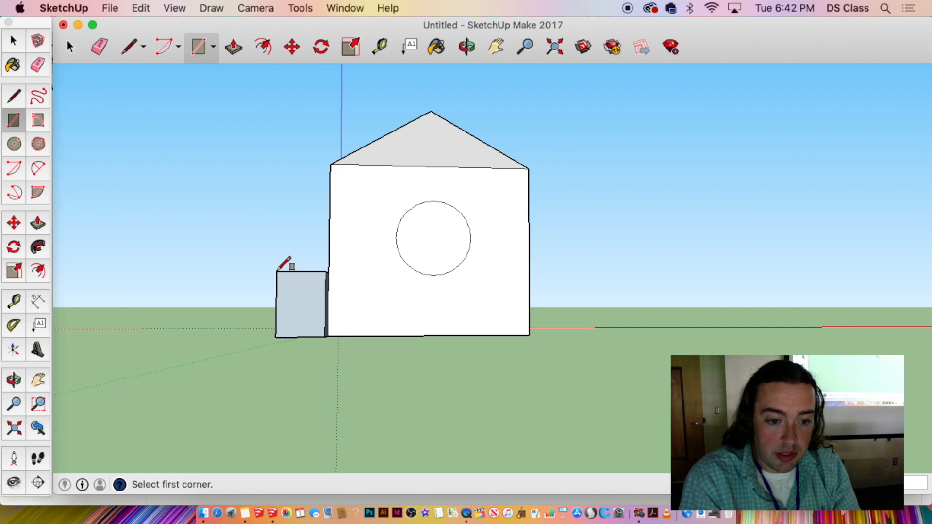
Continue the zigzag with two more upright rectangles, one parallel and one perpendicular to the door wall.
middle_click_drag(277, 270, 535, 377)
left_click(627, 376)
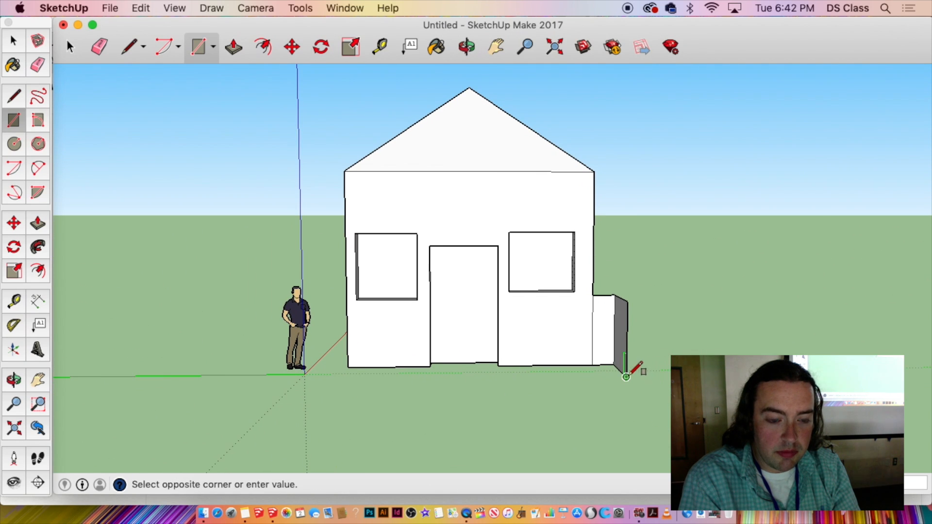
left_click(672, 285)
middle_click_drag(672, 286, 237, 315)
left_click(322, 357)
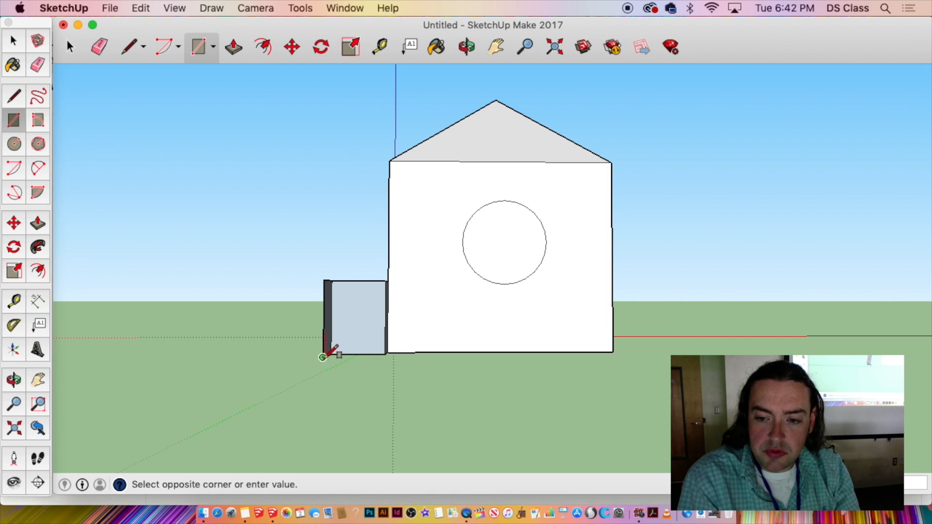
left_click(260, 280)
Draw a wider fifth upright rectangle parallel to the door wall from the free bottom corner of the zigzag.
middle_click_drag(266, 270, 713, 333)
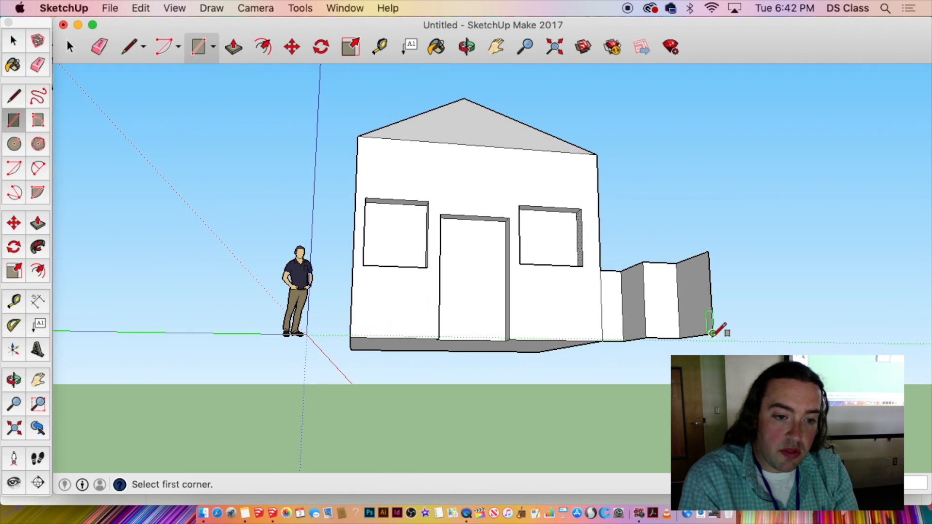
left_click(712, 333)
key("space")
key("r")
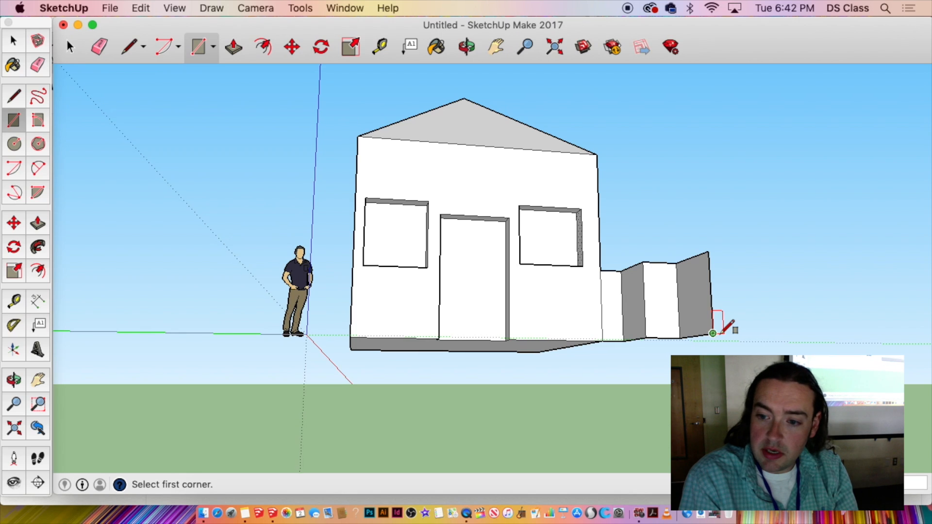
left_click(718, 333)
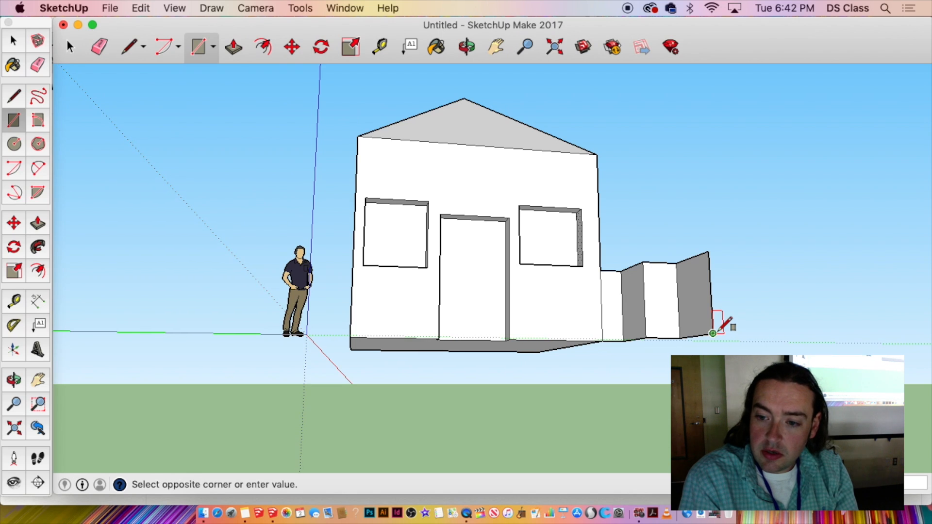
left_click(786, 248)
Draw horizontal rectangles across the top and bottom of the corner formed by the third and fourth zigzag panels.
middle_click_drag(785, 249, 663, 382)
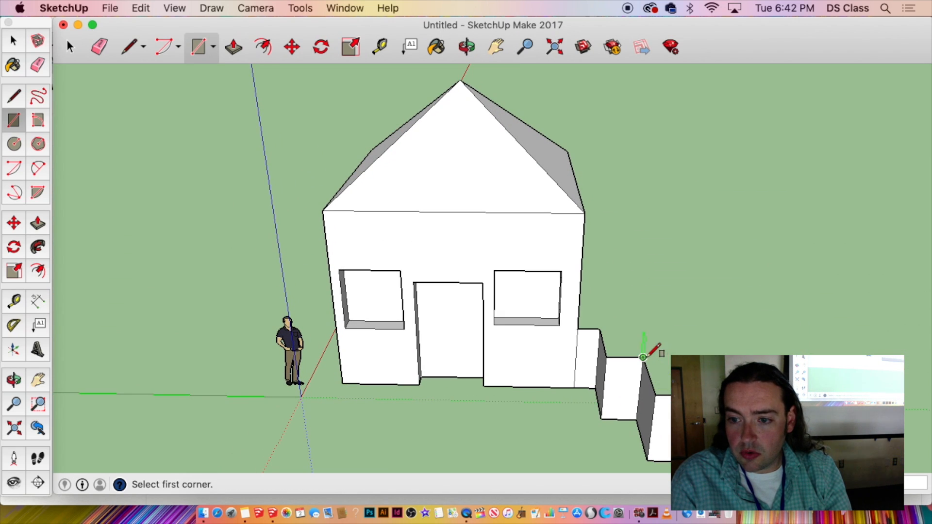
left_click(607, 358)
left_click(655, 395)
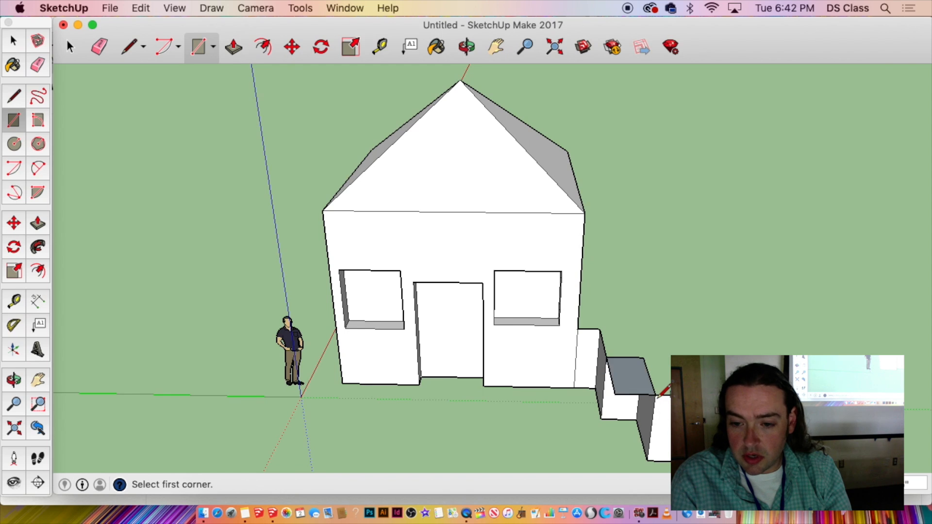
middle_click_drag(663, 391, 624, 383)
key("r")
left_click(613, 388)
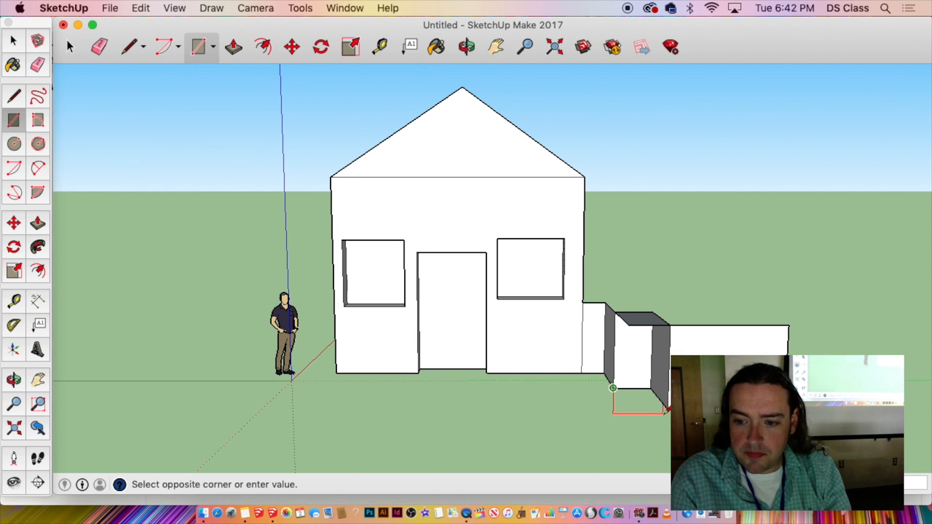
left_click(669, 410)
middle_click_drag(669, 411, 582, 513)
Create a new empty model.
scroll(395, 337, "down", 3)
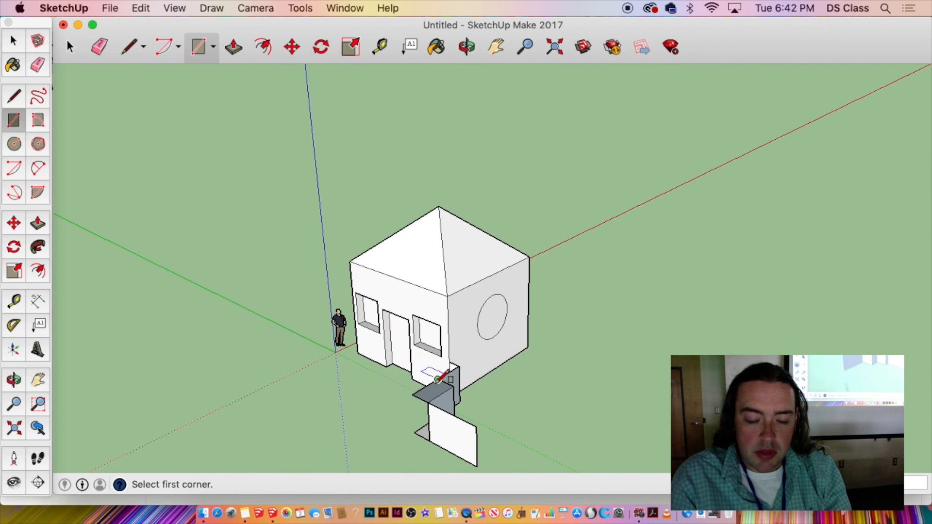
middle_click_drag(439, 379, 508, 392)
left_click_drag(552, 347, 642, 369)
key("r")
left_click(107, 7)
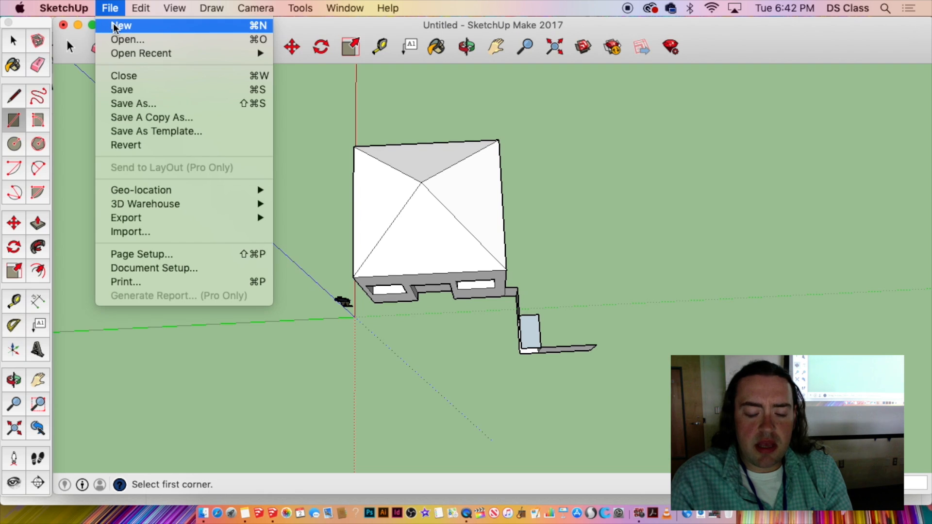
left_click(113, 23)
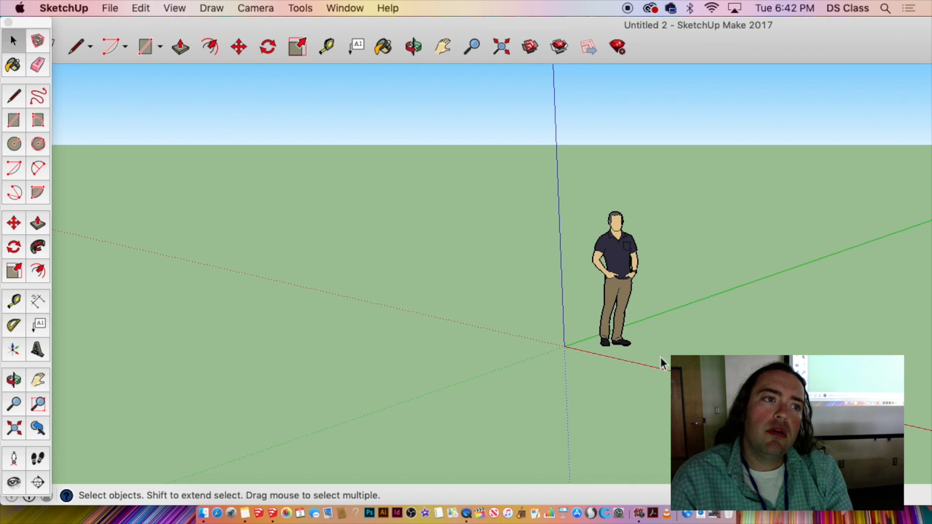
Switch the new model's camera from perspective to parallel projection.
left_click(189, 6)
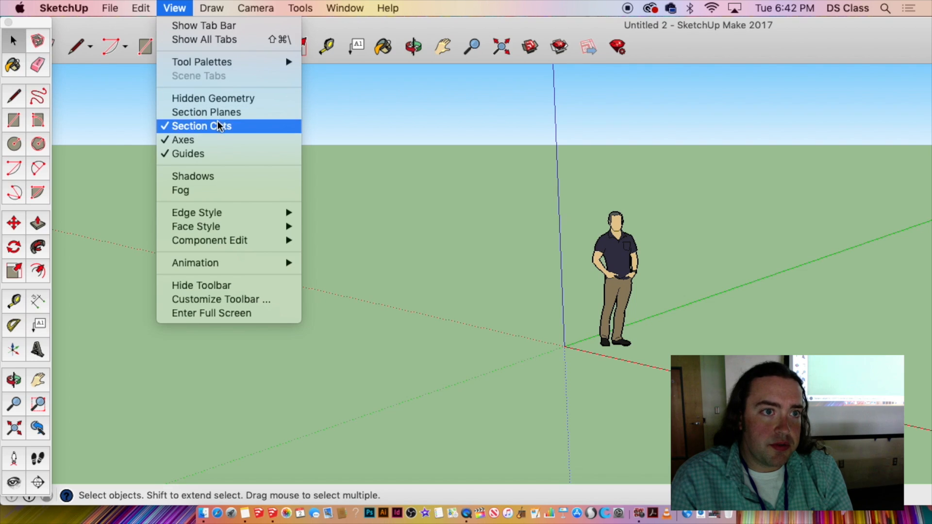
mouse_move(241, 4)
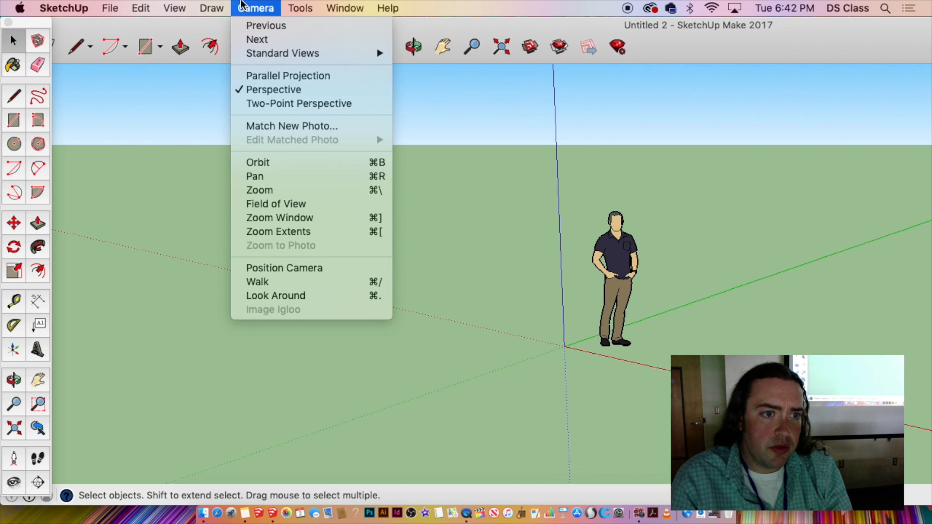
left_click(266, 75)
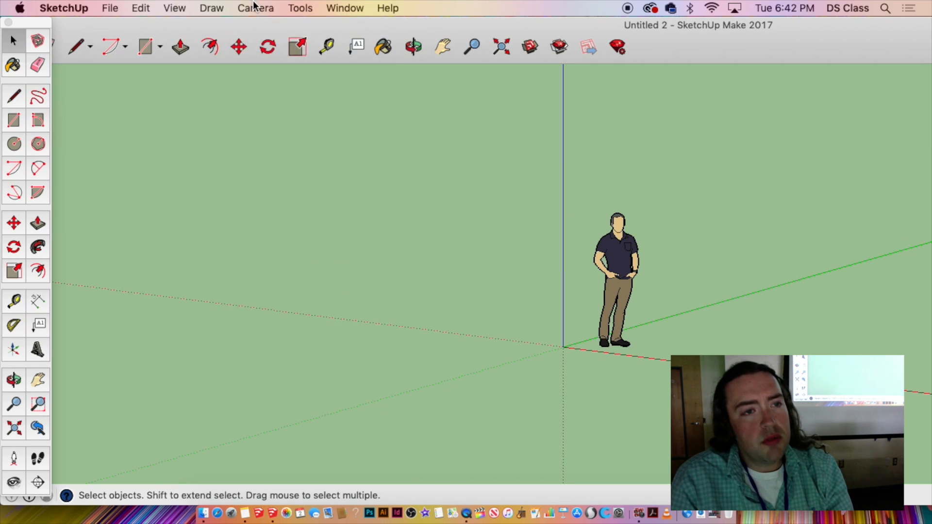
Switch to the standard top view and draw a large rectangle with one corner at the origin.
left_click(253, 7)
mouse_move(300, 57)
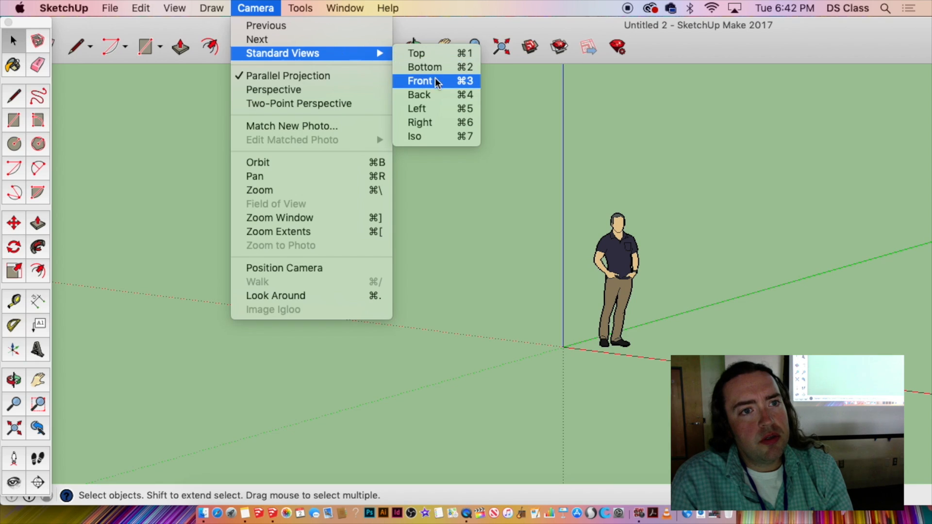
left_click(433, 52)
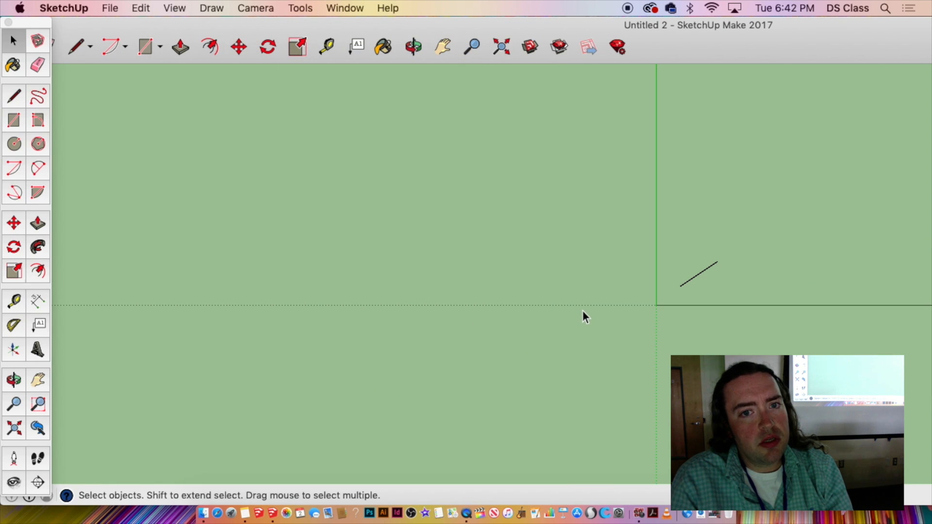
key("r")
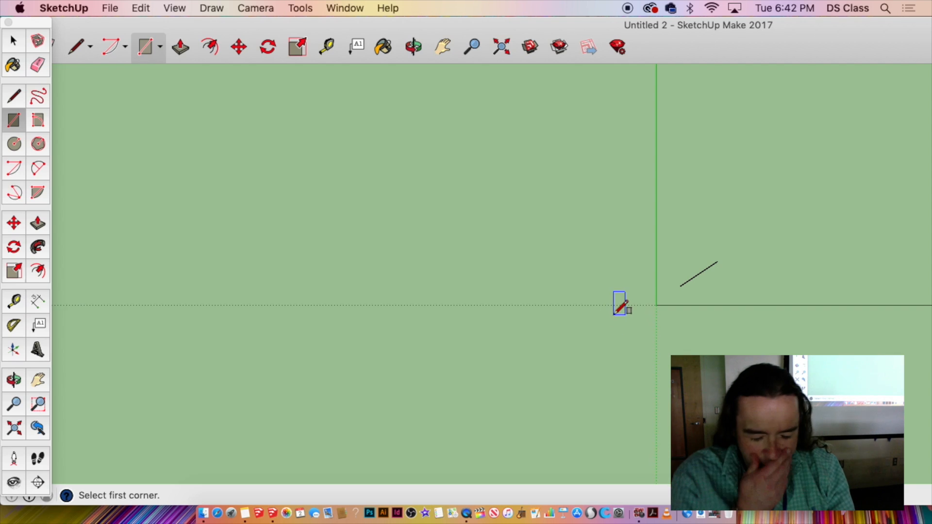
left_click(656, 305)
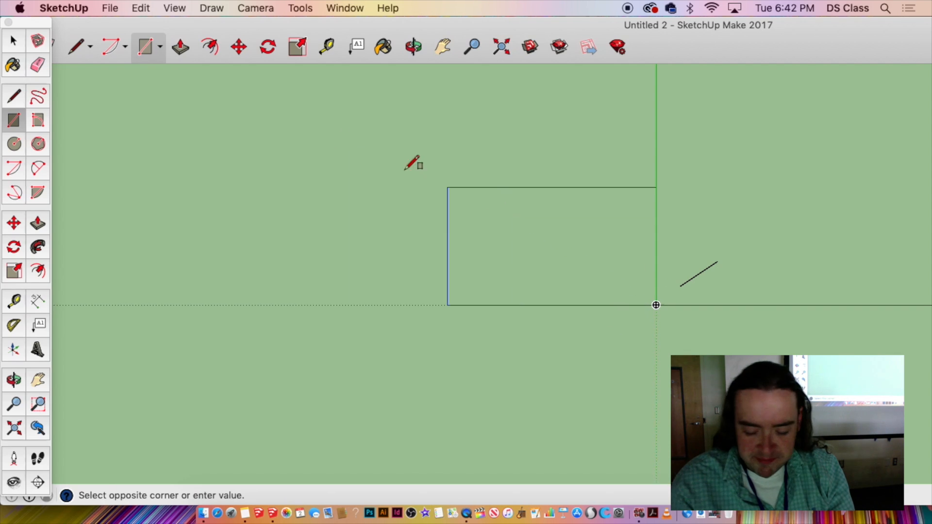
left_click(295, 105)
Draw an inset rectangle inside the large one, starting on its bottom edge and leaving a narrow border on the other three sides.
left_click(309, 305)
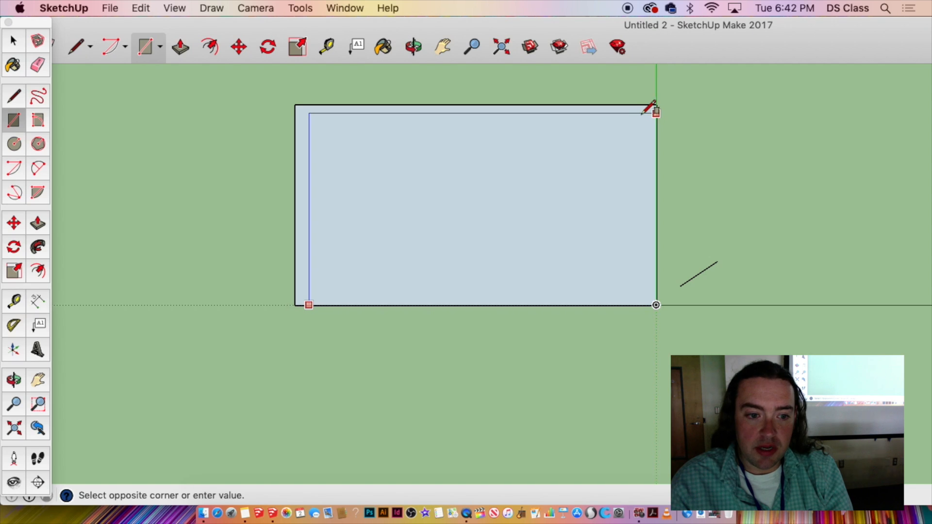
scroll(640, 117, "up", 2)
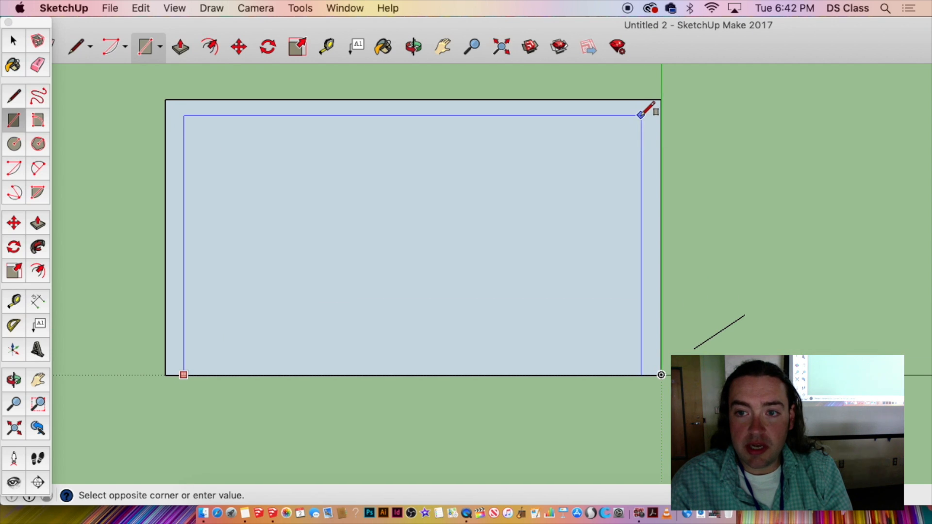
left_click(641, 114)
Draw a smaller door-like rectangle on the bottom edge inside the inset one, and a slightly narrower rectangle within it.
scroll(417, 228, "down", 2)
left_click(314, 339)
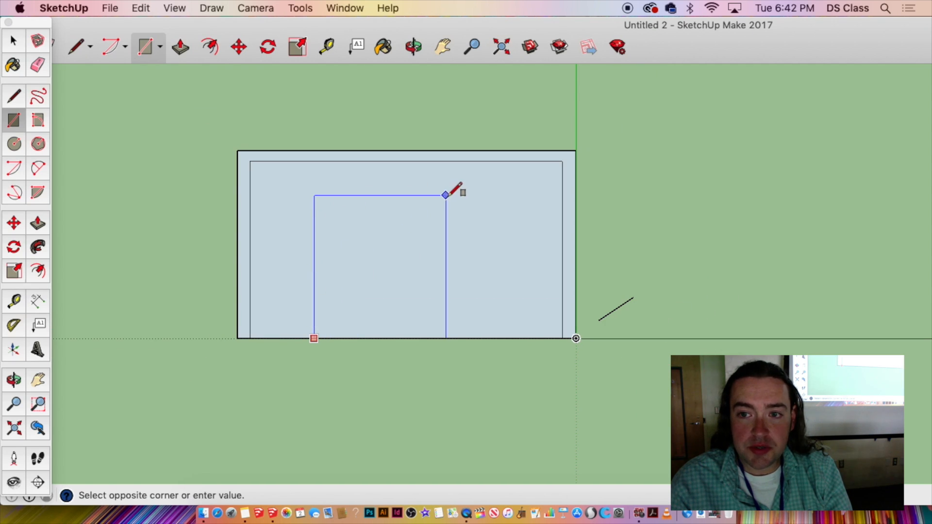
left_click(441, 199)
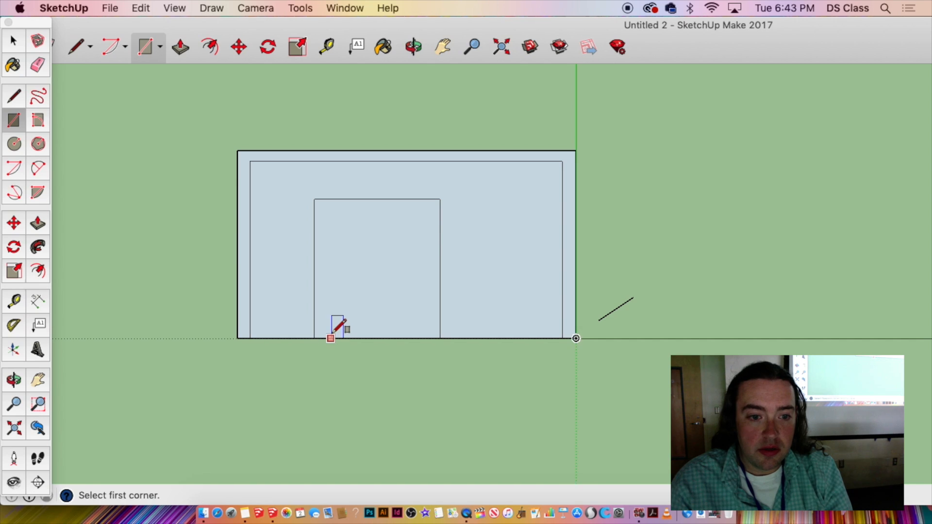
scroll(321, 338, "up", 2)
left_click(320, 343)
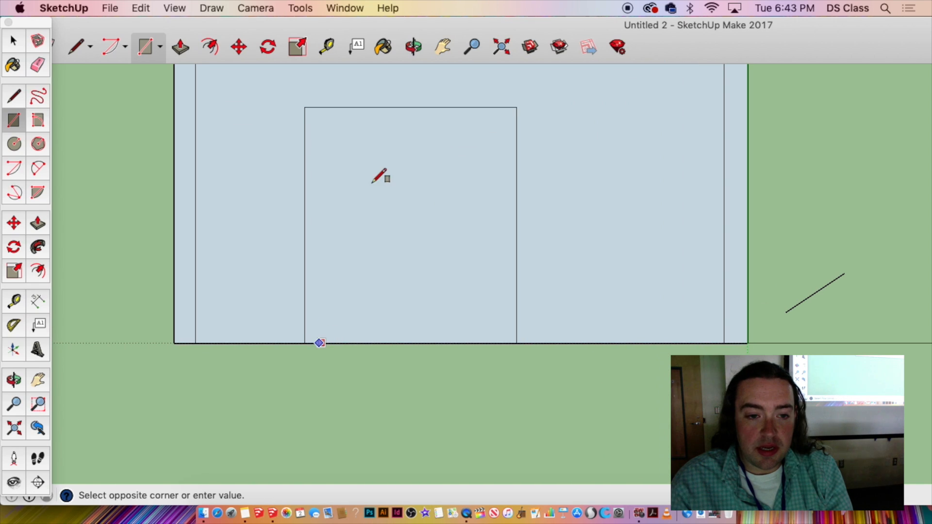
left_click(504, 118)
Delete the inner faces of the drawing so that only the outer border and the door frame strips remain filled.
scroll(526, 221, "down", 1)
scroll(525, 220, "down", 1)
key("space")
middle_click_drag(566, 220, 553, 305)
left_click(554, 274)
key("Delete")
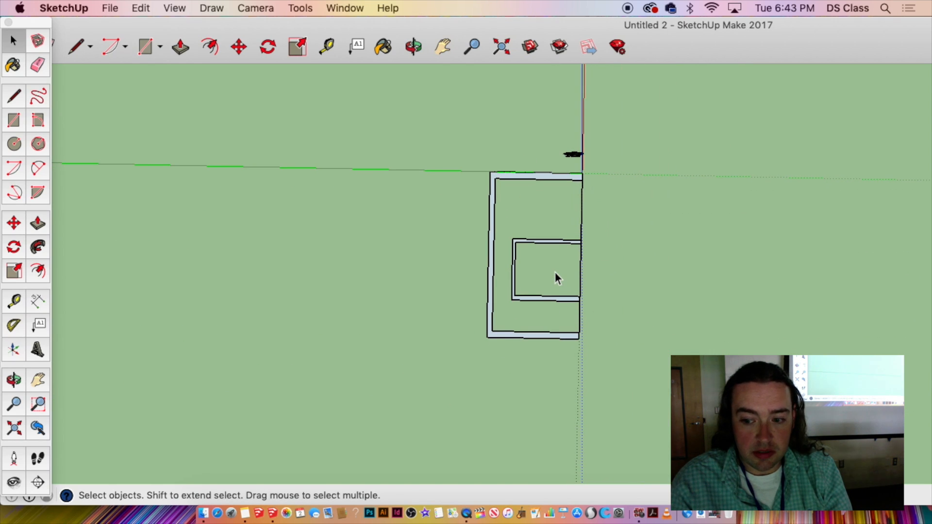
Examine the flat frame shapes in the different standard views, including back, bottom and iso.
key("super+5")
key("super+6")
key("super+3")
key("super+4")
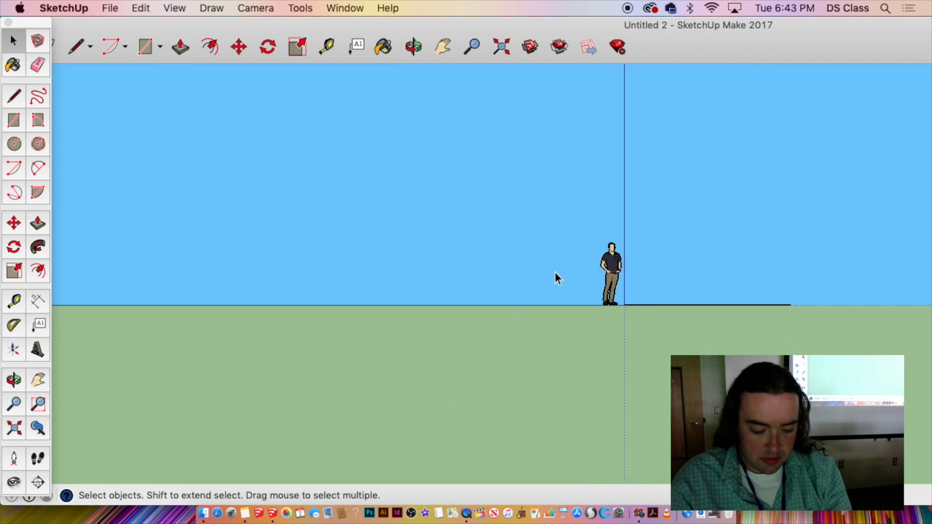
key("super+3")
key("super+2")
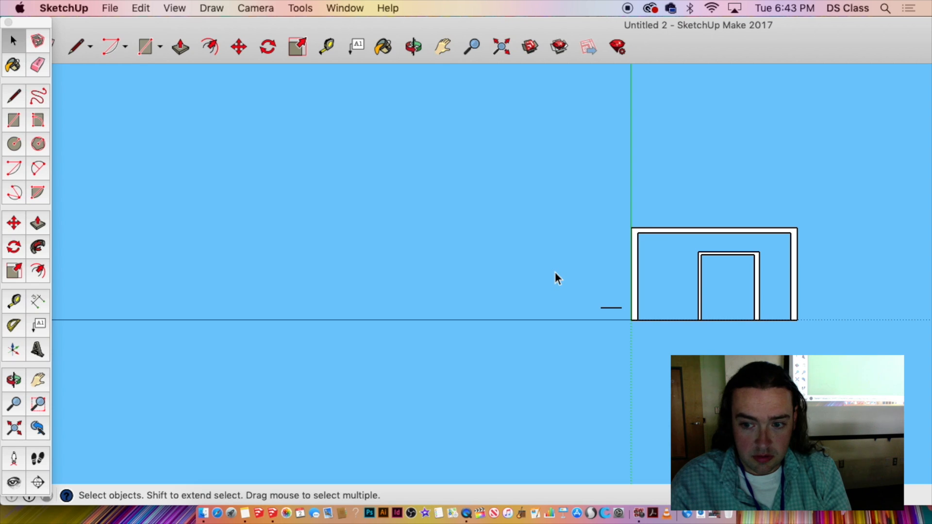
key("super+3")
key("super+1")
key("q")
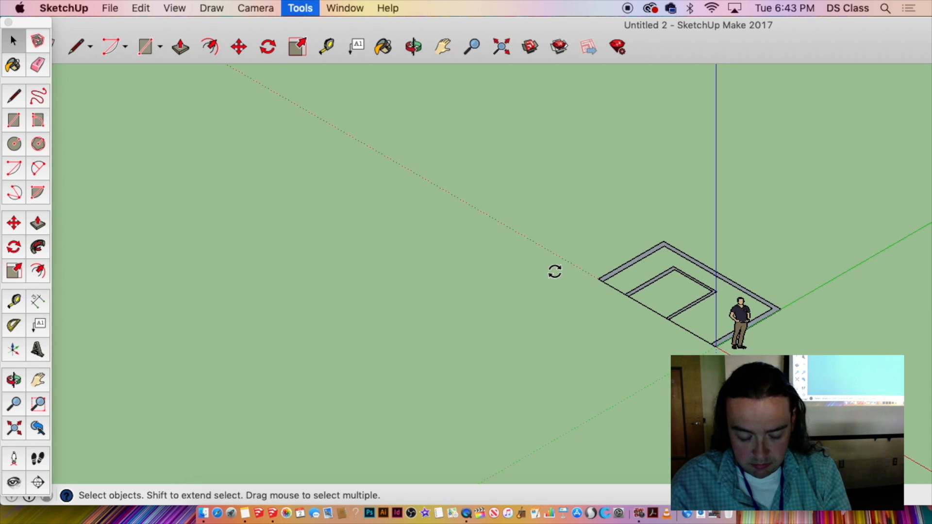
key("space")
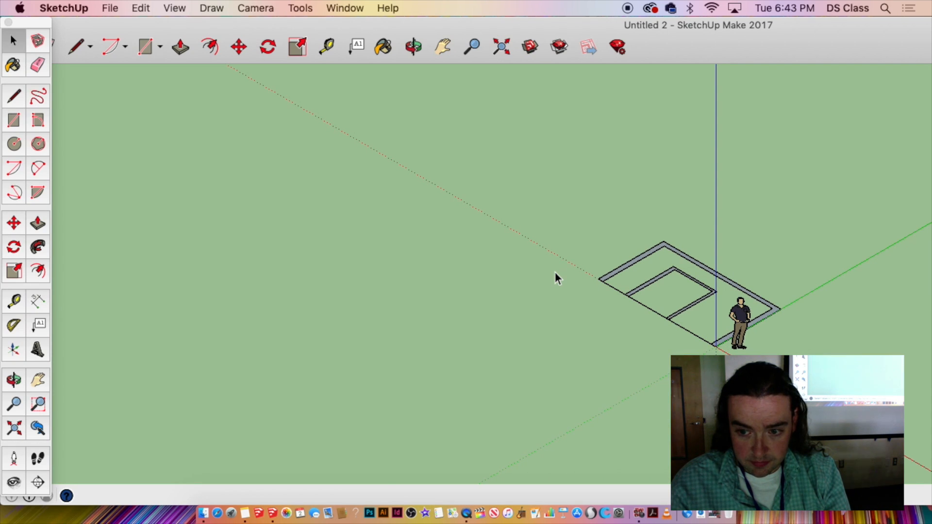
Switch back to the house model window and inspect the house from the front and from the walls with circles.
key("super+grave")
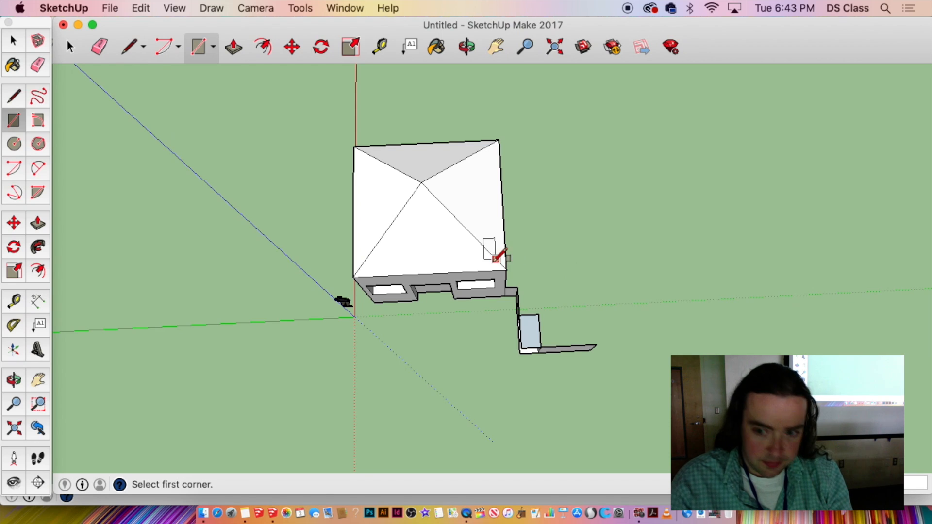
middle_click_drag(491, 248, 359, 120)
key("space")
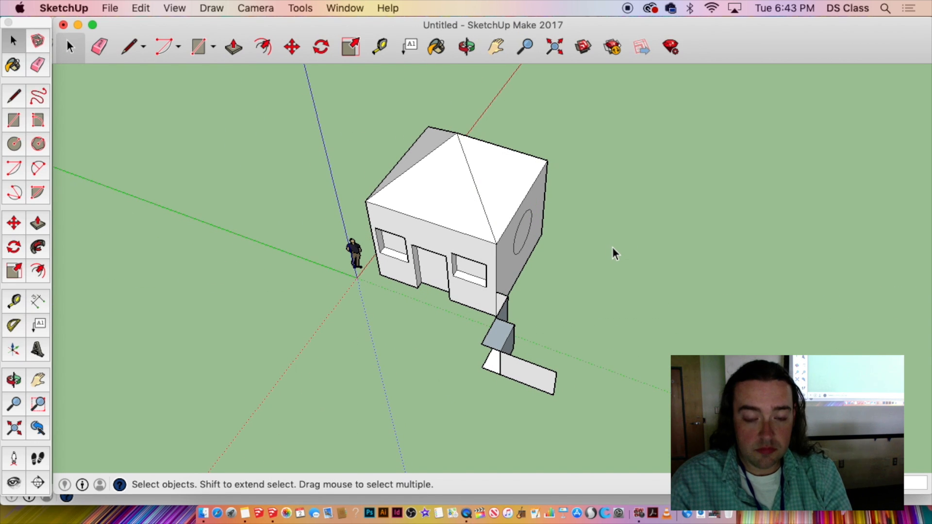
middle_click_drag(581, 377, 710, 257)
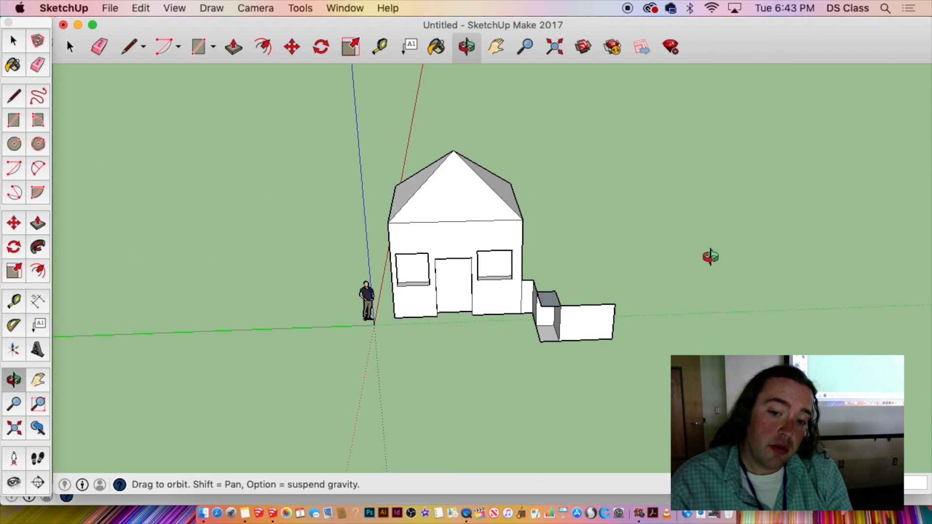
left_click_drag(710, 256, 73, 268)
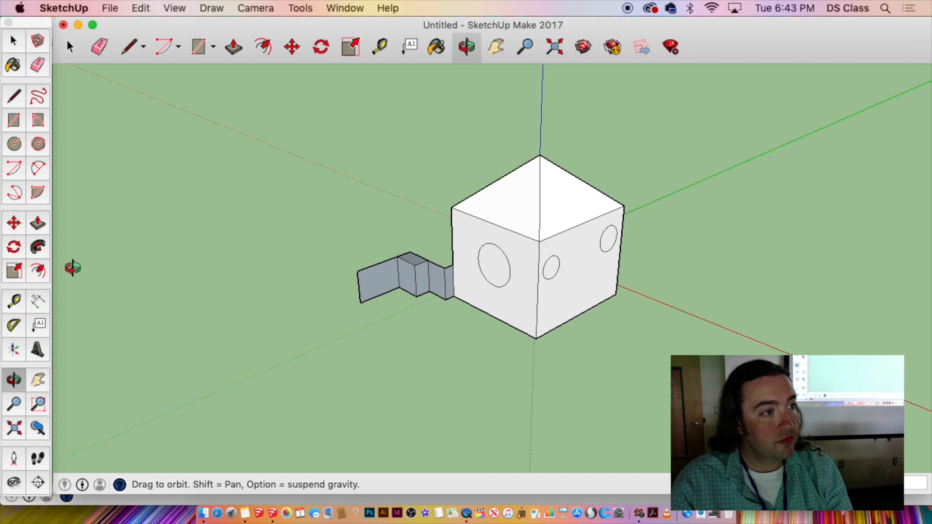
key("space")
scroll(316, 272, "up", 3)
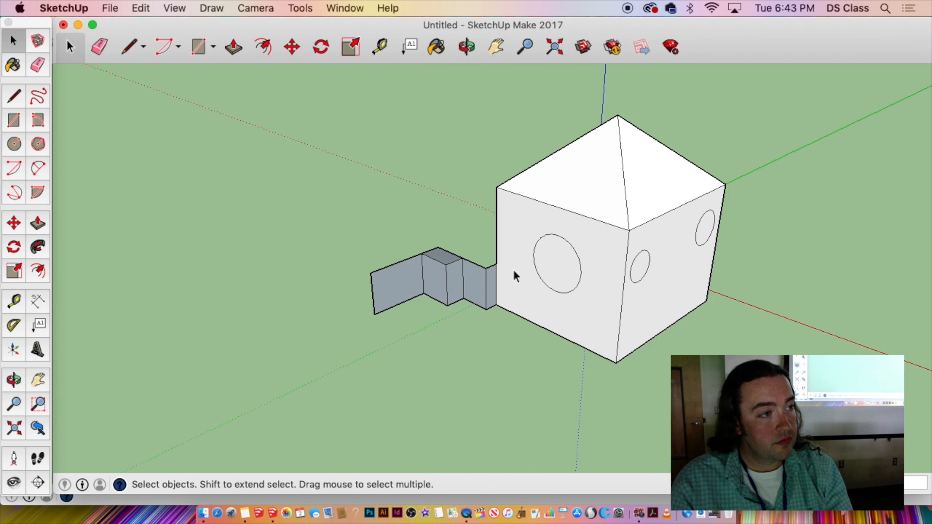
middle_click_drag(610, 275, 517, 280)
Push the large circle on the side wall through the house and remove the face closing the far end.
left_click(475, 270)
scroll(475, 270, "up", 3)
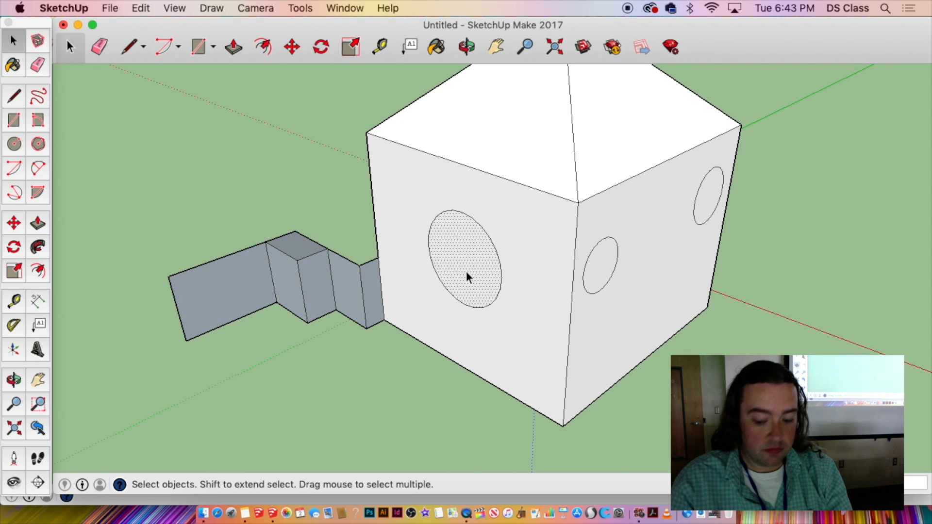
key("p")
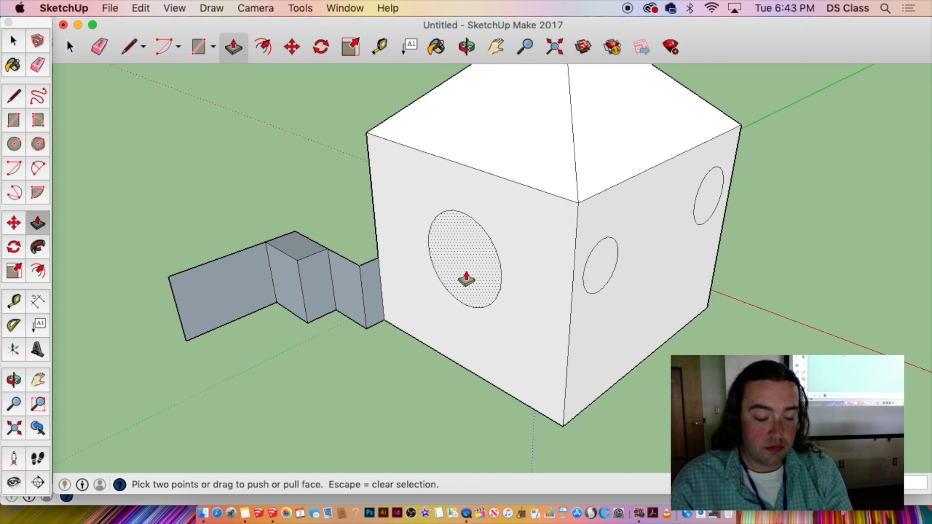
left_click(466, 280)
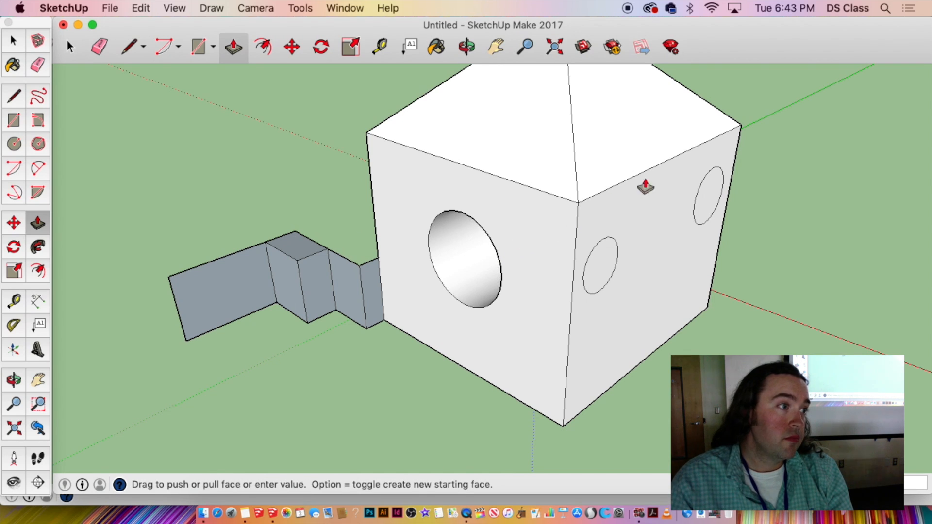
left_click(868, 113)
middle_click_drag(868, 113, 928, 136)
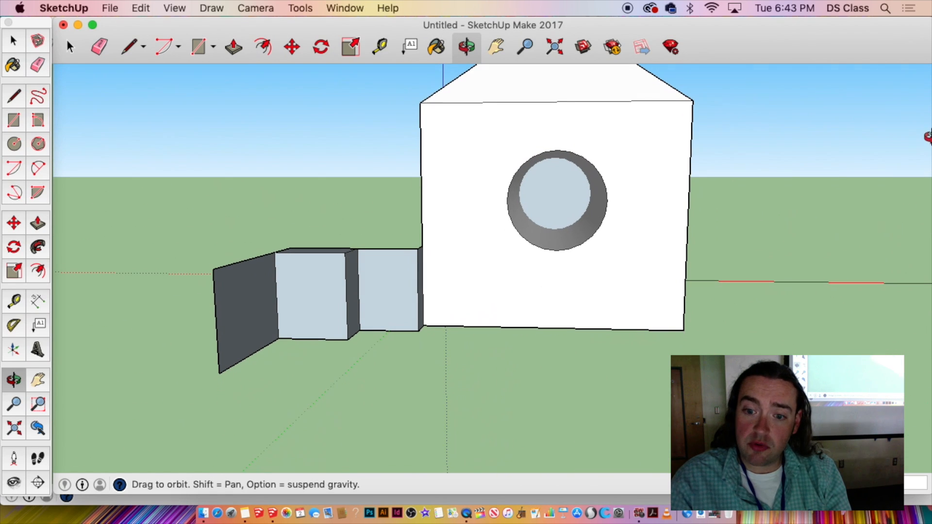
key("space")
middle_click_drag(574, 193, 597, 235)
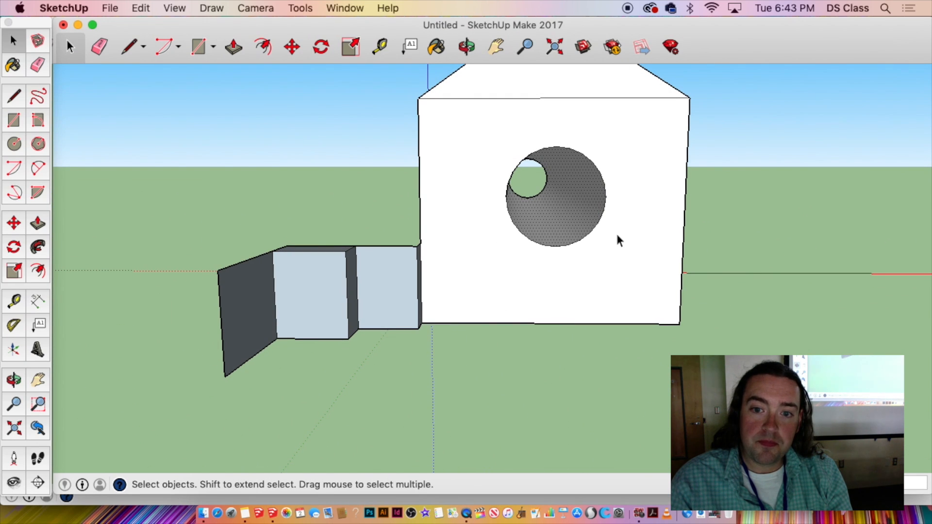
scroll(614, 235, "down", 5)
Undo the round opening cut through the house and return to the side wall with the large circle.
middle_click_drag(610, 235, 294, 200)
key("super+z")
key("super+z")
key("super+z")
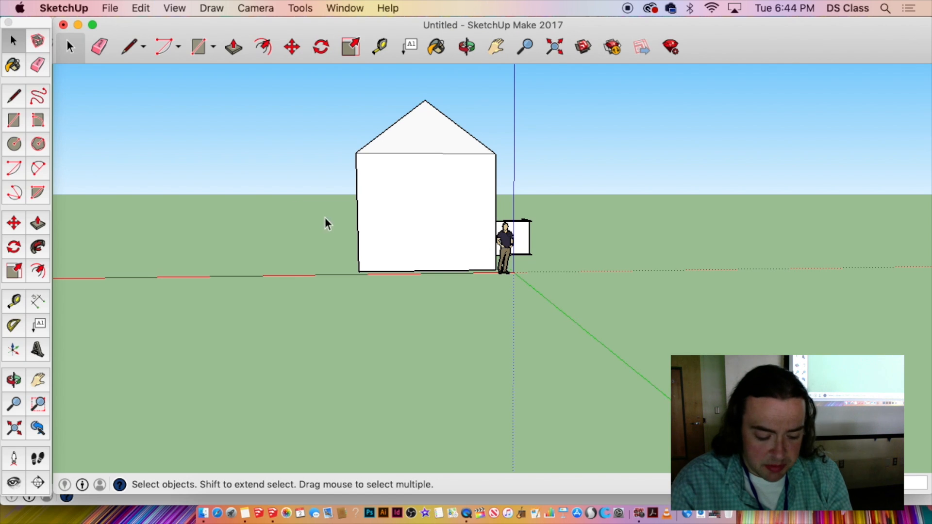
middle_click_drag(325, 223, 913, 269)
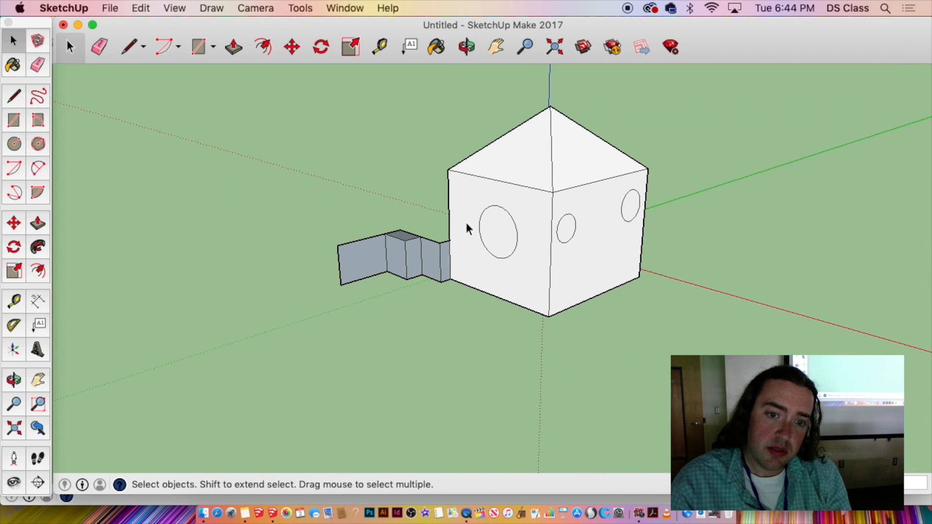
left_click(521, 231)
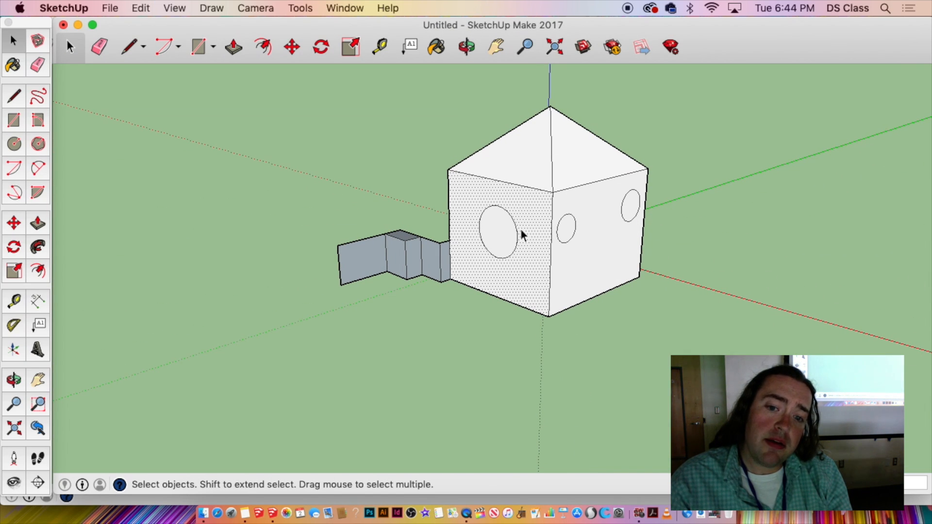
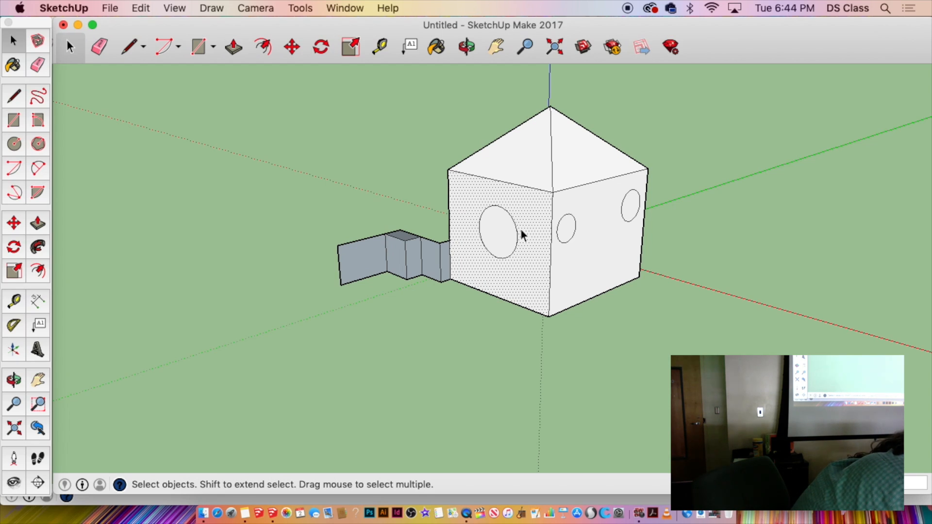
Draw a rectangle on the ground beyond the zigzag panels and pull it up into a box.
scroll(690, 336, "down", 3)
key("r")
left_click(295, 390)
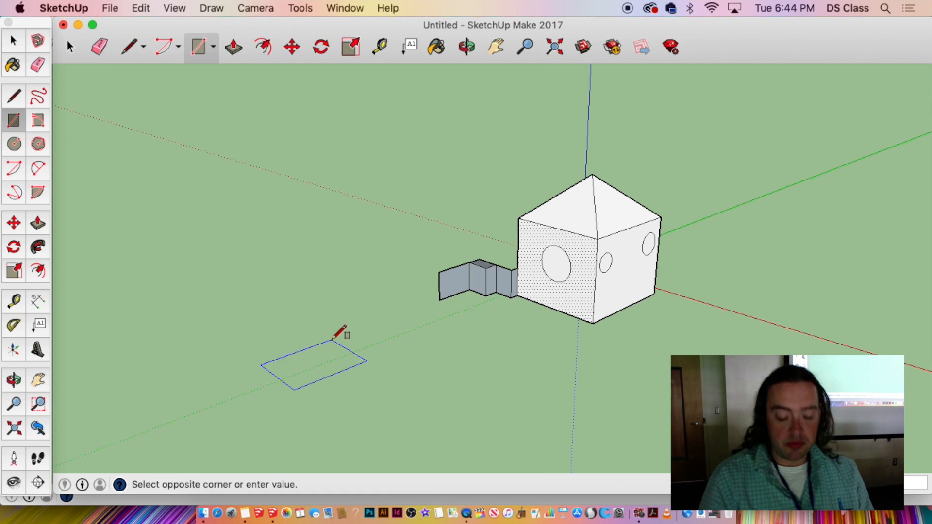
left_click(334, 351)
key("space")
key("p")
scroll(332, 380, "up", 2)
left_click_drag(332, 379, 330, 286)
Copy the entire box and paste the duplicate on the ground between the original and the house.
key("space")
triple_click(329, 314)
scroll(328, 324, "down", 2)
key("super+c")
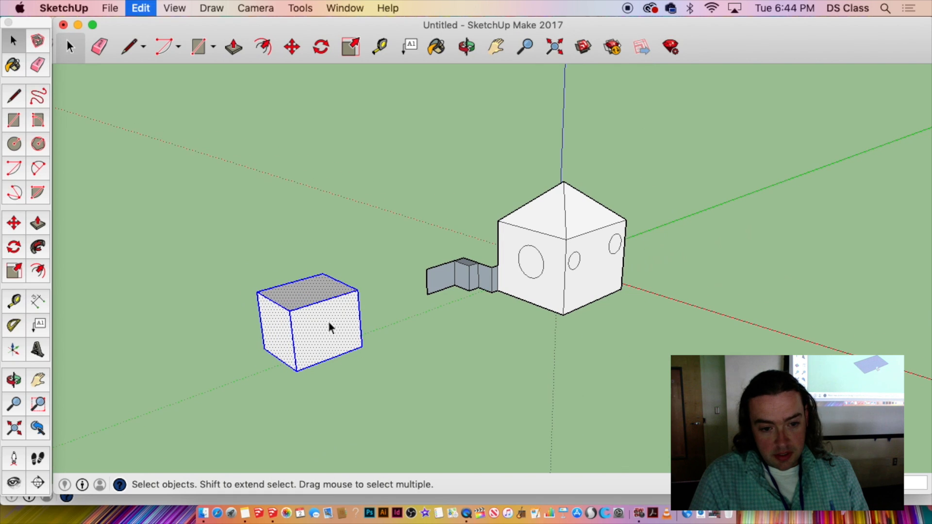
key("super+v")
left_click(473, 379)
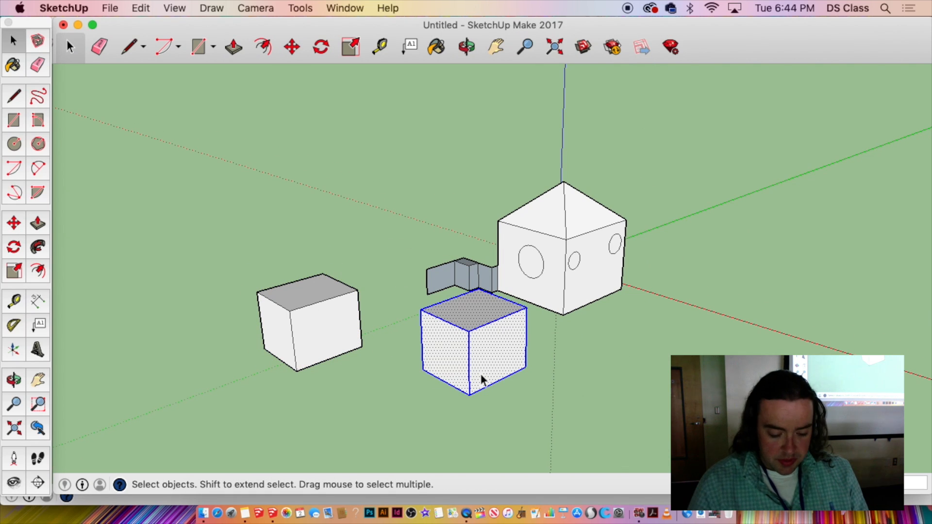
Move the copied box around the original box, including along the red axis, and place it near the original.
key("m")
left_click(476, 369)
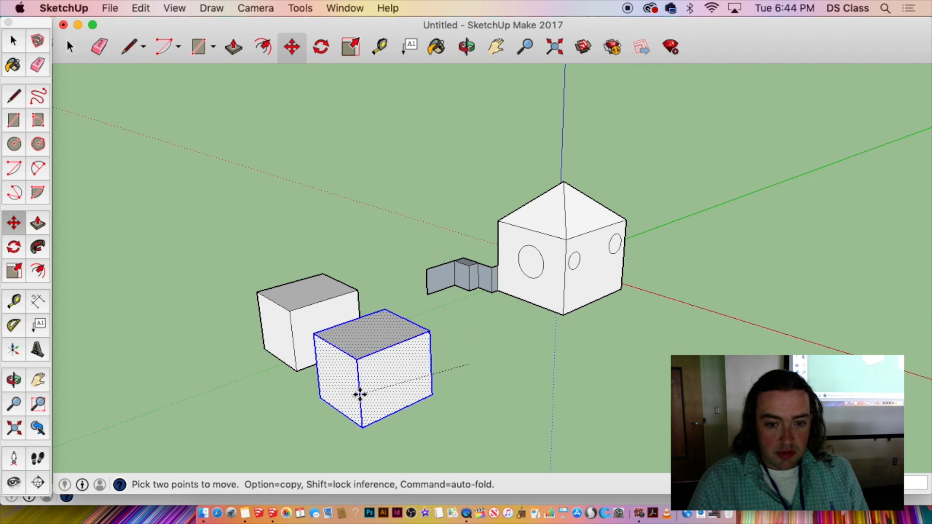
left_click(330, 378)
left_click(365, 340)
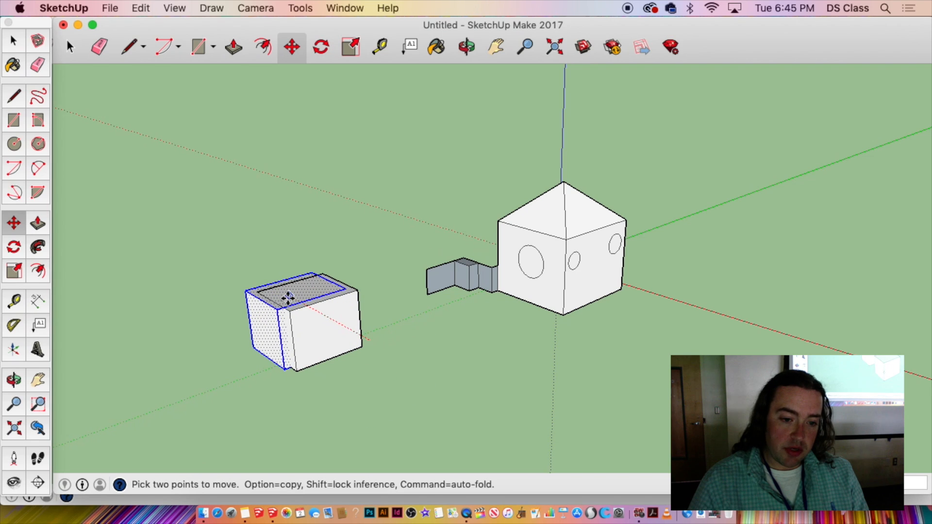
middle_click_drag(293, 298, 298, 272)
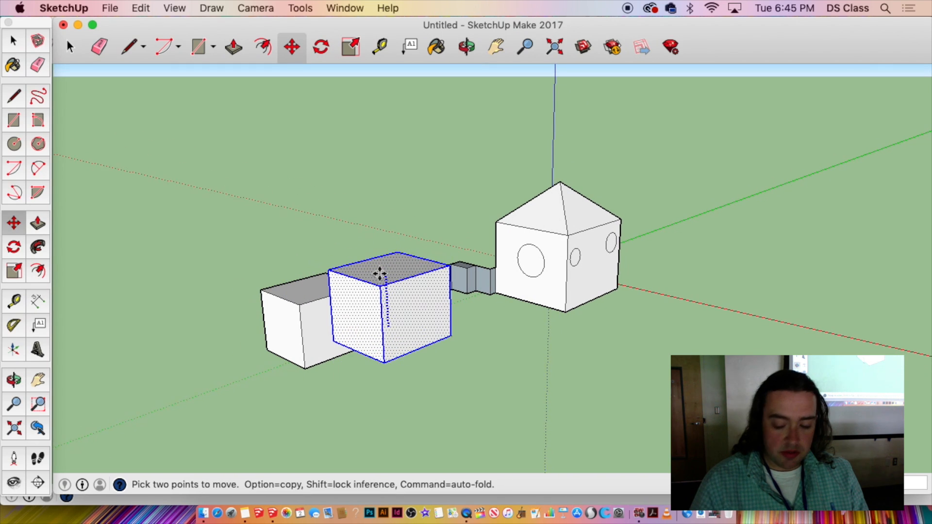
middle_click_drag(381, 273, 351, 391)
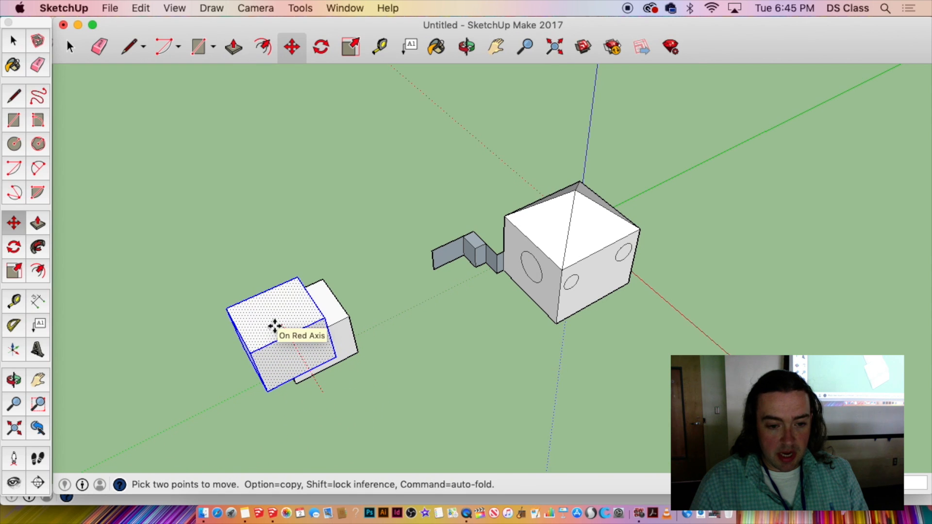
middle_click_drag(277, 325, 544, 204)
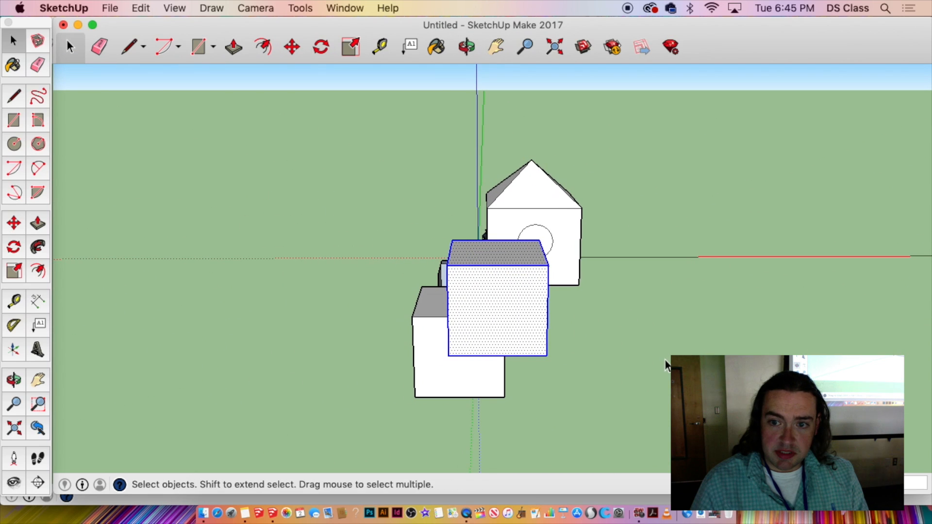
middle_click_drag(515, 335, 476, 338)
left_click(631, 282)
left_click(291, 281)
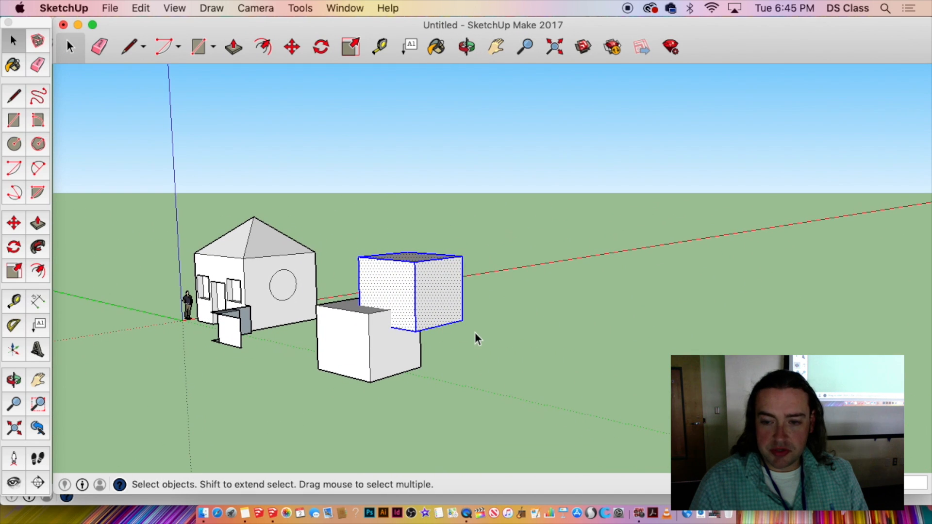
Select a single face of the original box, a roof face with its edges, and the whole connected house.
left_click(323, 327)
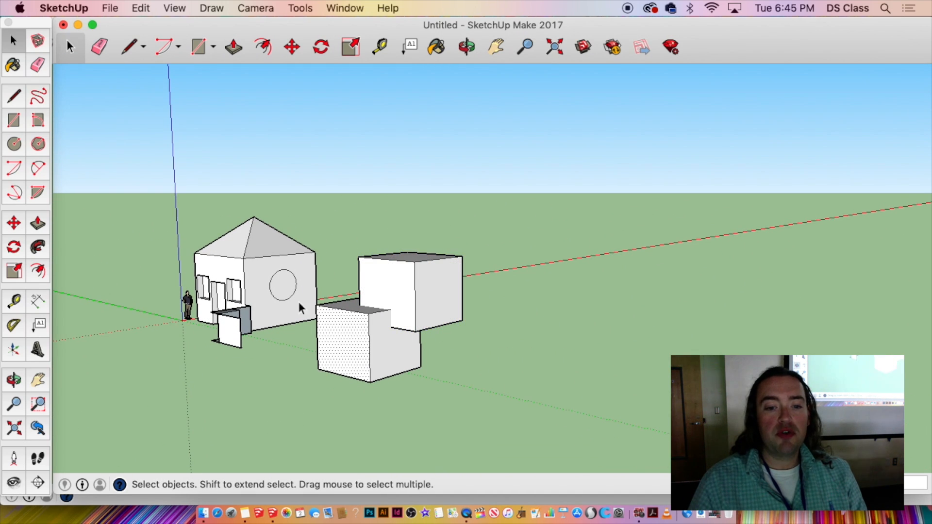
left_click(261, 232)
left_click(261, 232)
scroll(261, 233, "up", 4)
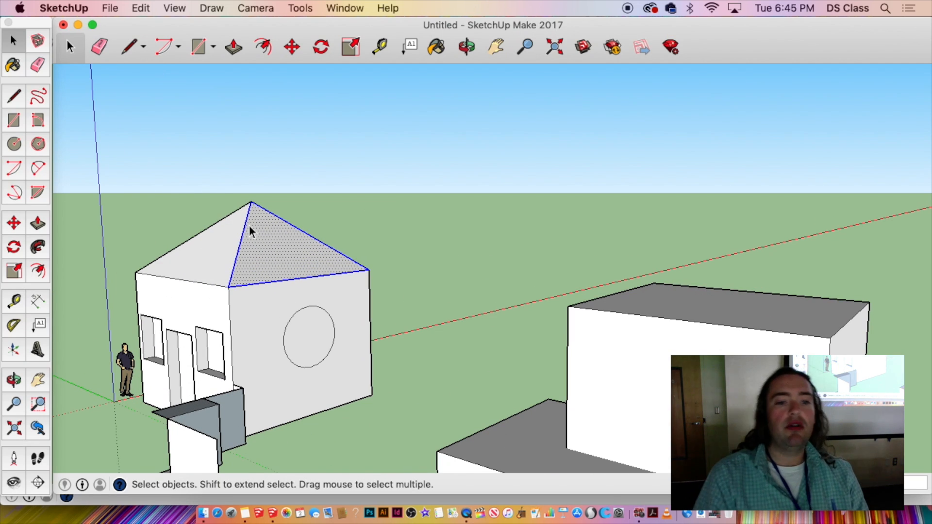
triple_click(269, 252)
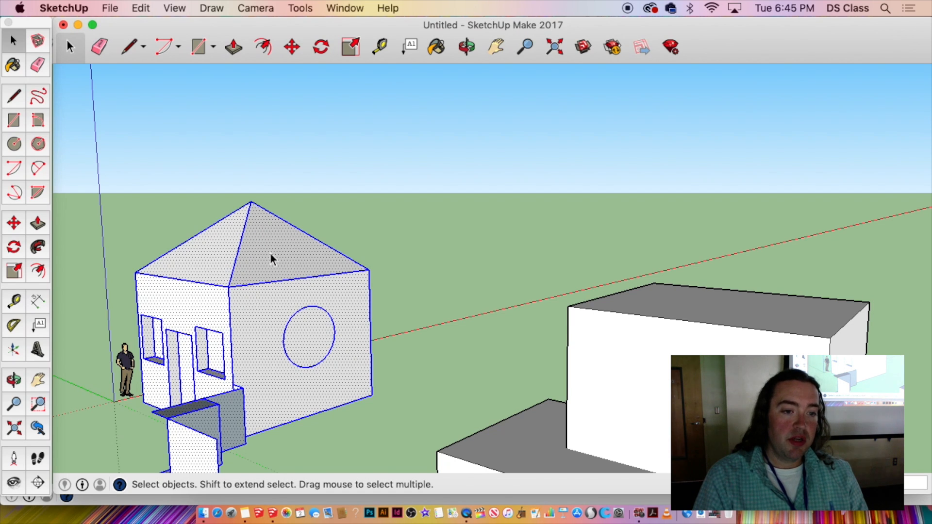
scroll(270, 255, "down", 5)
scroll(181, 323, "up", 5)
Select the person figure beside the house, select a roof face with its edges, and clear the selection.
left_click(182, 330)
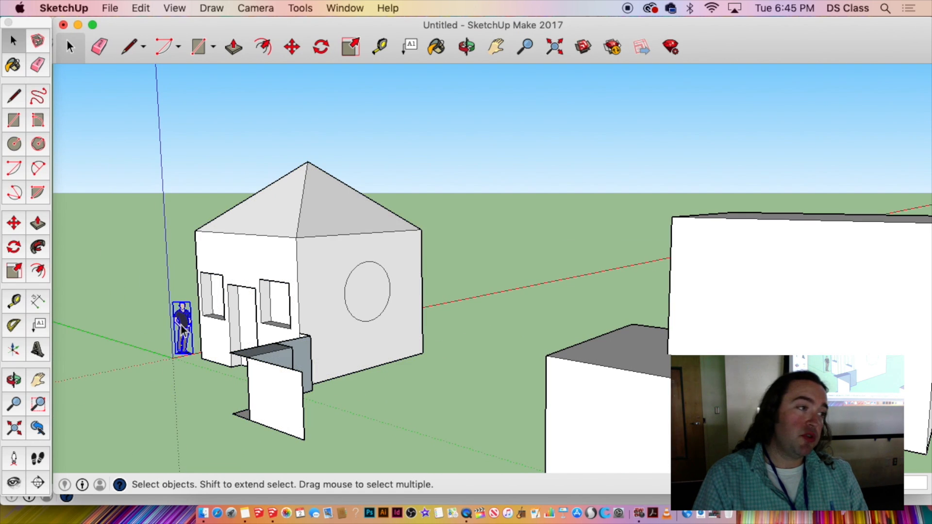
left_click(652, 469)
triple_click(309, 237)
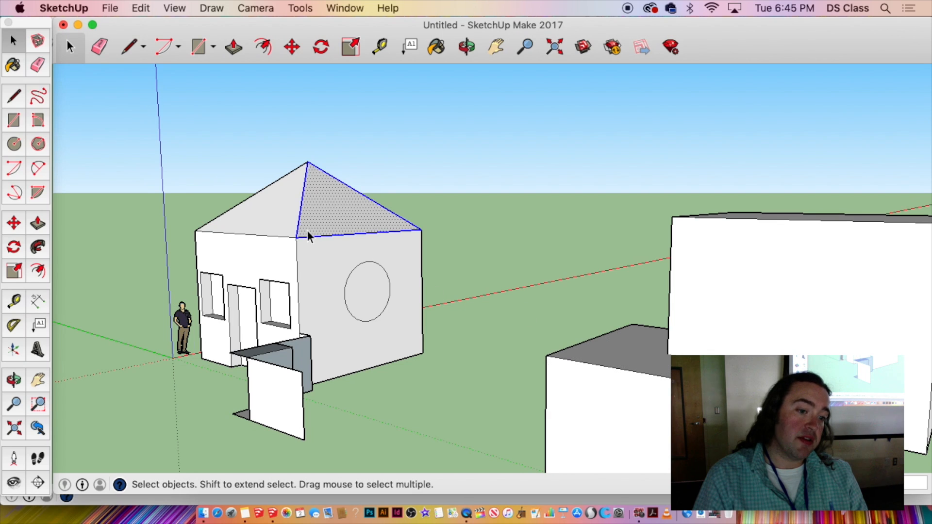
scroll(316, 282, "down", 3)
left_click(174, 196)
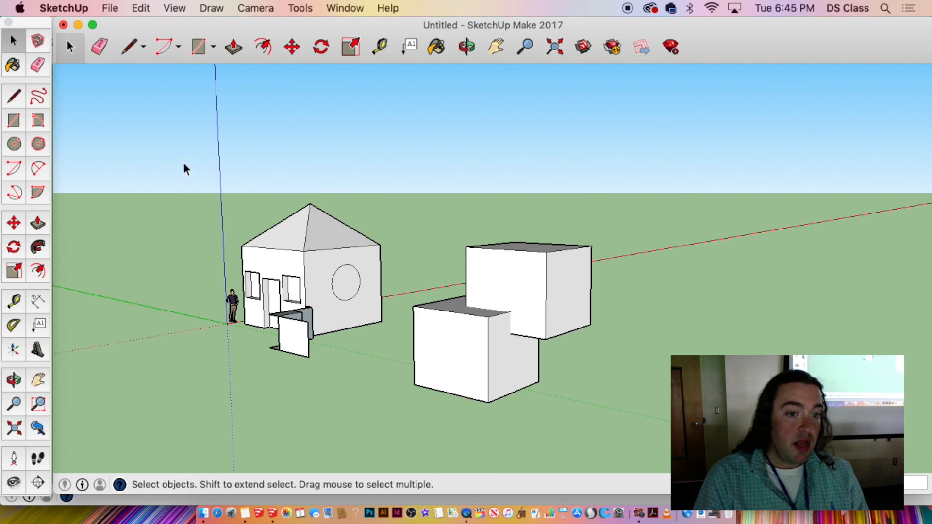
mouse_move(119, 105)
left_mouse_down()
mouse_move(264, 208)
mouse_move(578, 465)
mouse_move(584, 408)
mouse_move(614, 414)
mouse_move(608, 395)
mouse_move(411, 257)
mouse_move(129, 113)
left_mouse_up()
Select the entire copied box and move it away from the original box, farther from the house.
left_click(570, 301)
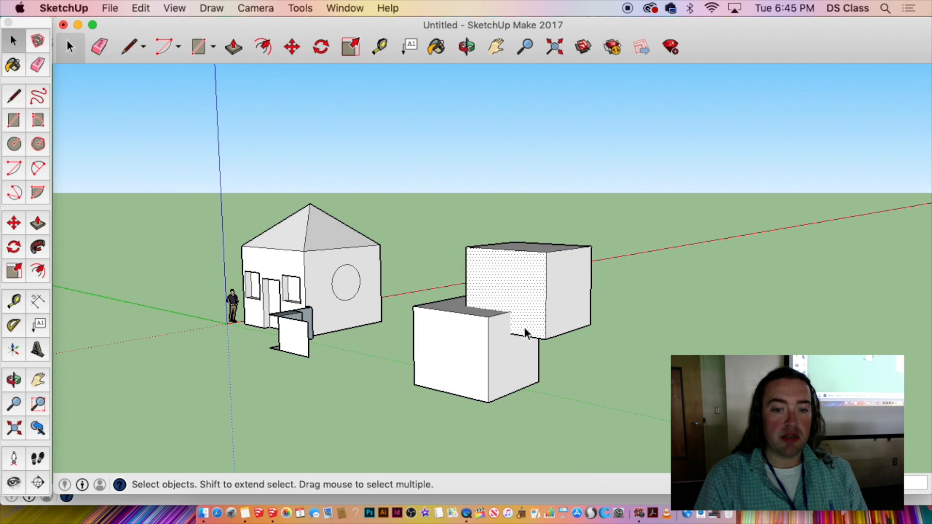
scroll(515, 324, "up", 3)
left_click(559, 309)
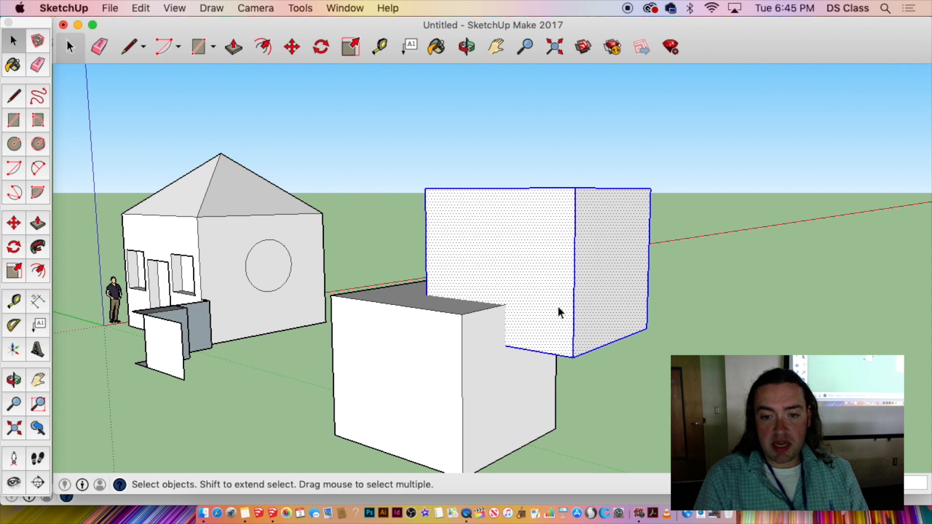
middle_click_drag(557, 304, 554, 312)
key("m")
left_click_drag(697, 329, 718, 332)
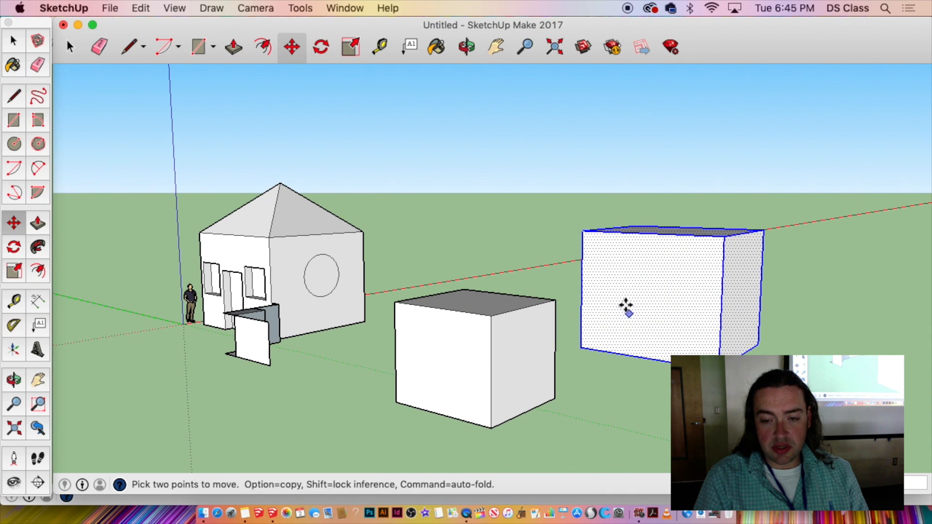
Move the copied box again and place it beside the original box with a gap between them.
middle_click_drag(588, 263, 397, 417)
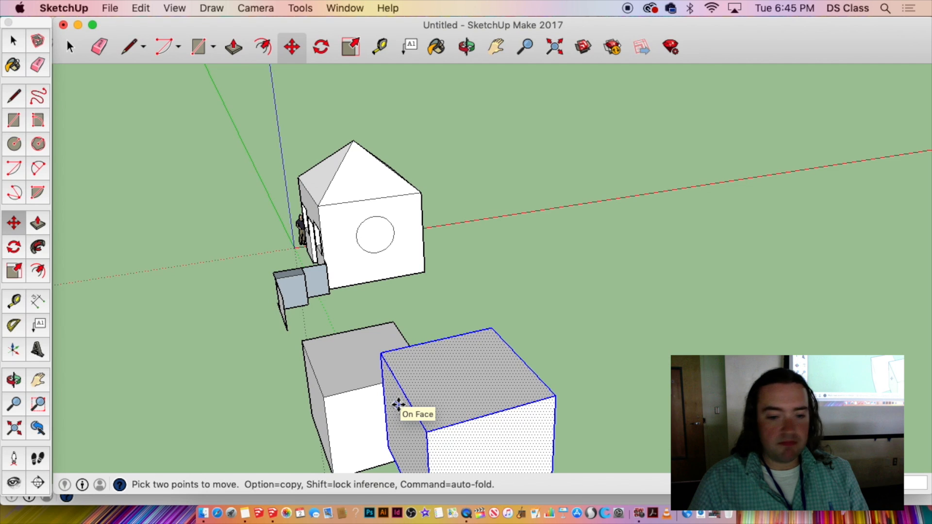
middle_click_drag(417, 423, 574, 377)
left_click(574, 349)
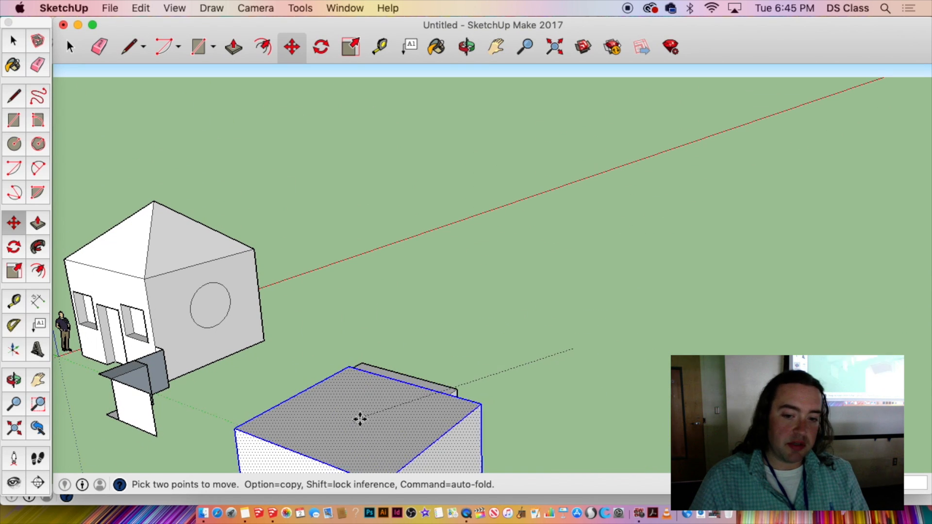
middle_click_drag(360, 418, 312, 379)
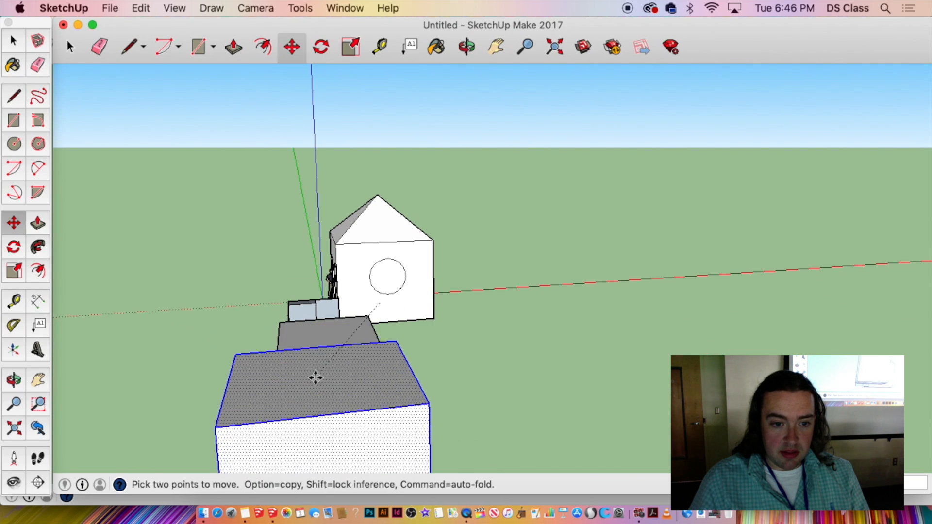
left_click(551, 331)
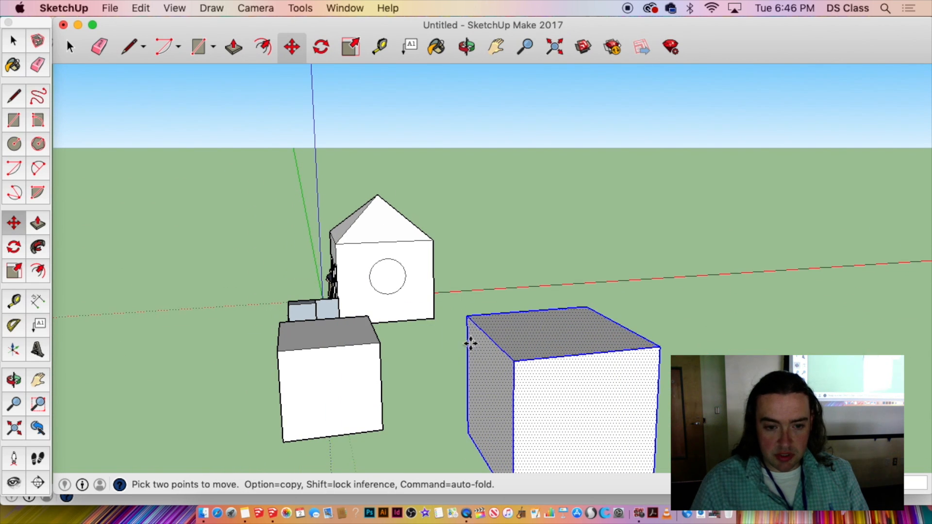
Try moving the copied box into the original box so they overlap, and undo the move.
middle_click_drag(340, 348, 631, 378)
middle_click_drag(361, 402, 464, 289)
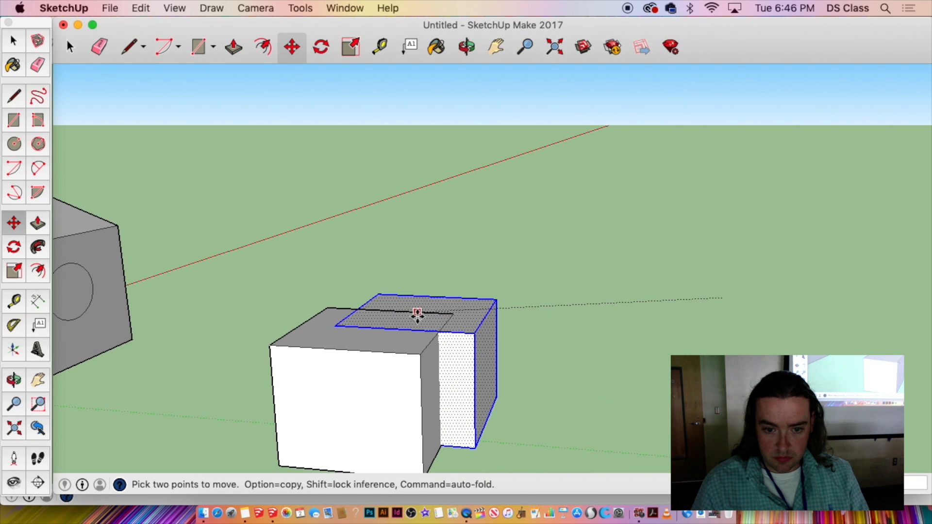
middle_click_drag(500, 328, 414, 304)
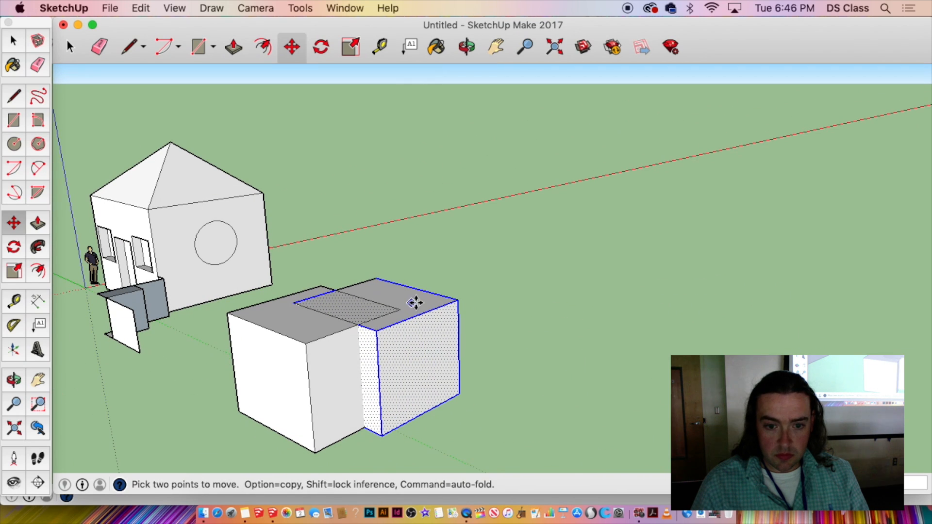
left_click(418, 305)
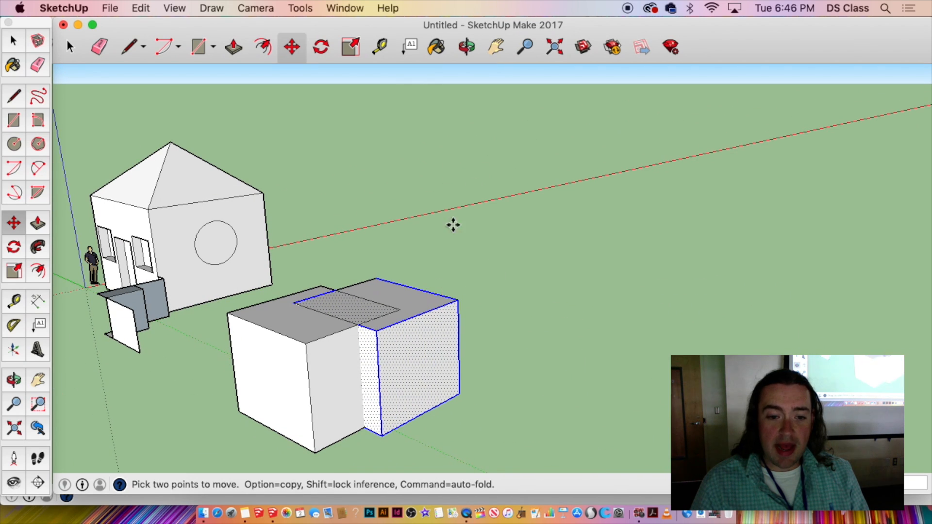
left_click(424, 329)
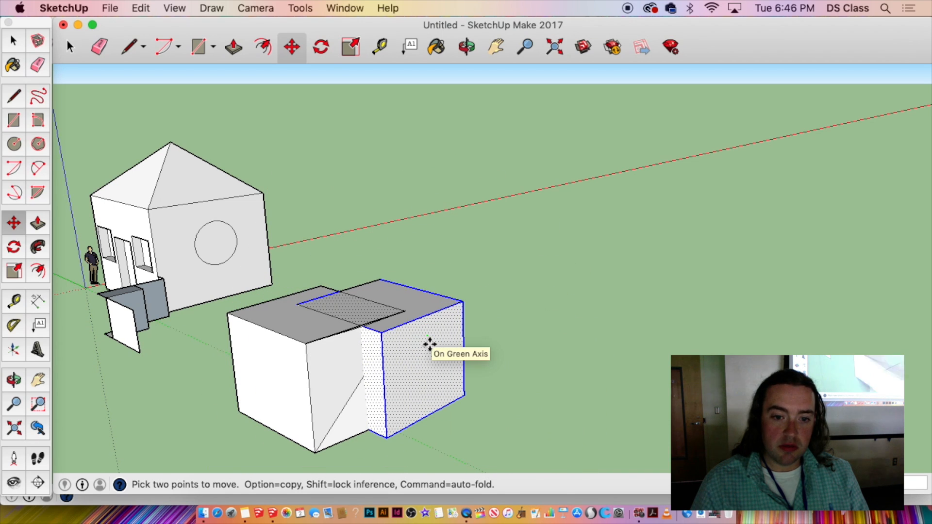
key("super+z")
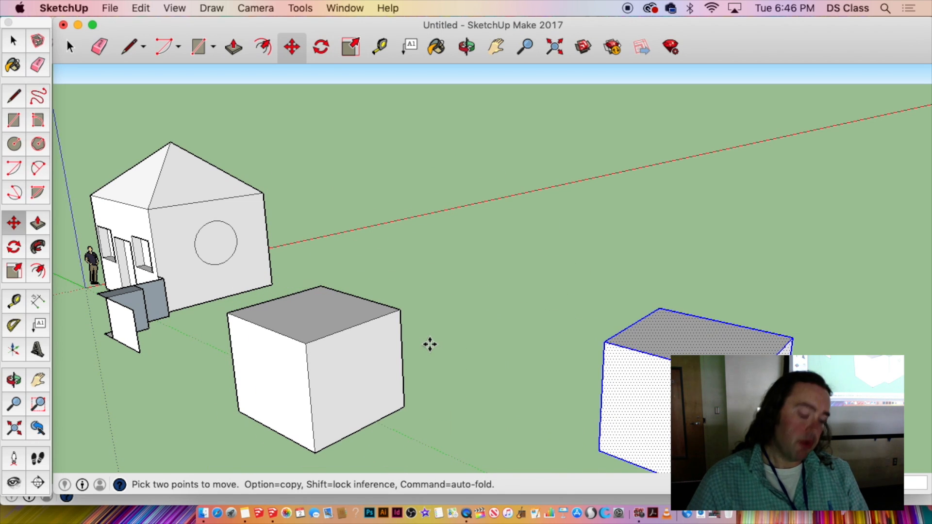
Select both practice boxes beyond the zigzag panels and delete them.
key("space")
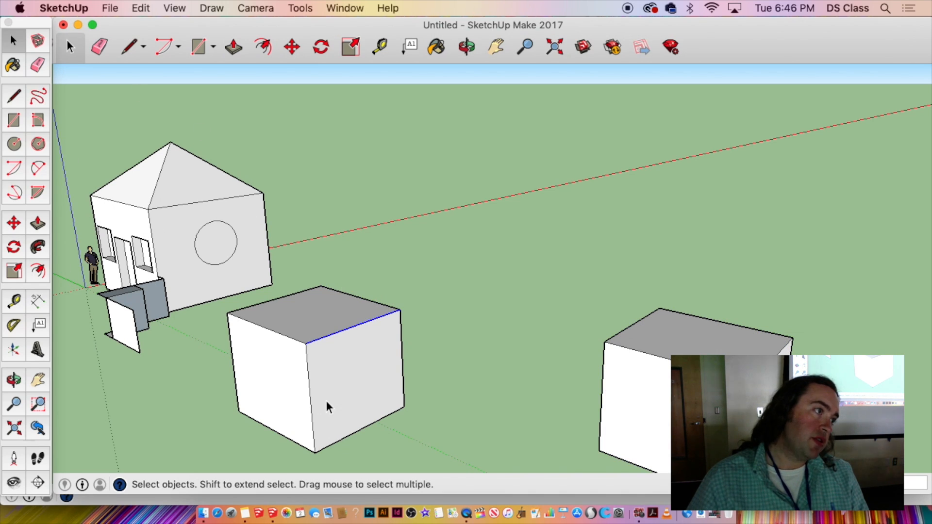
middle_click_drag(325, 399, 313, 324)
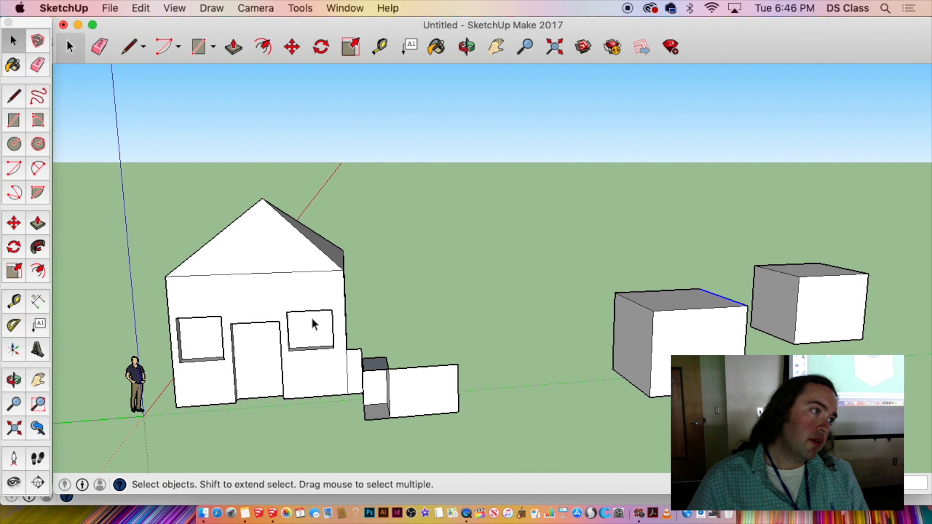
scroll(304, 340, "up", 2)
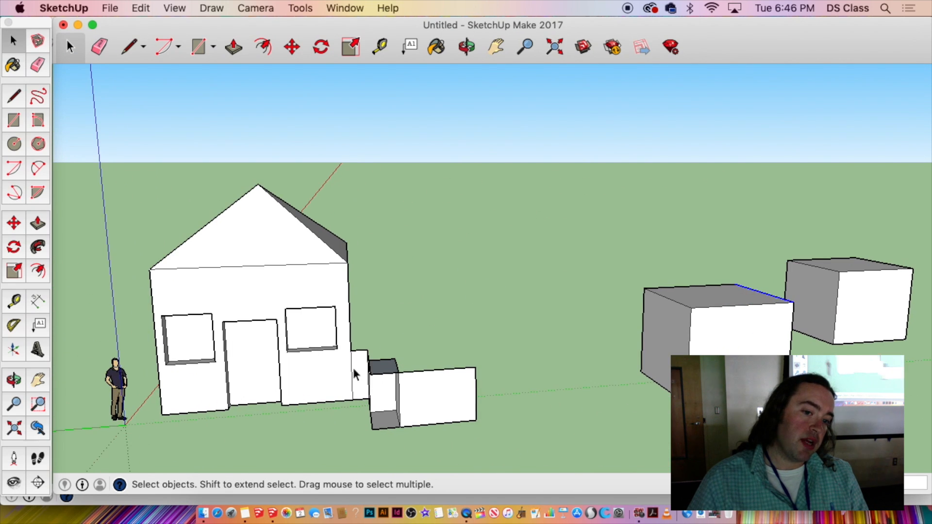
middle_click_drag(526, 364, 442, 343, "shift")
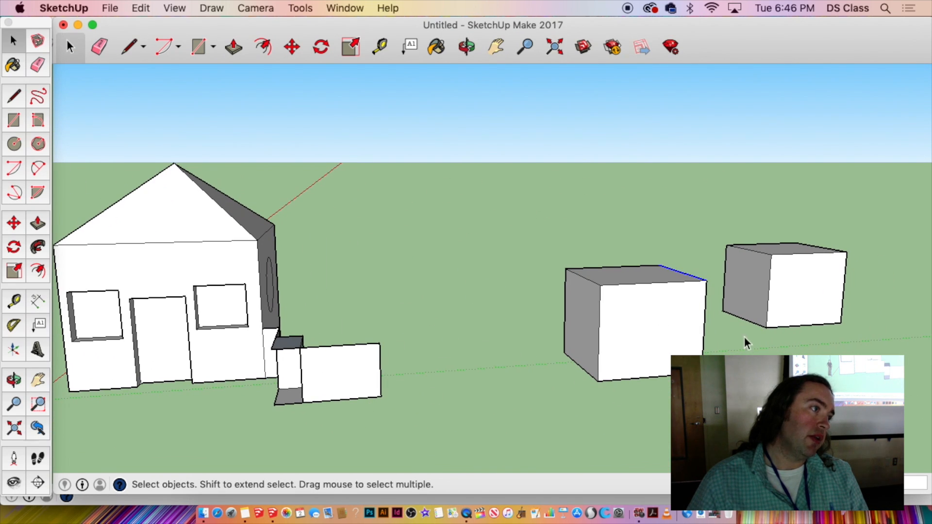
left_click_drag(871, 376, 533, 222)
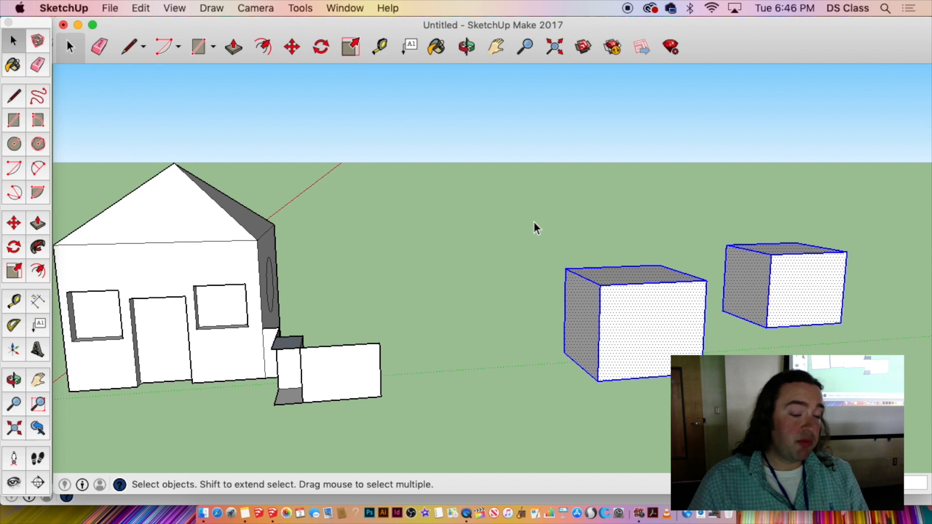
key("Delete")
Offset the large circle on the house's side wall outward to form a ring around it.
middle_click_drag(225, 250, 329, 305)
scroll(369, 301, "up", 5)
left_click(366, 298)
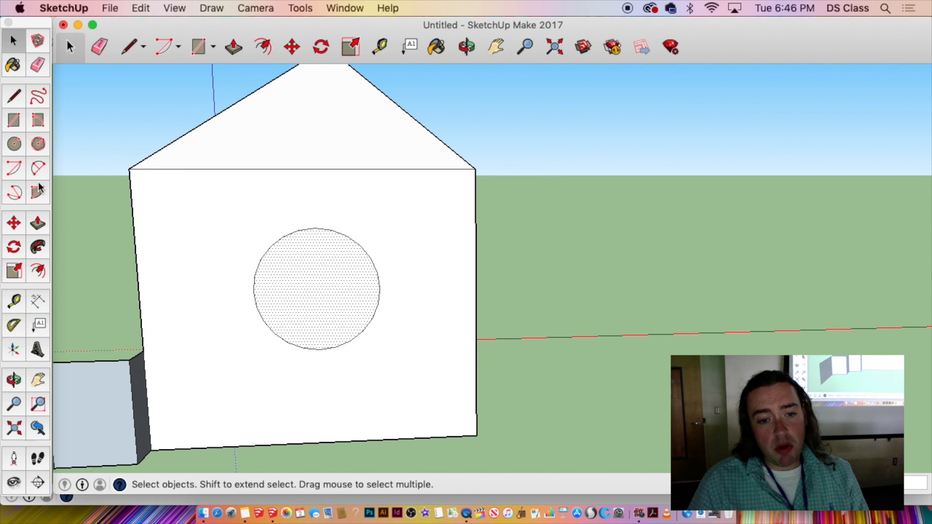
left_click(39, 276)
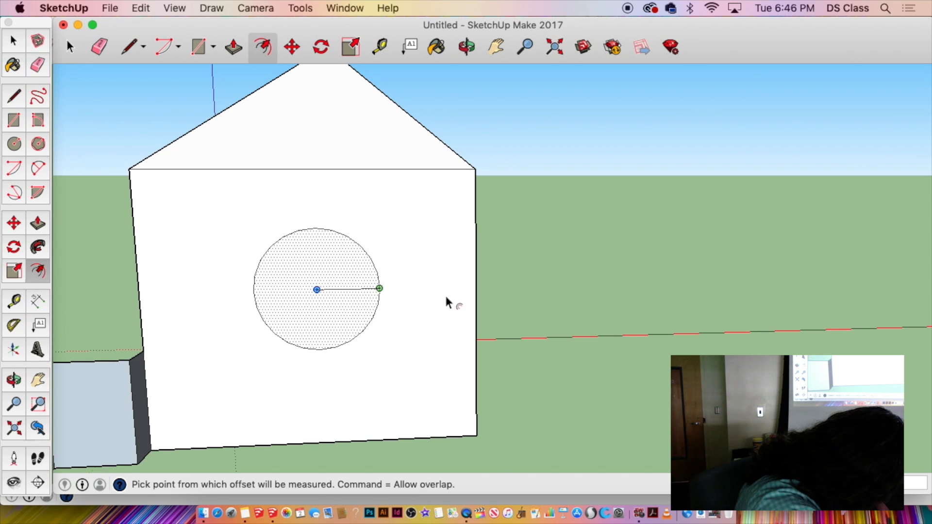
left_click(361, 246)
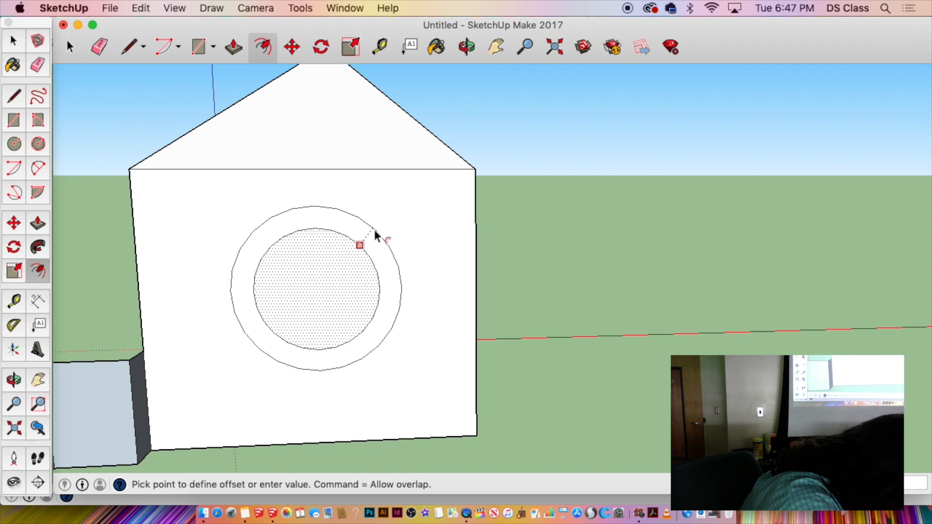
left_click(389, 235)
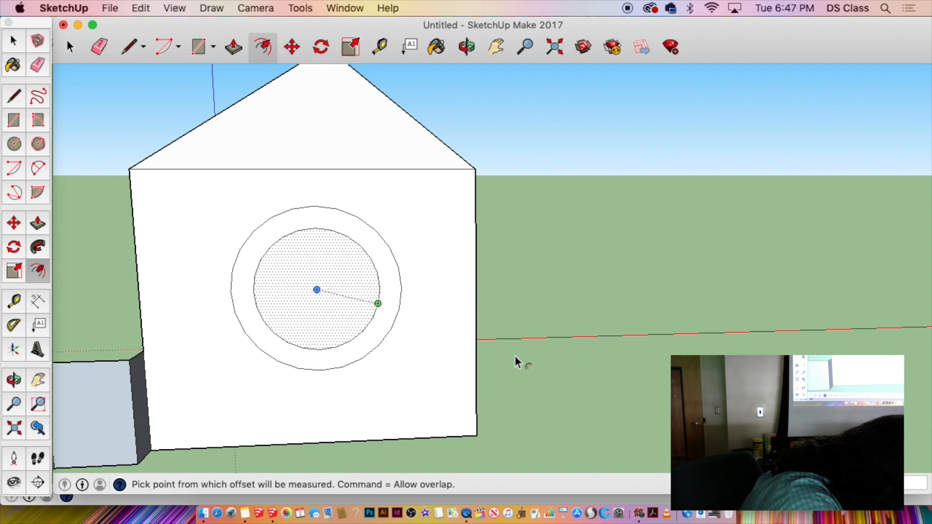
Offset the inner circle on the house's side wall inward to add a third concentric circle.
middle_click_drag(518, 362, 190, 389)
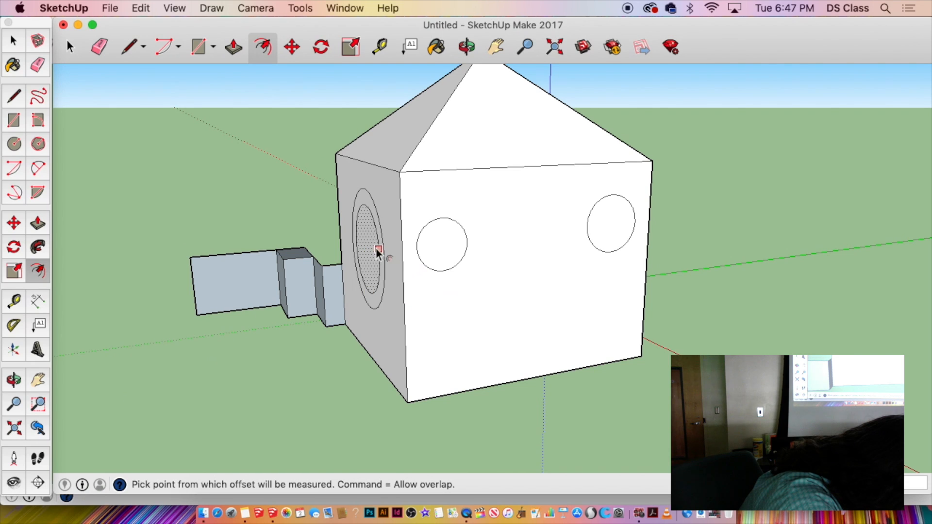
left_click(359, 243)
scroll(364, 244, "up", 2)
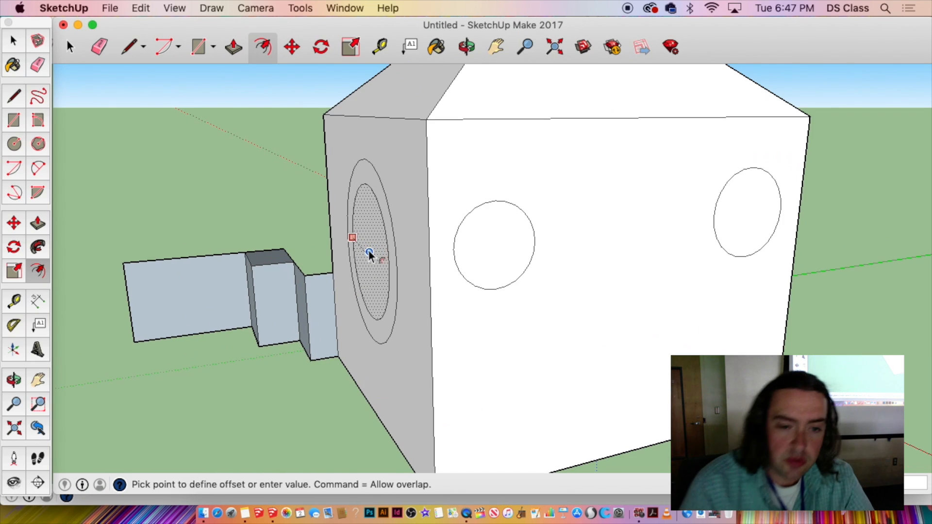
middle_click_drag(364, 253, 475, 275)
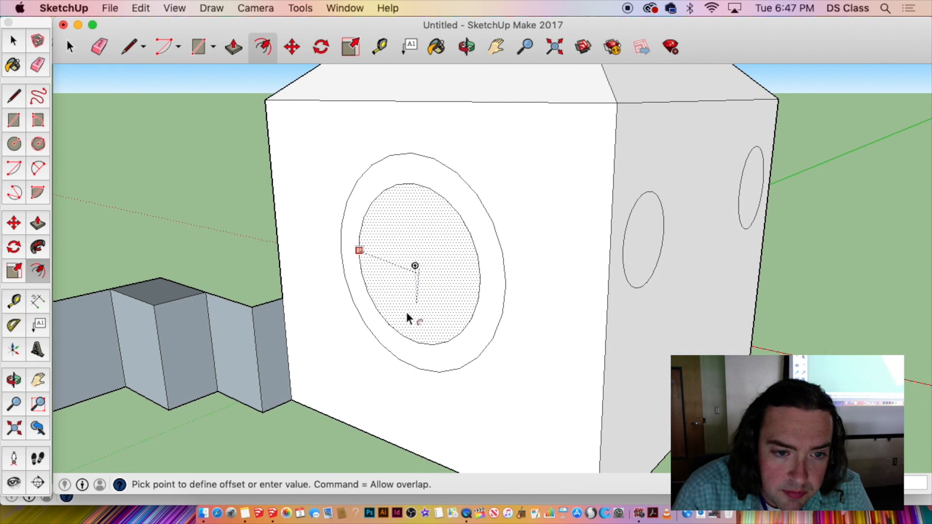
left_click(371, 229)
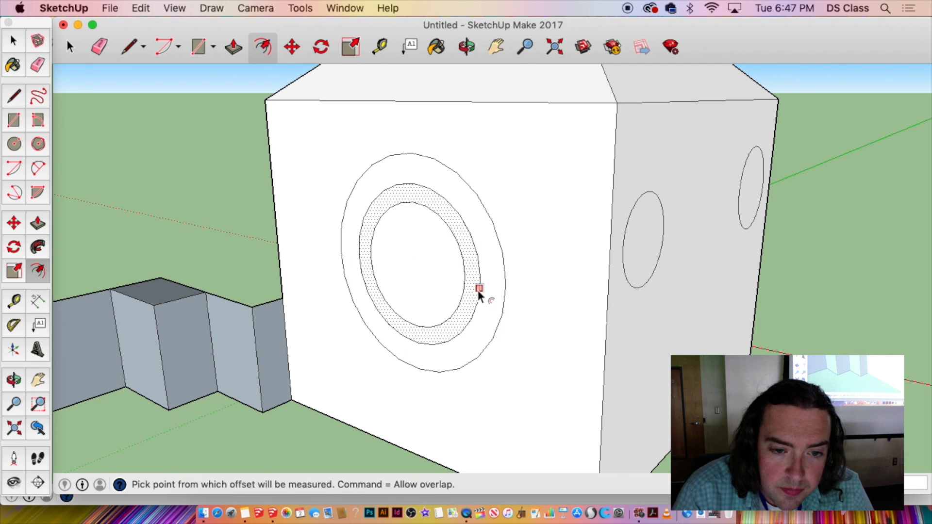
Select the wall face around the two small circles and offset its outline slightly inward.
key("space")
scroll(534, 299, "down", 3)
middle_click_drag(610, 306, 650, 287)
left_click(625, 270)
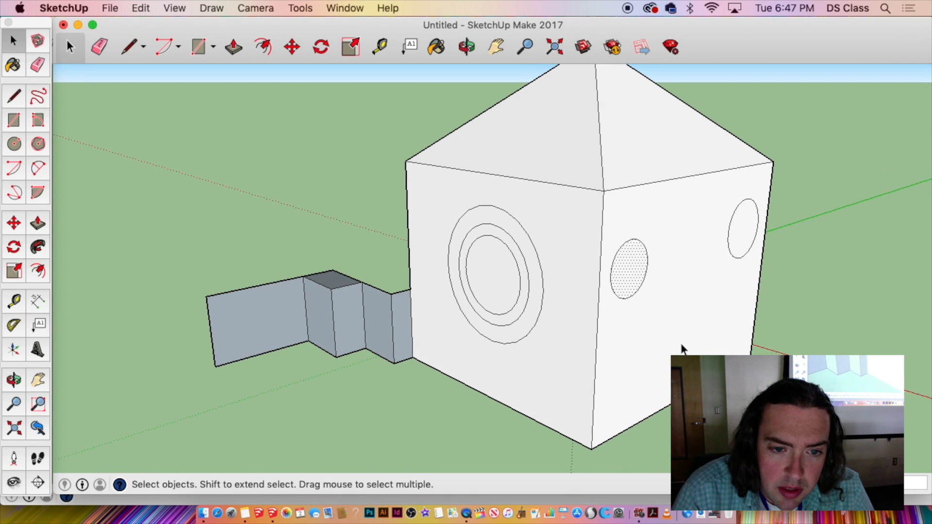
middle_click_drag(682, 349, 650, 348)
left_click(646, 347)
scroll(531, 335, "down", 2)
middle_click_drag(532, 335, 240, 233)
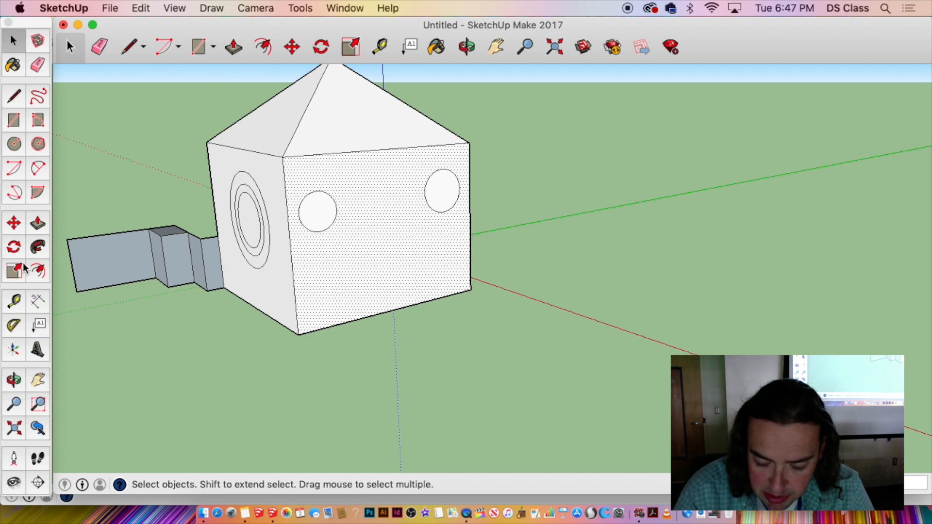
left_click(38, 271)
left_click(292, 273)
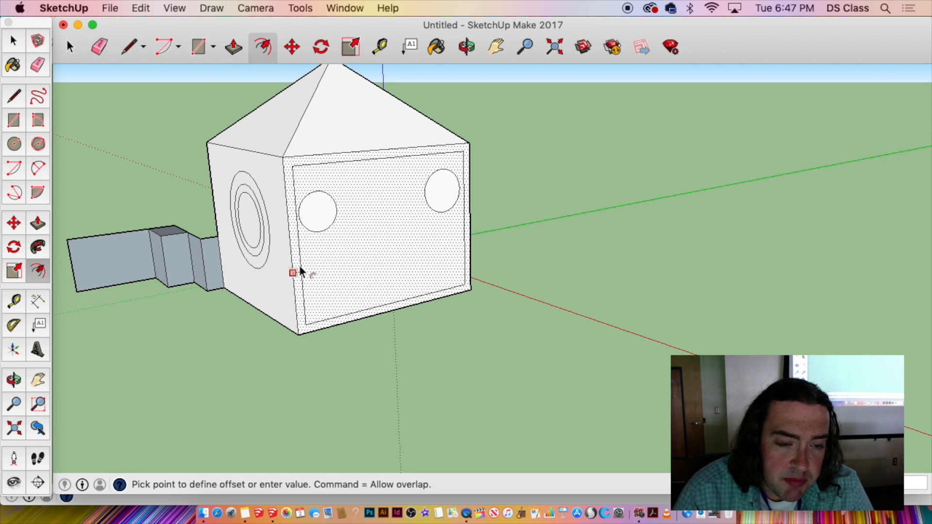
Try drawing four overlapping rectangles in the open area beyond the house.
middle_click_drag(299, 270, 500, 424)
key("r")
left_click(497, 421)
left_click(663, 322)
left_click(606, 373)
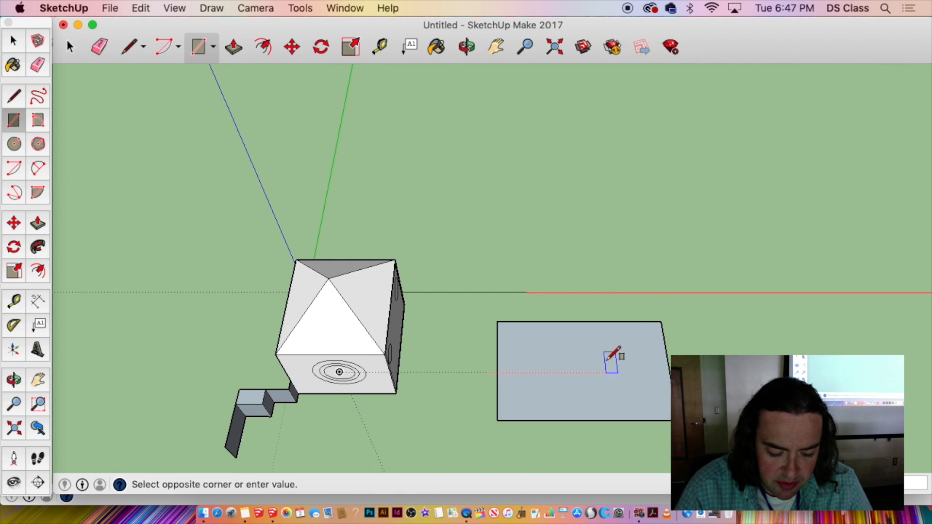
left_click(679, 263)
left_click(611, 303)
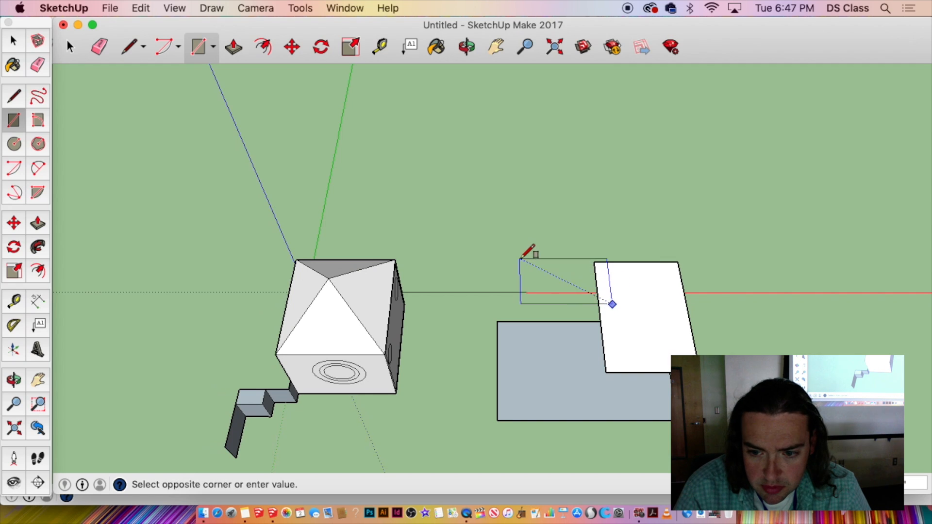
left_click(520, 259)
left_click(557, 219)
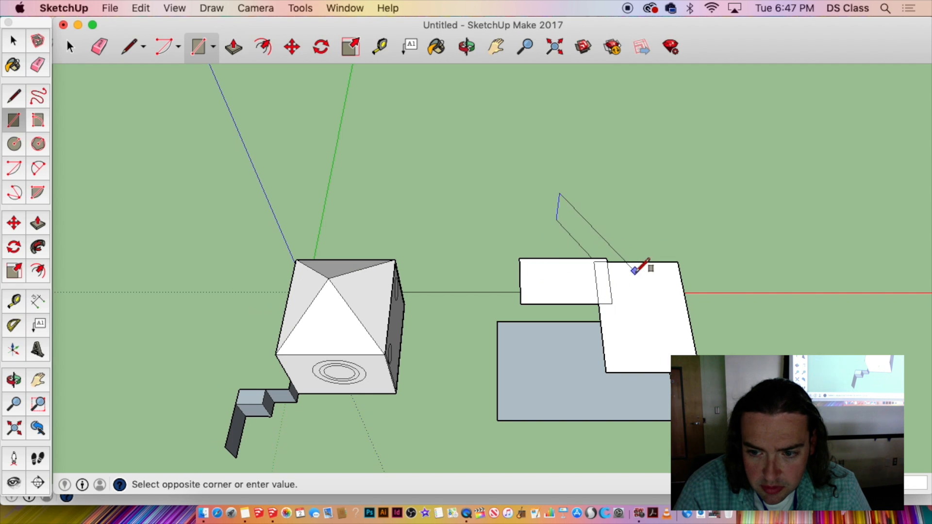
left_click(727, 281)
middle_click_drag(708, 283, 264, 81)
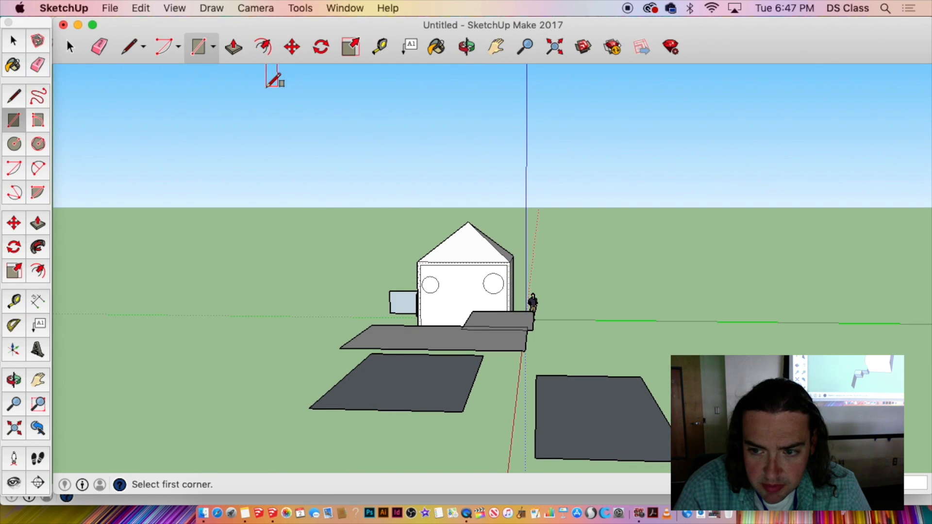
Undo the last four rectangles.
key("super+z")
key("super+z")
key("super+z")
key("super+z")
Draw three overlapping rectangles flat on the ground beside the house, viewed from above.
middle_click_drag(532, 311, 337, 386)
left_click(334, 390)
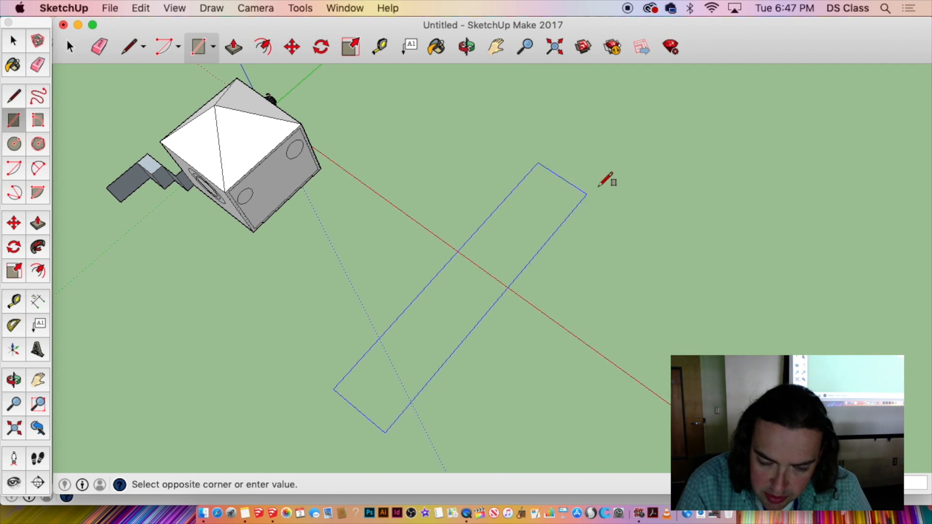
left_click(696, 189)
left_click(416, 178)
left_click(528, 344)
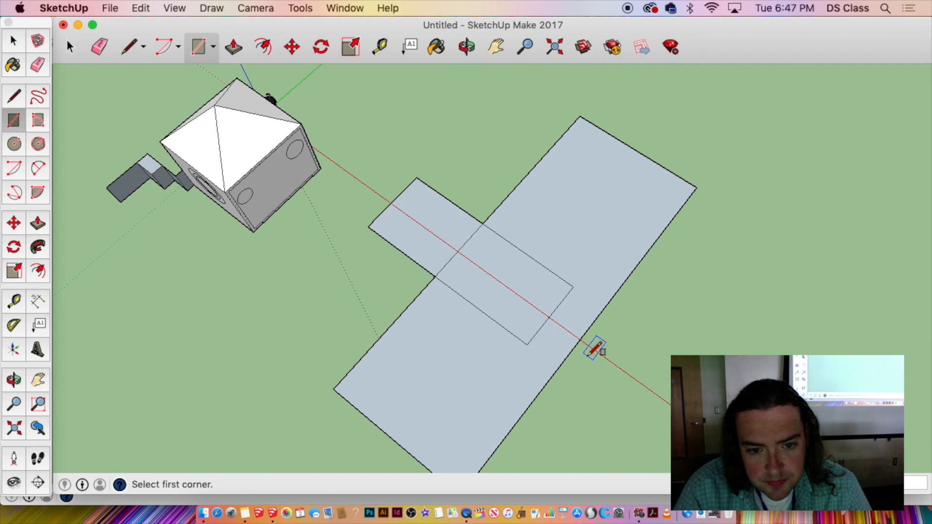
left_click(629, 368)
left_click(601, 173)
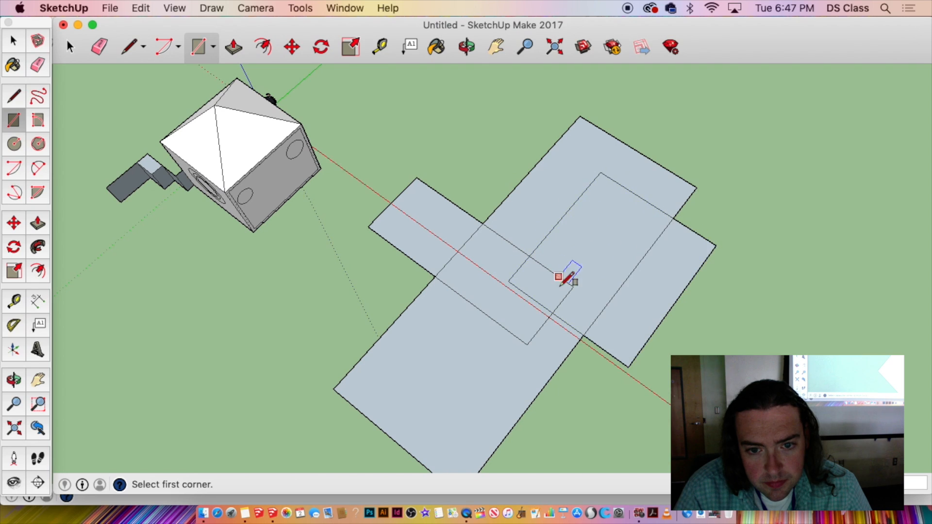
Erase the interior edges where the ground rectangles overlap, merging them into a single floor shape.
scroll(566, 279, "down", 3)
key("e")
mouse_move(552, 294)
left_mouse_down()
mouse_move(563, 302)
mouse_move(511, 279)
left_mouse_up()
mouse_move(600, 290)
left_mouse_down()
mouse_move(625, 229)
mouse_move(583, 258)
left_mouse_up()
Select the merged floor shape and try offsetting its outline inward.
key("space")
left_click(561, 293)
scroll(534, 289, "up", 3)
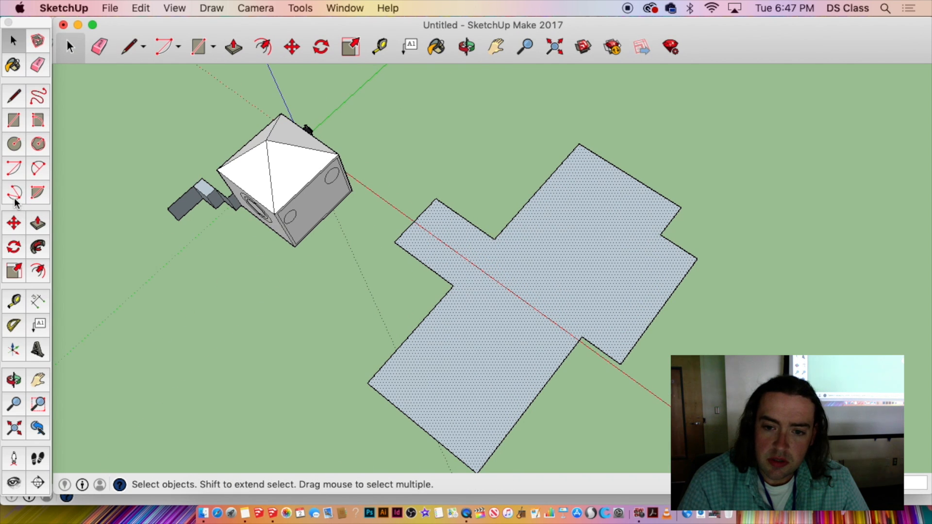
left_click(43, 270)
left_click(531, 215)
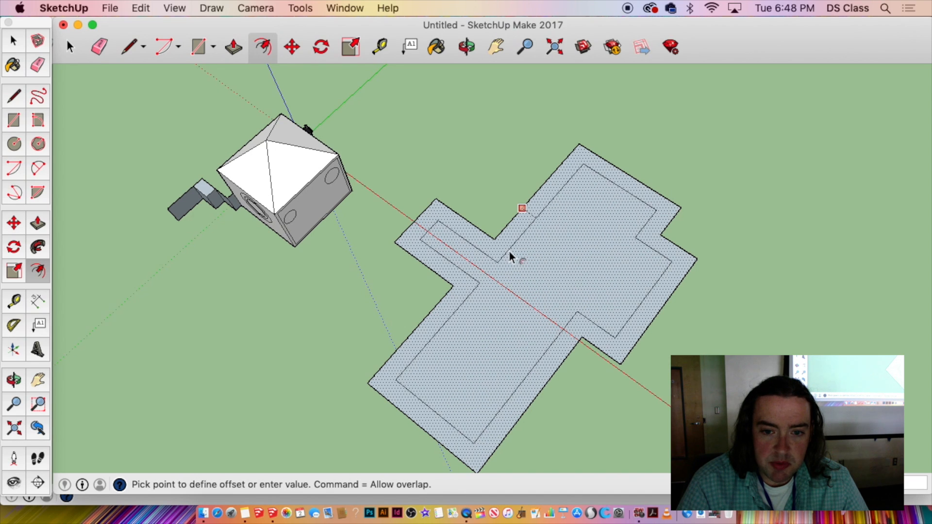
key("space")
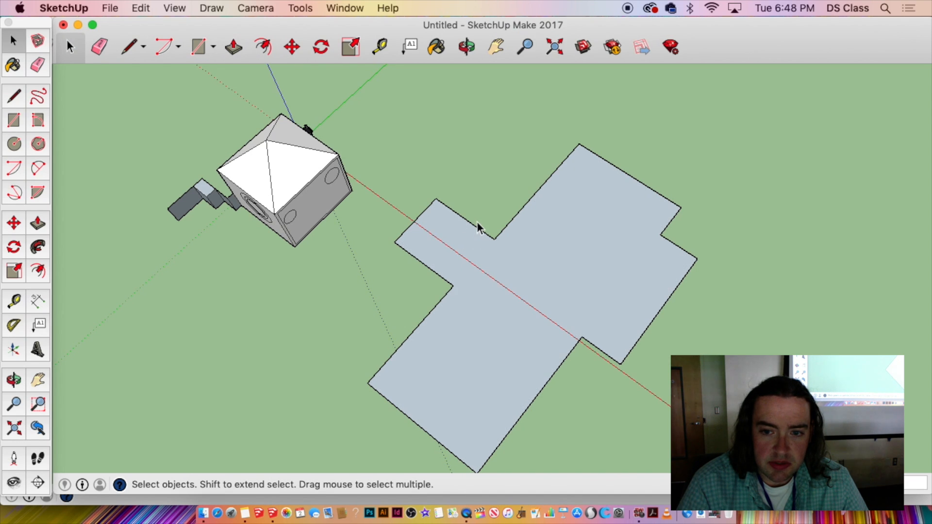
Draw a small rectangle on the edge of the floor shape's narrow arm and erase its outer edge to leave a notch.
scroll(475, 230, "up", 3)
key("r")
left_click(440, 200)
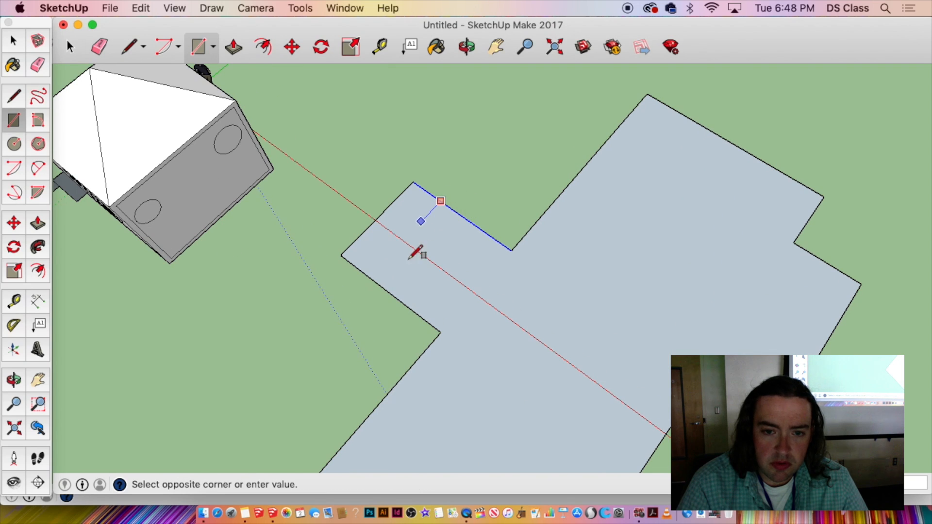
left_click(459, 281)
key("space")
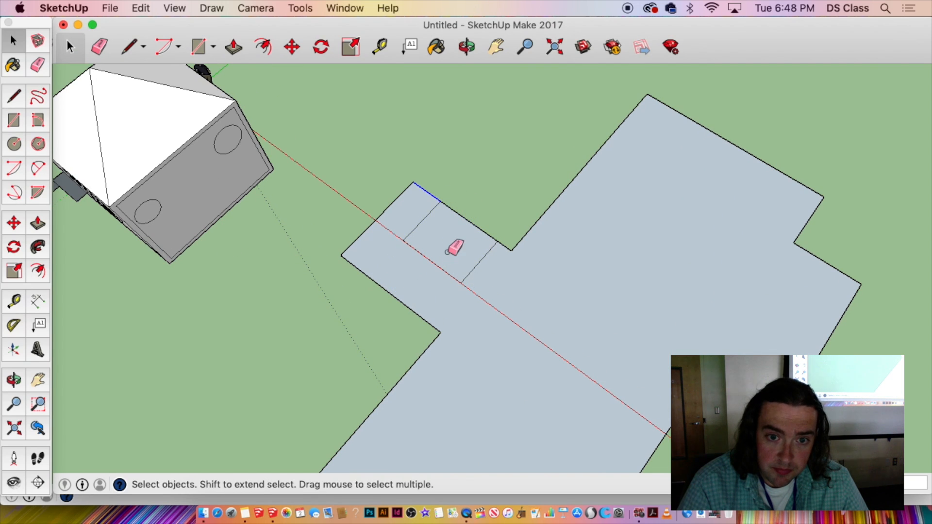
key("e")
left_click(481, 227)
Select the notched floor shape and offset its outline inward.
scroll(481, 228, "down", 3)
key("space")
left_click(521, 286)
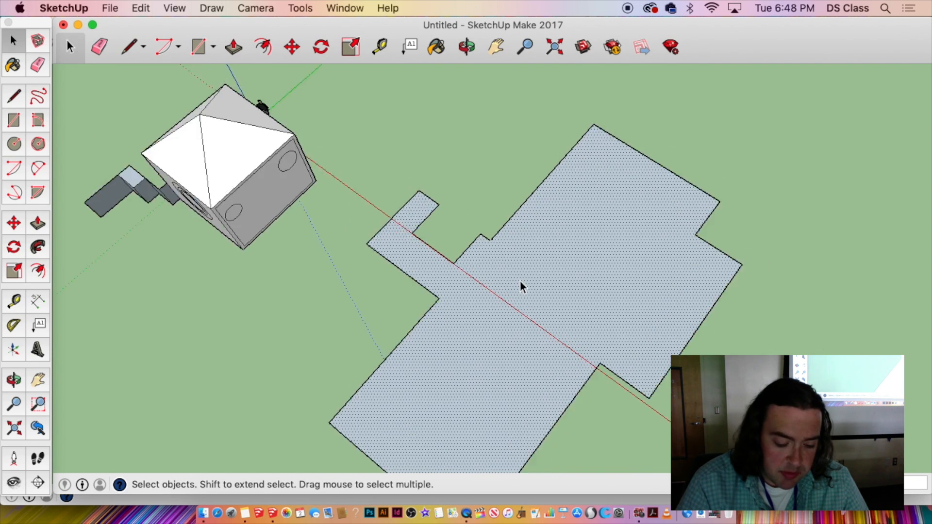
scroll(521, 287, "up", 2)
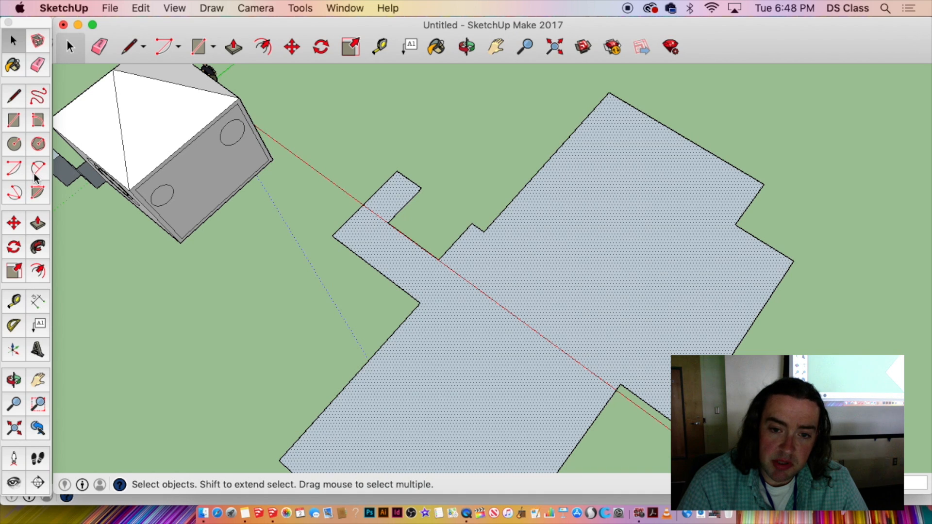
left_click(40, 273)
left_click(407, 322)
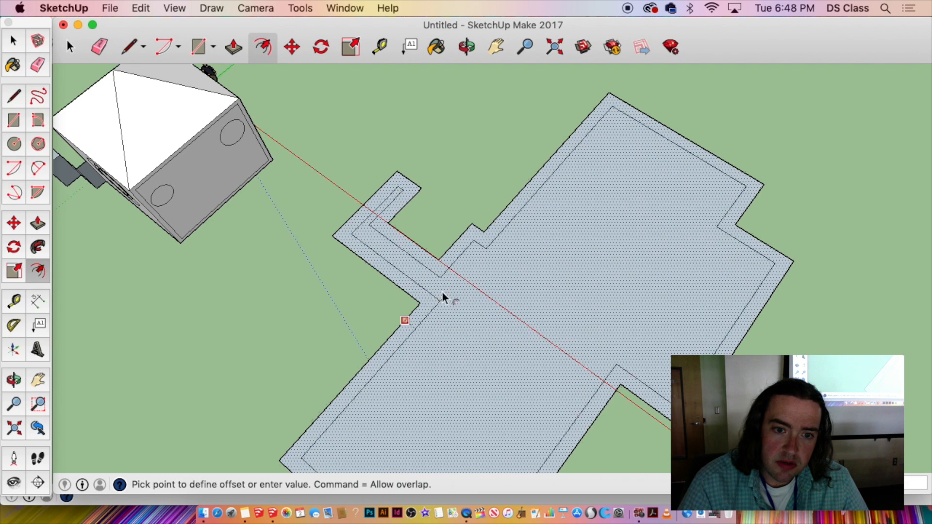
Offset the flat floor plan's outline several times, both outward and inward, ending with a wide outer border.
scroll(349, 165, "down", 3)
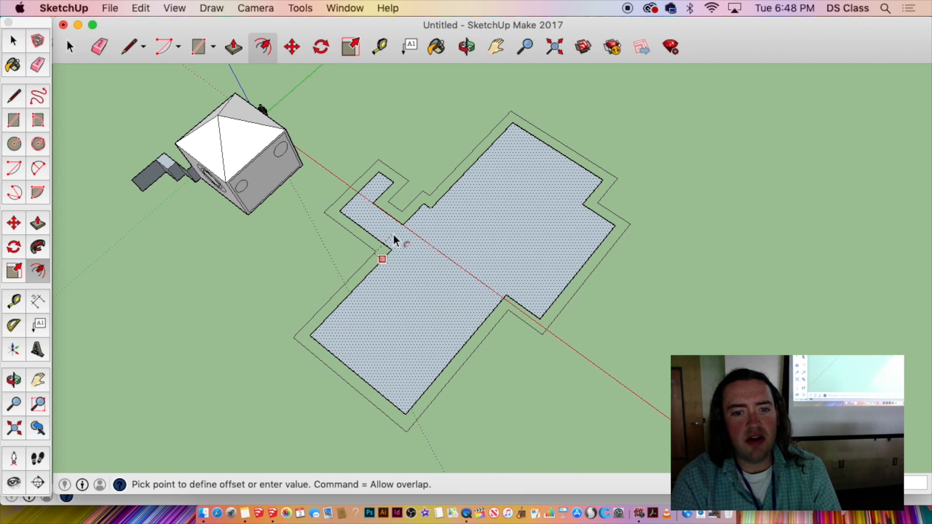
left_click(397, 235)
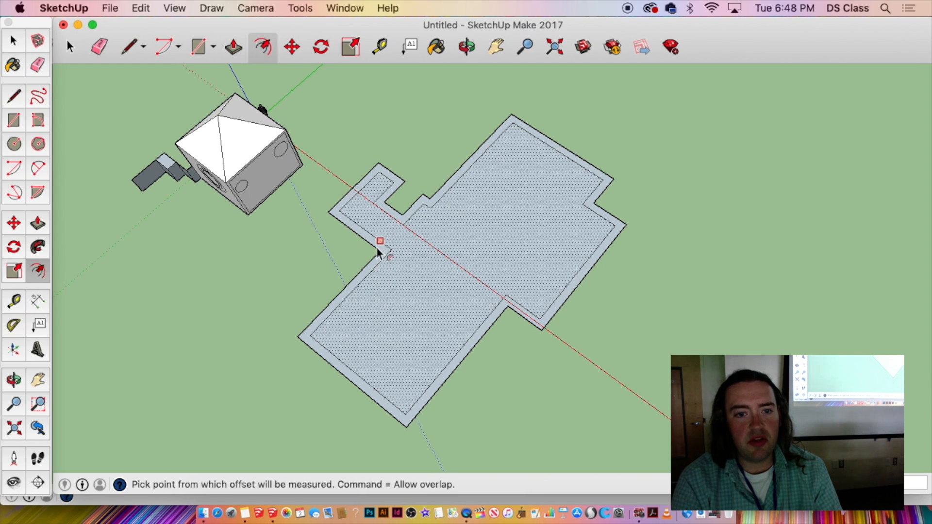
left_click(377, 252)
left_click(389, 253)
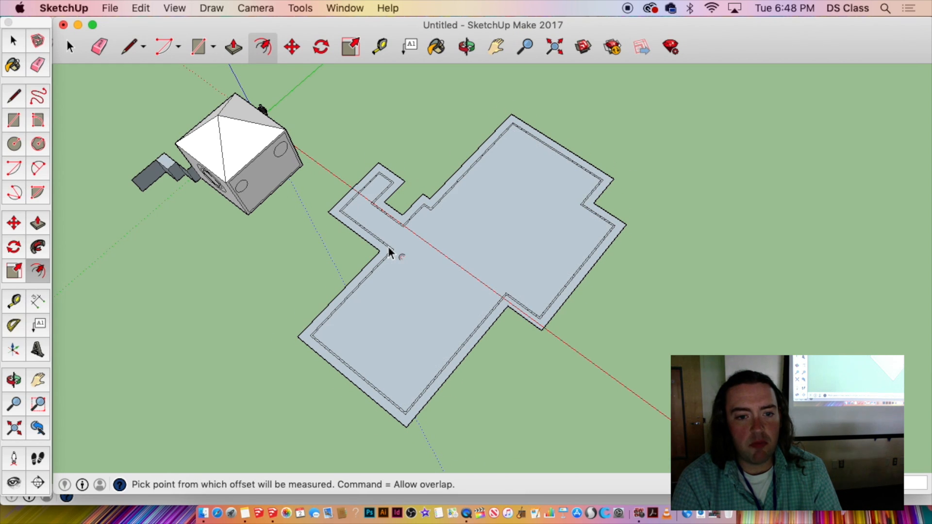
left_click(385, 249)
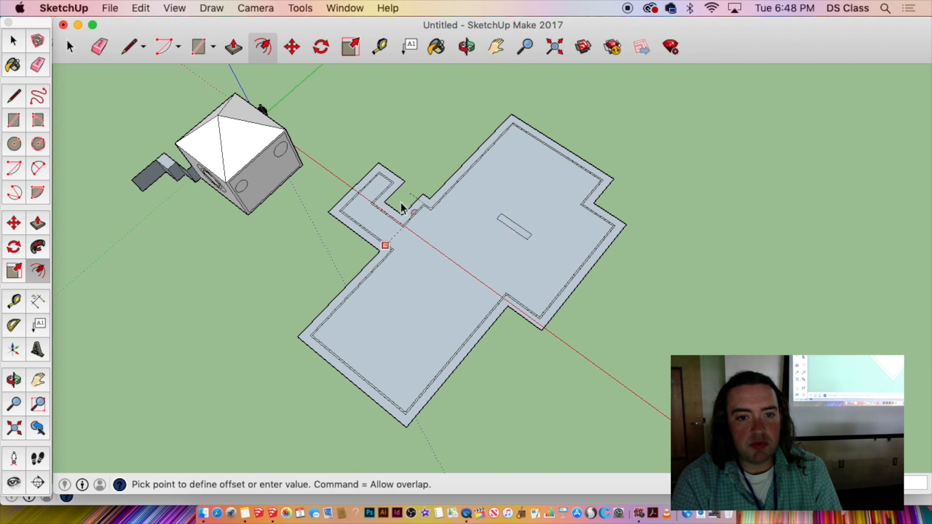
left_click(286, 247)
scroll(526, 302, "down", 5)
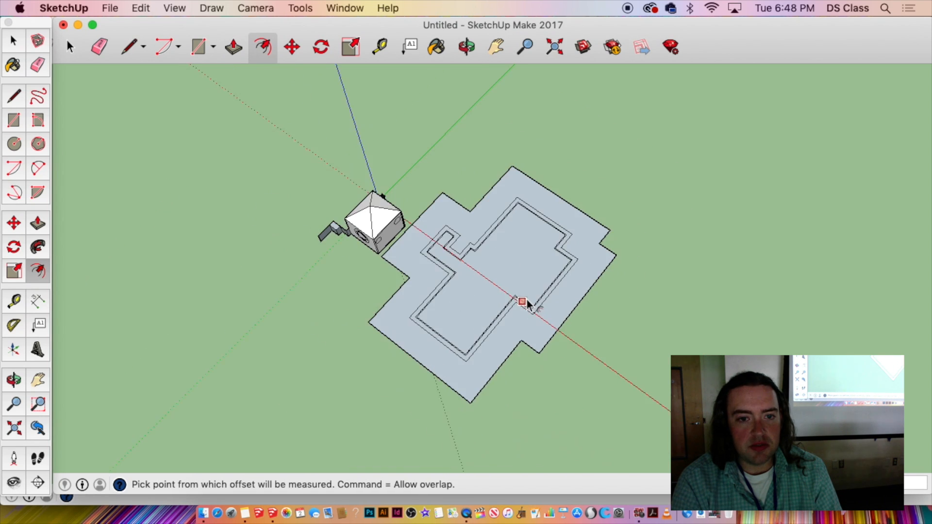
Delete the entire offset floor plan beside the house, including all its connected edges and faces.
middle_click_drag(525, 300, 112, 126)
scroll(593, 262, "up", 5)
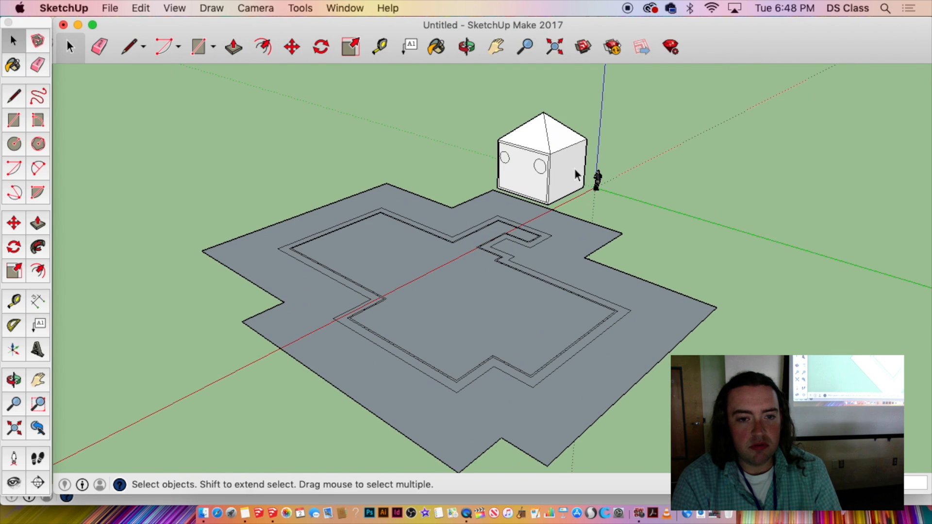
middle_click_drag(561, 189, 318, 280)
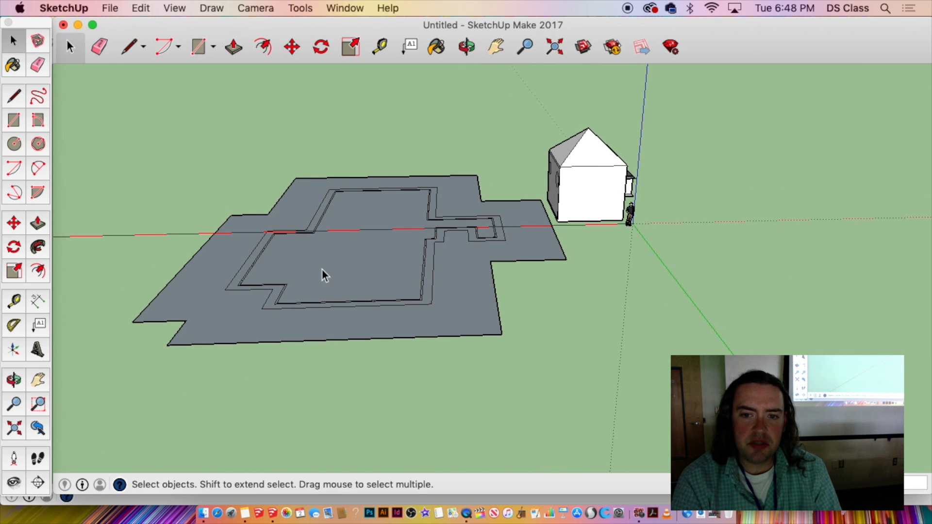
double_click(314, 313)
triple_click(315, 309)
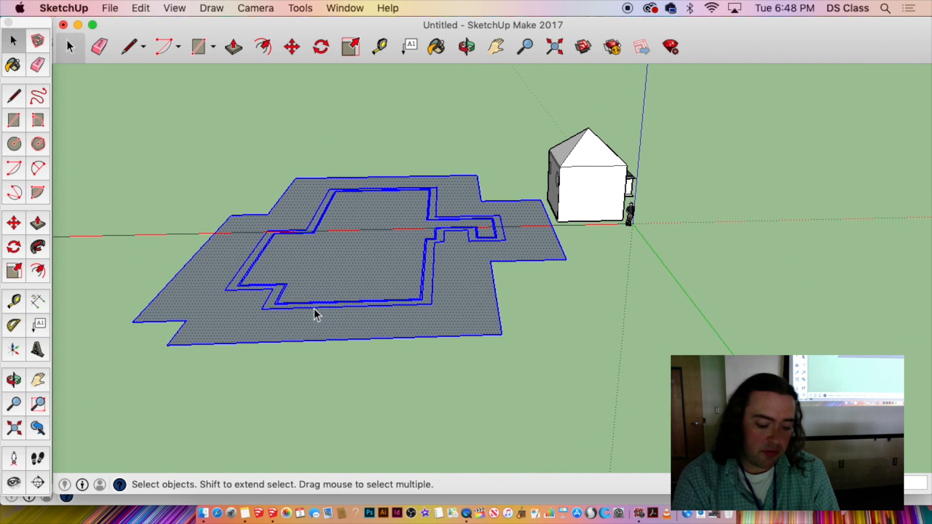
left_click(315, 308)
triple_click(316, 309)
key("Delete")
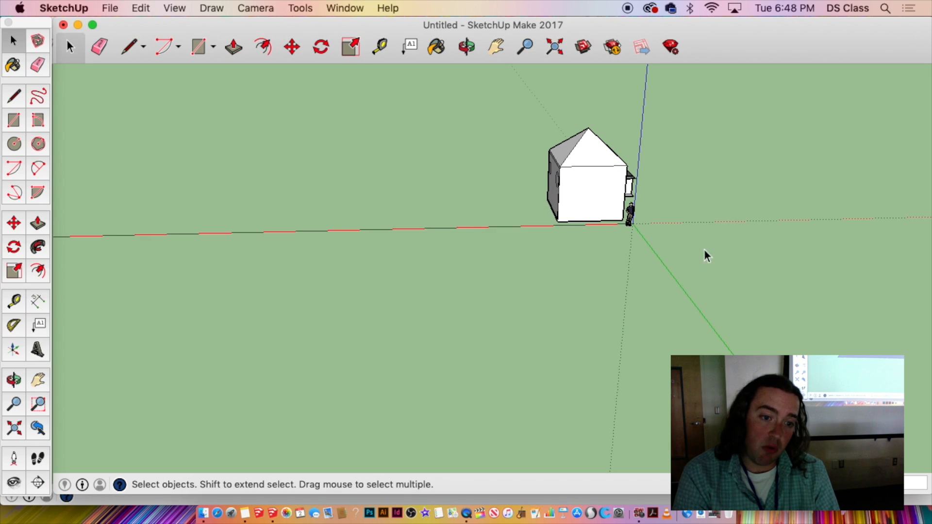
Delete the stepped shape at the front of the house with all its connected geometry.
middle_click_drag(704, 255, 427, 272)
scroll(527, 197, "up", 5)
triple_click(535, 322)
key("Delete")
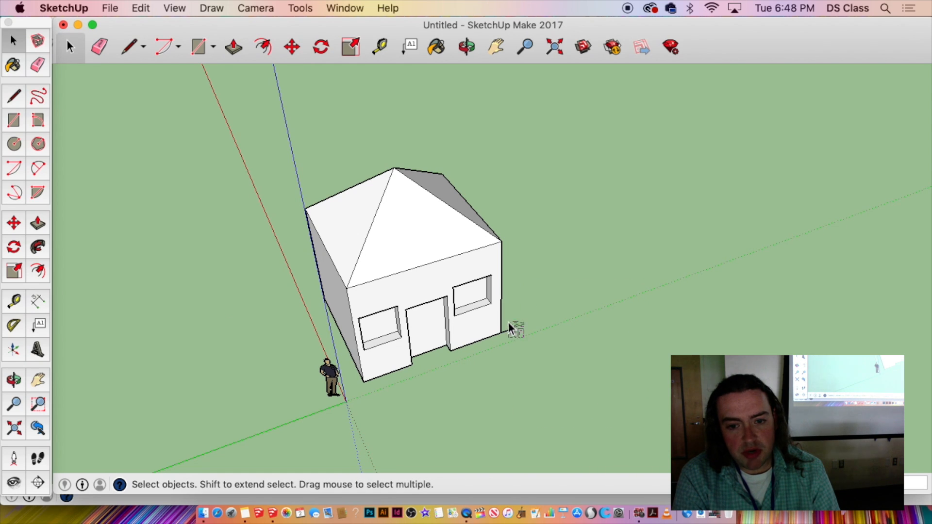
Draw a small rectangle on the ground against the base of the house's blank side wall.
middle_click_drag(562, 351, 161, 316)
middle_click_drag(473, 287, 393, 285)
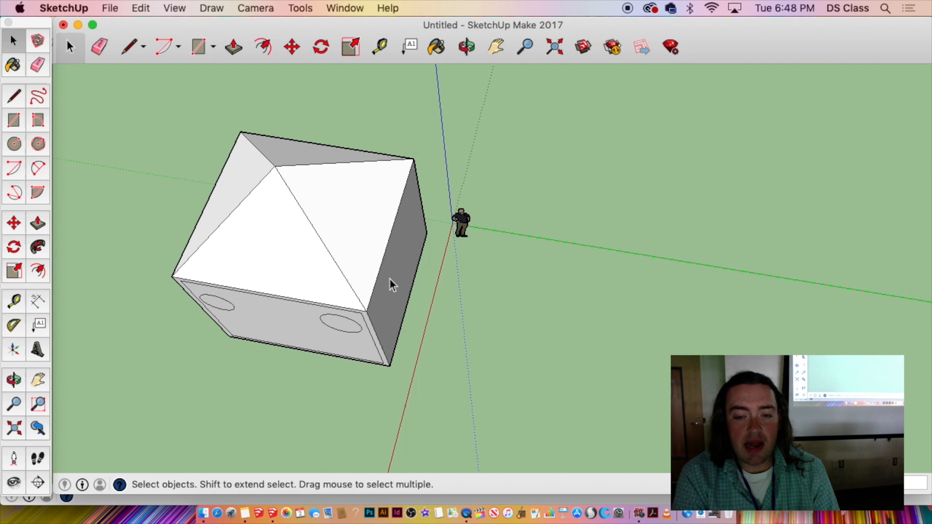
key("r")
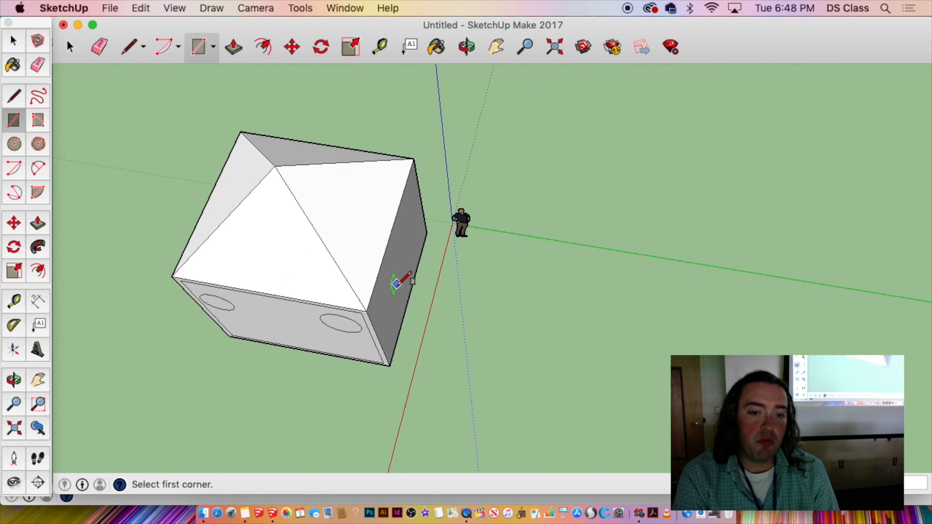
middle_click_drag(481, 283, 510, 308)
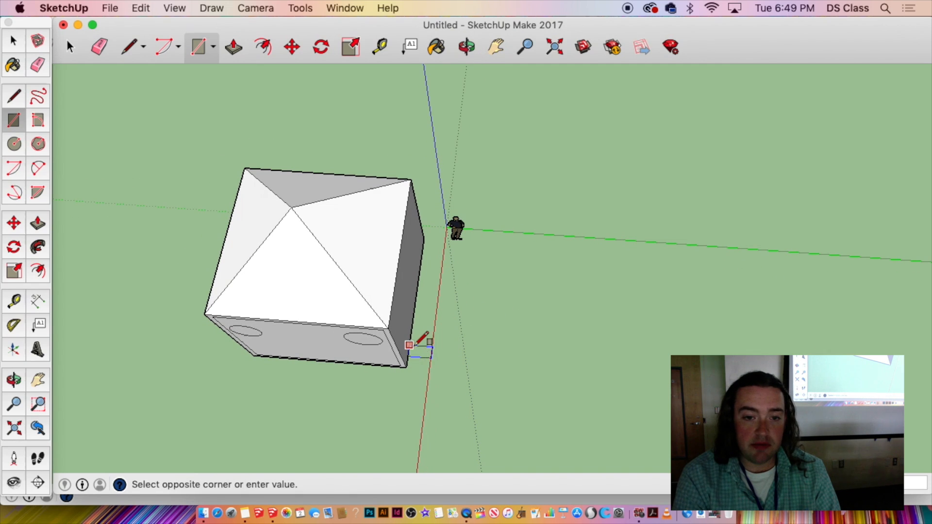
left_click(440, 295)
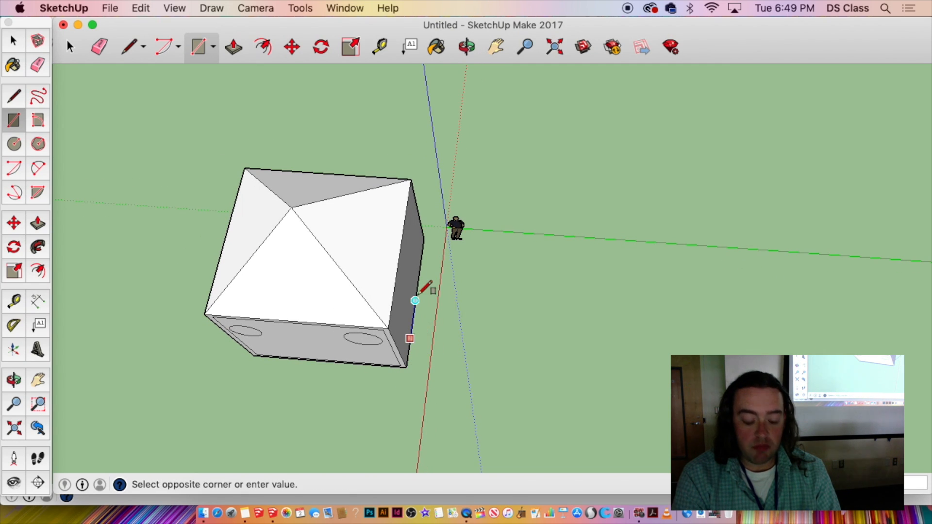
left_click(458, 292)
key("space")
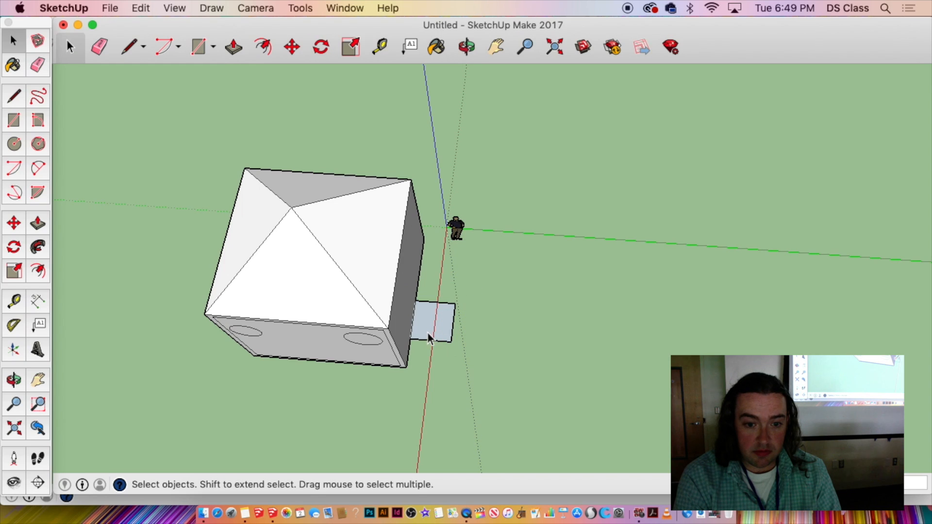
Push/Pull the small ground rectangle straight up past the roof to form a chimney block.
key("p")
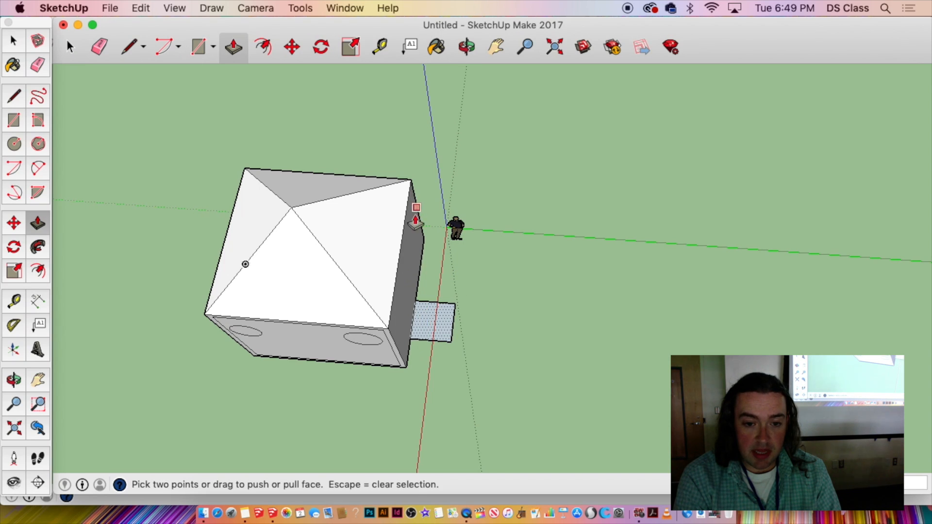
left_click(422, 320)
left_click(402, 176)
key("space")
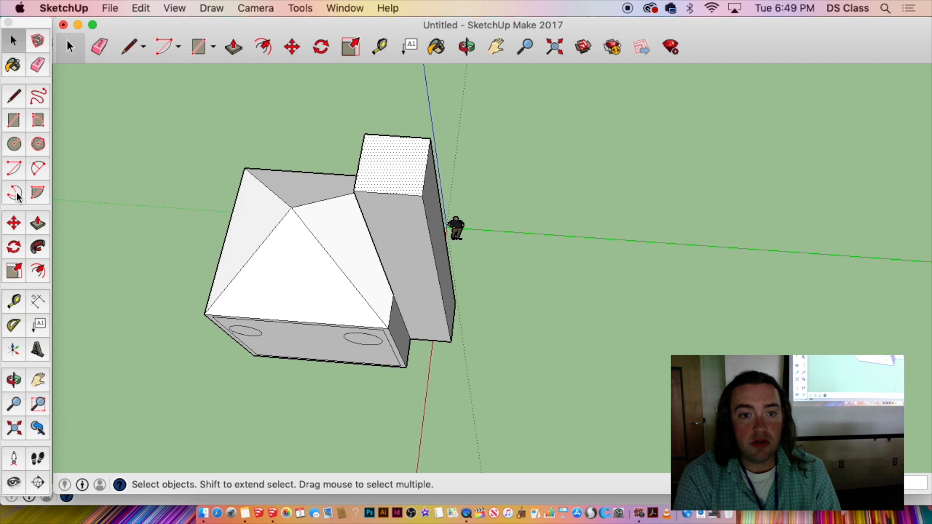
Offset the chimney's top face slightly inward to outline its opening.
left_click(38, 271)
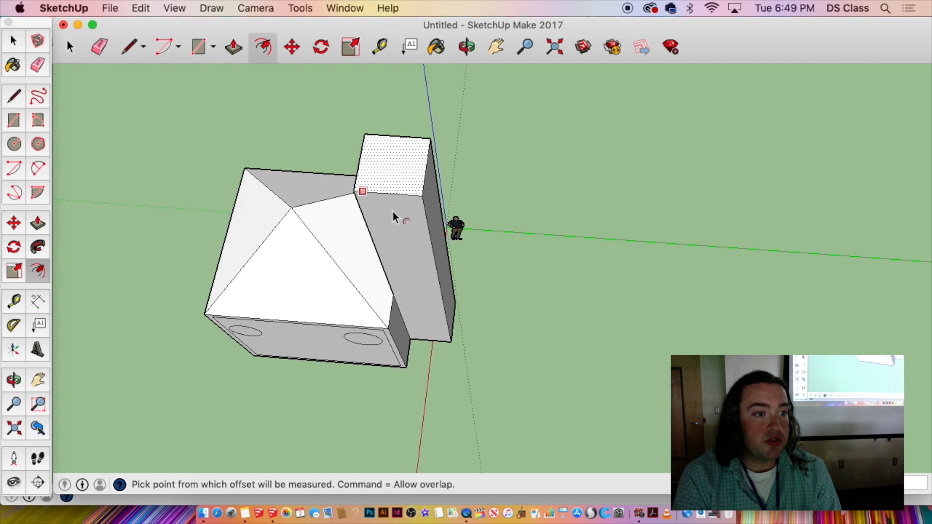
left_click(408, 197)
left_click(407, 190)
key("space")
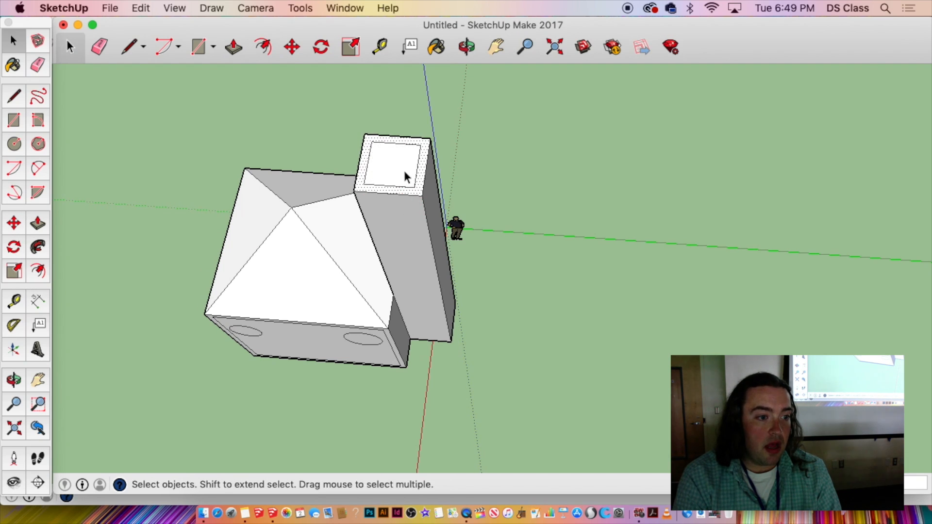
Push the chimney's inner top face down to the base of the house to hollow out the chimney.
key("p")
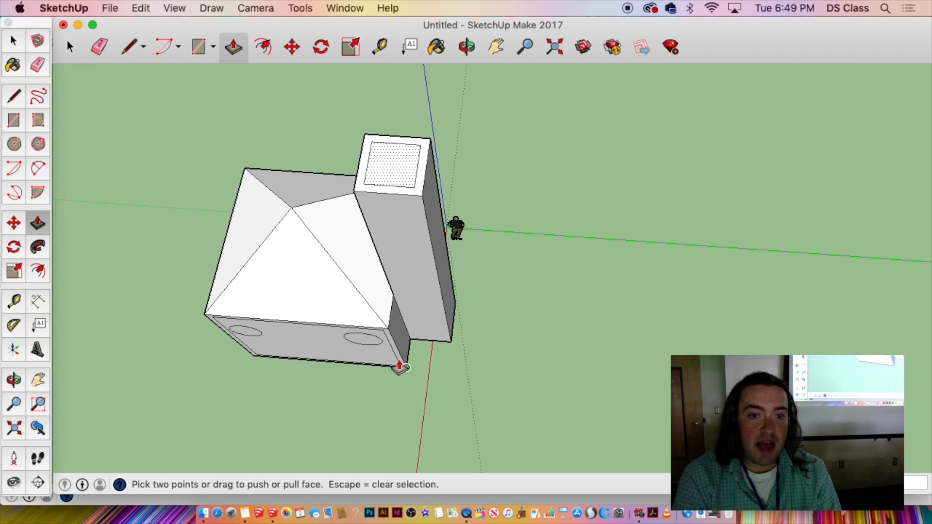
left_click(385, 174)
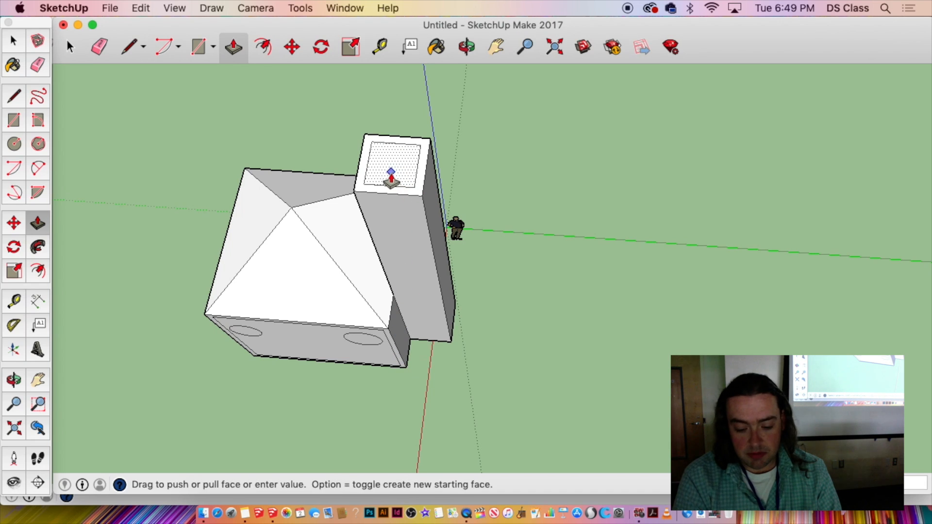
left_click(407, 368)
middle_click_drag(575, 252, 145, 13)
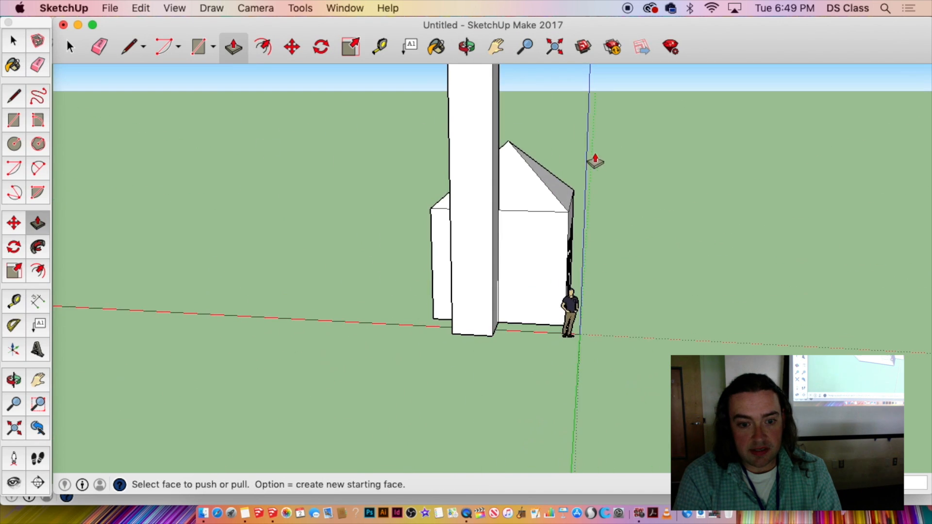
middle_click_drag(595, 158, 461, 408)
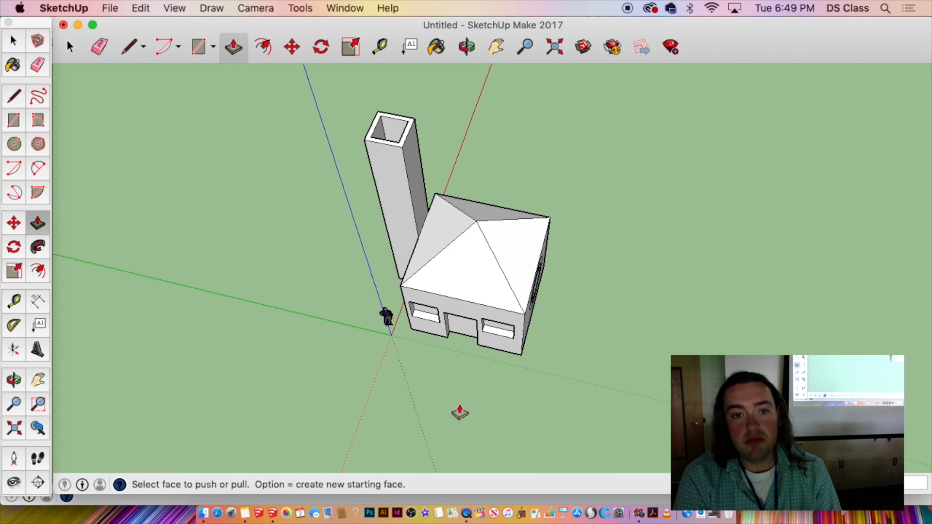
Push the chimney's rim face down to shorten the chimney while keeping it above the roof.
scroll(407, 302, "up", 5)
key("space")
middle_click_drag(400, 160, 376, 327, "shift")
scroll(379, 318, "down", 3)
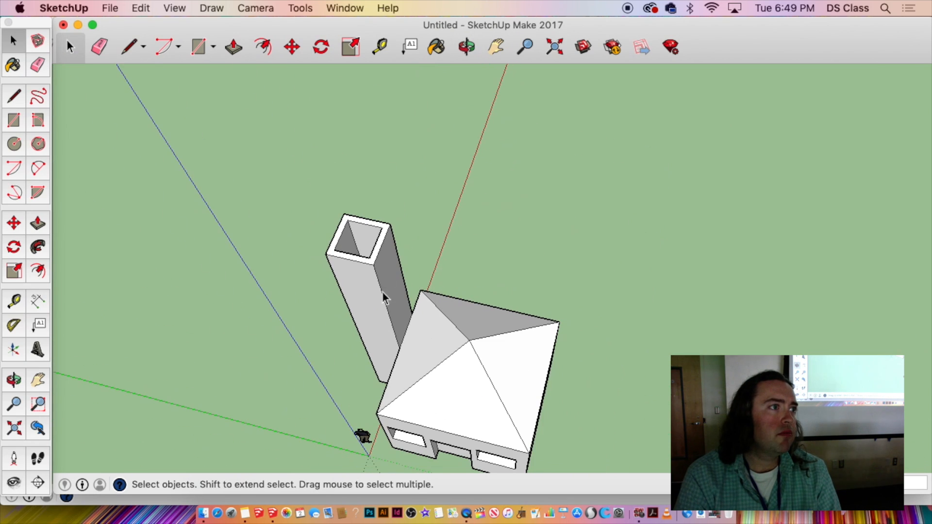
scroll(380, 249, "up", 3)
left_click(384, 250)
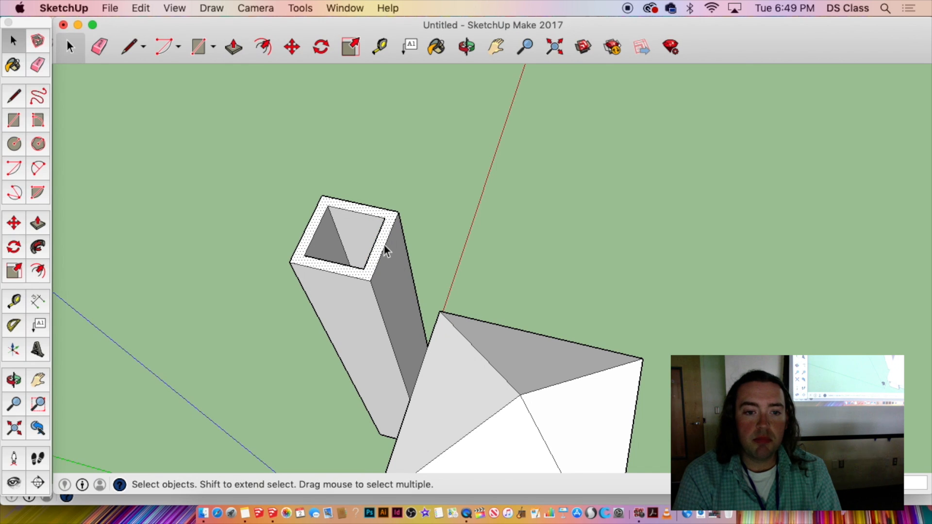
key("p")
left_click_drag(362, 262, 406, 347)
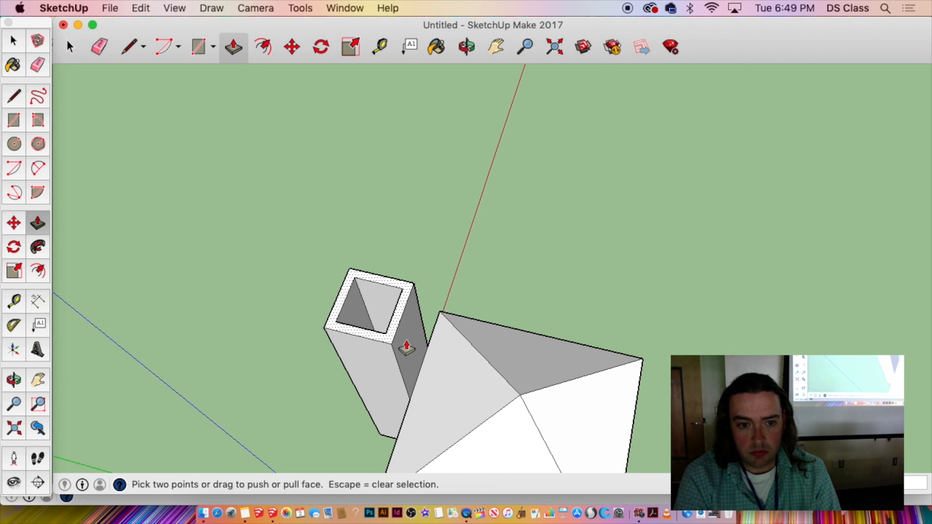
middle_click_drag(473, 305, 541, 165)
key("space")
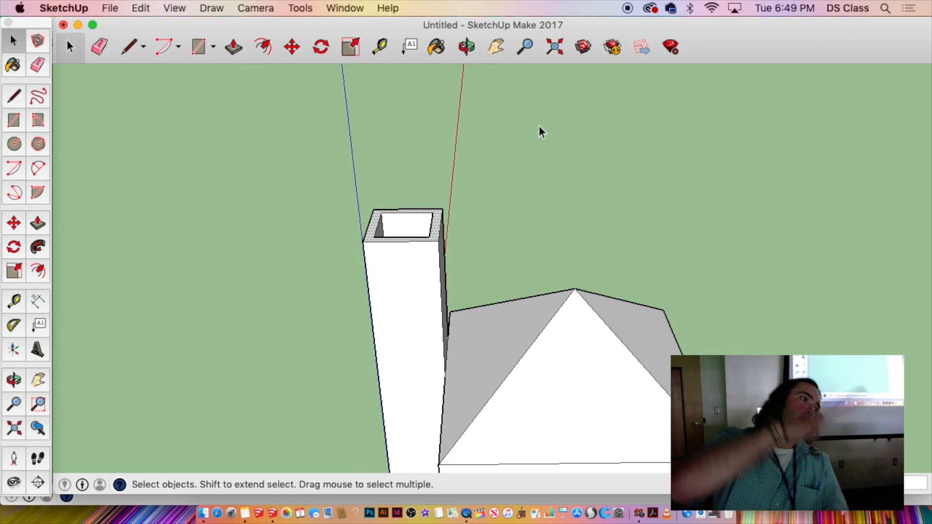
Try to Push/Pull the front roof slope outward and undo the extrusion.
middle_click_drag(597, 396, 362, 351)
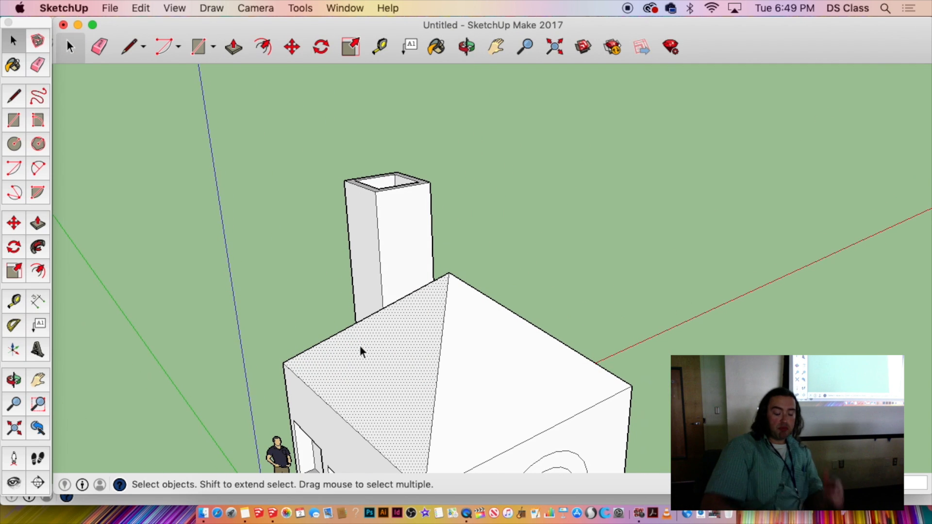
key("p")
left_click(379, 437)
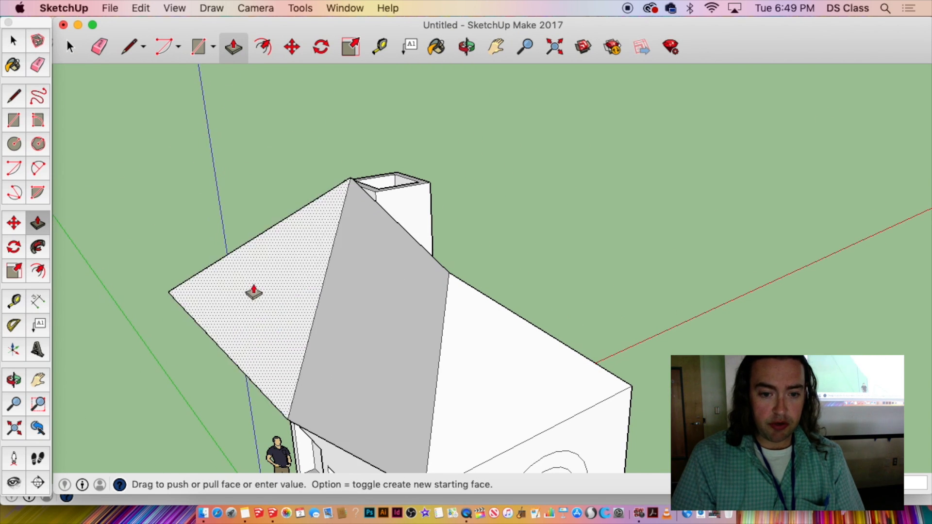
key("space")
key("super+z")
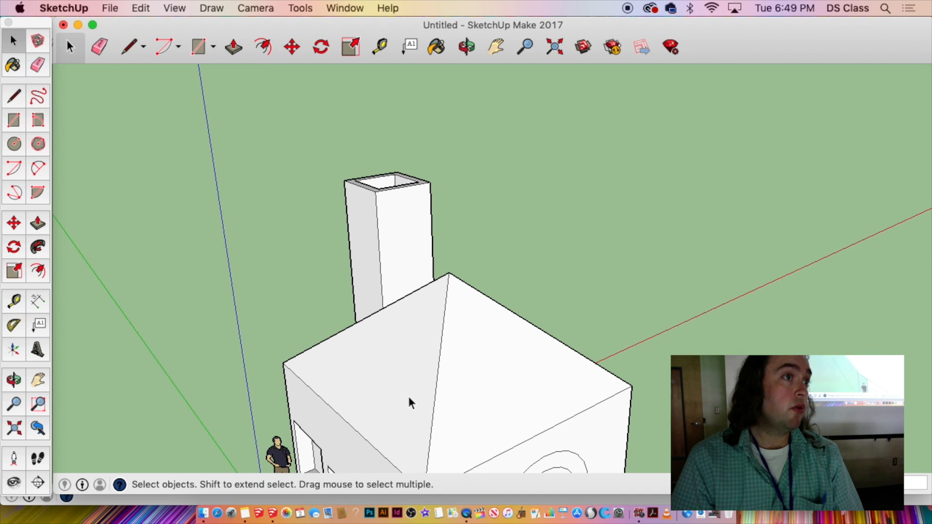
scroll(407, 394, "down", 4)
scroll(425, 429, "down", 1)
middle_click_drag(424, 429, 330, 228, "shift")
middle_click_drag(351, 301, 429, 392)
scroll(463, 432, "down", 2)
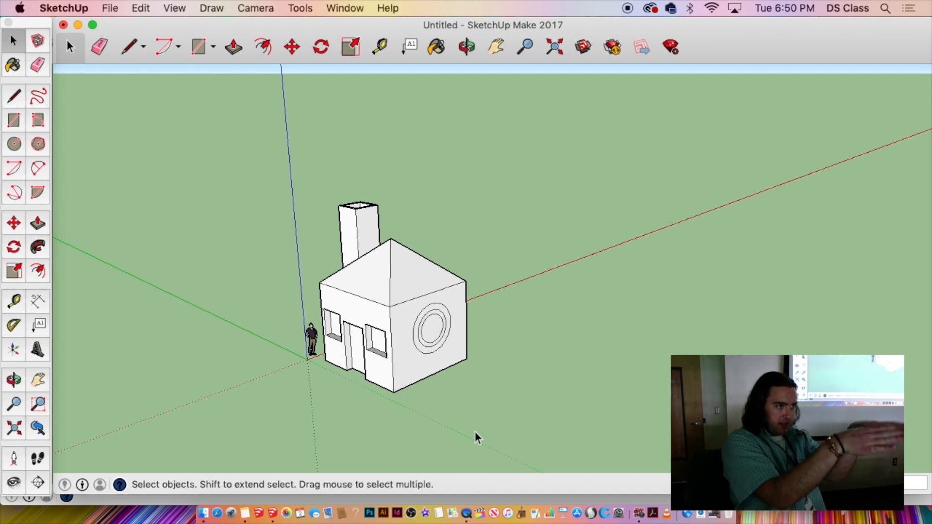
key("t")
left_click(513, 398)
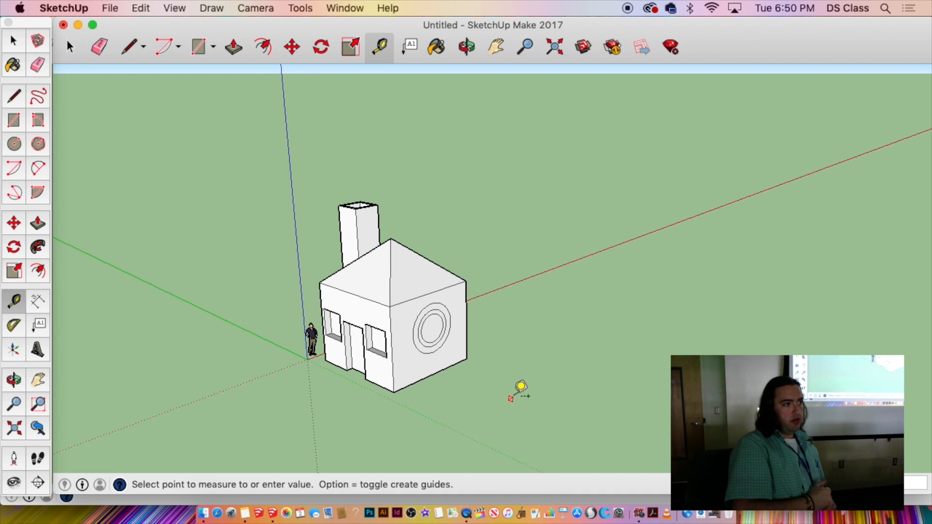
key("space")
Draw a large rectangle on the ground beside the house and a smaller one from its far corner to near its center.
key("r")
left_click(479, 434)
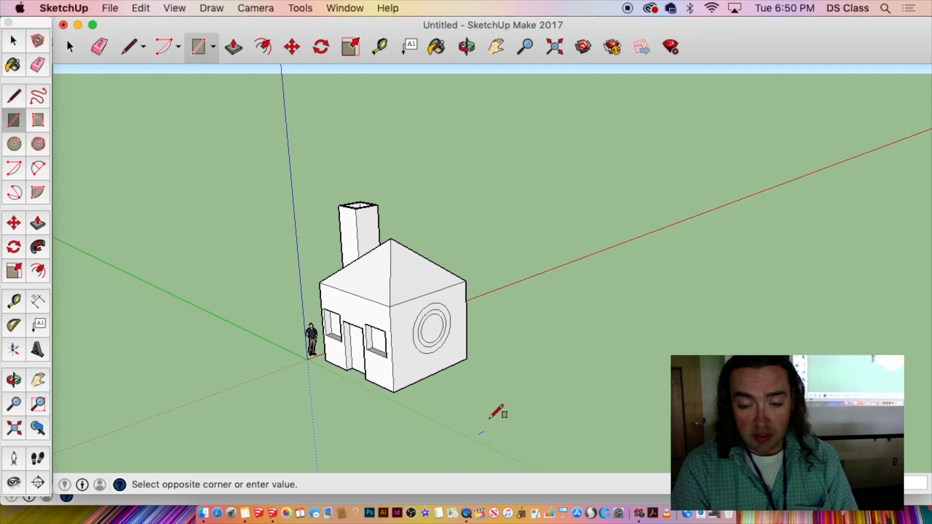
left_click(769, 375)
middle_click_drag(770, 375, 512, 295)
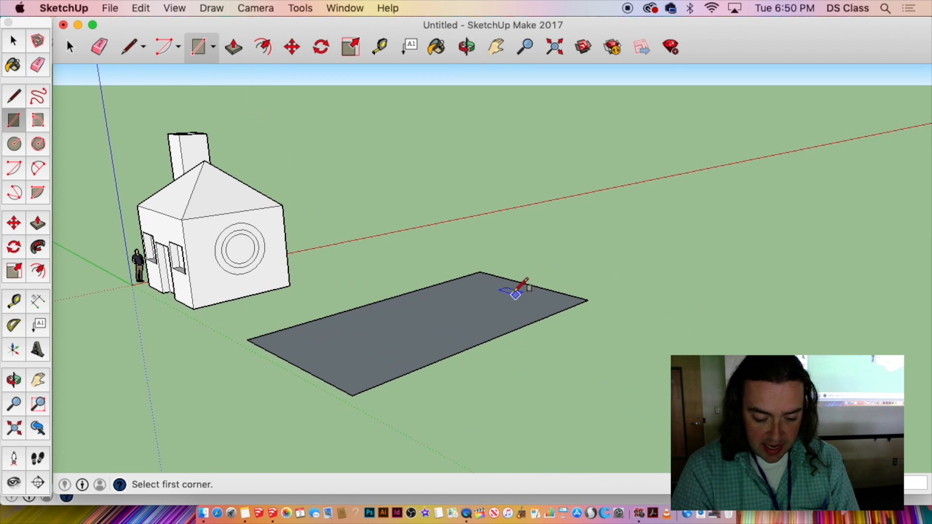
left_click(480, 273)
left_click(429, 322)
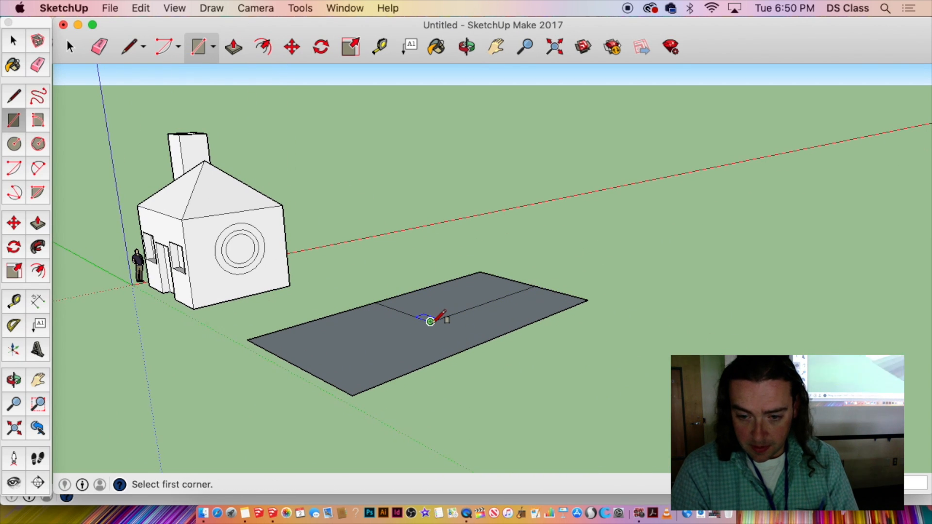
Draw a rectangle from the ground footprint's near corner to its center point, dividing the footprint into four quarters.
left_click(353, 394)
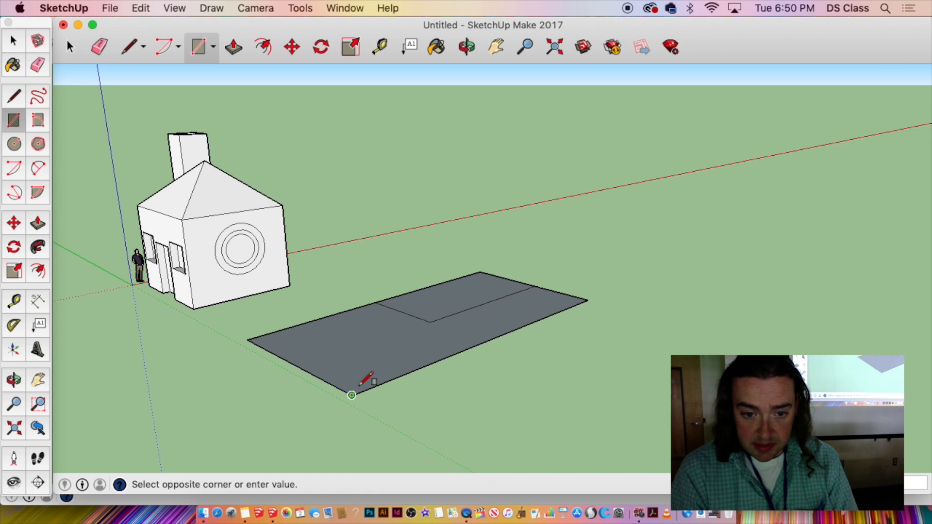
left_click(430, 322)
key("space")
middle_click_drag(430, 332, 547, 389)
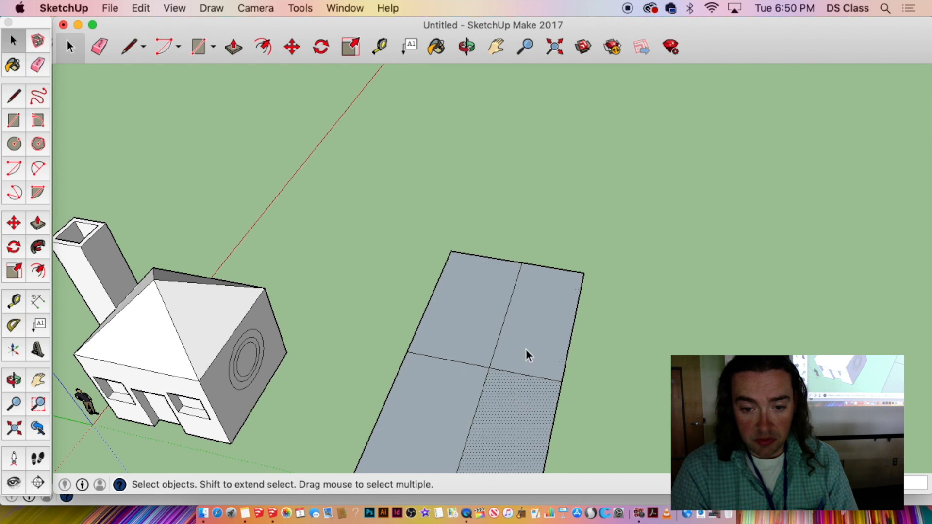
Select all four quarter faces of the footprint and move them together along the red axis.
left_click(472, 331)
key("p")
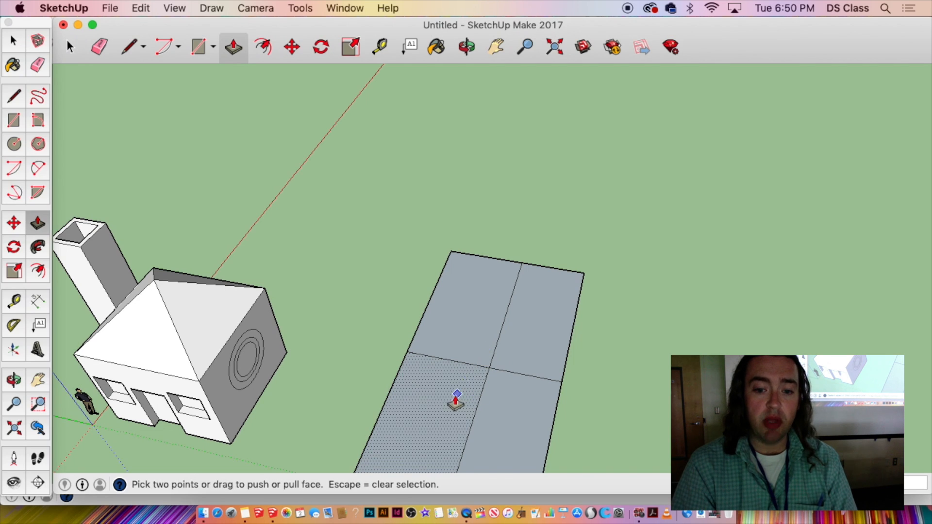
left_click_drag(455, 394, 477, 322)
key("space")
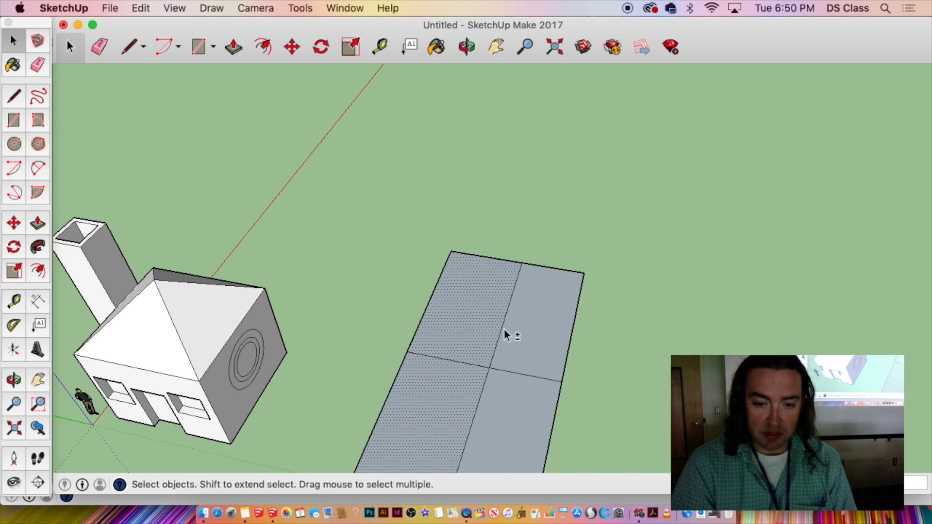
key("m")
left_click(508, 427)
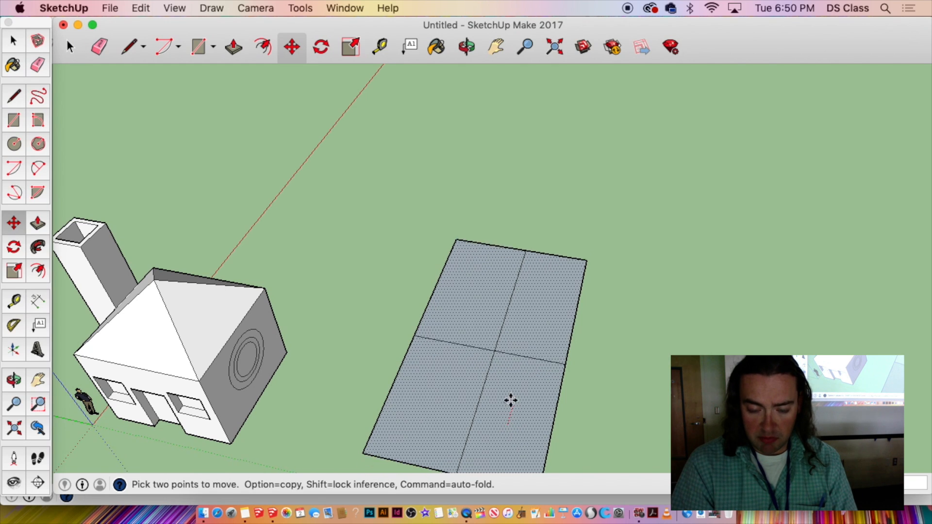
Push/Pull each of the footprint's four quarter faces upward to the same height to form a solid block.
key("p")
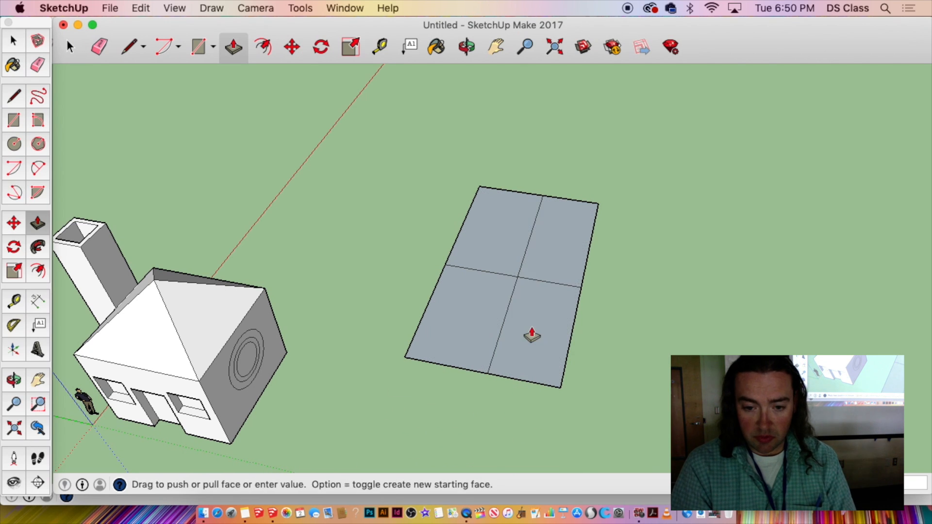
left_click_drag(529, 333, 588, 294)
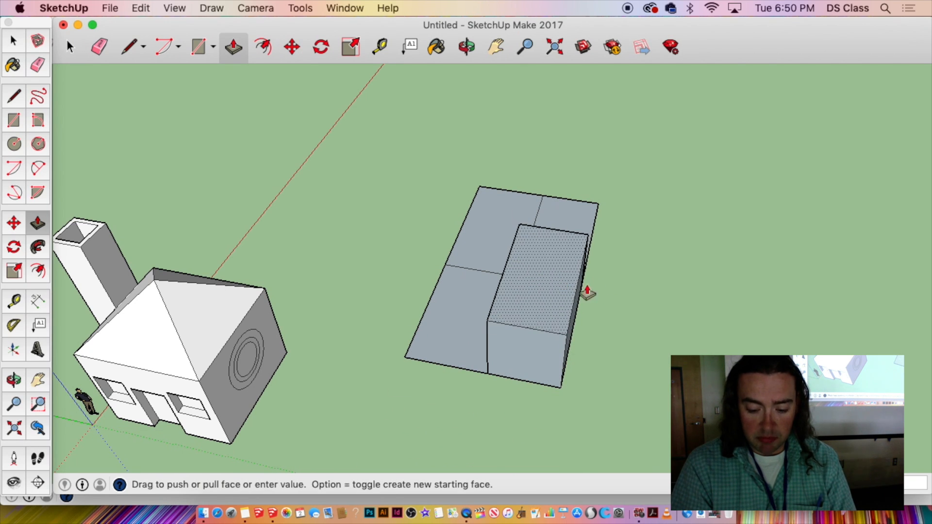
left_click_drag(465, 314, 579, 283)
left_click_drag(560, 216, 525, 262)
left_click_drag(501, 214, 554, 233)
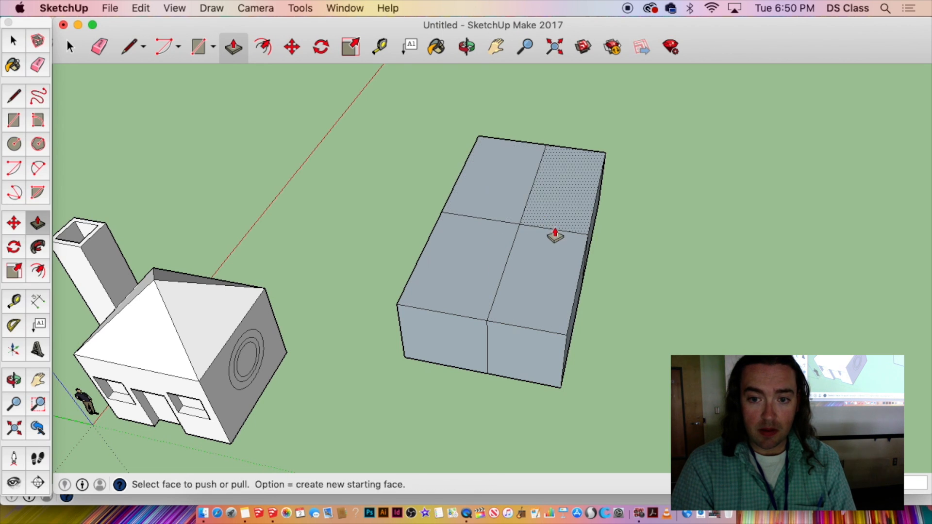
Undo the extrusions of all four quarters to return to the flat footprint.
middle_click_drag(554, 233, 200, 154)
key("super+z")
key("super+z")
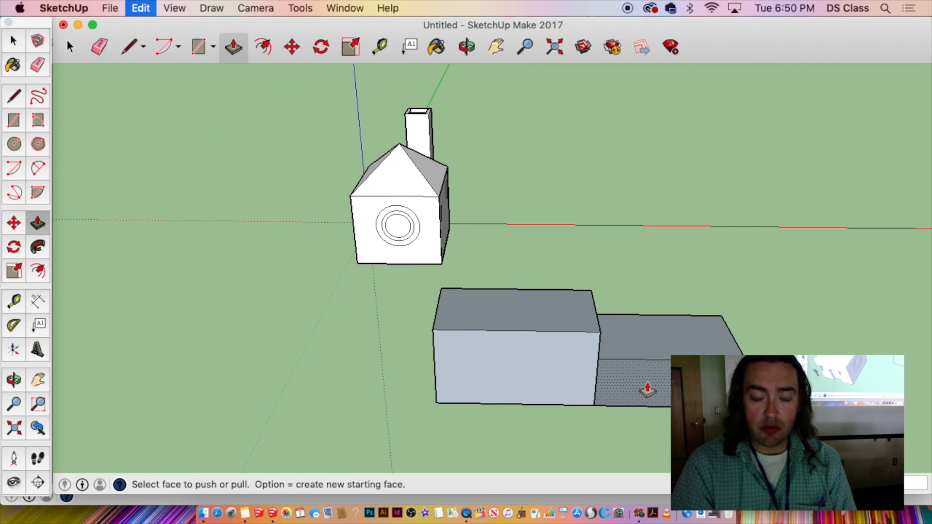
key("space")
middle_click_drag(613, 342, 269, 326)
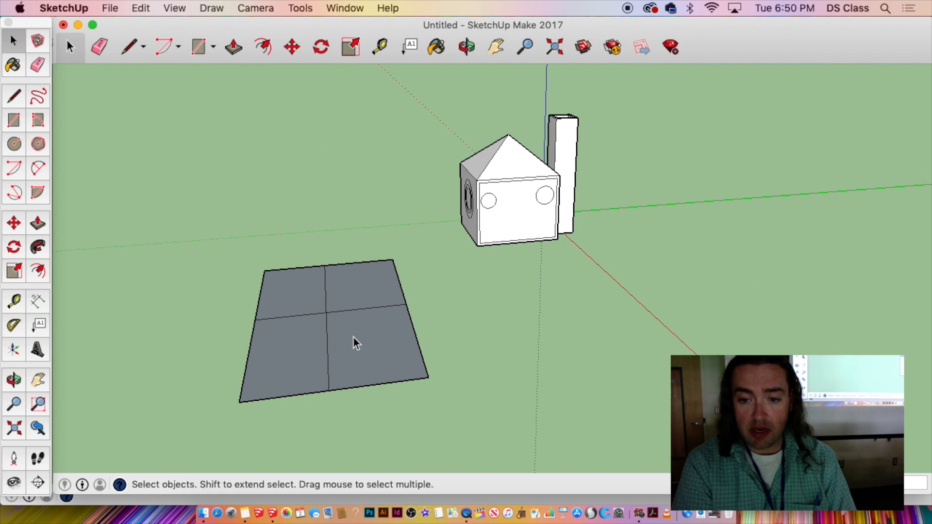
Erase the inner dividing lines of the footprint and undo the erasure.
key("e")
mouse_move(350, 333)
left_mouse_down()
mouse_move(325, 311)
mouse_move(331, 295)
left_mouse_up()
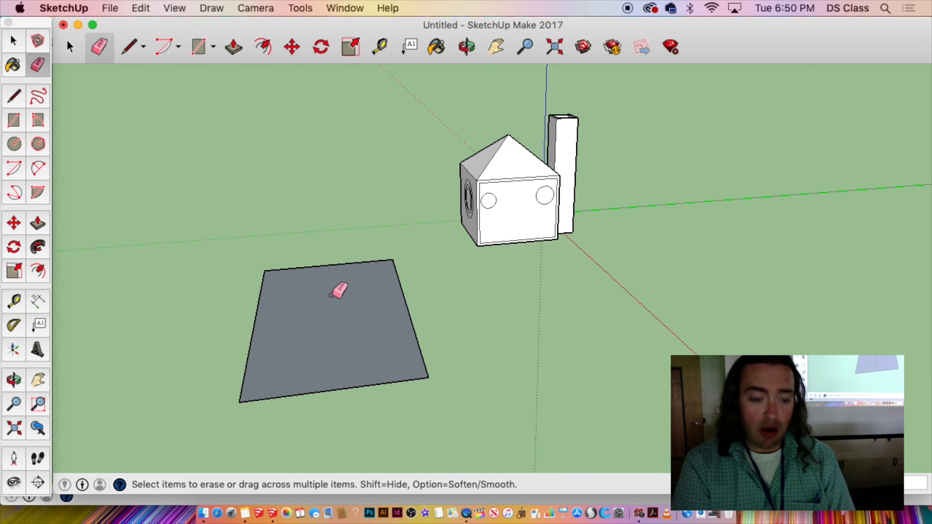
key("space")
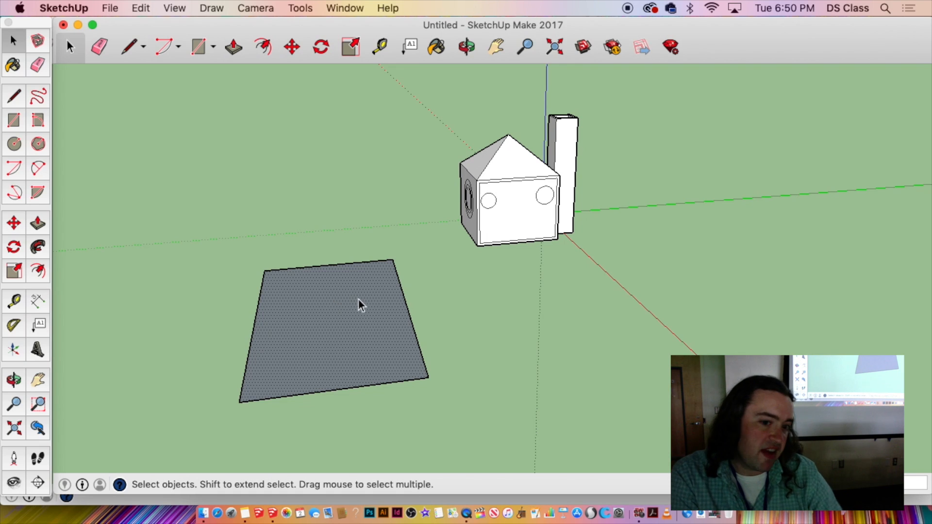
key("super+z")
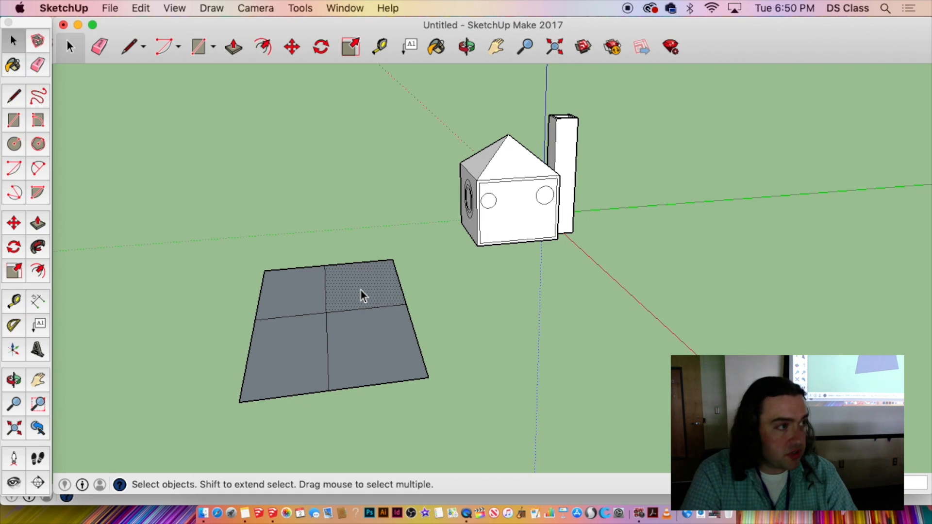
Rotate the footprint's far quarter face nearest the house upward about the footprint's center point.
scroll(364, 301, "up", 2)
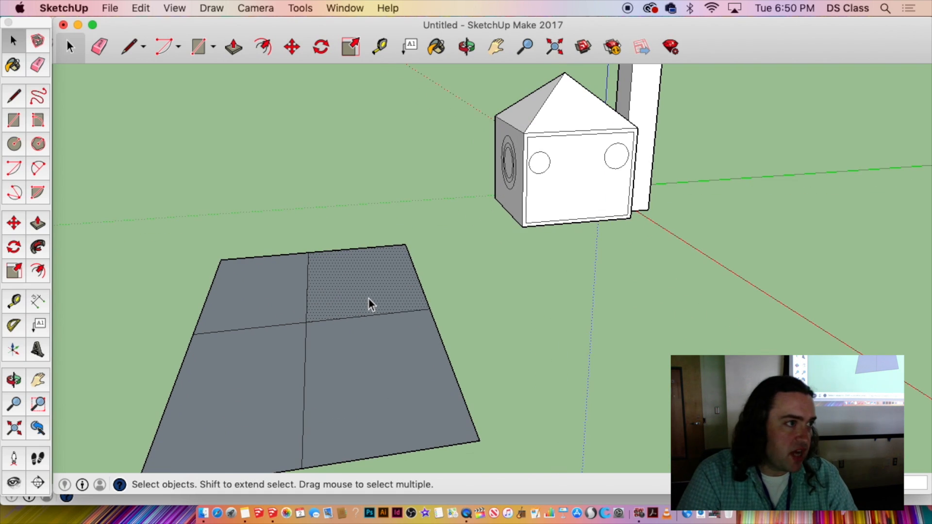
middle_click_drag(367, 301, 308, 246)
key("q")
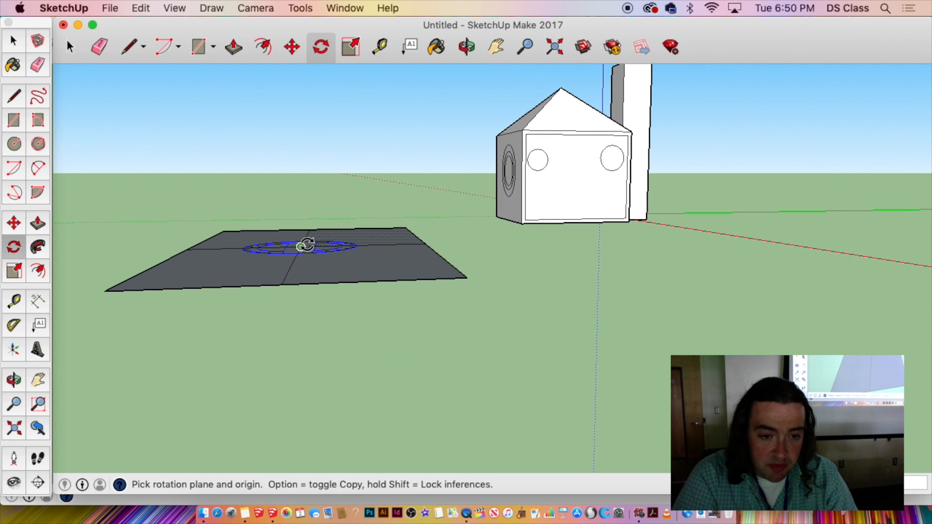
left_click(301, 247)
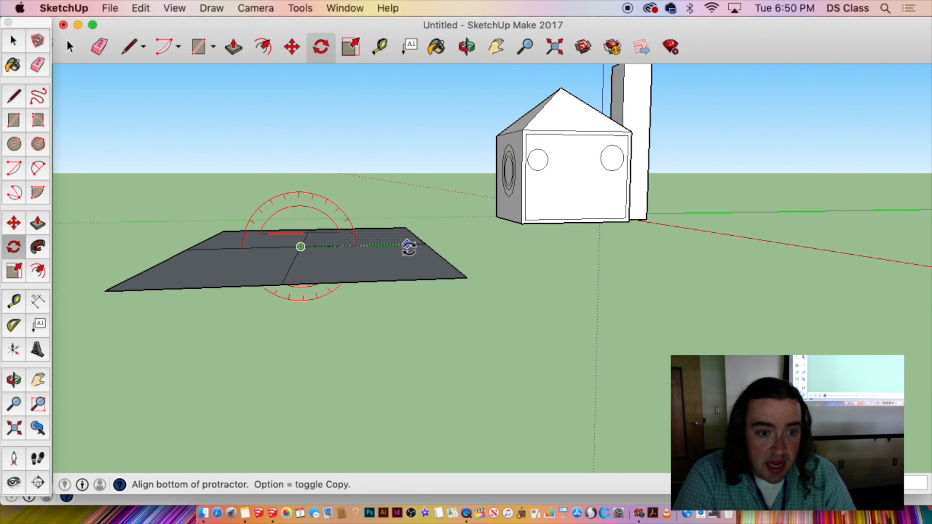
left_click(423, 247)
left_click(427, 224)
key("space")
middle_click_drag(427, 224, 366, 355)
scroll(397, 418, "down", 2)
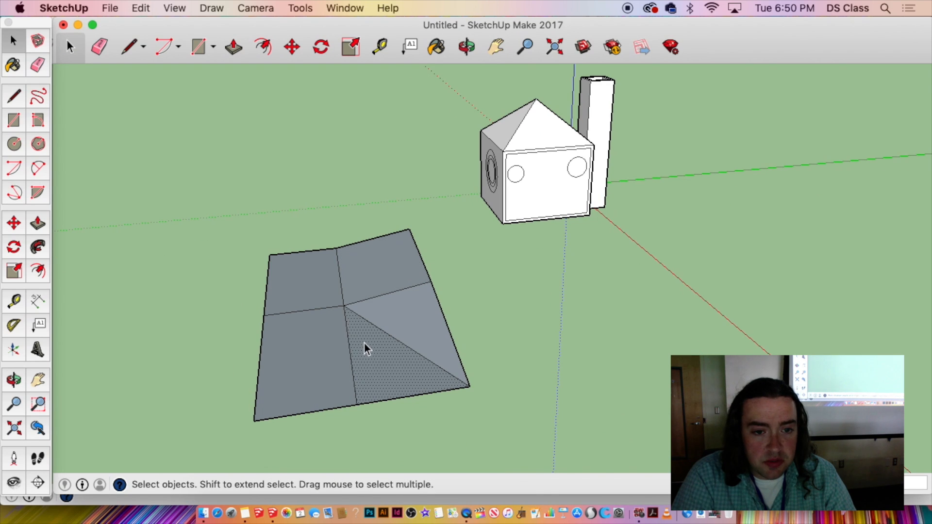
Try erasing the inner edge between the tilted quarter and the adjoining triangular face, and undo the erasure.
left_click(328, 297)
scroll(366, 306, "up", 2)
scroll(367, 307, "down", 1)
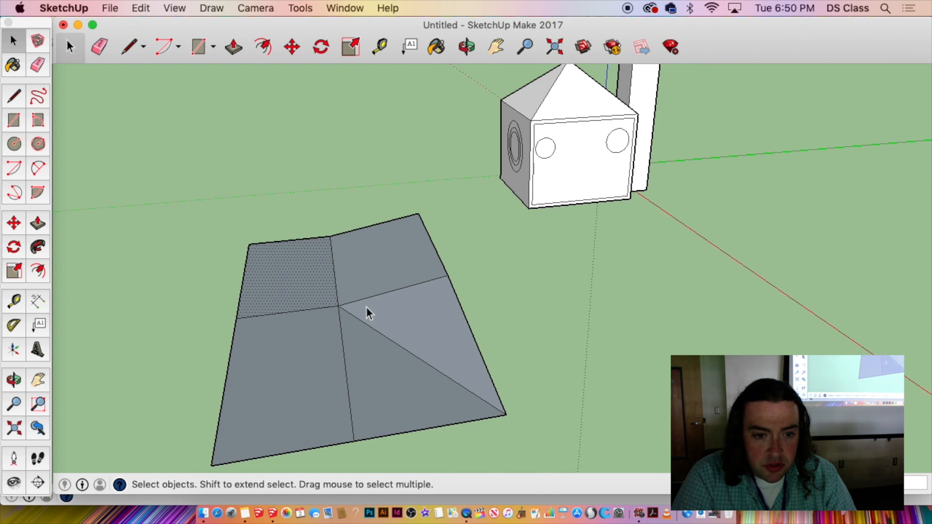
key("e")
left_click(366, 299)
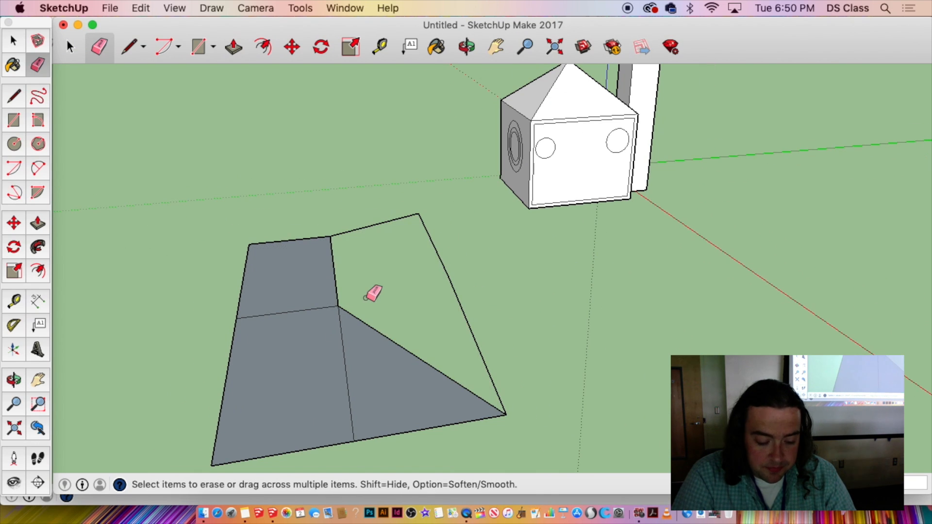
mouse_move(367, 295)
middle_mouse_down()
mouse_move(190, 273)
mouse_move(685, 271)
mouse_move(668, 210)
mouse_move(494, 316)
mouse_move(622, 235)
middle_mouse_up()
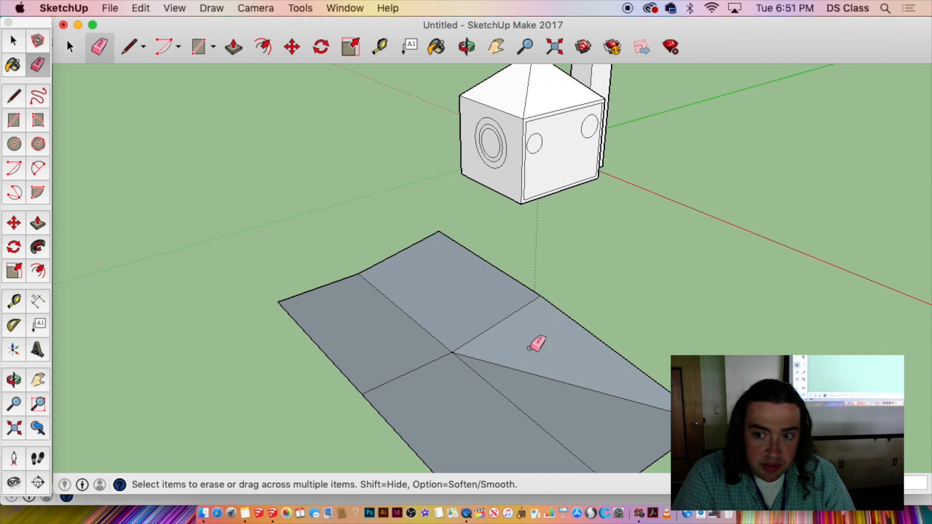
Erase the inner edge dividing the two near quarters, and undo both this erasure and the quarter's rotation.
mouse_move(472, 386)
left_mouse_down()
mouse_move(505, 387)
mouse_move(518, 443)
left_mouse_up()
middle_click_drag(518, 443, 406, 287)
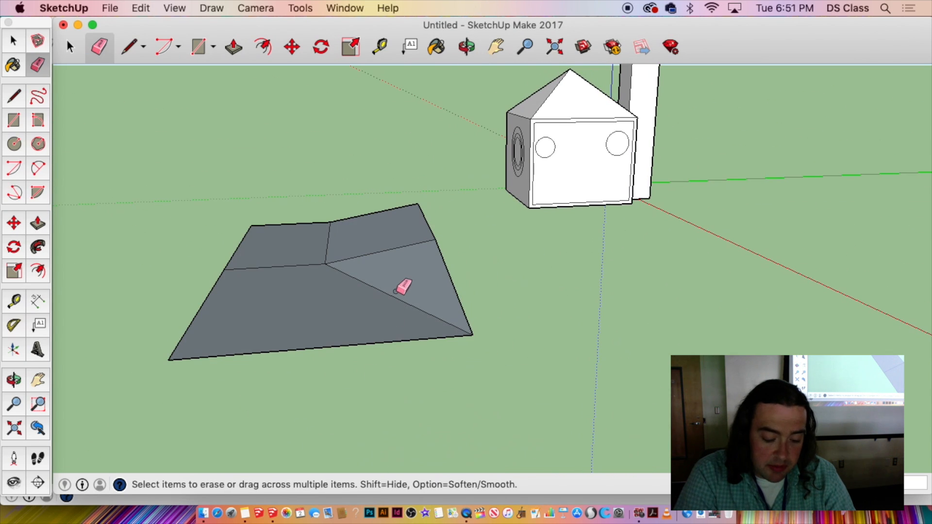
mouse_move(385, 306)
left_mouse_down()
mouse_move(398, 295)
mouse_move(391, 289)
left_mouse_up()
key("super+z")
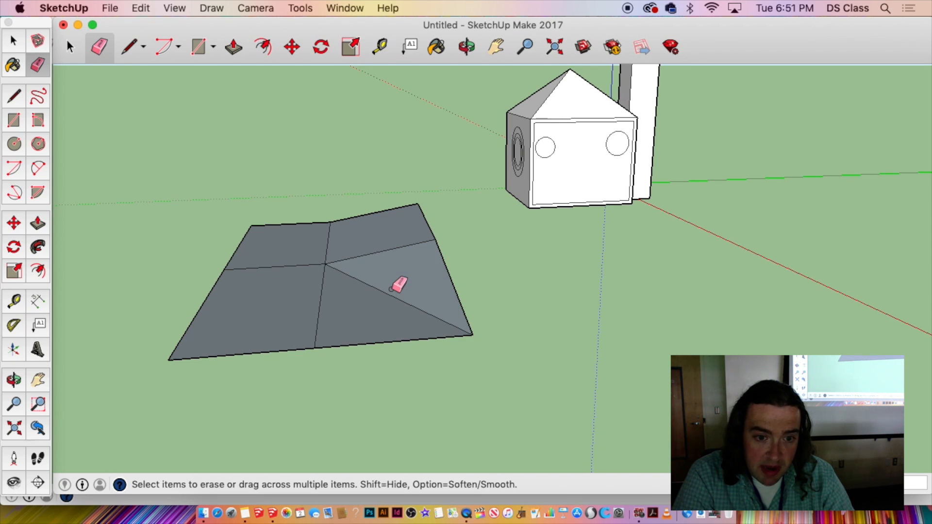
left_click(391, 290)
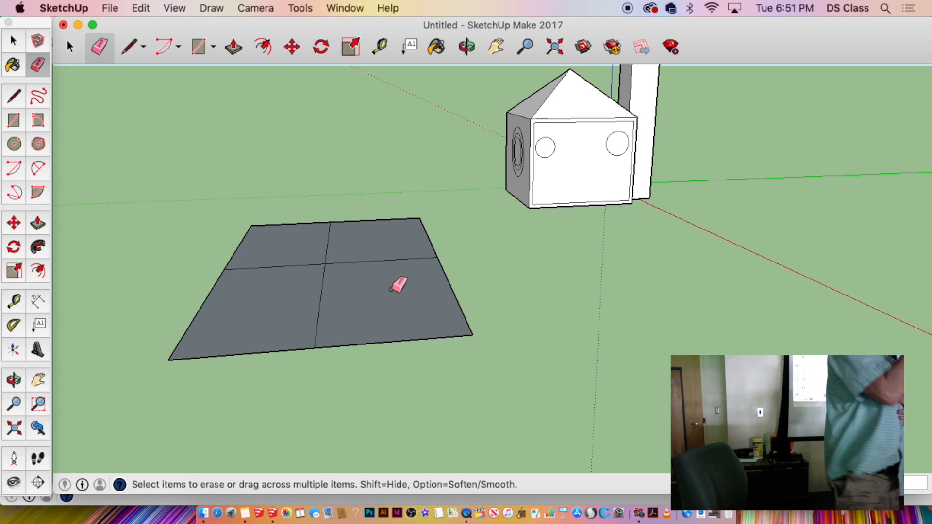
Draw a large circle on the ground beside the quartered rectangle.
left_click(14, 144)
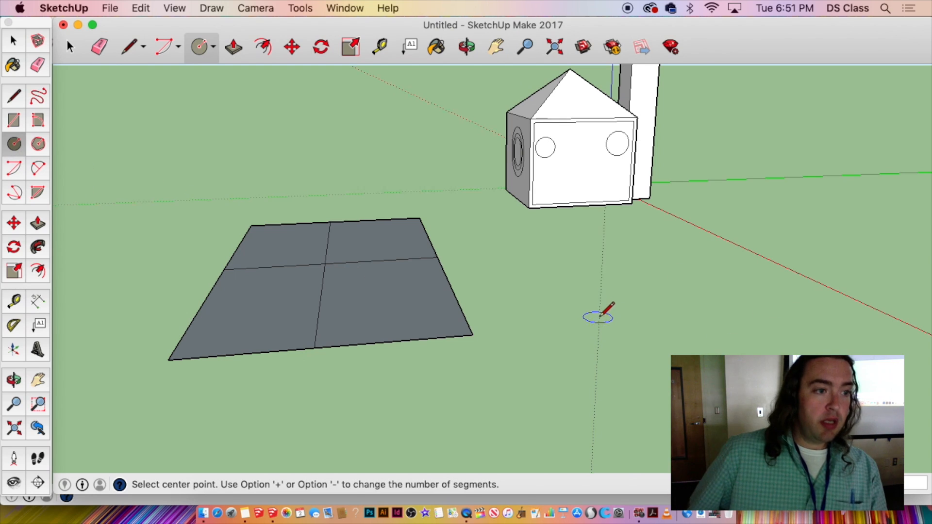
middle_click_drag(602, 315, 476, 297)
left_click(516, 279)
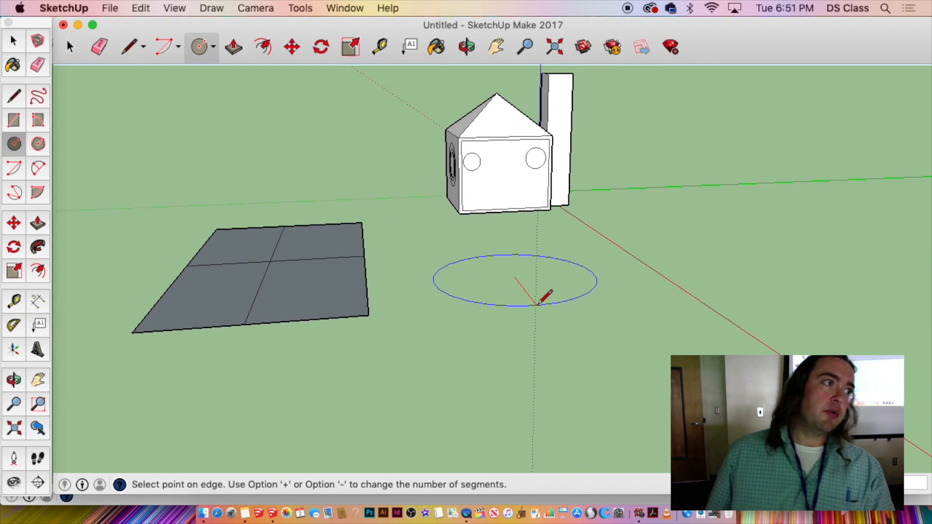
left_click(538, 304)
middle_click_drag(541, 303, 361, 359)
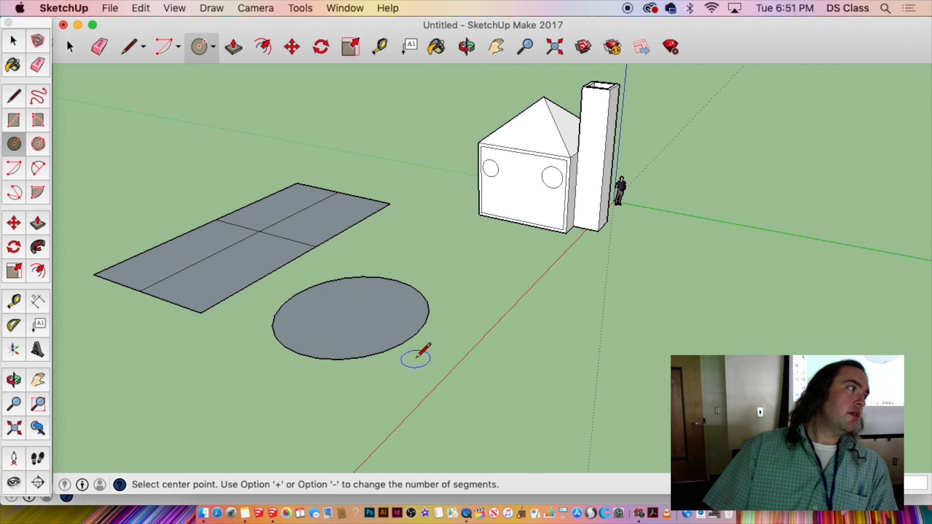
key("space")
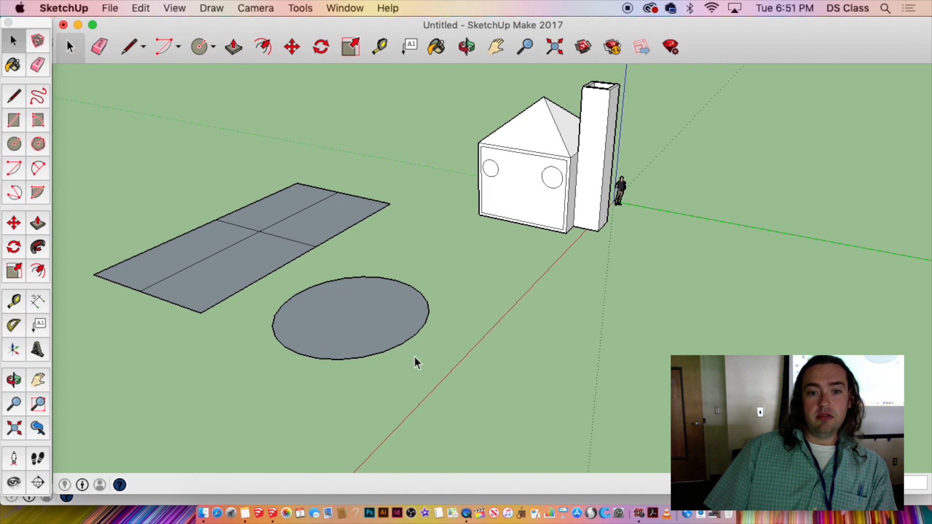
Push/Pull the circle's face upward into a cylinder taller than the house.
middle_click_drag(359, 351, 526, 382)
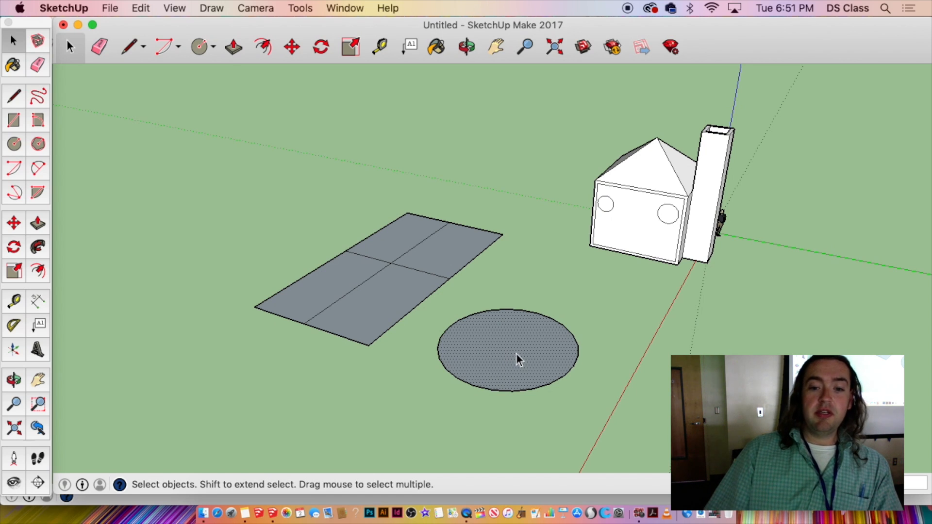
key("p")
left_click(517, 355)
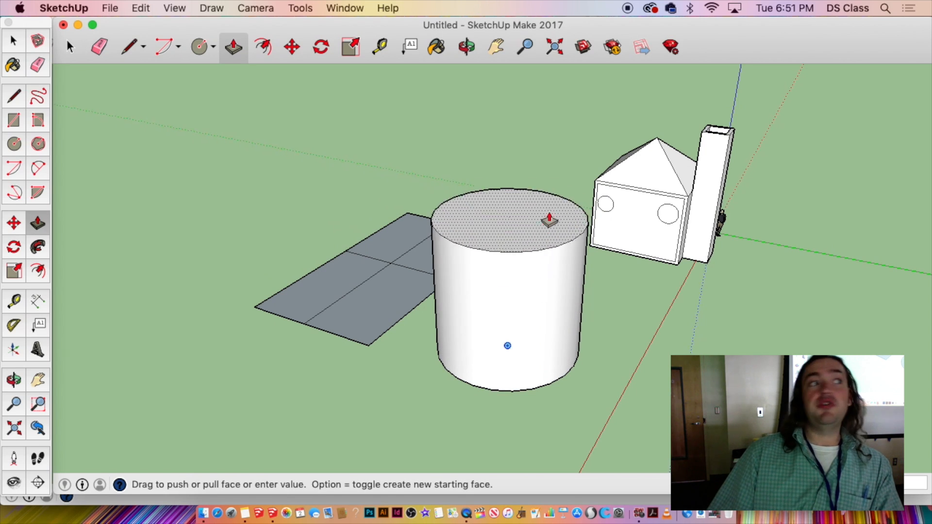
left_click(585, 141)
scroll(498, 294, "down", 4)
middle_click_drag(498, 294, 358, 370)
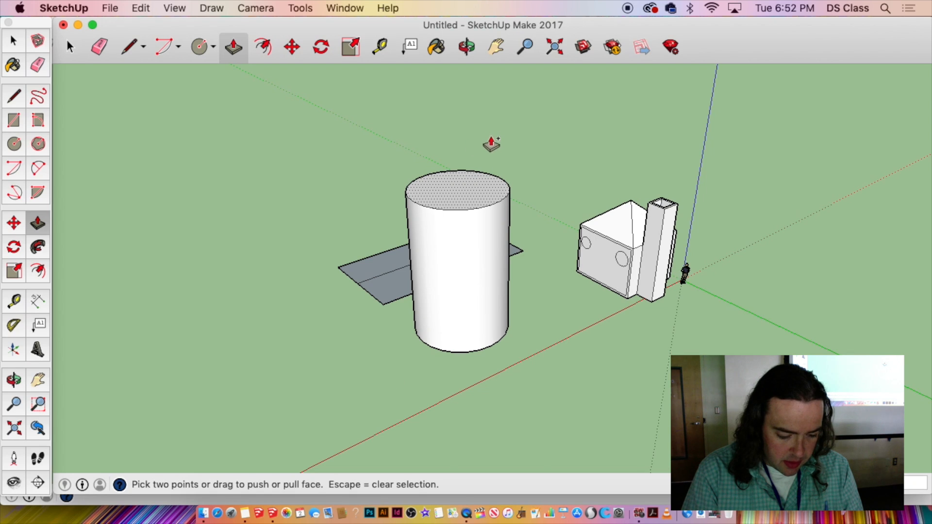
key("space")
scroll(472, 273, "up", 2)
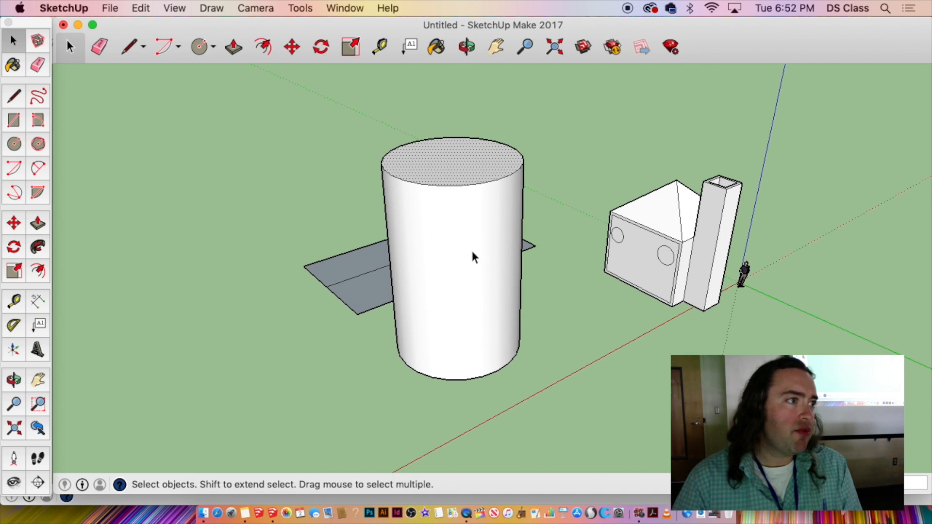
scroll(472, 249, "down", 1)
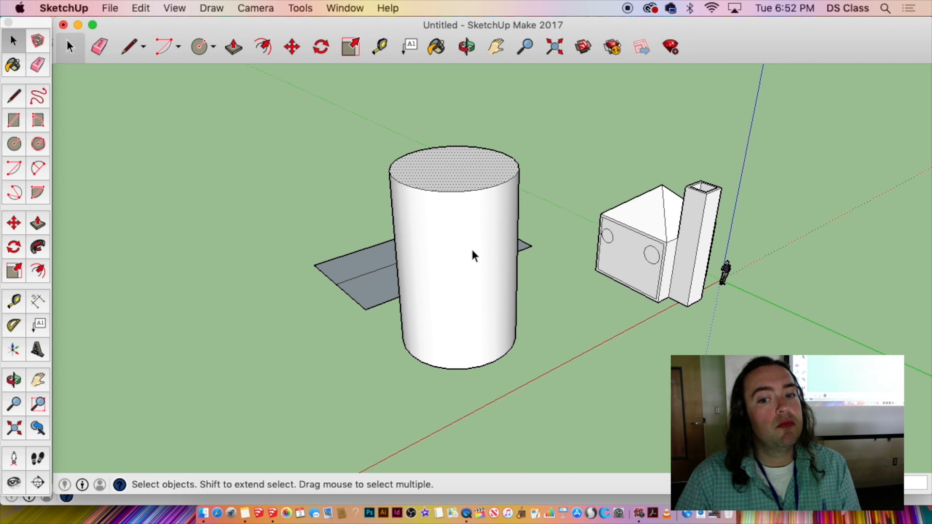
middle_click_drag(477, 236, 462, 221)
middle_click_drag(442, 185, 501, 208)
scroll(412, 208, "up", 3)
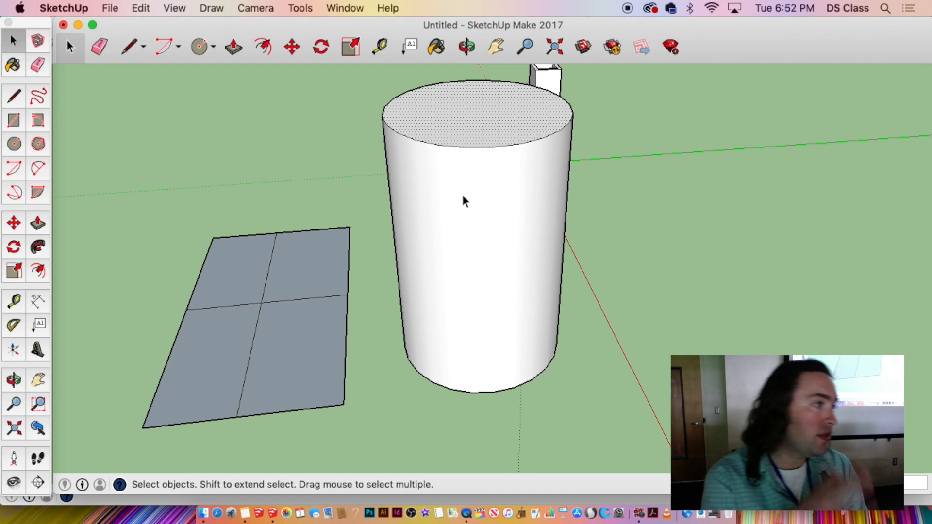
scroll(463, 196, "down", 2)
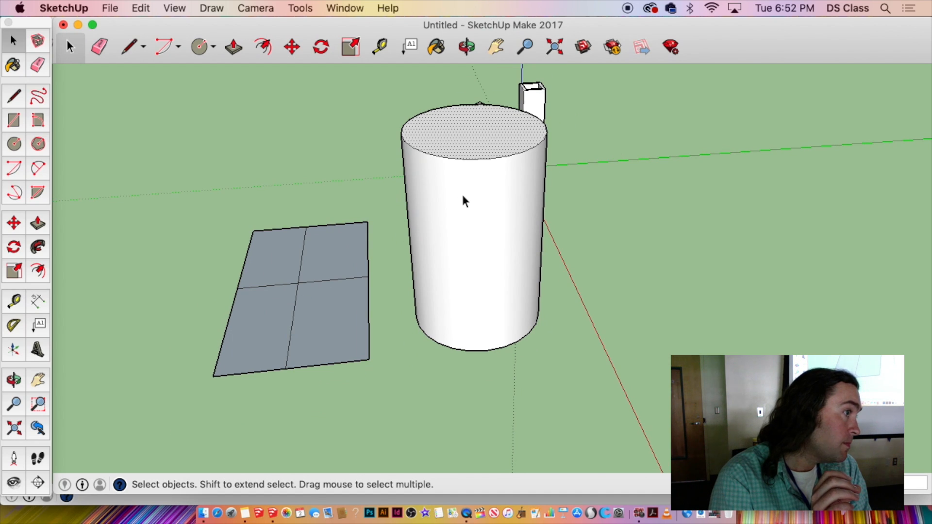
scroll(463, 198, "down", 2)
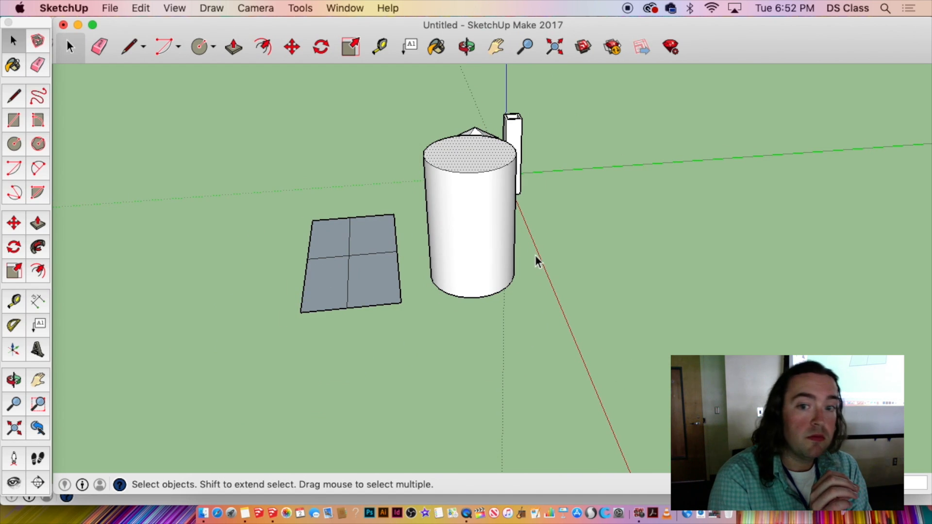
Draw a second circle flat on the ground in front of the house, on the opposite side of the red axis from the cylinder.
mouse_move(536, 257)
middle_mouse_down()
mouse_move(430, 266)
mouse_move(119, 265)
mouse_move(21, 167)
middle_mouse_up()
left_click(15, 144)
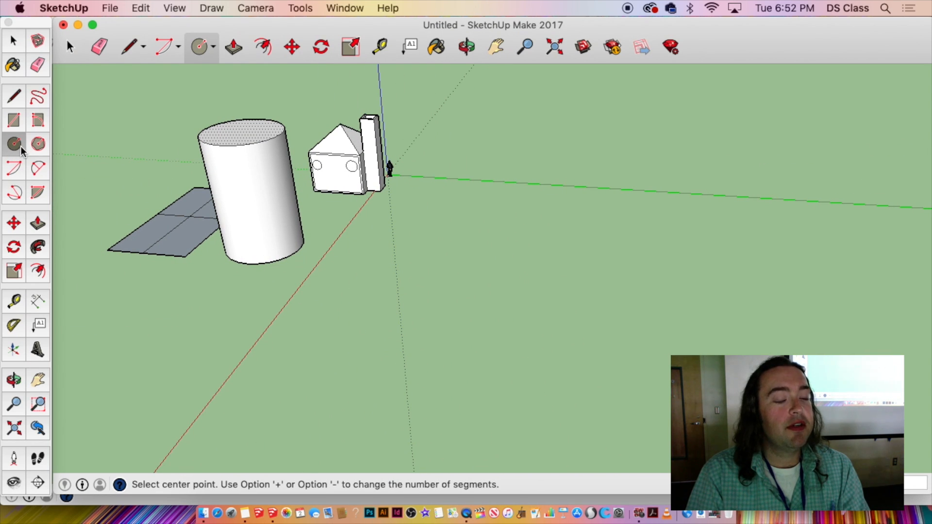
left_click(440, 245)
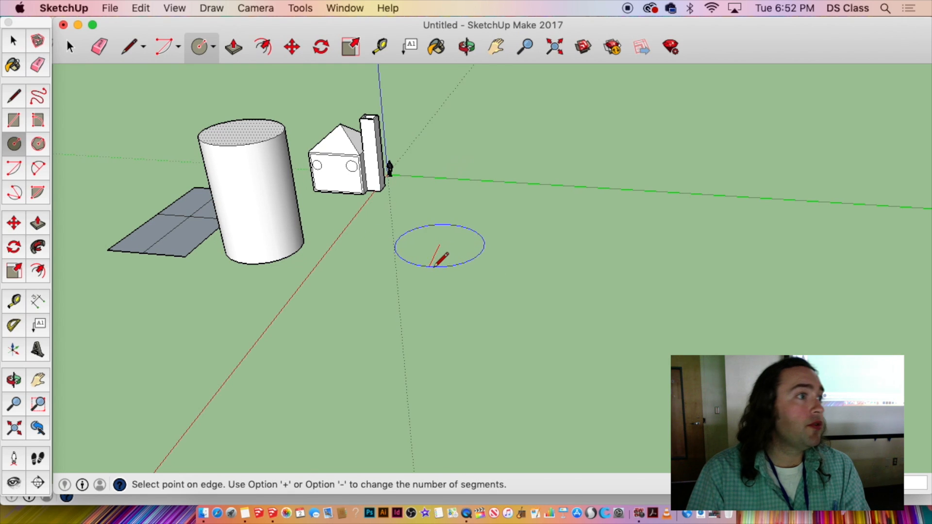
left_click(440, 266)
key("space")
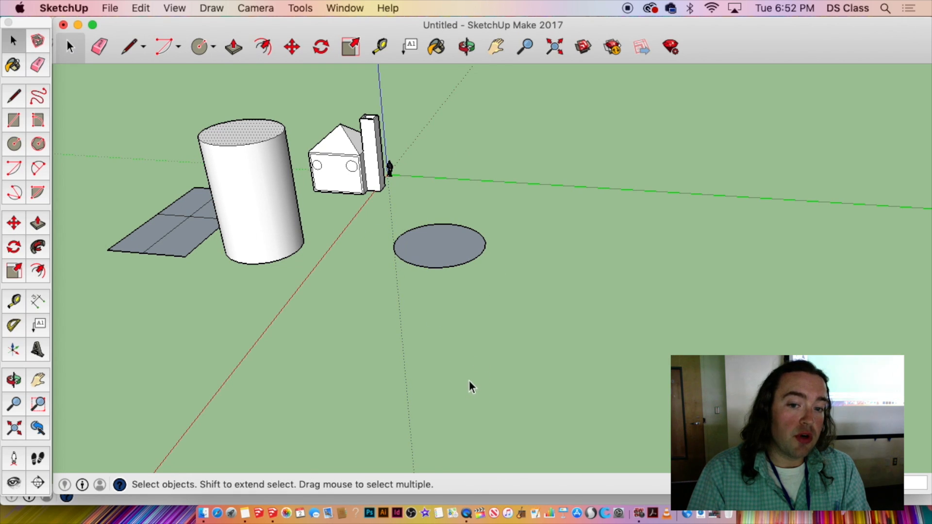
Push/Pull the existing cylinder's top face higher.
key("p")
left_click_drag(451, 249, 452, 225)
key("space")
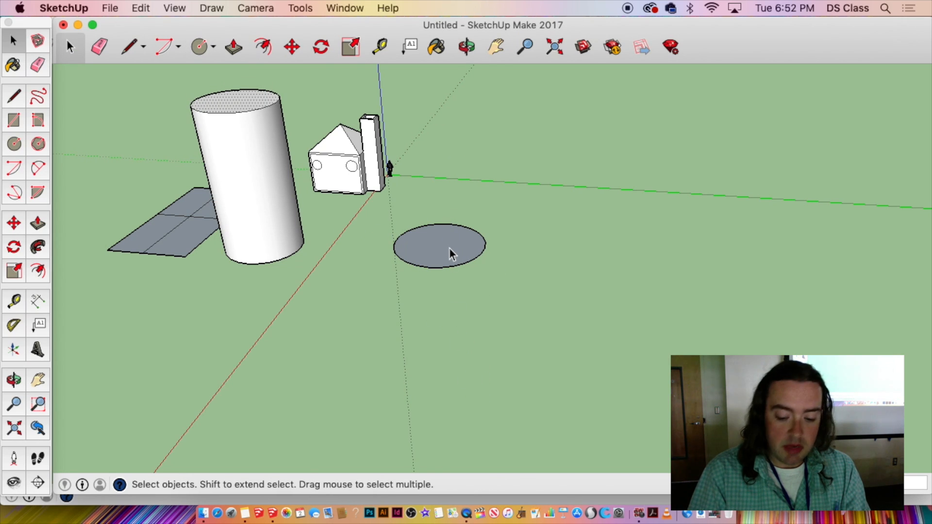
Push/Pull the new ground circle upward into a second cylinder.
key("p")
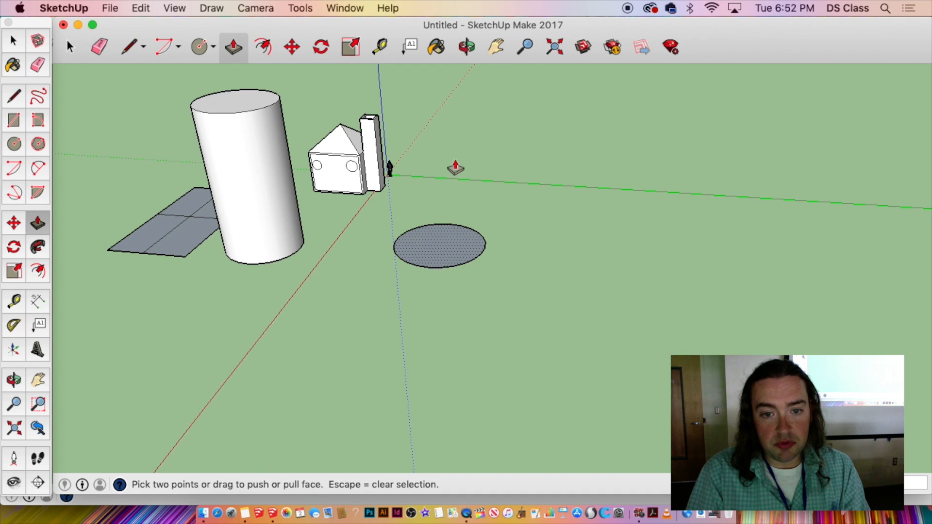
left_click_drag(449, 243, 435, 138)
middle_click_drag(434, 197, 575, 277)
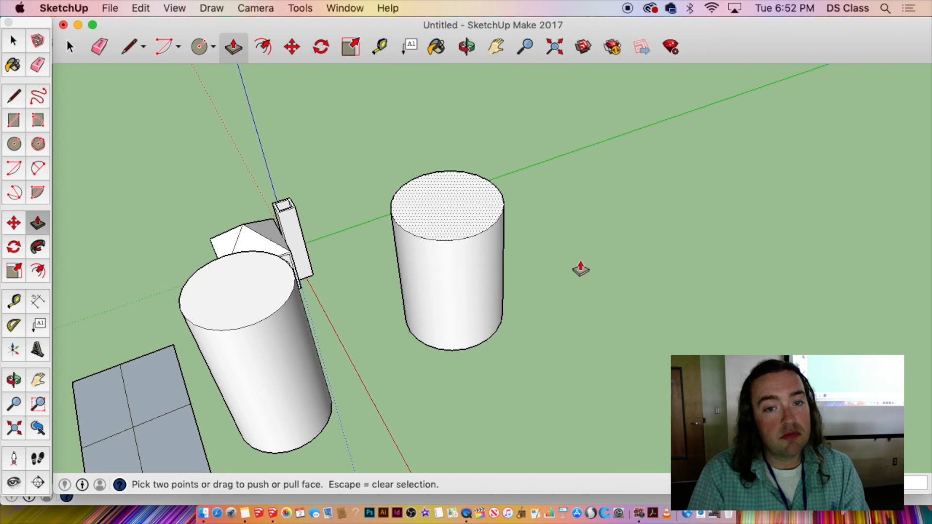
key("space")
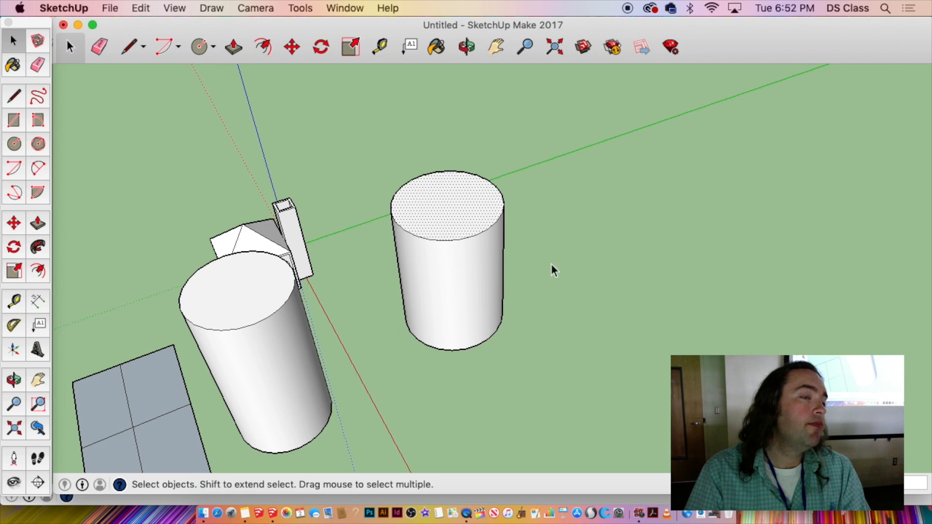
Select the second cylinder with all its connected geometry and examine the hidden edges along its side.
left_click(470, 237)
scroll(475, 267, "up", 6)
middle_click_drag(456, 213, 405, 224)
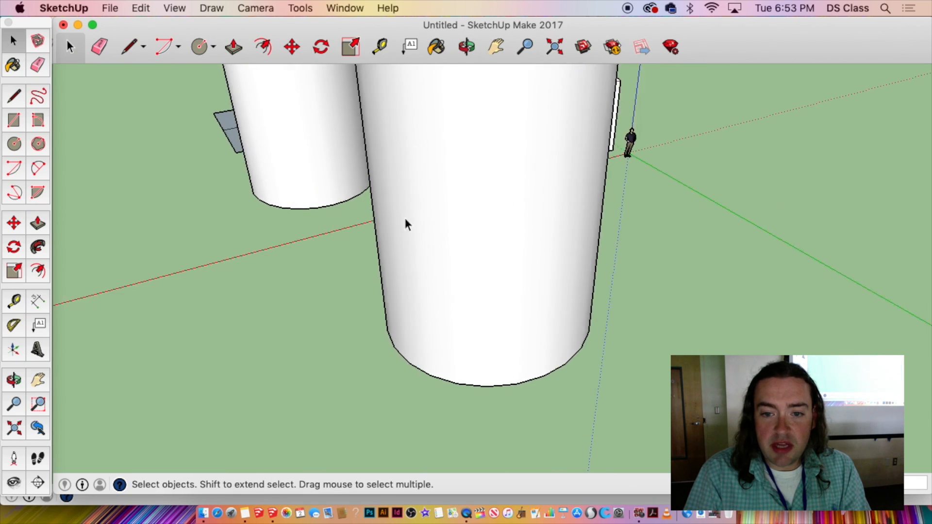
scroll(406, 224, "down", 4)
middle_click_drag(485, 258, 192, 297, "shift")
scroll(233, 205, "down", 3)
middle_click_drag(291, 220, 335, 275, "shift")
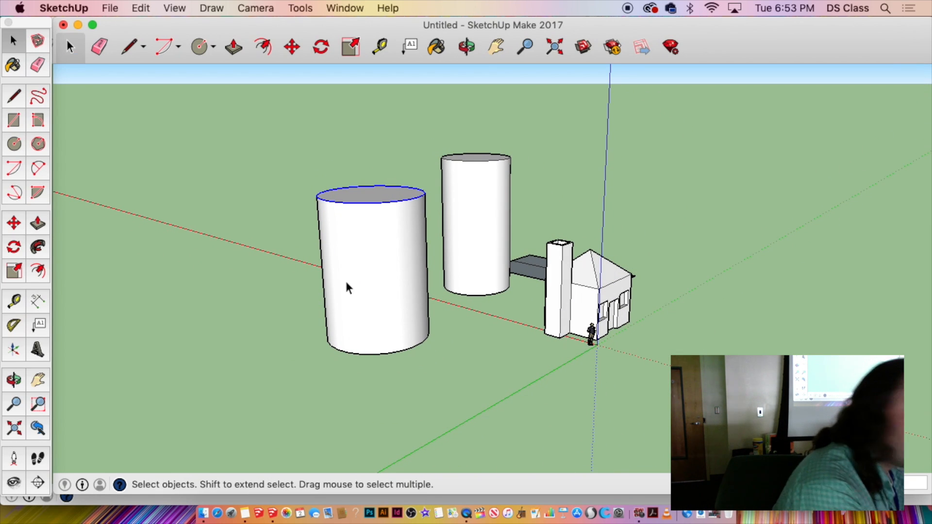
triple_click(360, 275)
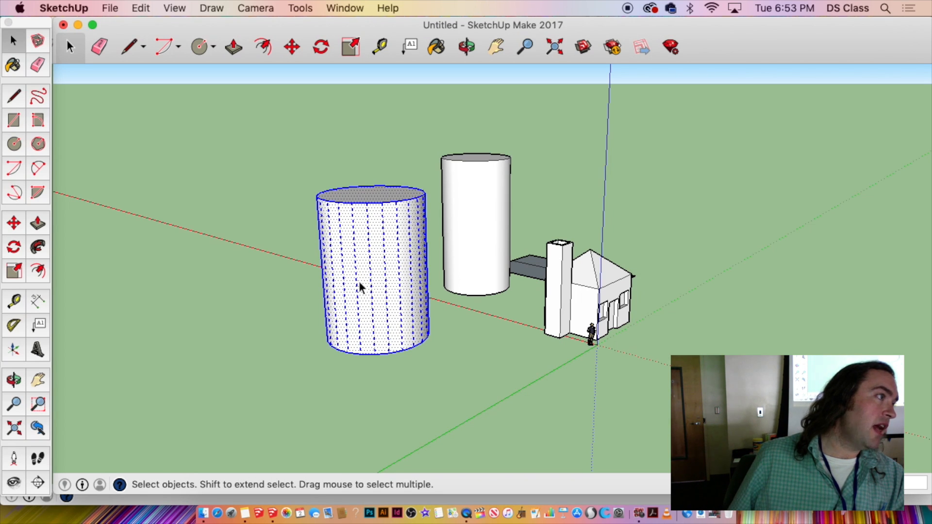
scroll(379, 267, "up", 5)
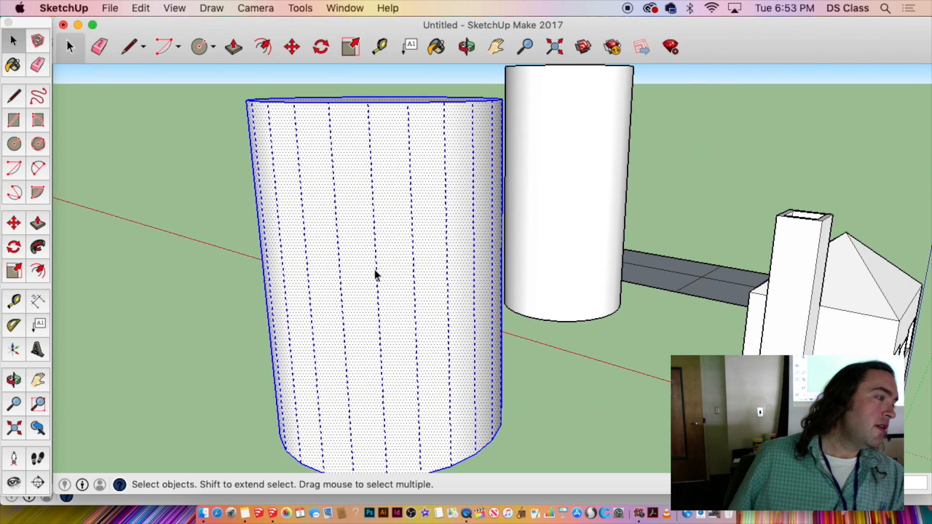
key("o")
left_click_drag(343, 277, 246, 258)
key("space")
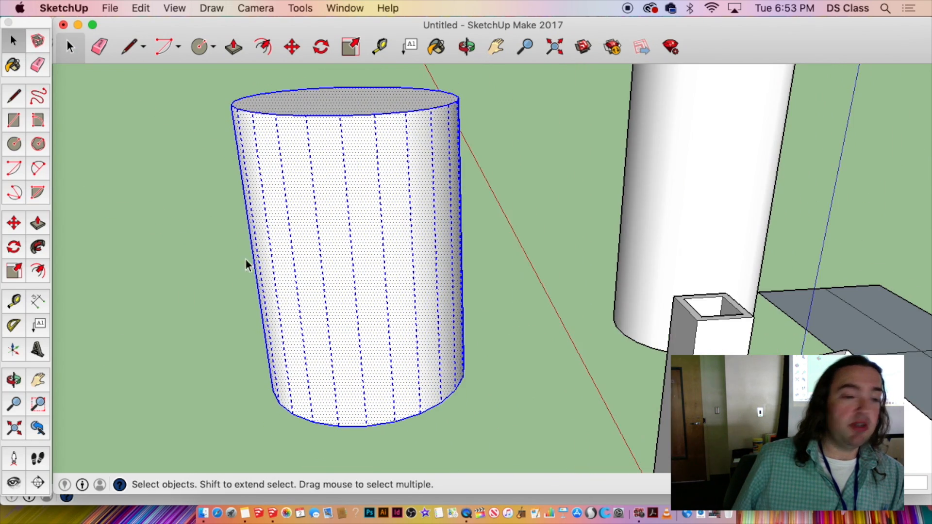
Select the whole second cylinder and convert its circular curves to polygons.
left_click(360, 224)
right_click(363, 225)
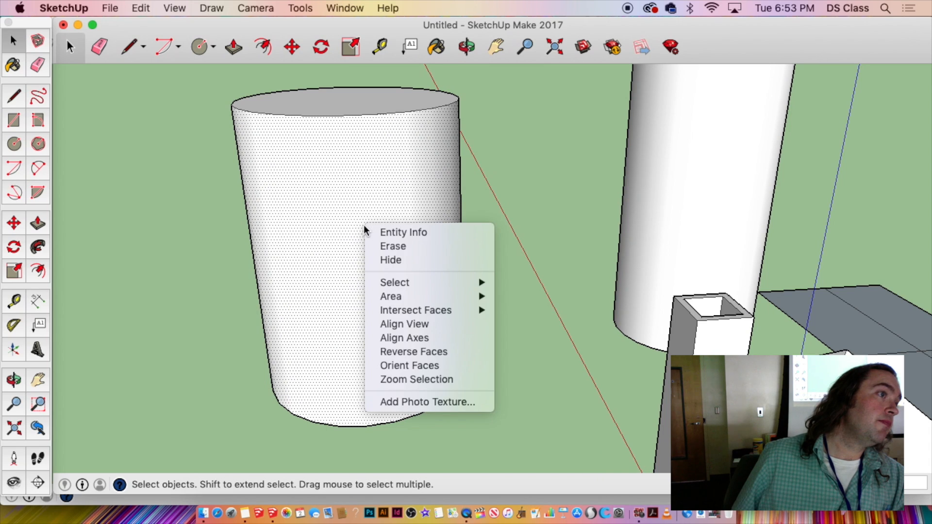
triple_click(333, 243)
right_click(333, 240)
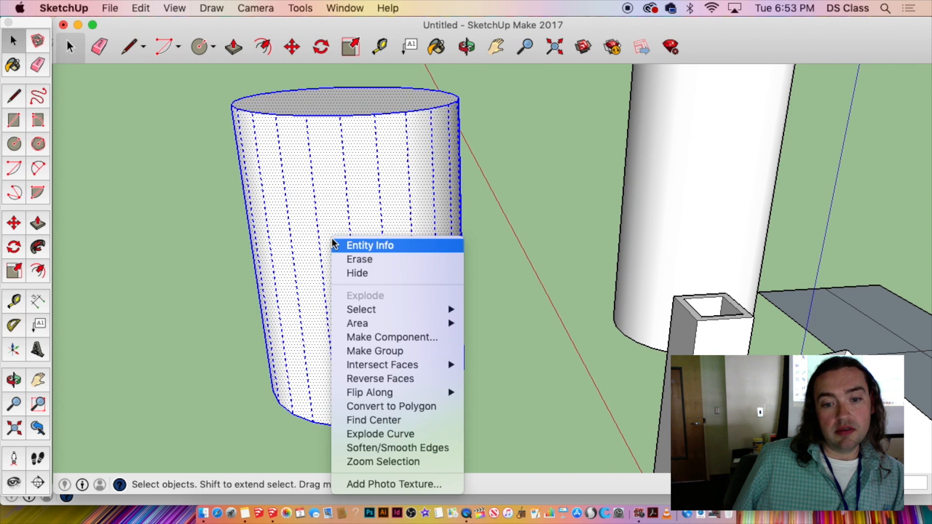
left_click(378, 406)
left_click(486, 335)
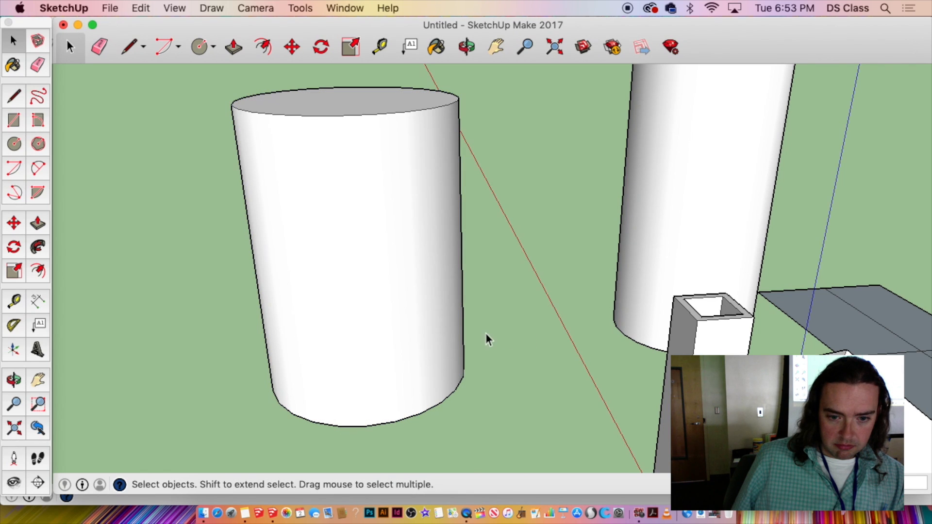
Reselect the whole second cylinder and explode its curves into separate edges.
triple_click(407, 331)
right_click(403, 330)
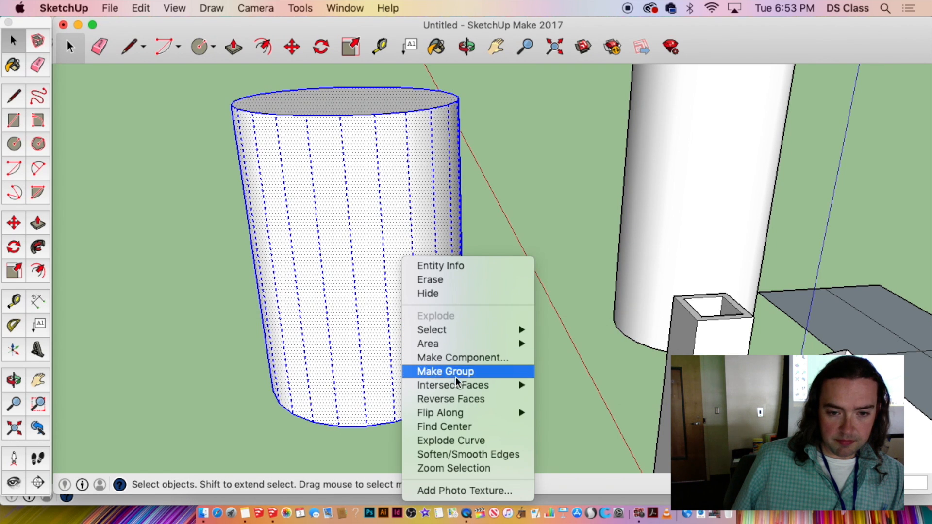
mouse_move(481, 386)
left_click(508, 445)
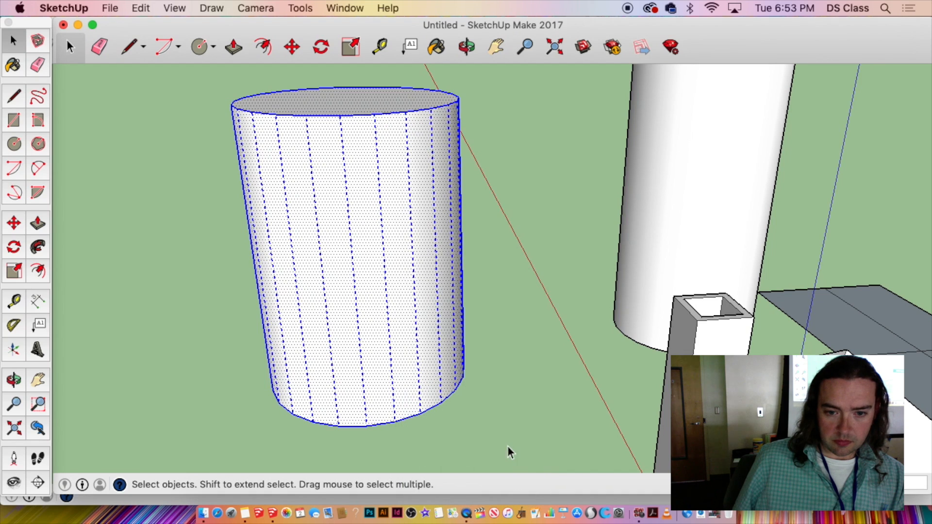
left_click(499, 380)
triple_click(403, 328)
right_click(403, 328)
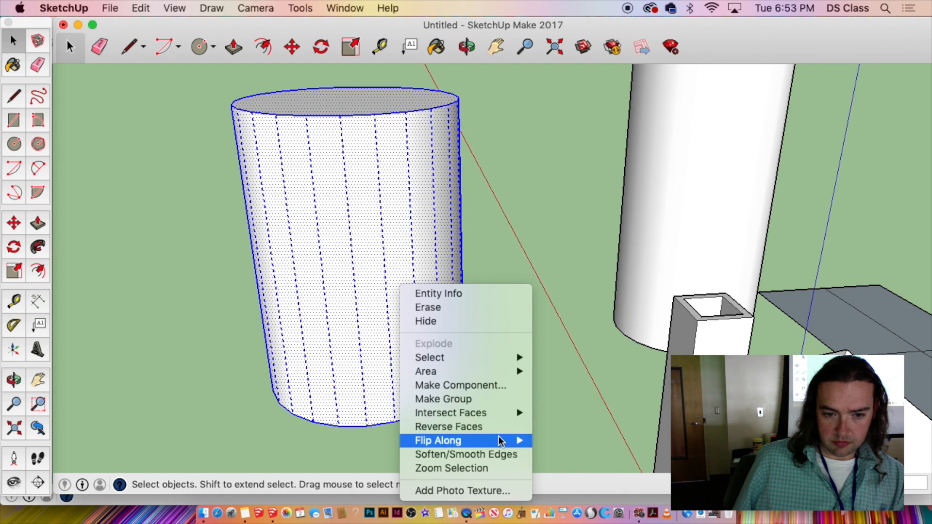
left_click(509, 457)
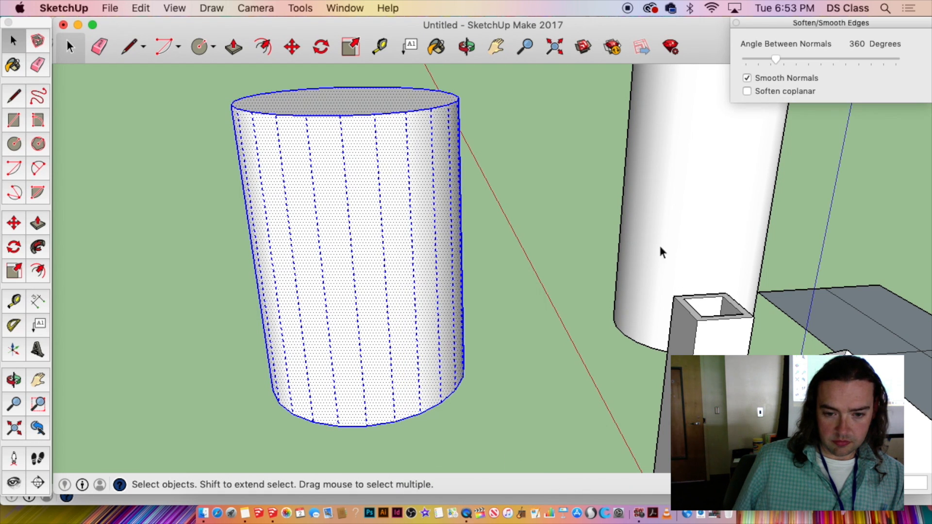
left_click(737, 23)
left_click(537, 185)
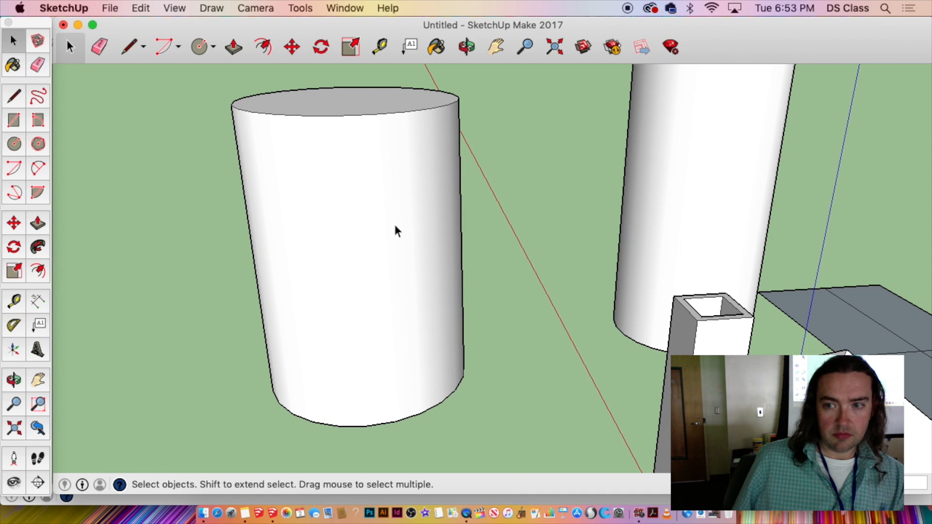
Set the second cylinder's Soften/Smooth Edges angle between normals to 0 degrees, with the whole cylinder selected.
right_click(383, 206)
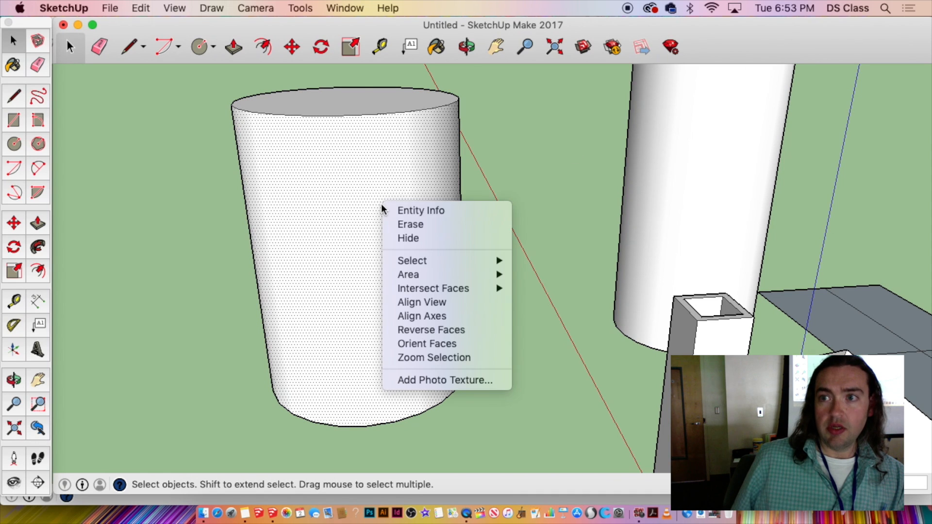
left_click(319, 203)
triple_click(329, 211)
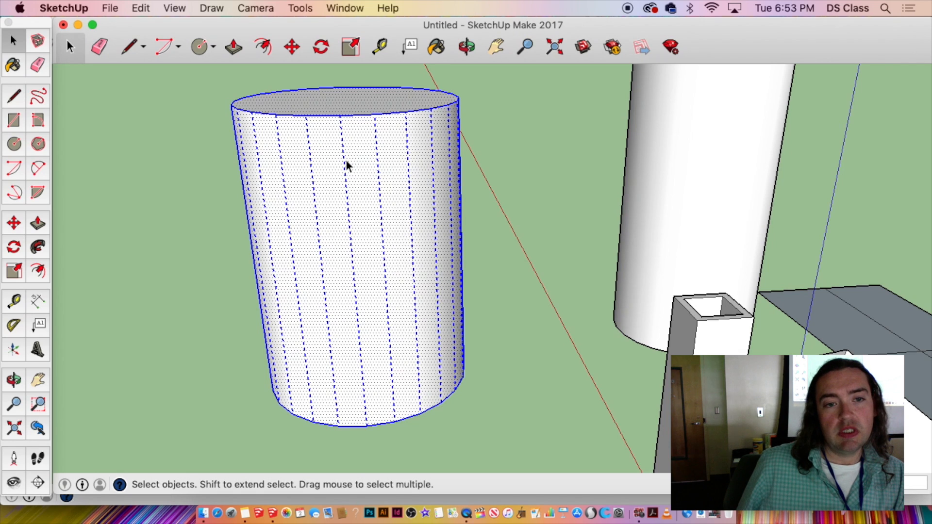
right_click(344, 220)
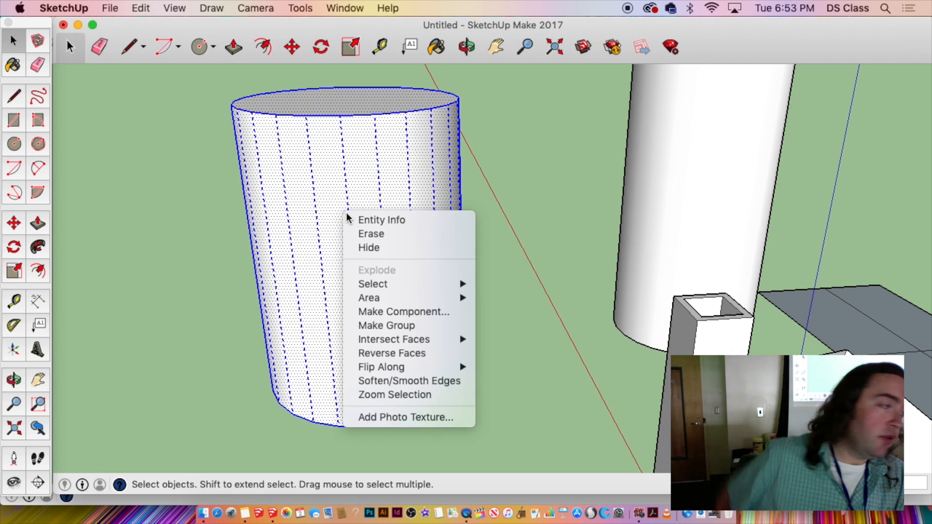
left_click(378, 381)
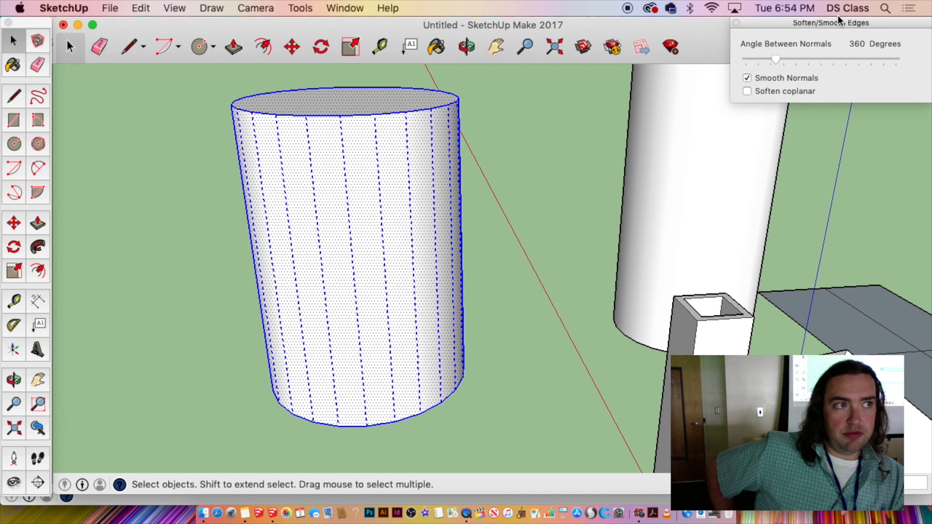
left_click_drag(768, 22, 523, 154)
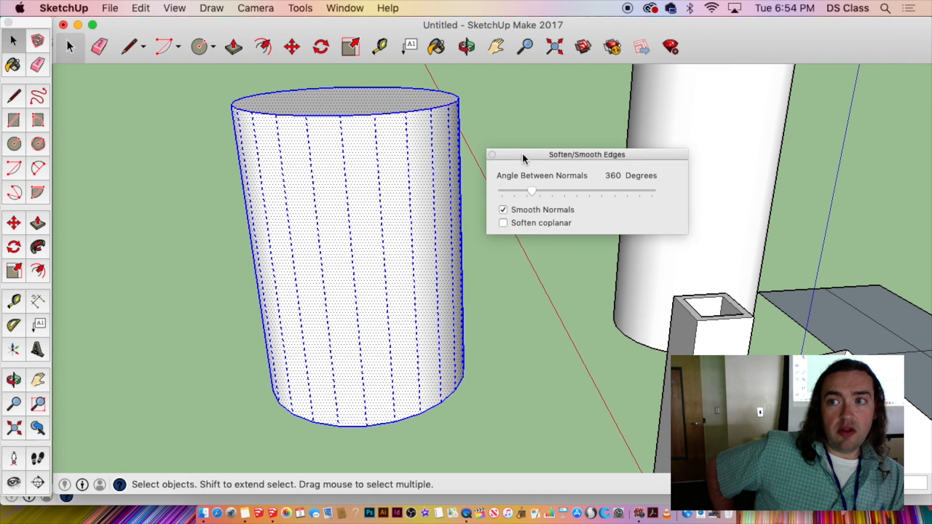
left_click_drag(534, 191, 411, 181)
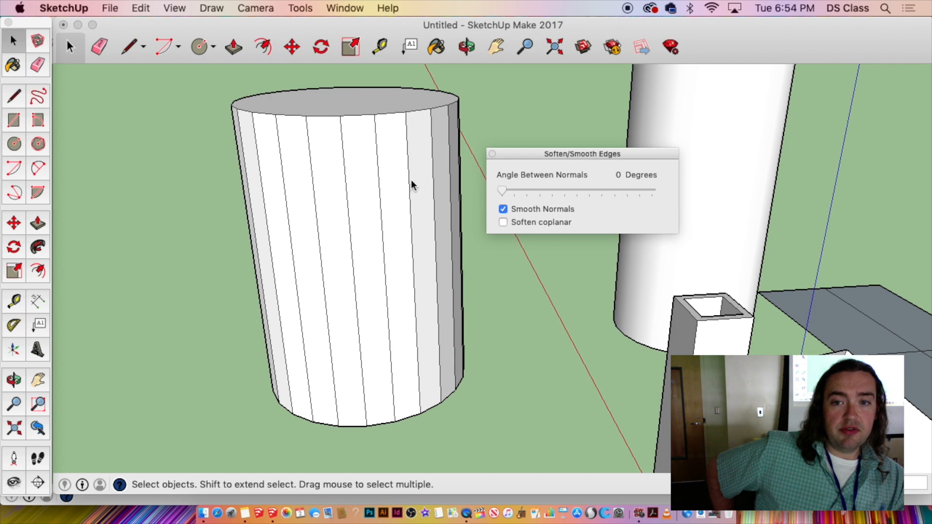
Examine the second cylinder's flat side facets from several angles, selecting individual facets.
left_click(324, 171)
middle_click_drag(366, 177, 544, 238)
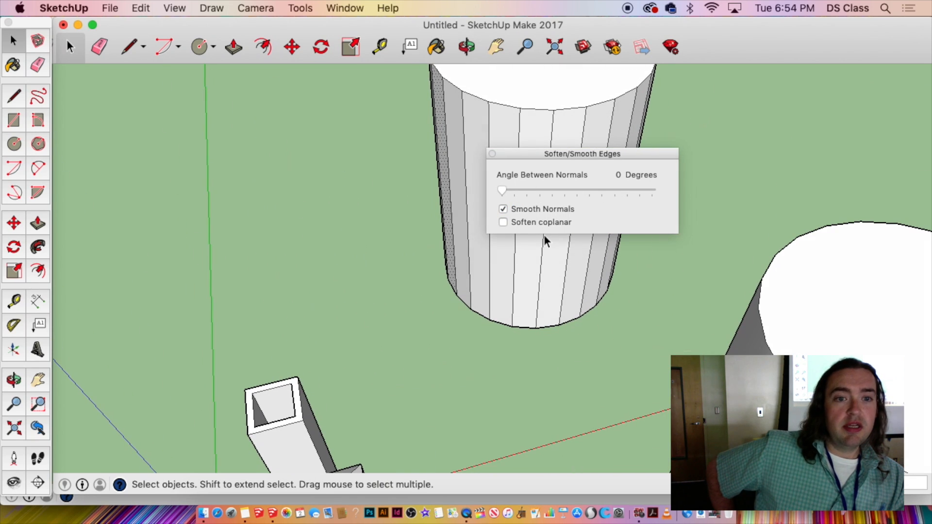
left_click_drag(571, 161, 726, 146)
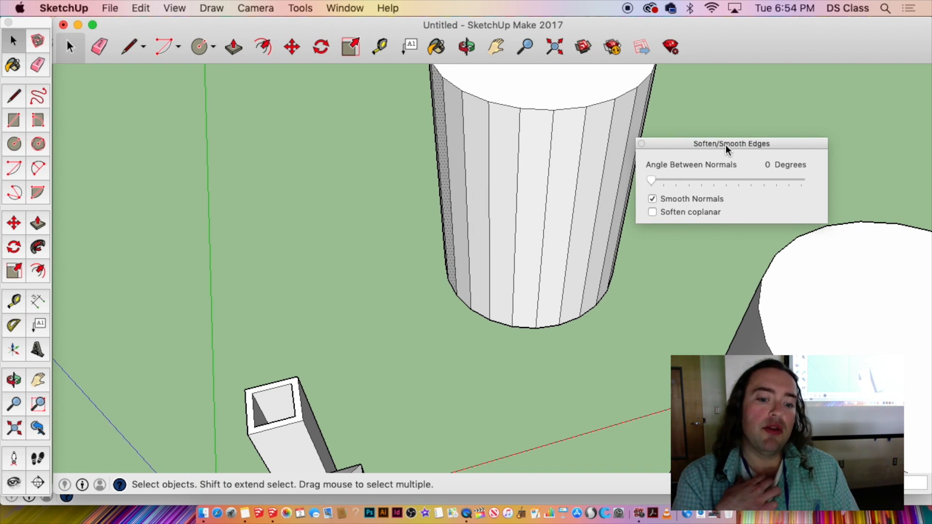
left_click_drag(727, 144, 724, 142)
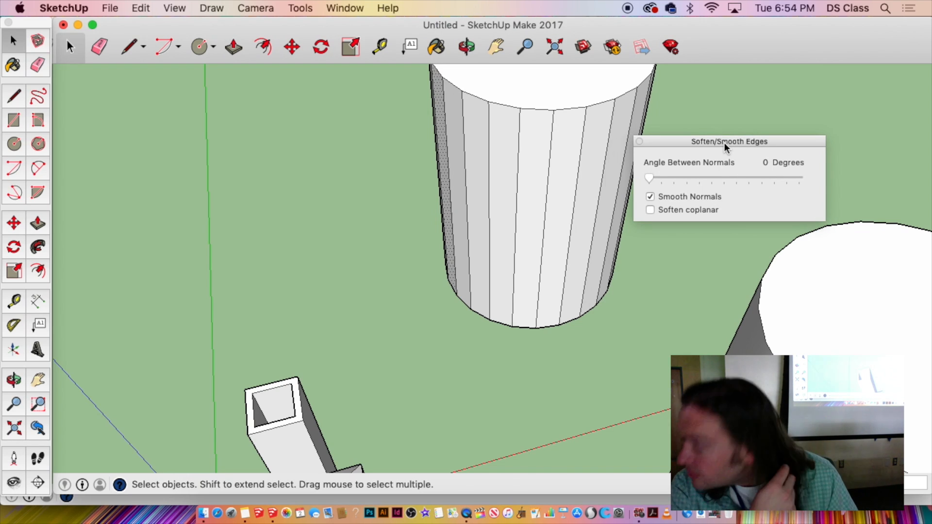
left_click_drag(724, 143, 723, 138)
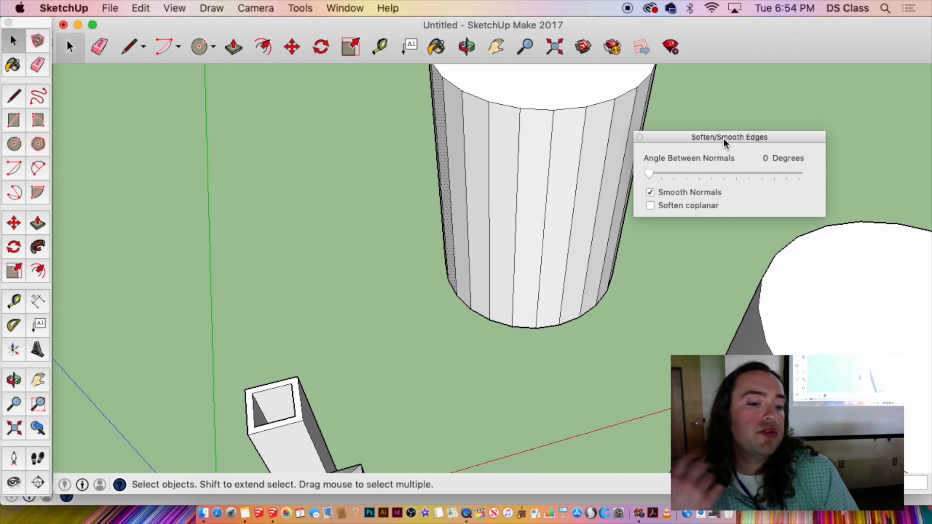
left_click_drag(723, 138, 723, 139)
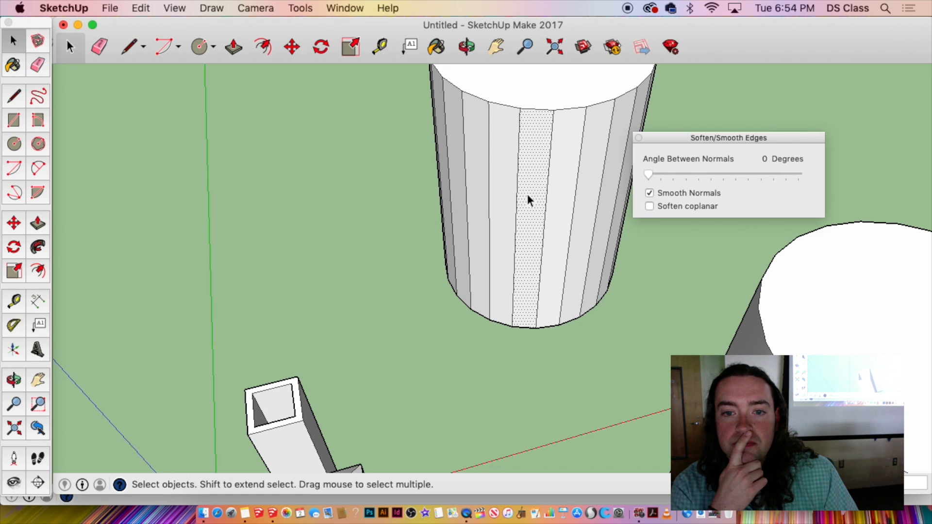
mouse_move(528, 196)
middle_mouse_down()
mouse_move(503, 264)
mouse_move(509, 255)
middle_mouse_up()
middle_click_drag(597, 229, 893, 282)
middle_click_drag(624, 358, 509, 291)
Draw two crossing diagonal lines from corner to corner on one side facet of the second cylinder.
key("l")
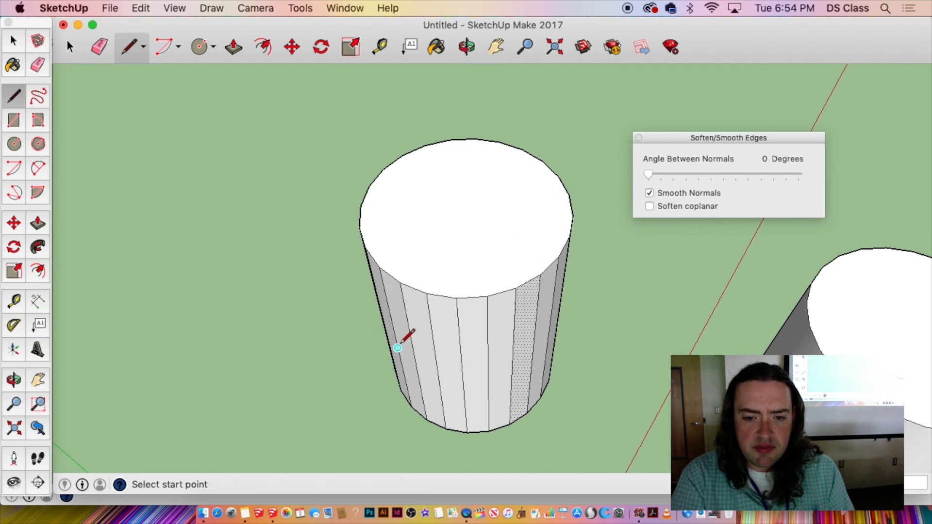
left_click(456, 297)
middle_click_drag(456, 297, 520, 437)
left_click(491, 460)
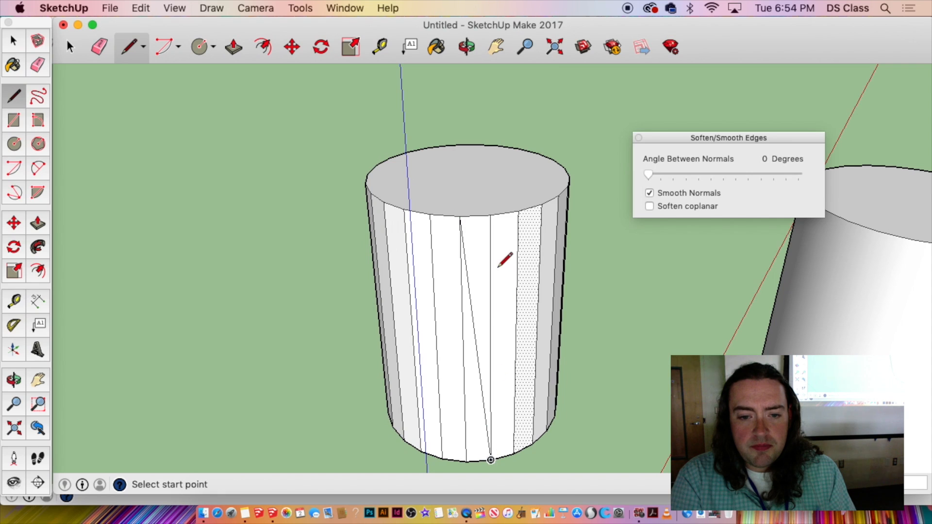
left_click(491, 214)
left_click(476, 459)
middle_click_drag(491, 433, 411, 353)
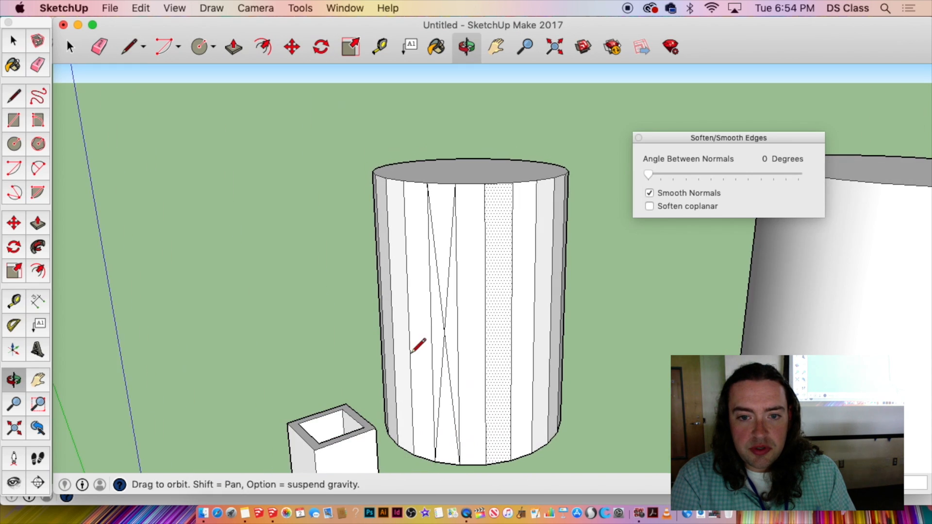
Select the curved side face of the smooth, taller cylinder.
key("space")
scroll(514, 366, "down", 5)
left_click(699, 359)
middle_click_drag(700, 358, 564, 301)
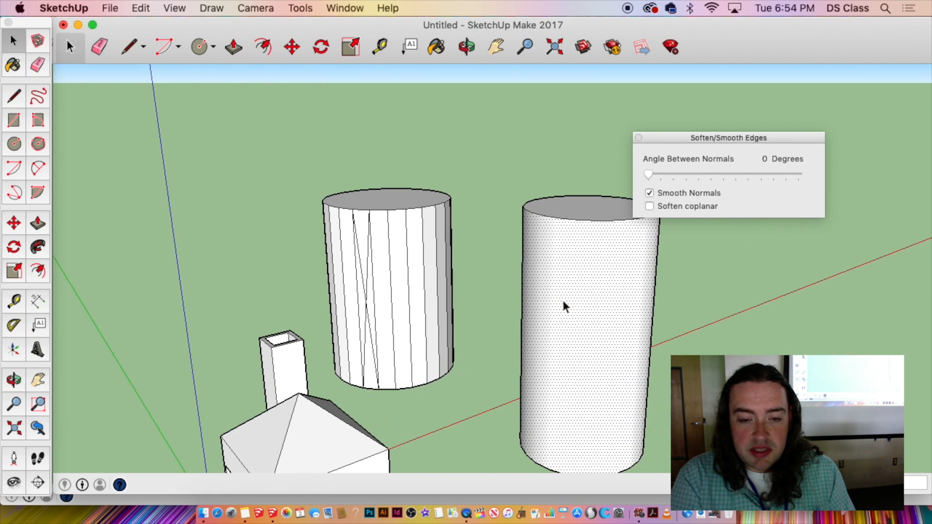
Try to draw a chain of connected lines across the curved side face of the smooth, taller cylinder.
key("l")
left_click(581, 307)
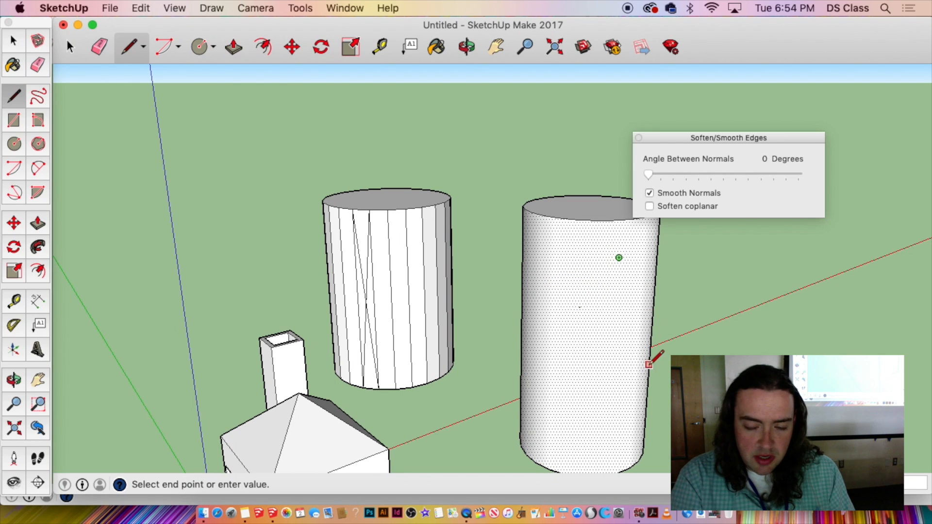
left_click(617, 373)
left_click(586, 385)
left_click(535, 296)
left_click(591, 306)
left_click(601, 378)
left_click(552, 385)
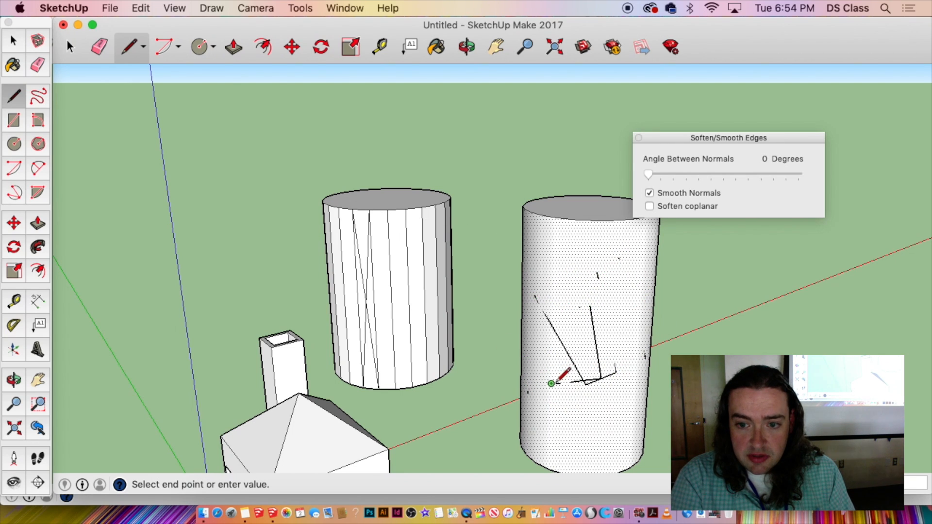
left_click(628, 270)
Undo the lines on the taller cylinder and the crossing diagonals on the second cylinder's side facet.
key("super+z")
key("super+z")
key("super+z")
key("super+z")
key("super+z")
key("super+z")
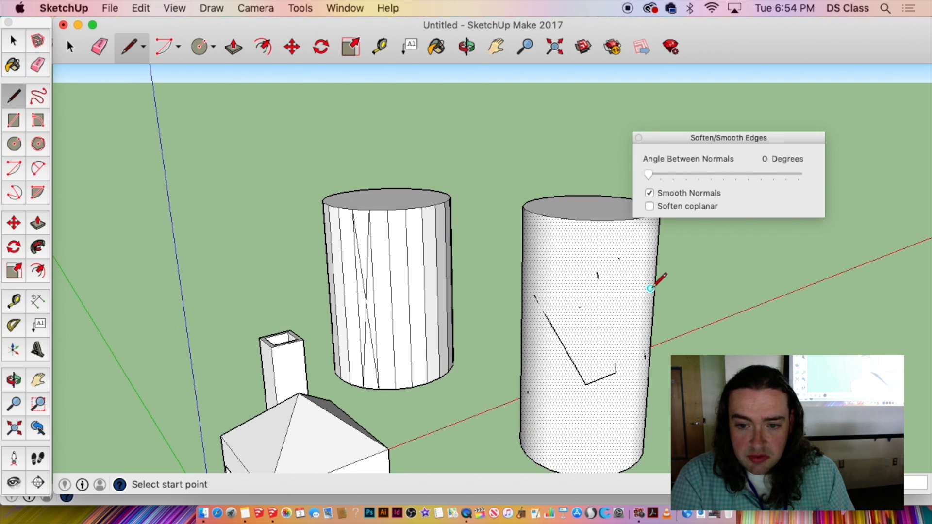
key("super+z")
key("super+z")
key("super+z")
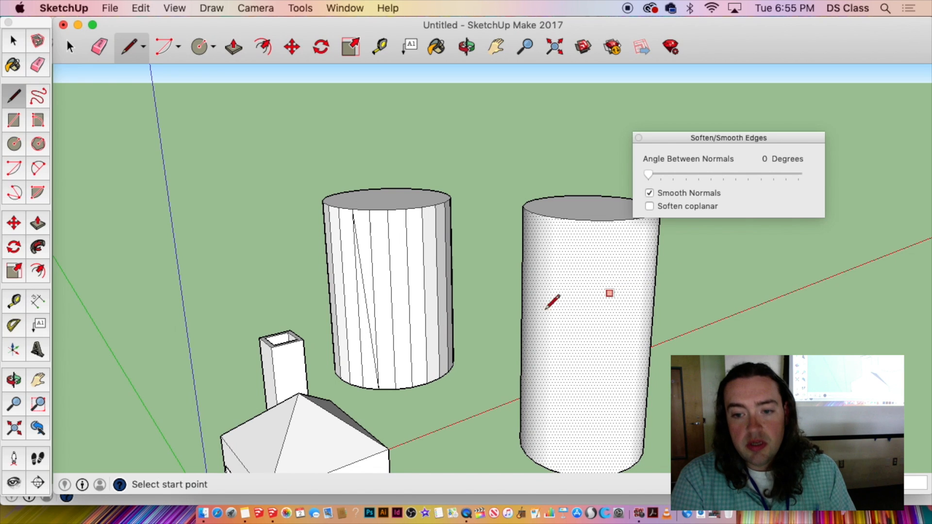
Push several alternating side facets of the second, unsmoothed cylinder inward with Push/Pull to cut full-height notches.
key("space")
left_click(380, 315)
scroll(424, 337, "up", 6)
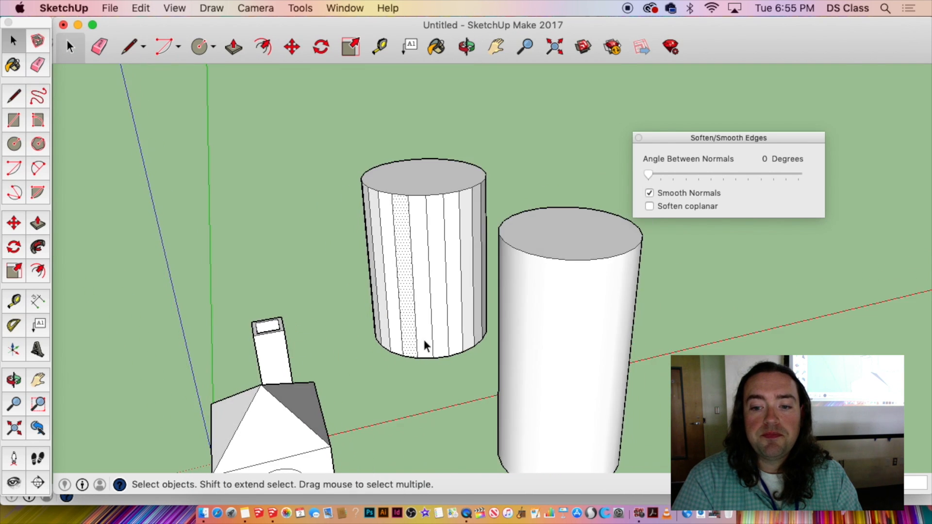
key("p")
left_click_drag(398, 289, 509, 309)
middle_click_drag(508, 309, 763, 446)
left_click_drag(452, 302, 387, 271)
left_click_drag(457, 210, 416, 221)
left_click(457, 217)
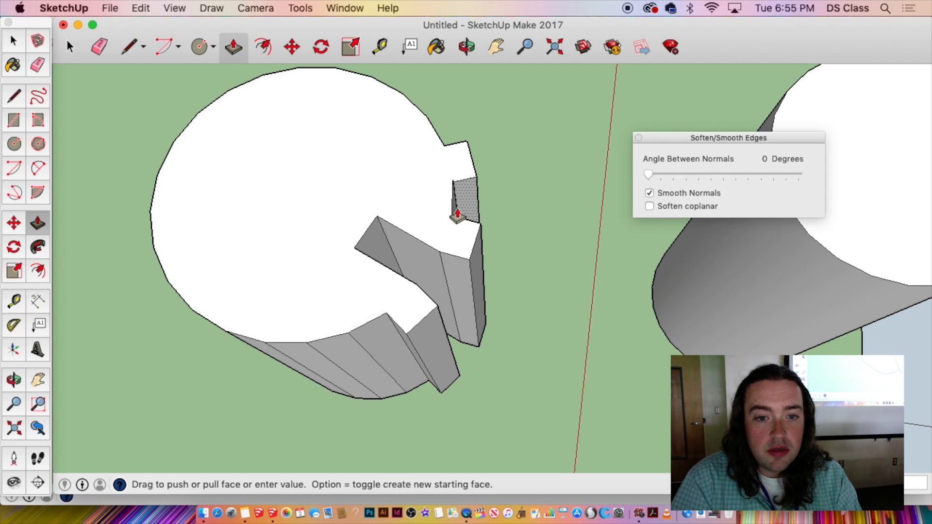
left_click(456, 217)
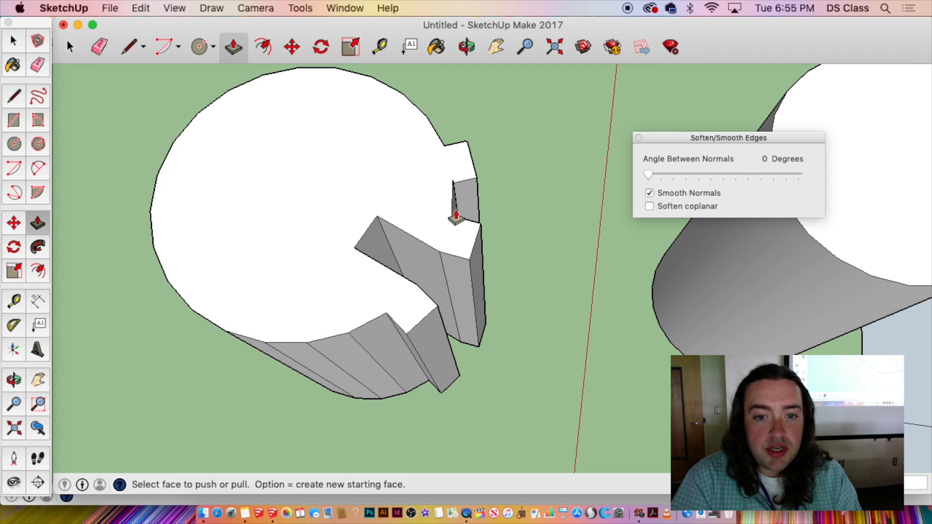
left_click(456, 217)
left_click(391, 209)
Push one more side facet of the second cylinder inward, next to the existing notches.
key("o")
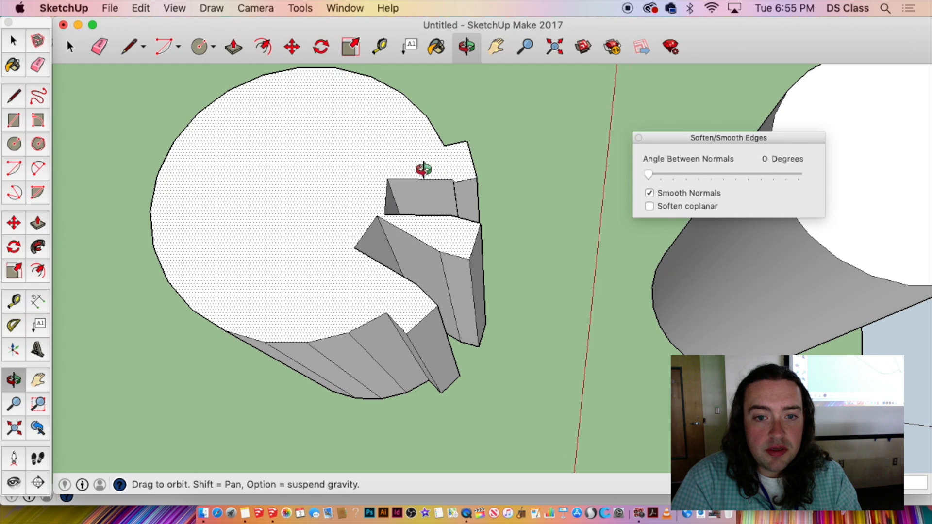
left_click_drag(424, 169, 104, 202)
key("p")
left_click(544, 177)
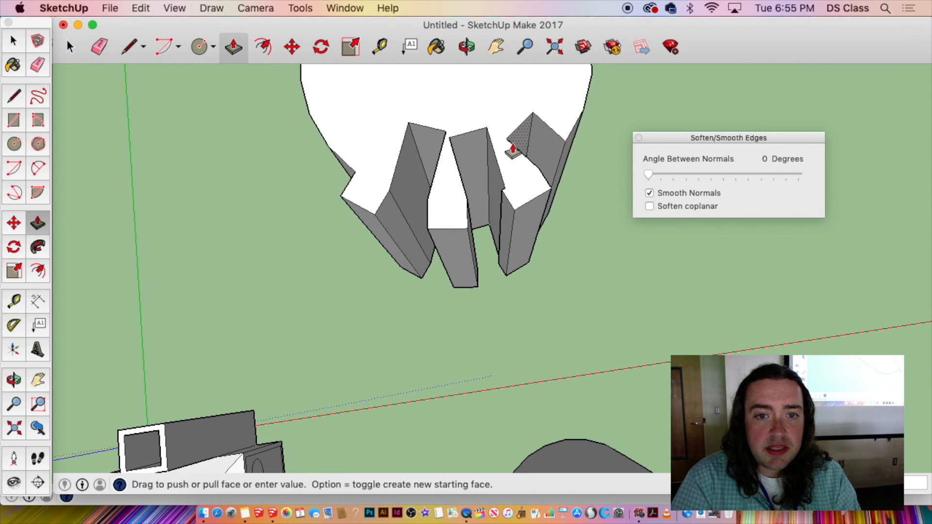
left_click(500, 142)
key("o")
left_click_drag(472, 141, 602, 97)
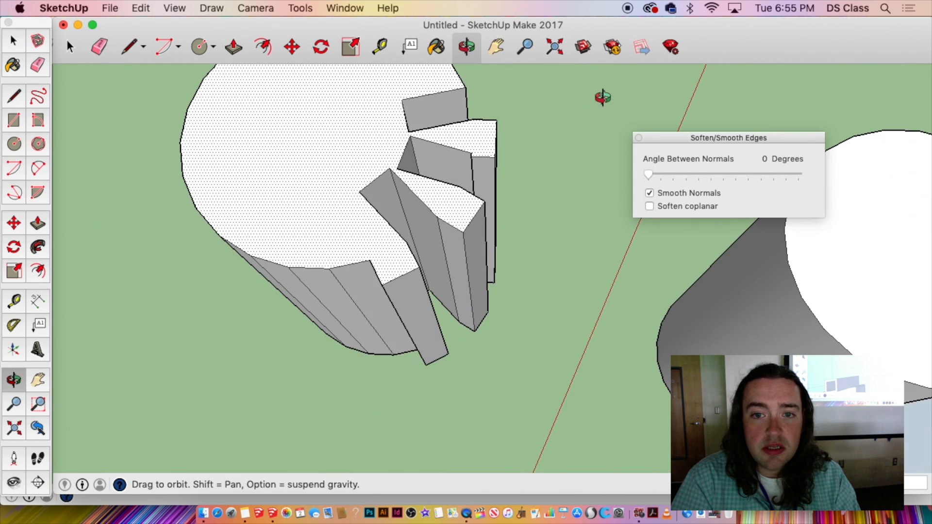
Pull one side facet of the second cylinder outward and push the facets on both sides of it inward.
key("p")
left_click(345, 335)
left_click(300, 305)
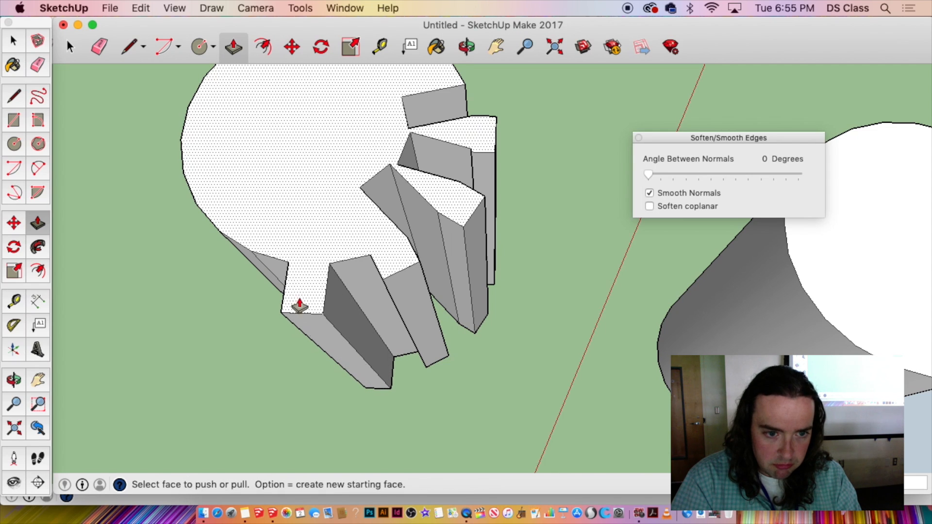
left_click(284, 277)
left_click(323, 217)
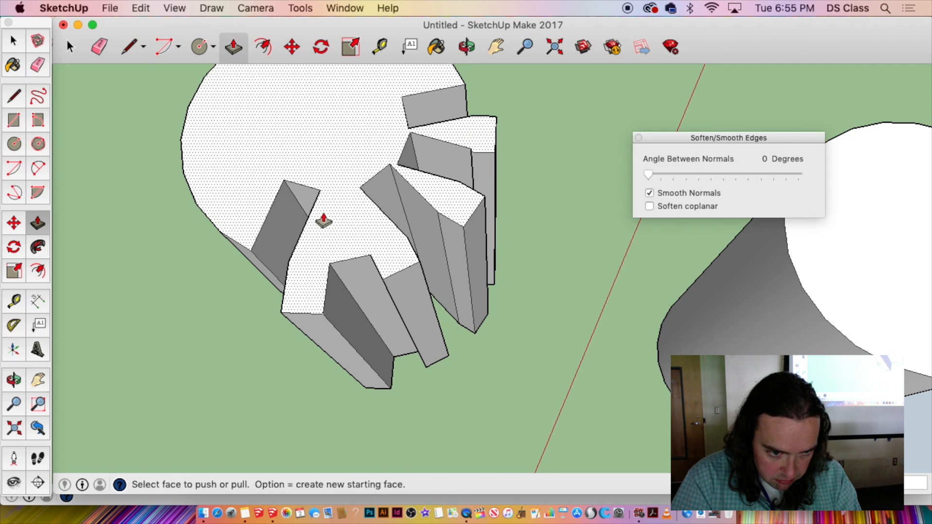
left_click(364, 284)
left_click(344, 256)
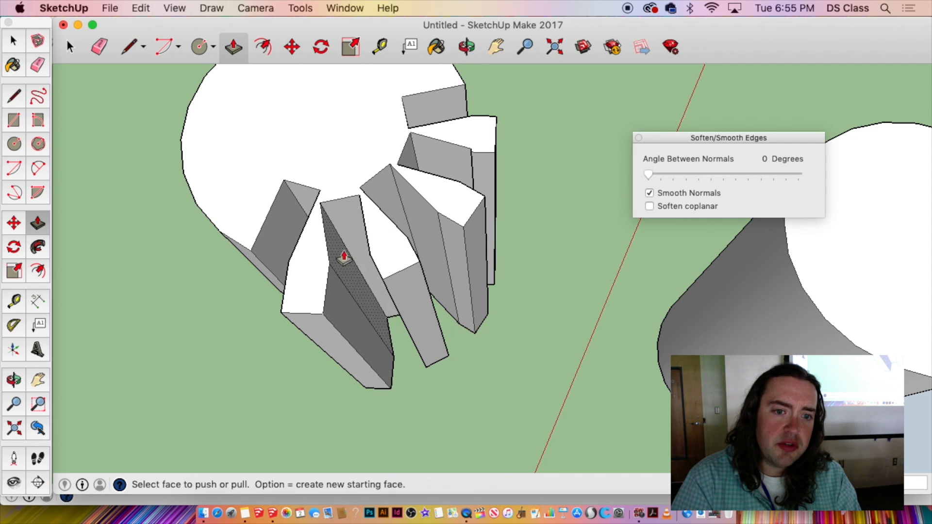
Continue around the second cylinder, pushing and pulling its intact side facets to form further notches and teeth.
key("o")
left_click_drag(344, 256, 654, 214)
key("p")
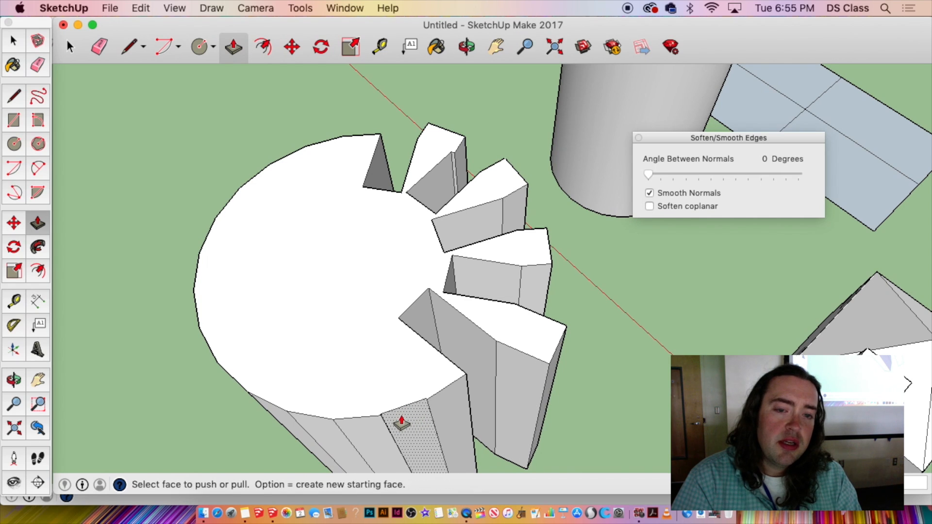
left_click(406, 433)
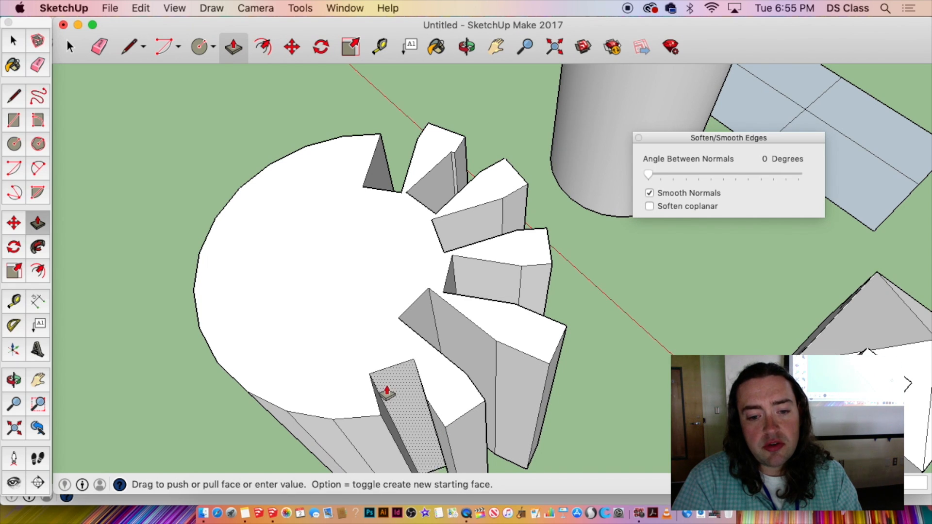
left_click(381, 380)
left_click(344, 450)
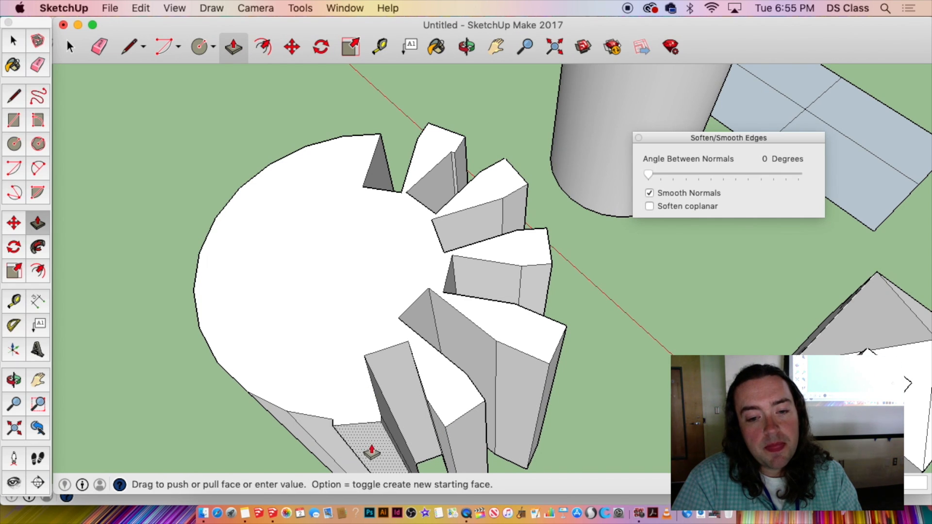
left_click(366, 473)
middle_click_drag(367, 473, 503, 371)
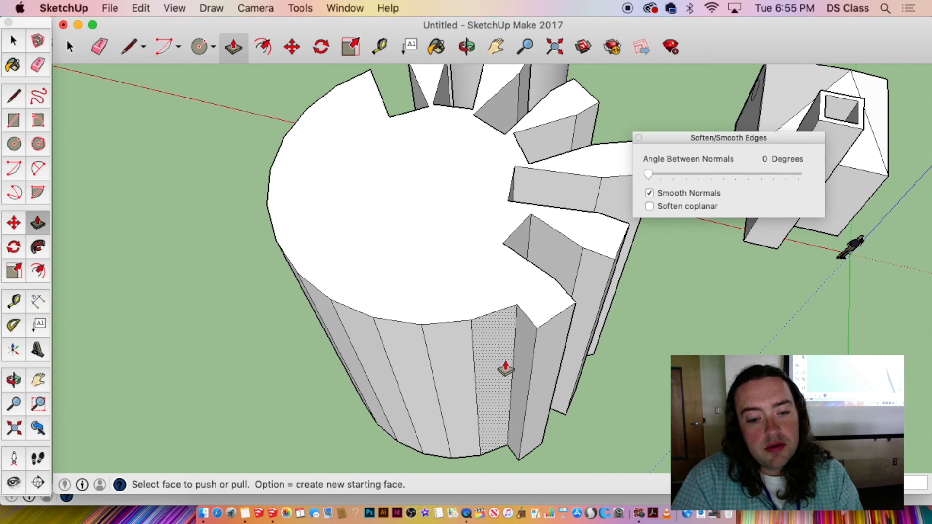
left_click(487, 326)
Select the whole taller cylinder and set its Soften/Smooth Edges angle between normals to 0 degrees.
key("space")
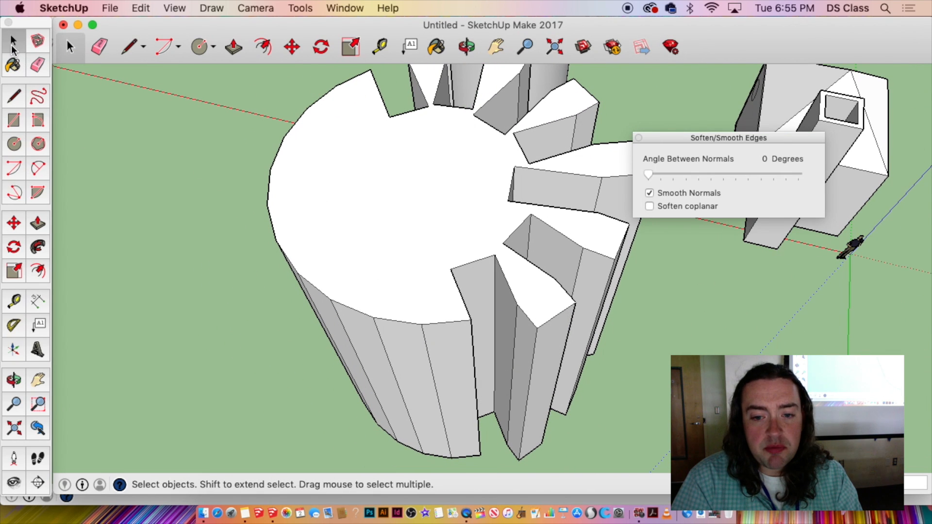
triple_click(439, 261)
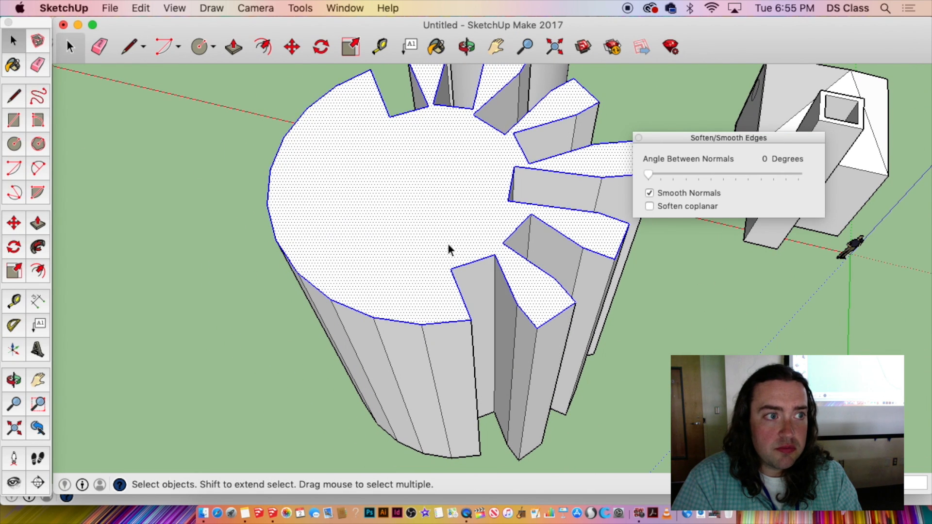
middle_click_drag(450, 249, 451, 392)
triple_click(399, 252)
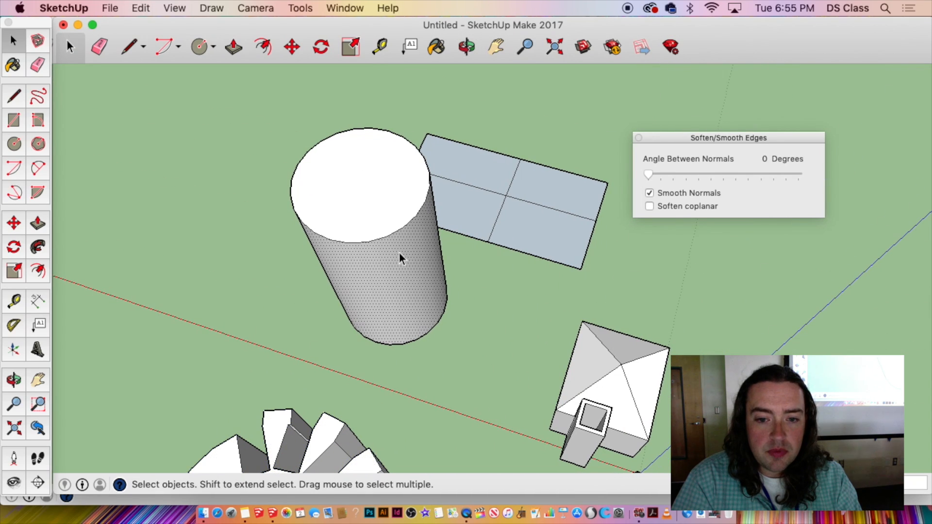
scroll(398, 265, "up", 5)
middle_click_drag(398, 266, 362, 191)
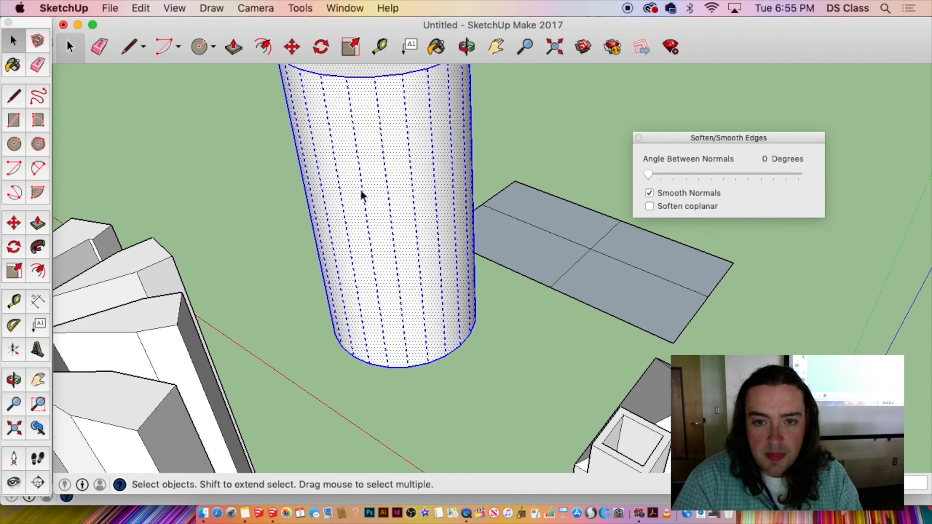
right_click(394, 205)
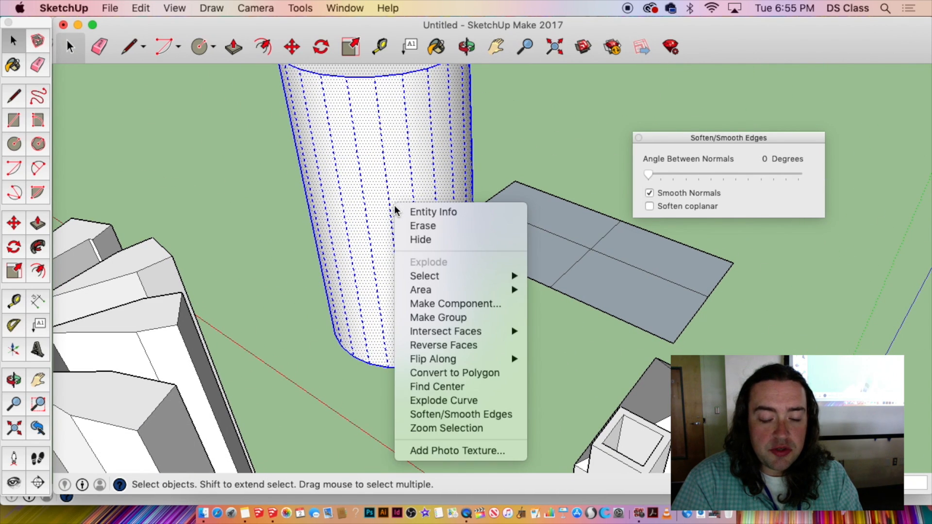
left_click(461, 415)
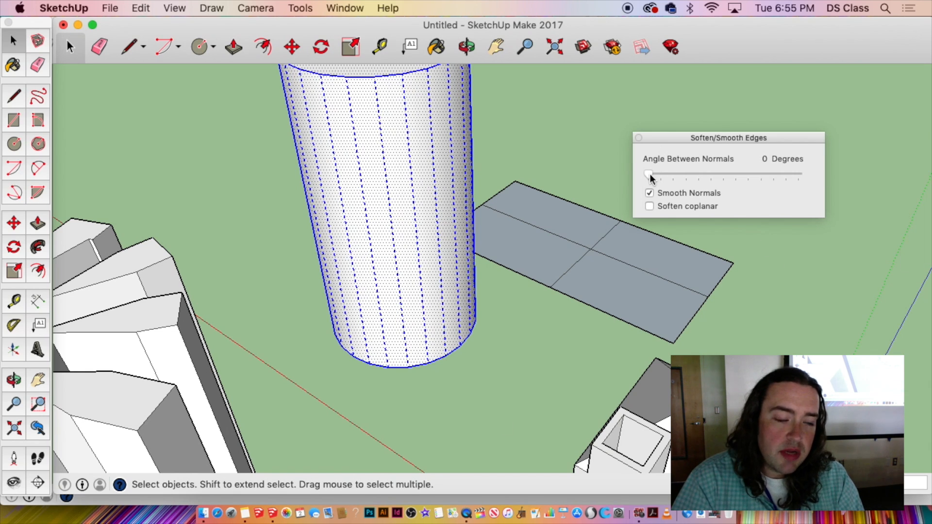
left_click_drag(650, 176, 607, 210)
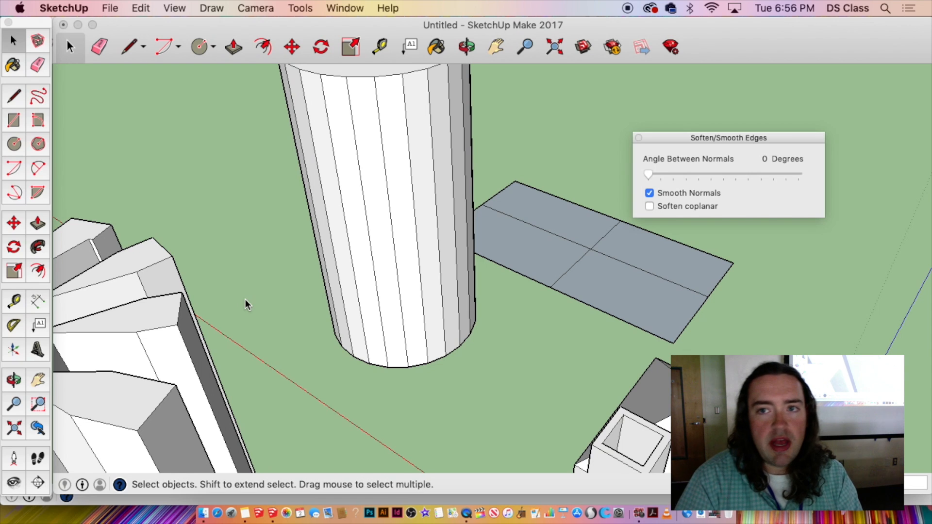
Push three more alternating facets on the uncut side of the notched cylinder inward.
middle_click_drag(249, 300, 470, 377)
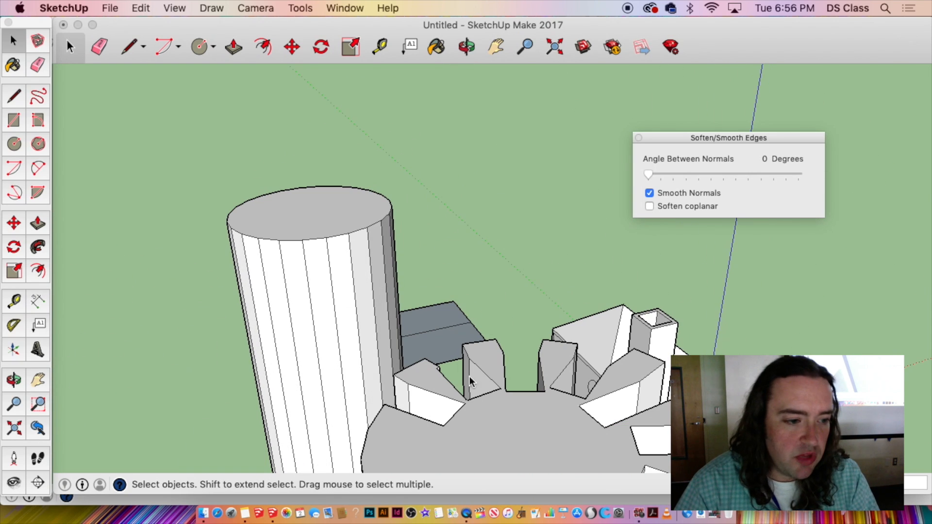
middle_click_drag(438, 307, 403, 231)
left_click(412, 246)
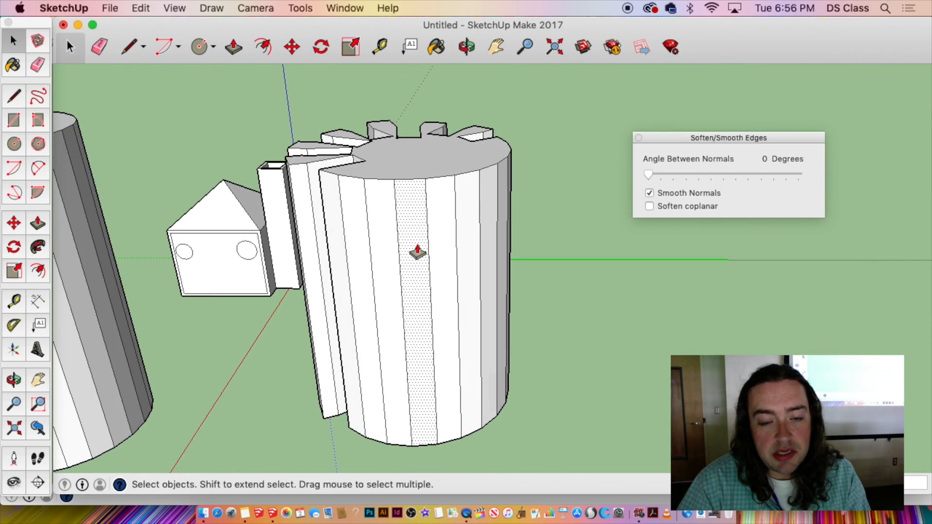
left_click_drag(418, 251, 408, 223)
middle_click_drag(408, 223, 387, 392)
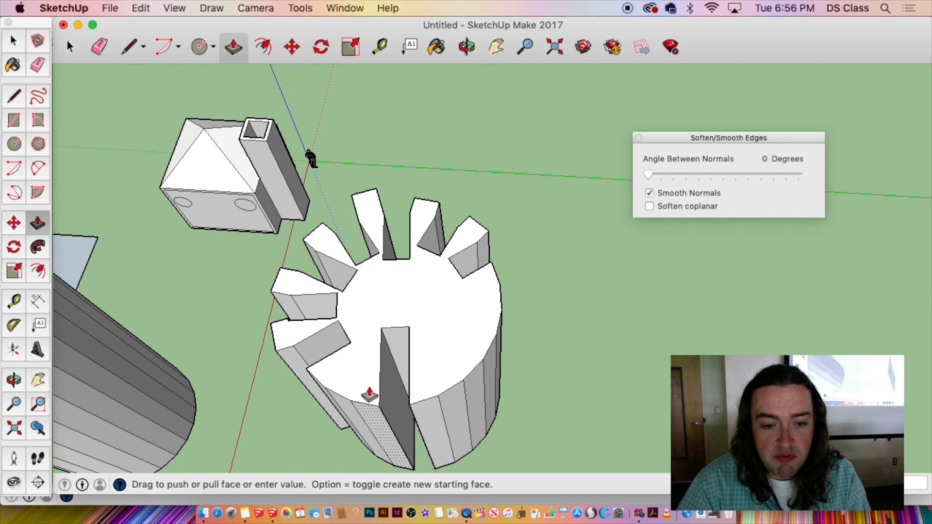
left_click_drag(368, 398, 357, 375)
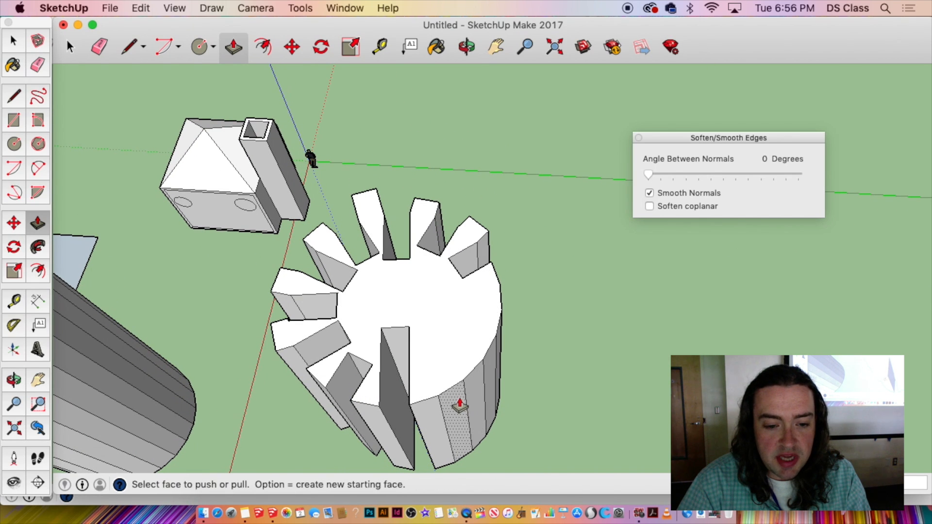
left_click_drag(459, 404, 456, 334)
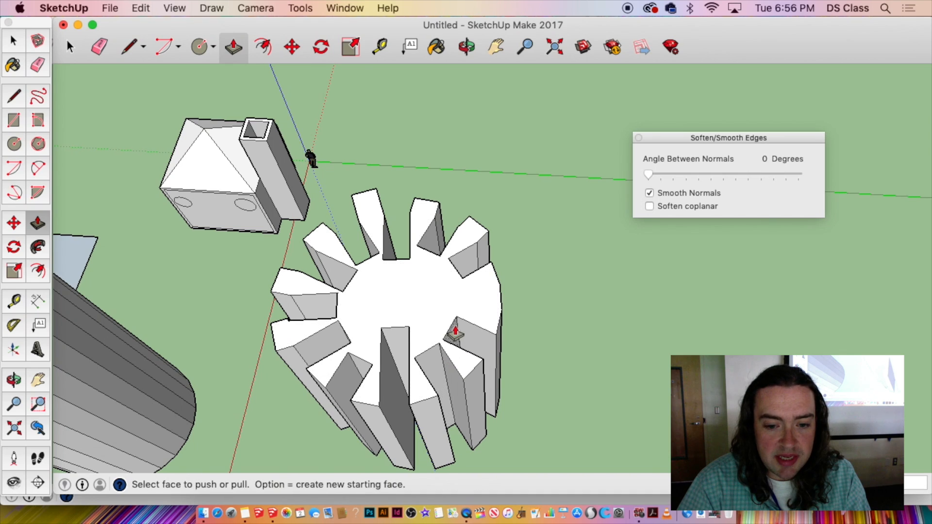
Push the remaining intact facet of the notched cylinder inward and adjust the depth of a neighbouring notch.
middle_click_drag(492, 316, 410, 318)
left_click_drag(437, 310, 412, 292)
middle_click_drag(444, 431, 503, 348)
left_click(483, 333)
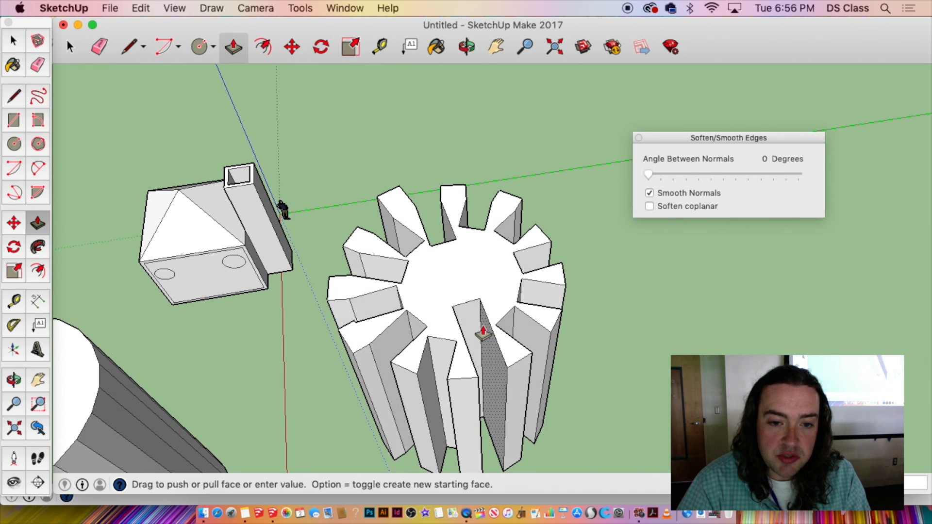
left_click(485, 339)
left_click(469, 328)
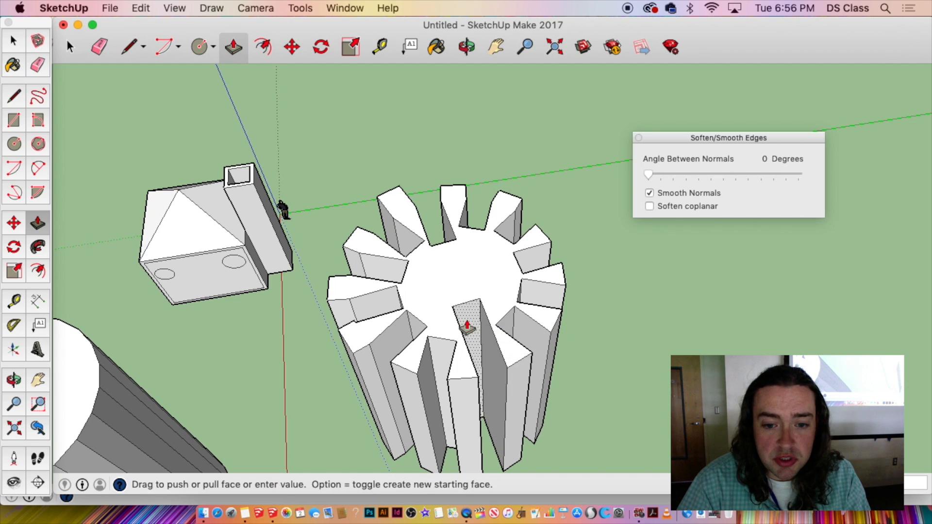
left_click(483, 360)
Adjust the depth of the inner notch faces between the gear-shaped cylinder's teeth.
middle_click_drag(484, 360, 537, 437)
scroll(445, 379, "up", 3)
middle_click_drag(445, 379, 534, 375)
left_click(528, 282)
left_click(526, 286)
left_click(501, 369)
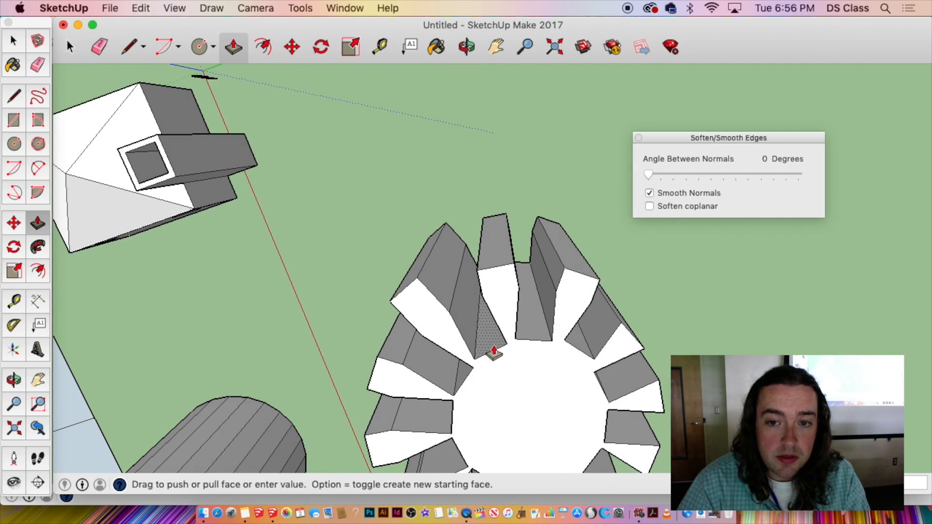
left_click(493, 354)
Draw a large rectangle on the ground across the red axis, in the empty area beyond the taller cylinder.
middle_click_drag(595, 385, 583, 154)
scroll(453, 385, "down", 4)
middle_click_drag(394, 394, 396, 114, "shift")
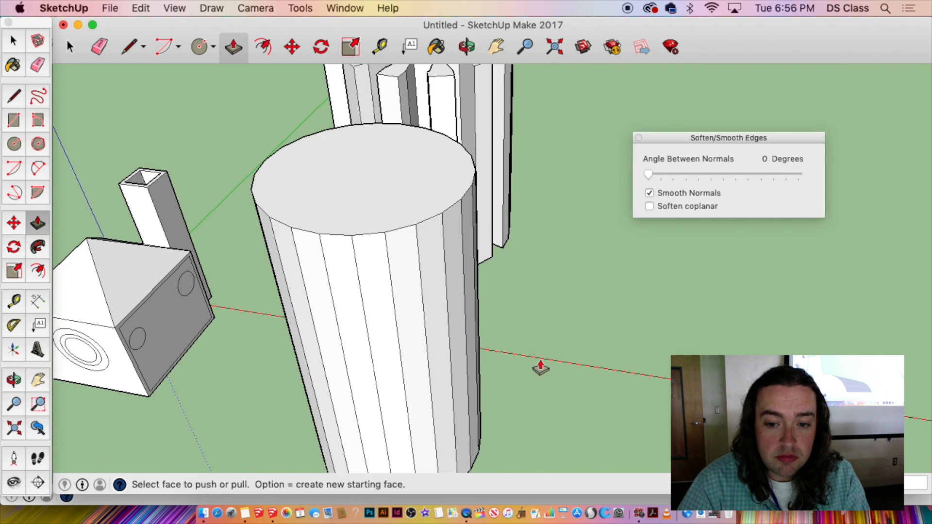
scroll(541, 368, "down", 5)
middle_click_drag(540, 368, 291, 119, "shift")
scroll(377, 250, "down", 2)
key("r")
left_click(401, 293)
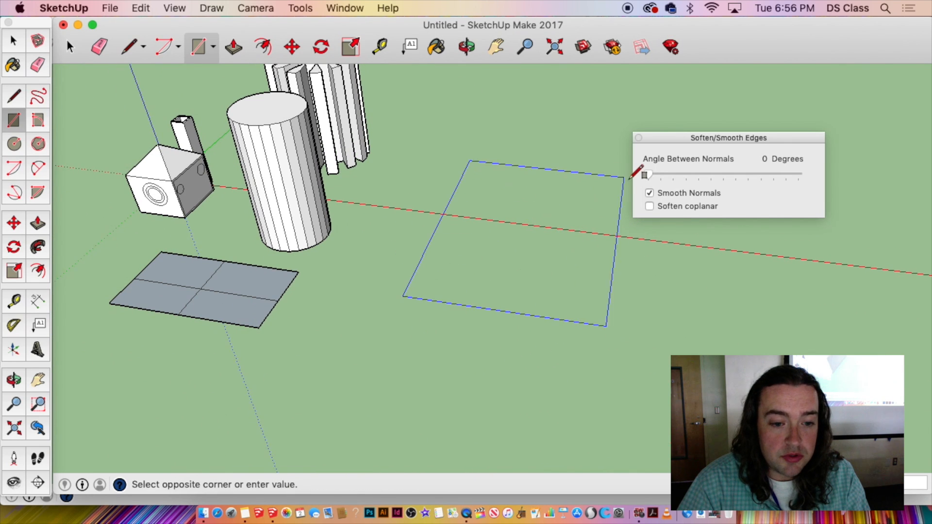
left_click(631, 168)
Draw a large circle centred on the new ground rectangle, nearly filling its width.
middle_click_drag(631, 167, 515, 265)
key("c")
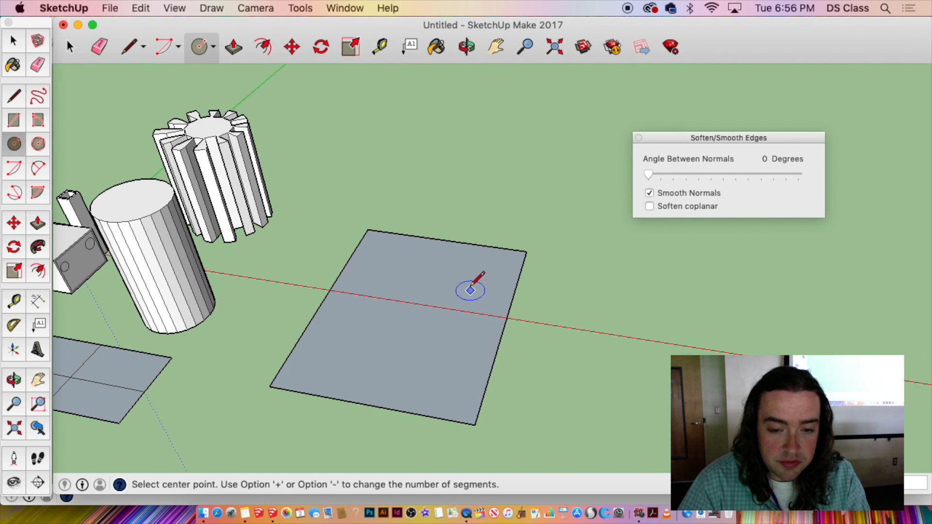
left_click(413, 317)
left_click(384, 379)
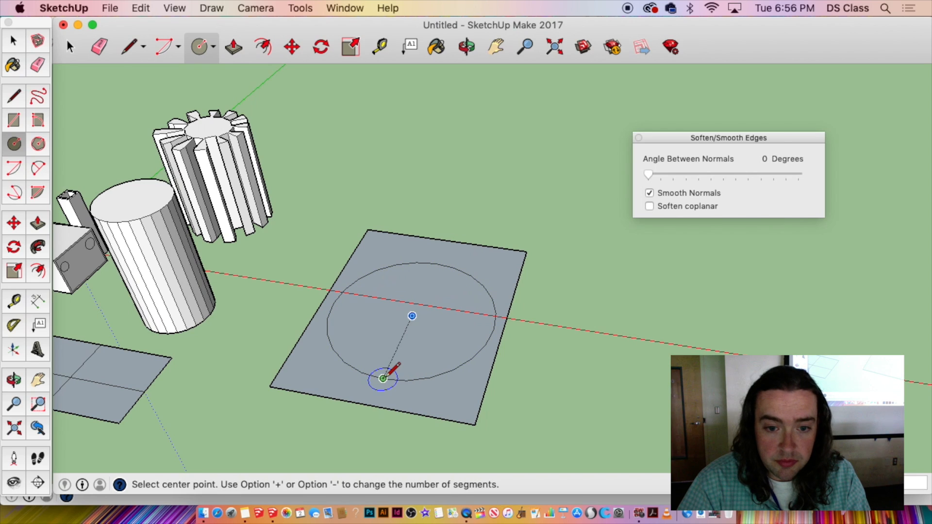
Select the circle's edge and examine up close the straight segments that make up its outline.
key("space")
scroll(454, 377, "up", 6)
left_click(455, 377)
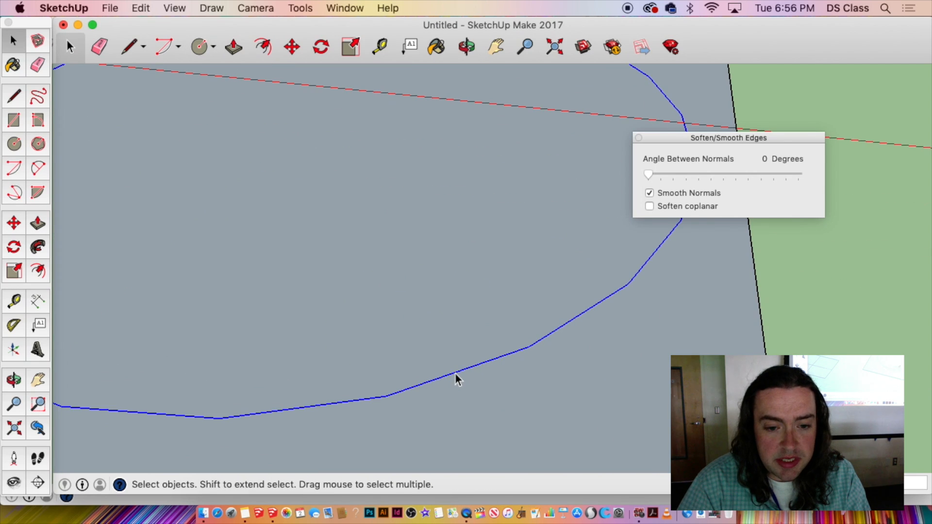
scroll(473, 376, "up", 2)
left_click(582, 356)
middle_click_drag(595, 328, 448, 369, "shift")
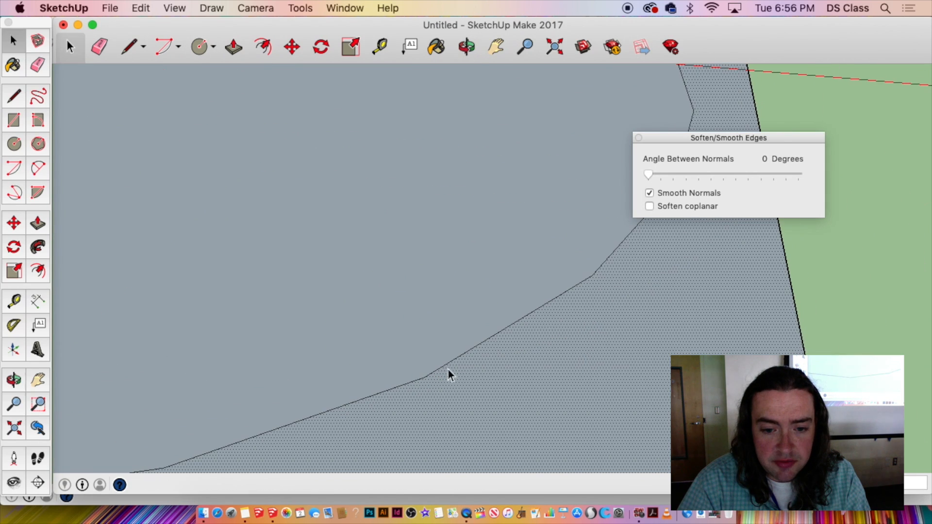
left_click(461, 358)
middle_click_drag(604, 256, 231, 394)
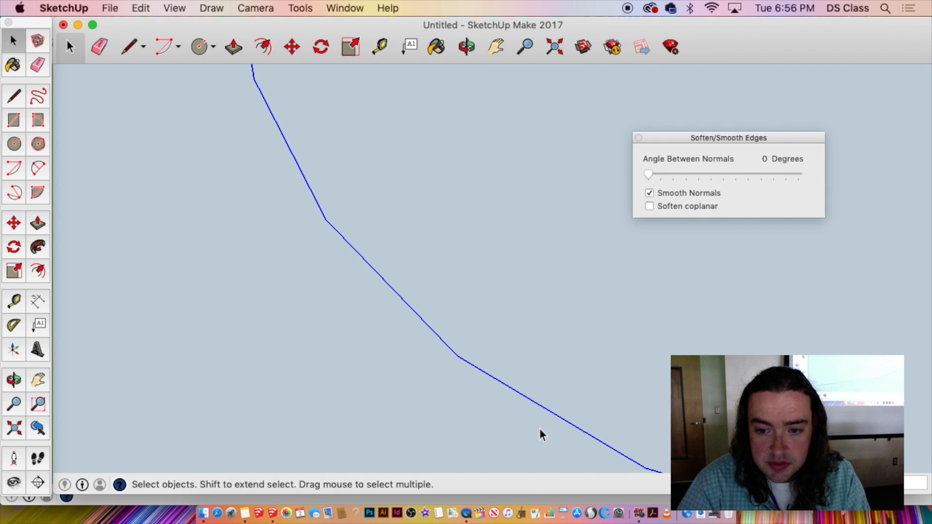
middle_click_drag(534, 398, 273, 199, "shift")
middle_click_drag(604, 302, 190, 403, "shift")
scroll(403, 328, "down", 6)
scroll(407, 331, "down", 6)
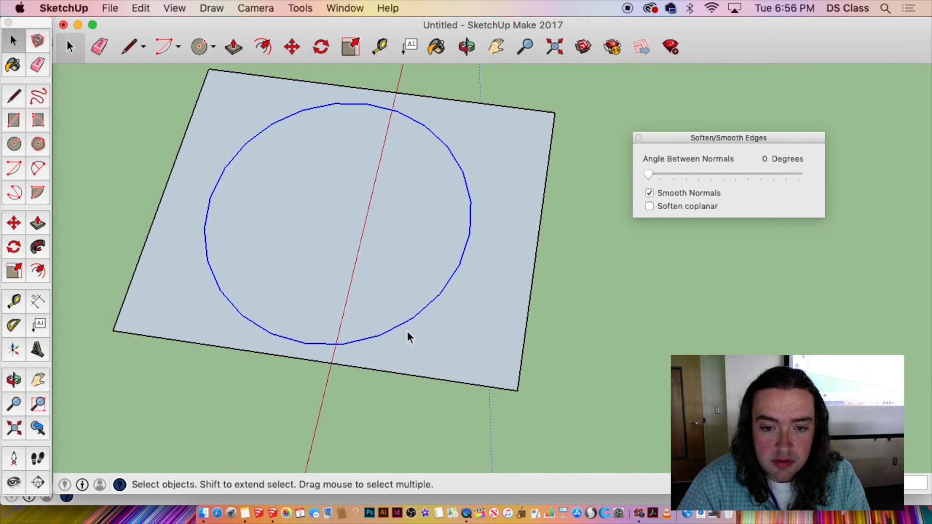
Review the circle on the rectangle, the gear-shaped cylinder and the house from several angles.
middle_click_drag(407, 330, 435, 348, "shift")
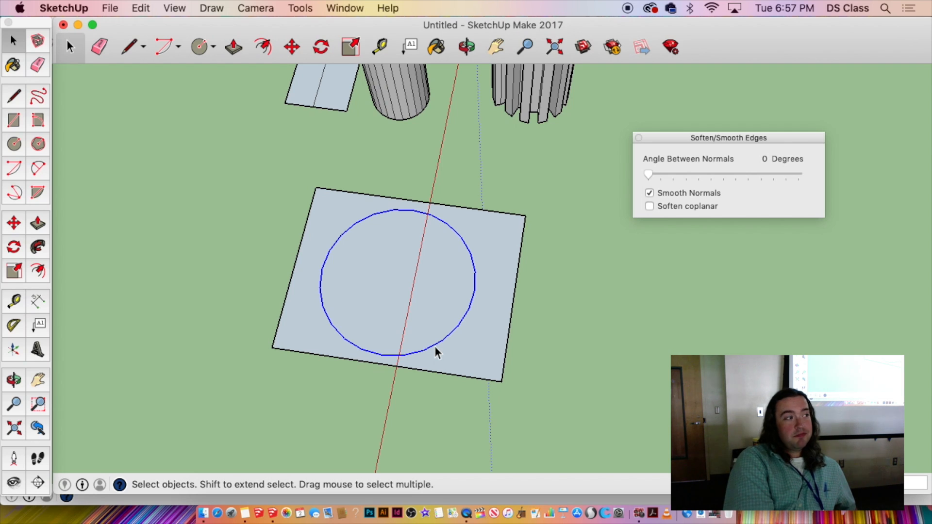
scroll(500, 276, "down", 3)
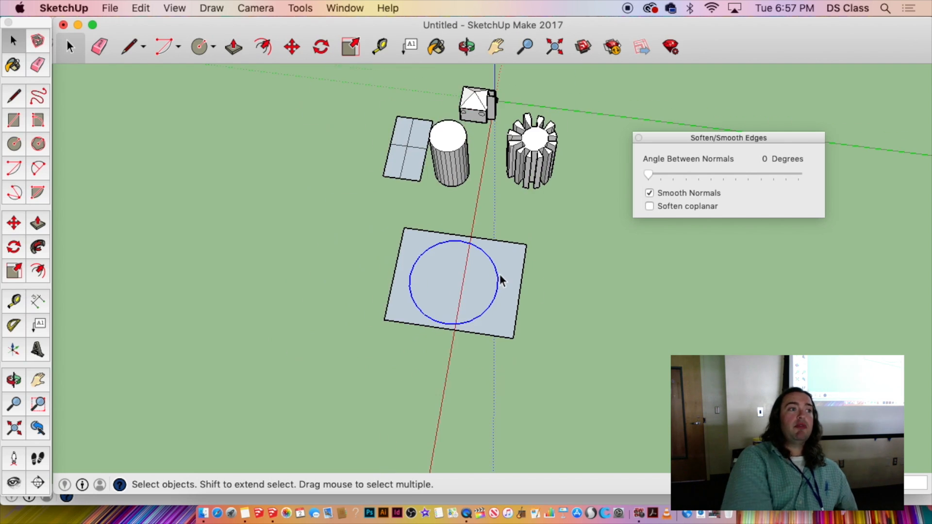
middle_click_drag(454, 281, 196, 343)
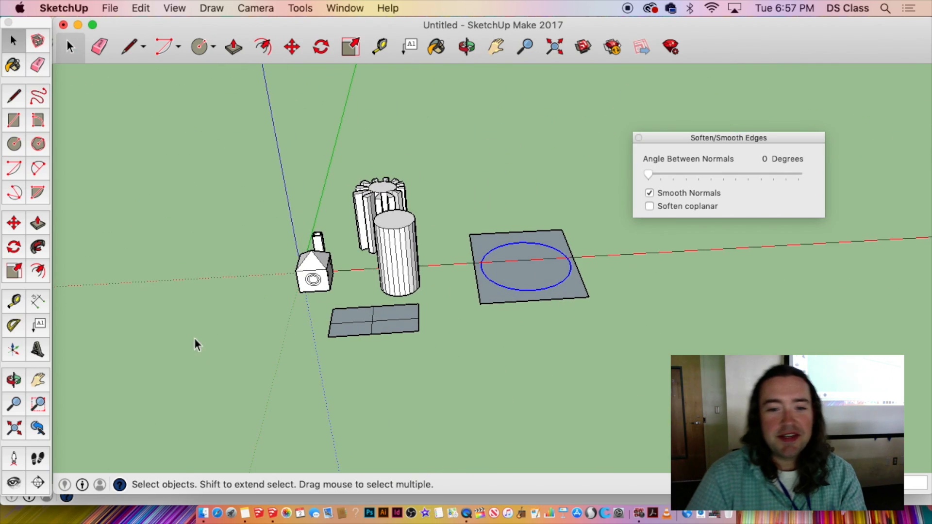
scroll(318, 303, "up", 1)
middle_click_drag(318, 299, 551, 233)
scroll(589, 350, "up", 5)
mouse_move(558, 339)
middle_mouse_down()
mouse_move(516, 339)
mouse_move(167, 190)
middle_mouse_up()
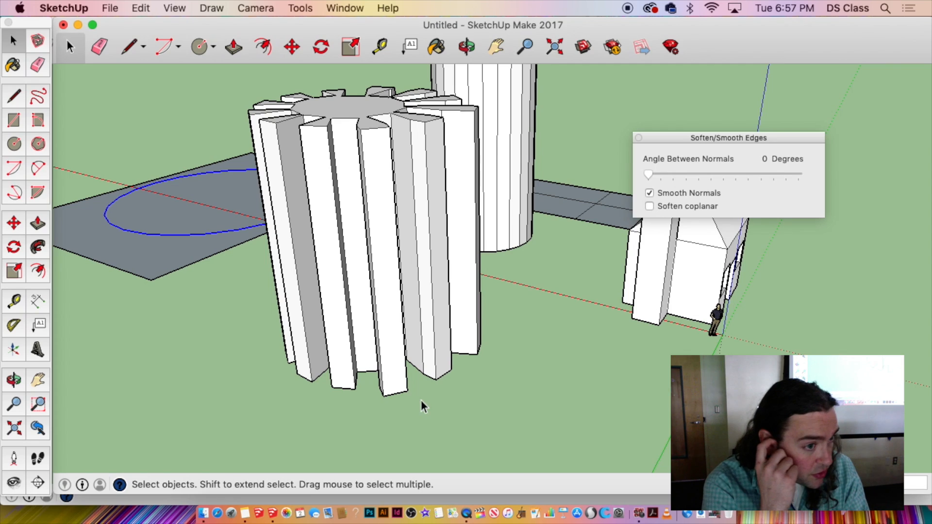
scroll(552, 328, "down", 5)
middle_click_drag(551, 328, 447, 297)
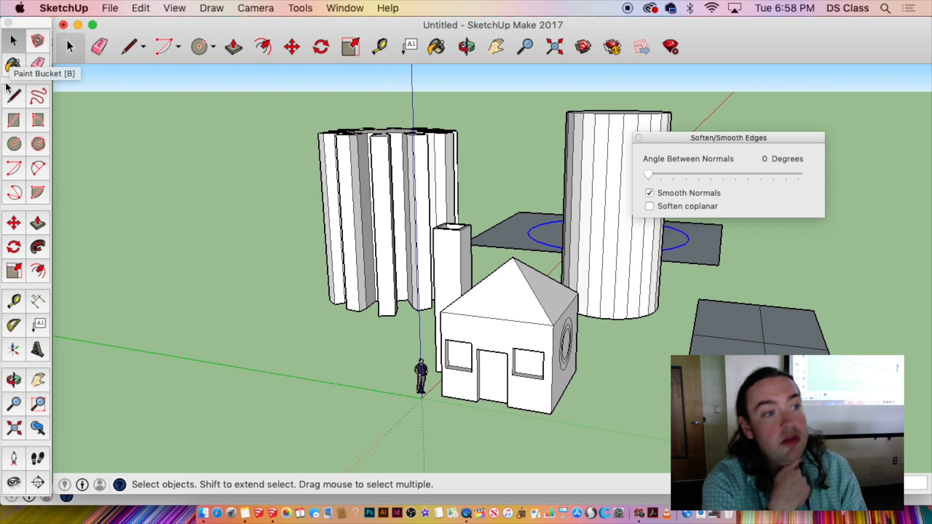
Activate the Paint Bucket with the colour wheel and arrange a compact Colors window beside the model.
left_click(12, 67)
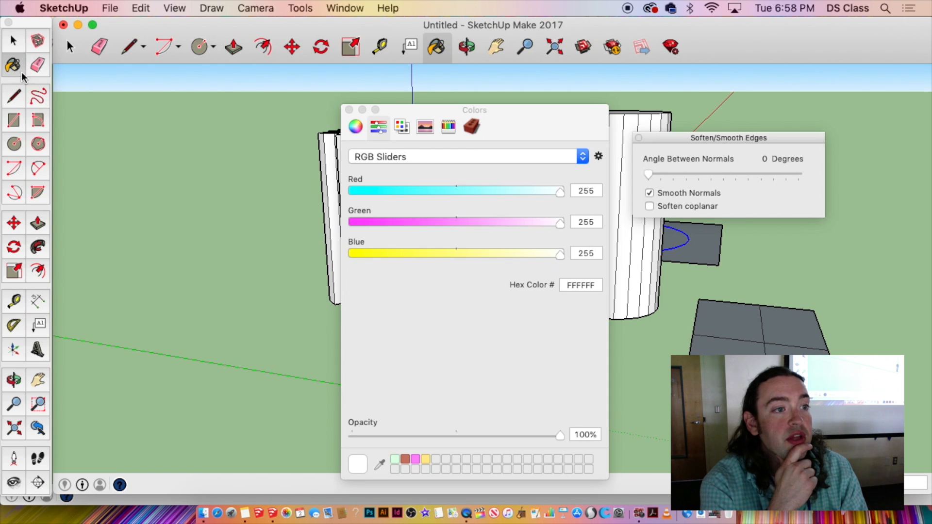
left_click(356, 126)
left_click_drag(414, 110, 136, 62)
left_click_drag(262, 89, 253, 94)
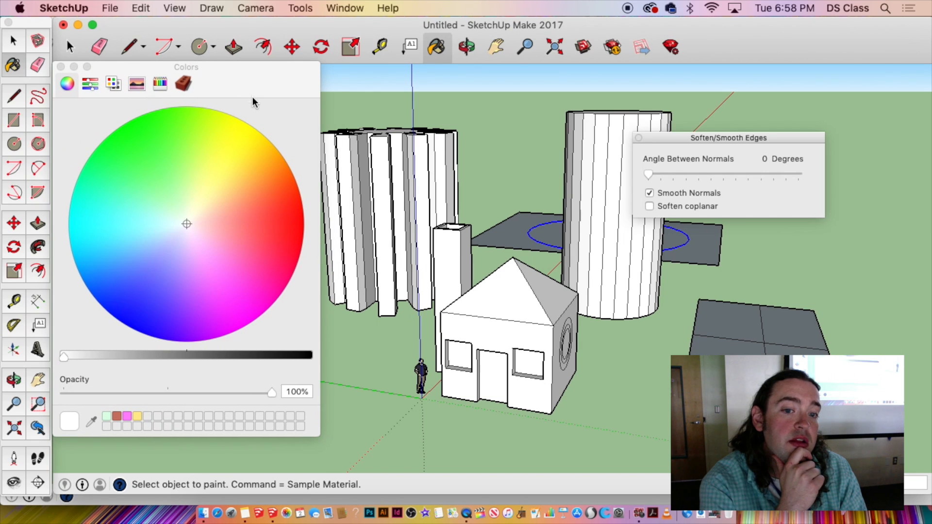
left_click_drag(318, 436, 180, 296)
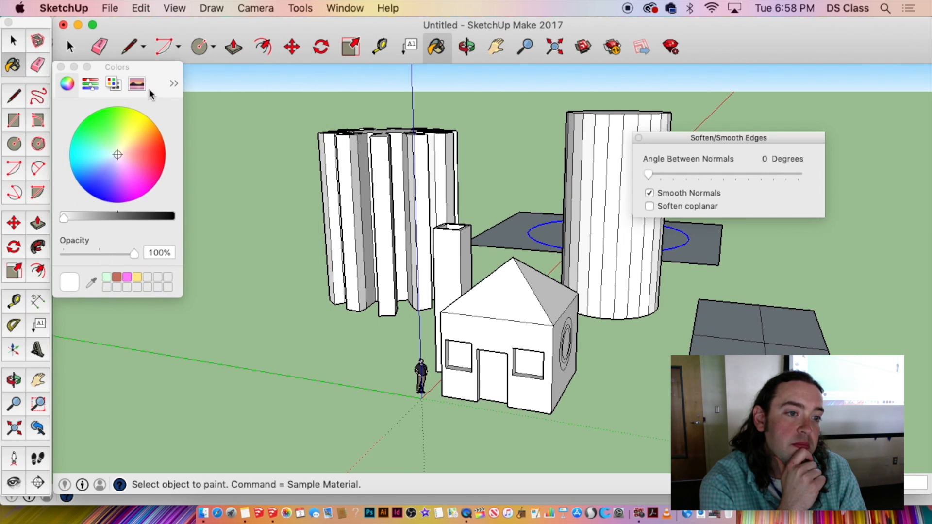
left_click_drag(150, 71, 184, 84)
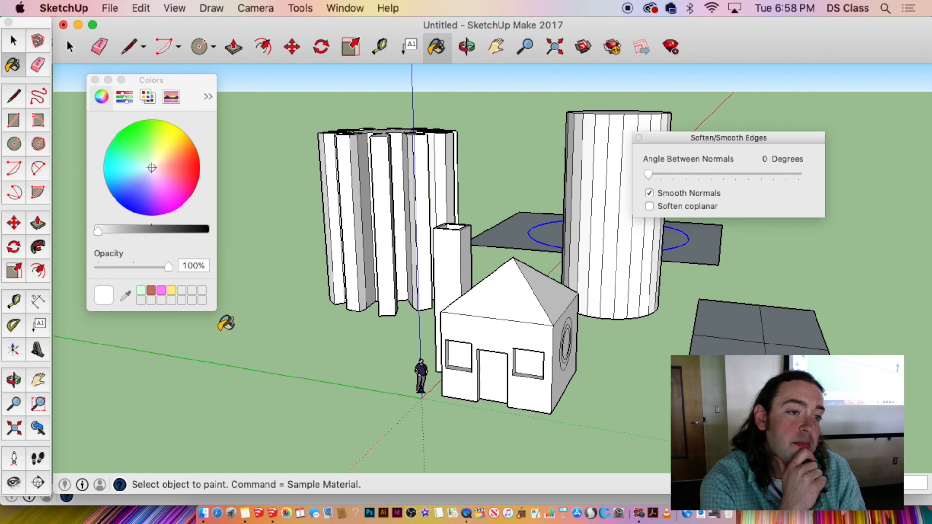
left_click_drag(216, 310, 251, 313)
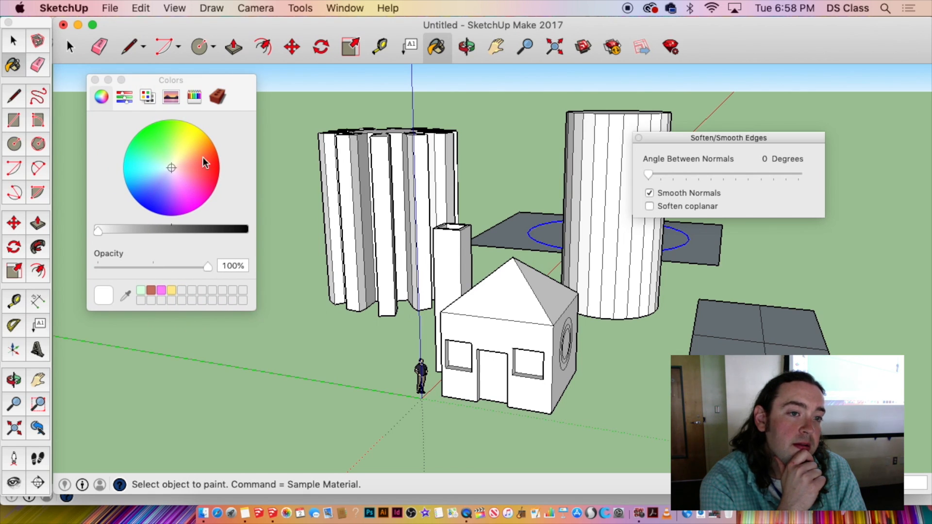
Choose orange and paint one facet of the gear-shaped cylinder and the front roof face of the house.
left_click_drag(183, 144, 198, 157)
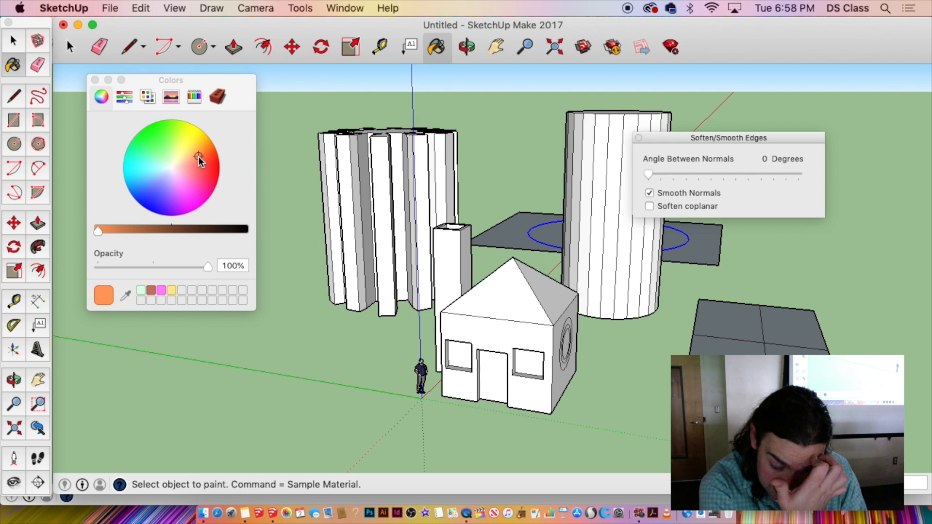
left_click(383, 213)
left_click(492, 298)
Paint the remaining faces of the house's pyramid roof orange.
middle_click_drag(603, 308, 366, 386)
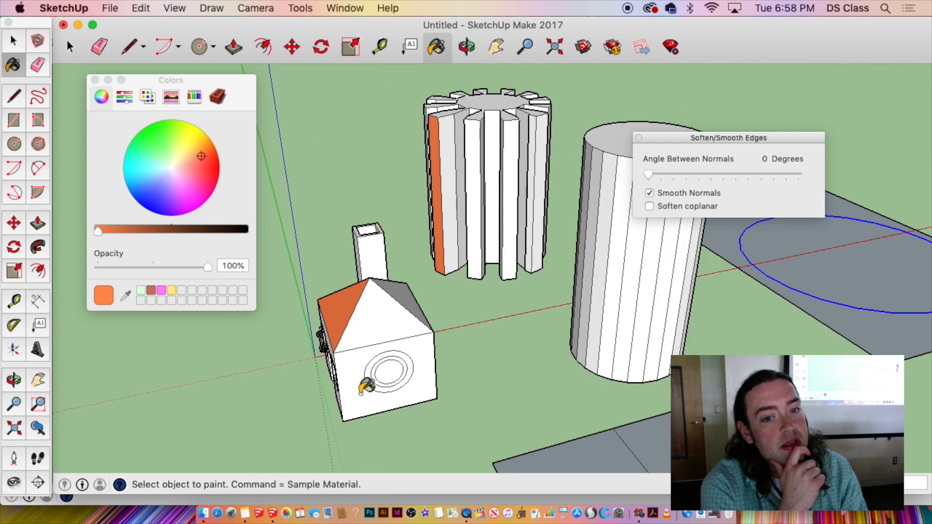
left_click(384, 326)
left_click(399, 297)
middle_click_drag(399, 297, 759, 312)
scroll(759, 312, "down", 4)
scroll(637, 339, "up", 8)
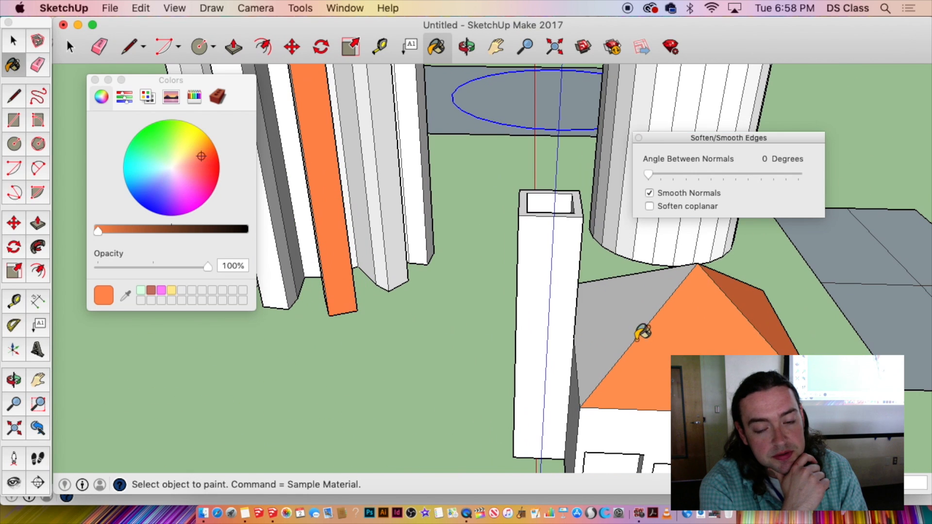
left_click(629, 328)
scroll(629, 328, "down", 5)
Choose light blue and paint the ringed side wall, the front wall, the door and both recessed window faces.
mouse_move(607, 348)
middle_mouse_down()
mouse_move(537, 343)
mouse_move(264, 223)
middle_mouse_up()
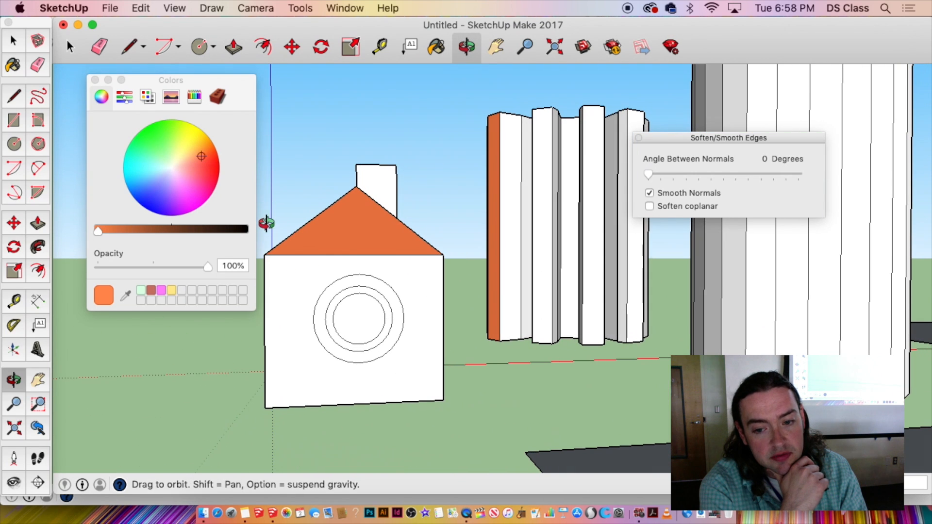
left_click(160, 178)
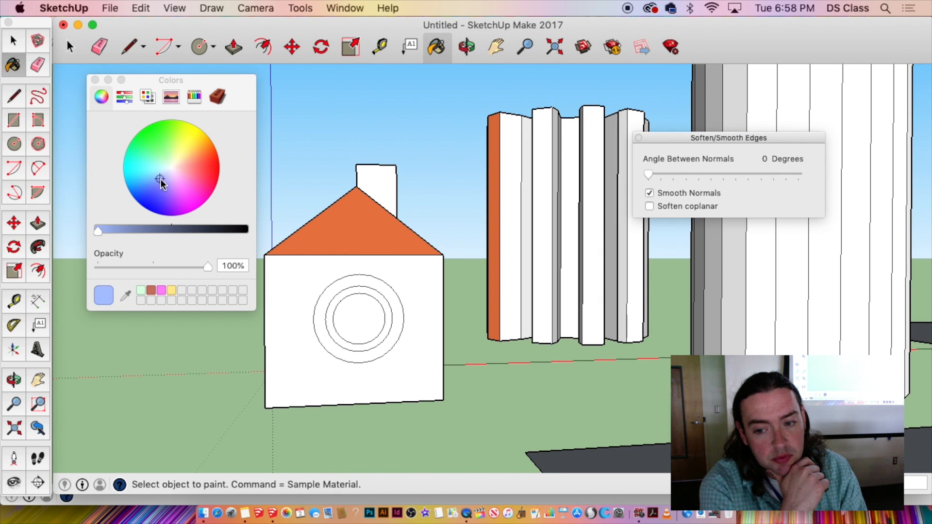
left_click(306, 324)
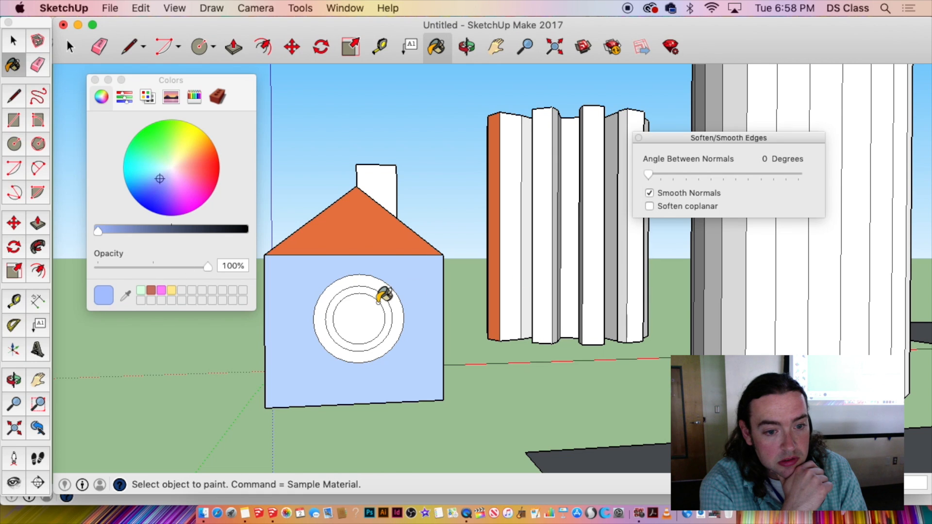
mouse_move(385, 296)
middle_mouse_down()
mouse_move(656, 313)
mouse_move(558, 284)
middle_mouse_up()
left_click(556, 285)
left_click(558, 345)
left_click(509, 342)
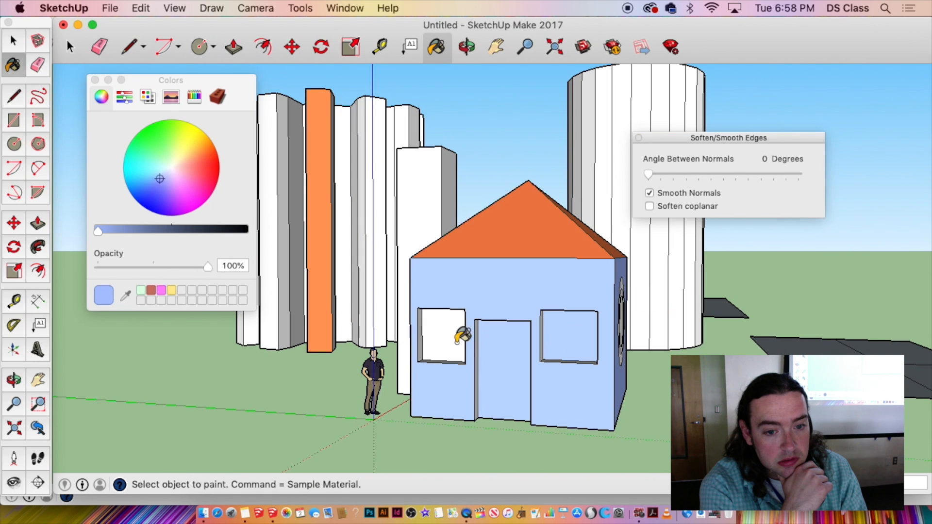
left_click(459, 335)
Paint the house wall behind the chimney and the chimney's outer face light blue.
middle_click_drag(479, 335, 339, 359)
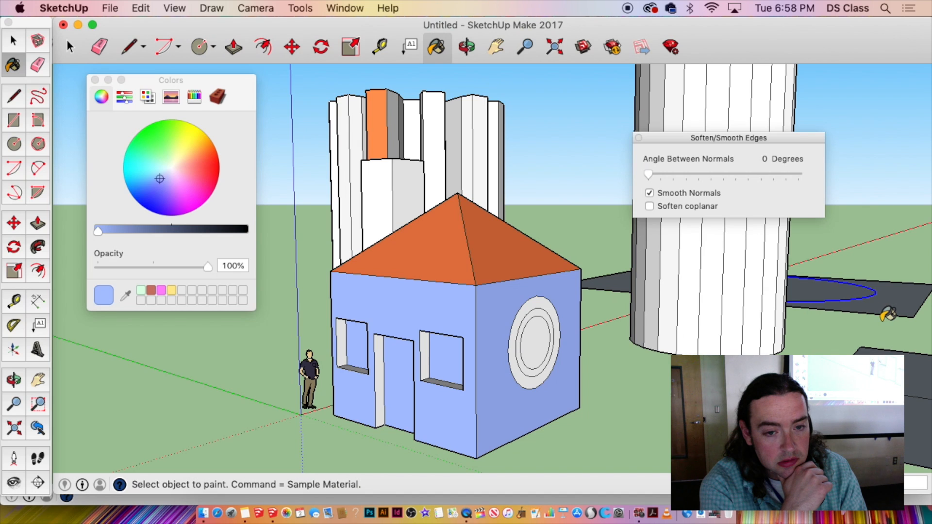
middle_click_drag(363, 324, 839, 317)
left_click(675, 303)
left_click(630, 301)
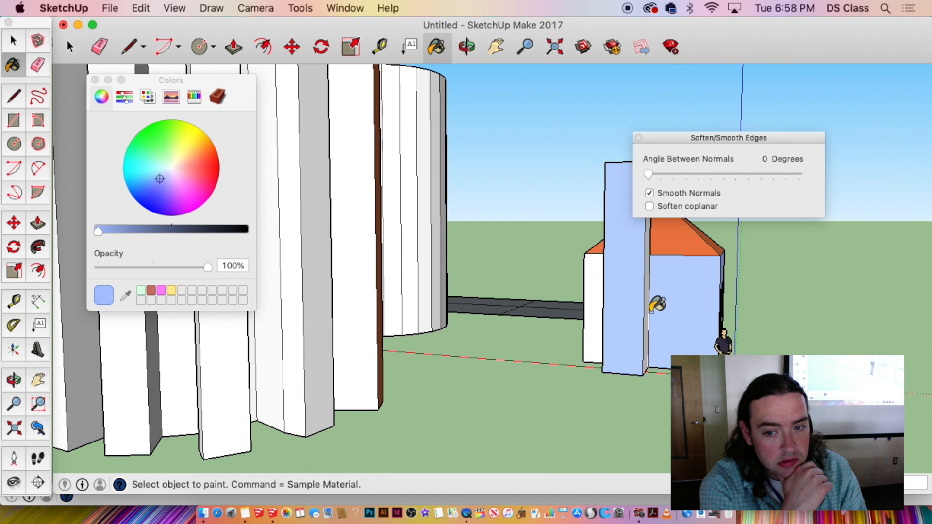
Paint the bordered wall panel around the two small circles and the chimney's remaining visible sides light blue.
middle_click_drag(646, 306, 651, 272)
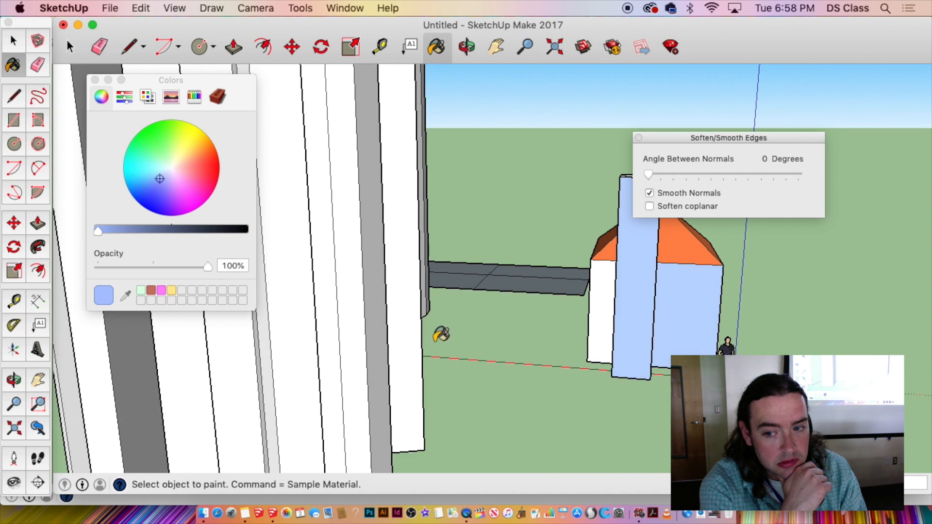
middle_click_drag(595, 314, 435, 281)
scroll(435, 282, "up", 3)
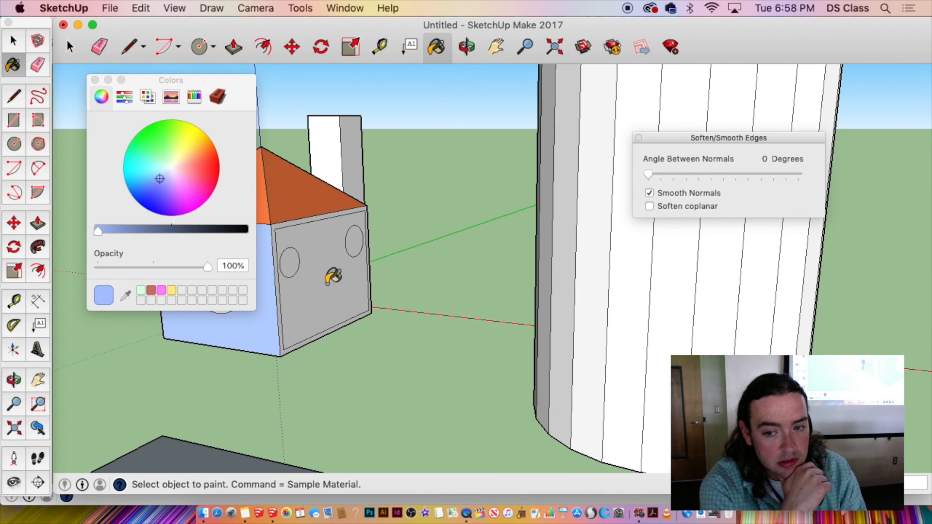
left_click(333, 277)
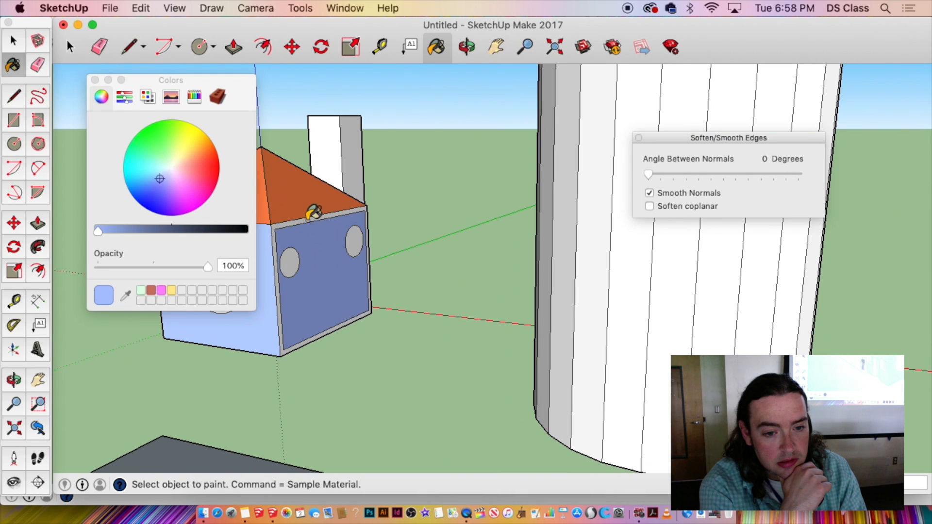
left_click(354, 179)
left_click(319, 160)
Close and reopen the Colors window, reposition it beside the house and return it to the colour wheel.
middle_click_drag(334, 246, 349, 296)
middle_click_drag(366, 258, 727, 267)
mouse_move(541, 254)
middle_mouse_down()
mouse_move(418, 108)
mouse_move(288, 92)
middle_mouse_up()
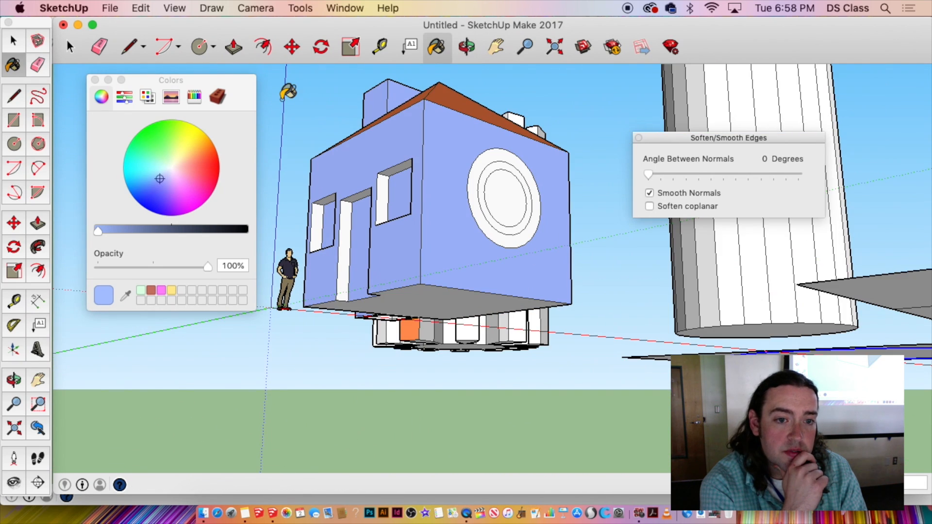
scroll(343, 142, "down", 2)
left_click(129, 92)
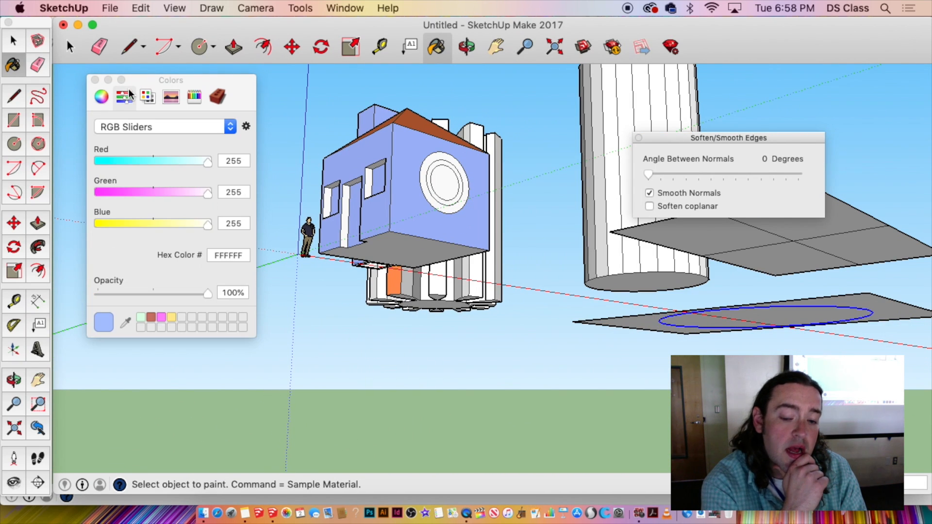
left_click(95, 79)
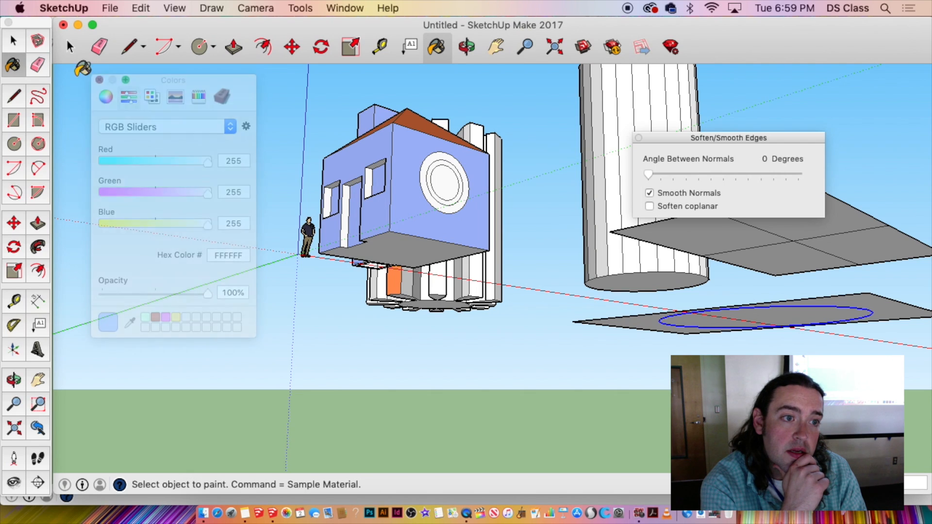
left_click(9, 72)
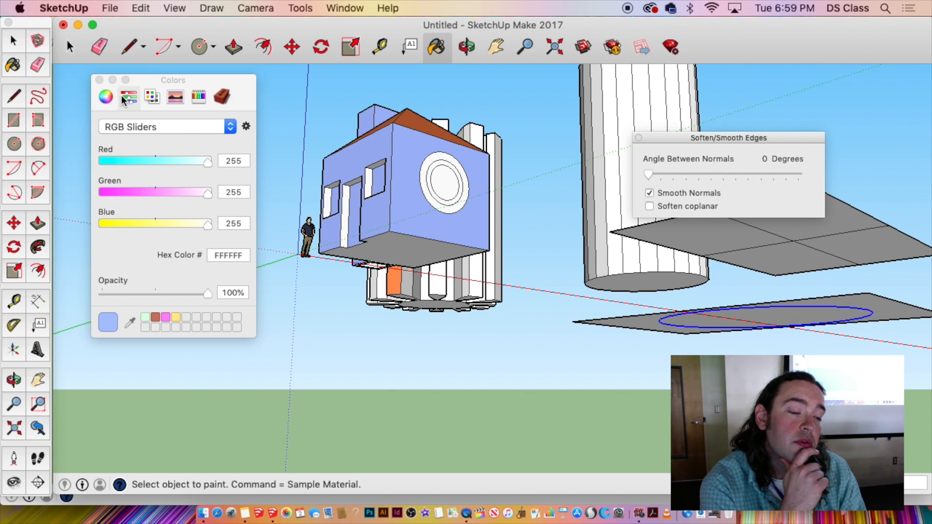
left_click(9, 70)
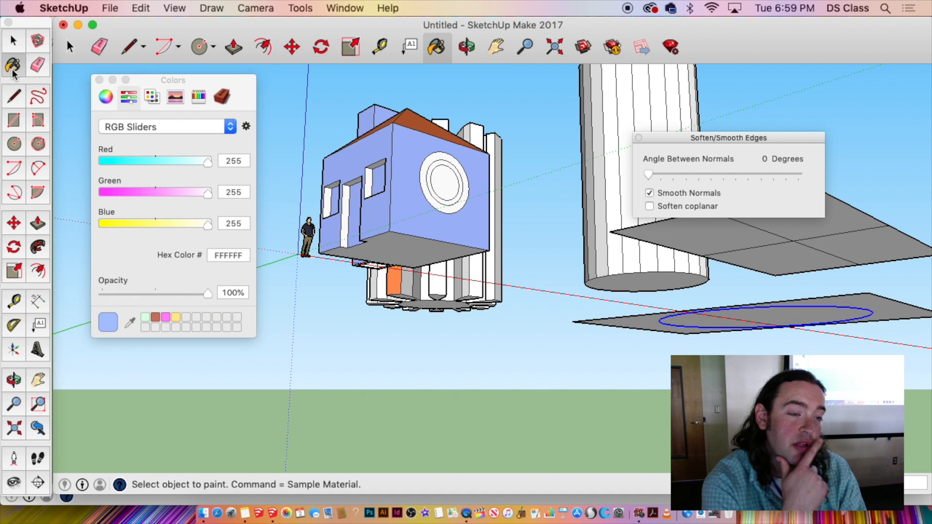
left_click_drag(178, 91, 216, 116)
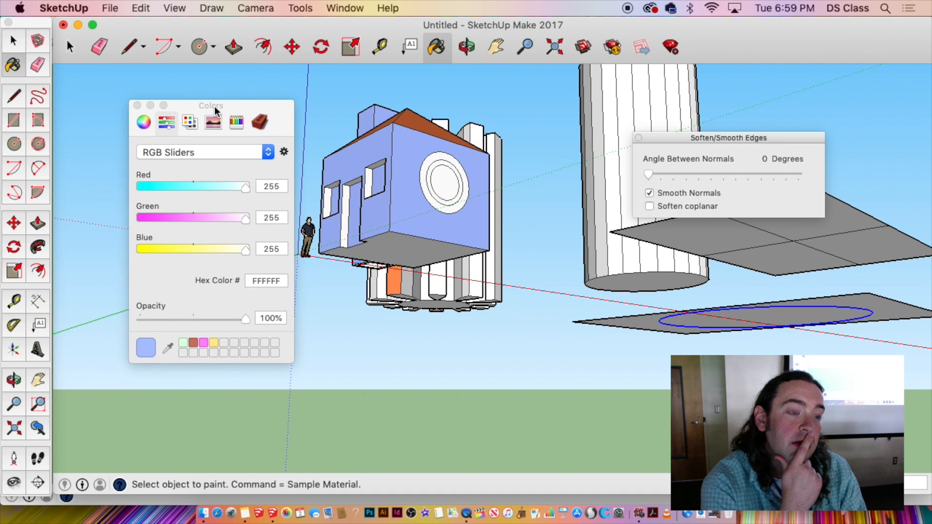
key("o")
middle_click_drag(505, 165, 174, 130)
left_click(143, 122)
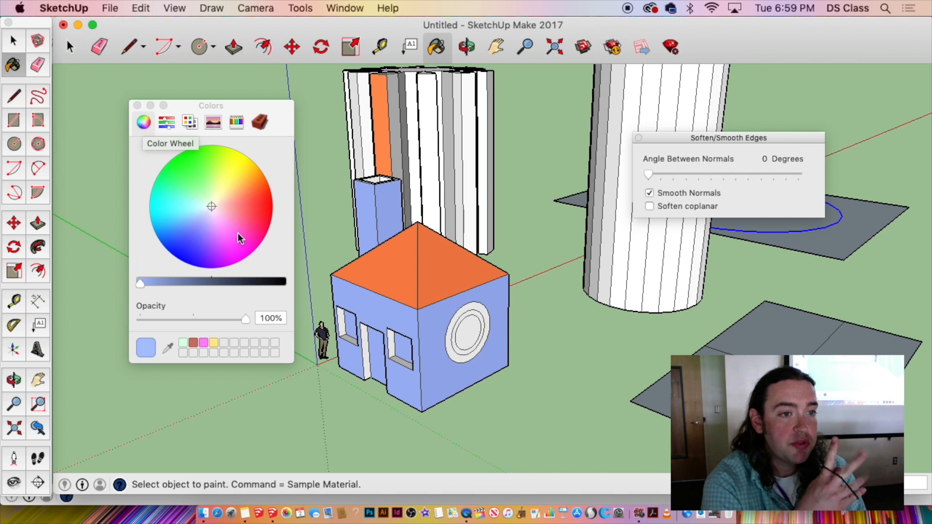
Try a green hue on the colour wheel and vary the brightness.
left_click_drag(238, 194, 214, 170)
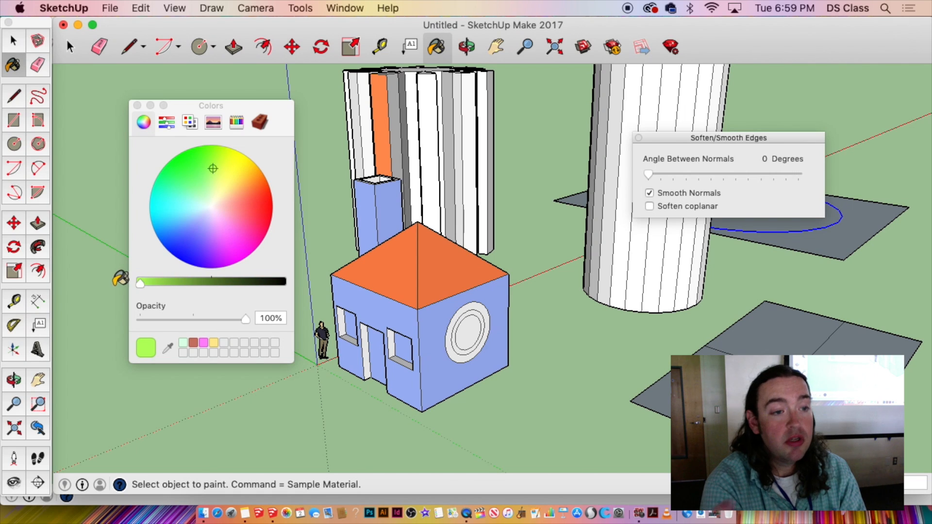
left_click_drag(140, 283, 138, 245)
left_click_drag(180, 207, 211, 208)
left_click_drag(145, 287, 89, 264)
Save yellow and red from the colour wheel as custom swatches, and sample light blue from the house's front wall with the eyedropper.
left_click(238, 186)
left_click_drag(239, 189, 232, 178)
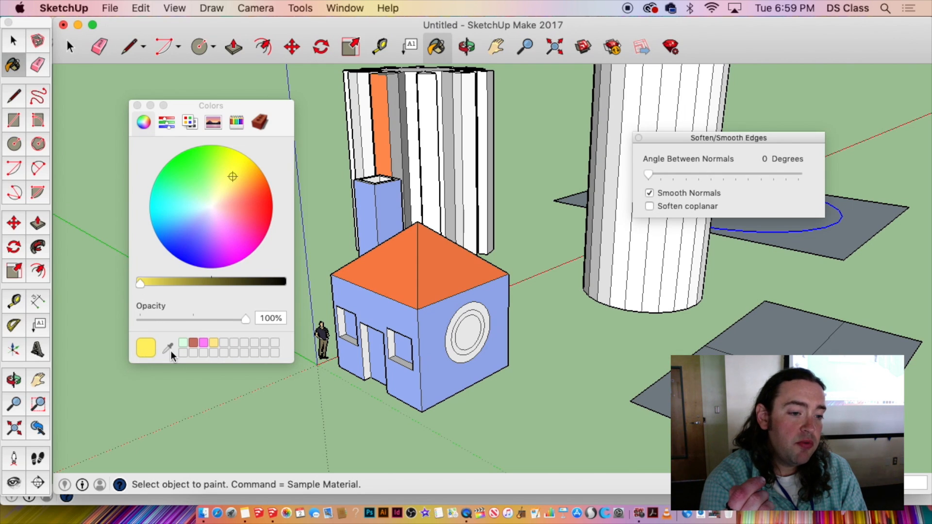
left_click_drag(142, 351, 235, 339)
left_click(269, 204)
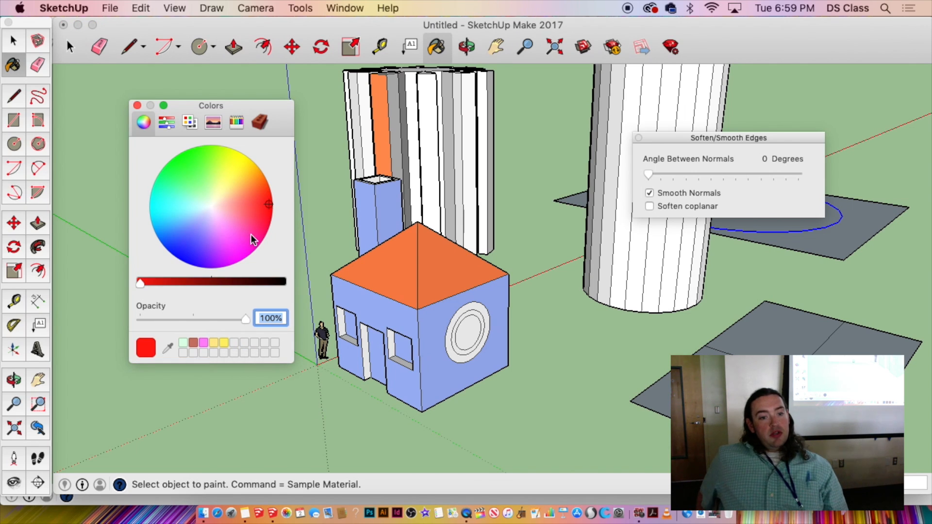
left_click_drag(139, 352, 238, 343)
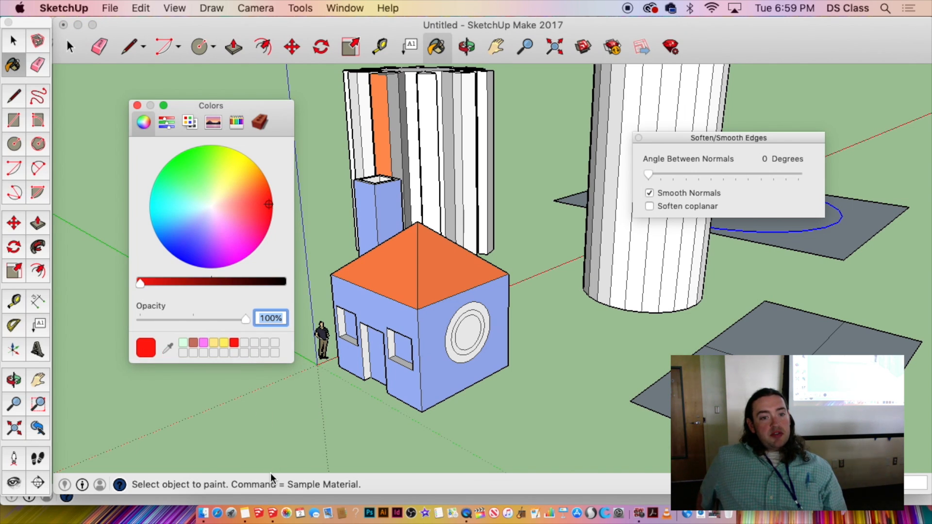
left_click(168, 348)
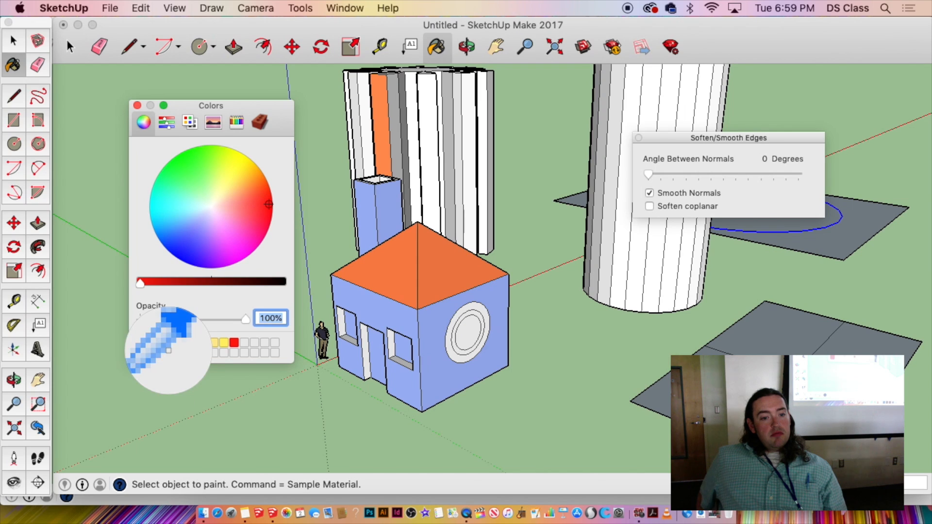
left_click(364, 305)
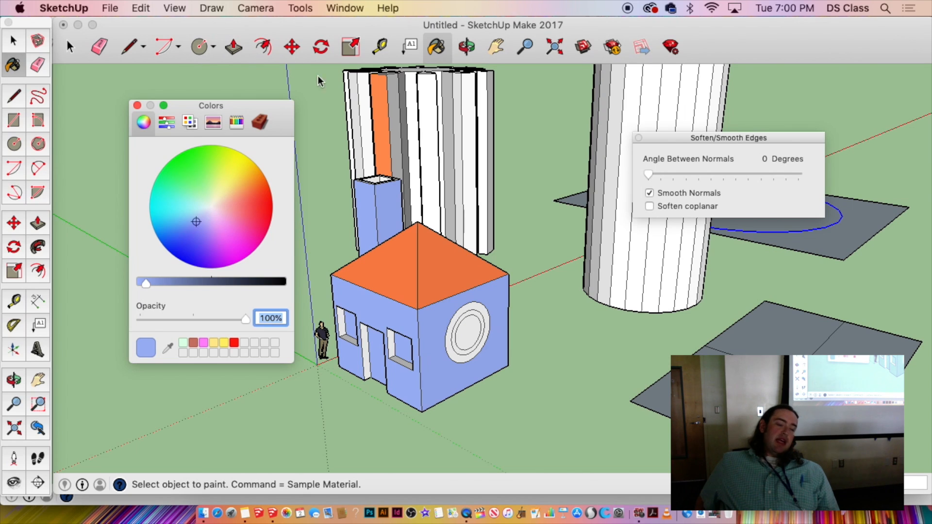
Examine the sliders, colour lists, spectrum, pencils and texture palettes in the Colors window, widening the window.
left_click(167, 123)
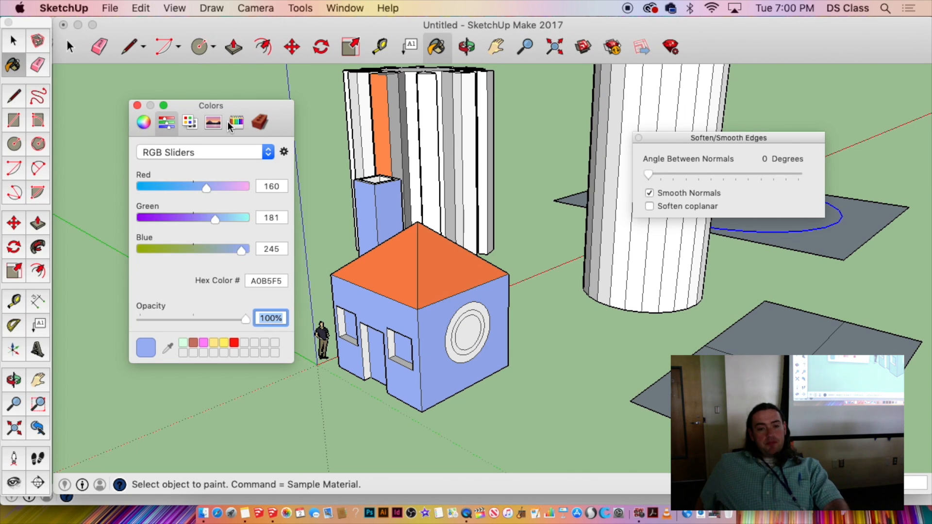
left_click(190, 124)
left_click(215, 124)
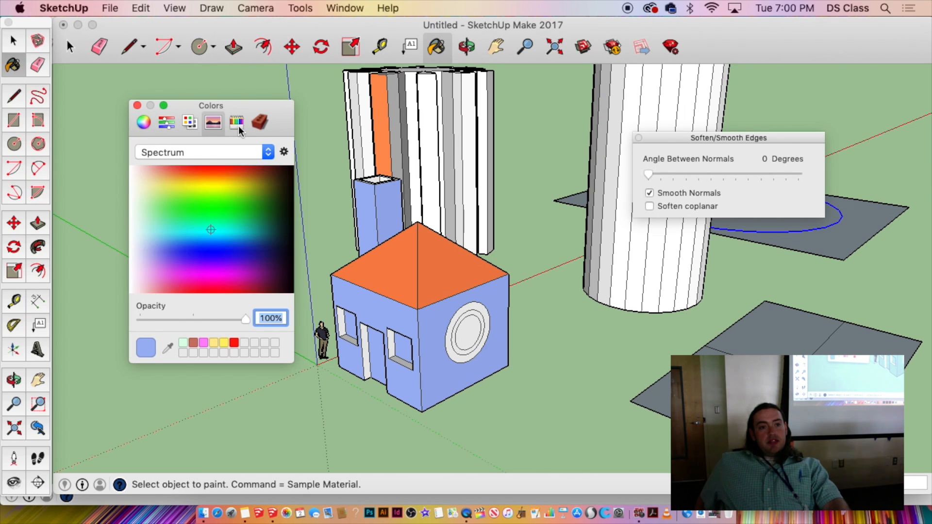
left_click(237, 125)
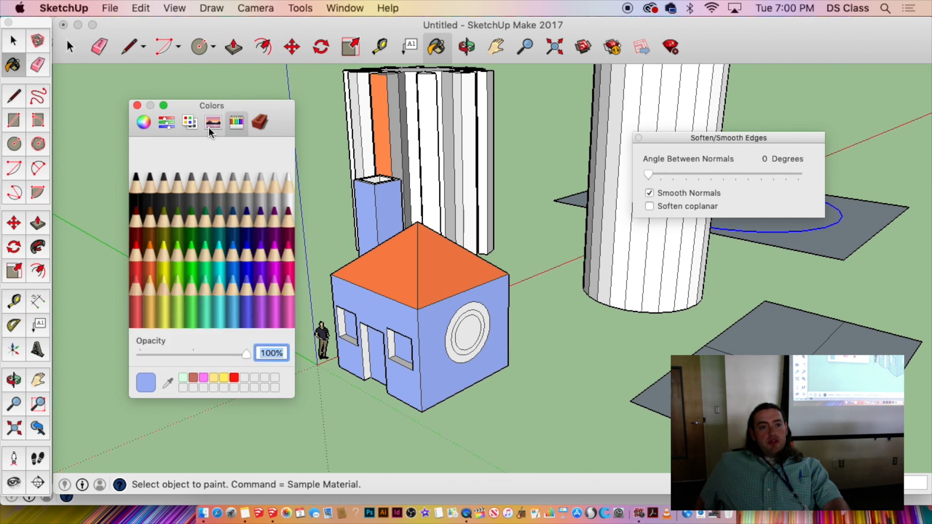
left_click(263, 123)
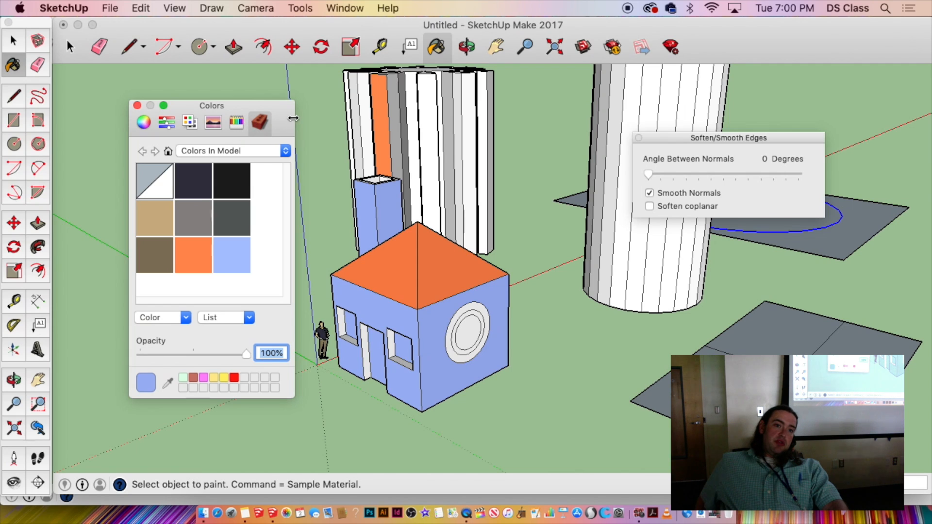
left_click_drag(293, 118, 326, 118)
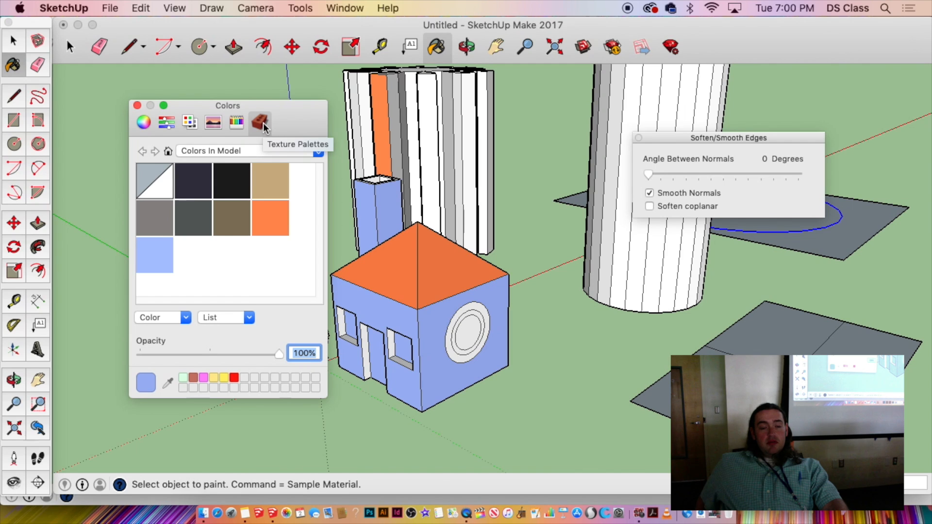
left_click(189, 122)
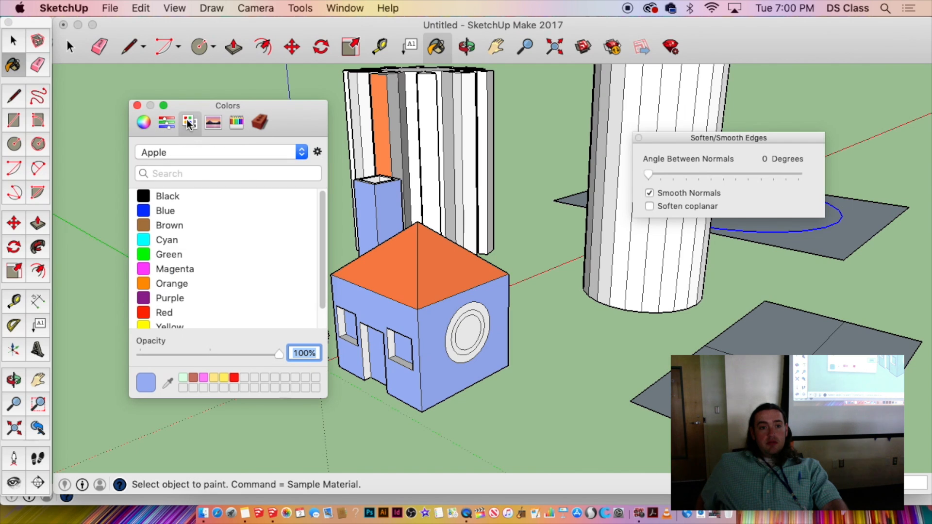
left_click(228, 122)
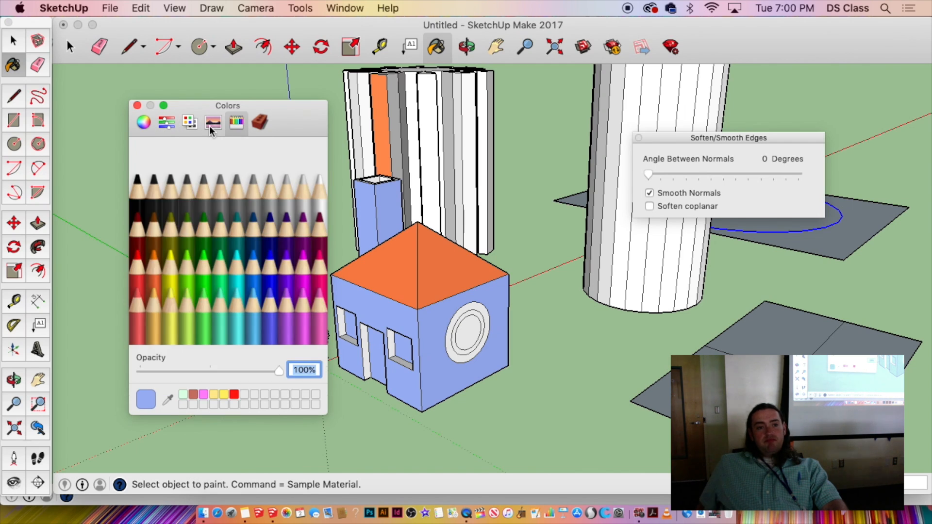
left_click(163, 128)
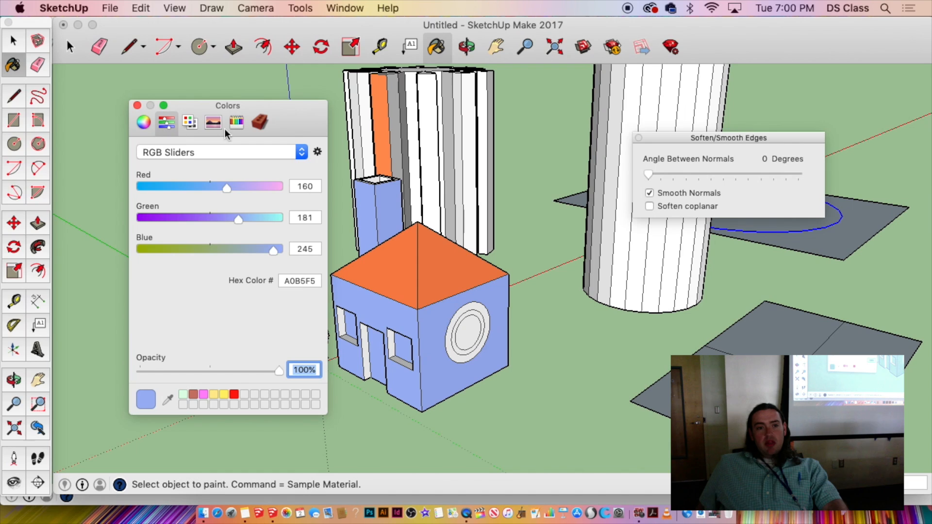
left_click(256, 127)
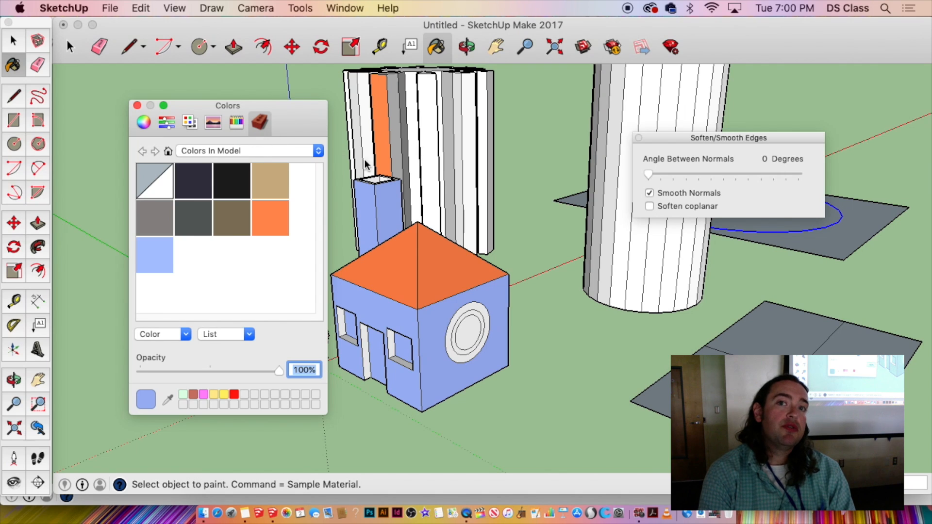
Choose the dark brown brick texture from Brick, Cladding and Siding and paint the front wall and the ringed side wall.
left_click(237, 148)
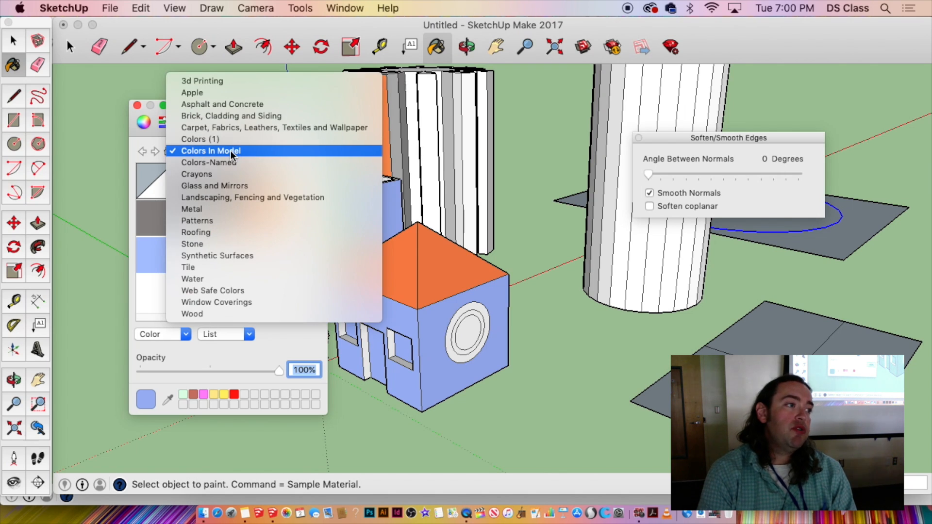
left_click(232, 150)
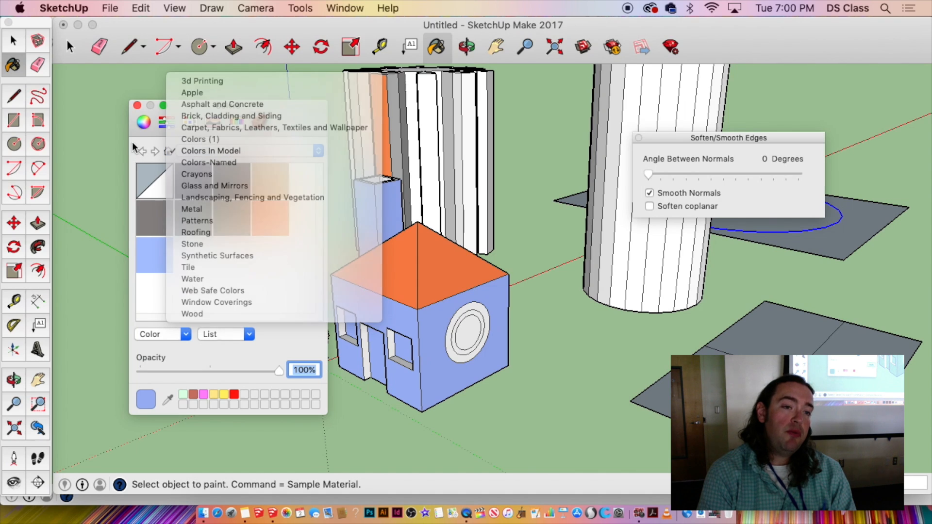
left_click(222, 152)
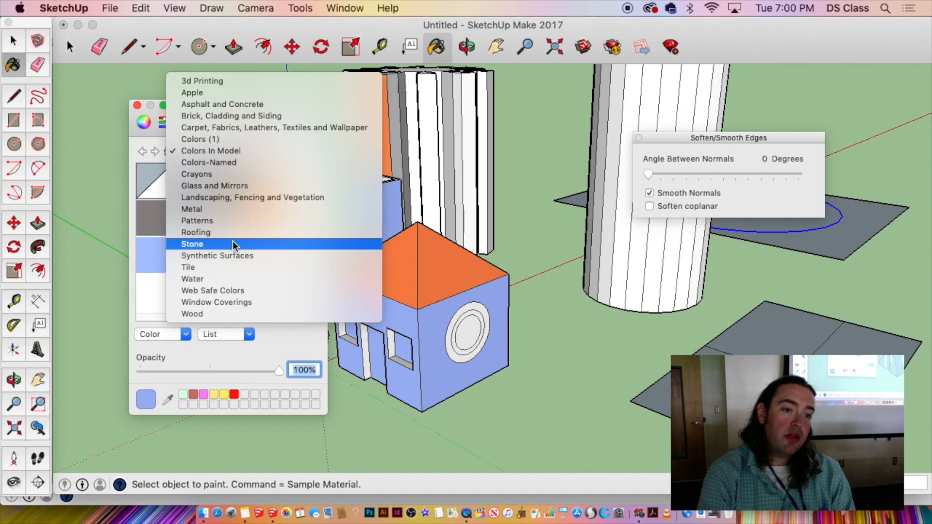
left_click(221, 116)
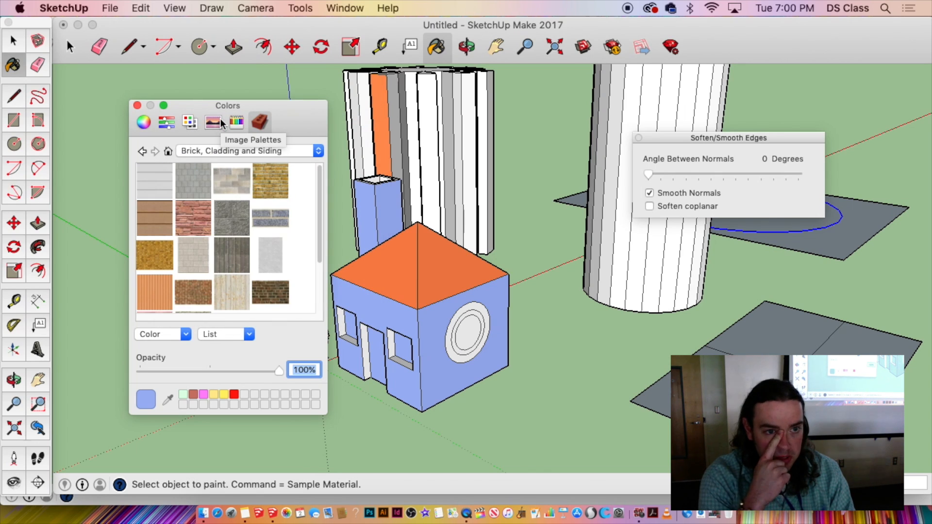
left_click(281, 289)
left_click(383, 304)
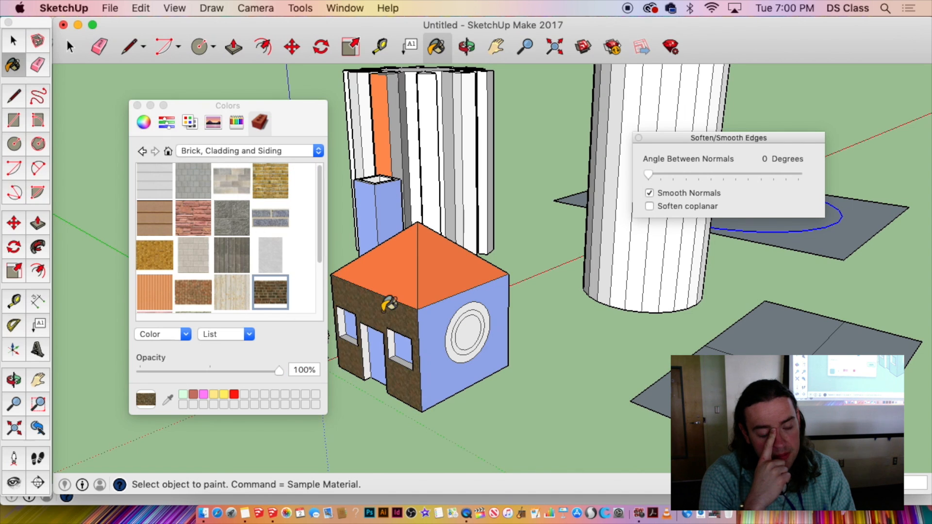
left_click(448, 315)
Paint the house wall behind the chimney and two of the chimney's faces with the dark brown brick texture.
scroll(452, 312, "up", 6)
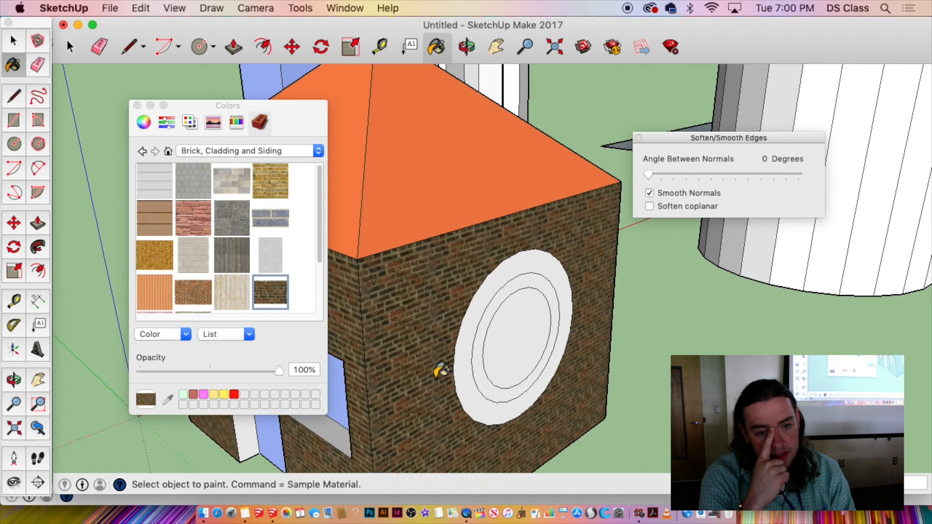
middle_click_drag(438, 371, 804, 288)
scroll(489, 223, "down", 5)
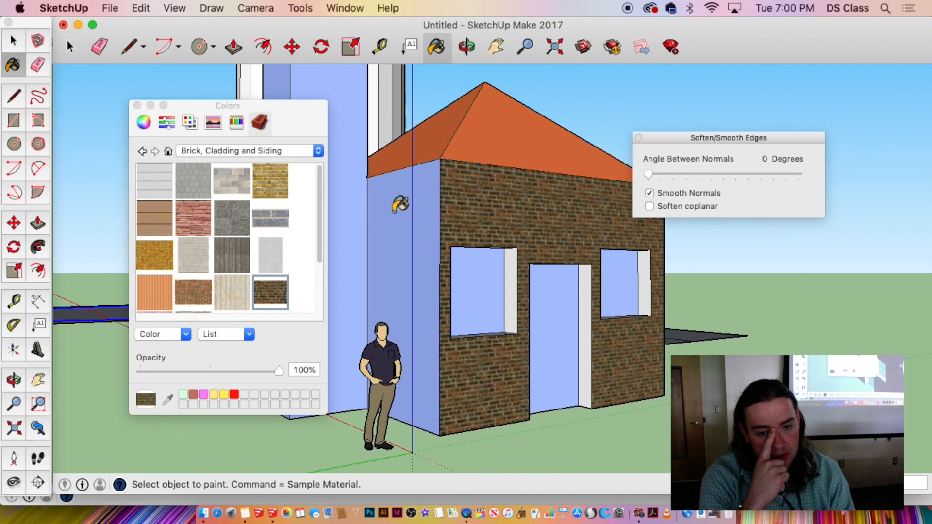
middle_click_drag(428, 224, 680, 239)
scroll(558, 237, "down", 3)
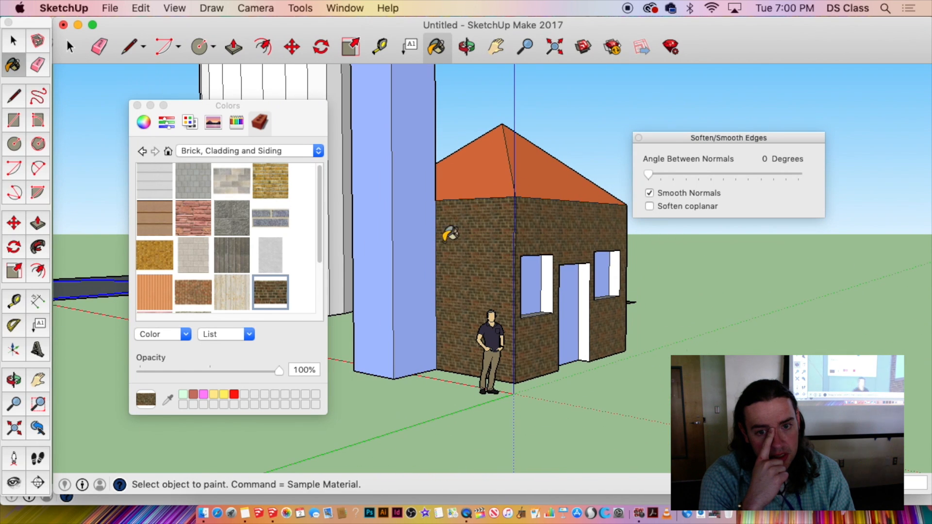
left_click(389, 231)
left_click(420, 238)
middle_click_drag(420, 239, 739, 292)
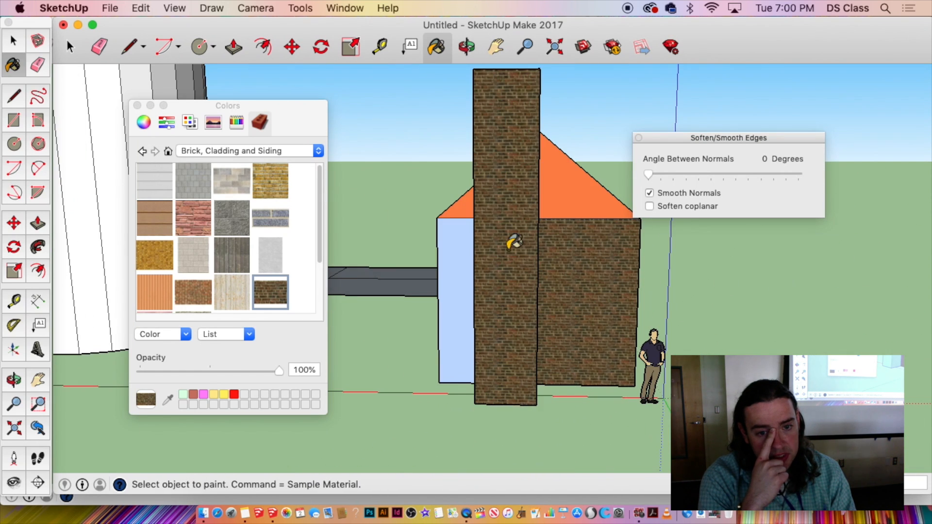
Paint the wall with the two small circles, including its border, with the dark brown brick texture.
mouse_move(506, 241)
middle_mouse_down()
mouse_move(716, 252)
mouse_move(62, 204)
middle_mouse_up()
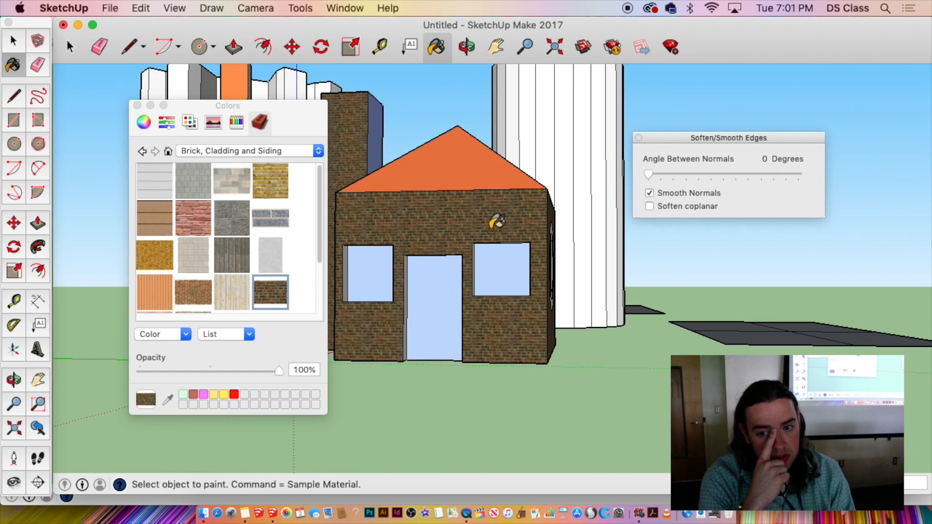
mouse_move(494, 218)
middle_mouse_down()
mouse_move(80, 294)
mouse_move(427, 267)
middle_mouse_up()
scroll(437, 267, "up", 3)
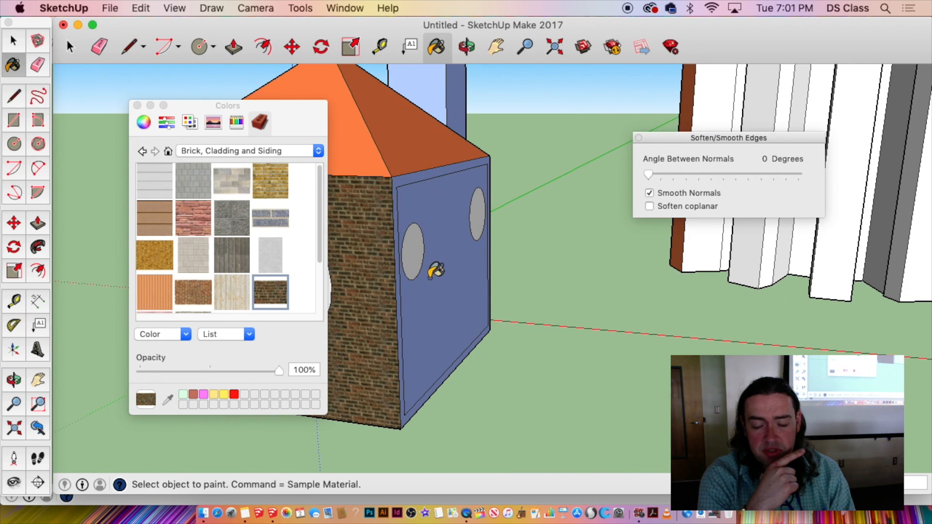
left_click(405, 180)
middle_click_drag(406, 181, 416, 285)
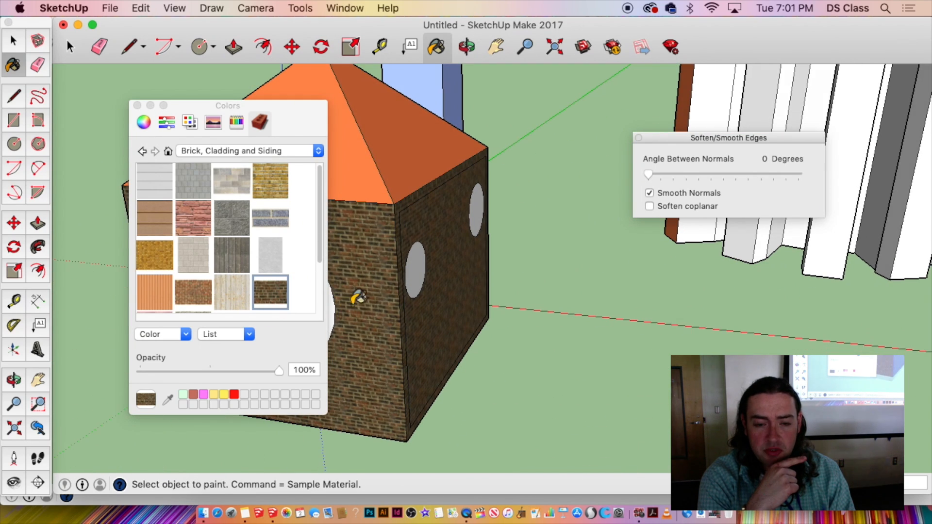
Choose the translucent light blue glass from Glass and Mirrors and paint the door and both front window faces.
middle_click_drag(358, 297, 812, 323)
scroll(799, 321, "down", 4)
middle_click_drag(550, 294, 521, 168)
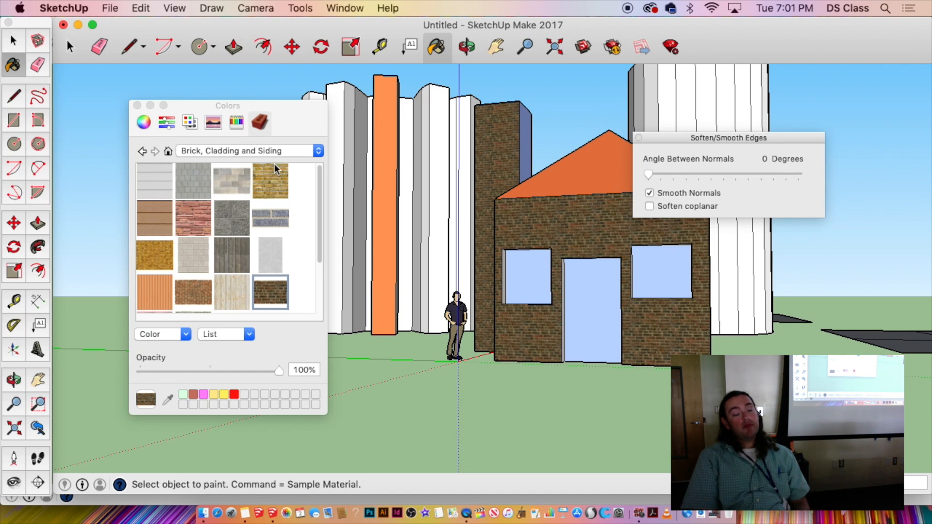
left_click(317, 151)
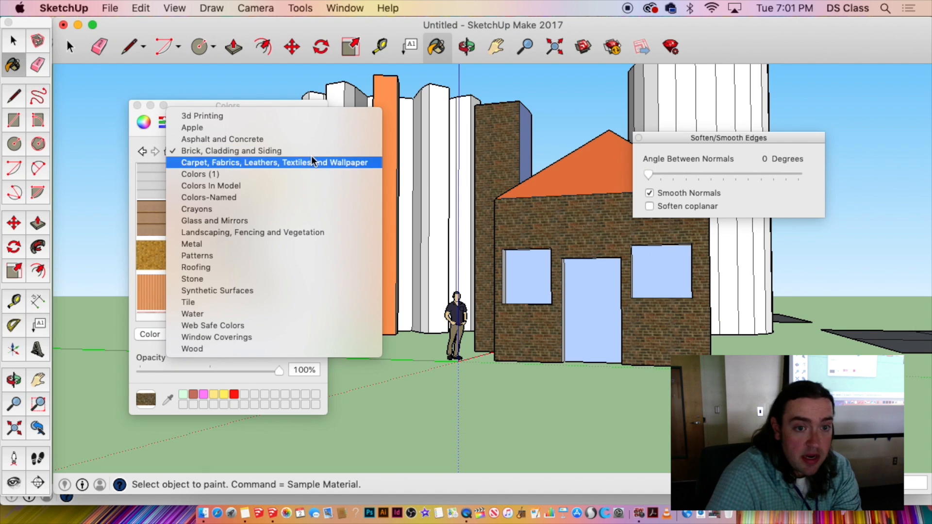
left_click(272, 222)
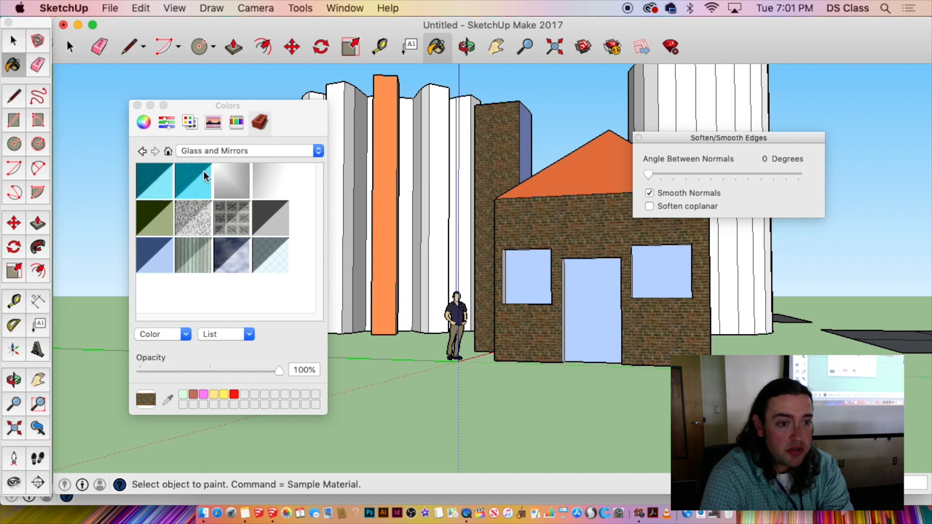
left_click(187, 190)
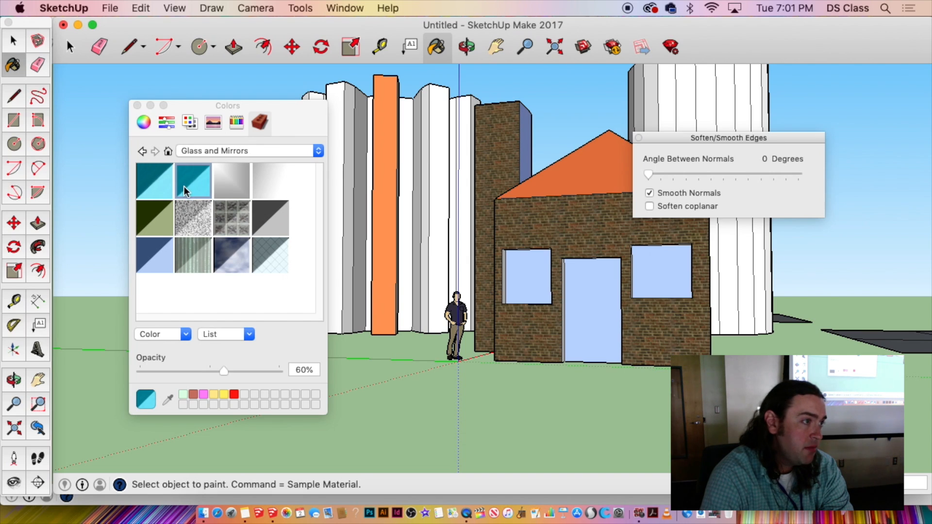
left_click(532, 268)
left_click(602, 291)
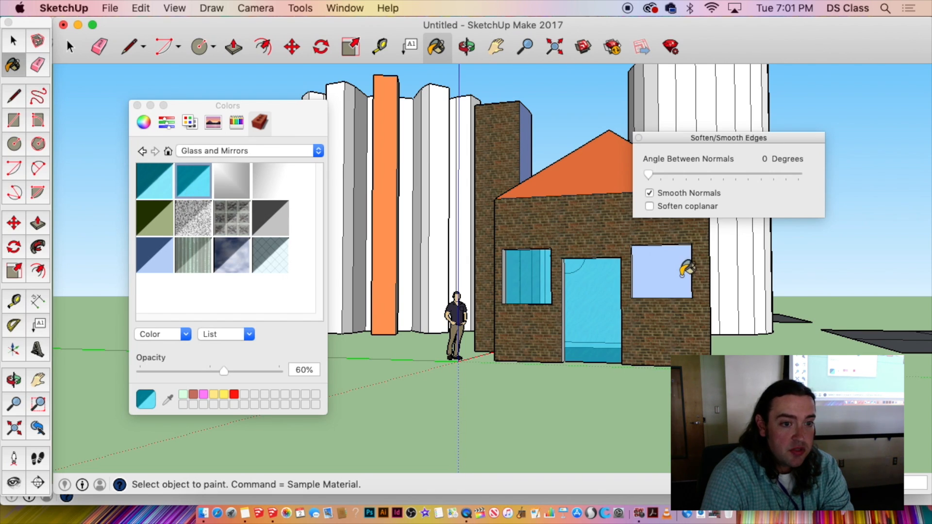
left_click(681, 276)
Paint the inner circle of the round side window with the translucent blue glass and move the Colors window clear of the house.
mouse_move(602, 256)
middle_mouse_down()
mouse_move(540, 292)
mouse_move(481, 289)
mouse_move(387, 144)
mouse_move(599, 96)
mouse_move(876, 304)
mouse_move(473, 292)
mouse_move(558, 273)
middle_mouse_up()
scroll(525, 280, "down", 4)
left_click(468, 292)
scroll(458, 281, "up", 3)
scroll(652, 269, "down", 3)
mouse_move(652, 268)
middle_mouse_down()
mouse_move(297, 275)
mouse_move(407, 259)
mouse_move(832, 244)
middle_mouse_up()
scroll(511, 302, "up", 3)
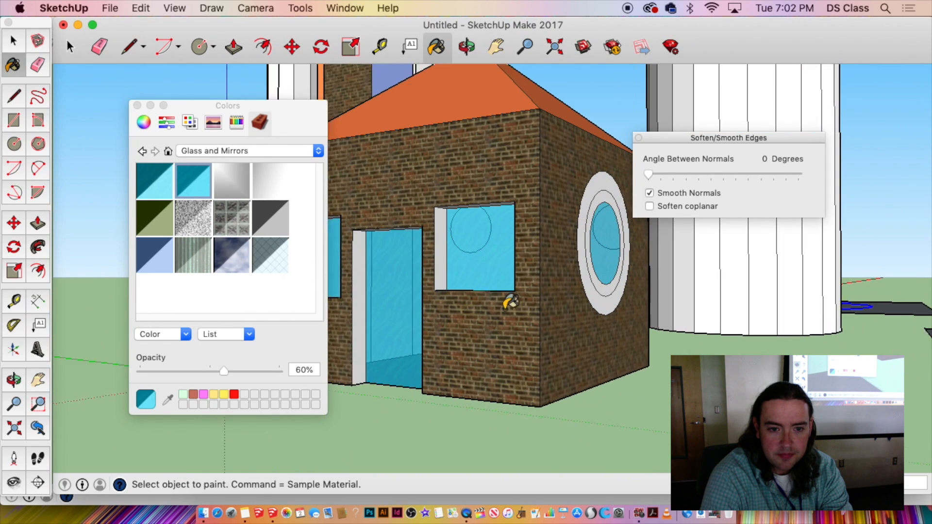
scroll(511, 302, "up", 2)
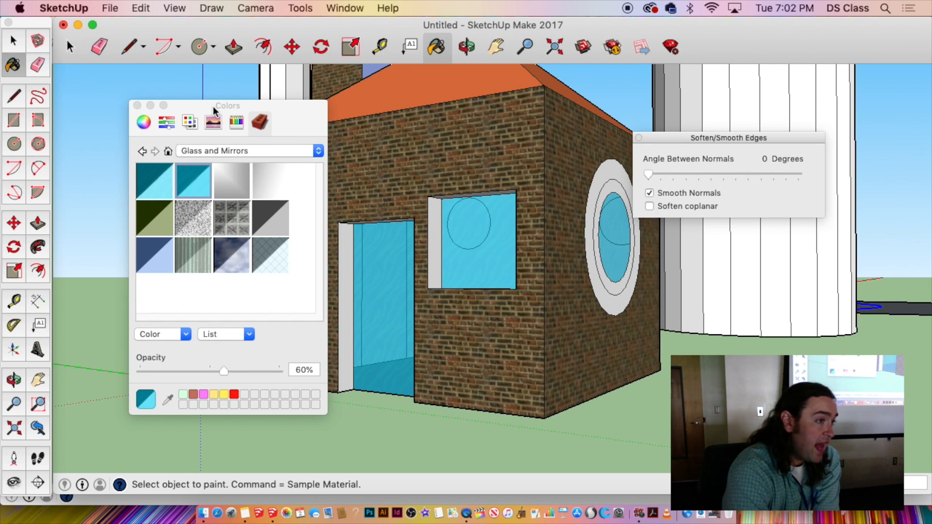
left_click_drag(210, 107, 138, 88)
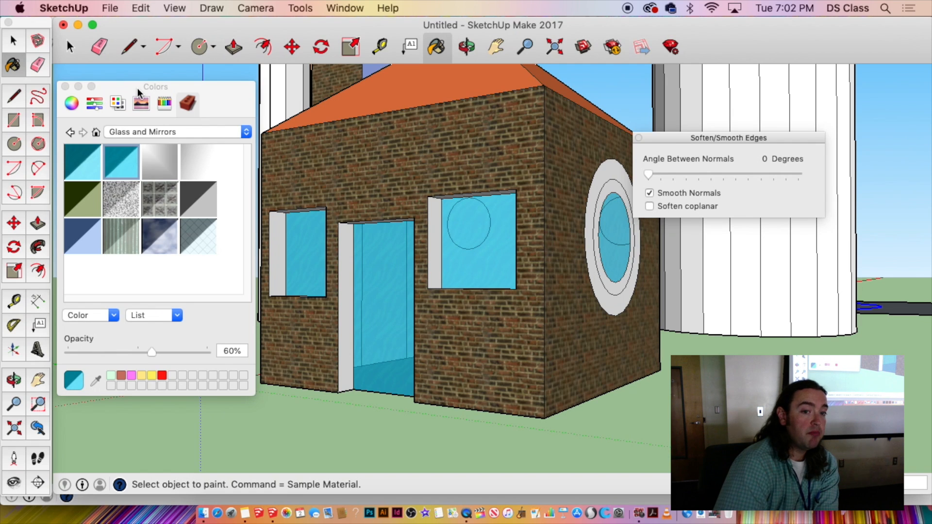
Turn on shadows for the whole model.
left_click(177, 15)
left_click(662, 413)
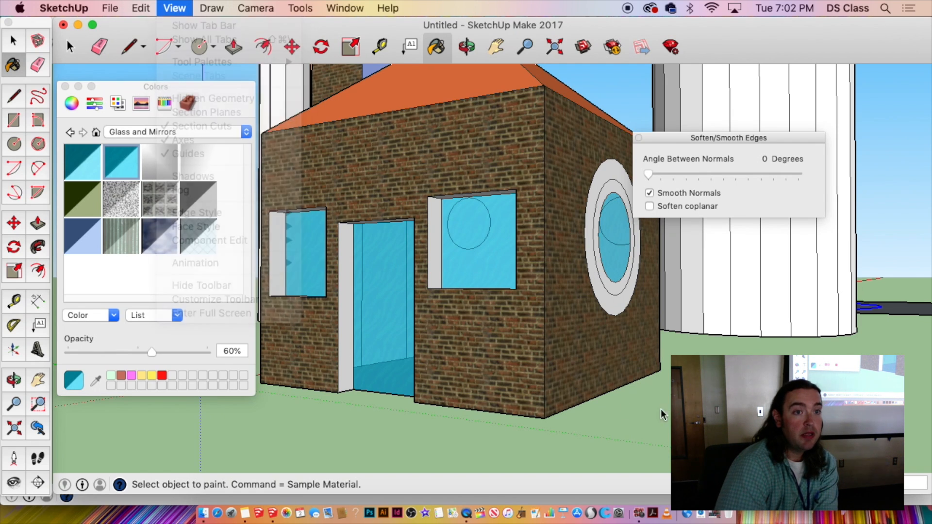
scroll(469, 300, "down", 8)
middle_click_drag(469, 300, 519, 352)
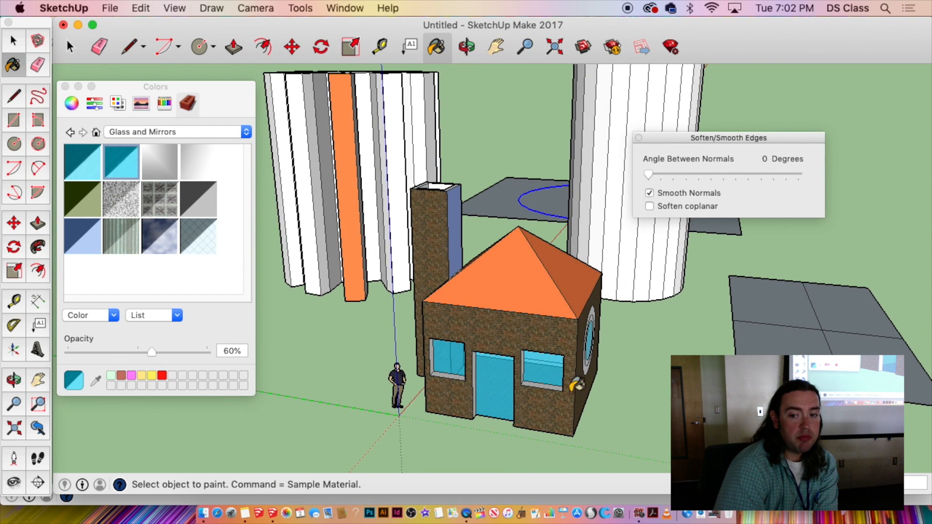
mouse_move(585, 368)
middle_mouse_down()
mouse_move(387, 348)
mouse_move(599, 359)
mouse_move(588, 358)
middle_mouse_up()
scroll(404, 354, "down", 4)
scroll(567, 352, "up", 4)
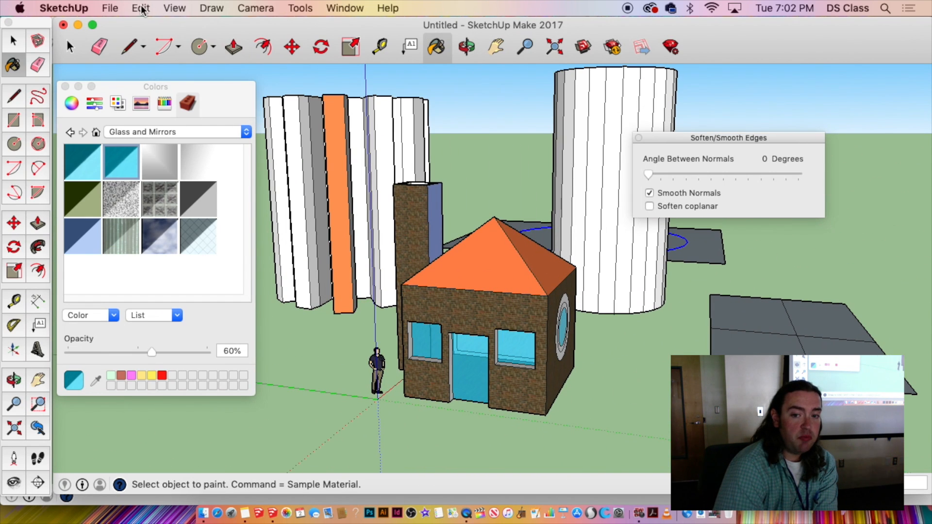
left_click(173, 8)
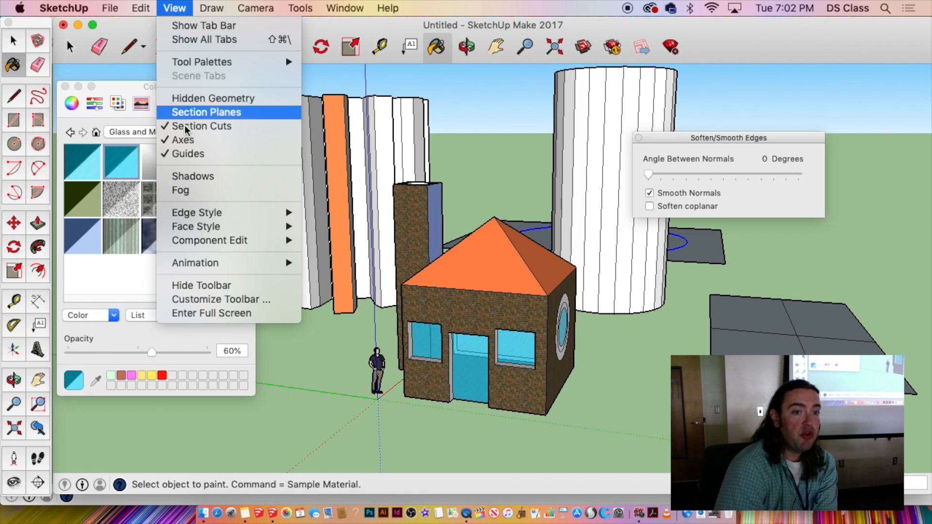
mouse_move(217, 226)
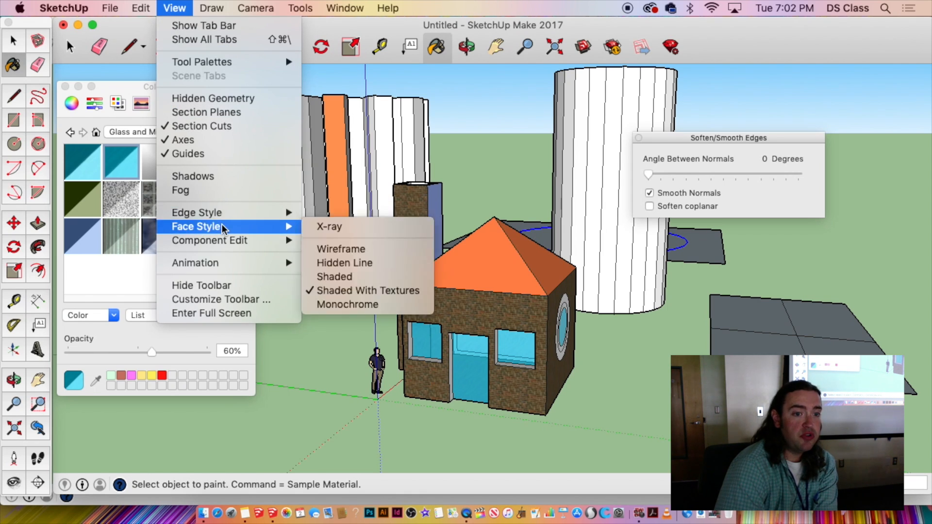
left_click(197, 176)
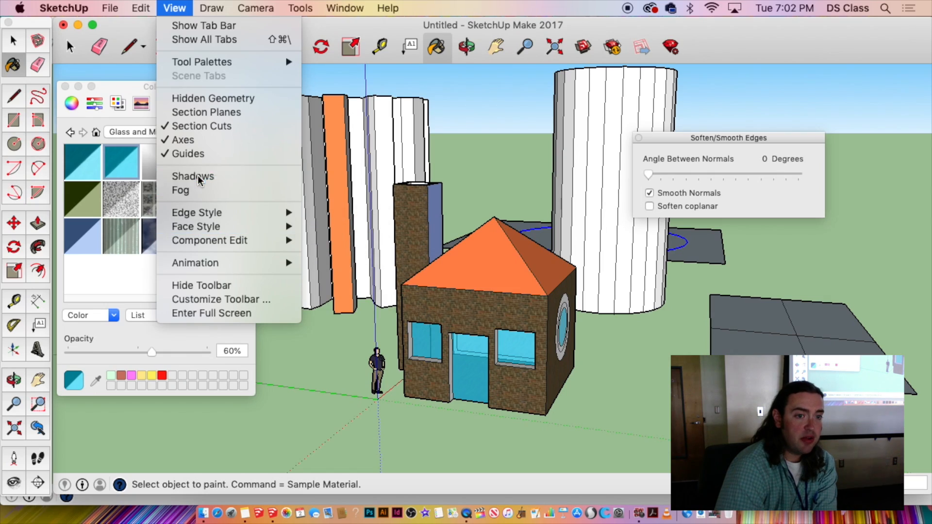
mouse_move(611, 365)
middle_mouse_down()
mouse_move(470, 367)
mouse_move(445, 246)
mouse_move(689, 163)
mouse_move(928, 372)
mouse_move(624, 389)
middle_mouse_up()
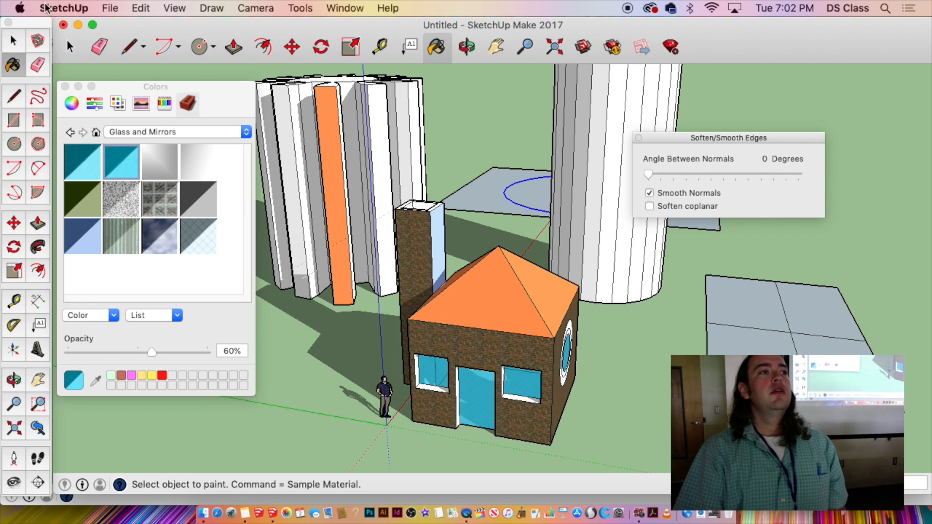
Preview the model in the Monochrome face style and return it to Shaded With Textures.
left_click(170, 7)
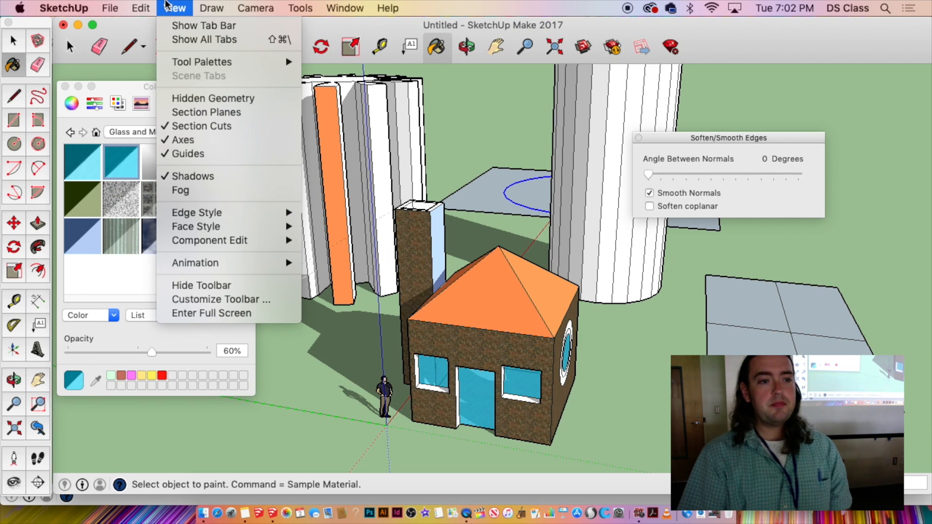
mouse_move(227, 229)
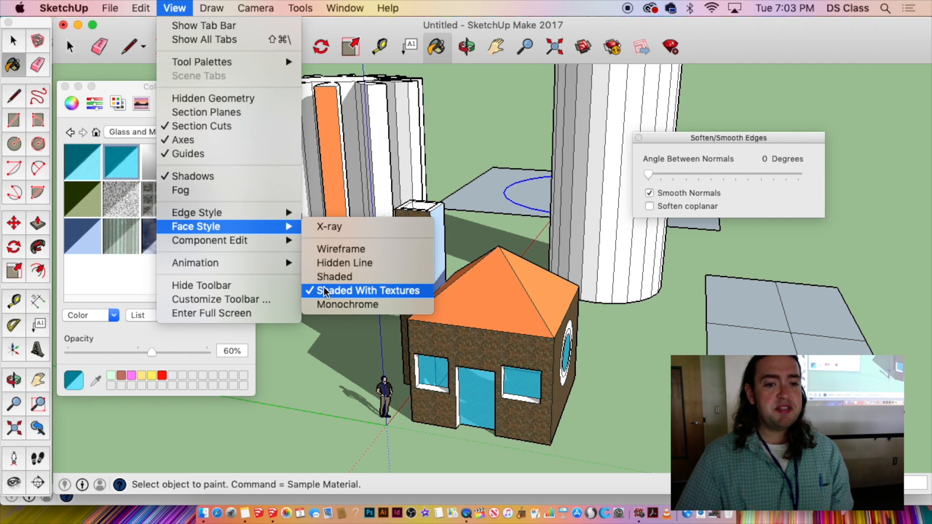
left_click(336, 311)
middle_click_drag(646, 406, 221, 381)
mouse_move(221, 382)
left_mouse_down()
mouse_move(362, 145)
mouse_move(534, 316)
mouse_move(461, 447)
mouse_move(452, 349)
mouse_move(406, 287)
mouse_move(597, 392)
left_mouse_up()
key("b")
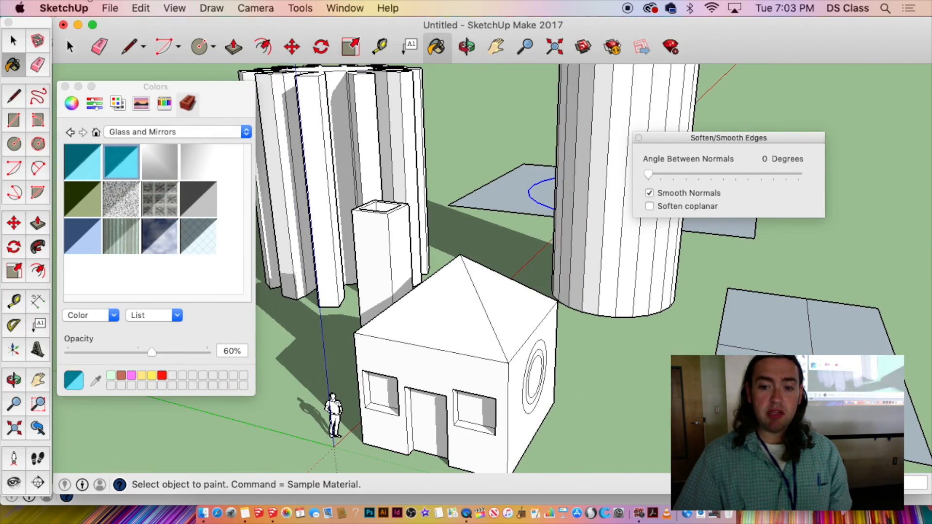
left_click(173, 9)
mouse_move(194, 225)
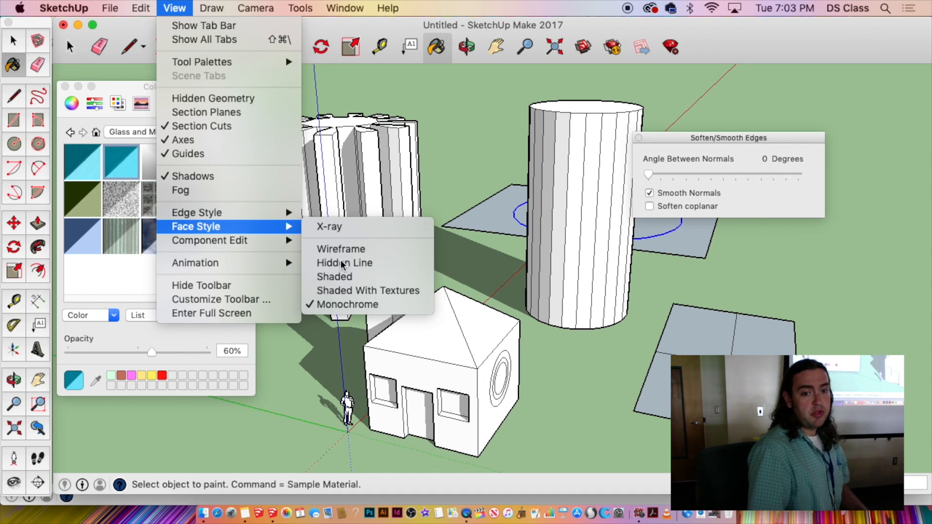
left_click(366, 294)
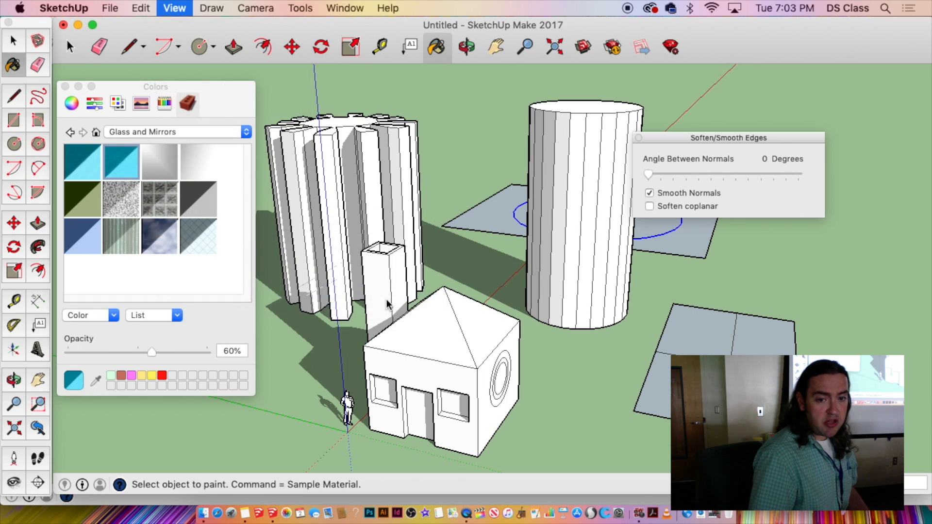
Turn the X-ray face style on to see through the model and switch it off again.
left_click(166, 8)
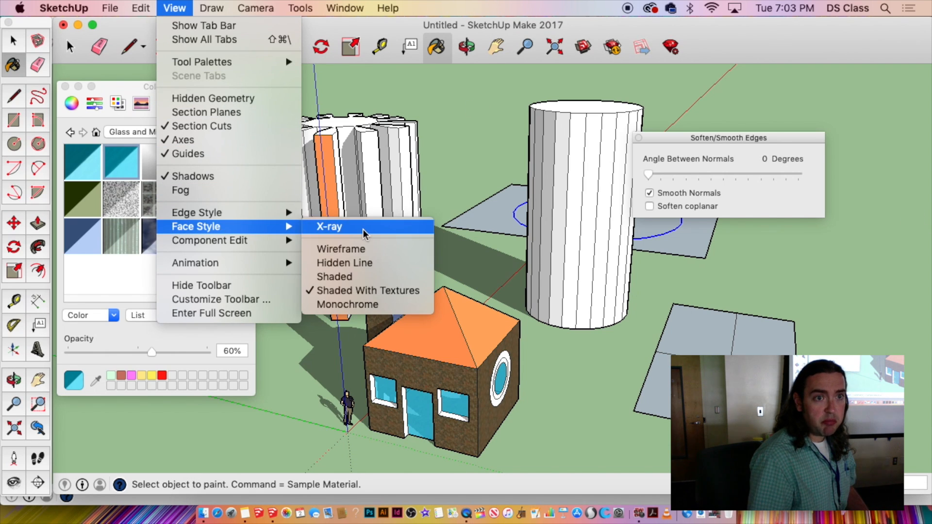
left_click(364, 232)
left_click(187, 6)
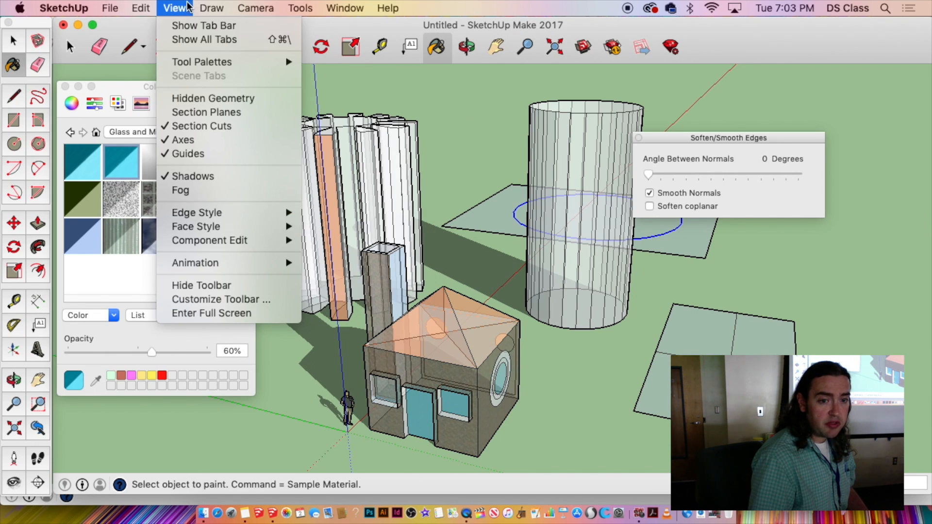
mouse_move(219, 227)
left_click(369, 226)
left_click(174, 9)
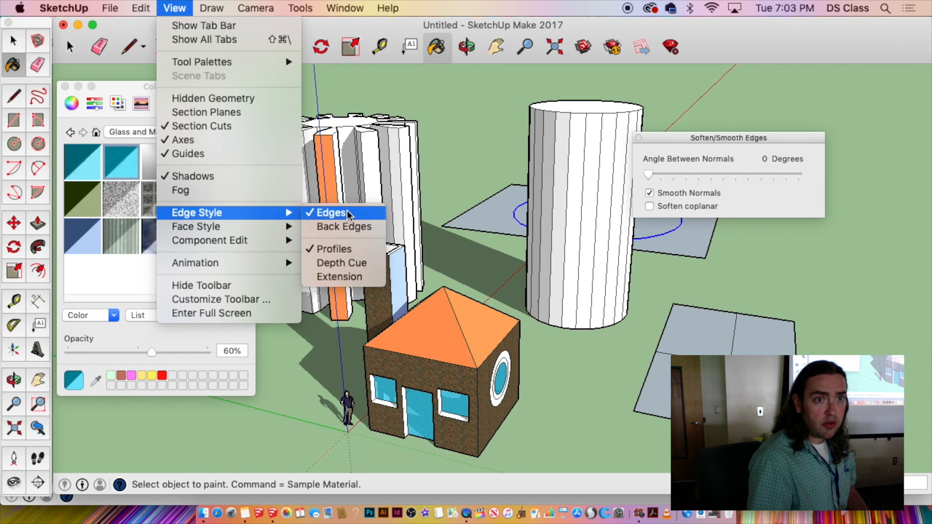
left_click(637, 362)
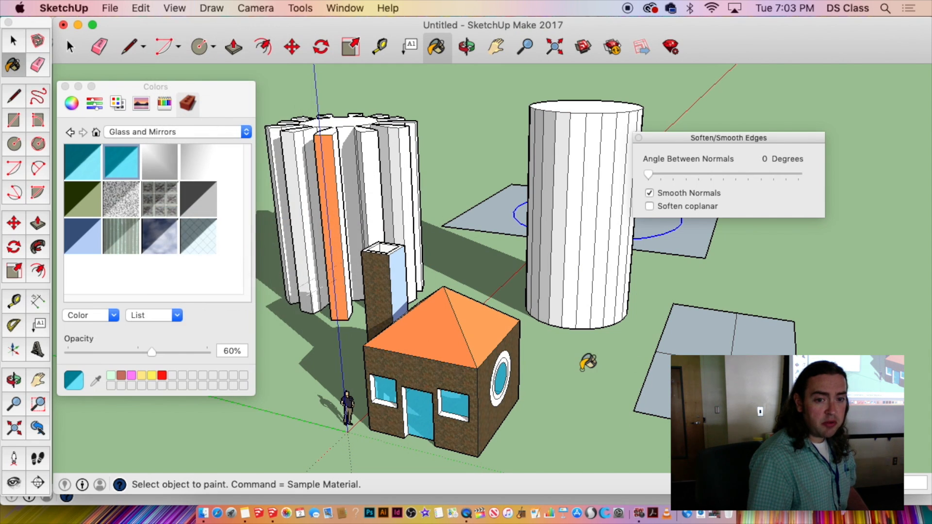
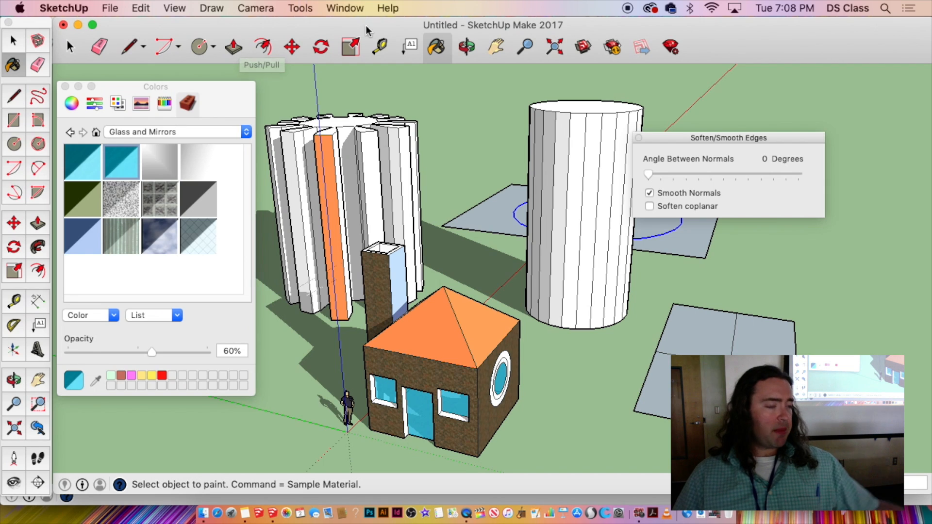
Undo the last paint on the inner circle of the round side window.
left_click(142, 8)
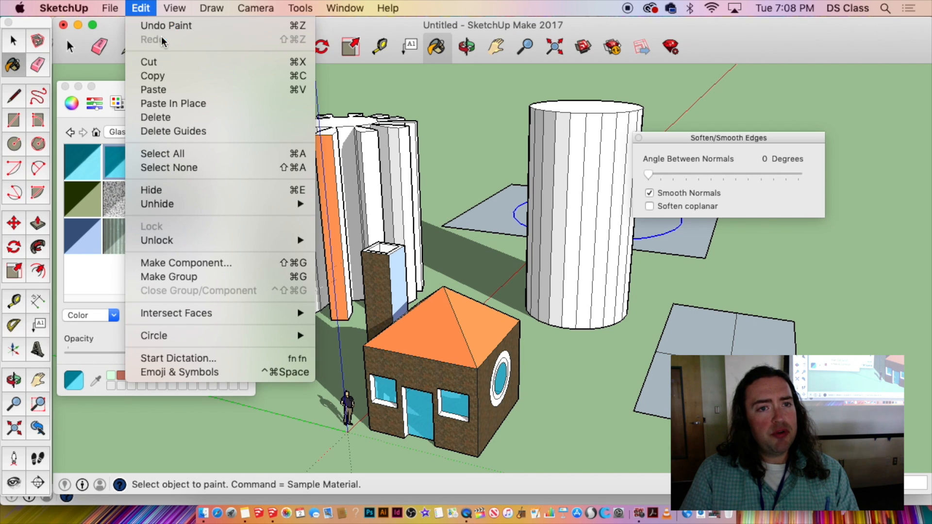
left_click(158, 25)
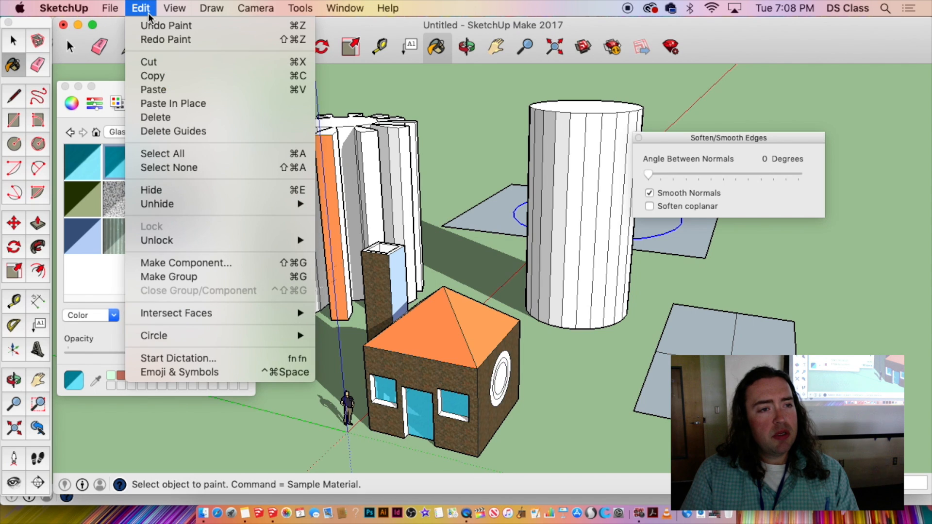
key("Escape")
Try to push or pull the underside face of the house.
key("o")
left_click_drag(551, 410, 437, 266)
key("space")
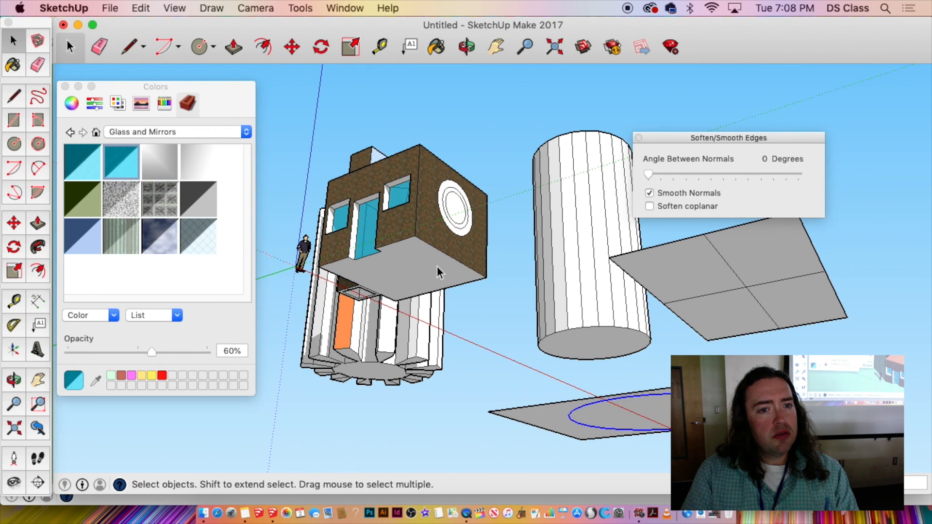
left_click(433, 267)
key("p")
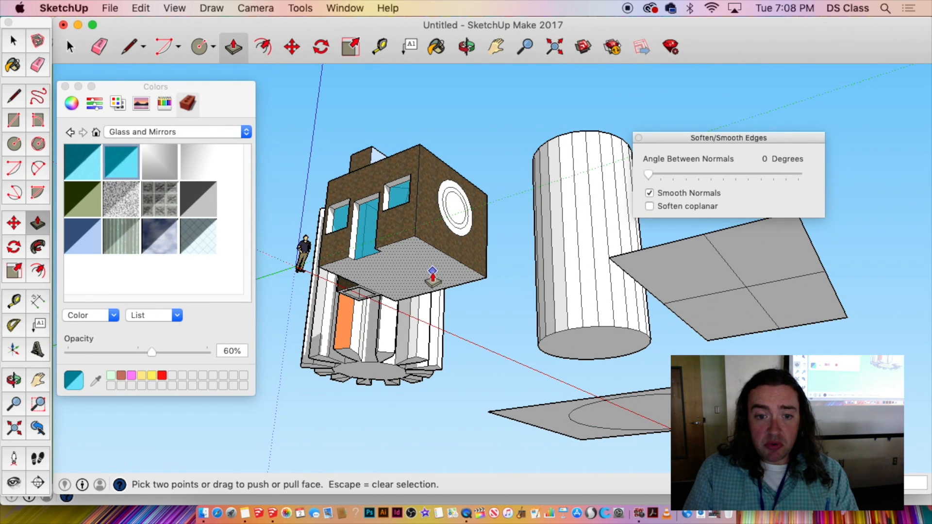
left_click(432, 268)
key("o")
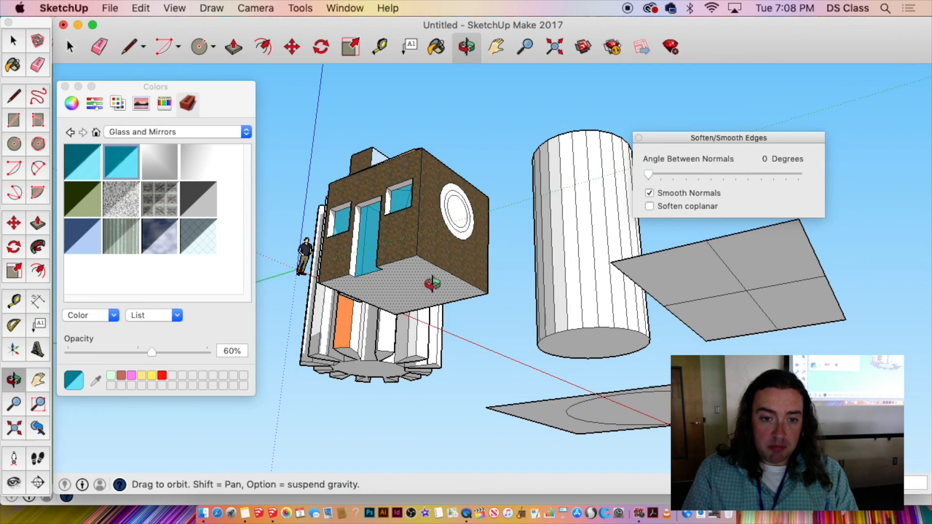
left_click_drag(430, 281, 645, 332)
middle_click_drag(645, 331, 590, 301)
key("space")
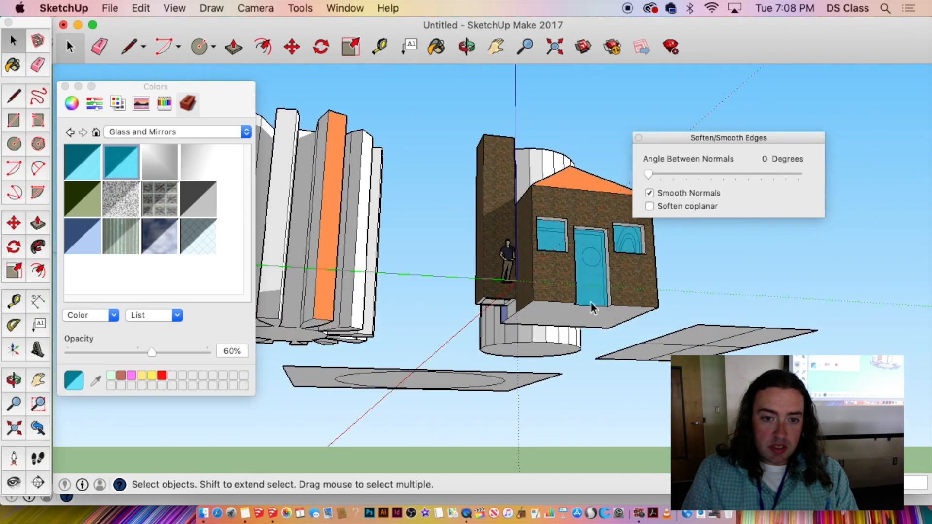
Undo the change to the underside of the house.
scroll(590, 301, "up", 5)
middle_click_drag(514, 293, 500, 370)
left_click_drag(499, 369, 639, 362)
middle_click_drag(639, 362, 289, 360)
key("super+z")
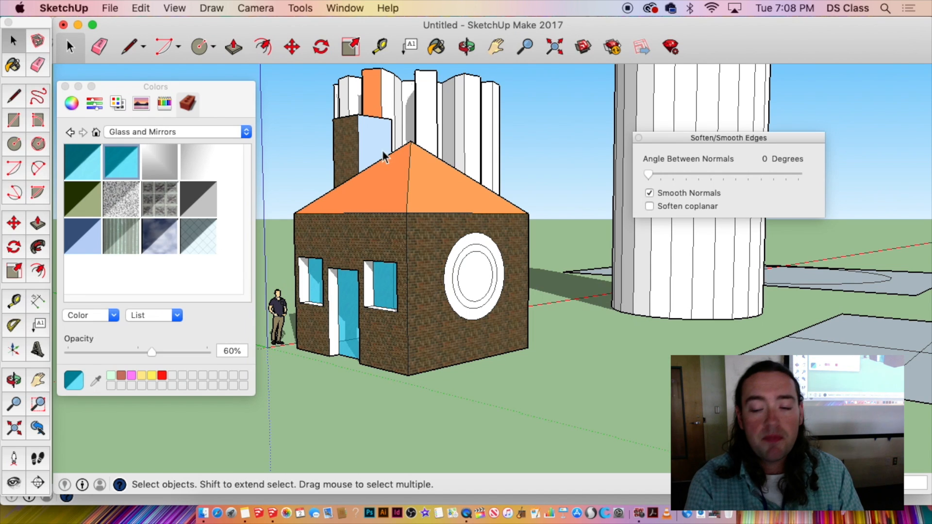
Push the inner circle of the round side window through the house to the opposite wall, using its bottom corner as the reference point.
left_click(398, 160)
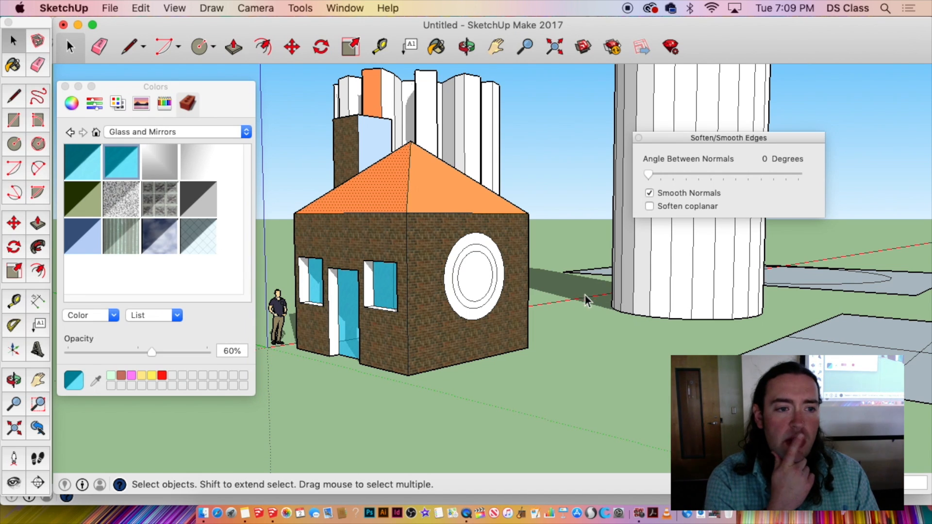
scroll(598, 300, "down", 3)
middle_click_drag(597, 299, 446, 351)
scroll(398, 312, "up", 3)
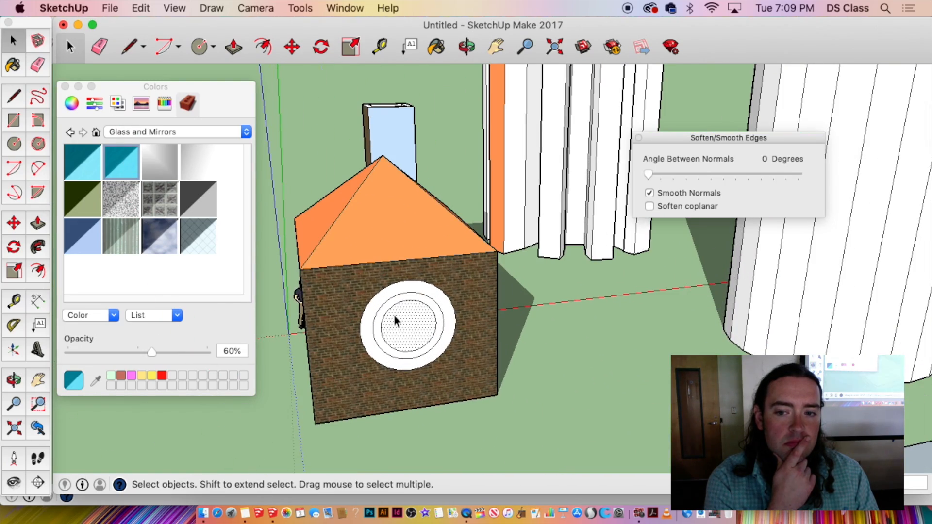
middle_click_drag(392, 312, 539, 292)
key("p")
left_click(539, 292)
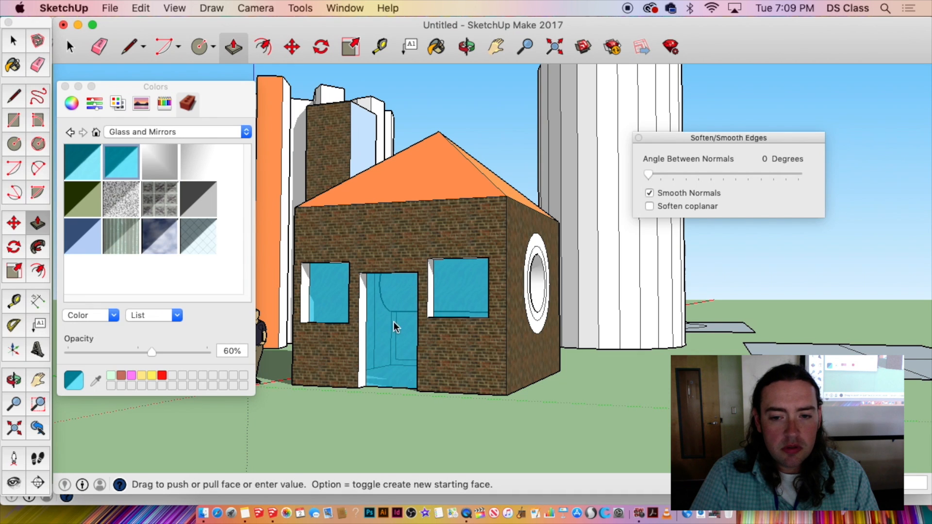
left_click(292, 384)
Select the inner surface of the round tunnel through the house and paint it with the translucent light blue glass.
middle_click_drag(389, 358, 614, 311)
key("space")
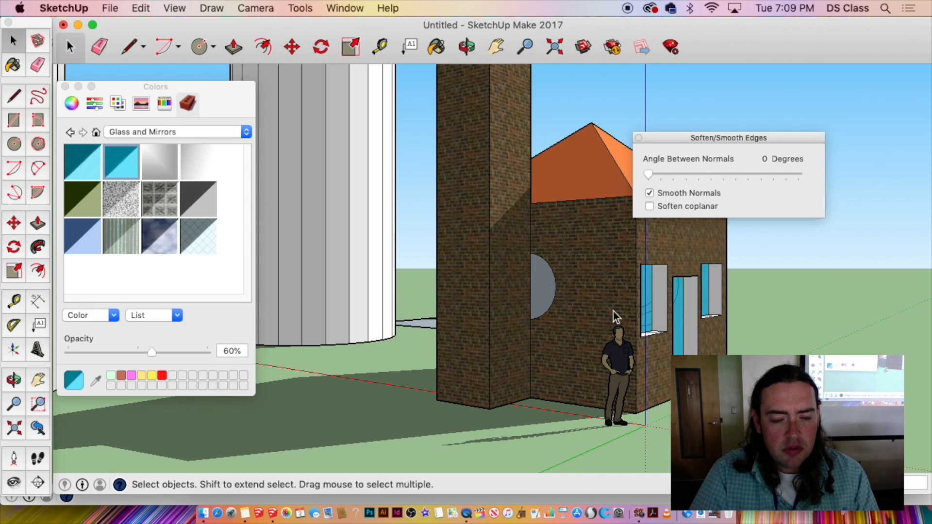
left_click(549, 293)
middle_click_drag(549, 293, 646, 288)
scroll(445, 311, "up", 3)
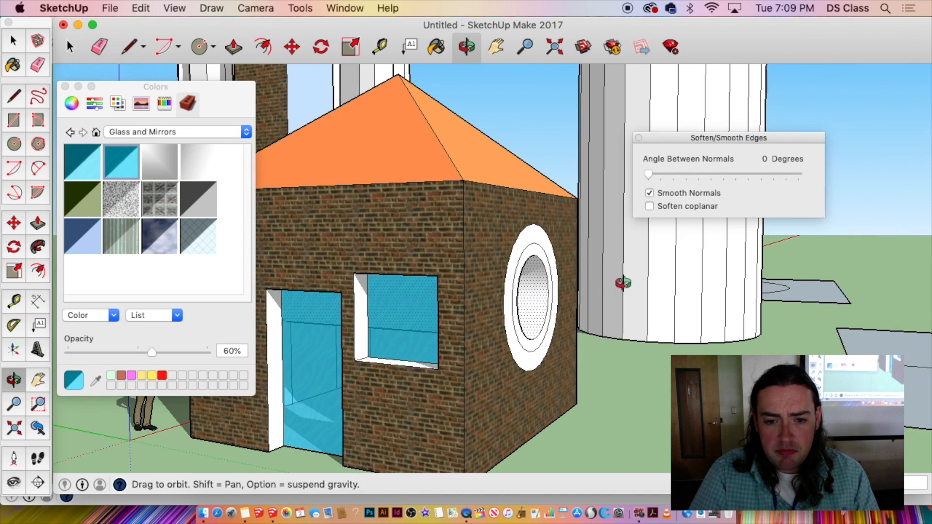
left_click(115, 159)
left_click(539, 279)
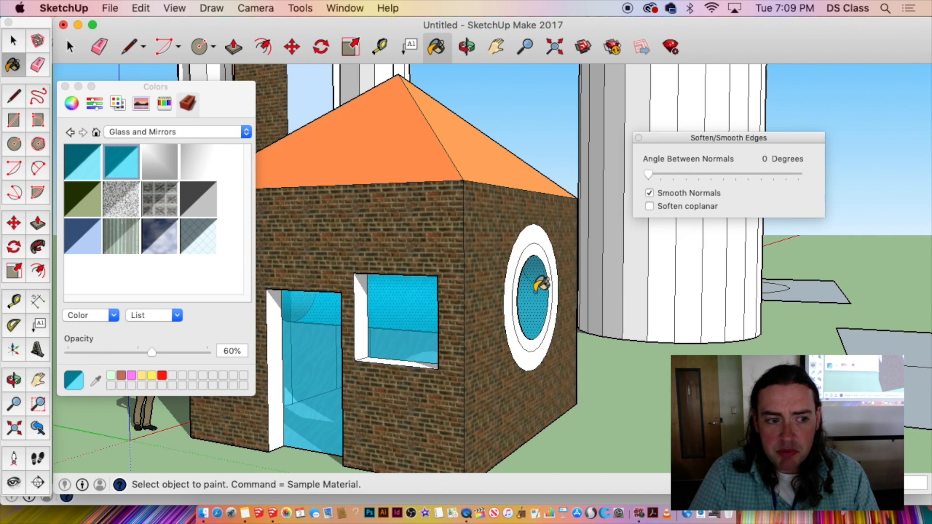
Examine the round tunnel through the house and the view through its glass windows and door.
middle_click_drag(539, 279, 473, 257)
scroll(474, 335, "down", 2)
middle_click_drag(474, 335, 383, 364)
left_click(397, 311)
key("space")
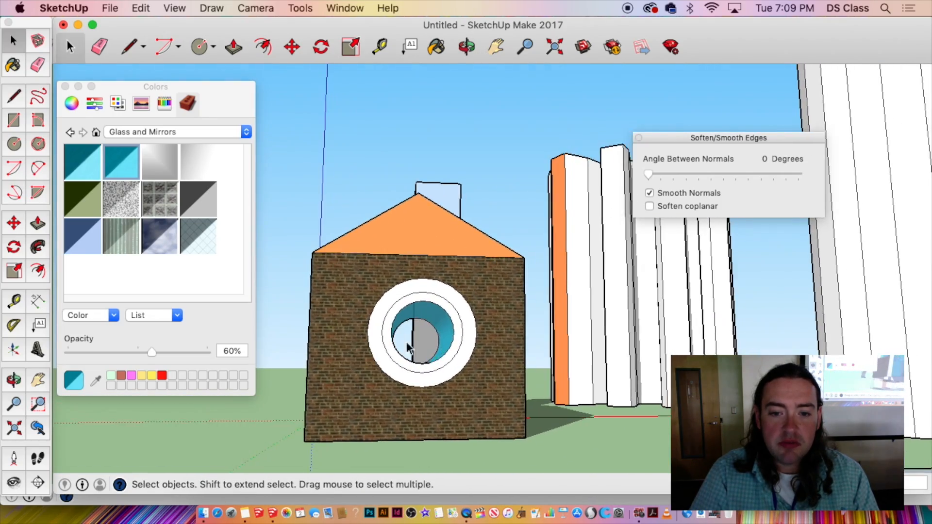
scroll(406, 342, "up", 10)
scroll(415, 363, "up", 3)
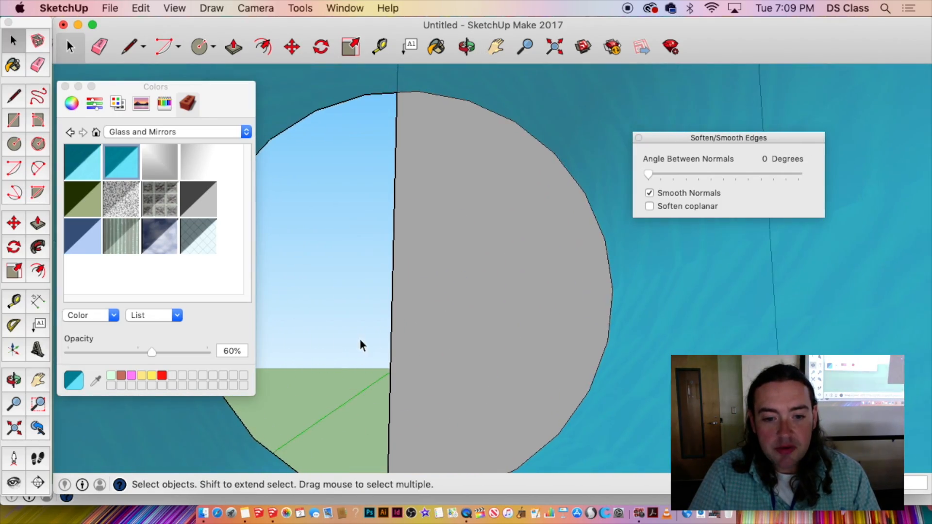
scroll(444, 329, "up", 5)
middle_click_drag(427, 326, 918, 418)
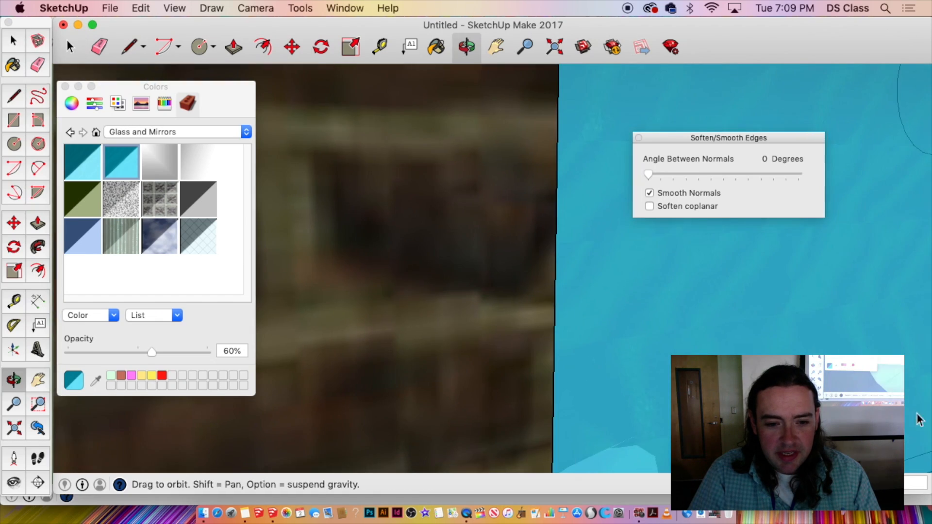
scroll(896, 418, "down", 10)
scroll(896, 418, "down", 5)
middle_click_drag(796, 360, 291, 183)
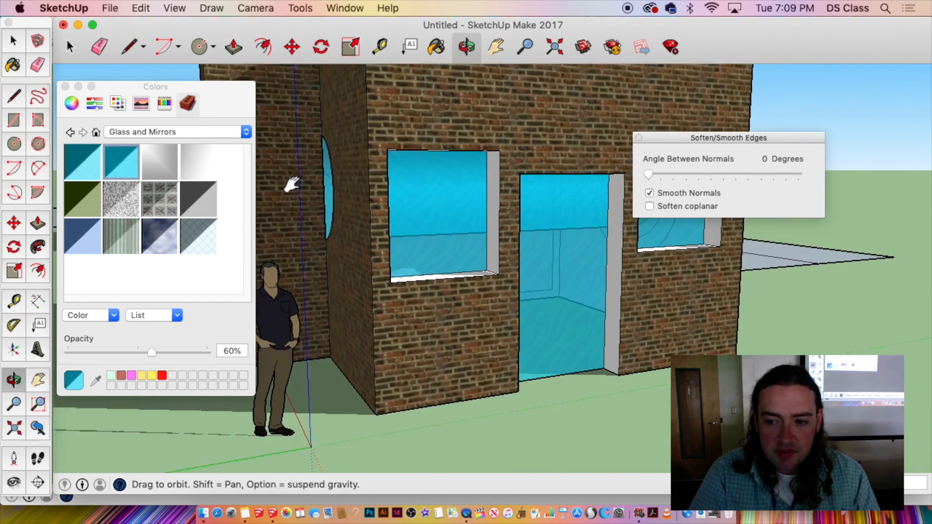
scroll(511, 283, "up", 2)
middle_click_drag(511, 282, 406, 246)
scroll(396, 253, "down", 5)
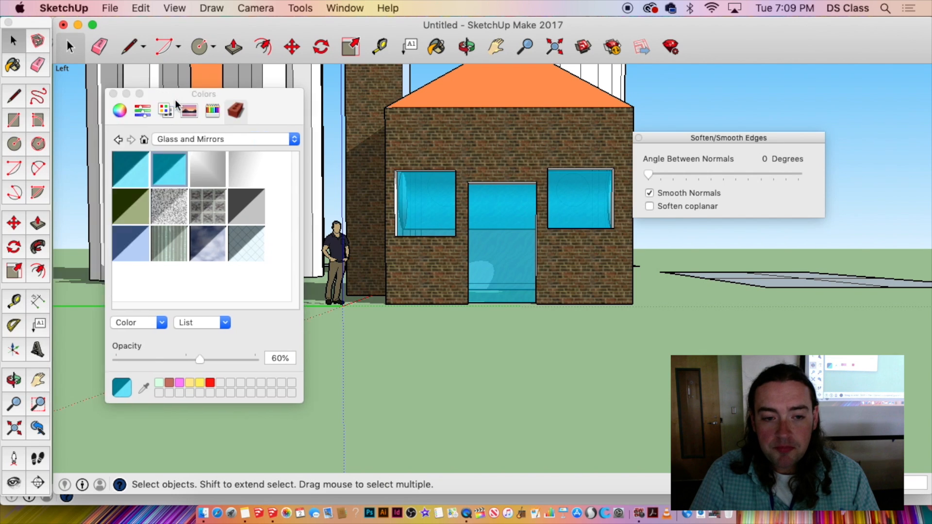
Move the Colors and Soften/Smooth Edges windows aside to clear the view of the house.
left_click_drag(105, 93, 708, 122)
left_click_drag(651, 132, 701, 75)
middle_click_drag(540, 190, 304, 266, "shift")
key("space")
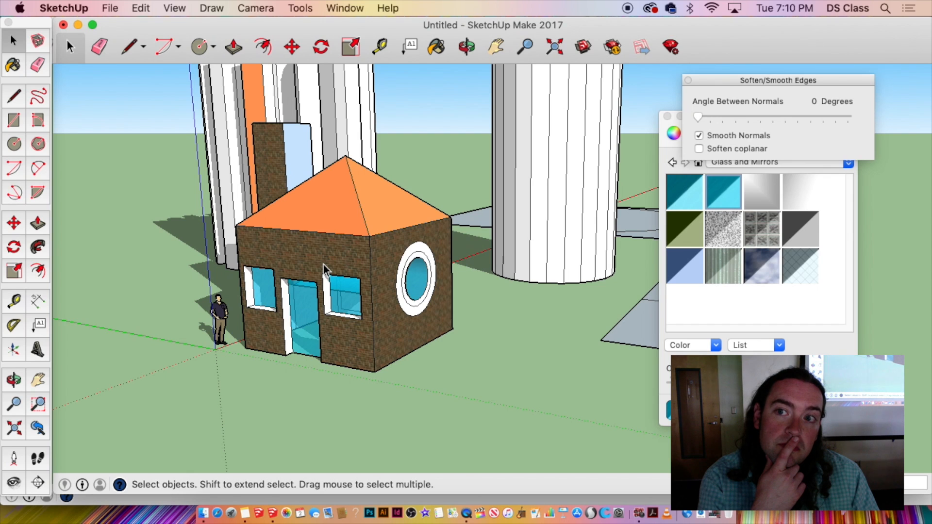
Examine the house with its round glass tunnel from below, from the side and from above.
scroll(324, 264, "down", 2)
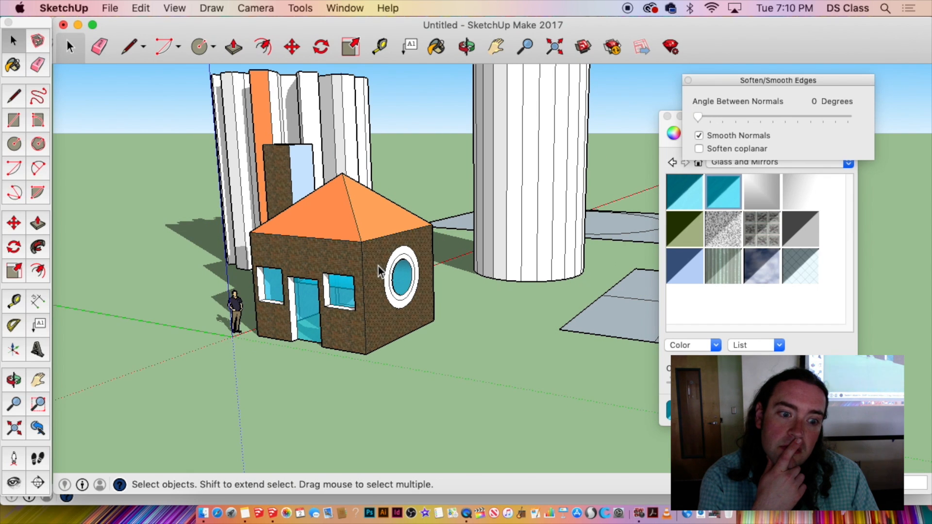
scroll(378, 266, "down", 2)
middle_click_drag(378, 267, 386, 323)
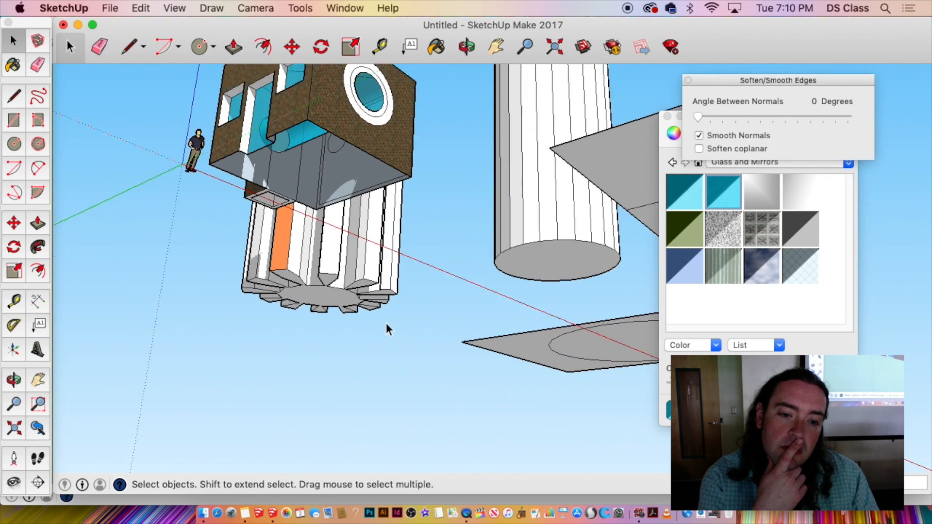
middle_click_drag(334, 182, 138, 100)
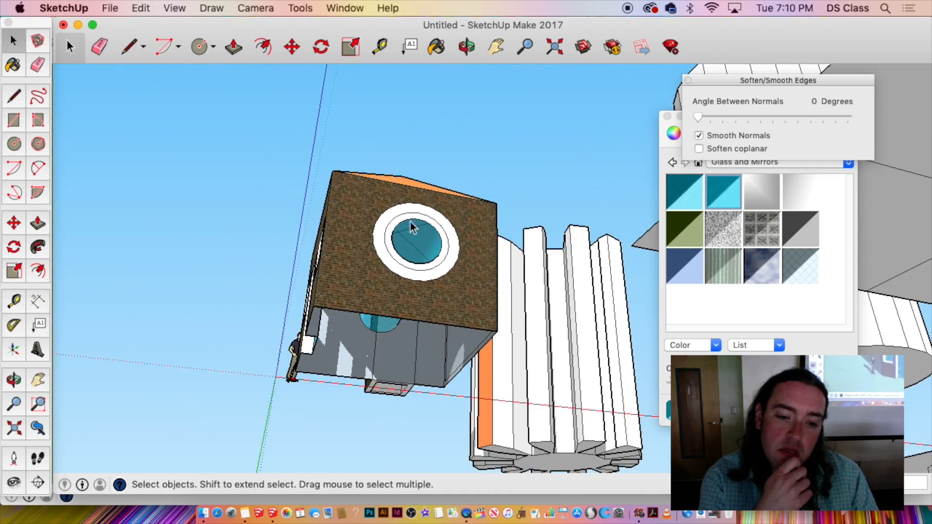
middle_click_drag(413, 227, 319, 400)
scroll(555, 383, "down", 4)
scroll(552, 417, "down", 3)
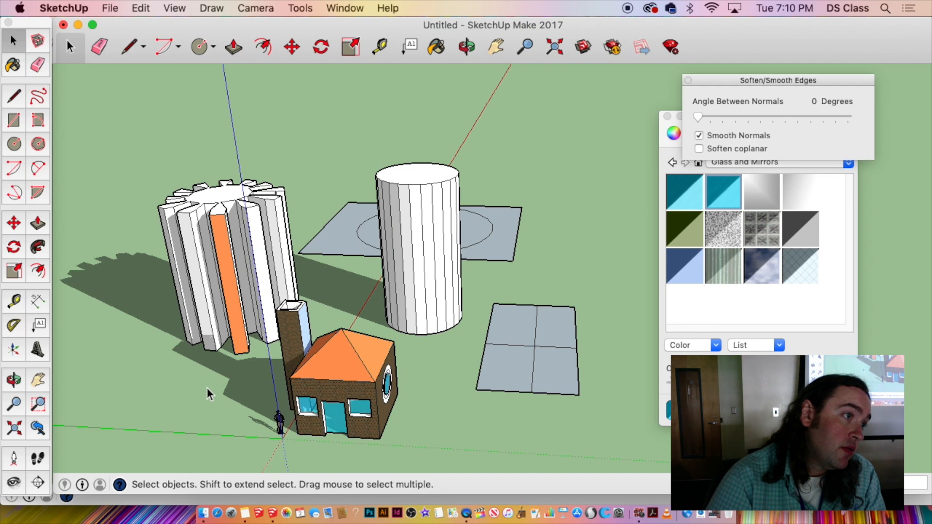
Select a single flat facet on the side of the tall white cylinder.
scroll(359, 320, "up", 3)
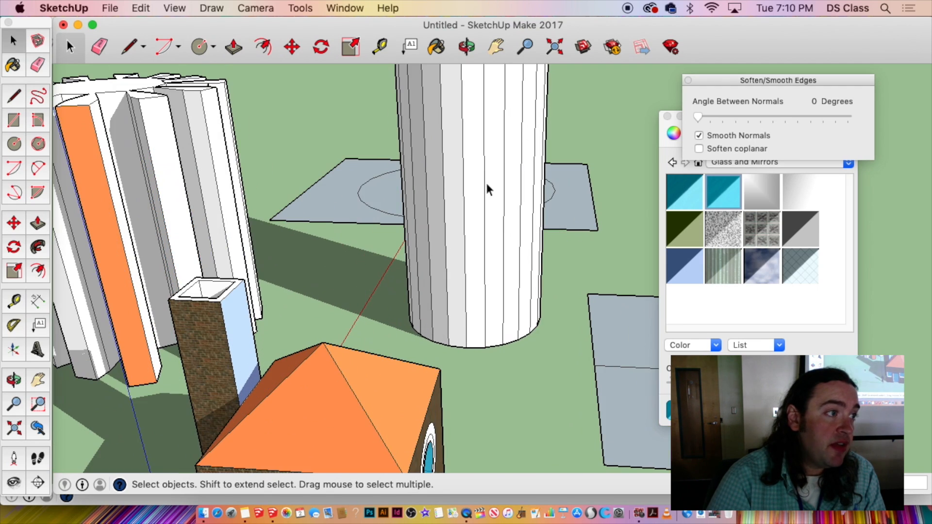
left_click(486, 185)
scroll(484, 199, "down", 4)
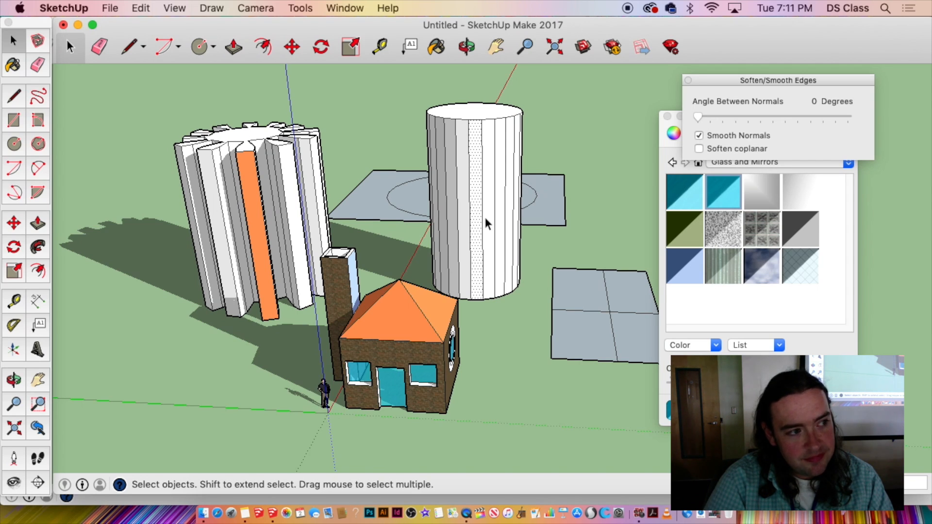
Select the standing person figure in front of the house and view it up close.
scroll(316, 417, "up", 6)
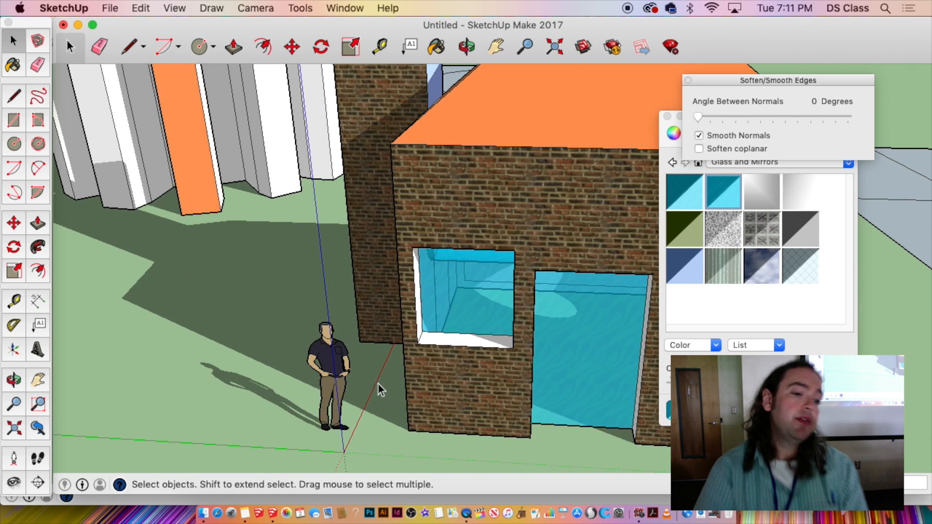
middle_click_drag(358, 396, 354, 392)
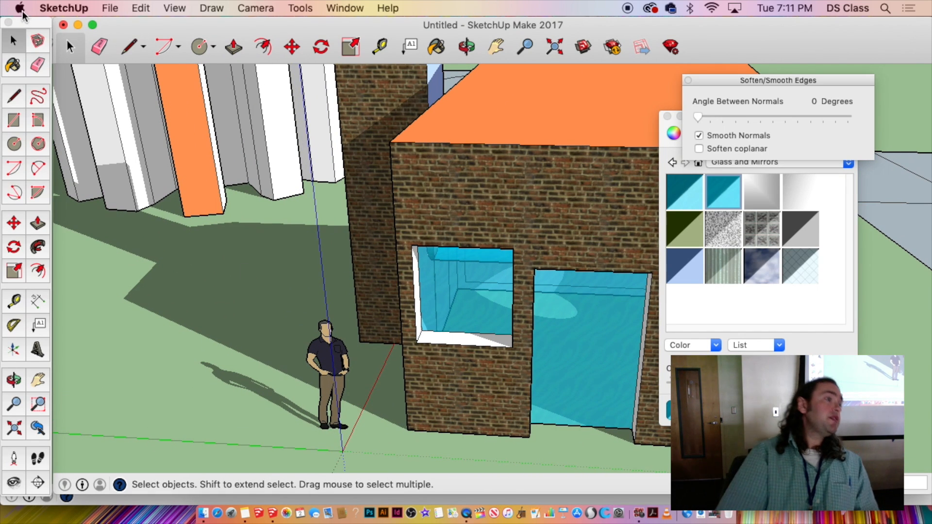
scroll(59, 180, "up", 5)
scroll(455, 278, "down", 3)
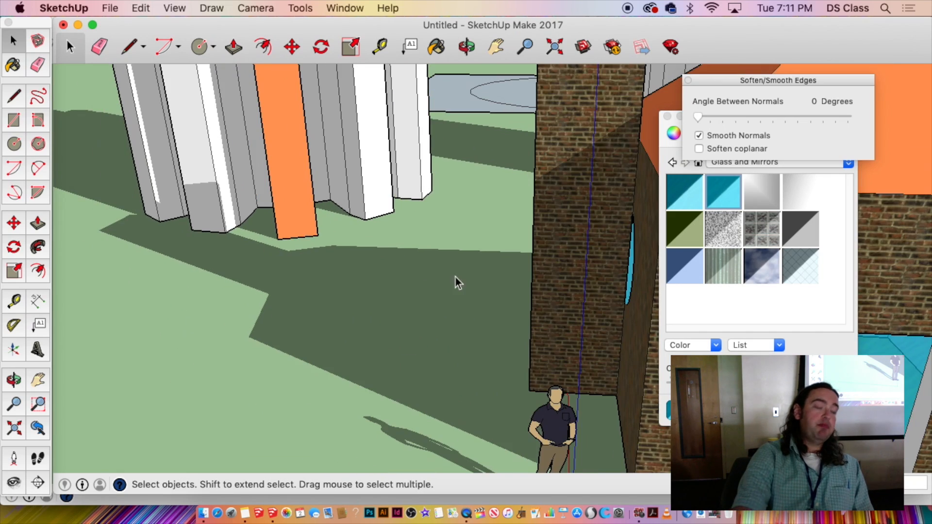
mouse_move(455, 279)
middle_mouse_down("shift")
mouse_move(327, 138)
mouse_move(313, 154)
middle_mouse_up("shift")
mouse_move(121, 194)
middle_mouse_down("shift")
mouse_move(271, 271)
mouse_move(262, 289)
middle_mouse_up("shift")
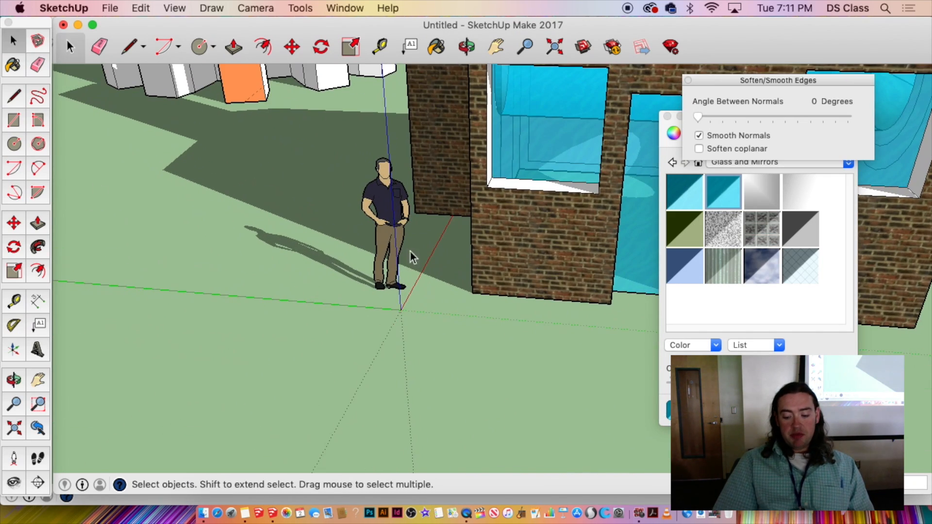
scroll(397, 236, "up", 2)
middle_click_drag(397, 236, 347, 246)
left_click(395, 178)
middle_click_drag(395, 178, 374, 208, "shift")
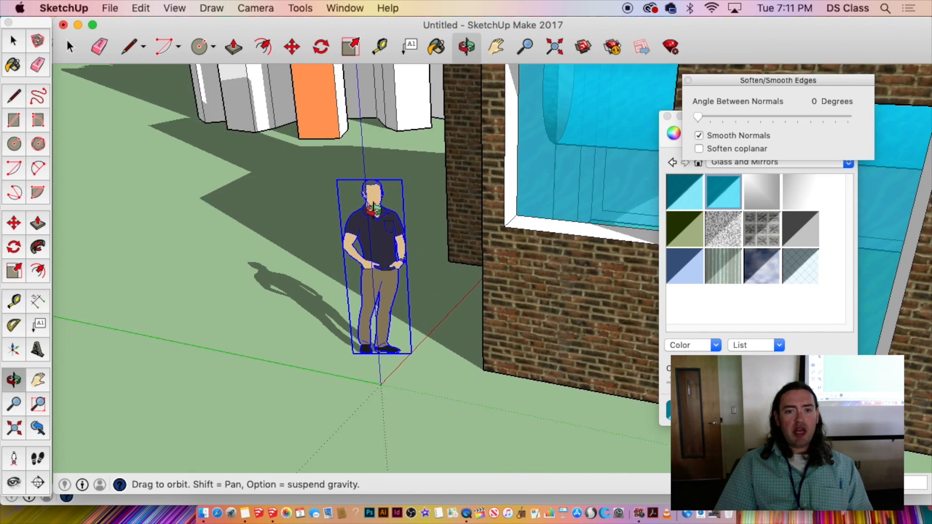
scroll(377, 254, "down", 1)
scroll(376, 259, "up", 3)
middle_click_drag(377, 259, 382, 263)
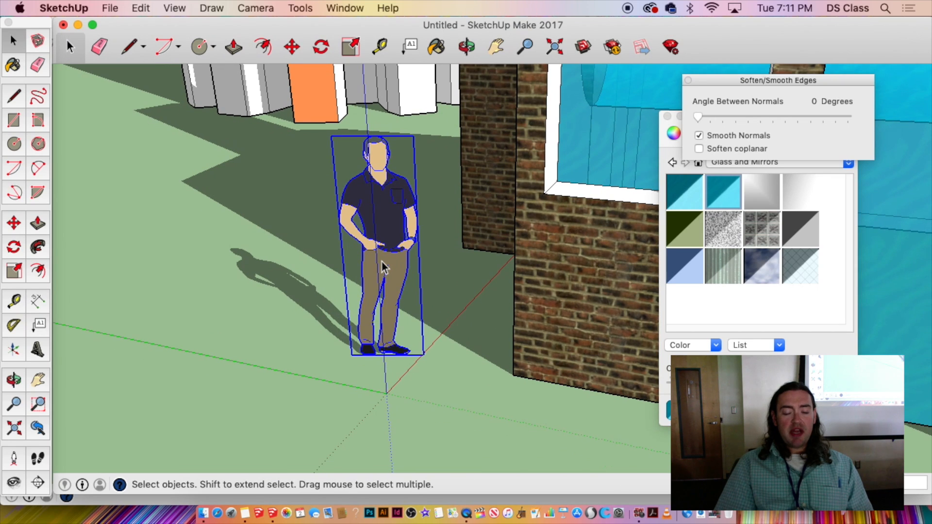
key("m")
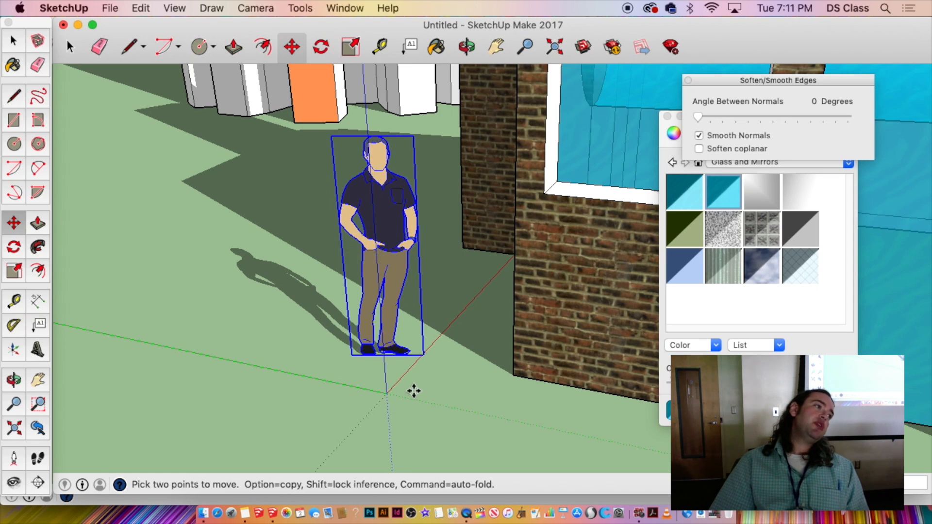
scroll(414, 390, "down", 5)
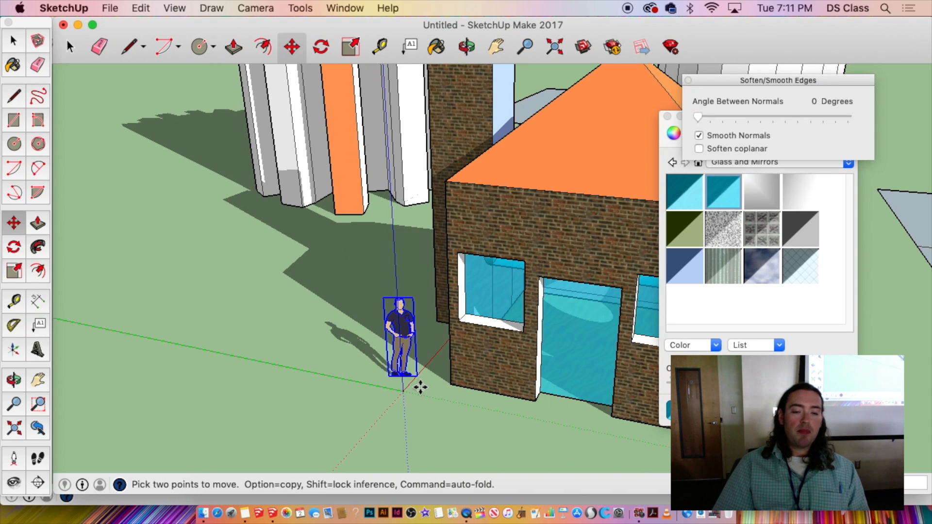
scroll(421, 387, "down", 5)
key("space")
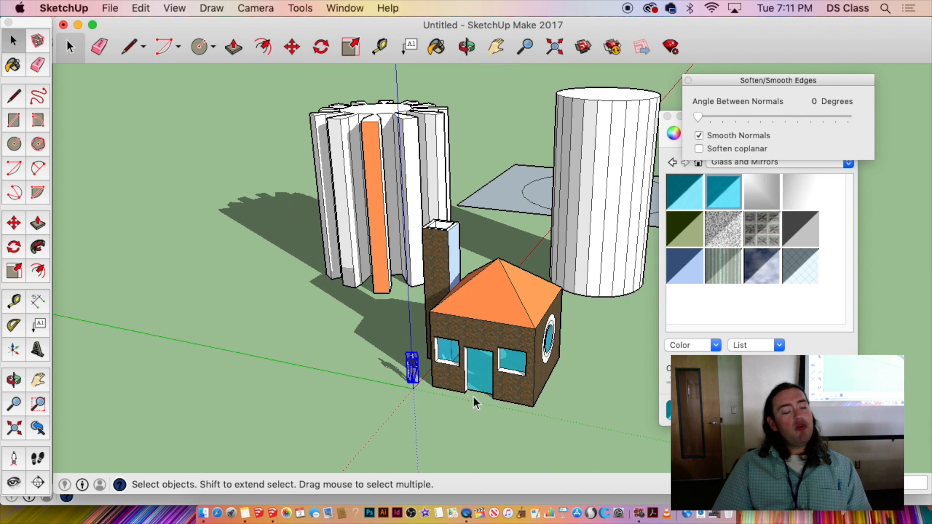
left_click(480, 398)
Select the person figure standing near the origin beside the front of the house.
scroll(436, 409, "up", 8)
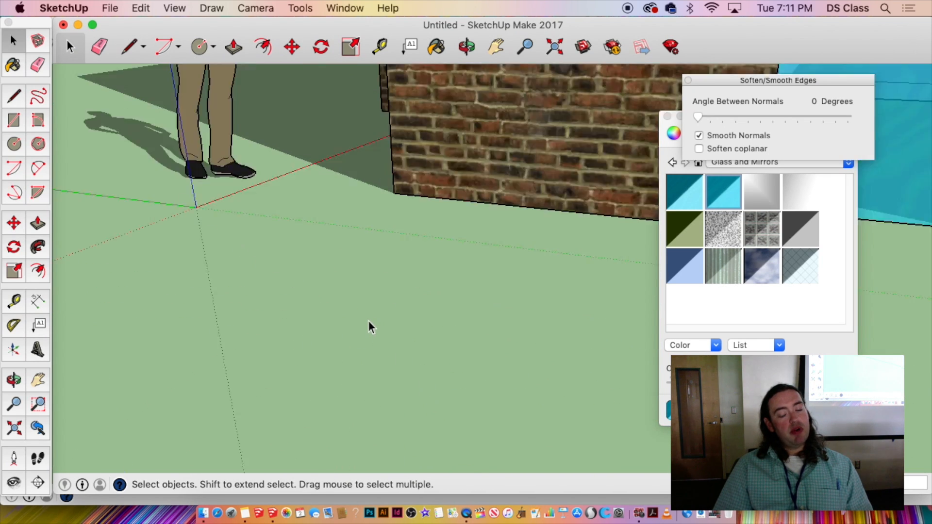
scroll(371, 340, "down", 4)
key("o")
left_click_drag(375, 415, 360, 383)
key("space")
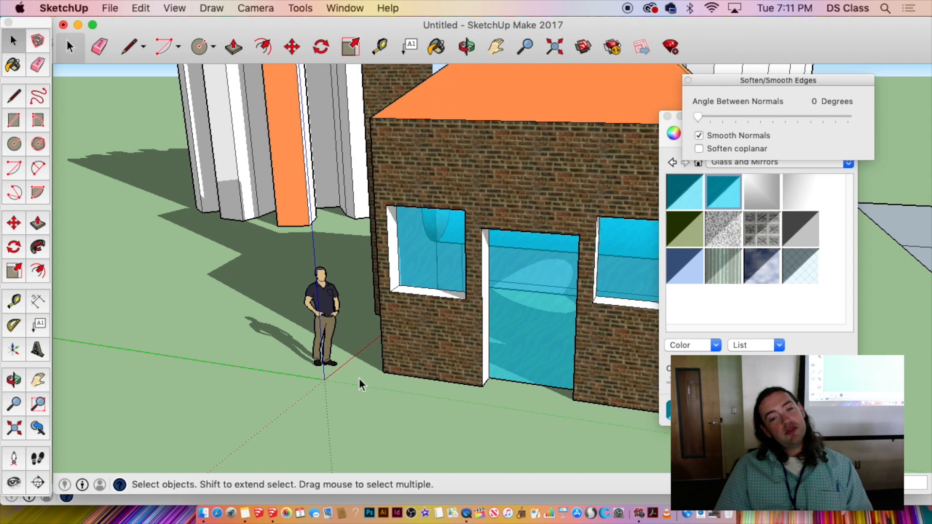
middle_click_drag(335, 315, 324, 315)
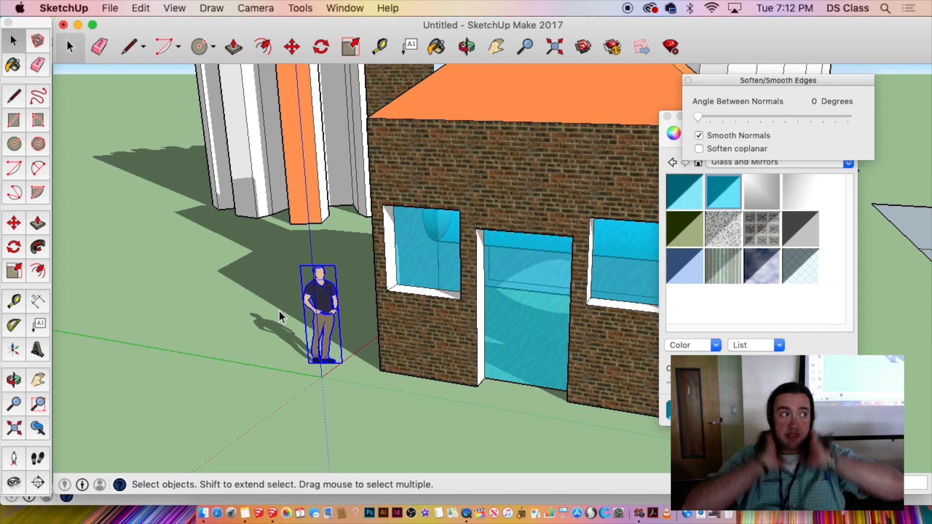
Move the person figure along the green axis away from the house and back to its original spot.
left_click(15, 225)
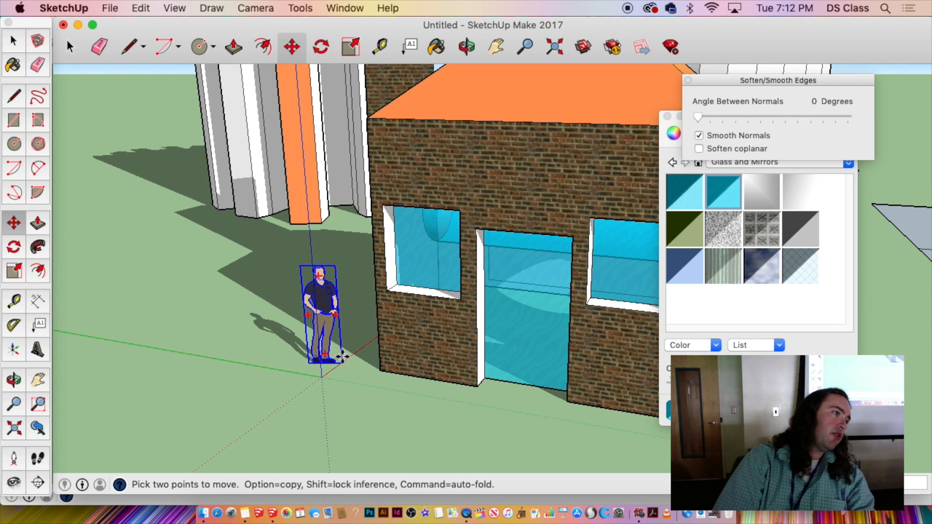
left_click(316, 322)
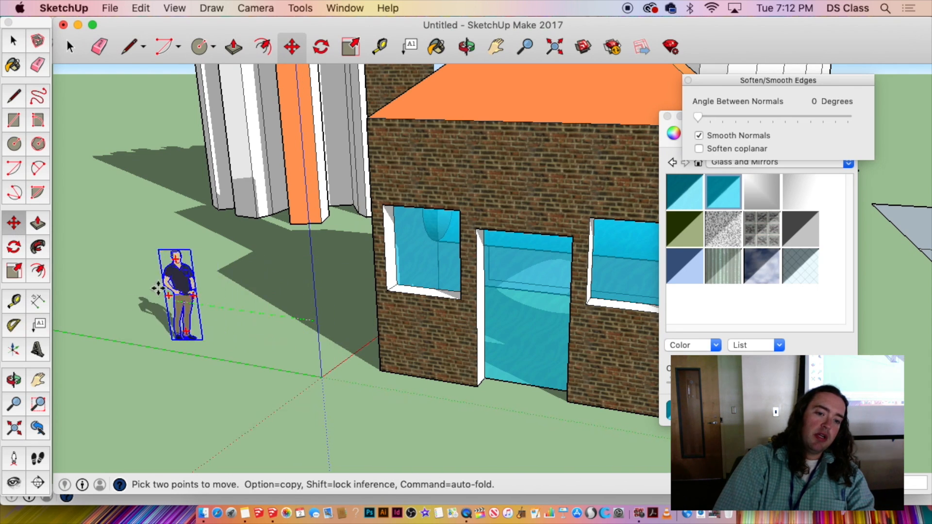
left_click(315, 176)
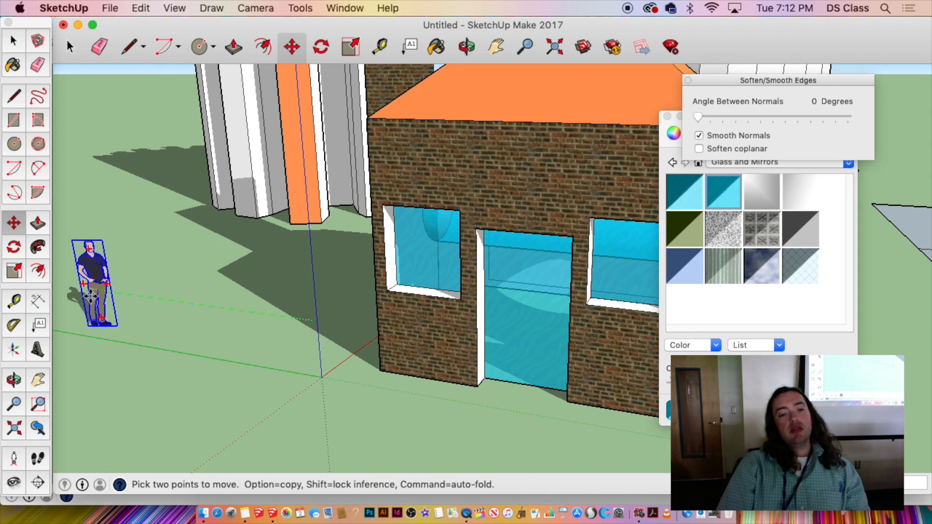
scroll(143, 287, "down", 3)
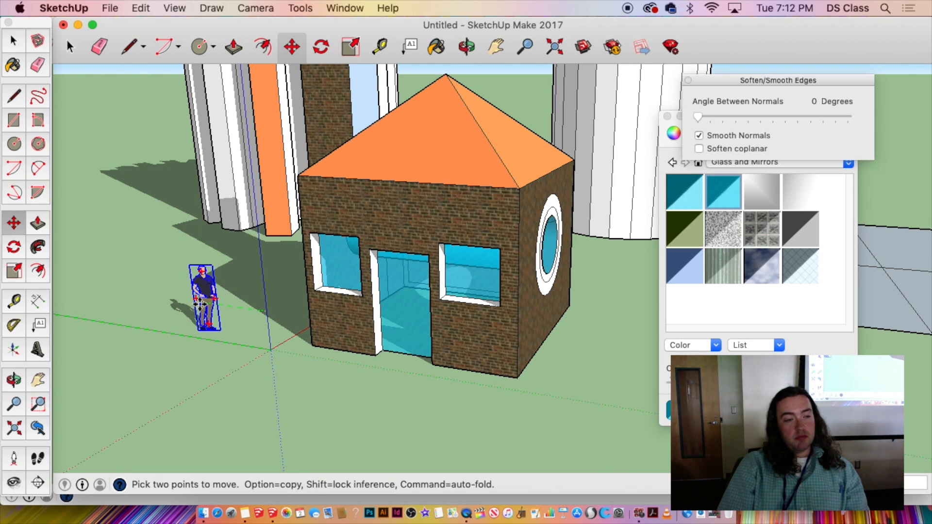
left_click(267, 313)
key("space")
scroll(246, 321, "up", 3)
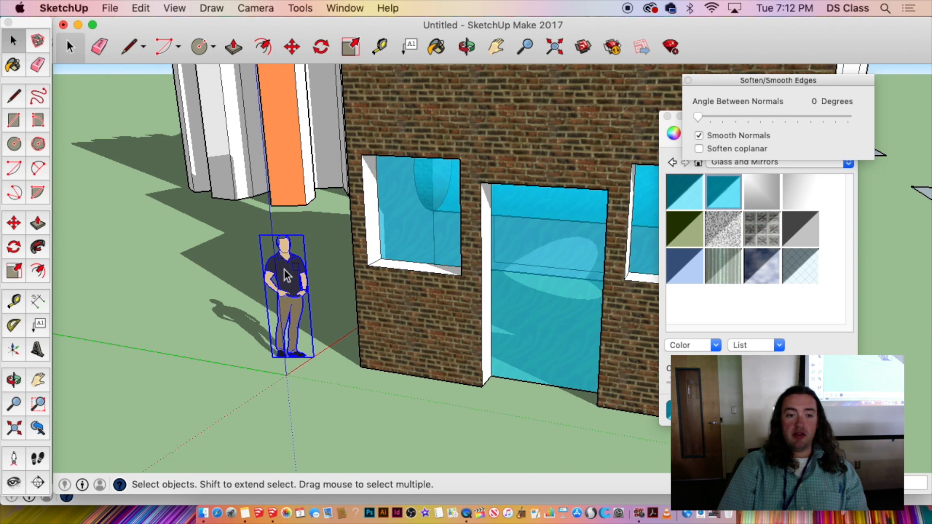
Move the person figure across the ground to a spot near the gear-shaped tower.
left_click(4, 230)
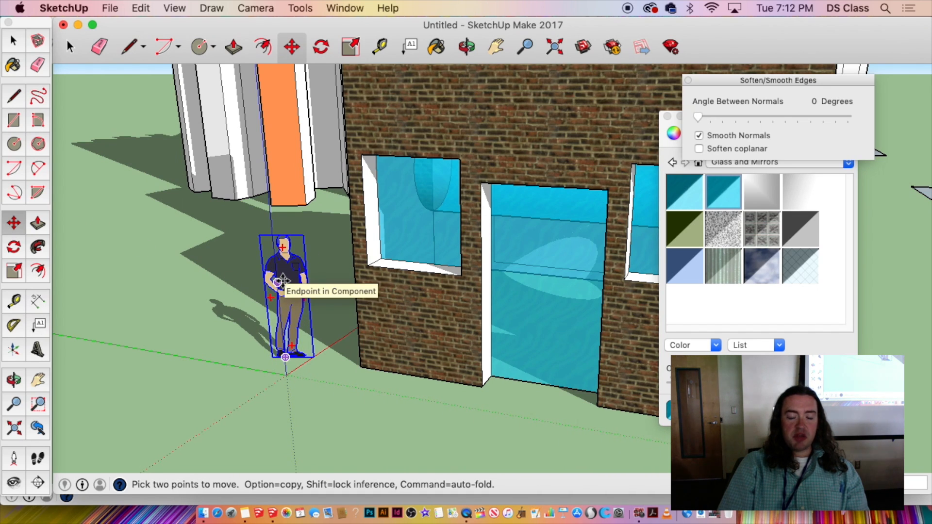
left_click(289, 318)
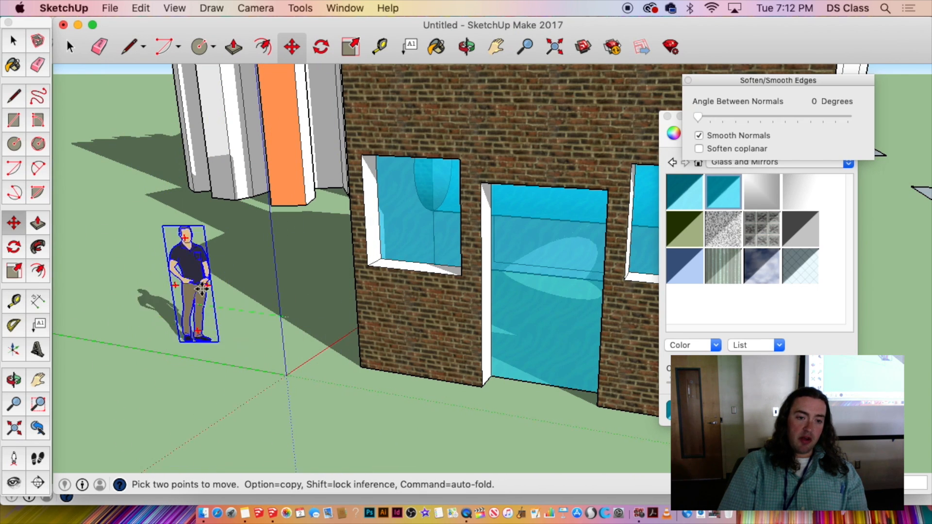
left_click(154, 203)
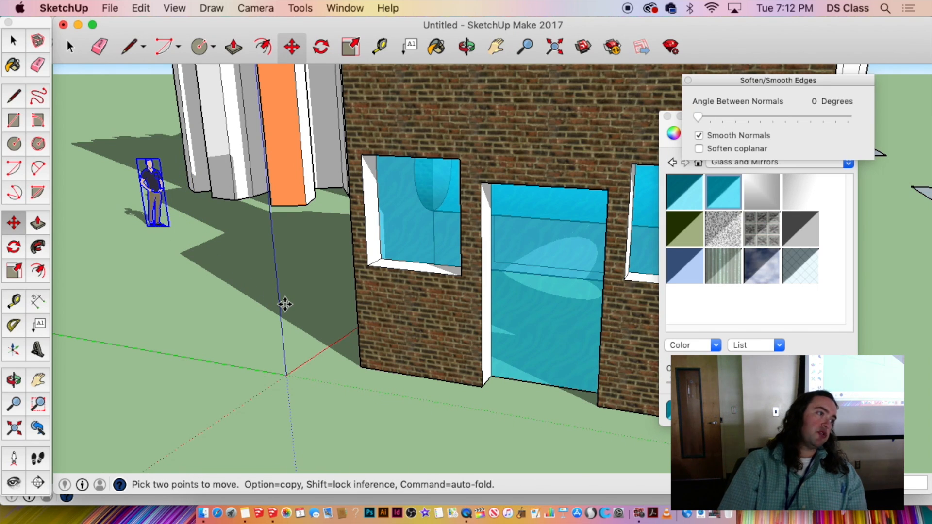
key("q")
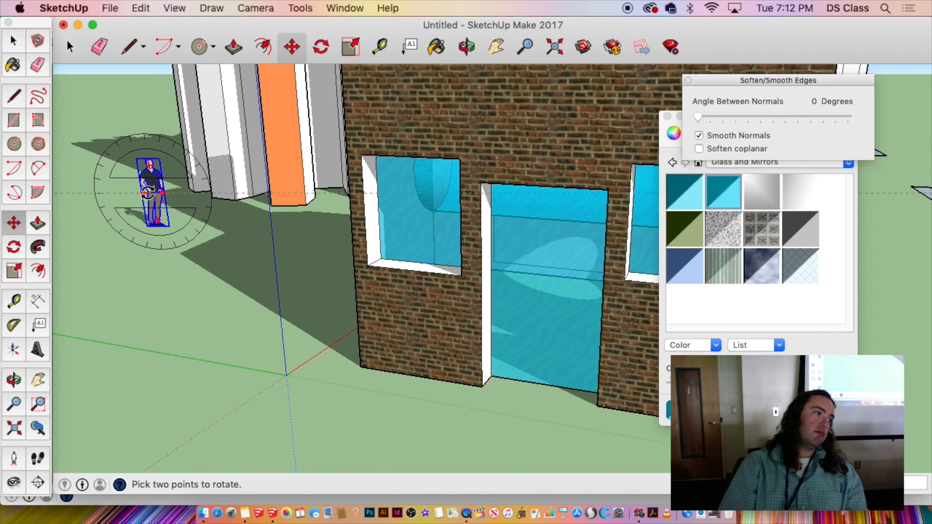
key("space")
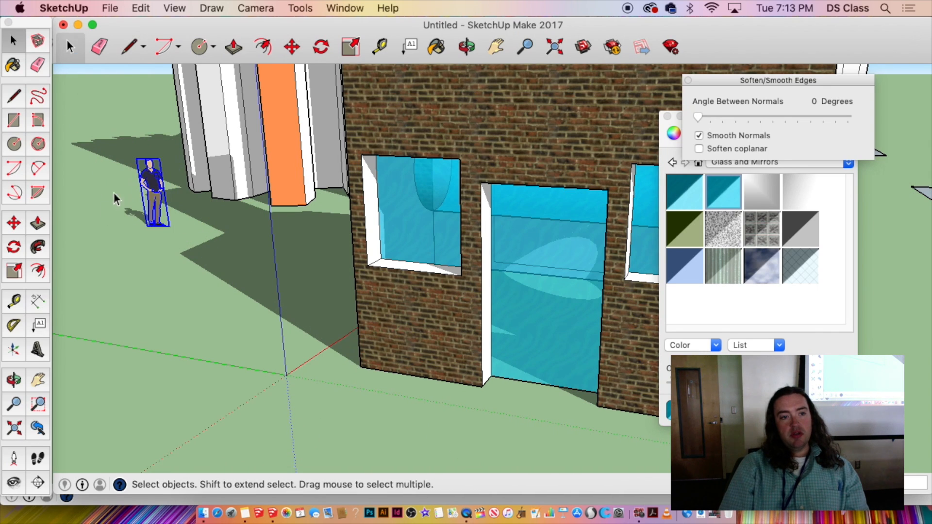
Move the person figure back across the ground to a spot beside the front of the house.
left_click(13, 224)
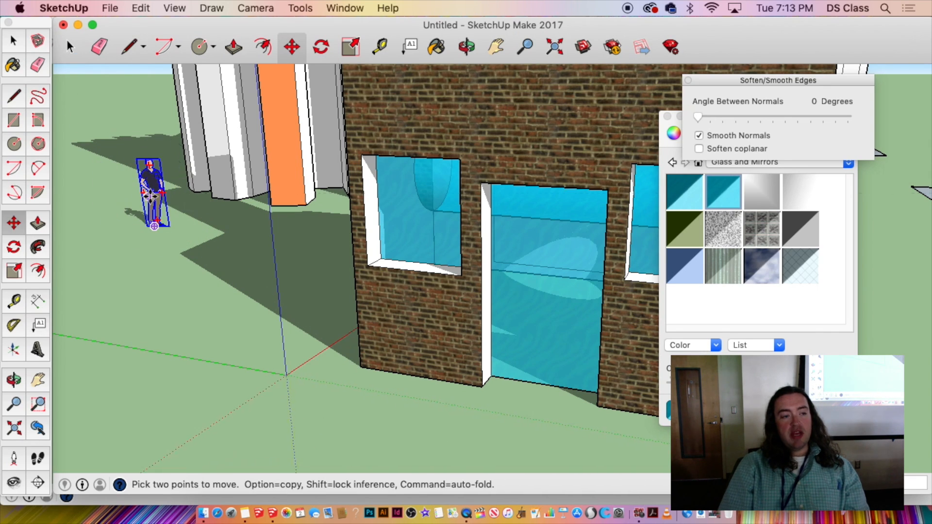
left_click_drag(154, 199, 187, 321)
scroll(318, 260, "up", 3)
scroll(320, 261, "up", 2)
scroll(187, 321, "down", 2)
scroll(187, 321, "down", 3)
middle_click_drag(185, 311, 268, 333)
left_click_drag(235, 360, 127, 358)
scroll(127, 358, "down", 1)
scroll(128, 358, "down", 3)
middle_click_drag(127, 359, 194, 271)
scroll(336, 258, "up", 5)
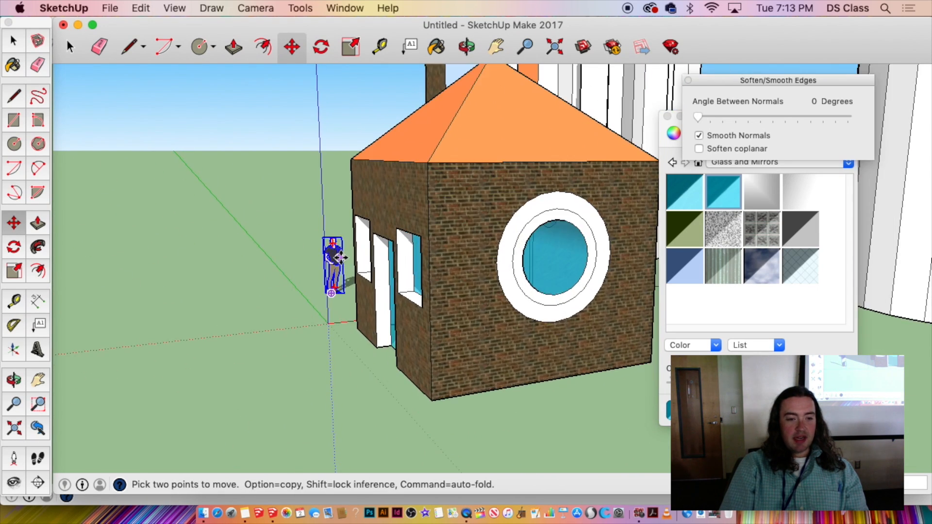
Move the person figure along the red axis so it stands out in front of the house.
left_click_drag(335, 257, 196, 286)
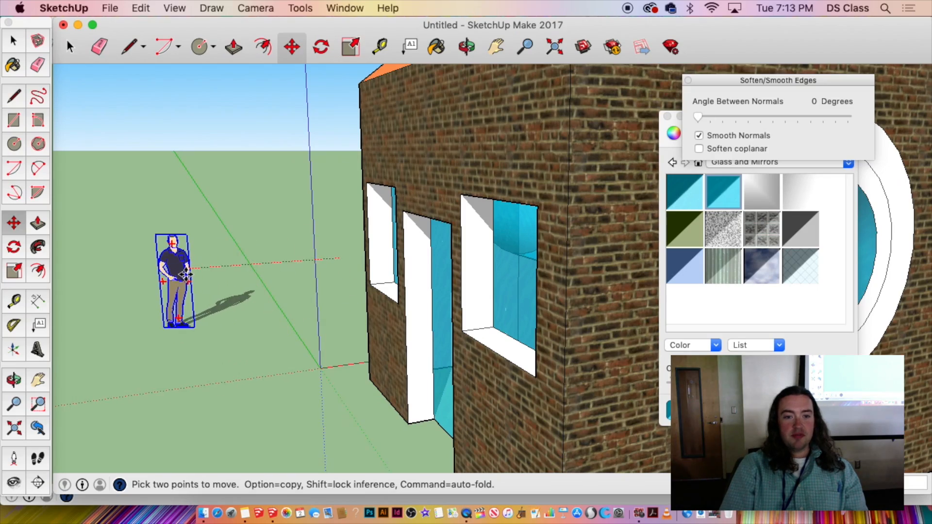
scroll(196, 286, "down", 4)
middle_click_drag(197, 287, 643, 223)
scroll(419, 254, "down", 8)
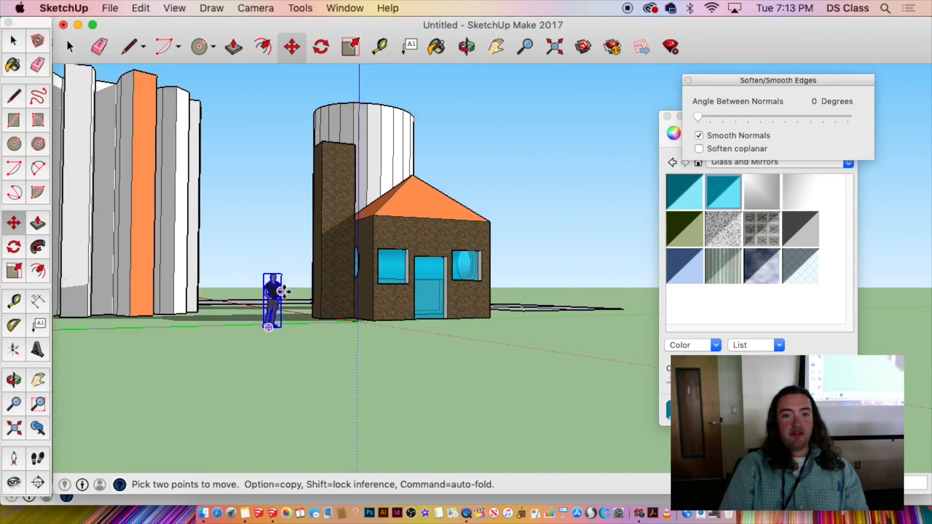
Move the person figure across the ground to a spot near the green axis, away from the front of the house.
middle_click_drag(271, 291, 282, 374)
scroll(318, 393, "up", 3)
scroll(284, 370, "up", 4)
left_click(284, 370)
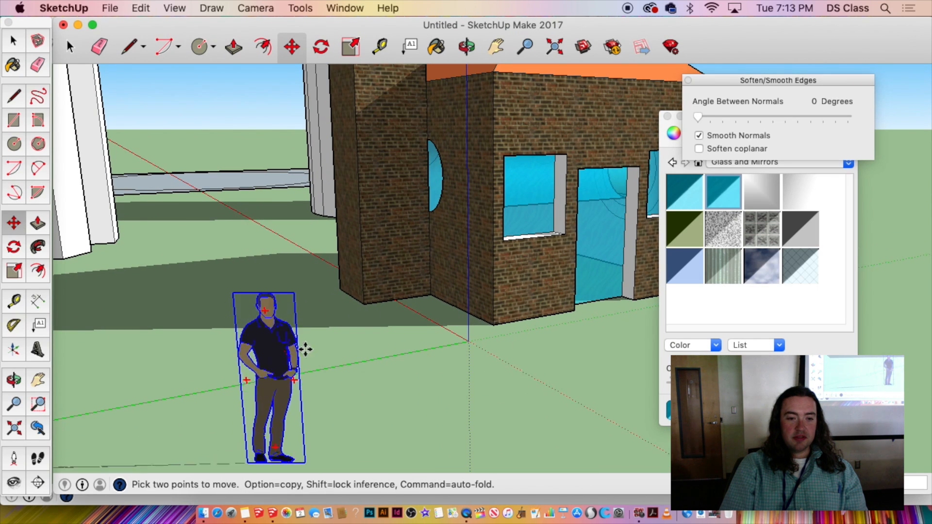
scroll(437, 318, "down", 4)
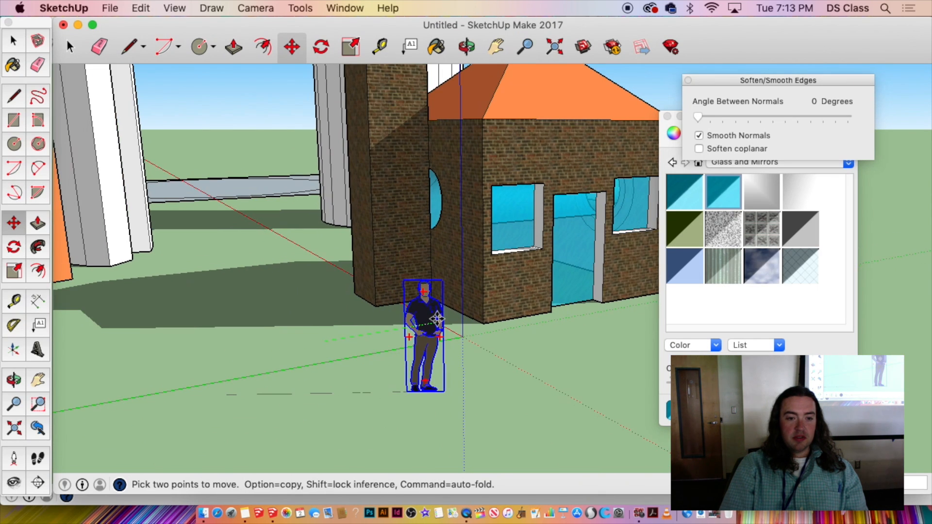
scroll(437, 318, "up", 3)
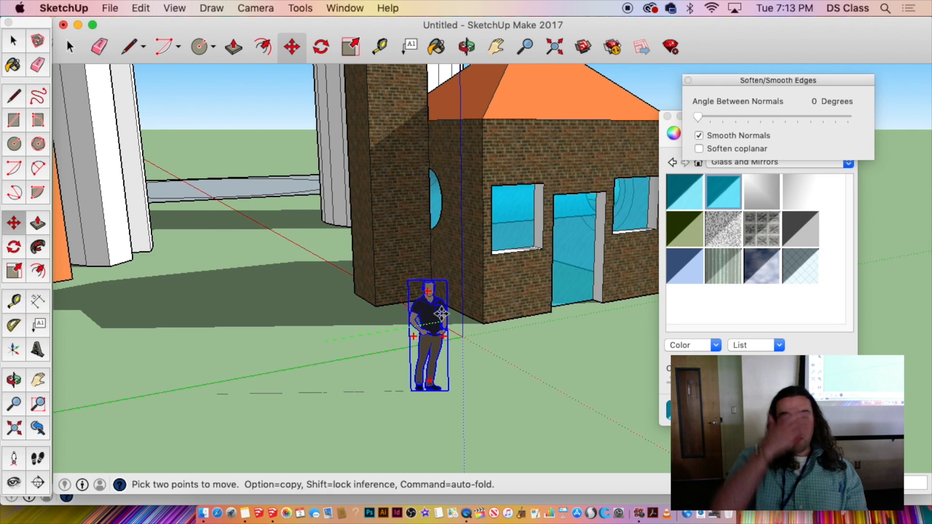
scroll(439, 316, "down", 2)
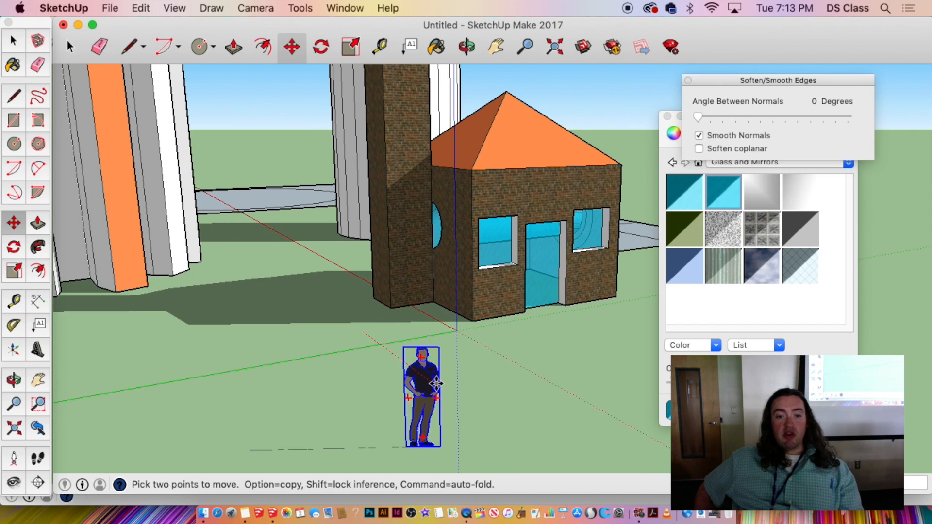
middle_click_drag(436, 383, 237, 138)
middle_click_drag(299, 146, 288, 253)
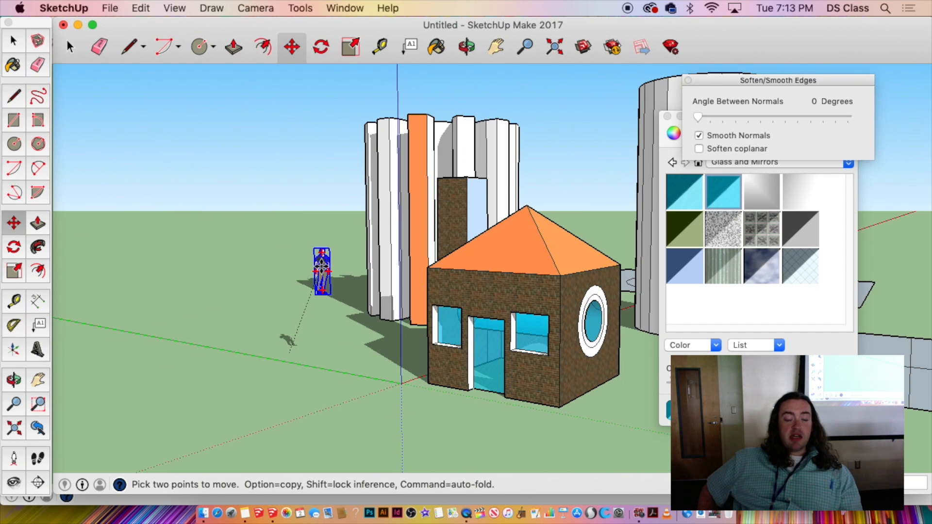
scroll(322, 269, "down", 4)
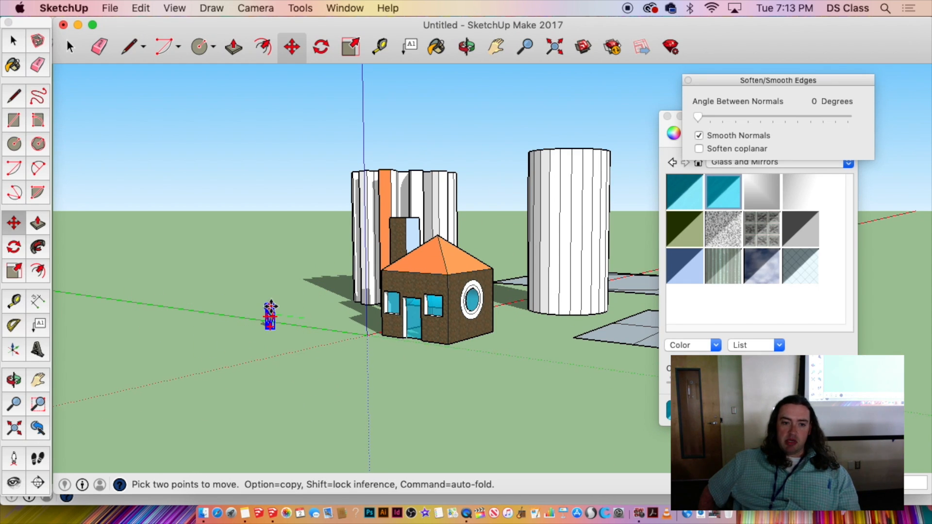
left_click(271, 310)
Move the person figure along the red axis direction to the far side of the green axis.
scroll(275, 328, "up", 5)
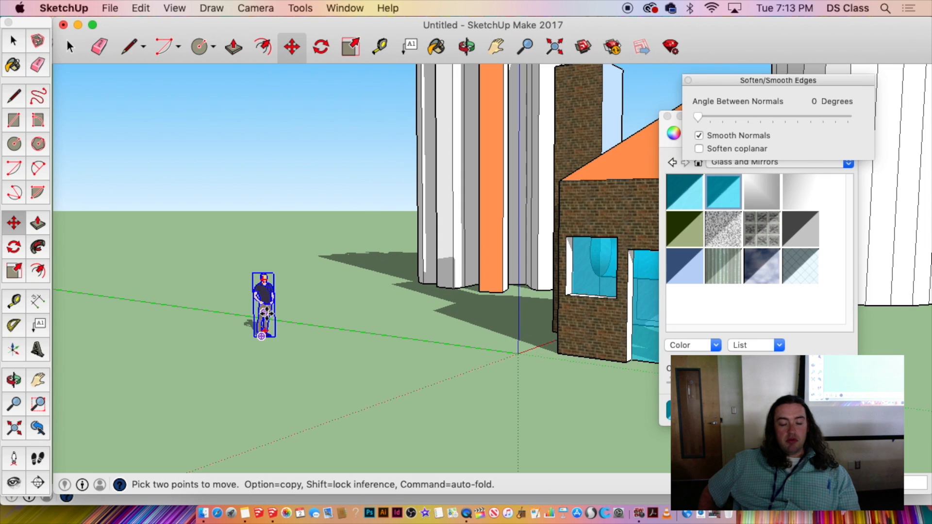
left_click(267, 309)
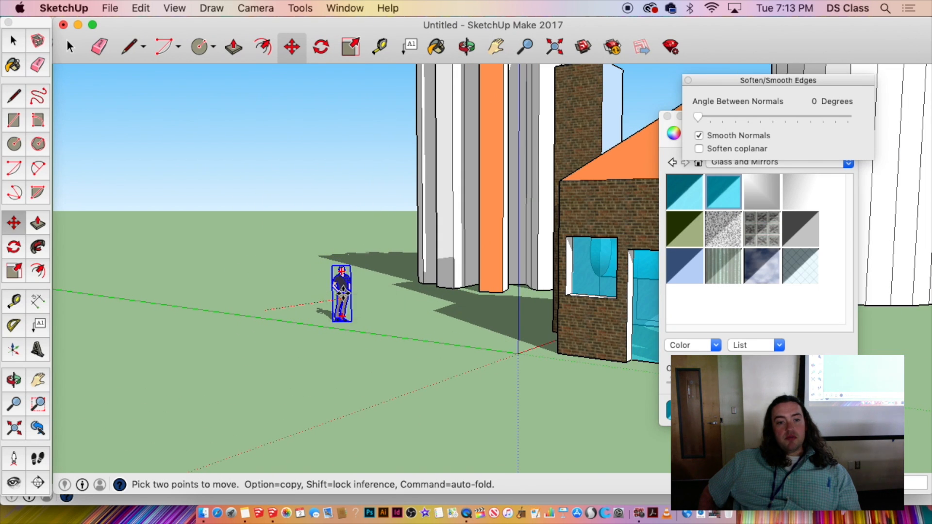
left_click(341, 291)
Move the person figure across the ground toward the gear-shaped tower and back out to a spot farther from the house.
left_click(339, 292)
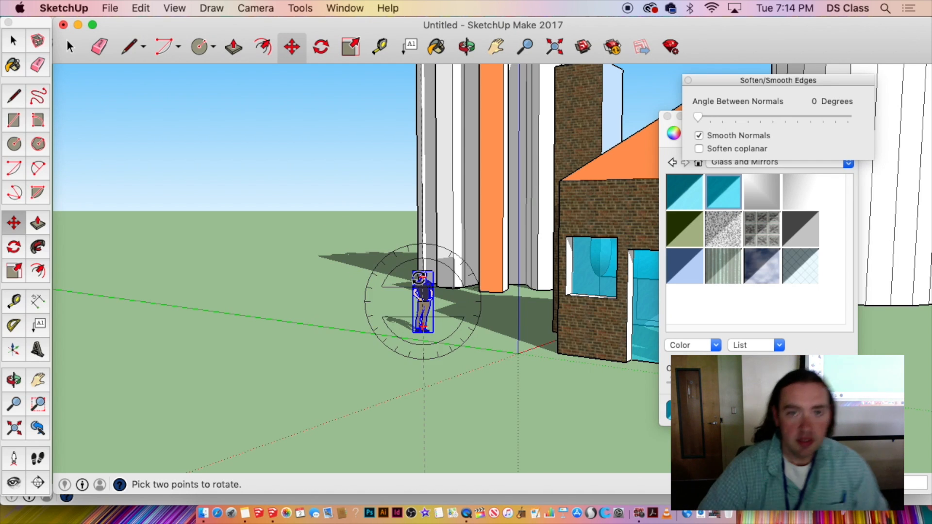
left_click(423, 303)
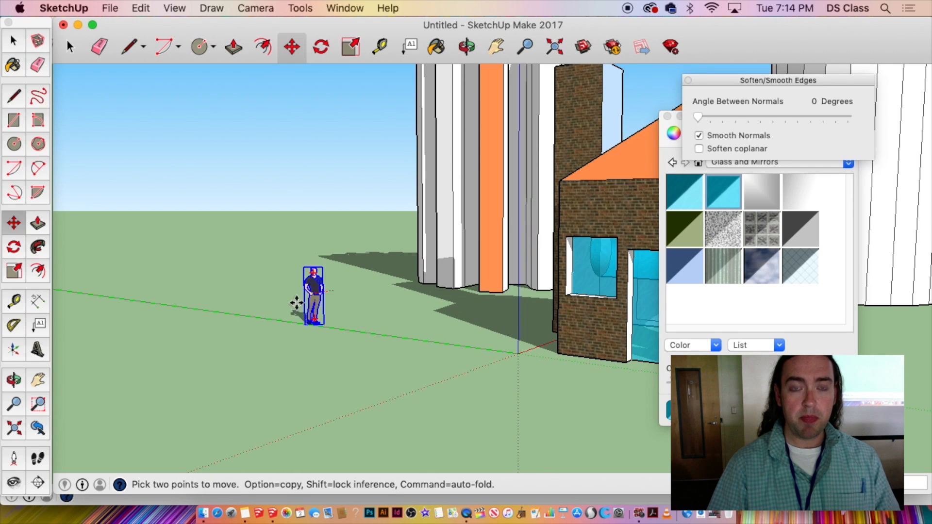
left_click(165, 308)
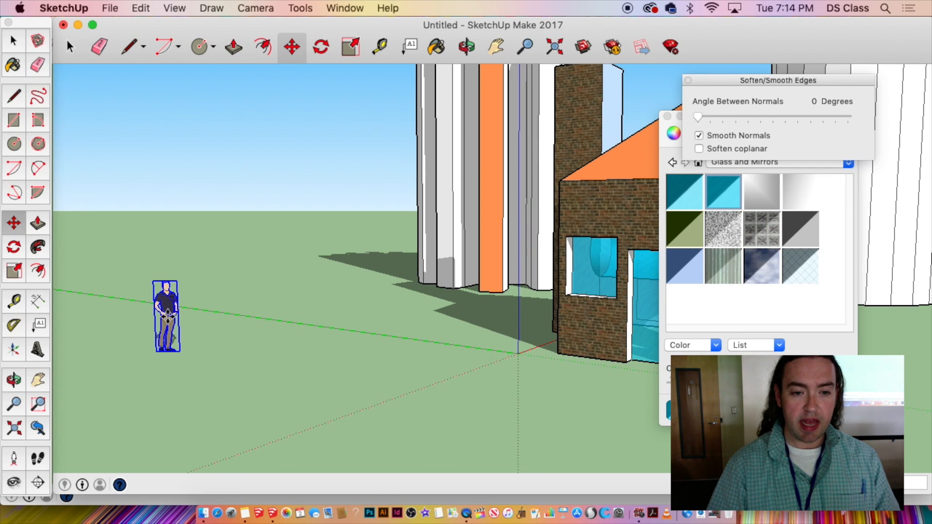
Draw a rectangle on the ground over the end of the gear-shaped tower's shadow.
scroll(336, 377, "down", 5)
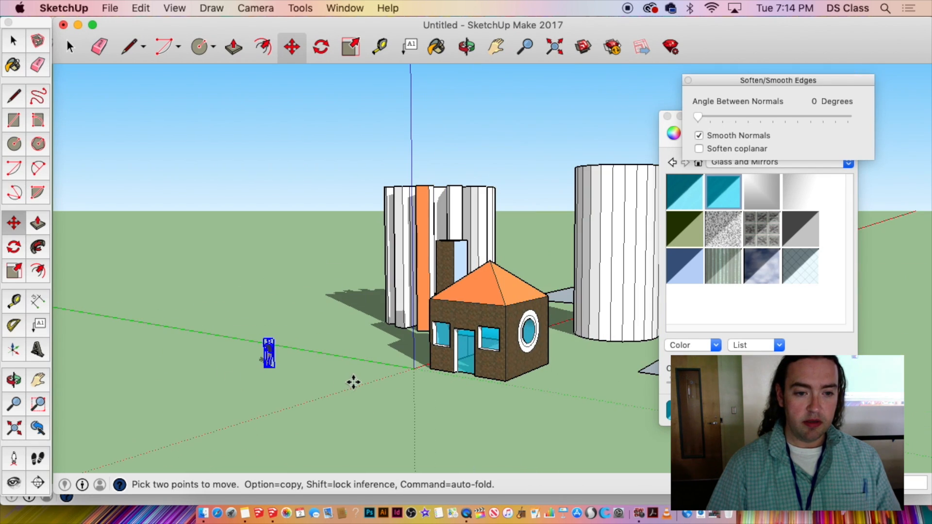
middle_click_drag(357, 375, 363, 323)
key("space")
scroll(381, 353, "down", 3)
middle_click_drag(381, 353, 360, 442, "shift")
scroll(362, 403, "up", 5)
middle_click_drag(365, 384, 474, 358, "shift")
scroll(387, 353, "down", 3)
key("r")
scroll(397, 327, "up", 3)
left_click(368, 361)
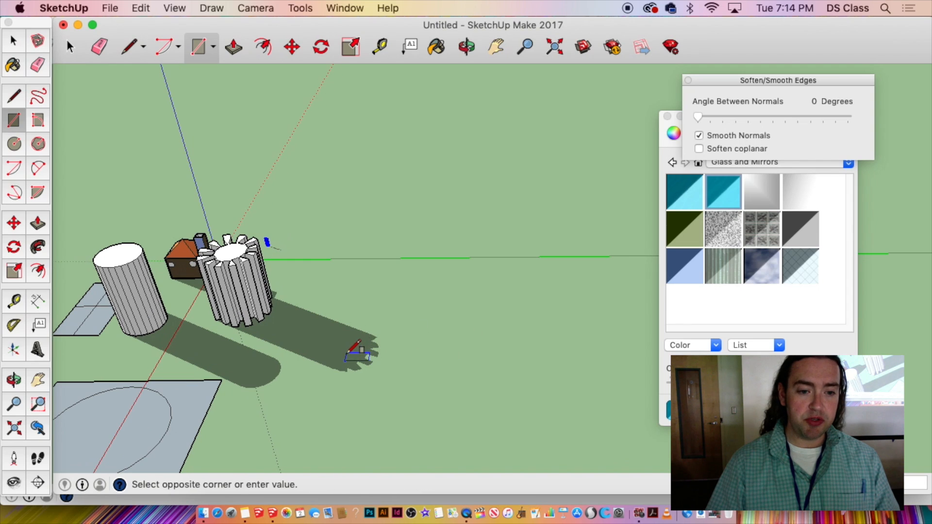
left_click(392, 318)
Push/Pull the new ground rectangle upward into a box beside the gear-shaped tower.
scroll(386, 342, "up", 3)
key("space")
key("p")
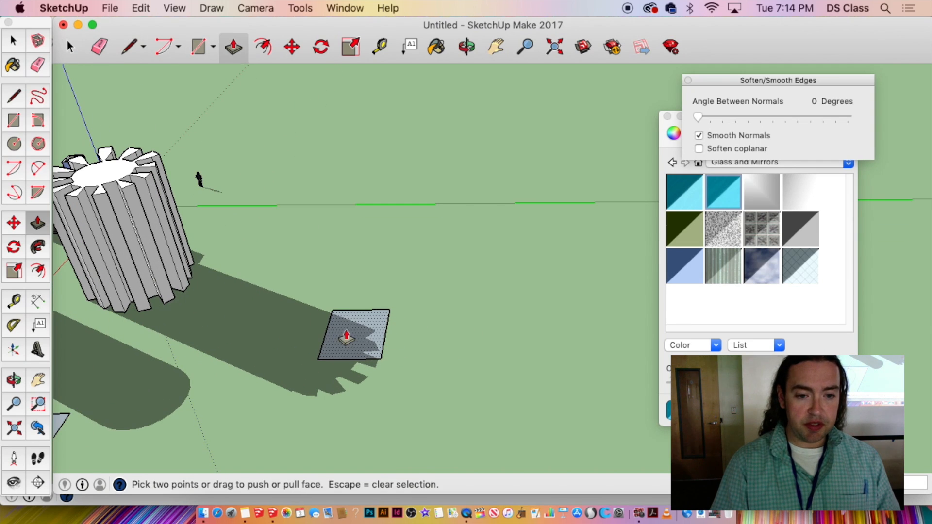
left_click(345, 342)
left_click(333, 311)
scroll(310, 411, "down", 4)
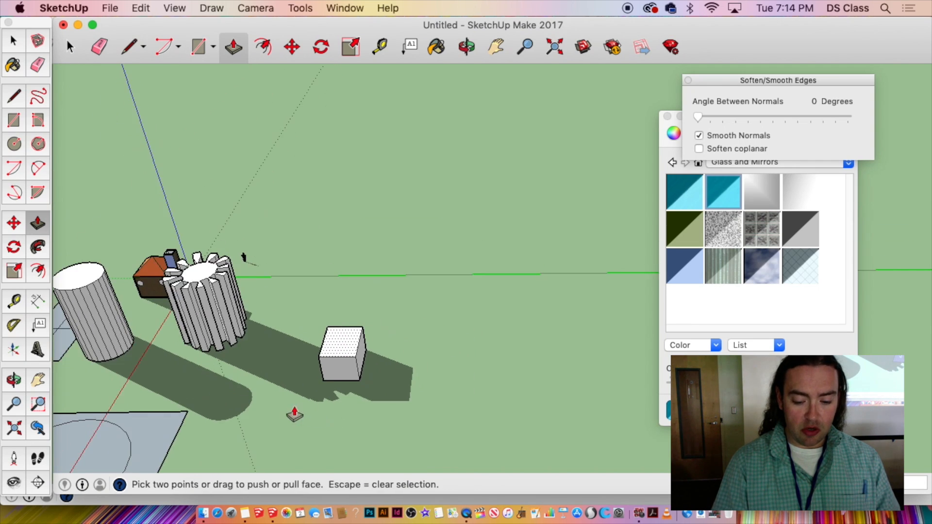
middle_click_drag(301, 409, 488, 298, "shift")
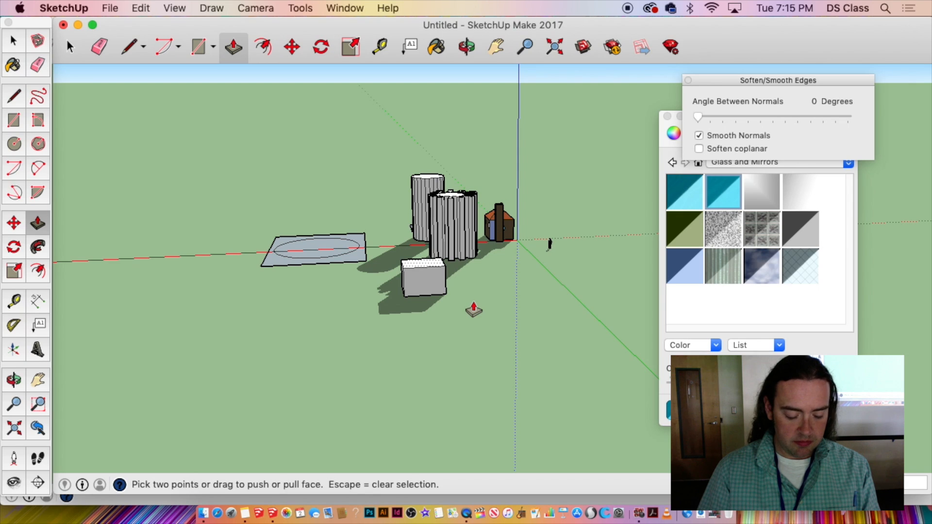
scroll(471, 306, "up", 8)
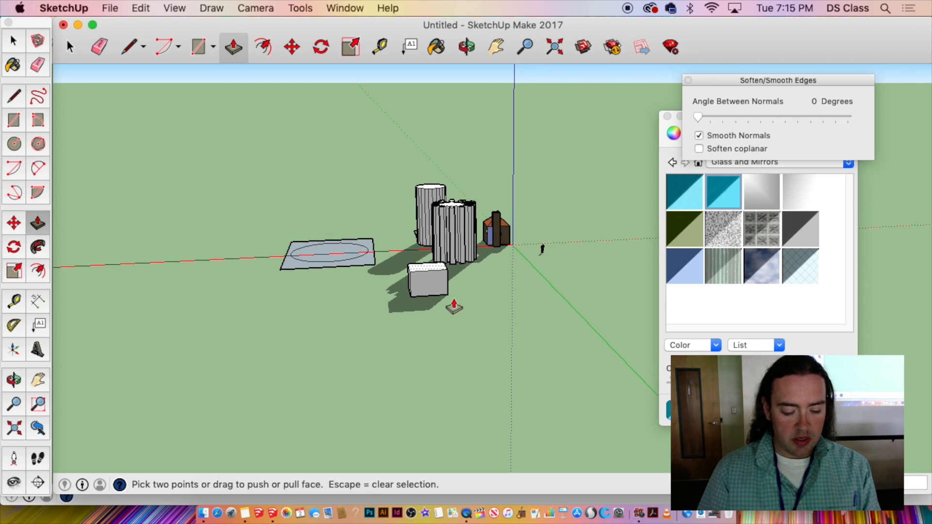
key("space")
mouse_move(485, 302)
middle_mouse_down()
mouse_move(293, 306)
mouse_move(473, 300)
middle_mouse_up()
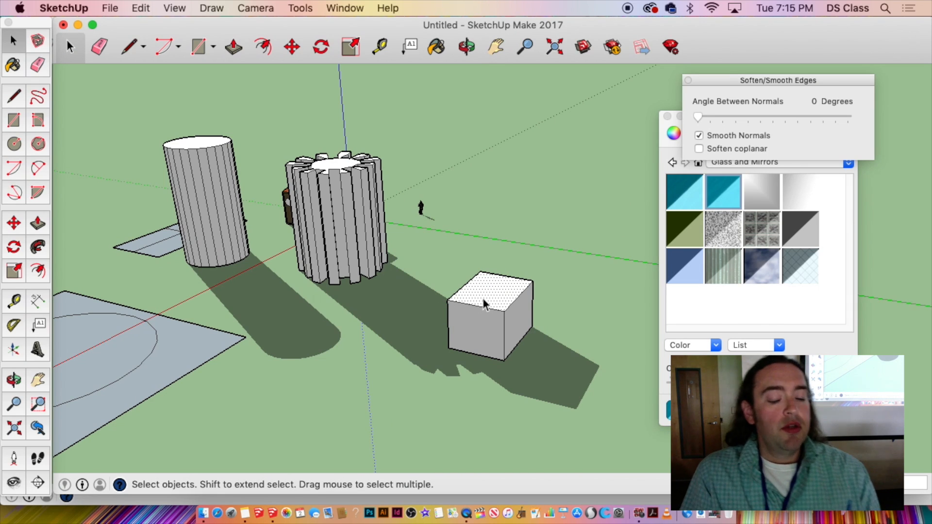
Select the whole box with all its faces and edges and make it a group.
triple_click(484, 303)
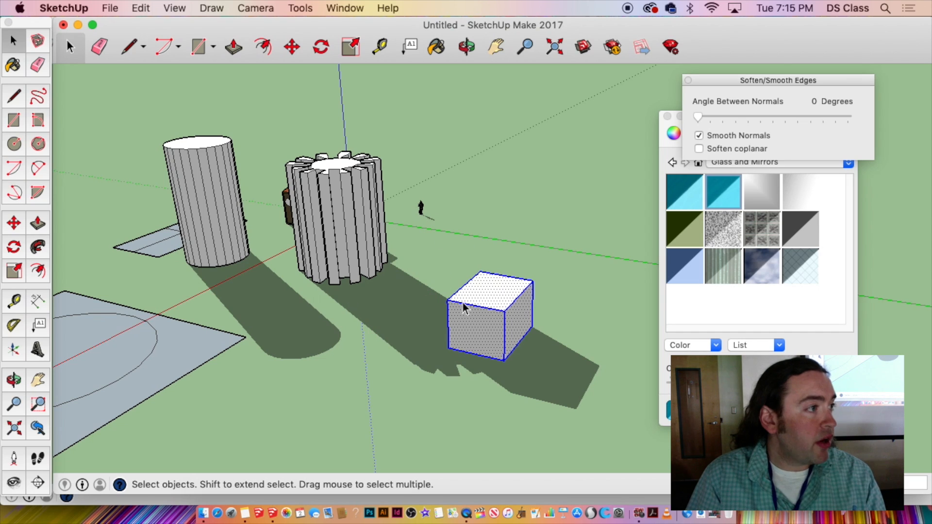
right_click(497, 296)
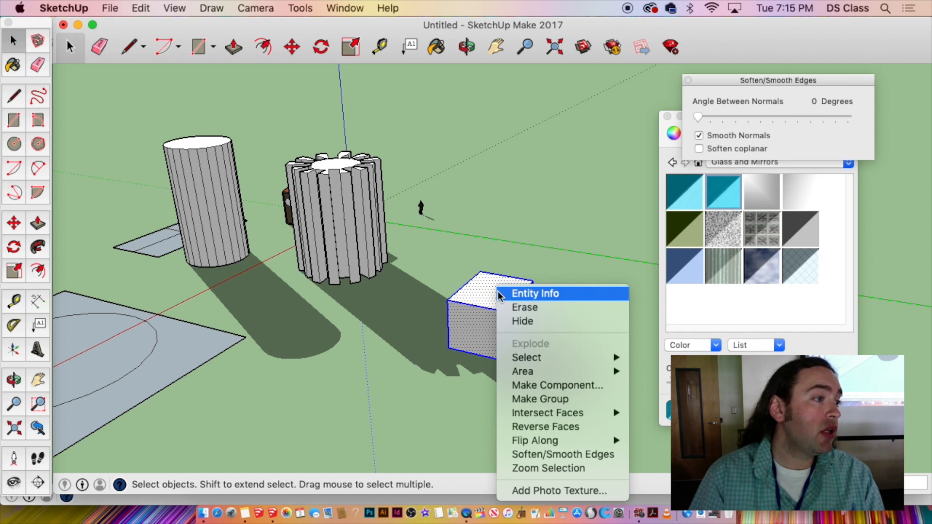
left_click(521, 399)
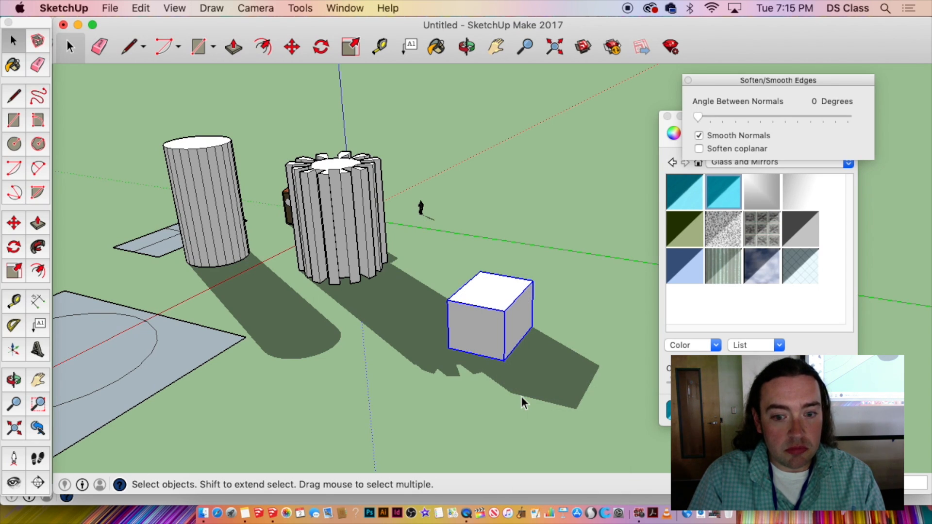
right_click(488, 299)
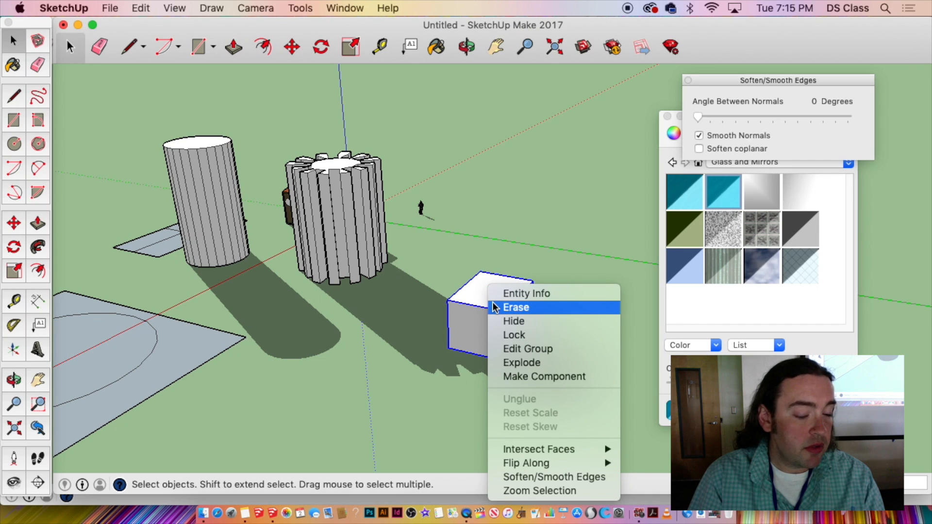
left_click(472, 302)
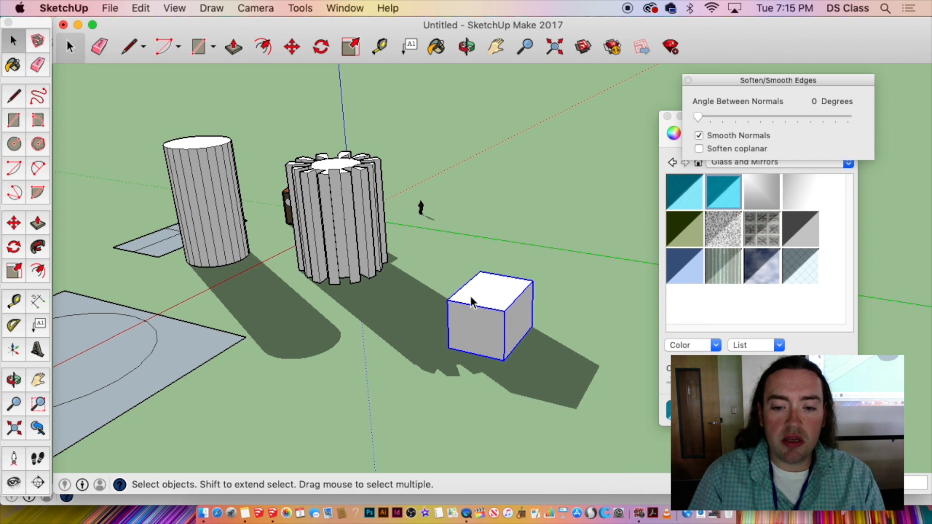
Copy the box group and paste the duplicate on the ground beside the original.
left_click(141, 7)
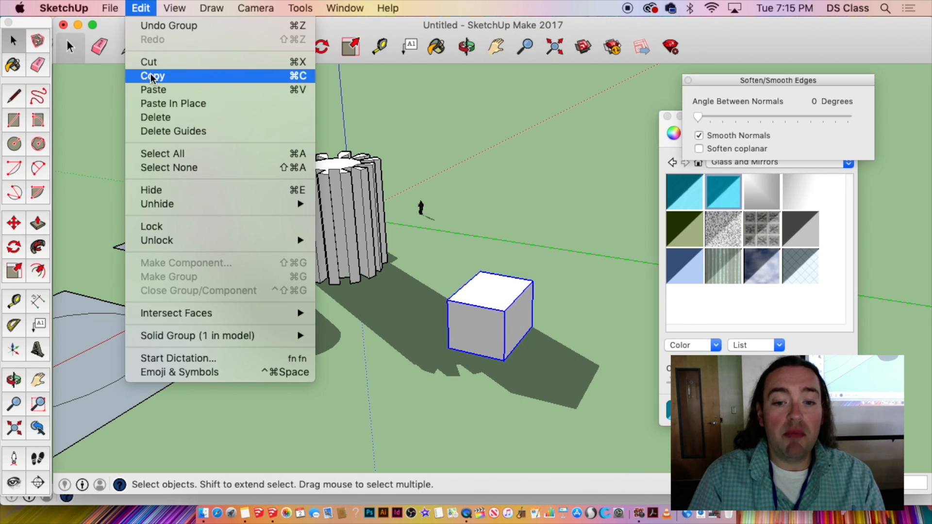
left_click(152, 76)
left_click(141, 7)
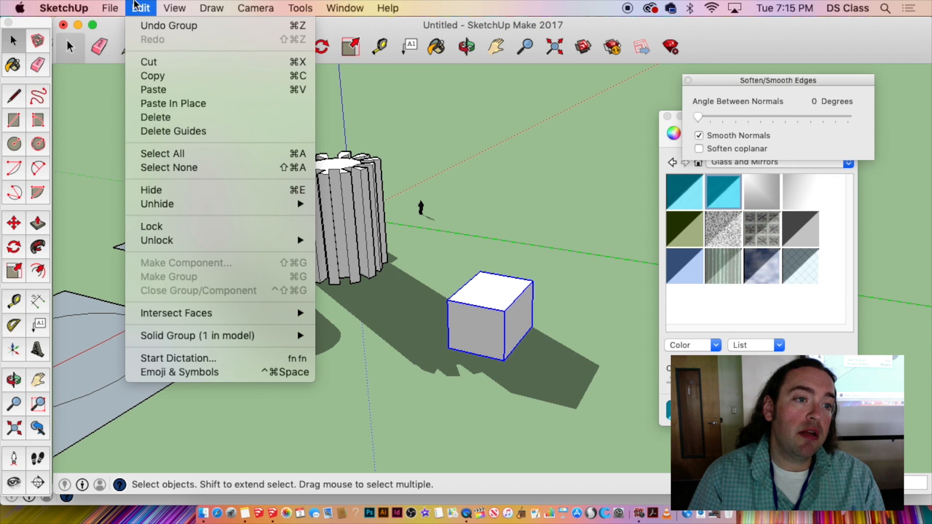
left_click(152, 92)
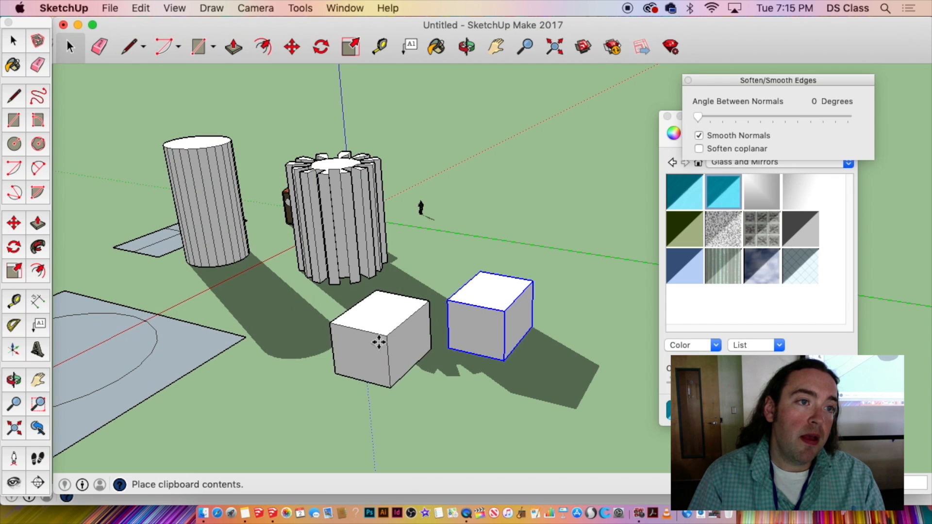
left_click(375, 330)
middle_click_drag(375, 330, 198, 215)
scroll(406, 249, "up", 5)
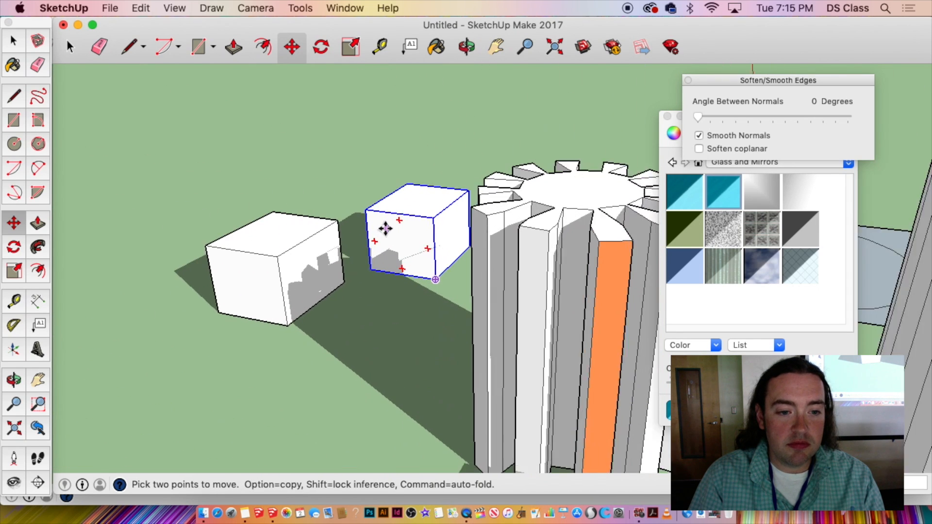
key("space")
left_click(326, 179)
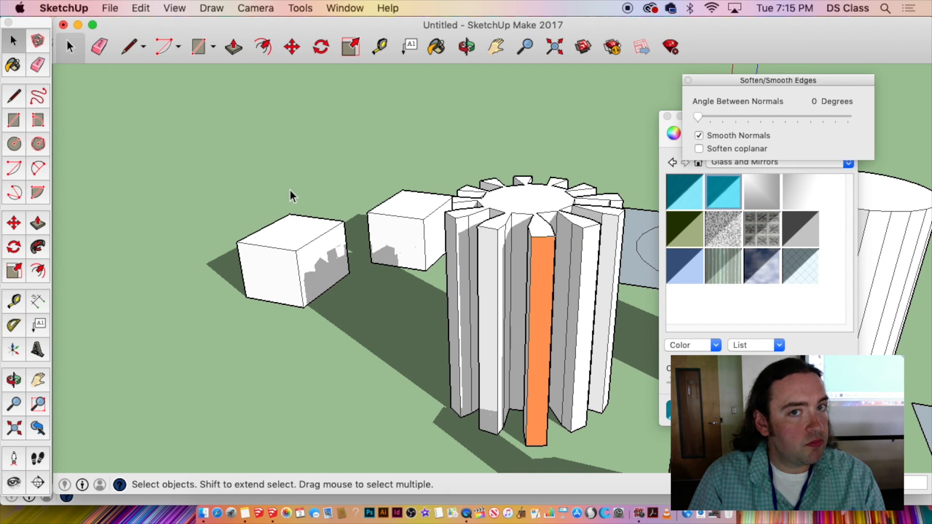
Select each box group in turn and examine the pair from several sides.
scroll(290, 191, "down", 5)
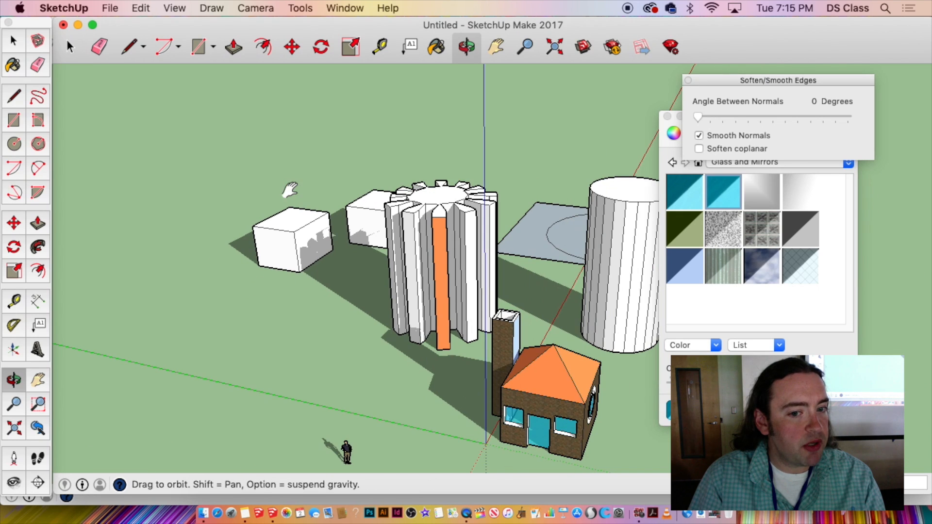
middle_click_drag(290, 190, 299, 215)
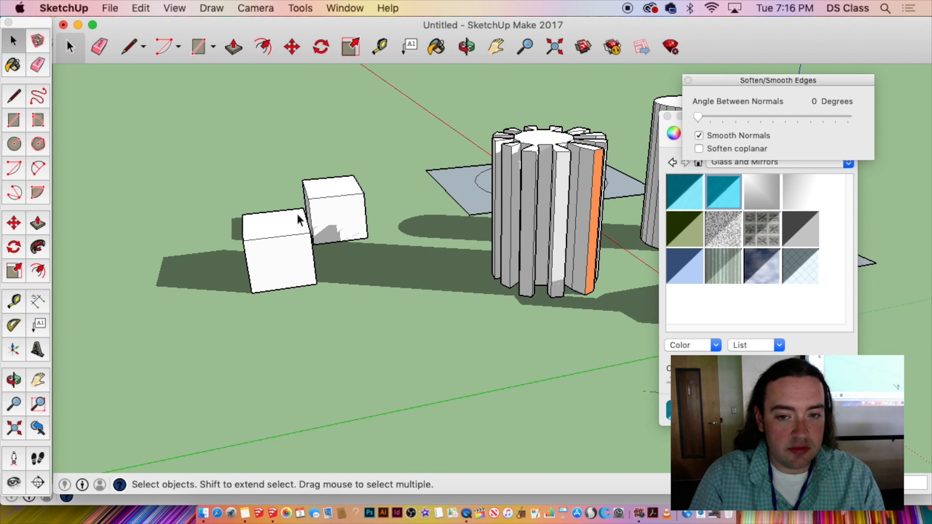
left_click(278, 285)
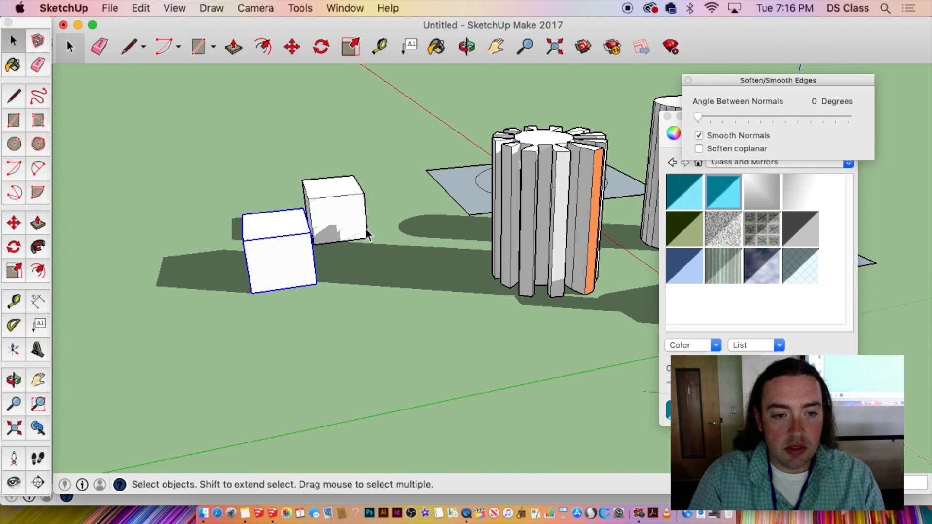
middle_click_drag(278, 286, 398, 224)
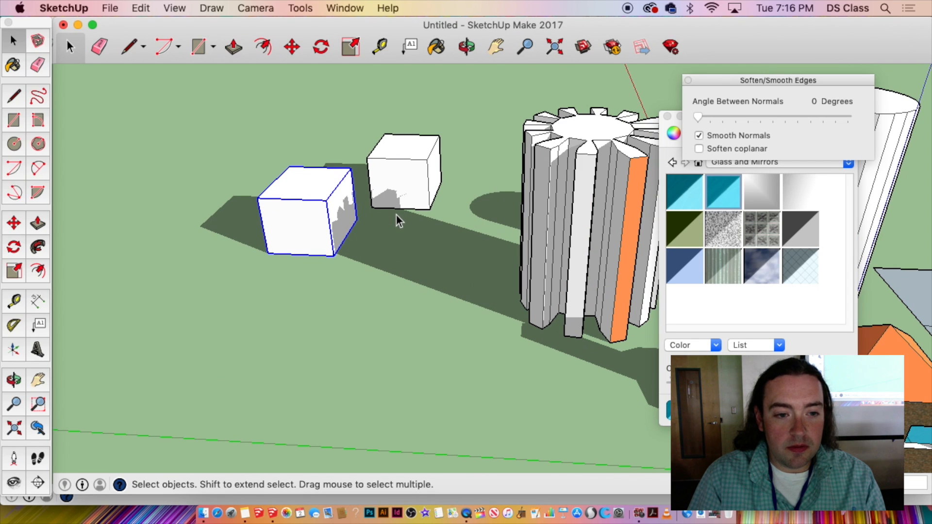
scroll(375, 193, "up", 3)
middle_click_drag(377, 191, 418, 247)
left_click(420, 254)
scroll(420, 254, "down", 3)
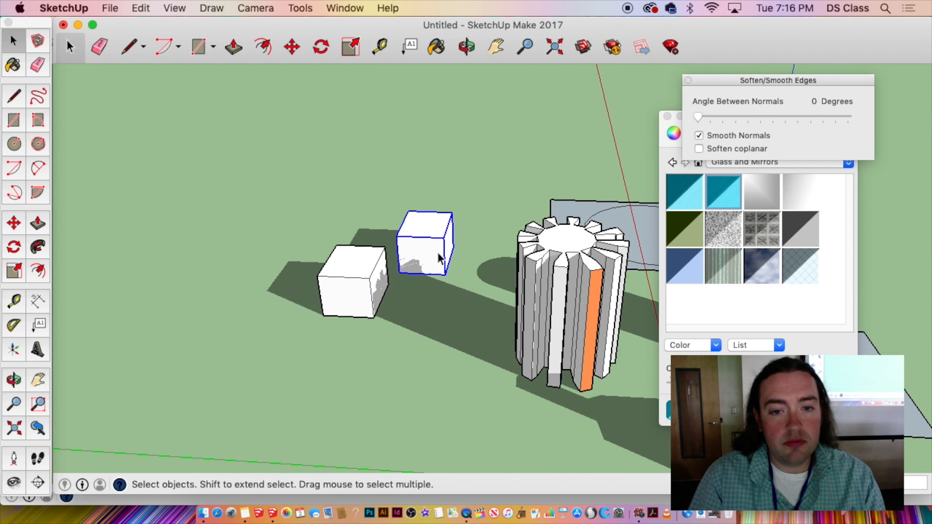
middle_click_drag(444, 239, 347, 311)
scroll(347, 316, "up", 3)
scroll(346, 348, "up", 5)
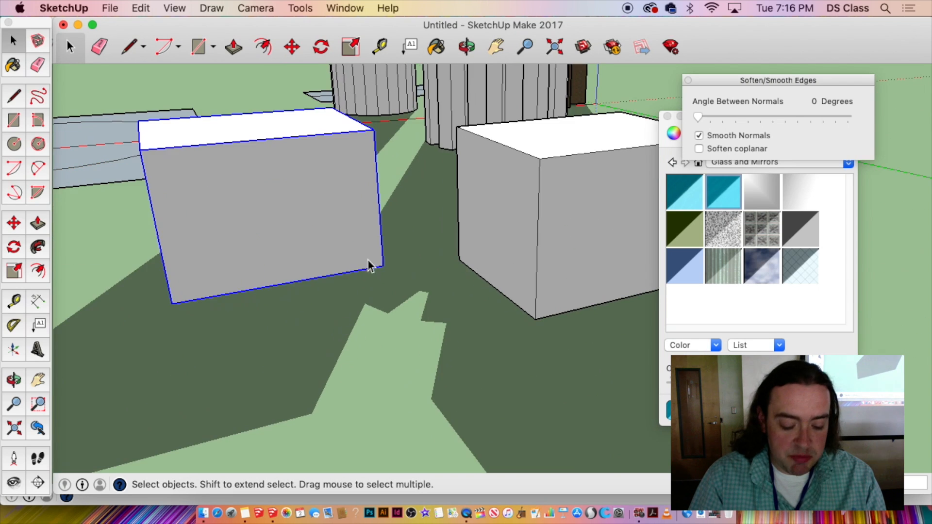
middle_click_drag(371, 262, 304, 290)
scroll(292, 299, "down", 4)
scroll(292, 298, "down", 1)
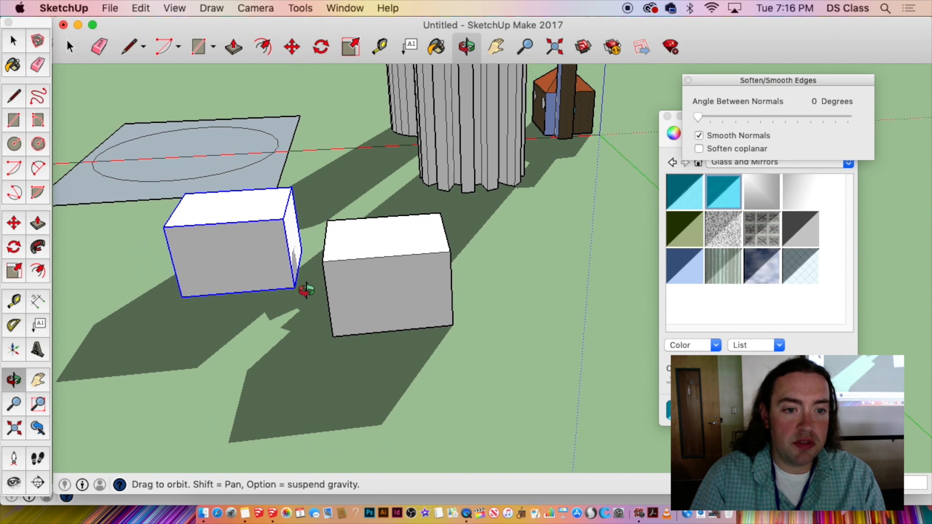
Try to move the selected box by its bottom corner onto the other box's top corner, and undo the move.
left_click(380, 293)
left_click(270, 280)
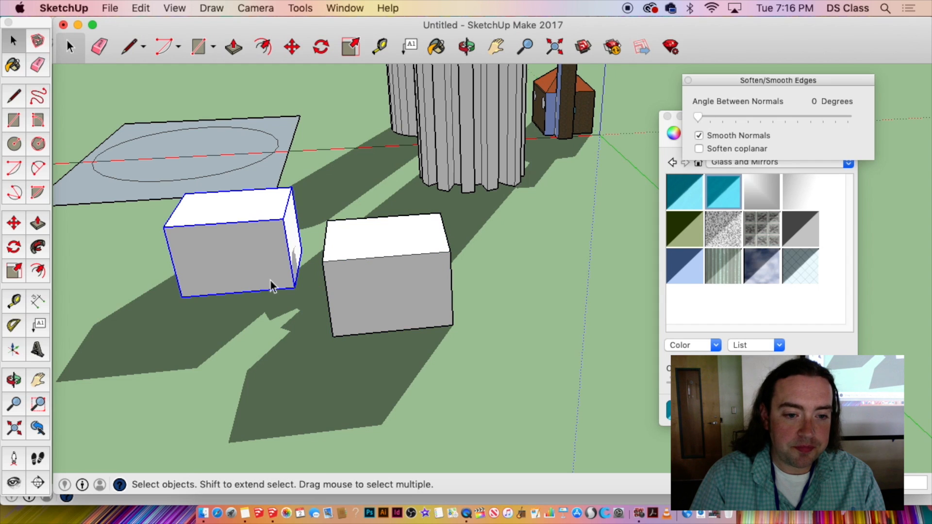
key("m")
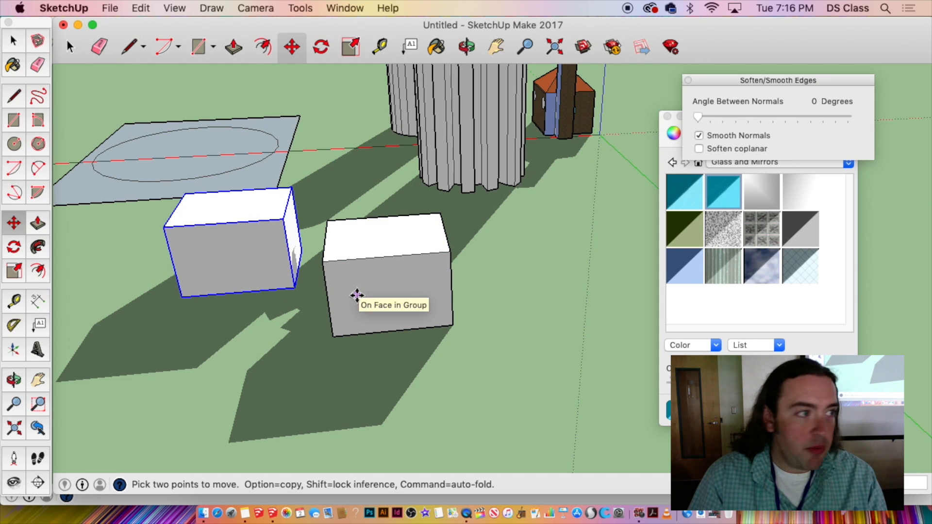
left_click(296, 288)
left_click(450, 261)
middle_click_drag(506, 292, 565, 310)
key("super+z")
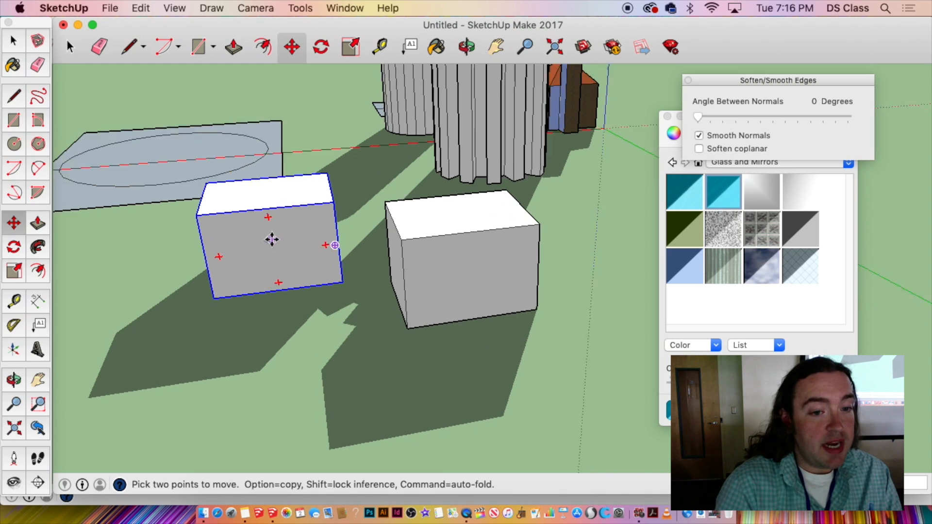
Try to move the selected box onto the other one, grabbing it by a point on its face instead of a corner.
scroll(262, 243, "up", 3)
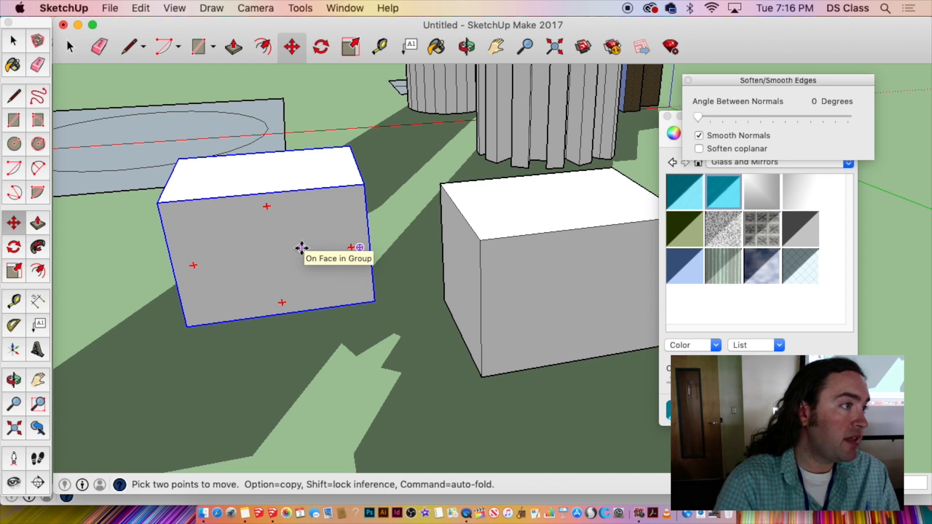
middle_click_drag(462, 261, 312, 260)
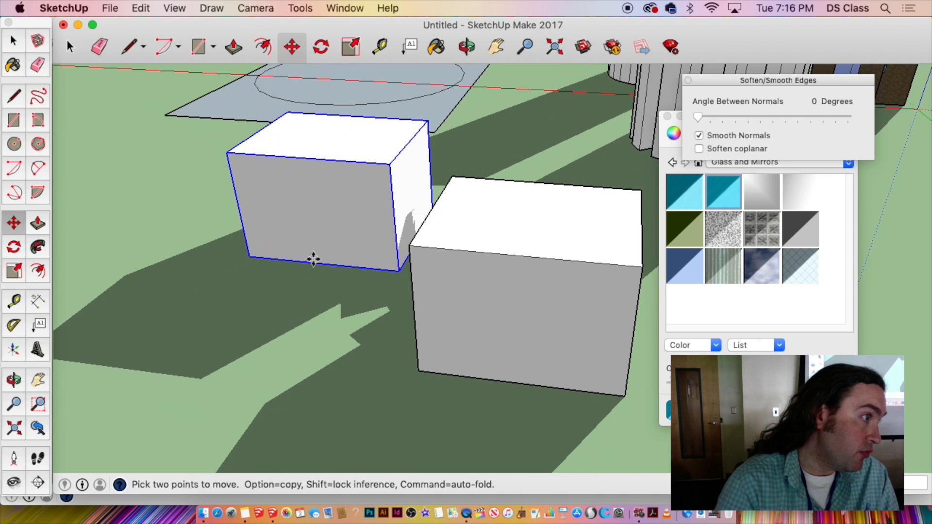
left_click(312, 202)
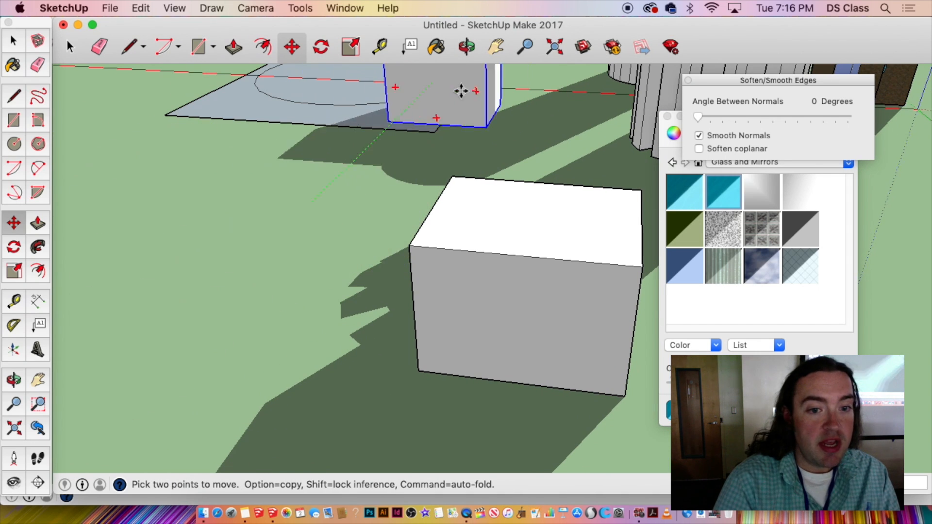
middle_click_drag(535, 218, 349, 173)
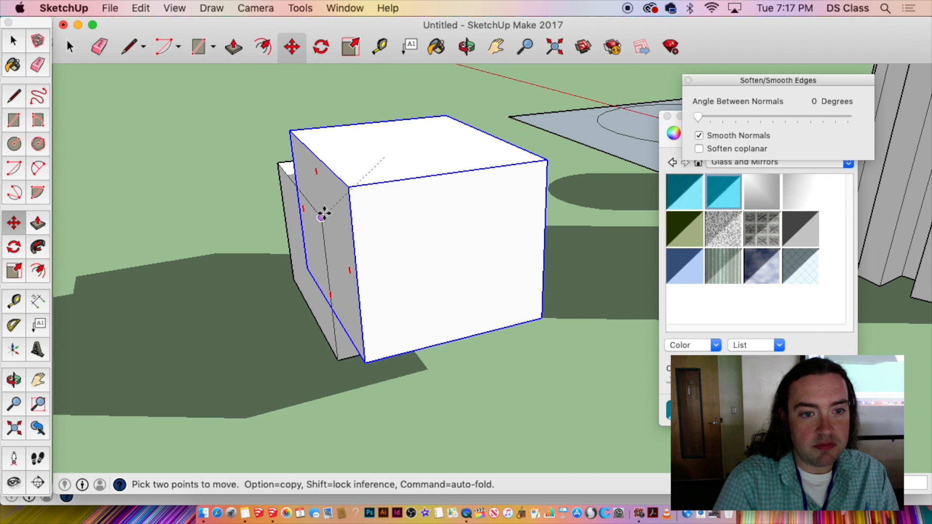
middle_click_drag(166, 198, 301, 160)
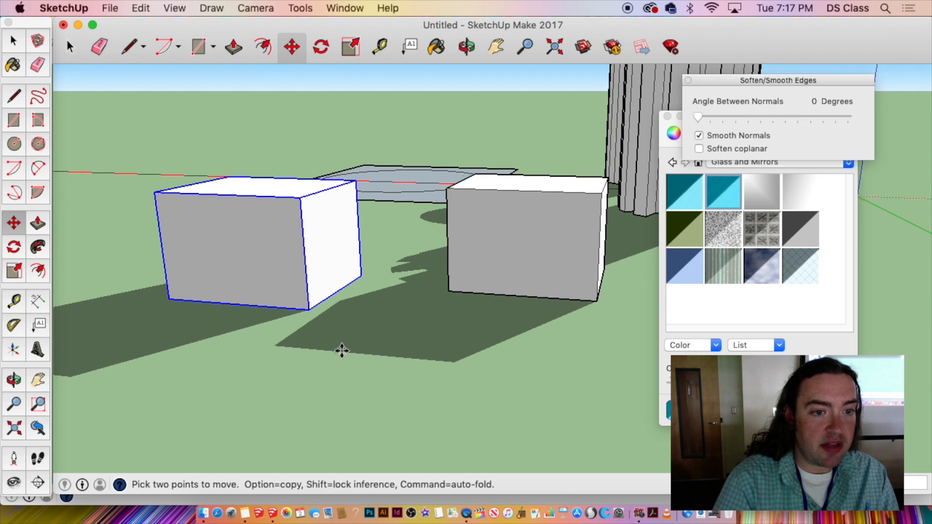
Try stacking the selected box on the other by snapping its front bottom corner to the matching top corner.
left_click(310, 309)
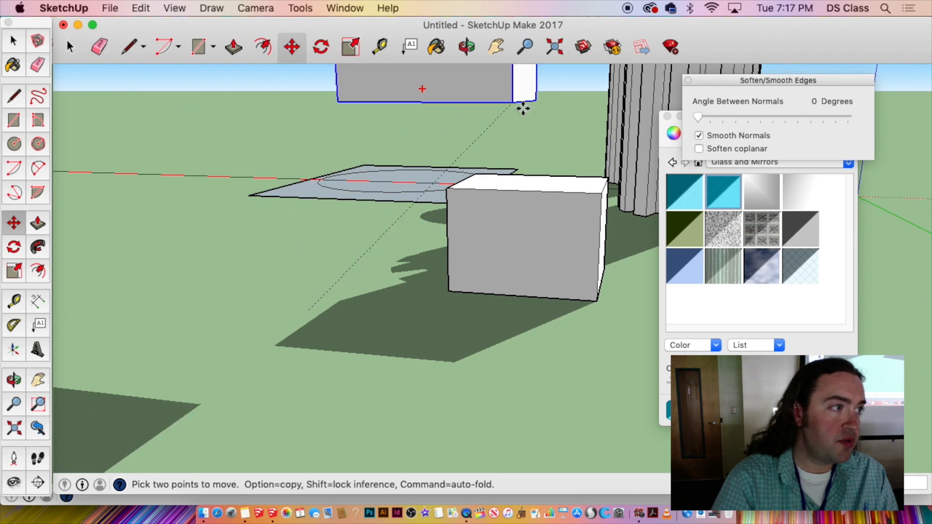
left_click(600, 186)
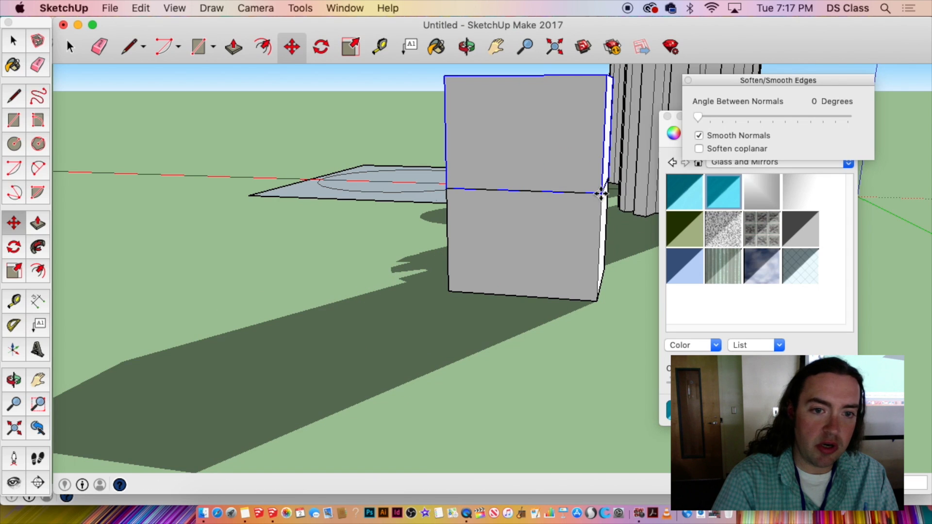
middle_click_drag(601, 187, 495, 350)
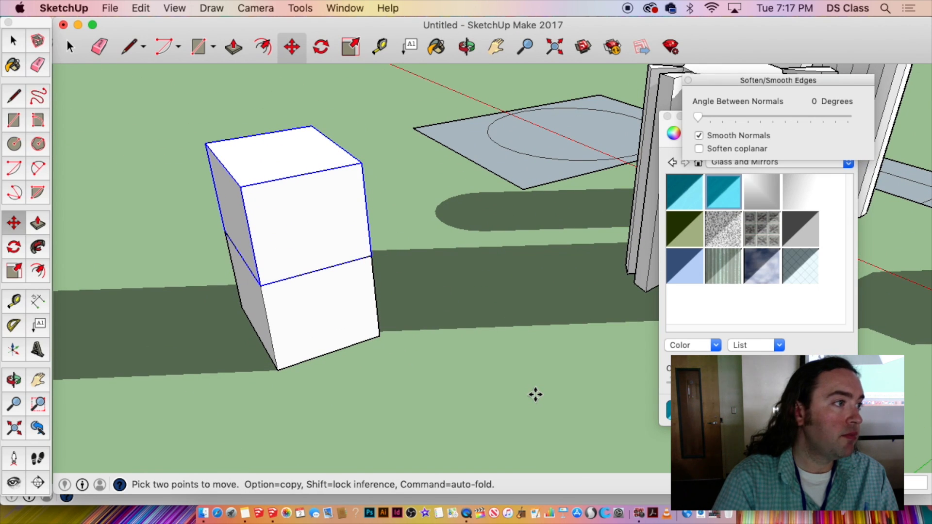
middle_click_drag(535, 395, 220, 327)
Repeat the corner-to-corner move that stacks the selected box on the other box, and undo it.
left_click(161, 287)
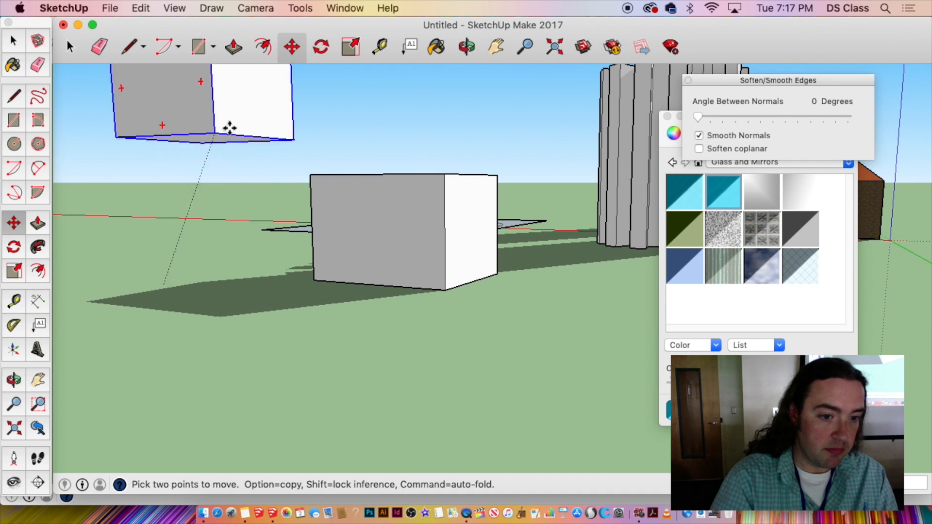
middle_click_drag(444, 176, 416, 219)
left_click(414, 220)
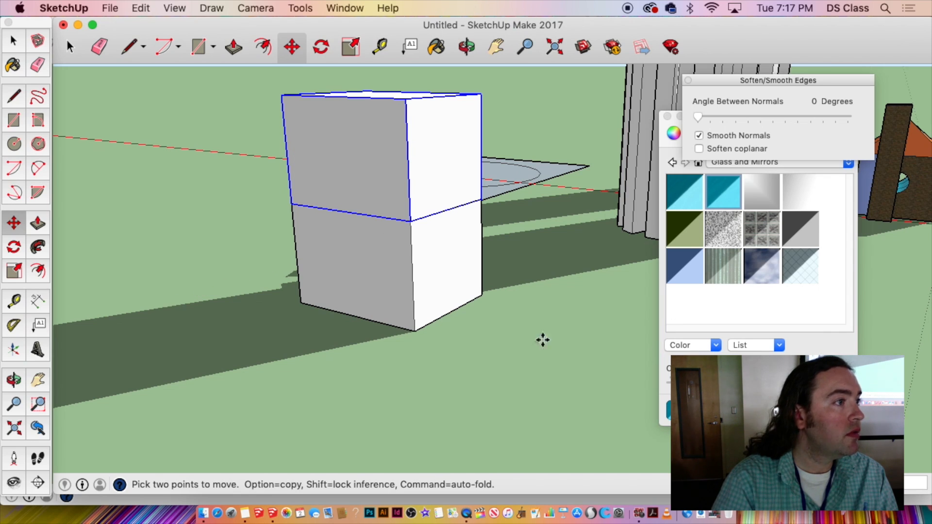
scroll(300, 244, "down", 3)
key("super+z")
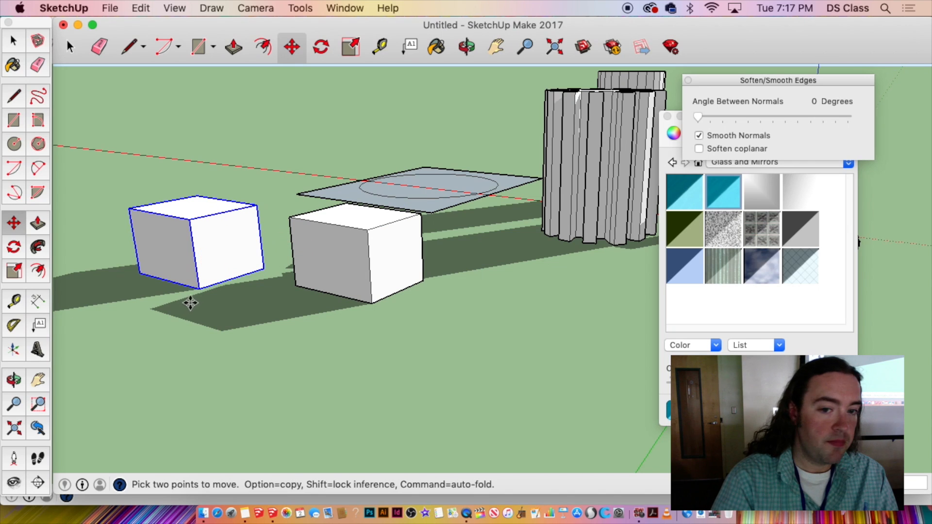
Try stacking the selected box on the other by snapping its hidden bottom corner to the matching corner of the other's top face.
scroll(195, 287, "up", 3)
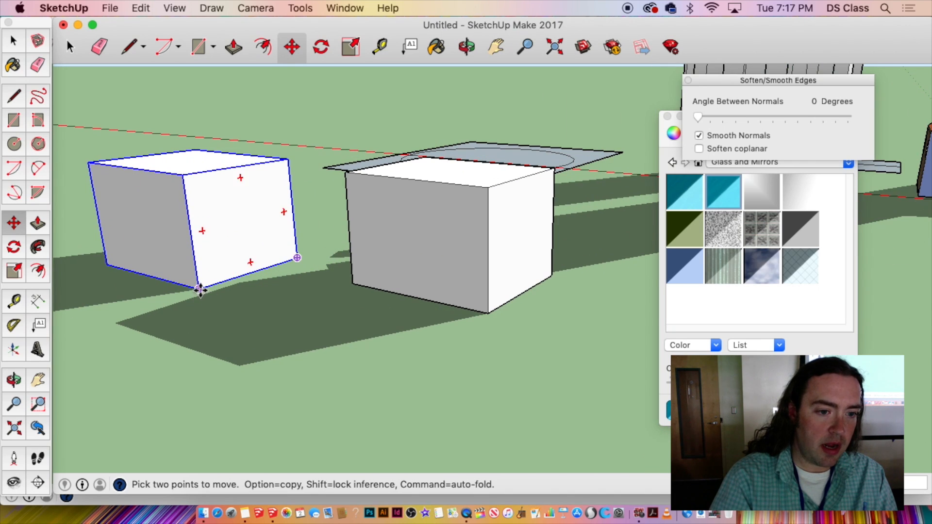
scroll(201, 290, "up", 2)
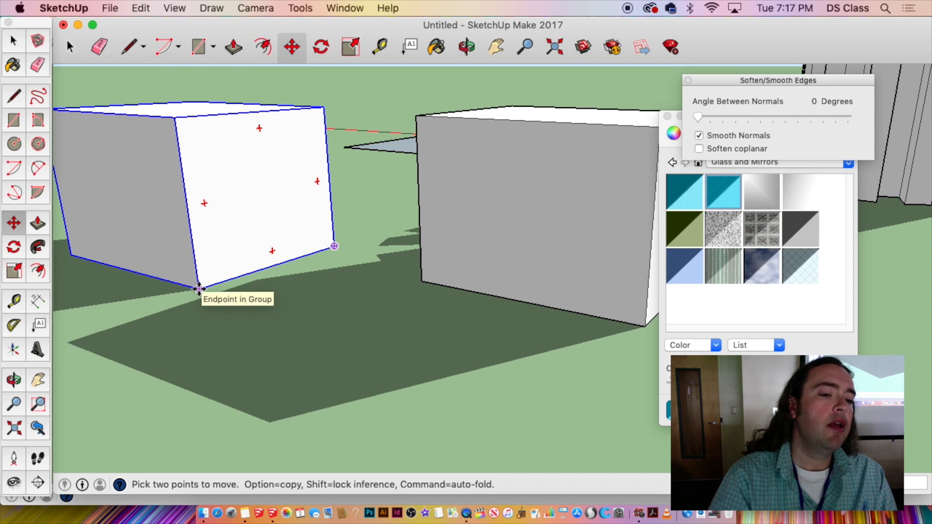
middle_click_drag(199, 289, 231, 177)
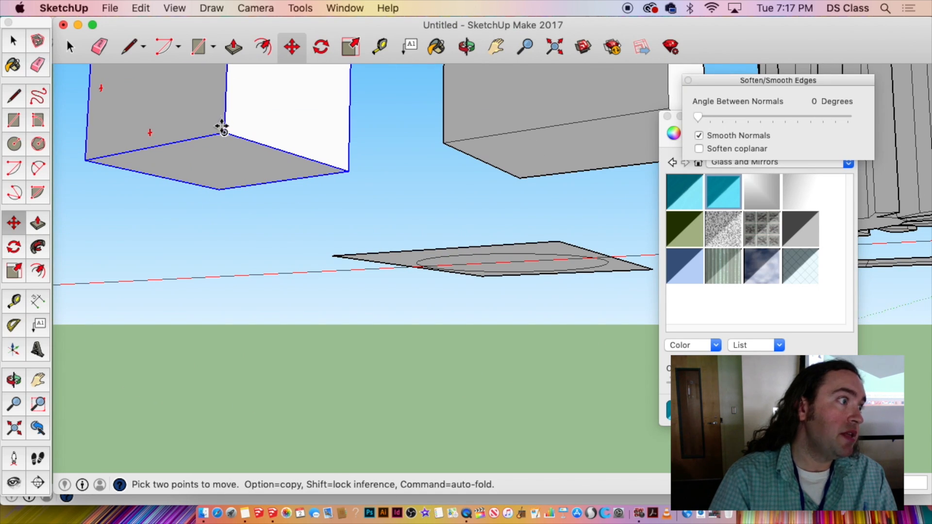
key("space")
middle_click_drag(231, 159, 287, 356)
scroll(290, 269, "down", 2)
key("m")
left_click(271, 187)
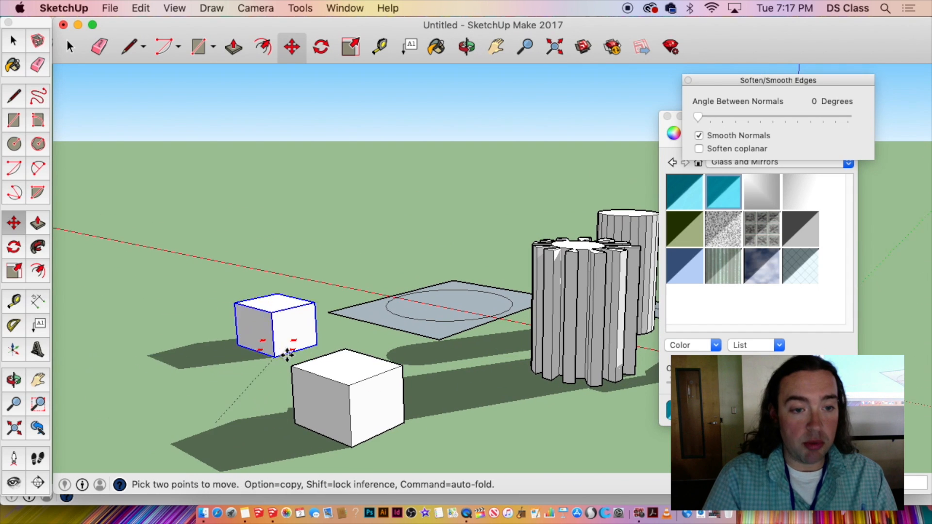
left_click(357, 386)
key("space")
scroll(392, 340, "up", 3)
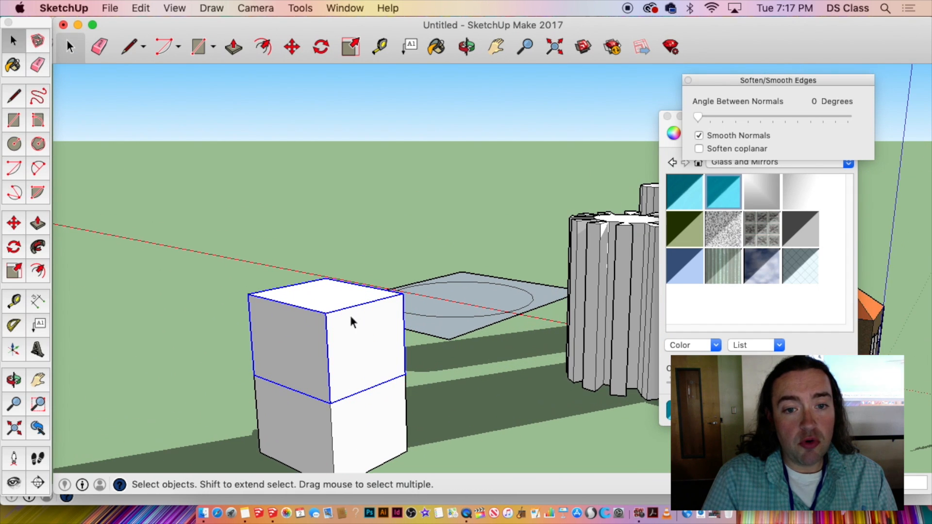
Open the upper box's group for editing and try moving one side face on its own.
double_click(293, 362)
middle_click_drag(292, 357, 312, 289)
left_click(311, 289)
key("m")
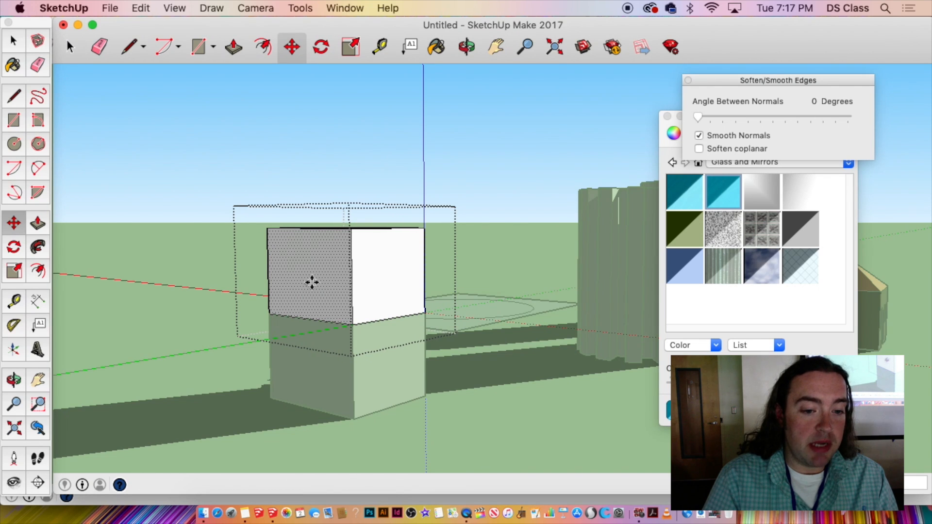
left_click(312, 275)
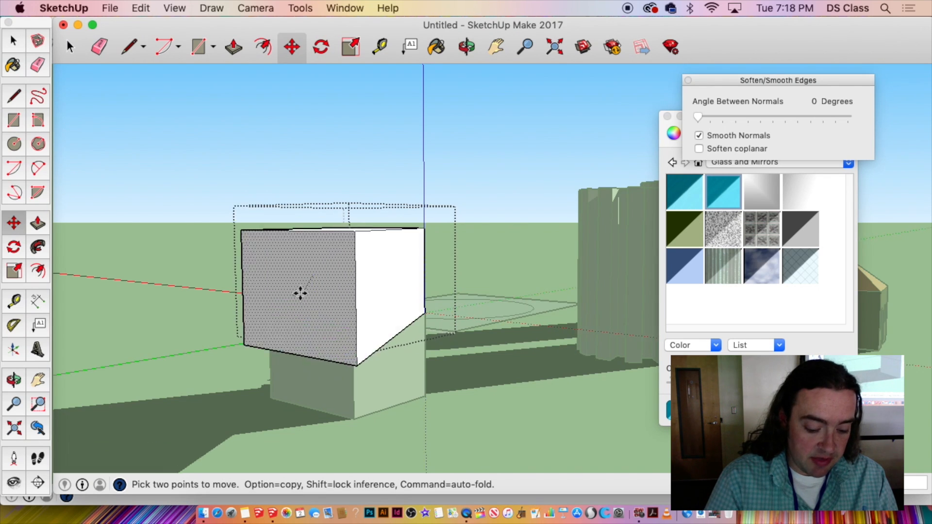
middle_click_drag(312, 367, 92, 254)
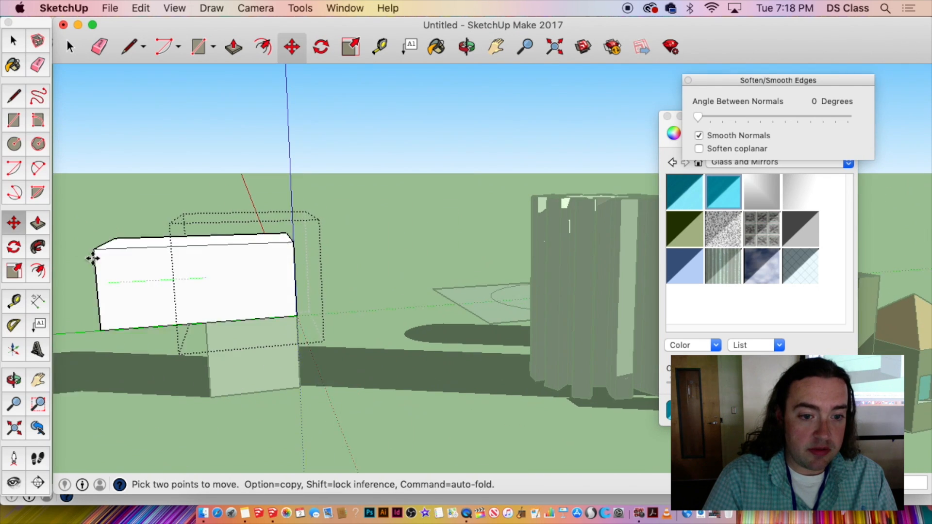
middle_click_drag(251, 257, 161, 420)
middle_click_drag(246, 422, 283, 273)
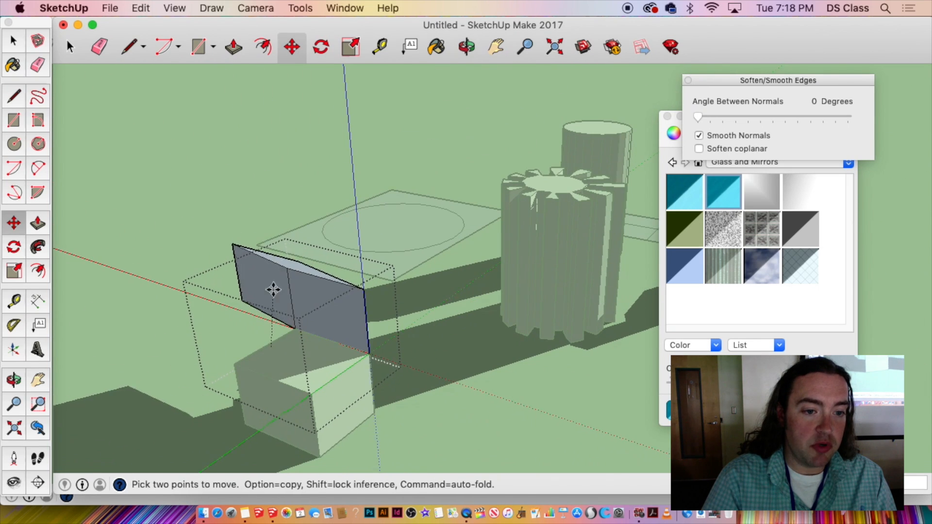
key("space")
scroll(290, 359, "up", 5)
scroll(297, 345, "up", 4)
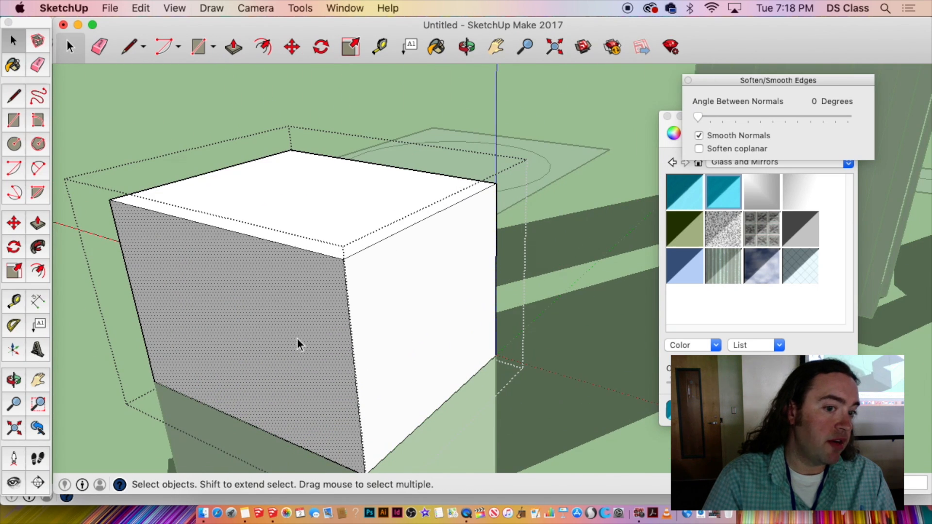
Close the group and undo the edits and the stacking move, so the two boxes stand apart.
left_click(109, 256)
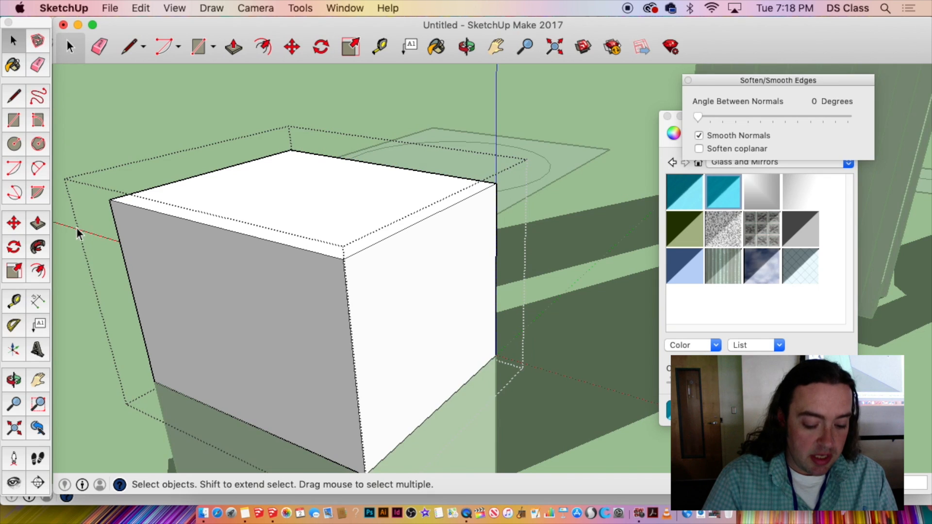
left_click(203, 287)
scroll(206, 293, "down", 2)
key("m")
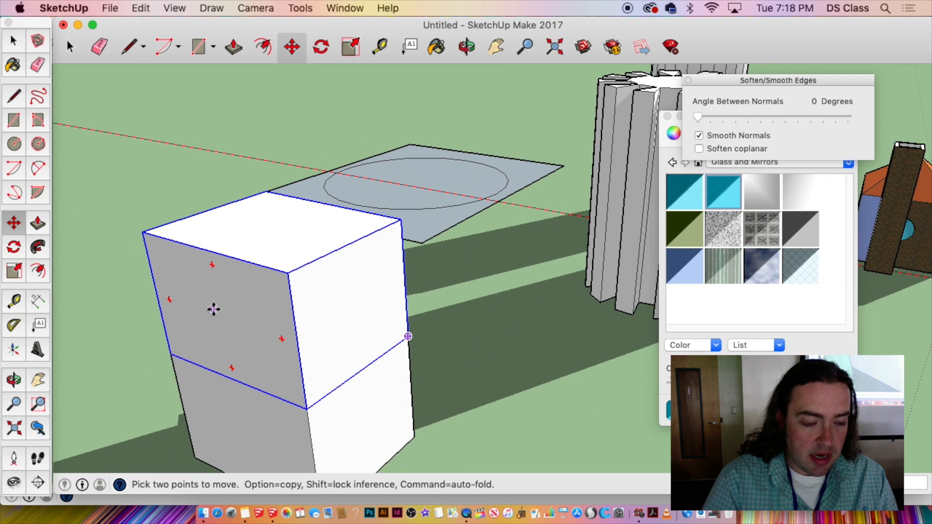
middle_click_drag(223, 318, 275, 273)
scroll(279, 213, "down", 2)
key("super+z")
key("super+z")
key("super+z")
key("super+z")
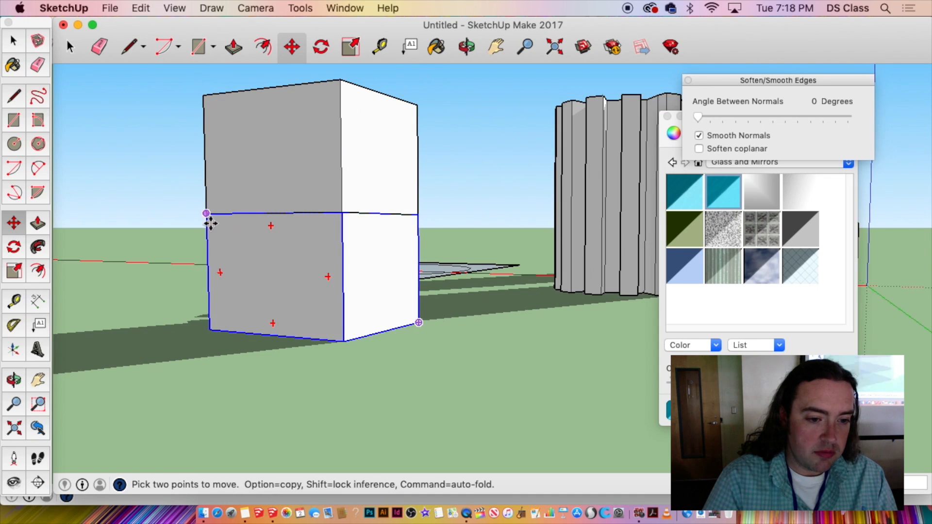
key("super+z")
Try stacking the selected box by eye, grabbing it by its underside instead of a corner, and inspect the seam between the boxes.
middle_click_drag(184, 264, 215, 217)
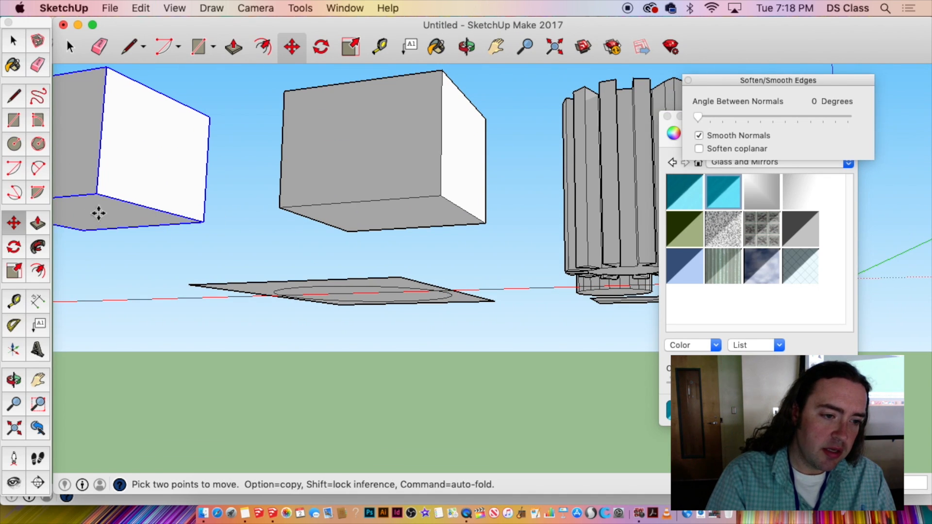
middle_click_drag(98, 212, 237, 332)
middle_click_drag(338, 151, 275, 335)
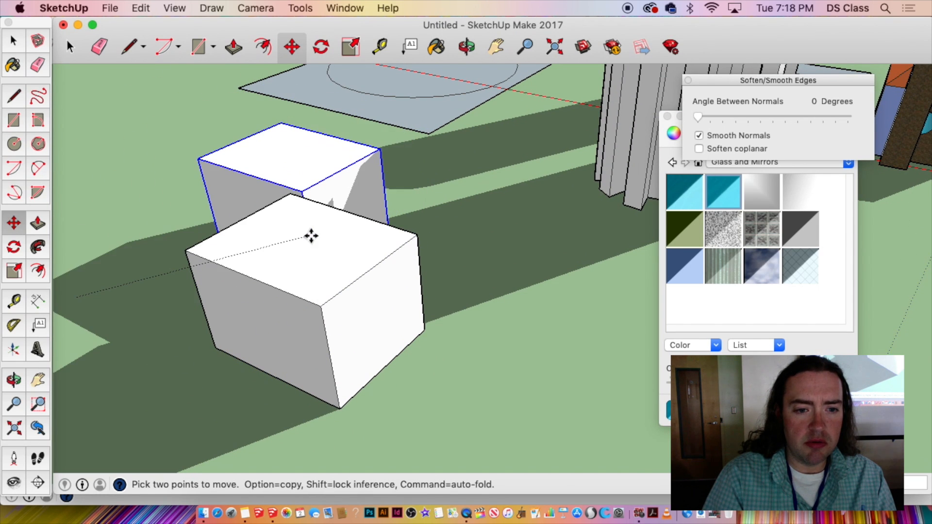
left_click(312, 242)
middle_click_drag(312, 242, 312, 308)
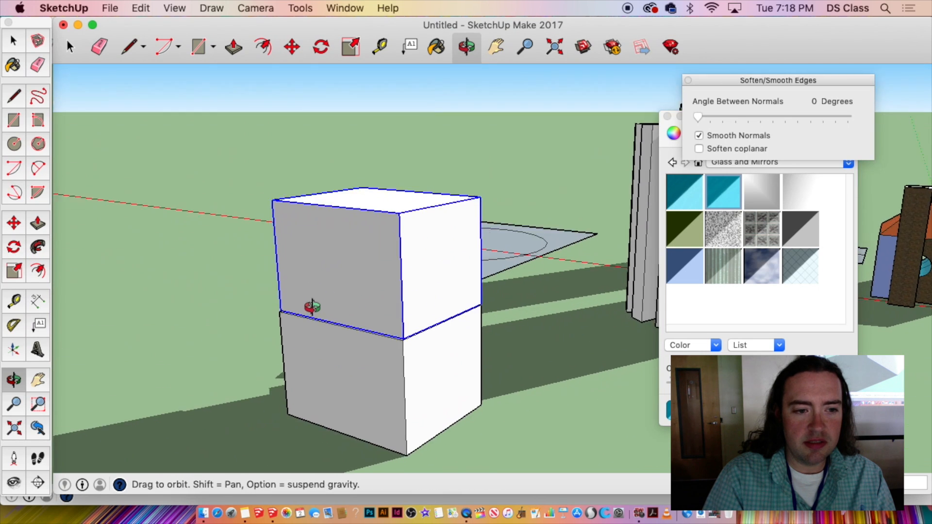
scroll(401, 357, "up", 5)
middle_click_drag(400, 357, 339, 308)
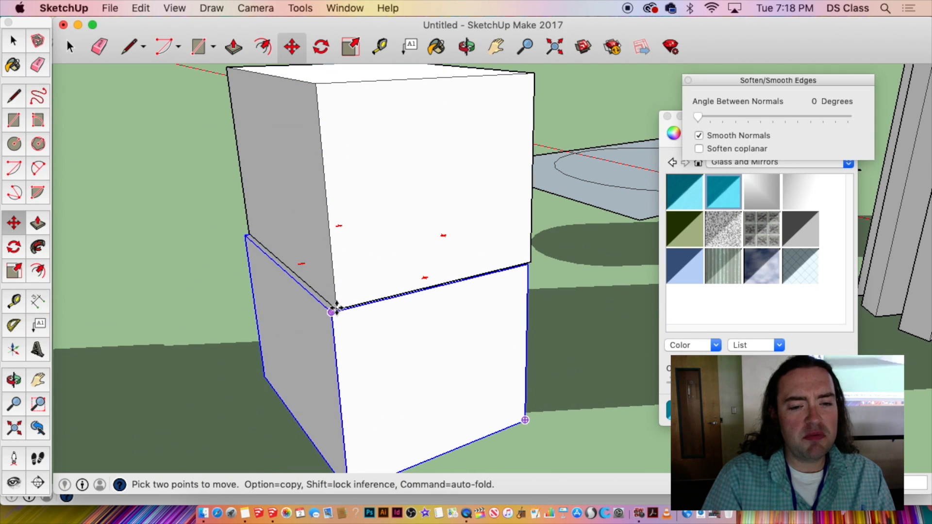
scroll(461, 349, "down", 4)
key("space")
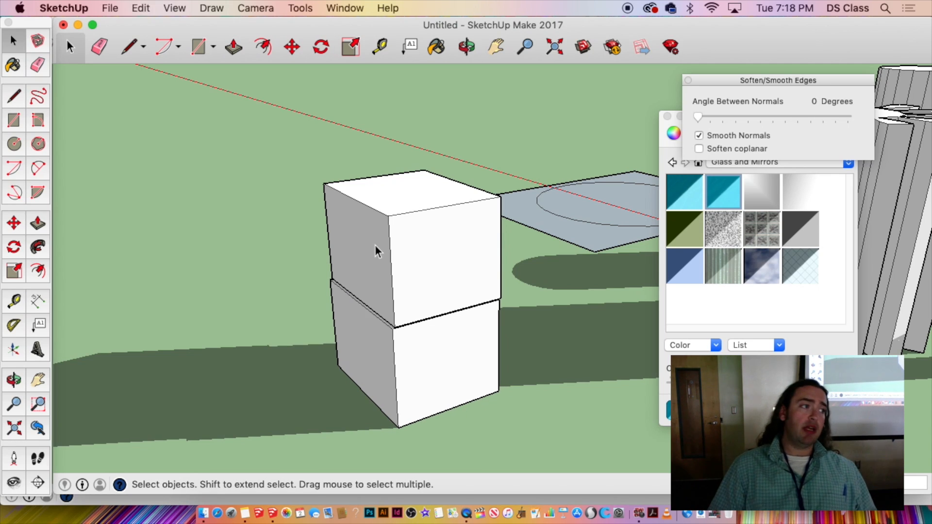
Undo the imprecise stacking move and select the box that served as the base.
key("super+z")
scroll(371, 310, "down", 2)
left_click(373, 318)
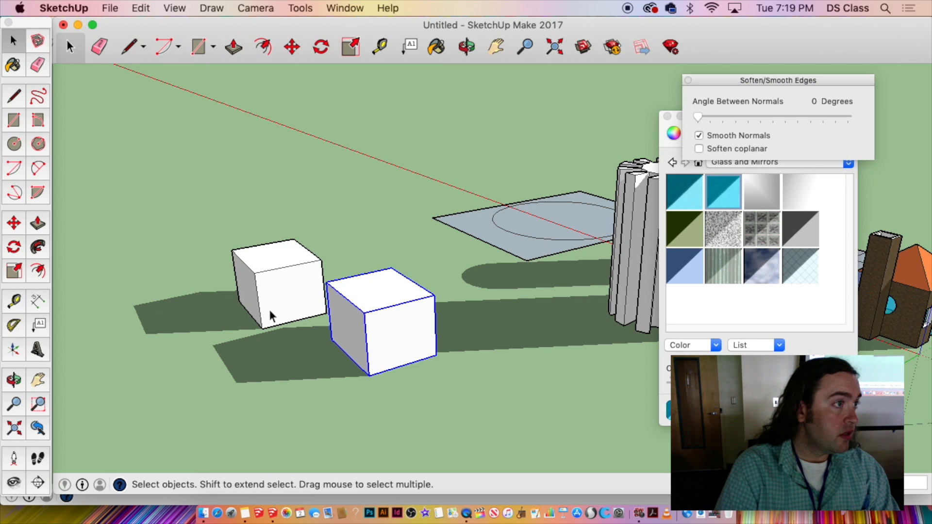
middle_click_drag(361, 314, 410, 270)
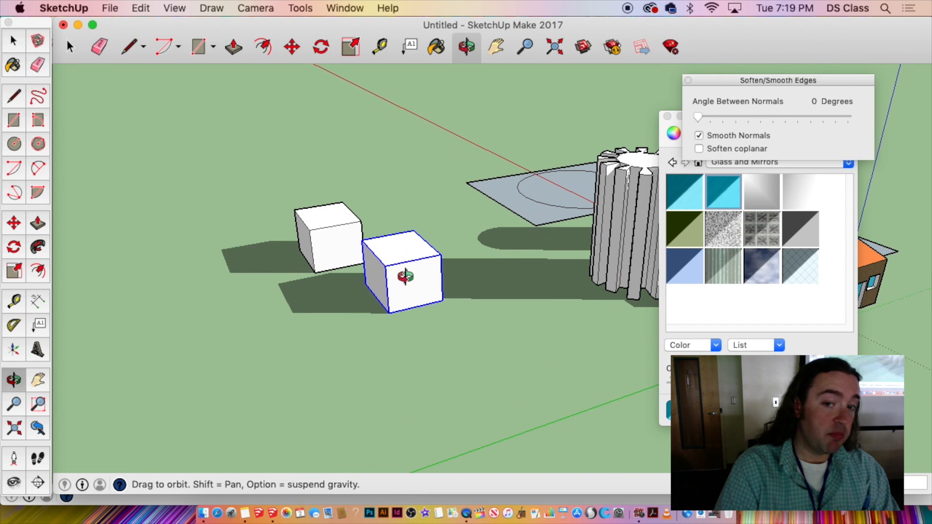
key("m")
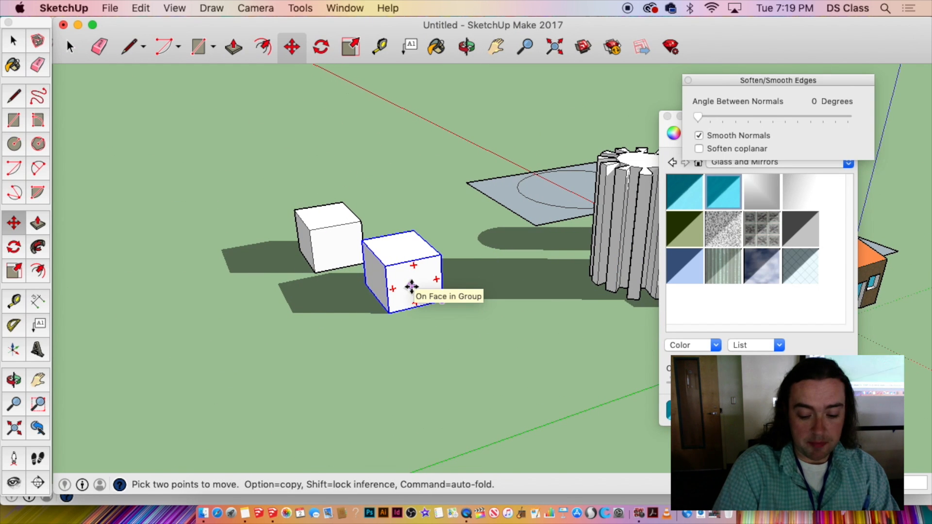
left_click(412, 287)
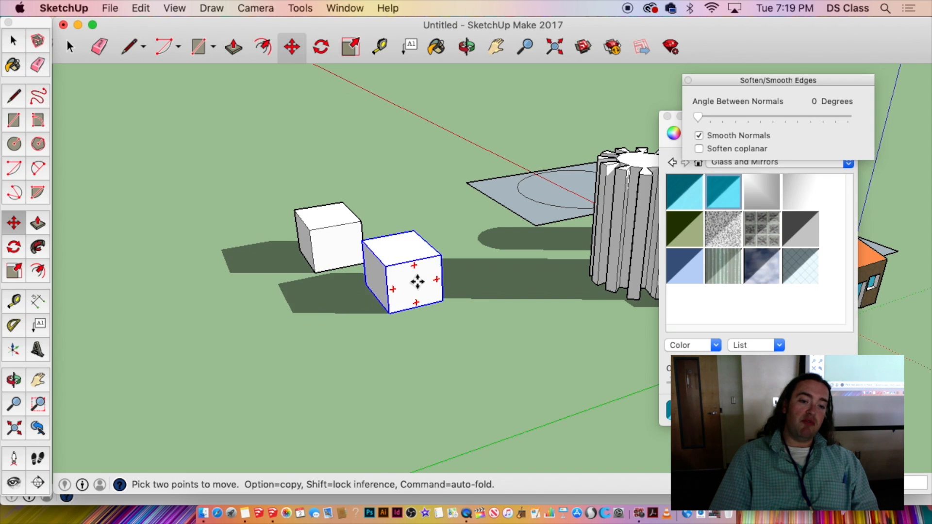
middle_click_drag(515, 306, 697, 336)
scroll(451, 335, "up", 5)
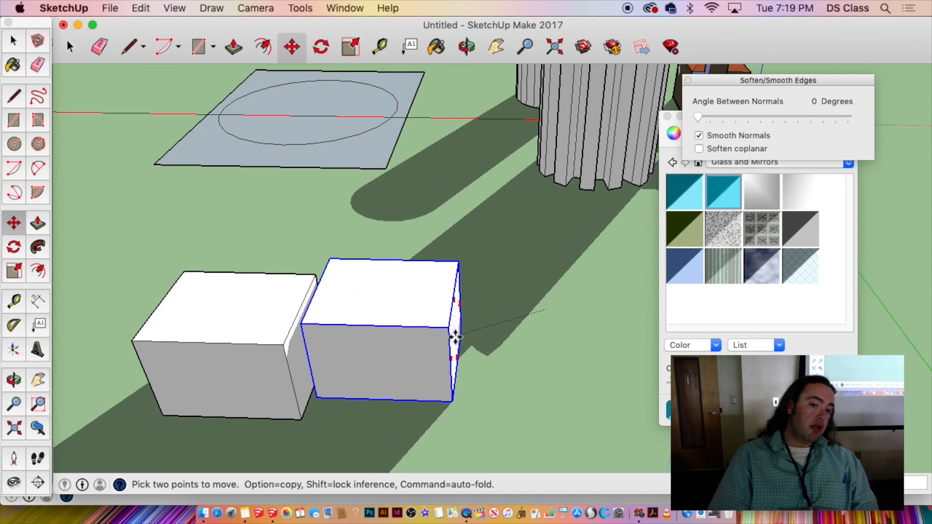
key("space")
middle_click_drag(558, 200, 262, 367)
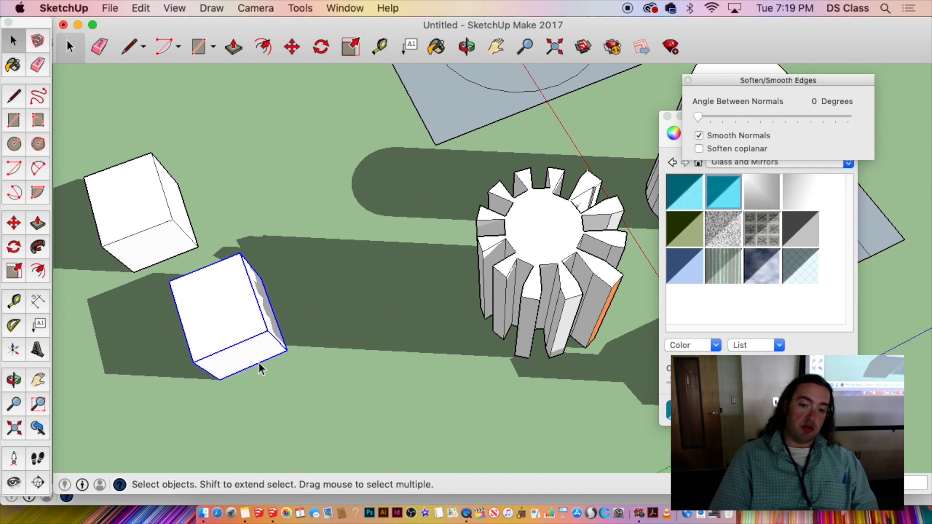
Move the selected box away from the other one, toward the gear-shaped column.
key("m")
left_click(208, 345)
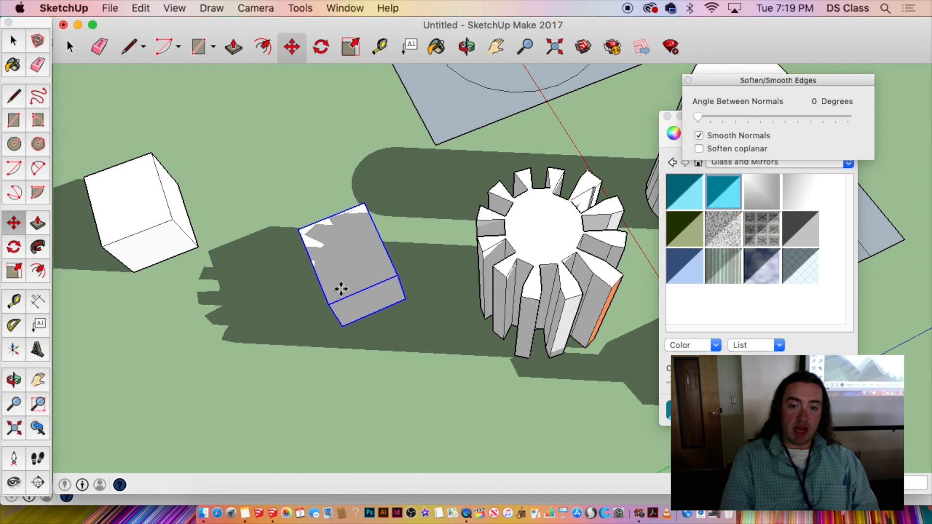
middle_click_drag(340, 291, 63, 382)
middle_click_drag(294, 395, 311, 300)
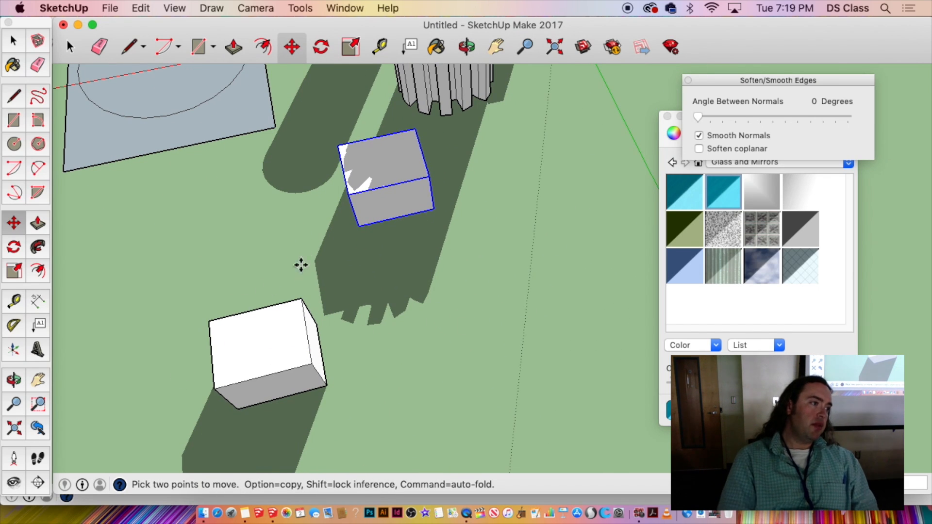
Move the selected box by its bottom corner along the green axis until it lines up with the other box's bottom corner.
middle_click_drag(358, 225, 240, 247)
mouse_move(240, 246)
left_mouse_down()
mouse_move(329, 187)
mouse_move(367, 181)
mouse_move(354, 202)
mouse_move(204, 314)
mouse_move(425, 158)
mouse_move(183, 285)
mouse_move(475, 279)
mouse_move(281, 356)
mouse_move(418, 368)
mouse_move(73, 378)
mouse_move(489, 277)
mouse_move(884, 248)
mouse_move(531, 369)
mouse_move(455, 360)
mouse_move(329, 204)
mouse_move(292, 182)
mouse_move(270, 182)
mouse_move(293, 181)
mouse_move(318, 162)
mouse_move(295, 176)
left_mouse_up()
scroll(291, 181, "up", 3)
scroll(295, 176, "up", 3)
scroll(295, 176, "up", 1)
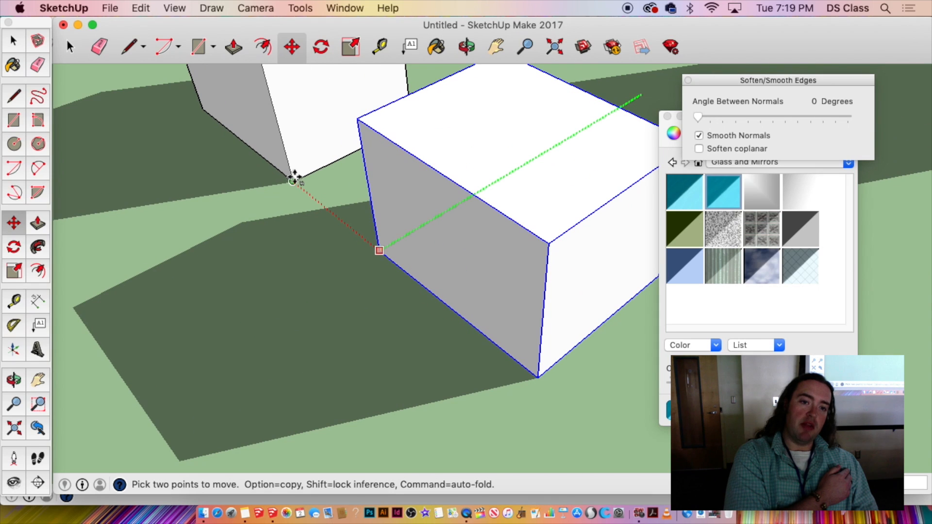
left_click(296, 180)
Raise the selected box by its bottom corner along the blue axis to the height of the other box's top corner.
middle_click_drag(368, 199, 510, 237)
scroll(564, 254, "down", 5)
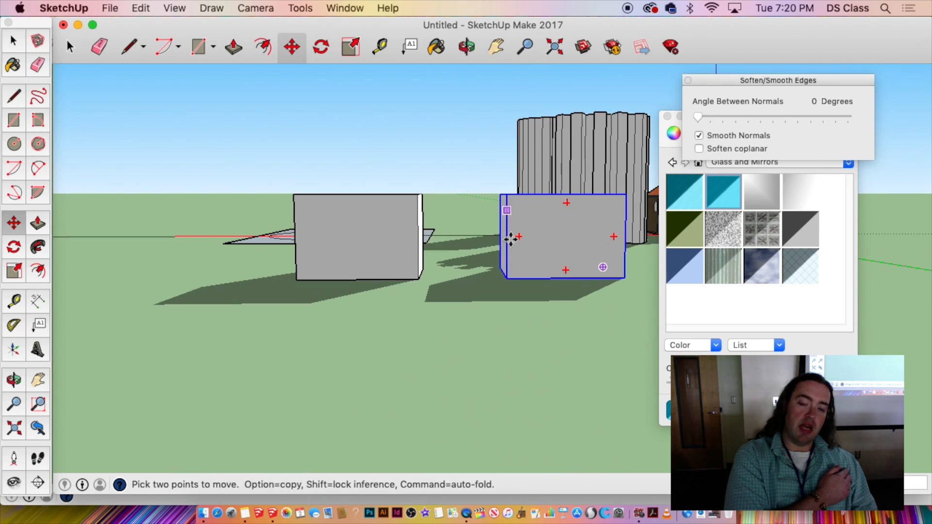
left_click(508, 280)
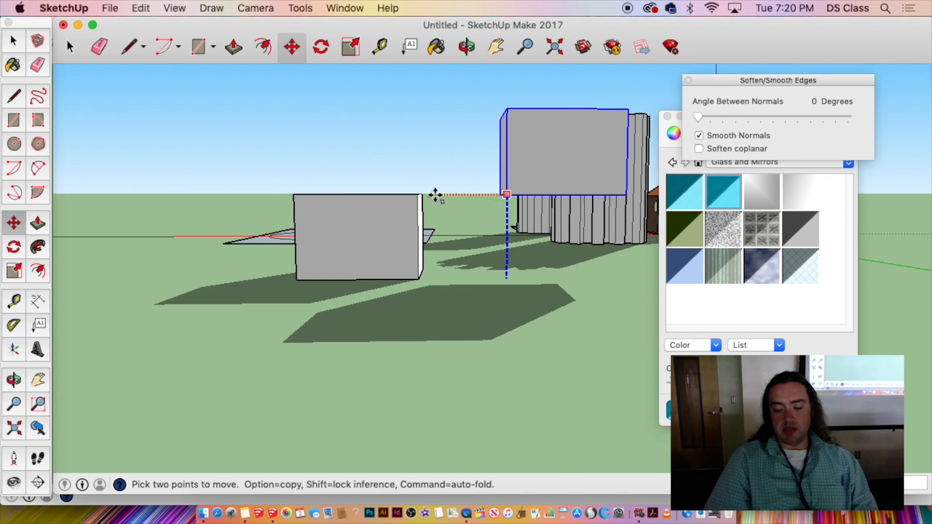
middle_click_drag(453, 206, 390, 264)
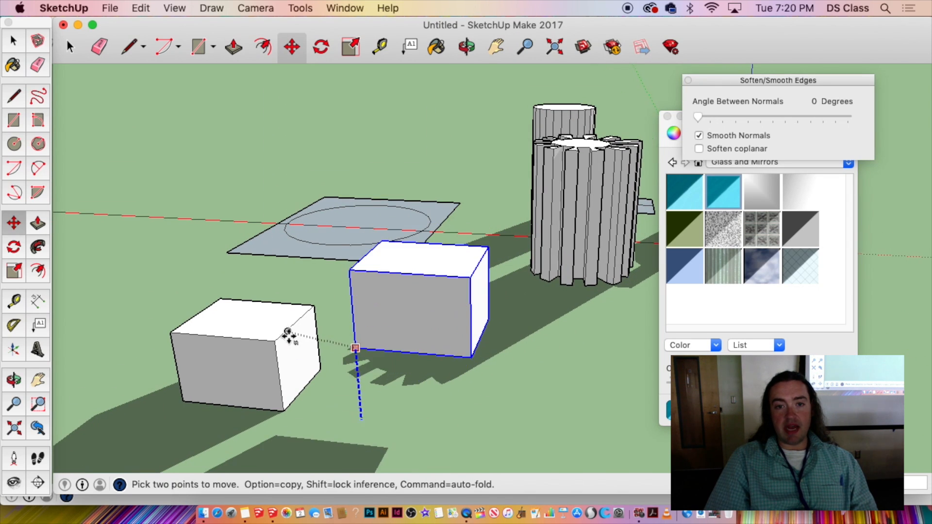
middle_click_drag(335, 320, 348, 285)
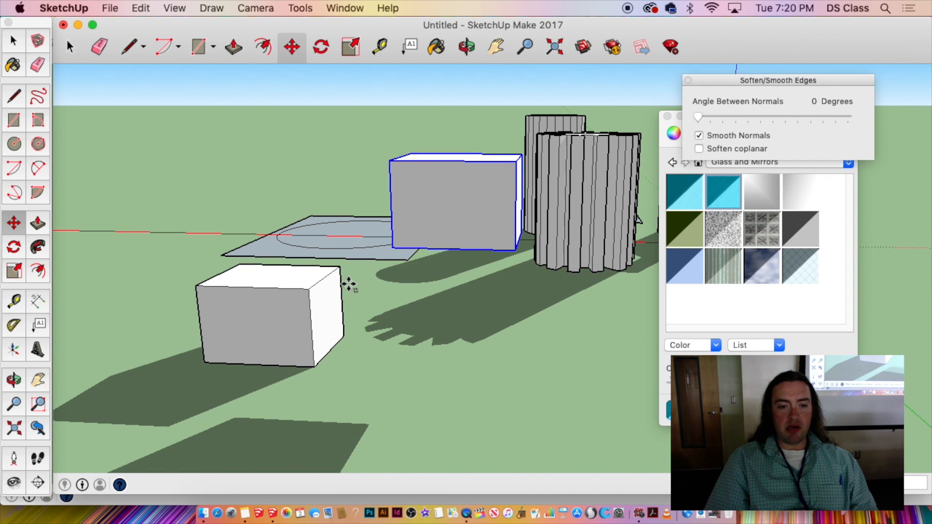
left_click(308, 288)
mouse_move(308, 288)
middle_mouse_down()
mouse_move(354, 261)
mouse_move(83, 243)
mouse_move(87, 251)
mouse_move(585, 216)
mouse_move(617, 224)
mouse_move(233, 267)
mouse_move(301, 310)
middle_mouse_up()
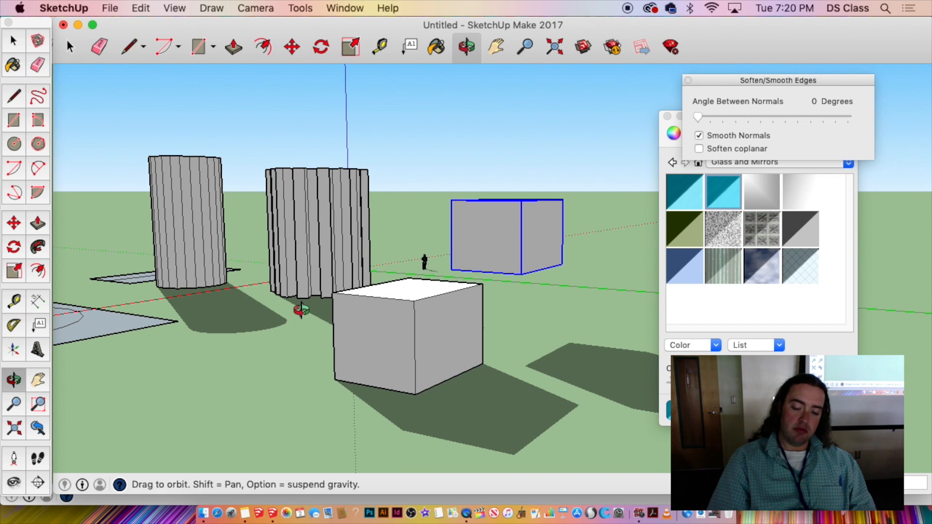
Select the box on the ground and raise it vertically by its top corner to the height of the raised box's top corner.
key("m")
key("space")
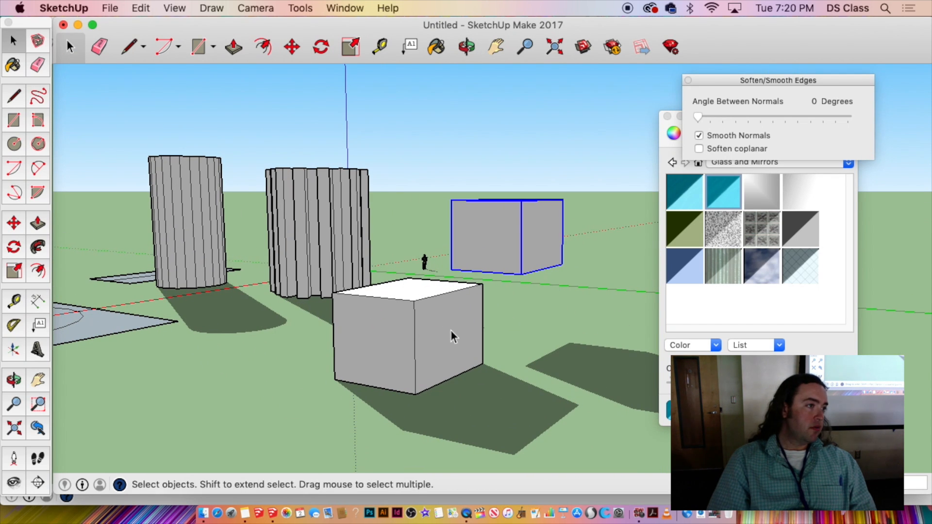
left_click(453, 333)
key("m")
left_click(482, 285)
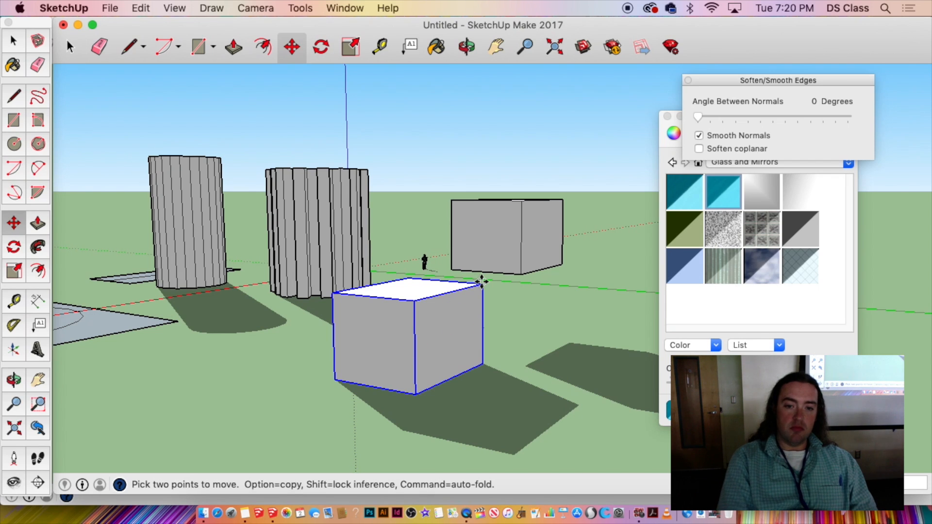
left_click(524, 202)
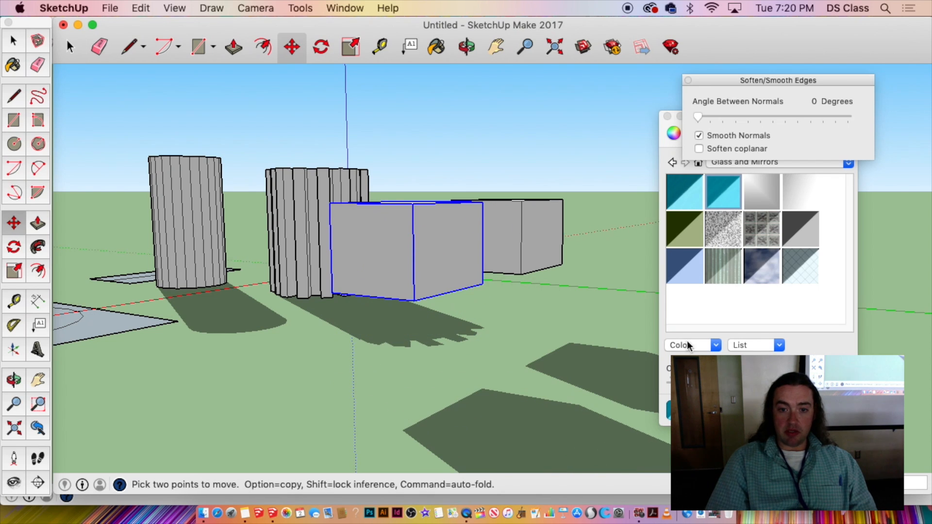
middle_click_drag(635, 415, 364, 373)
left_click(364, 373)
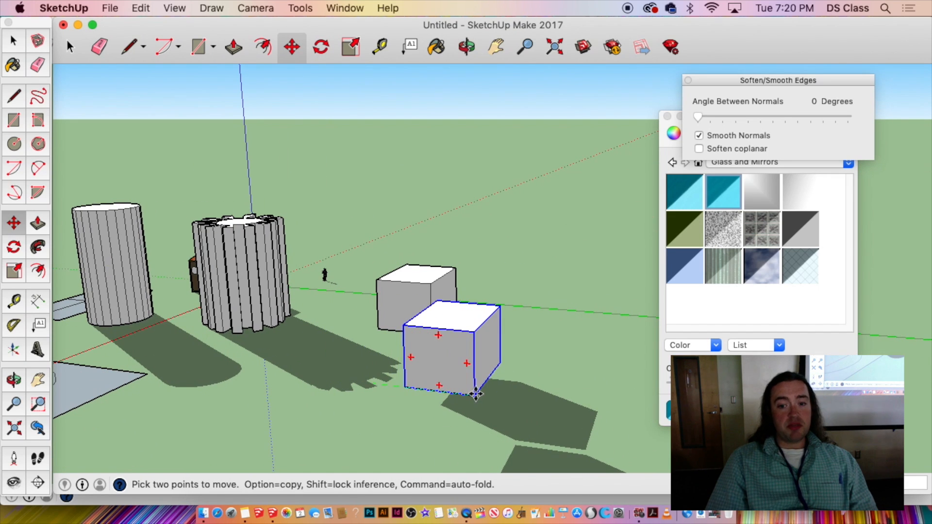
middle_click_drag(474, 392, 204, 368)
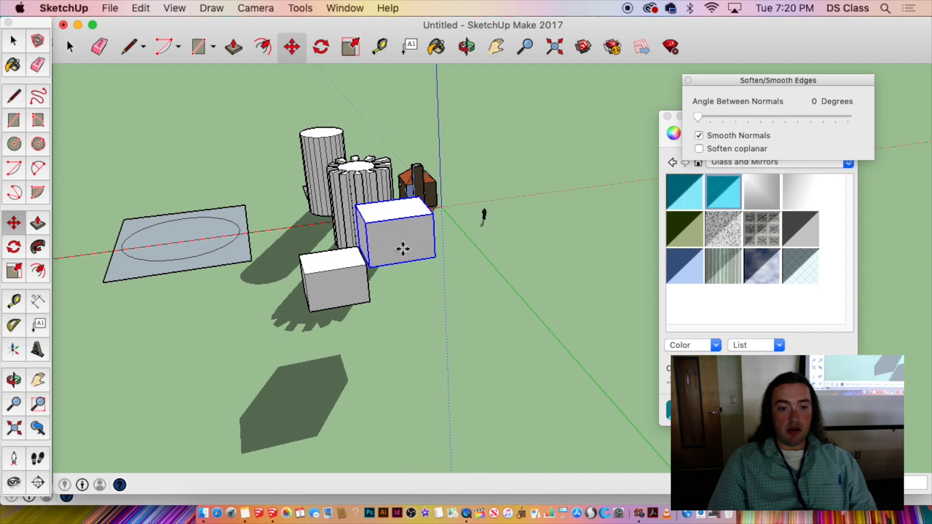
left_click(404, 247)
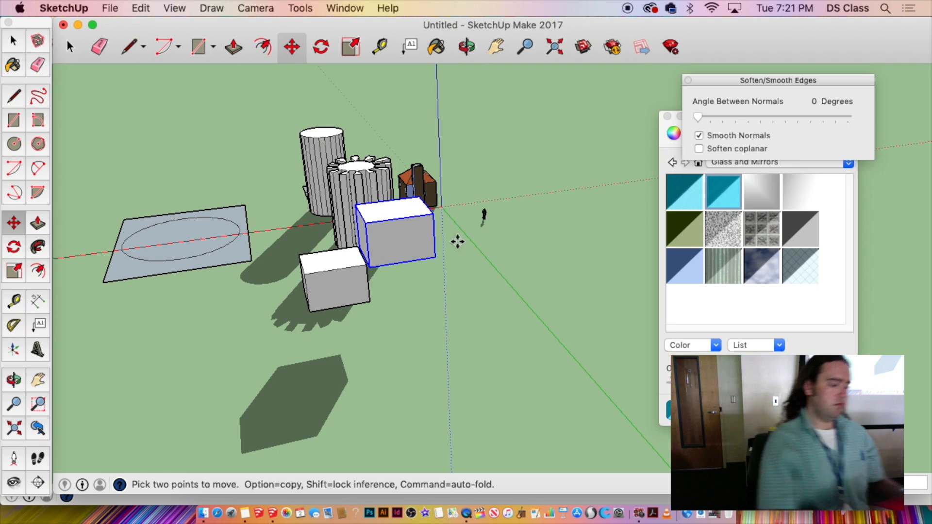
Draw three connected lines from the corner of the flat rectangle containing the circle, following the green, blue and red axes in turn.
key("space")
middle_click_drag(458, 242, 609, 276)
middle_click_drag(265, 258, 689, 444, "shift")
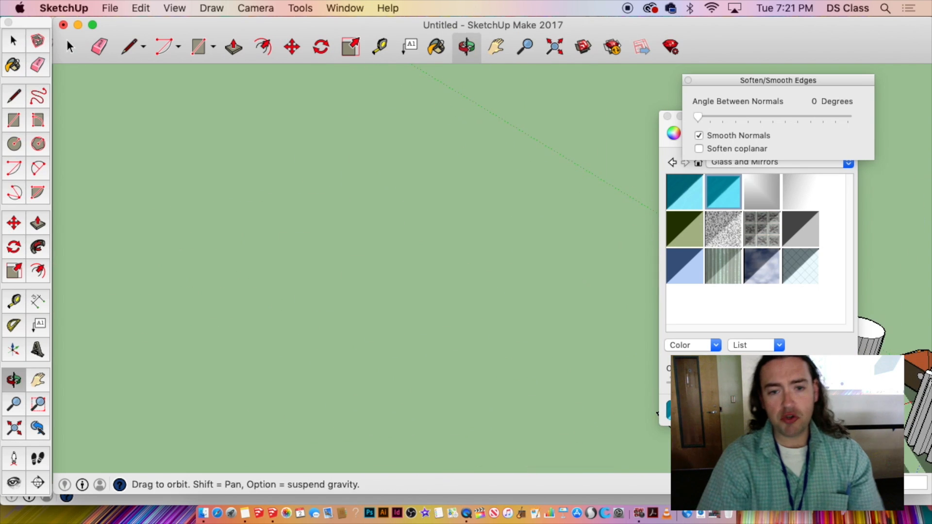
middle_click_drag(631, 422, 478, 388)
scroll(523, 414, "up", 3)
middle_click_drag(522, 414, 398, 169, "shift")
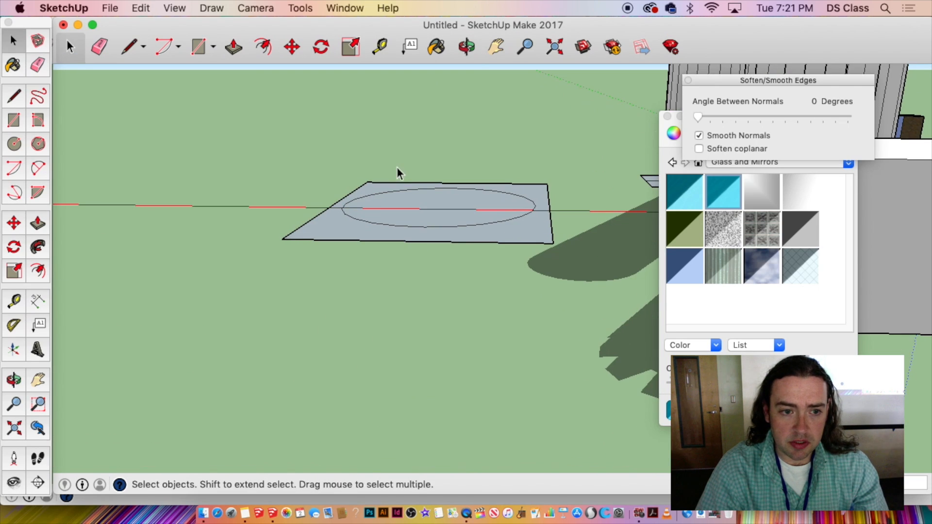
middle_click_drag(485, 145, 485, 315, "shift")
key("l")
middle_click_drag(516, 150, 478, 278)
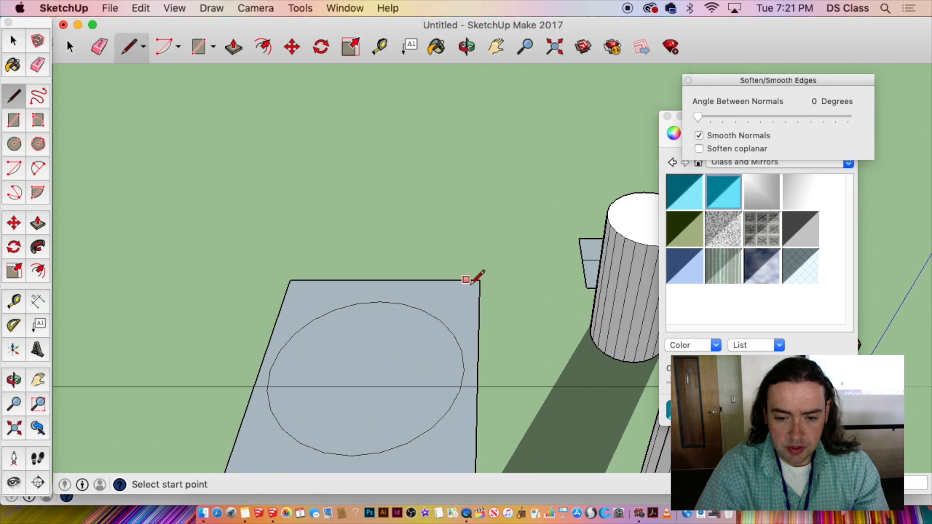
left_click(480, 280)
middle_click_drag(483, 198, 499, 281)
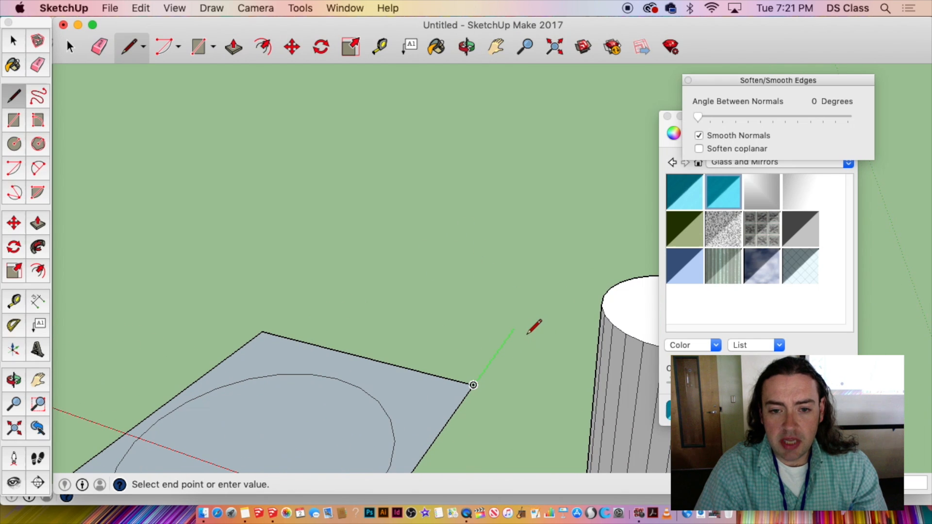
left_click(539, 291)
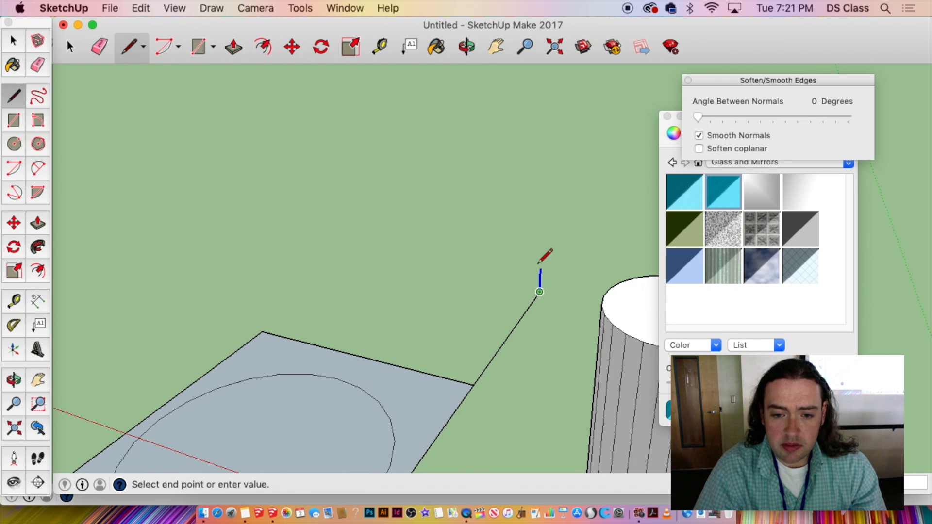
left_click(462, 228)
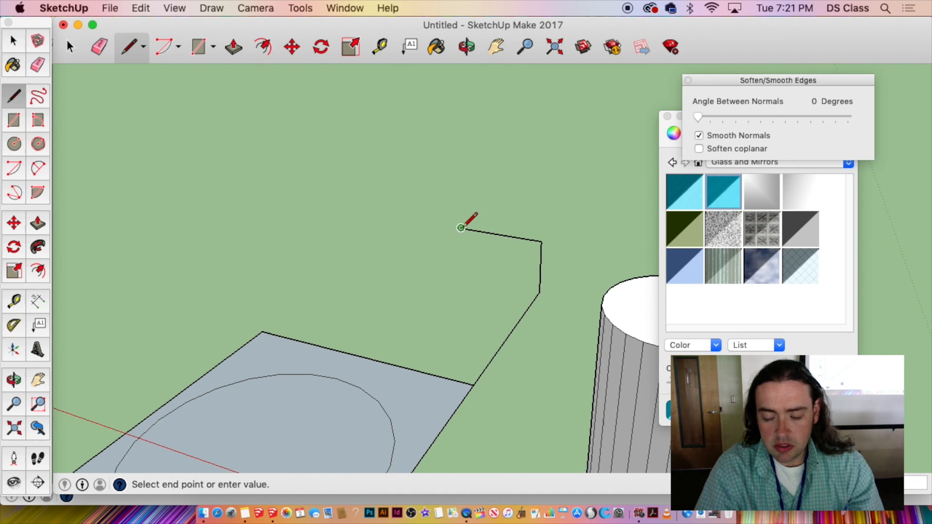
Draw a diagonal line from the rectangle's corner to the free end of the axis-aligned line chain.
key("space")
key("l")
left_click(473, 385)
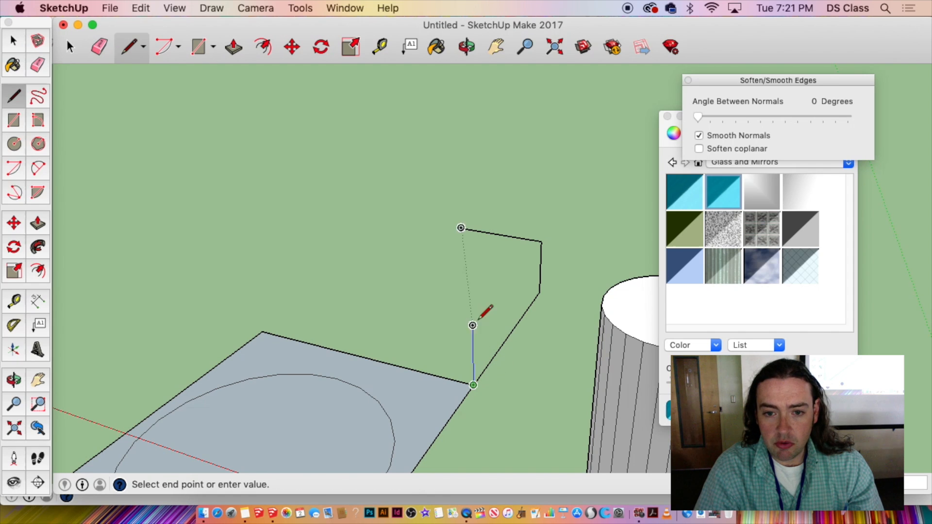
left_click(462, 228)
Erase the three axis-aligned lines, keeping only the diagonal from the rectangle's corner.
key("e")
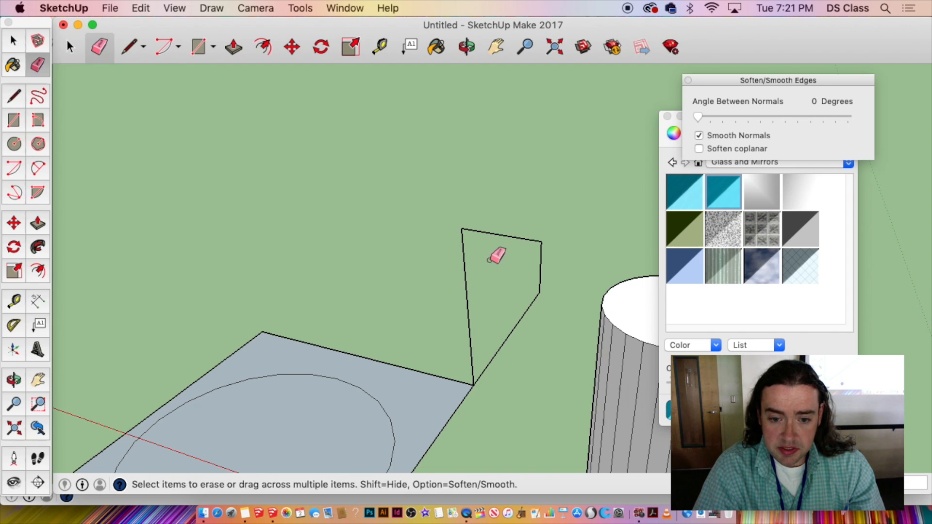
mouse_move(495, 254)
middle_mouse_down()
mouse_move(481, 181)
mouse_move(451, 380)
middle_mouse_up()
mouse_move(452, 381)
left_mouse_down()
mouse_move(435, 312)
mouse_move(411, 316)
left_mouse_up()
mouse_move(411, 316)
middle_mouse_down()
mouse_move(401, 245)
mouse_move(306, 258)
mouse_move(292, 279)
middle_mouse_up()
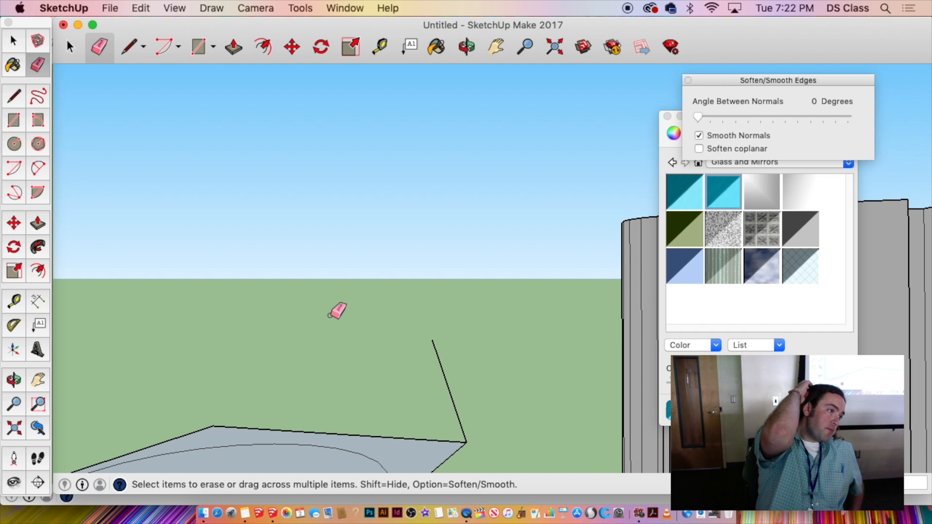
Draw a line from the rectangle's corner along the green axis and a second one from it parallel to the red axis.
key("l")
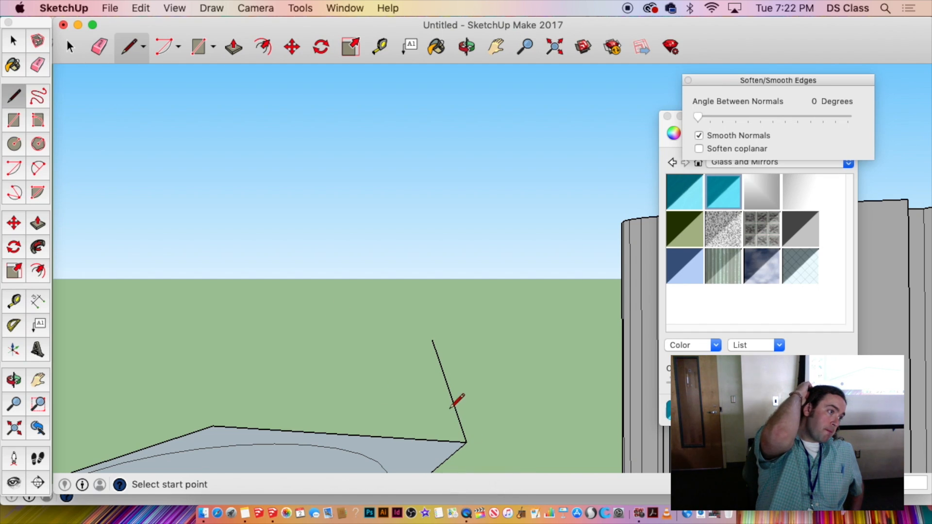
left_click(465, 442)
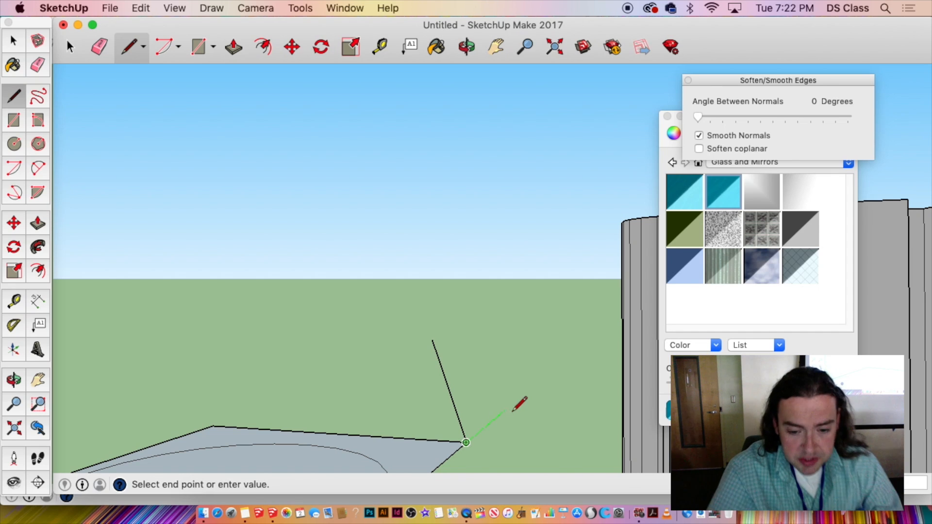
left_click(547, 375)
key("space")
key("l")
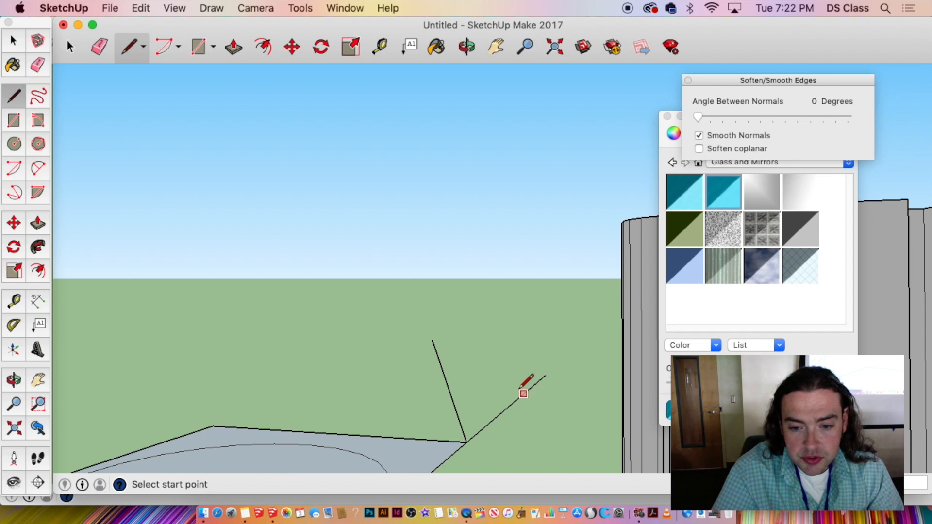
left_click(516, 399)
left_click(393, 394)
key("space")
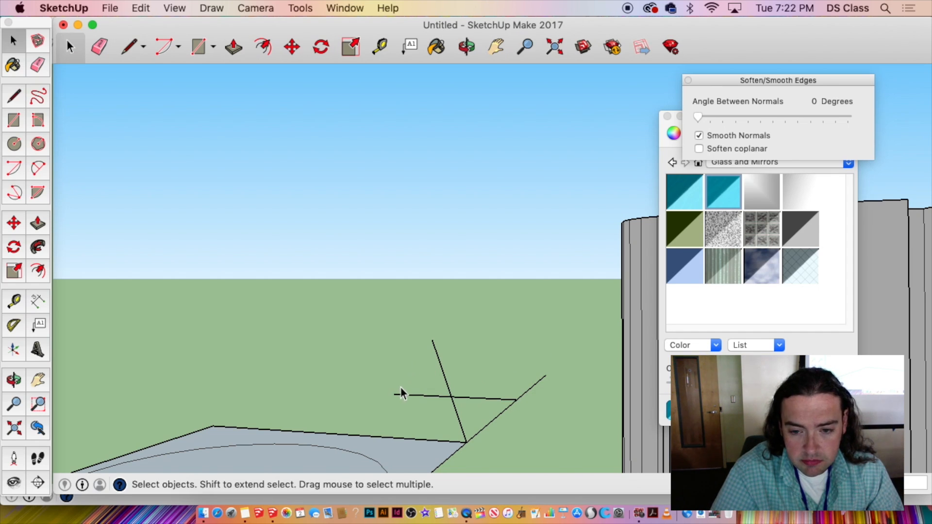
Draw a line straight up along the blue axis from a point on the red-axis line.
key("l")
left_click(467, 398)
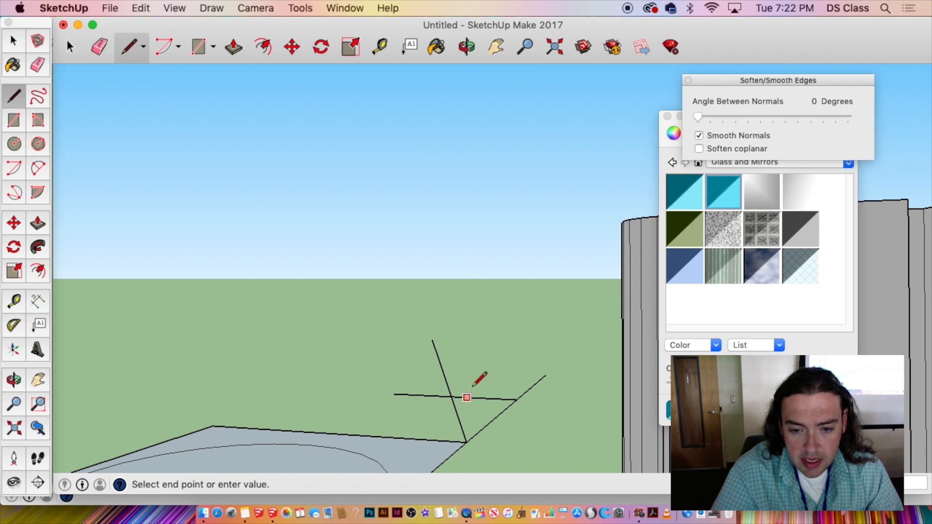
left_click(467, 289)
key("space")
Draw a short red-axis line from the vertical line and connect its free end to the rectangle's corner.
mouse_move(464, 358)
middle_mouse_down()
mouse_move(320, 372)
mouse_move(550, 402)
mouse_move(496, 395)
middle_mouse_up()
key("l")
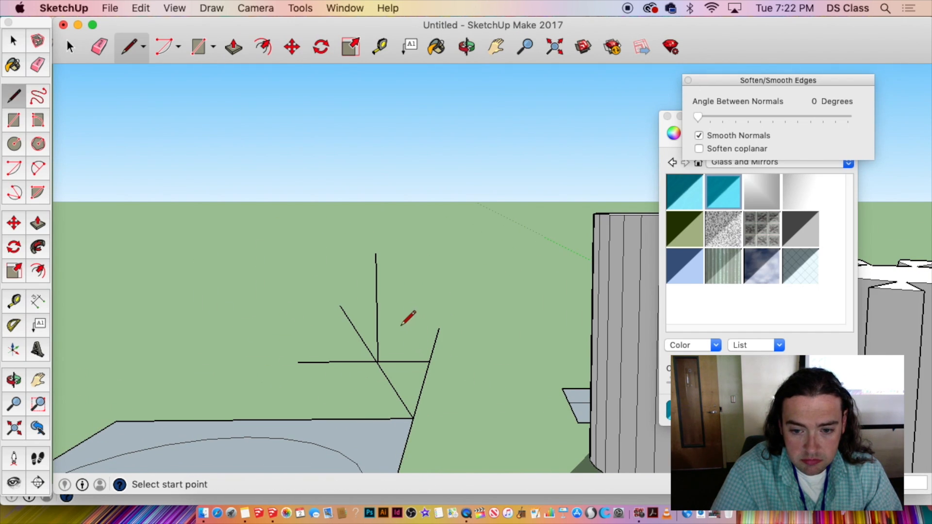
left_click(377, 297)
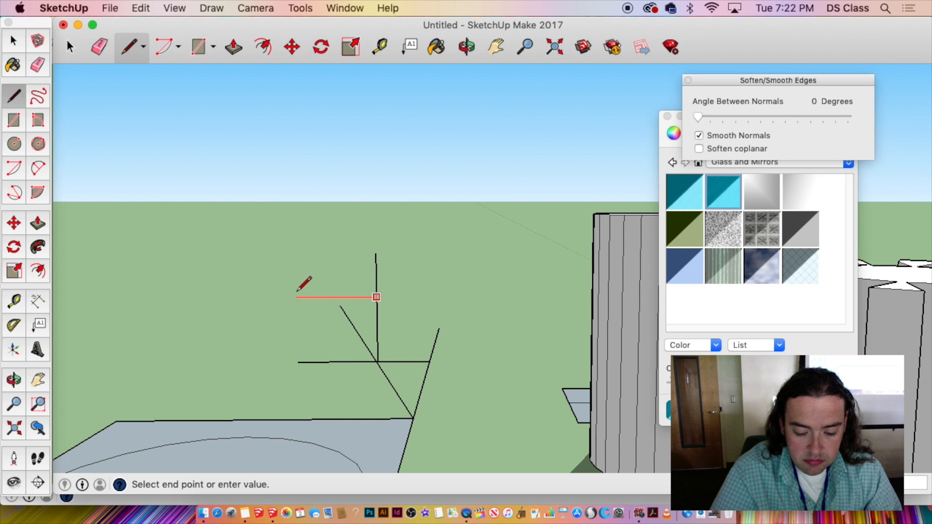
left_click(427, 296)
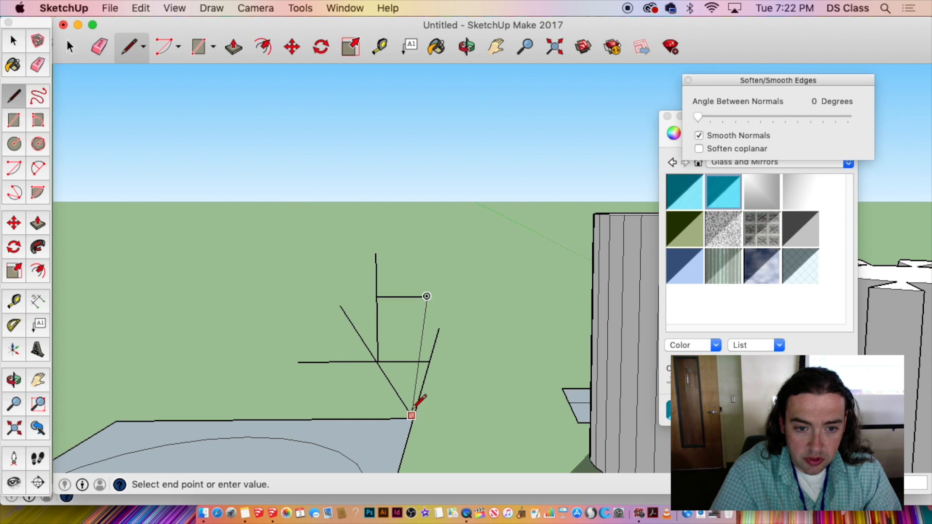
left_click(413, 418)
Erase the axis-aligned helper lines, keeping the two diagonals that rise from the rectangle's corner.
mouse_move(413, 418)
middle_mouse_down()
mouse_move(435, 369)
mouse_move(545, 314)
mouse_move(387, 276)
mouse_move(391, 316)
mouse_move(418, 346)
middle_mouse_up()
key("e")
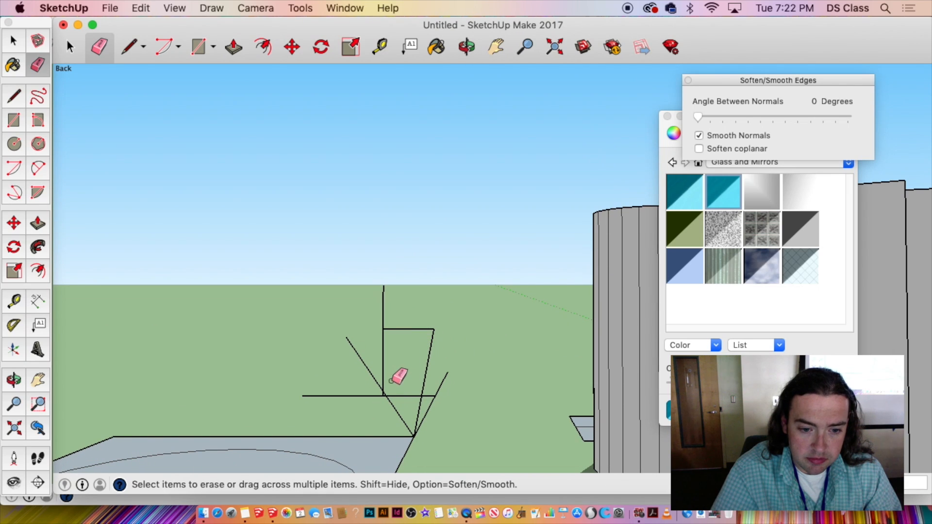
mouse_move(395, 374)
left_mouse_down()
mouse_move(408, 389)
mouse_move(384, 329)
mouse_move(396, 342)
mouse_move(347, 387)
mouse_move(452, 380)
mouse_move(437, 384)
left_mouse_up()
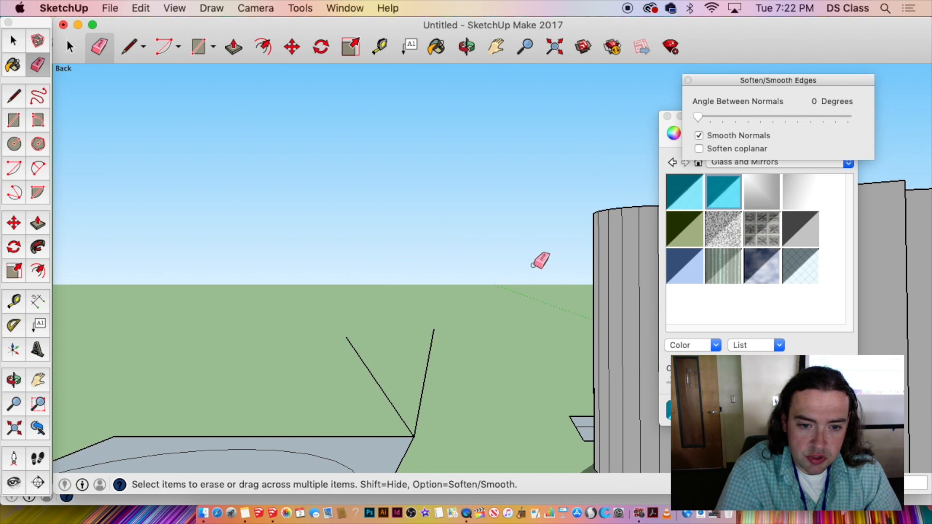
Draw a small rectangle on the ground in front of the brick house.
mouse_move(530, 466)
middle_mouse_down()
mouse_move(245, 333)
mouse_move(202, 350)
mouse_move(408, 339)
mouse_move(381, 368)
middle_mouse_up()
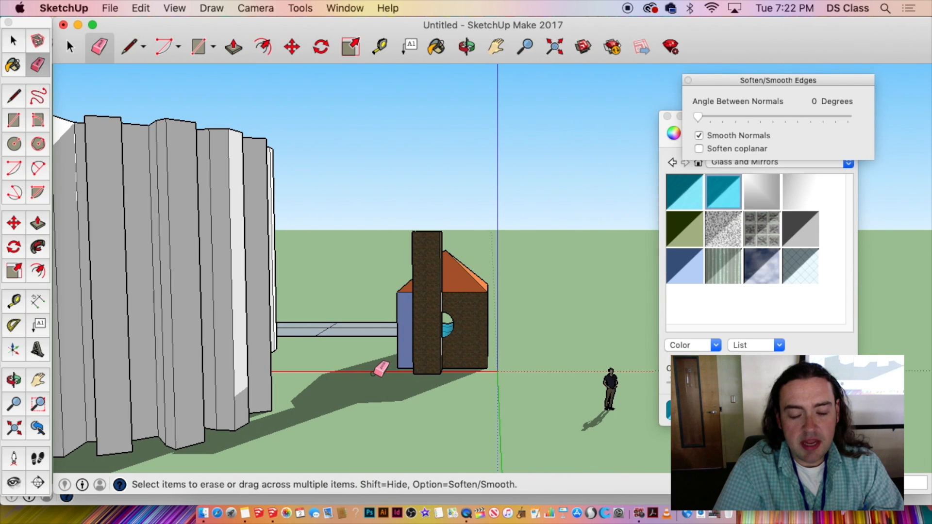
key("l")
middle_click_drag(561, 379, 204, 364)
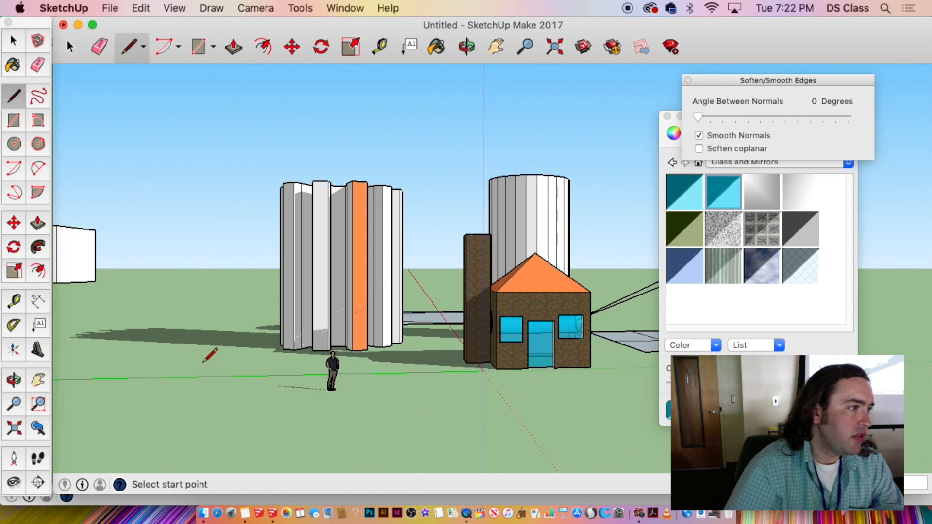
middle_click_drag(334, 370, 343, 376)
key("r")
left_click(452, 438)
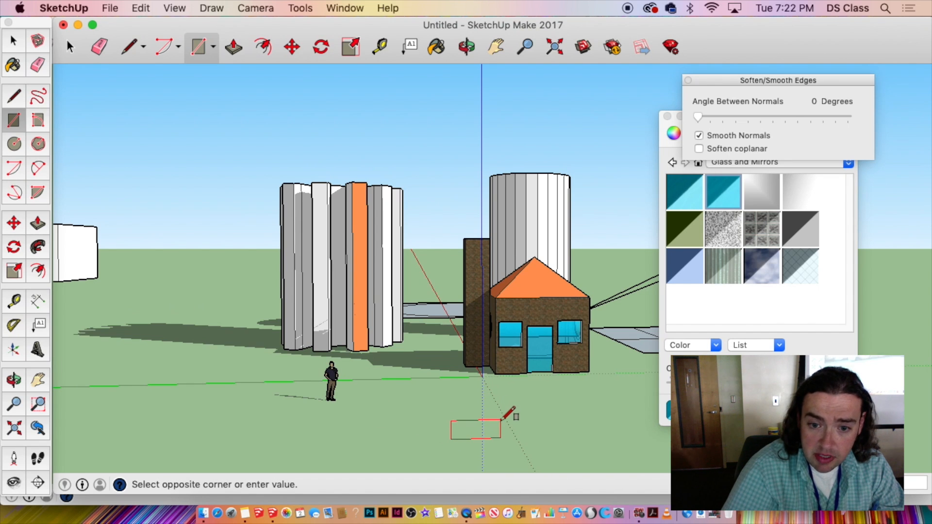
middle_click_drag(532, 452, 437, 402)
middle_click_drag(318, 323, 384, 403)
left_click(335, 420)
key("space")
Draw a line from the middle of the small rectangle to the top front corner of the brick house's wall.
scroll(409, 384, "up", 4)
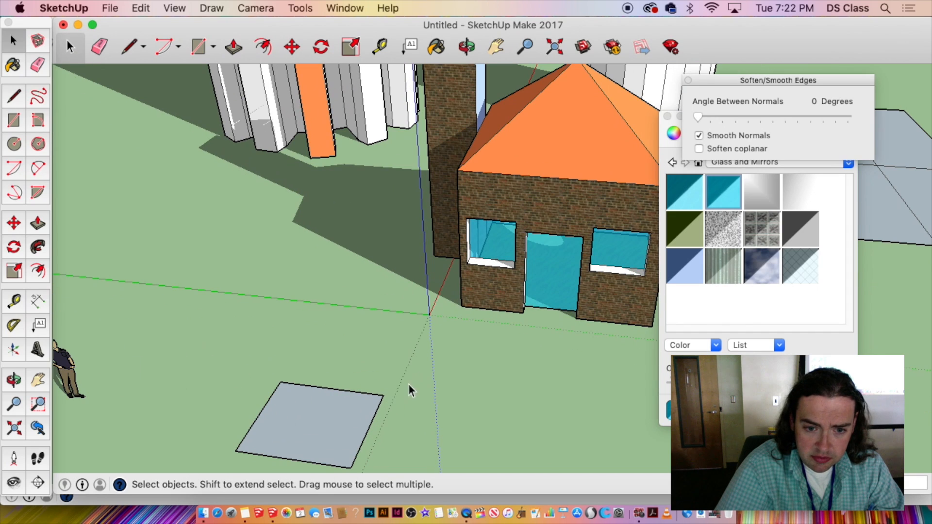
key("l")
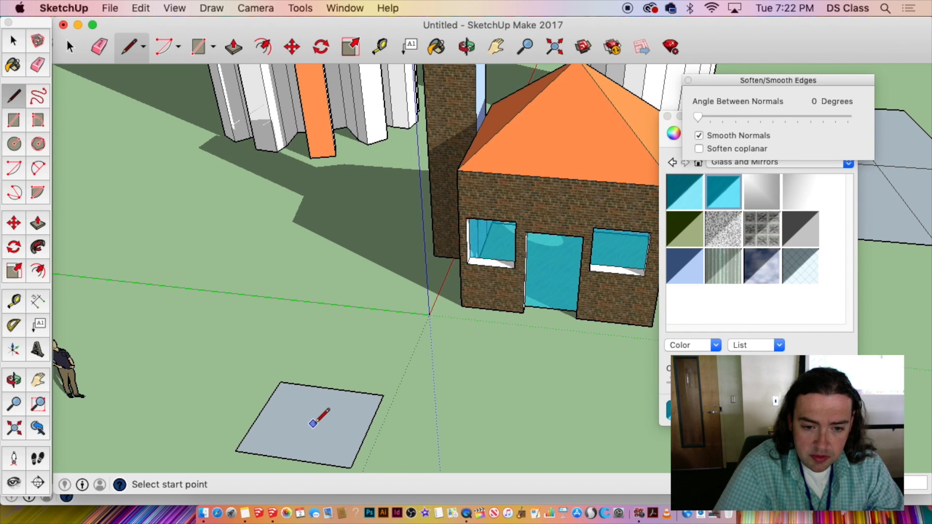
left_click(313, 424)
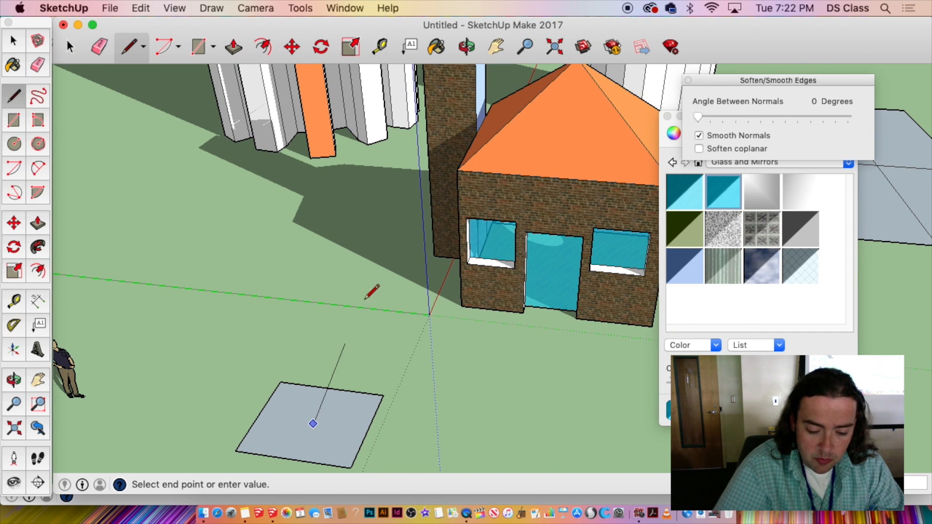
left_click(455, 170)
middle_click_drag(354, 317, 526, 228)
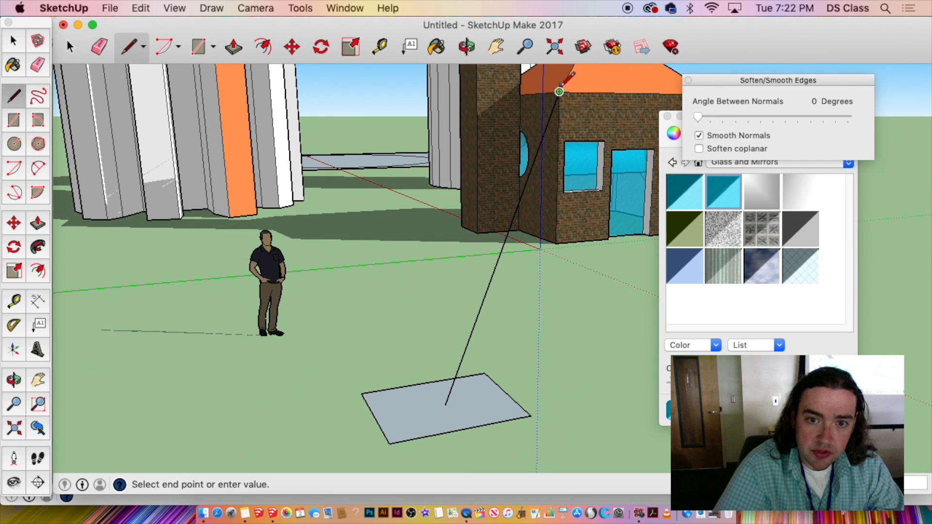
scroll(559, 92, "down", 5)
middle_click_drag(559, 92, 549, 156, "shift")
middle_click_drag(549, 157, 409, 151, "shift")
key("space")
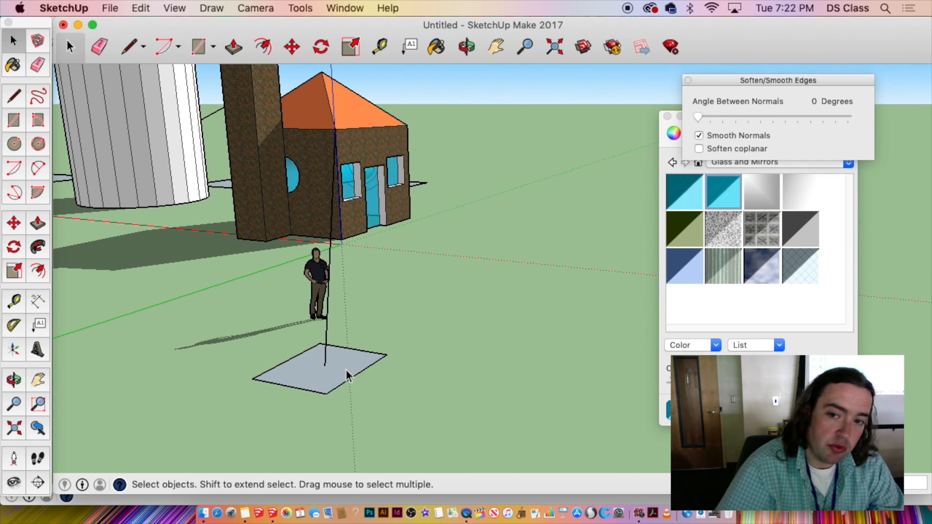
key("l")
left_click(325, 366)
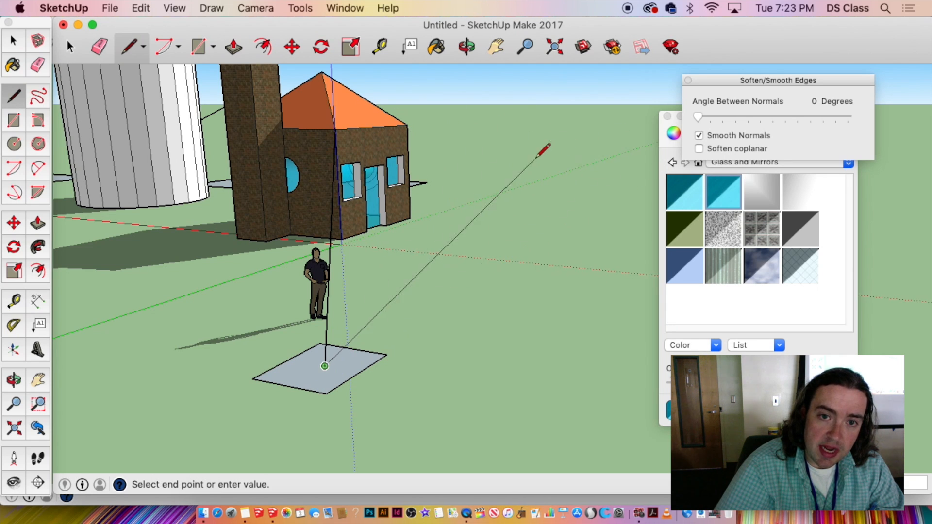
middle_click_drag(599, 145, 591, 110)
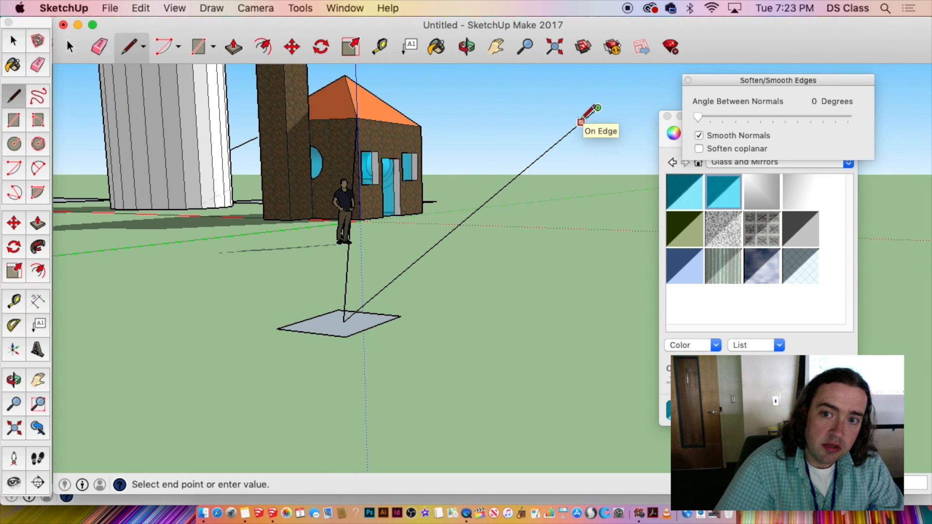
key("Escape")
Draw a long green-axis line from the middle of the small rectangle and a red-axis line from the house wall's top corner.
left_click(343, 322)
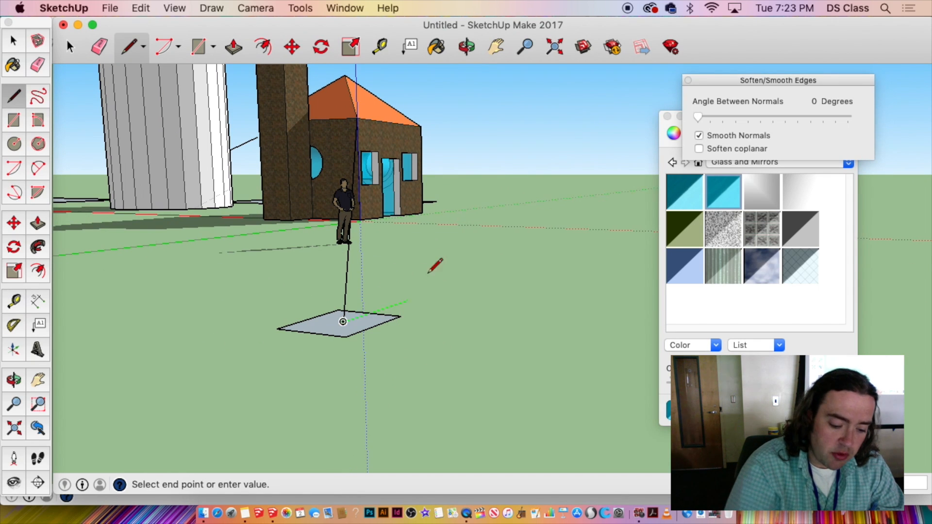
middle_click_drag(589, 228, 428, 335)
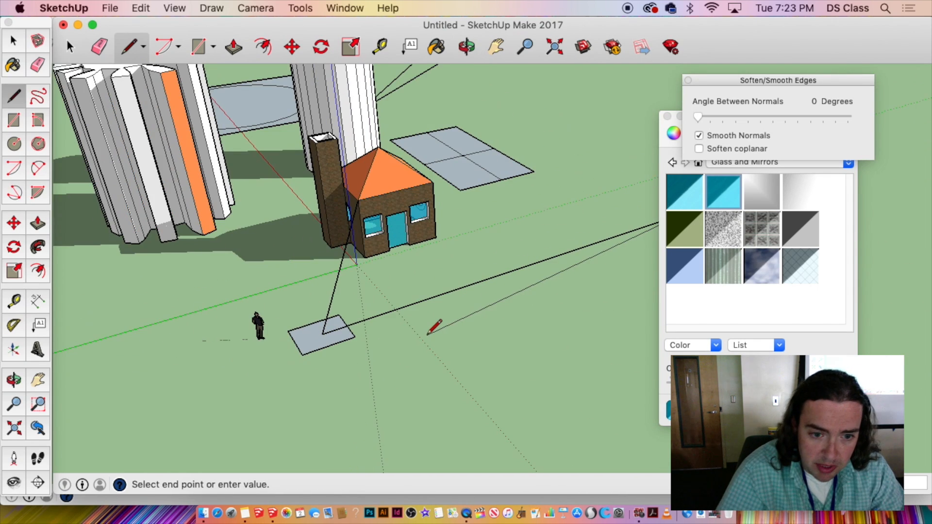
key("Escape")
left_click(358, 200)
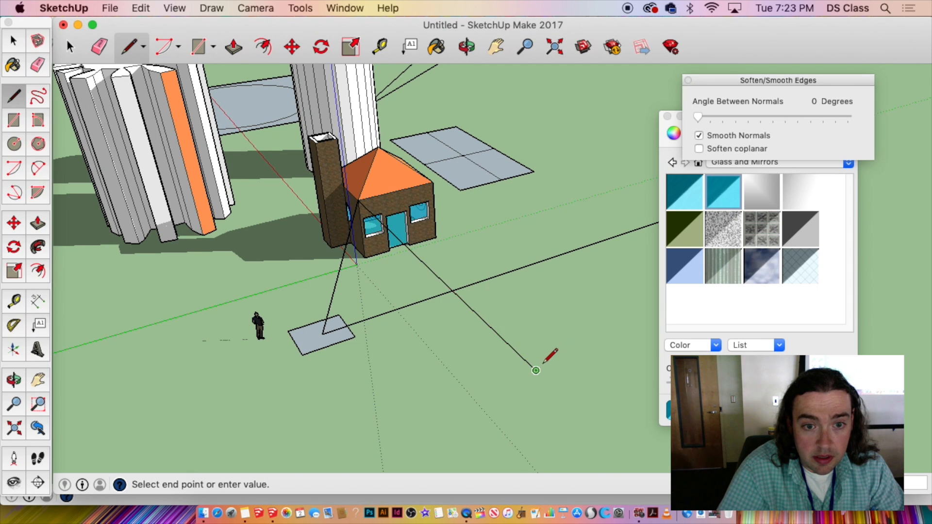
Draw a vertical blue-axis line up from the middle of the small ground rectangle to above the house wall's height.
mouse_move(437, 320)
middle_mouse_down()
mouse_move(312, 281)
mouse_move(348, 238)
mouse_move(449, 272)
mouse_move(660, 267)
mouse_move(366, 264)
mouse_move(465, 289)
mouse_move(345, 342)
middle_mouse_up()
key("space")
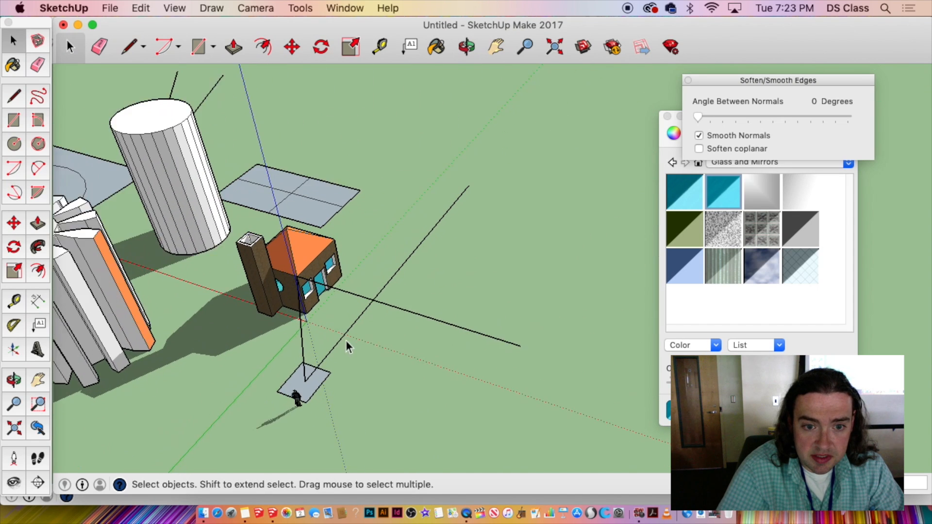
scroll(329, 342, "up", 2)
key("l")
mouse_move(348, 272)
middle_mouse_down()
mouse_move(466, 214)
mouse_move(349, 268)
middle_mouse_up()
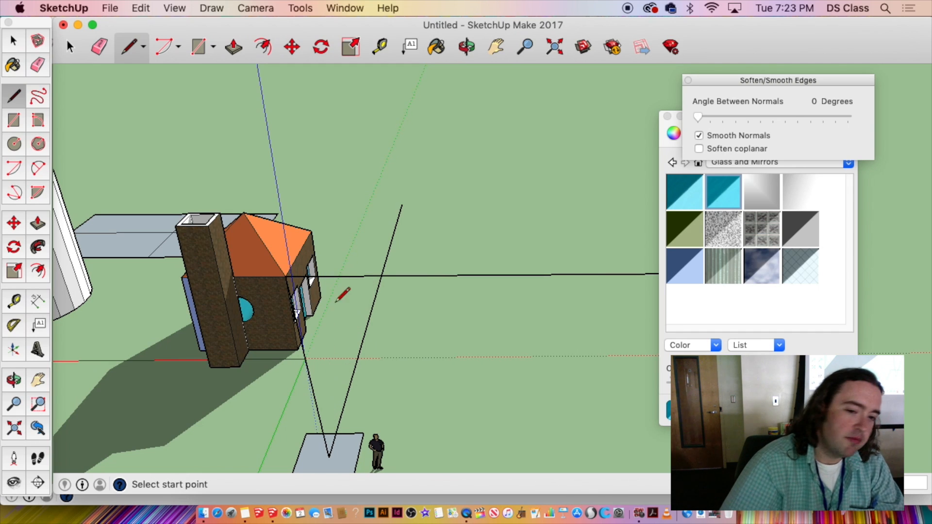
middle_click_drag(339, 291, 335, 352)
middle_click_drag(401, 267, 437, 235)
key("r")
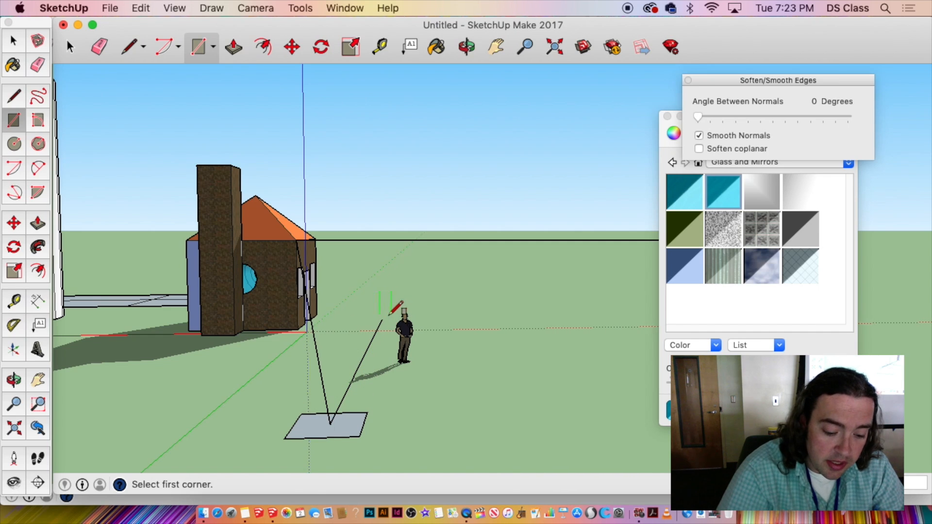
key("space")
key("l")
left_click(330, 424)
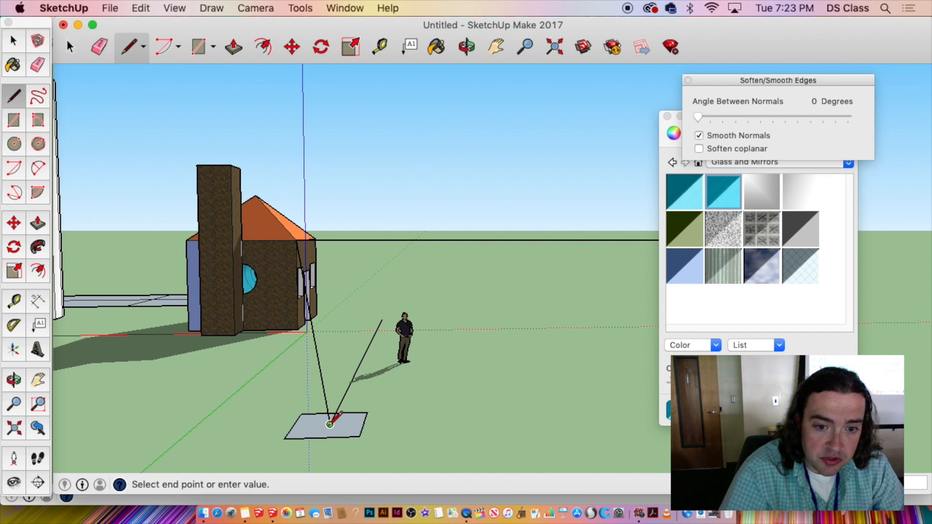
left_click(327, 178)
key("space")
Draw a vertical rectangle from the top of the vertical line to the far end of the green-axis line.
key("r")
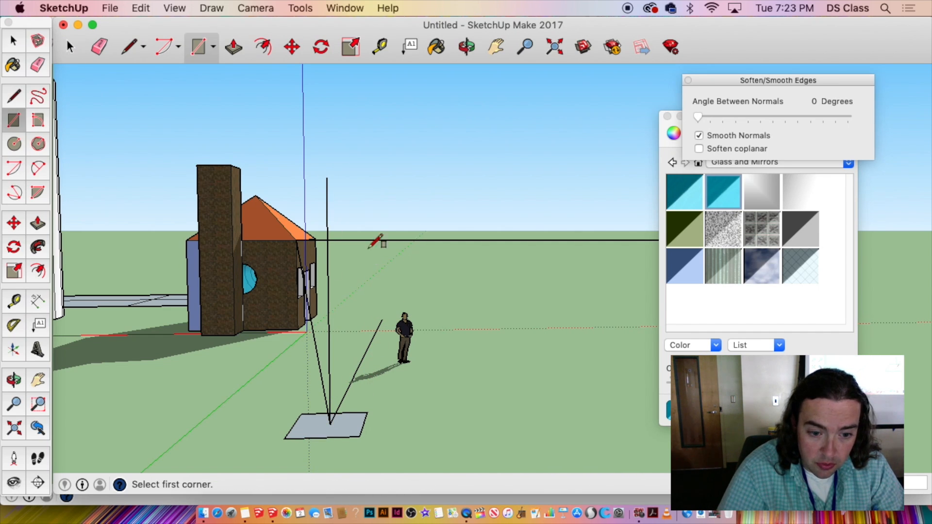
left_click(327, 177)
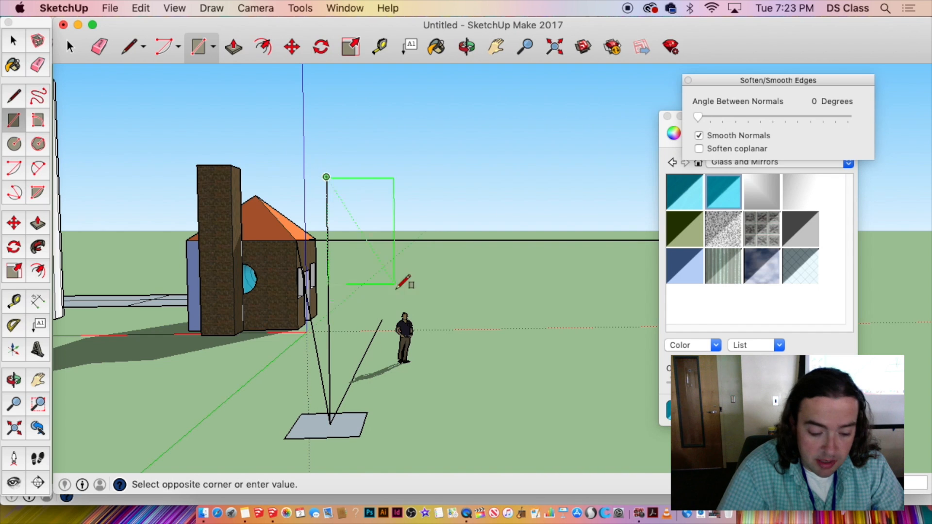
left_click(387, 316)
Draw a blue-axis line from where the red-axis line pierces the vertical rectangle down to the rectangle's bottom edge.
mouse_move(387, 316)
middle_mouse_down()
mouse_move(362, 346)
mouse_move(319, 243)
mouse_move(468, 229)
mouse_move(358, 218)
middle_mouse_up()
scroll(343, 241, "up", 2)
key("l")
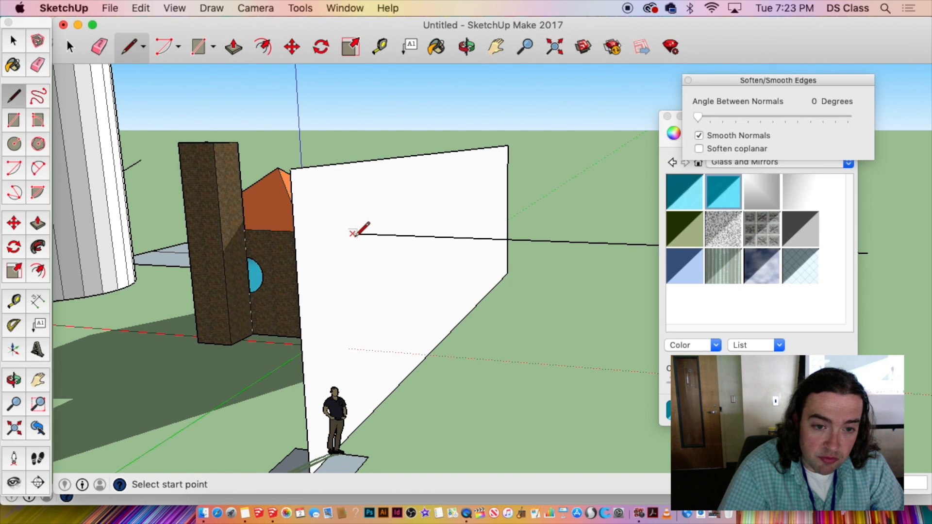
left_click(353, 233)
middle_click_drag(370, 334, 379, 358)
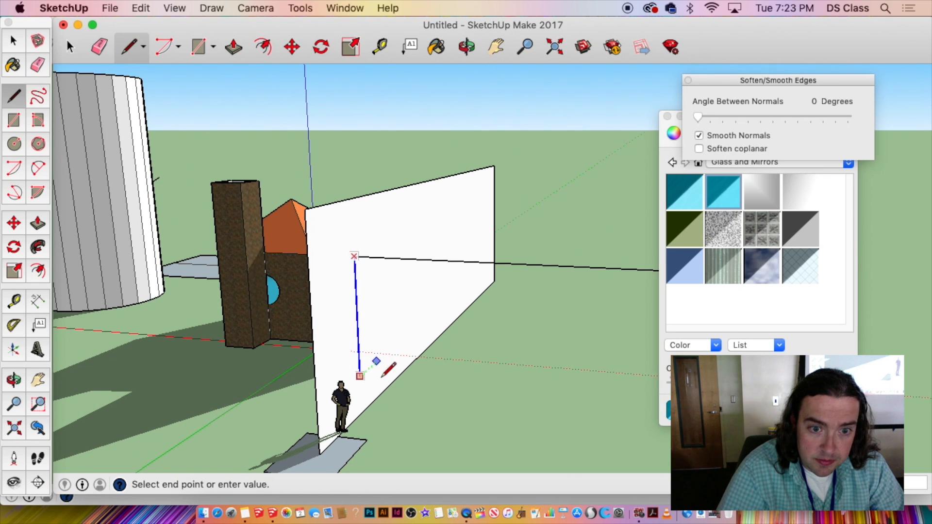
left_click(365, 409)
key("space")
Erase the vertical rectangle's top edge and far side edge, removing its face.
key("e")
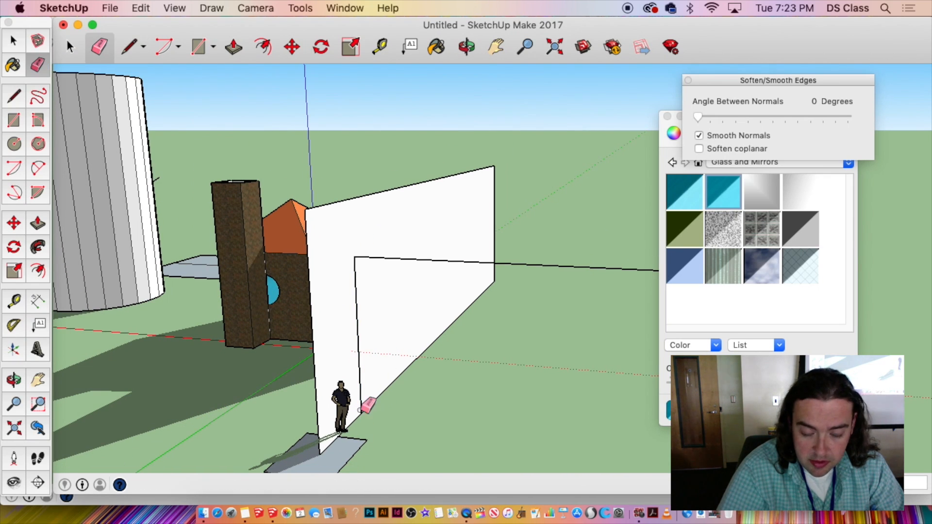
left_click(369, 203)
left_click(494, 179)
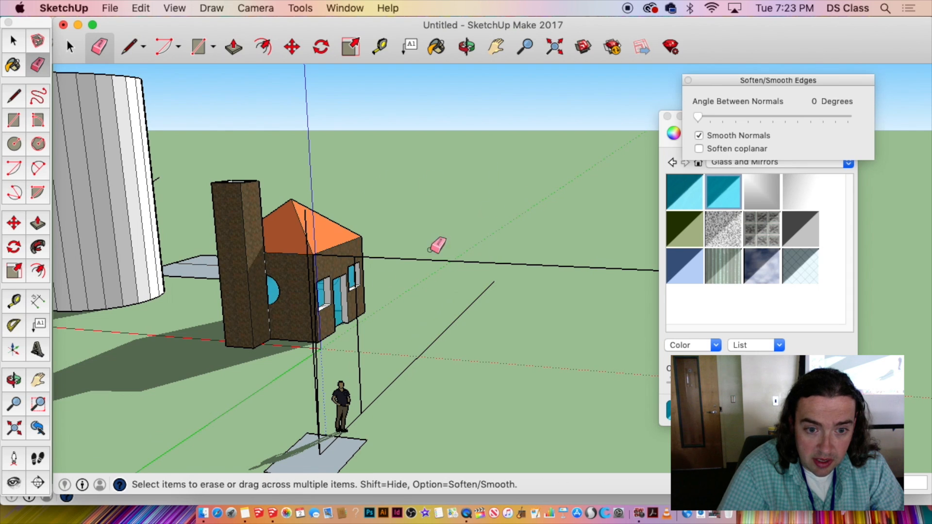
Erase the remaining vertical, diagonal, green-axis and red-axis lines between the small rectangle and the house.
left_click(314, 338)
left_click_drag(419, 350, 433, 358)
left_click_drag(415, 278, 411, 247)
middle_click_drag(413, 247, 558, 200)
left_click(425, 233)
left_click(408, 231)
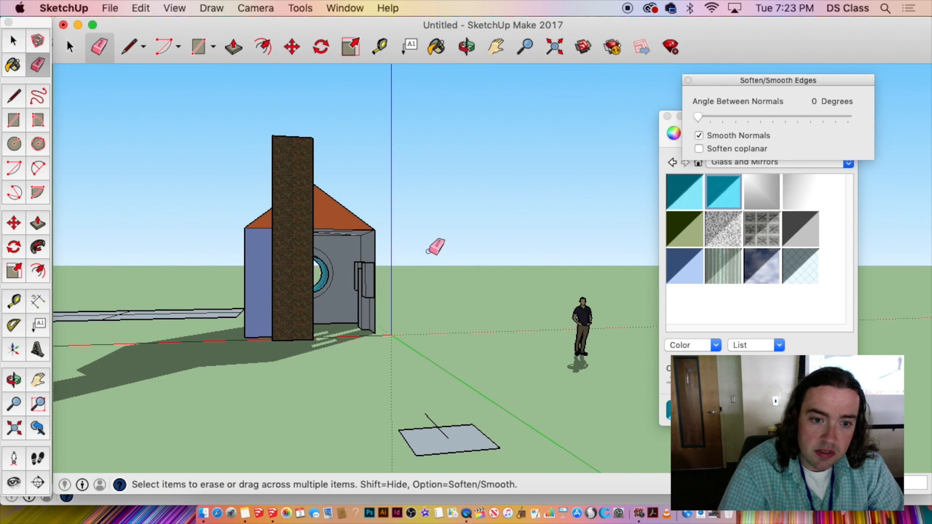
Undo the last erasures of the helper lines and the diagonal.
key("super+z")
key("super+z")
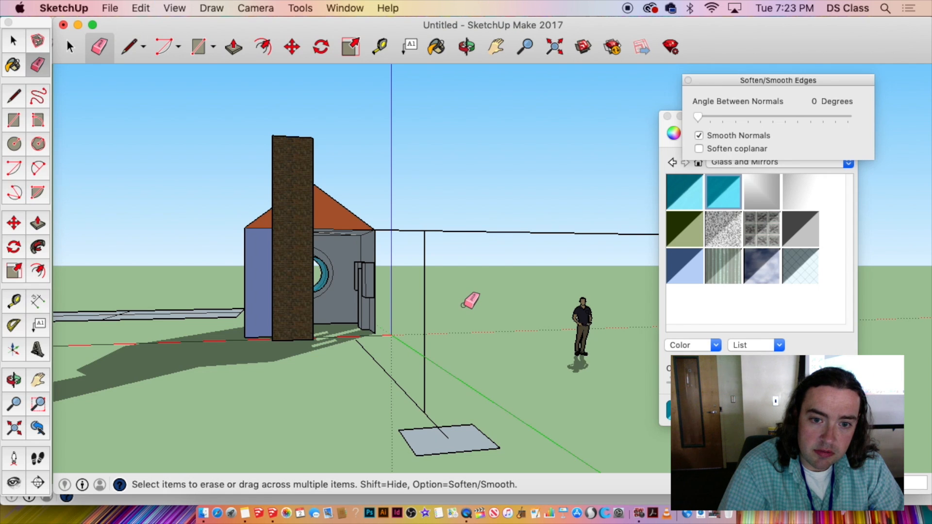
key("super+z")
key("super+z")
key("super+z")
Erase the vertical lines, the diagonal and the long green-axis line in front of the house in one sweep.
mouse_move(467, 302)
middle_mouse_down()
mouse_move(396, 311)
mouse_move(382, 437)
middle_mouse_up()
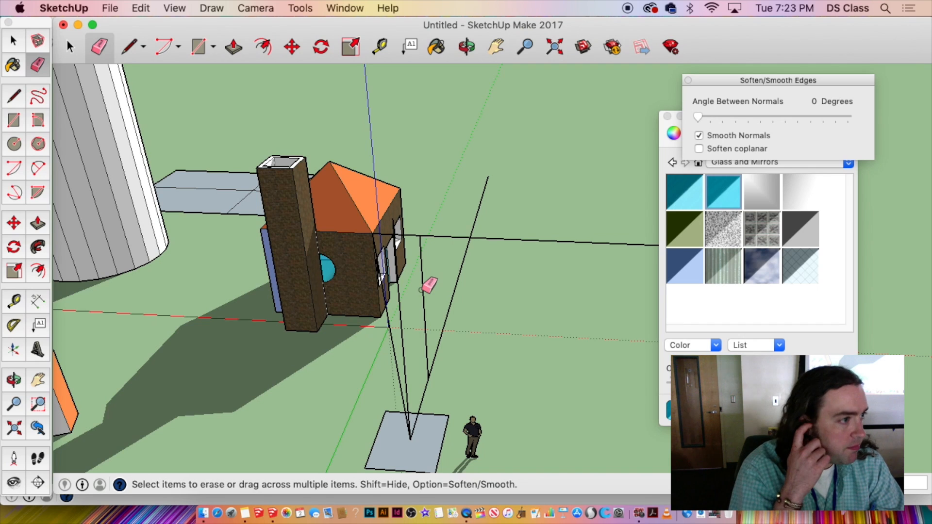
mouse_move(421, 291)
left_mouse_down()
mouse_move(427, 283)
mouse_move(395, 365)
mouse_move(449, 354)
left_mouse_up()
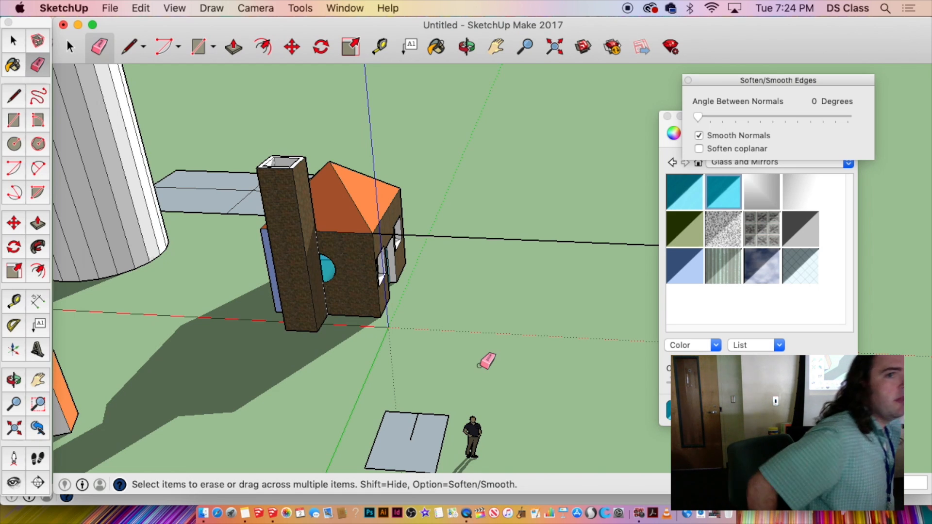
scroll(437, 344, "down", 3)
key("space")
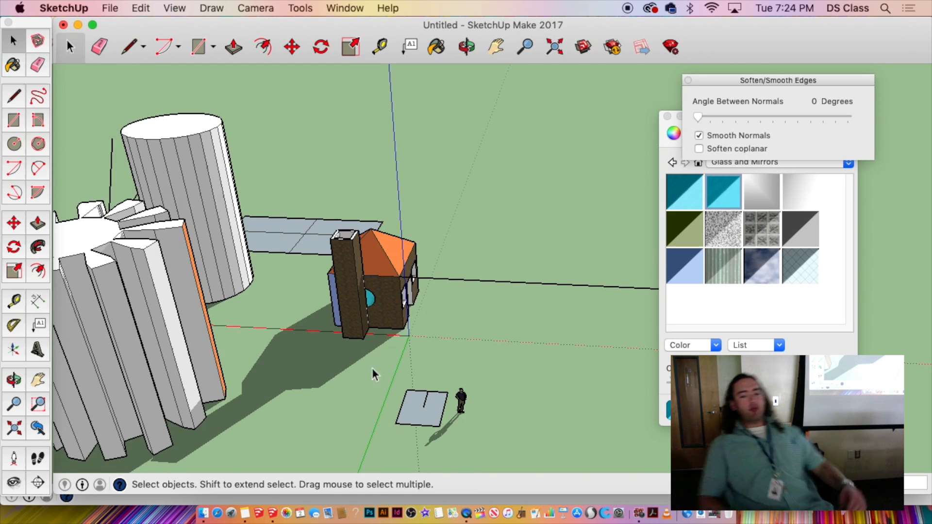
Try to rotate the smaller grouped box using the Move tool's rotation grip on its top face.
middle_click_drag(373, 374, 13, 313)
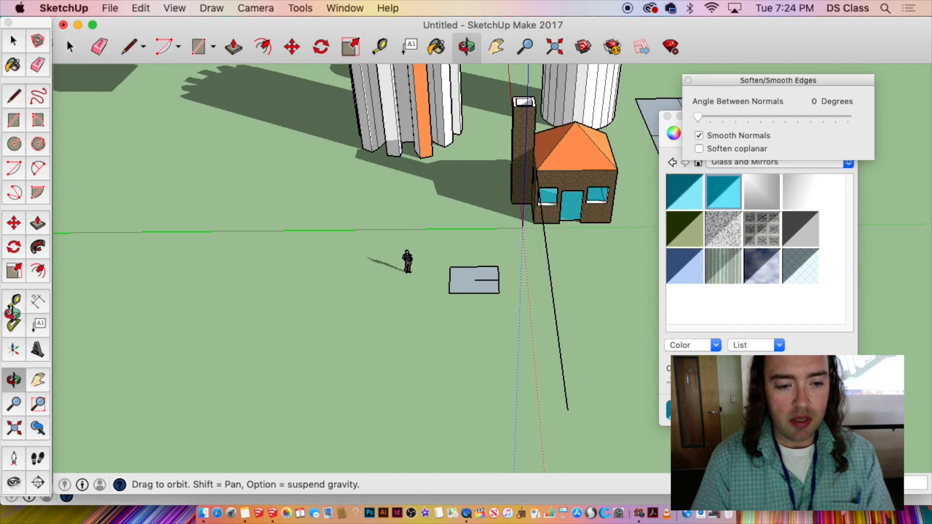
scroll(544, 173, "down", 3)
middle_click_drag(544, 173, 526, 413, "shift")
scroll(192, 207, "up", 2)
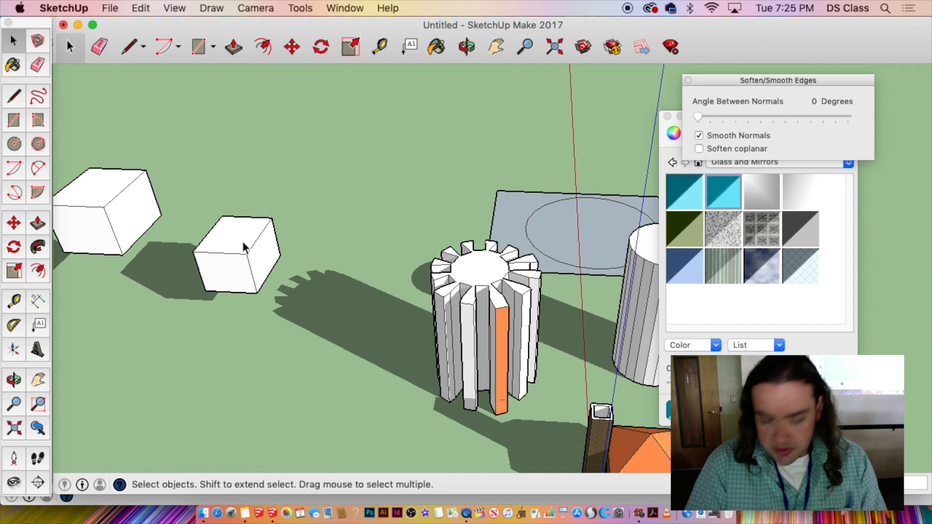
left_click(245, 248)
middle_click_drag(308, 246, 394, 270)
scroll(441, 281, "up", 3)
key("m")
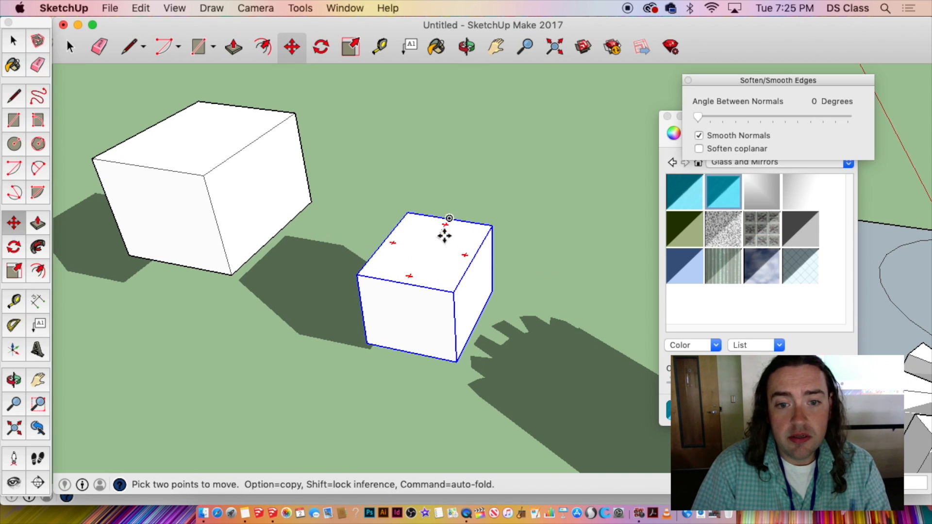
left_click(446, 226)
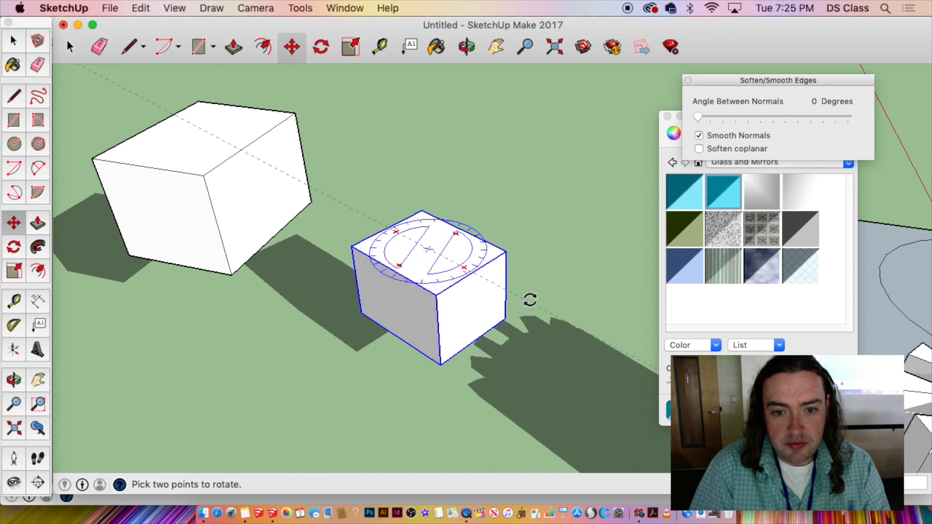
left_click(474, 279)
key("space")
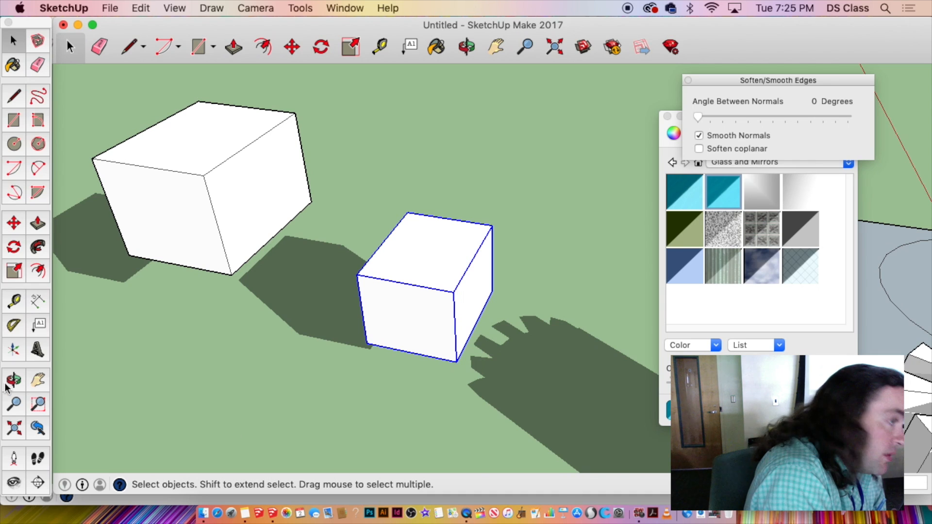
Draw a single line outward from the larger box's bottom front corner, continuing the direction of its bottom edge.
left_click(22, 100)
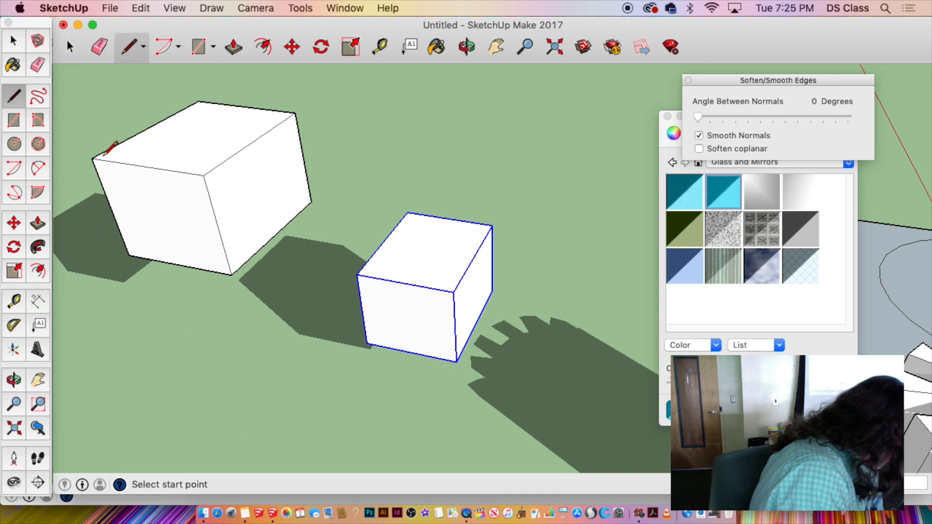
left_click(232, 276)
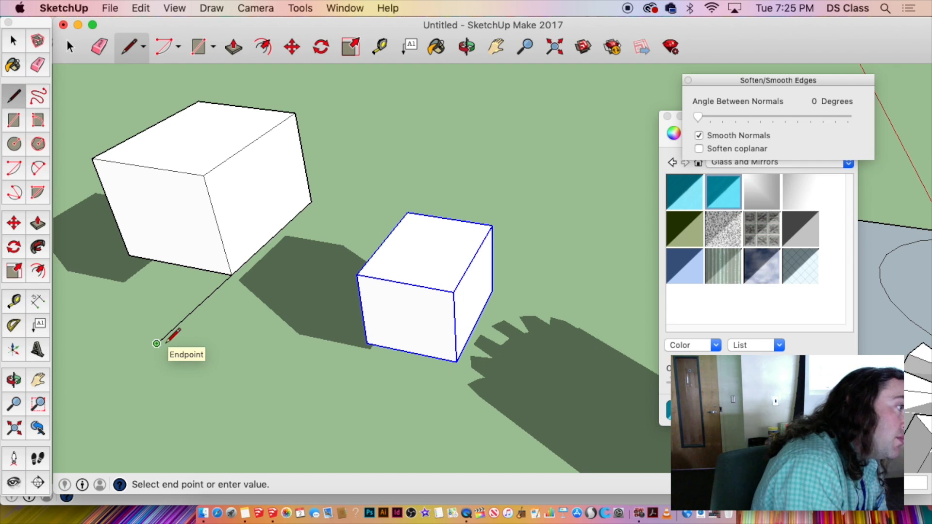
left_click(156, 344)
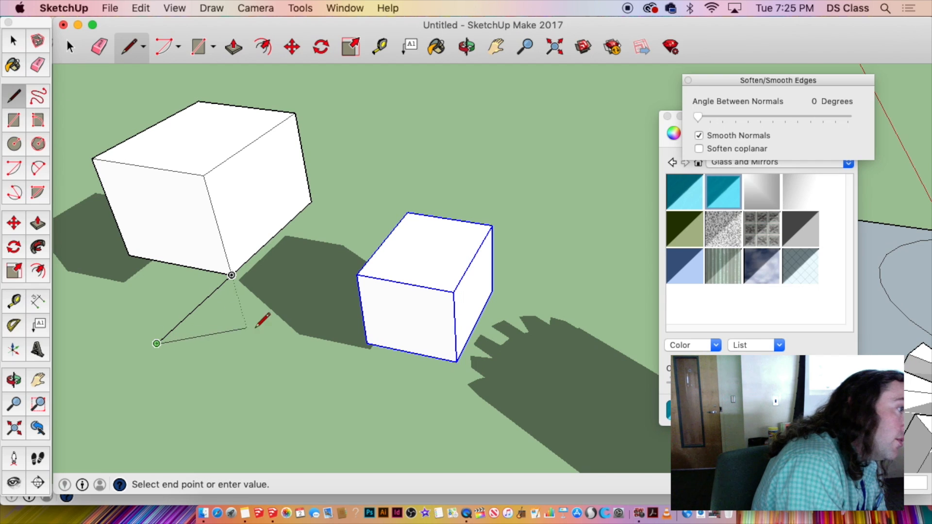
key("space")
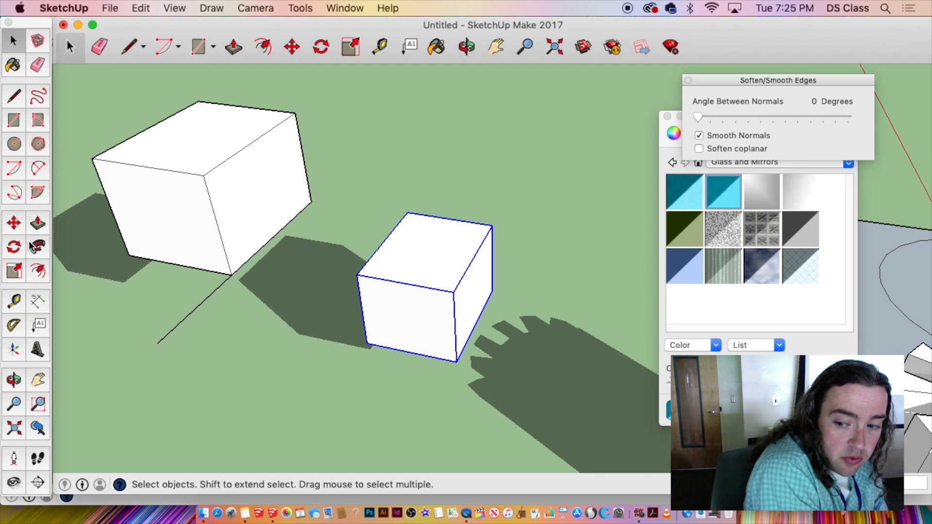
left_click(15, 230)
left_click(14, 247)
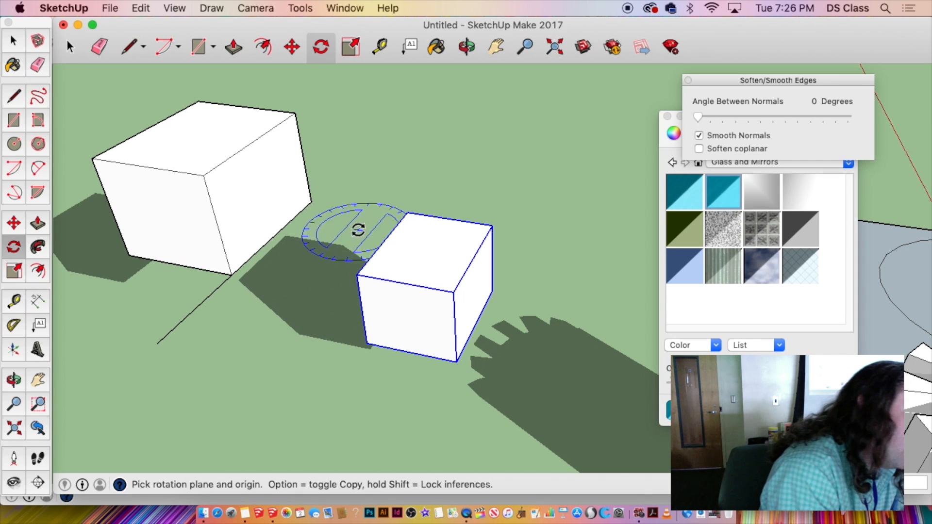
key("space")
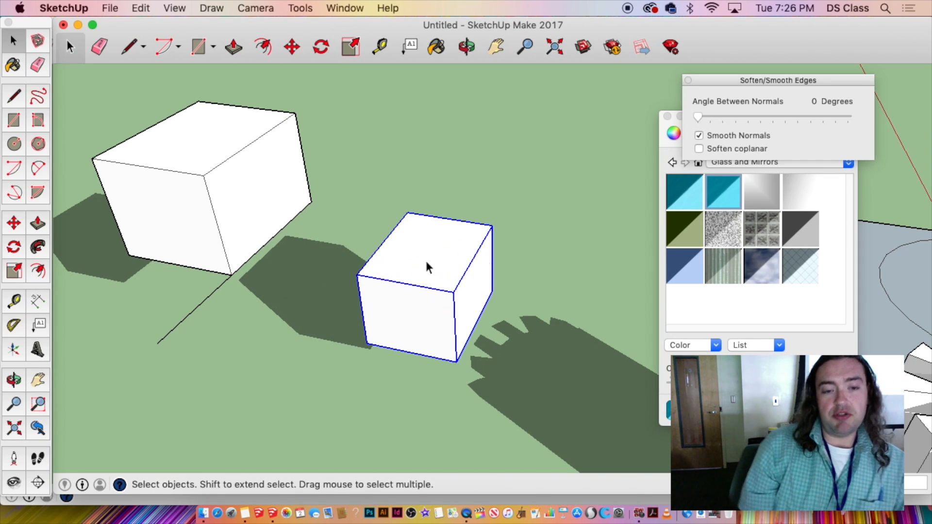
Open the smaller box group, push/pull its top face upward to about double the box's height, and close the group.
double_click(425, 250)
left_click(433, 256)
key("p")
left_click(433, 255)
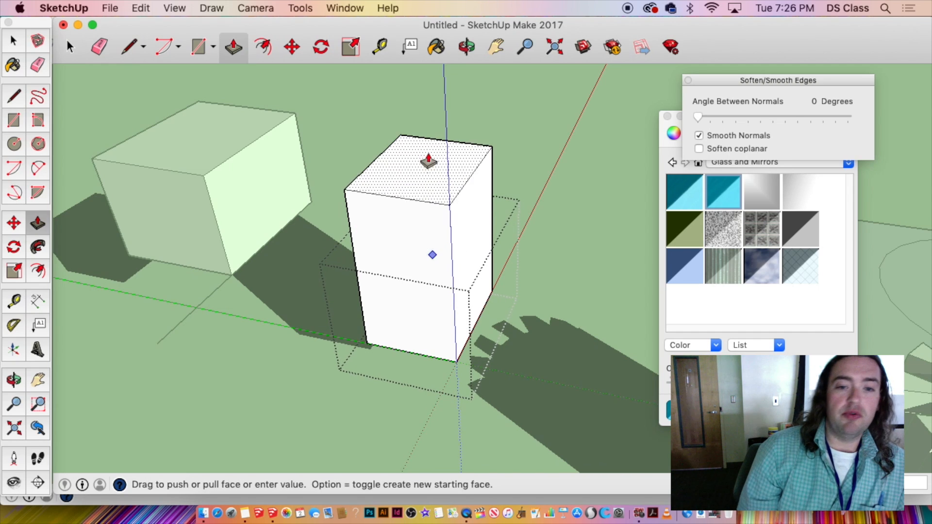
left_click(427, 129)
key("space")
left_click(510, 270)
left_click(510, 269)
Open the larger box group and delete all of its geometry.
middle_click_drag(510, 269, 499, 295)
scroll(419, 343, "down", 4)
left_click(391, 344)
triple_click(283, 278)
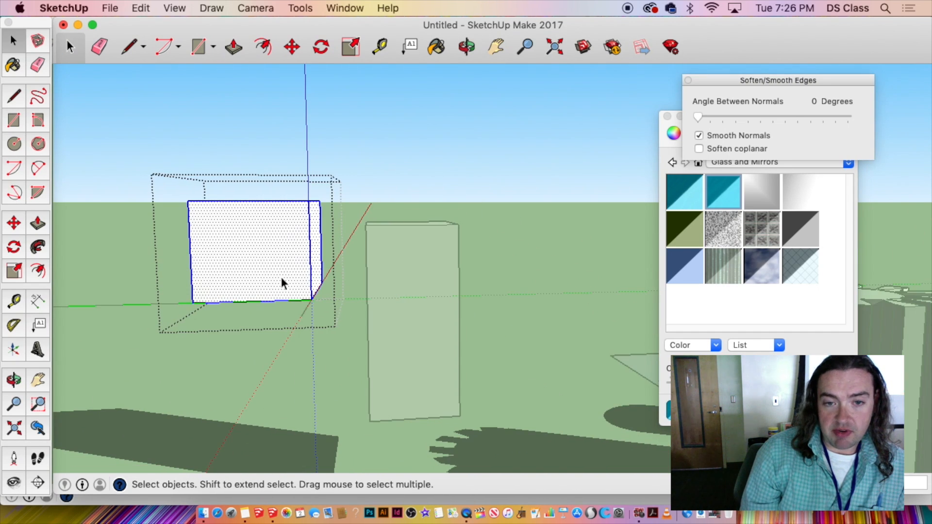
key("Delete")
left_click(352, 363)
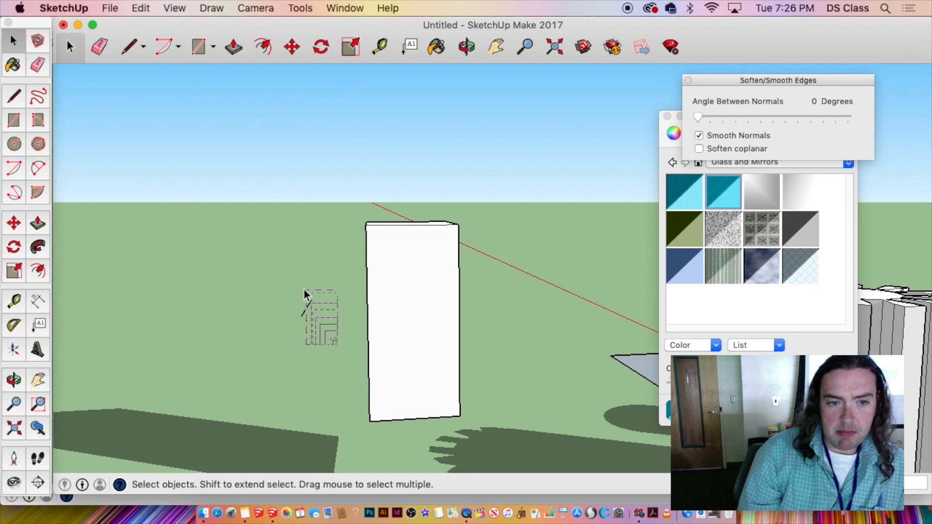
Move the tall box straight down along the blue axis until its bottom corner is level with the gear shape's base.
middle_click_drag(307, 308, 324, 258)
double_click(325, 258)
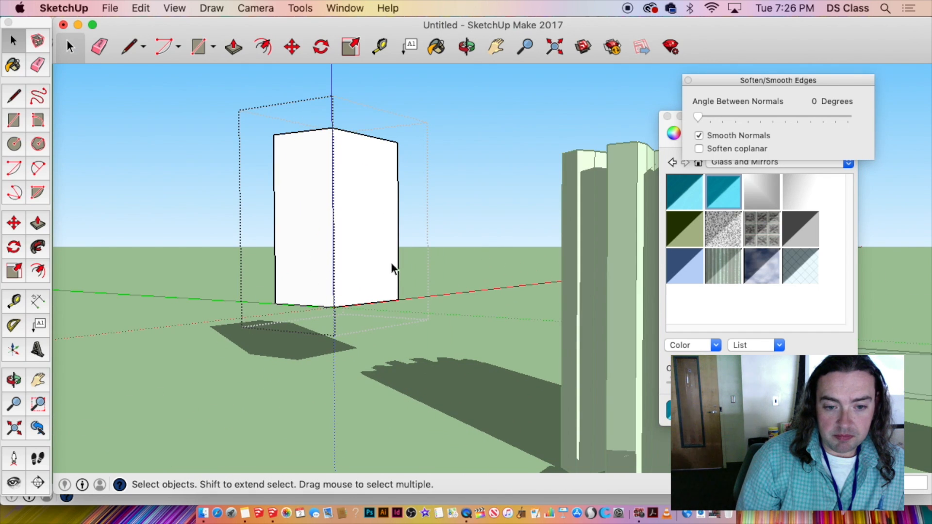
left_click(179, 248)
left_click(295, 254)
key("m")
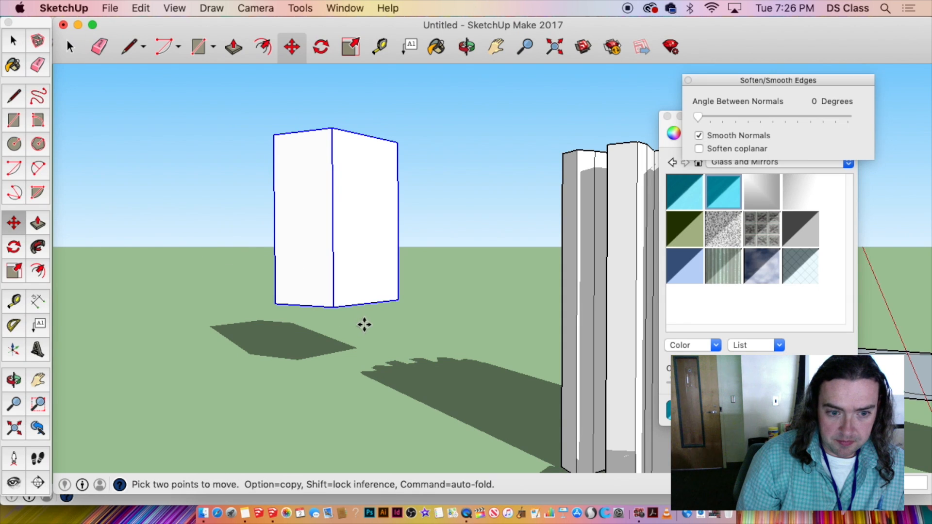
left_click(335, 308)
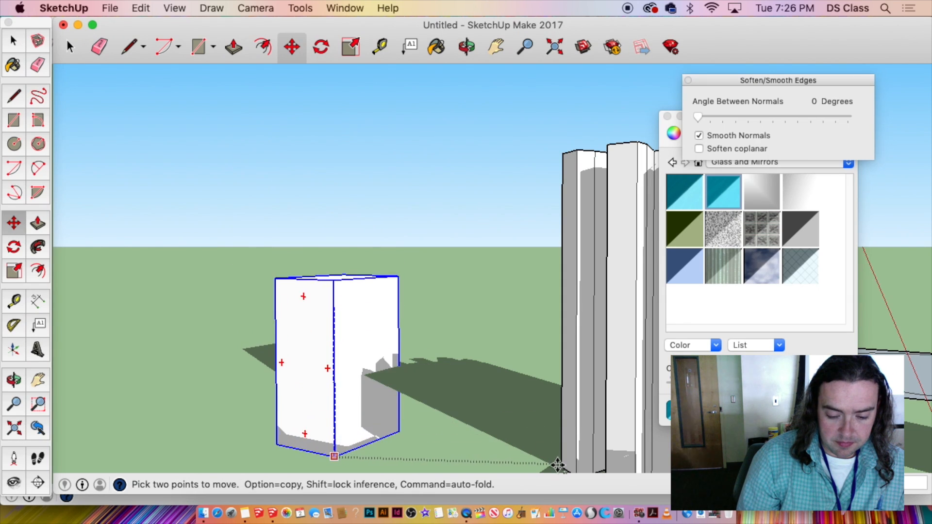
Rotate the tall box 90 degrees about its bottom corner in the vertical plane so it lies on its side.
middle_click_drag(383, 369, 393, 413)
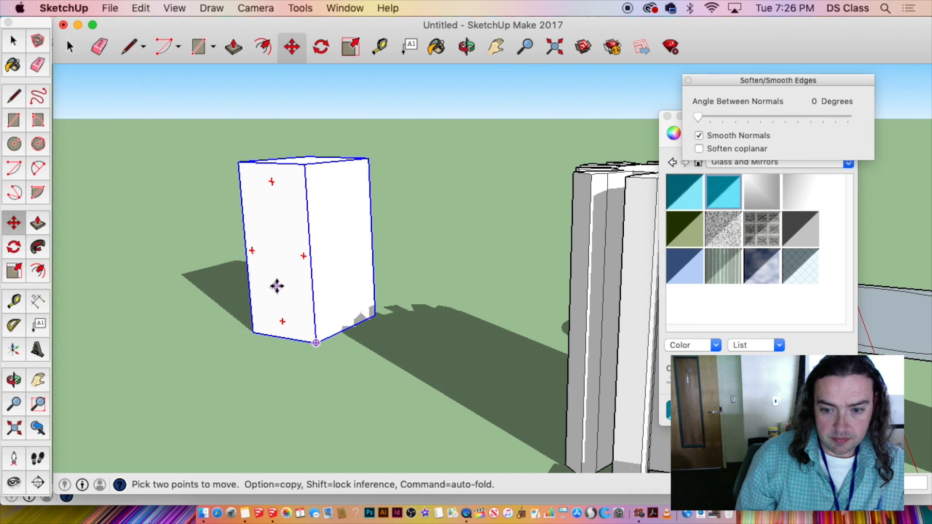
middle_click_drag(277, 285, 369, 327, "shift")
key("q")
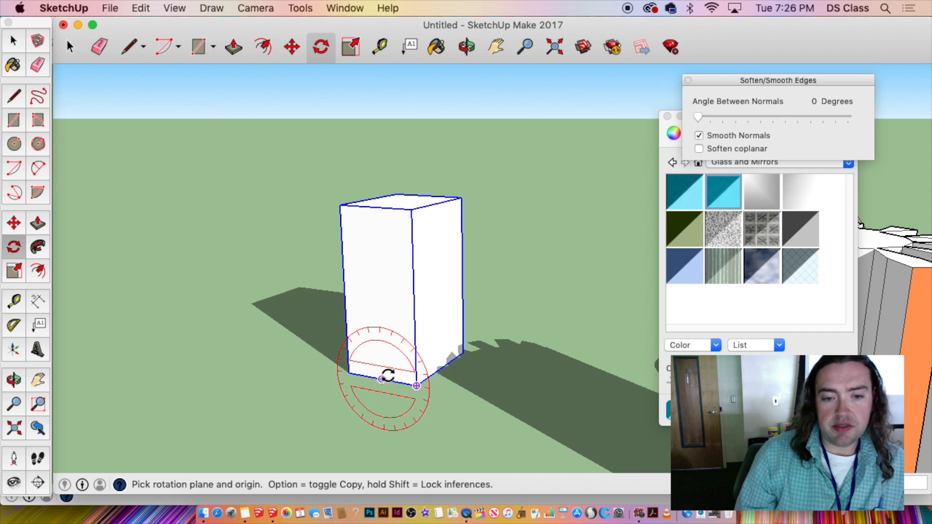
middle_click_drag(355, 370, 383, 360)
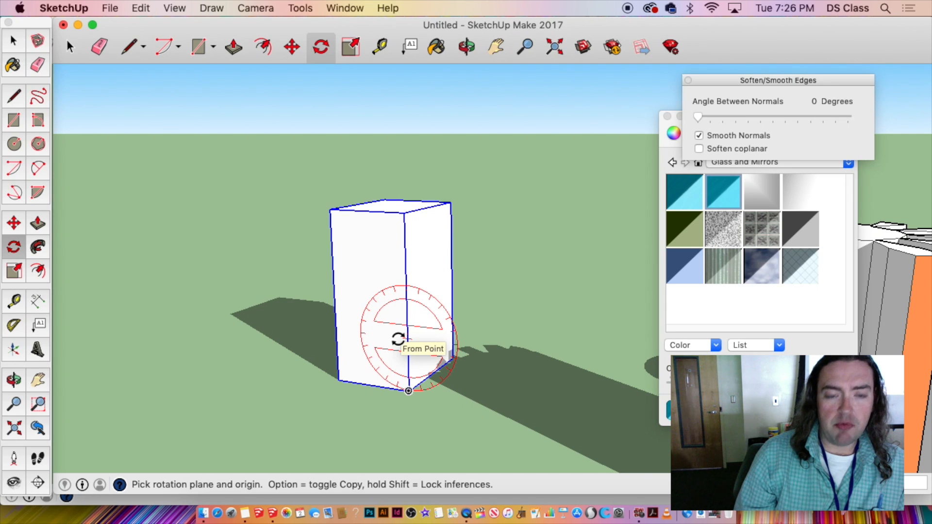
middle_click_drag(384, 372, 360, 328)
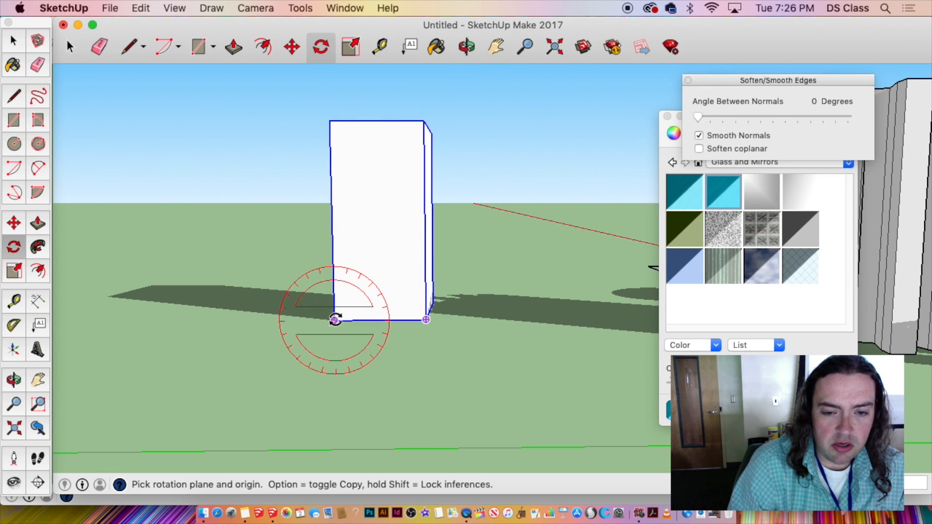
left_click(335, 319)
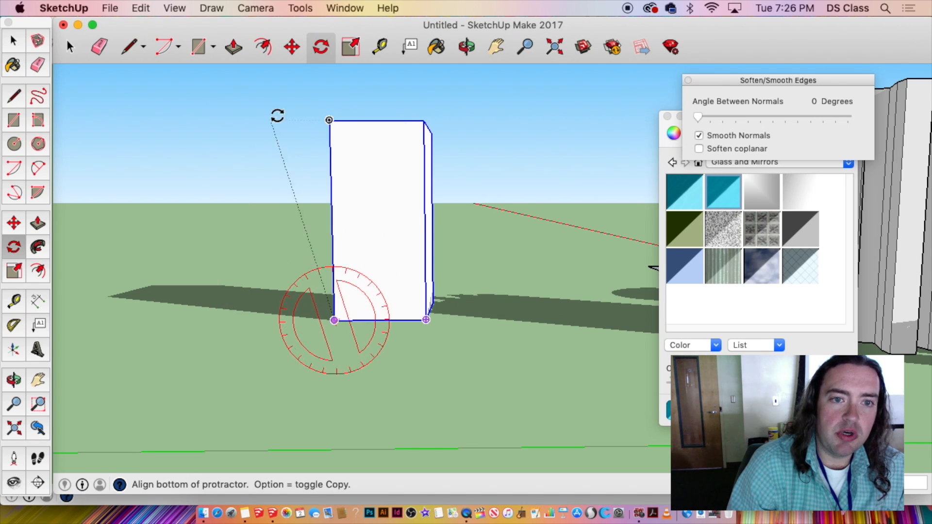
left_click(318, 118)
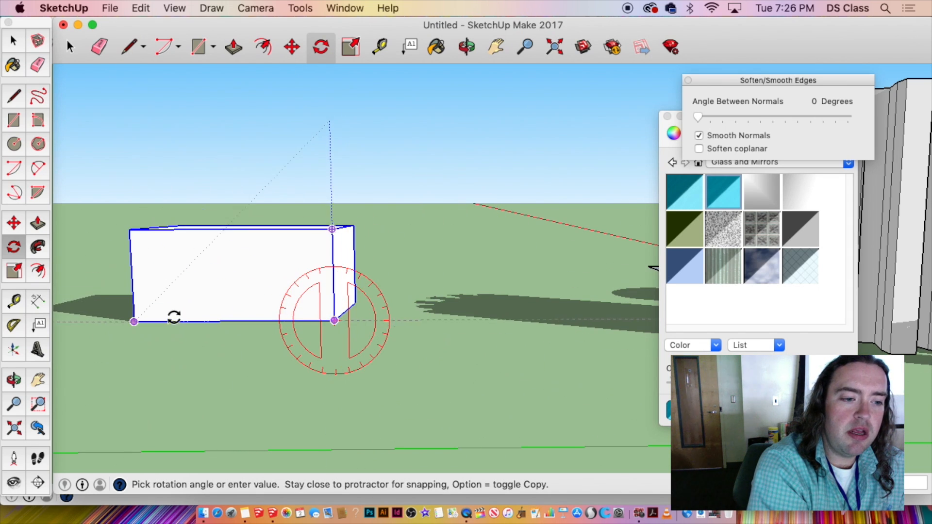
left_click(82, 318)
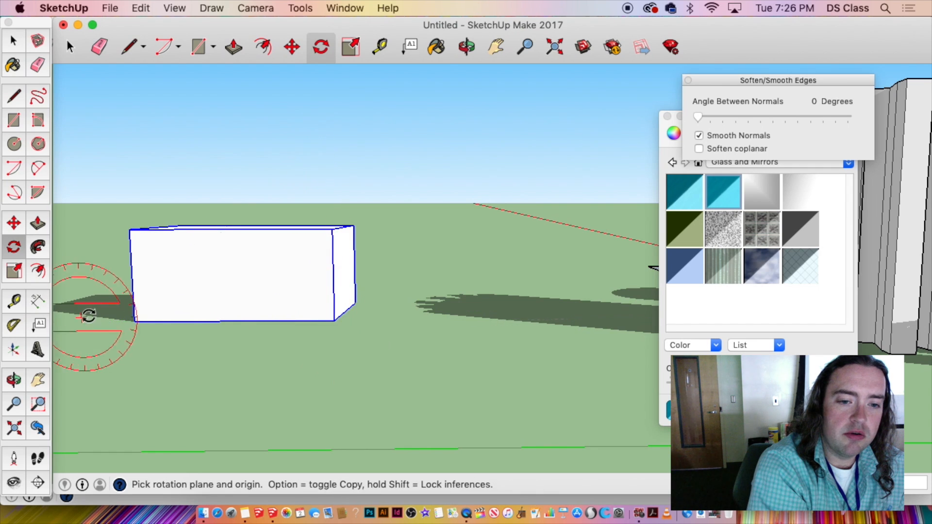
Rotate the lying box 90 degrees about the same bottom corner until it stands upright on the ground.
middle_click_drag(230, 280, 301, 307)
left_click(331, 321)
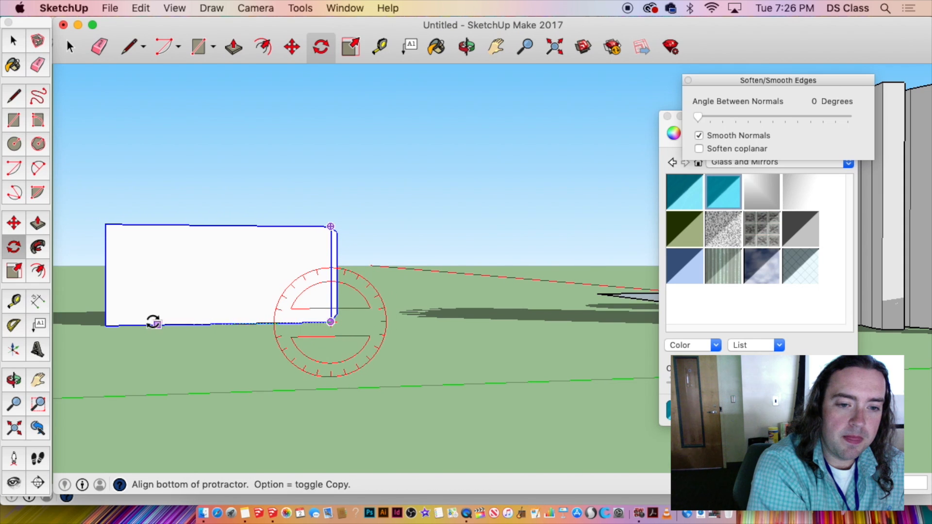
left_click(107, 325)
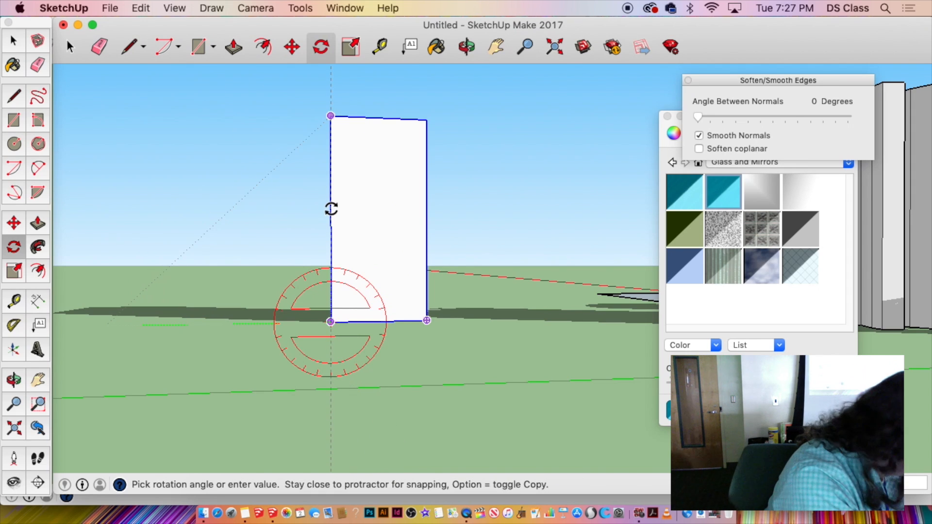
left_click(331, 209)
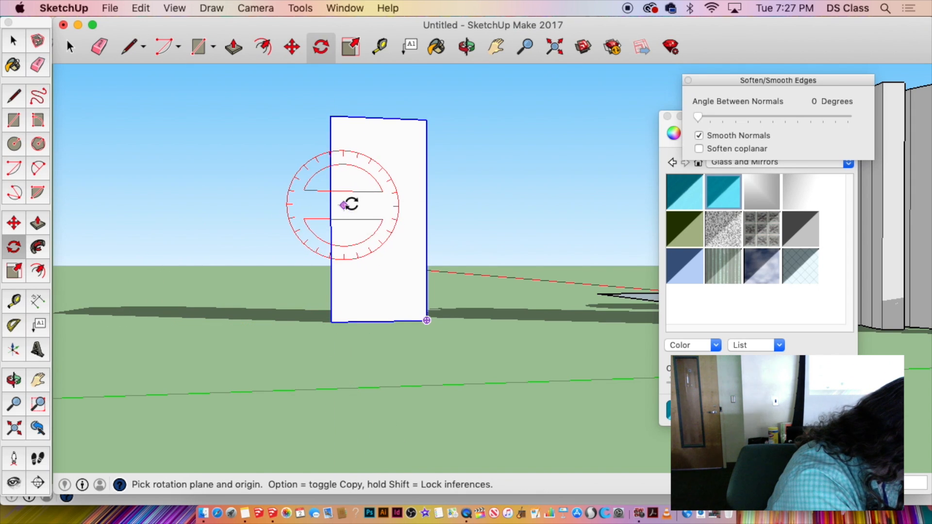
Rotate the standing box horizontally about the middle of its top face, using one top corner as the reference point.
middle_click_drag(364, 210, 494, 422)
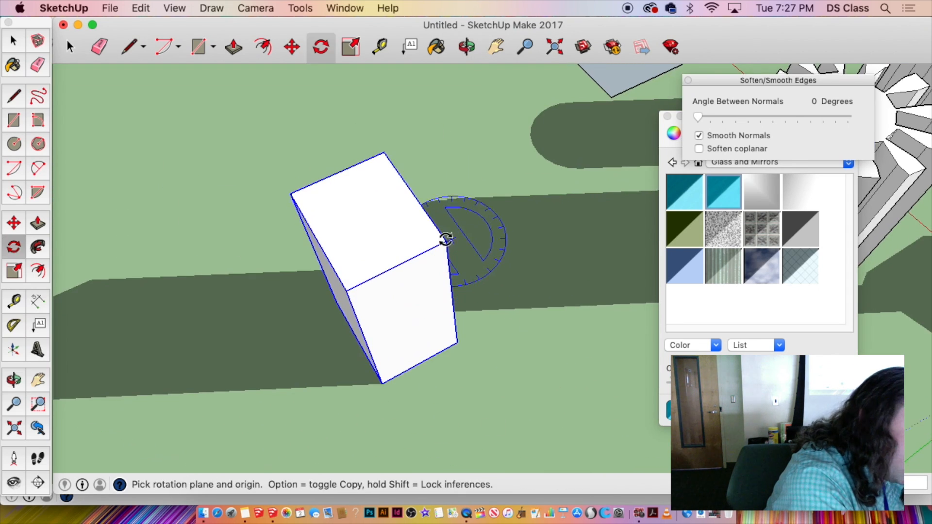
middle_click_drag(445, 240, 392, 316)
left_click(371, 266)
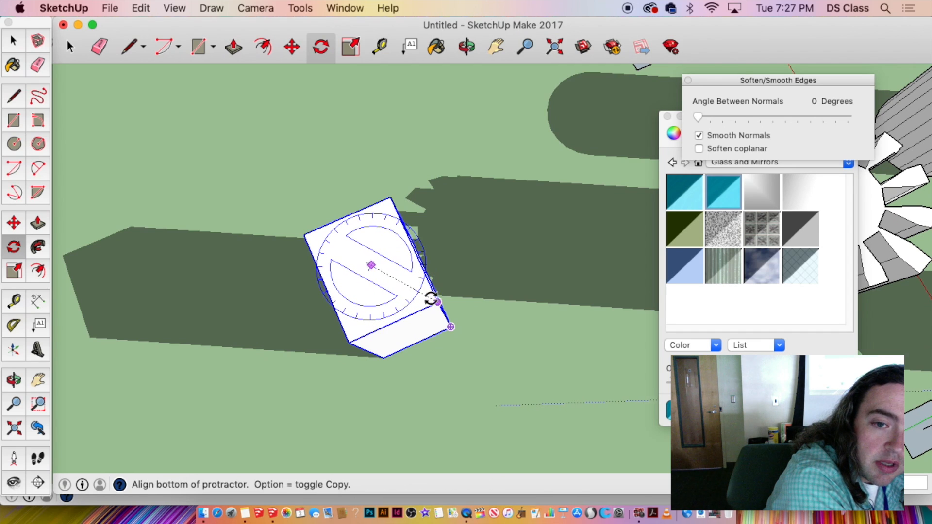
left_click(432, 302)
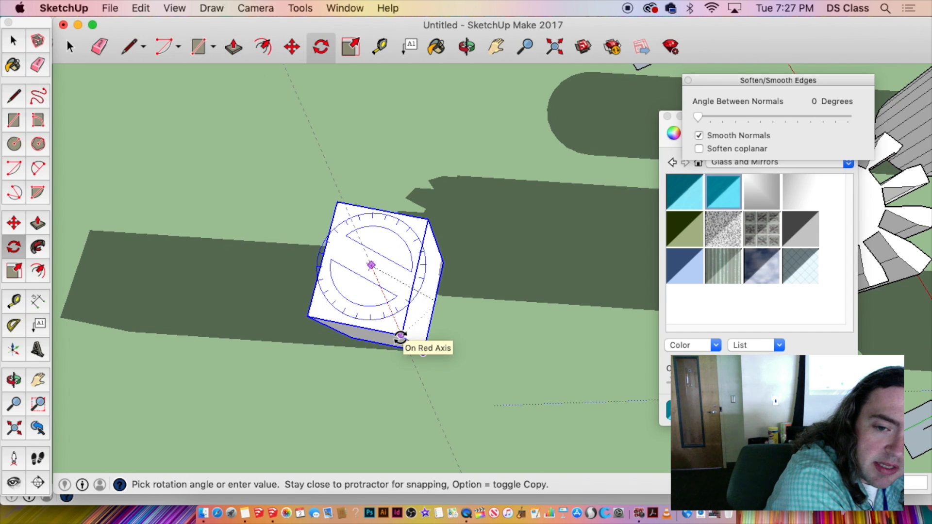
left_click(408, 398)
middle_click_drag(403, 391, 590, 30)
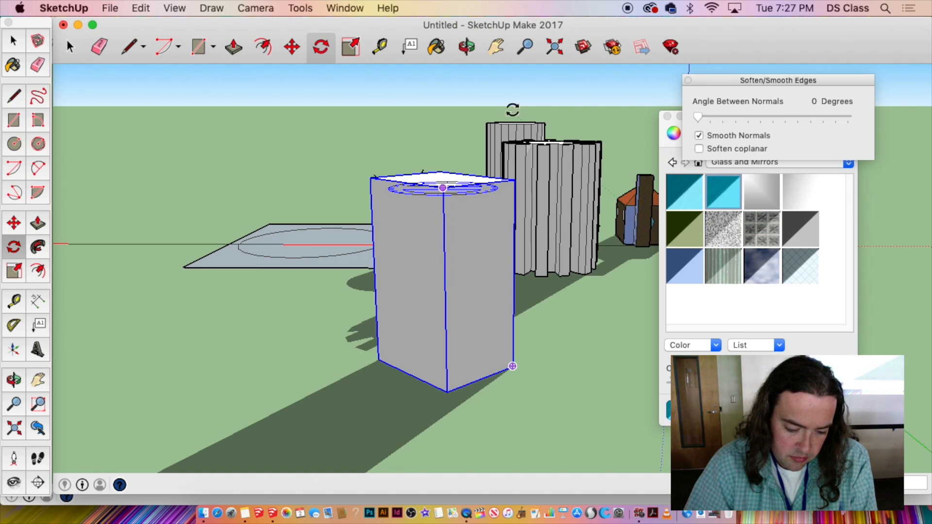
key("o")
left_click_drag(483, 220, 266, 282)
key("q")
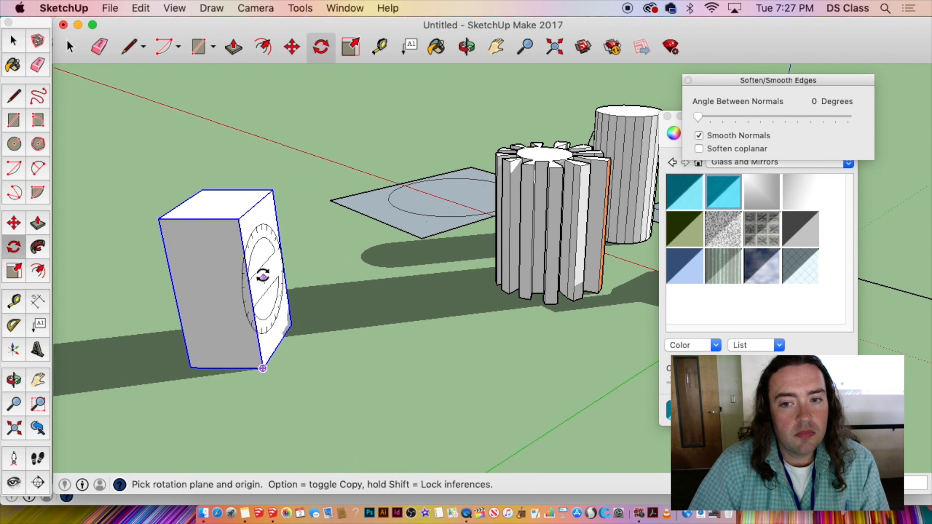
key("space")
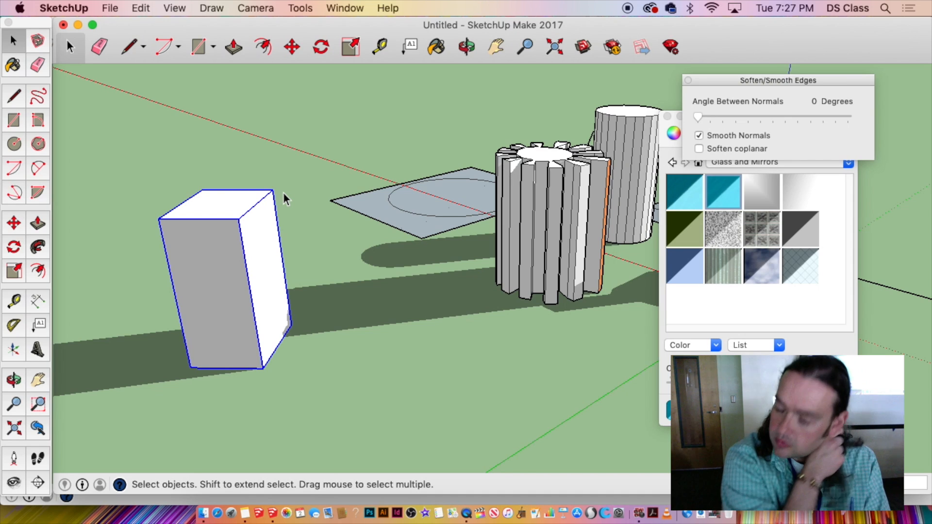
scroll(204, 266, "up", 2)
double_click(208, 270)
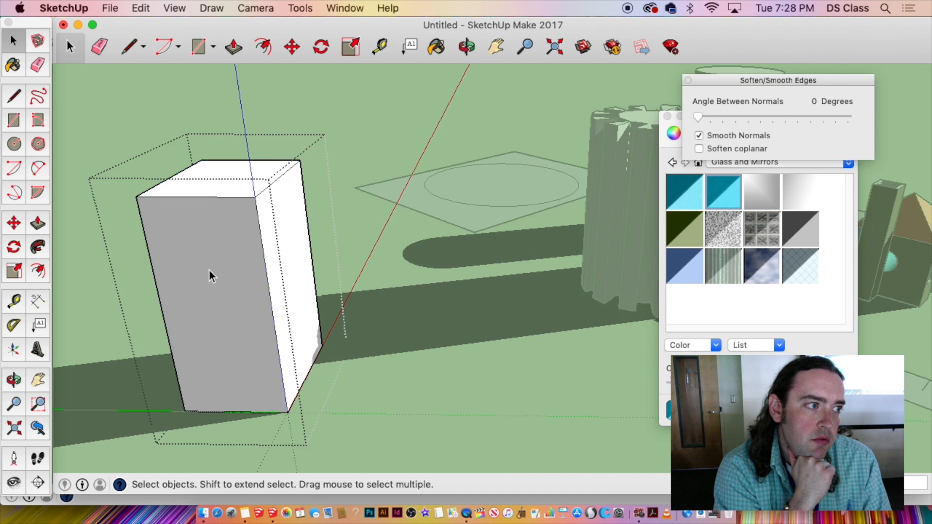
left_click(214, 270)
scroll(229, 281, "up", 1)
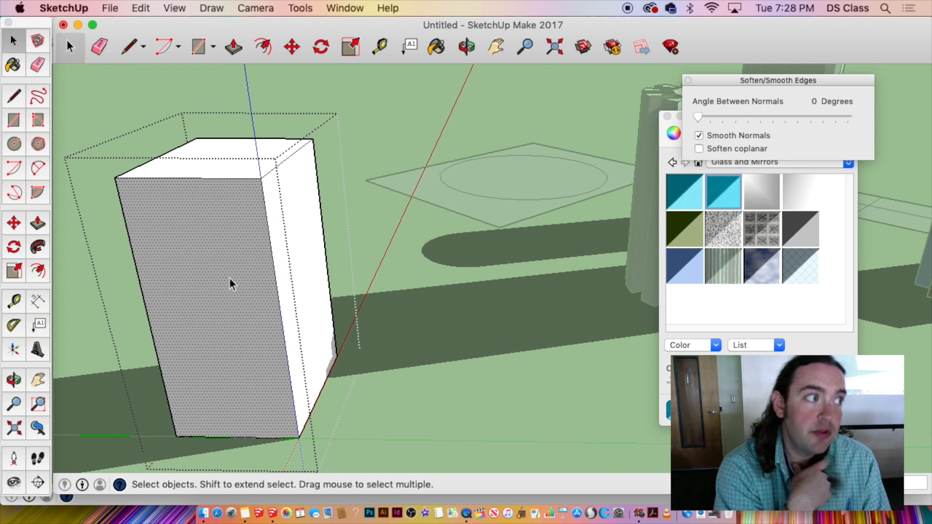
scroll(229, 281, "up", 1)
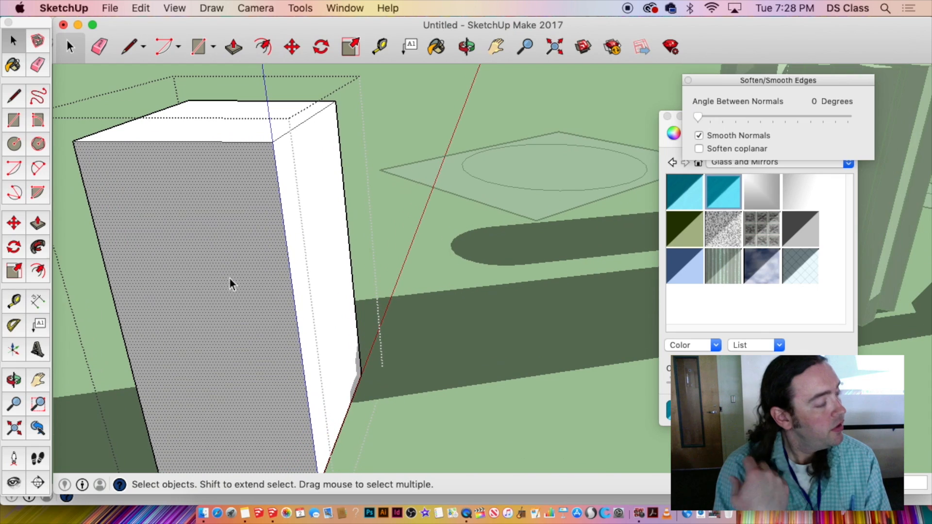
right_click(229, 241)
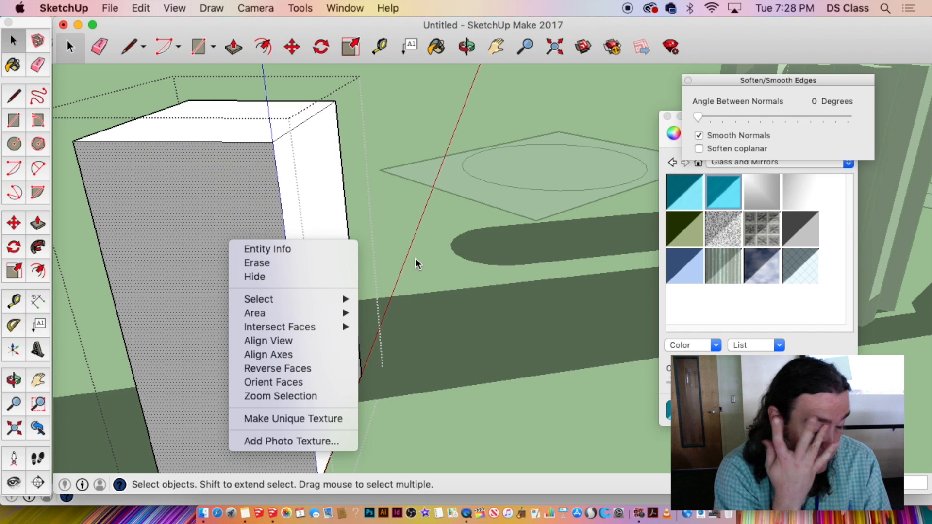
left_click(415, 238)
scroll(414, 236, "down", 10)
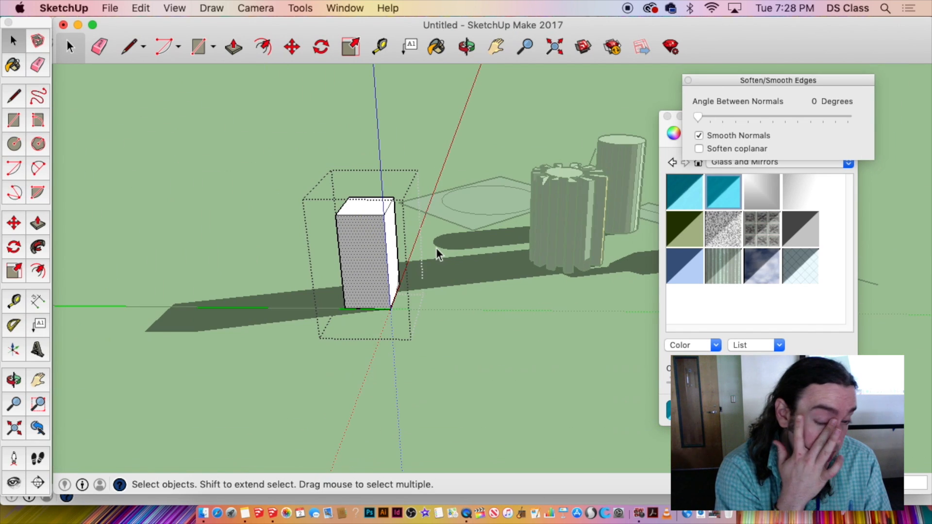
middle_click_drag(489, 269, 306, 275)
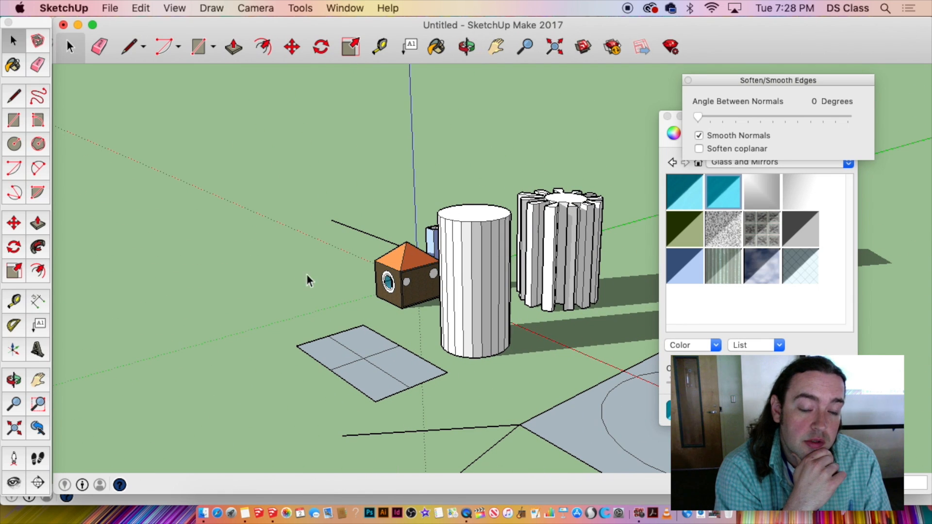
Switch the model's face style to Monochrome.
left_click(174, 8)
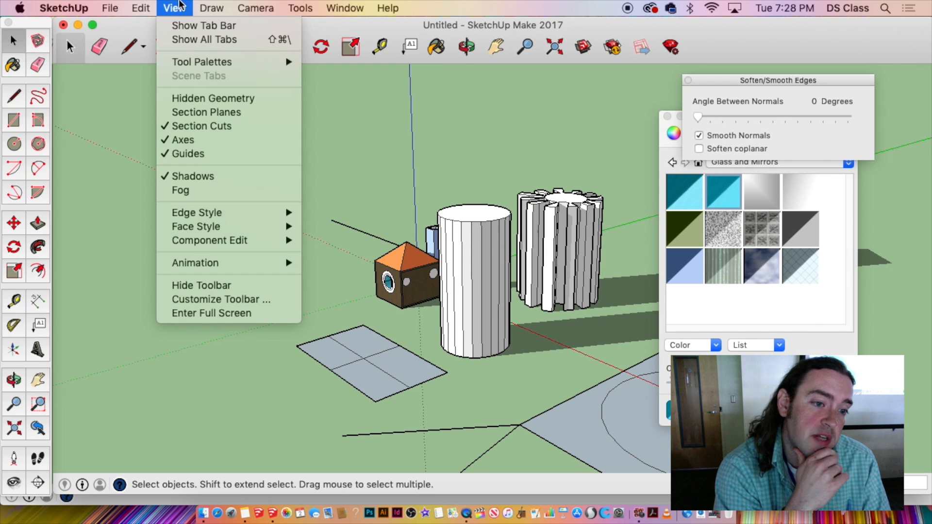
mouse_move(272, 227)
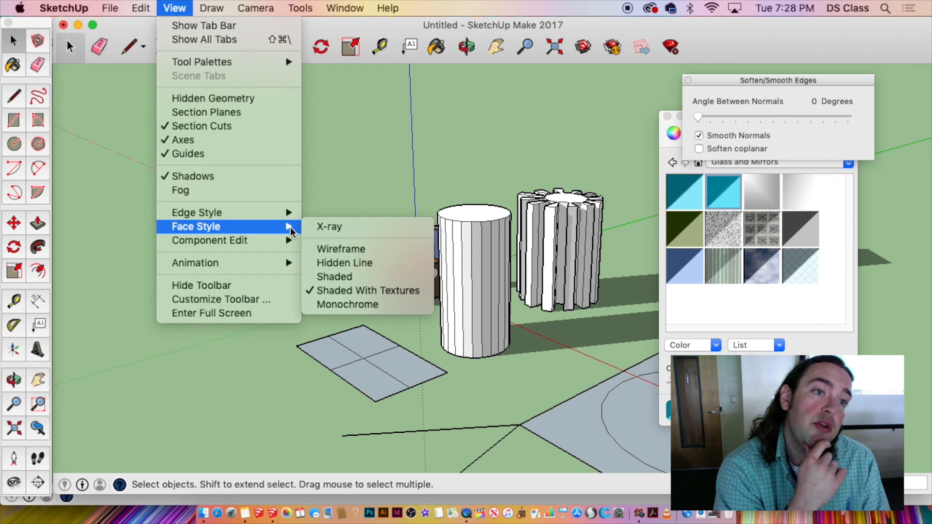
left_click(394, 306)
middle_click_drag(487, 388, 228, 238)
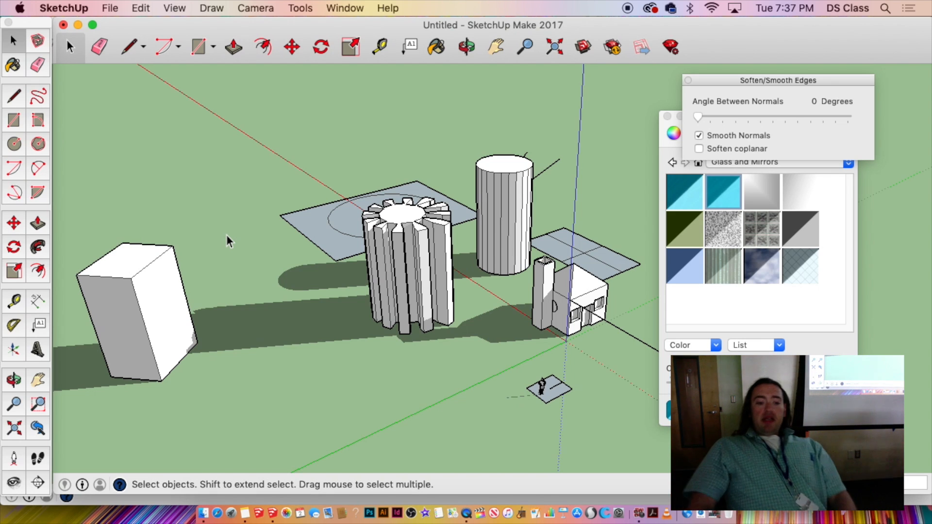
middle_click_drag(244, 226, 148, 335)
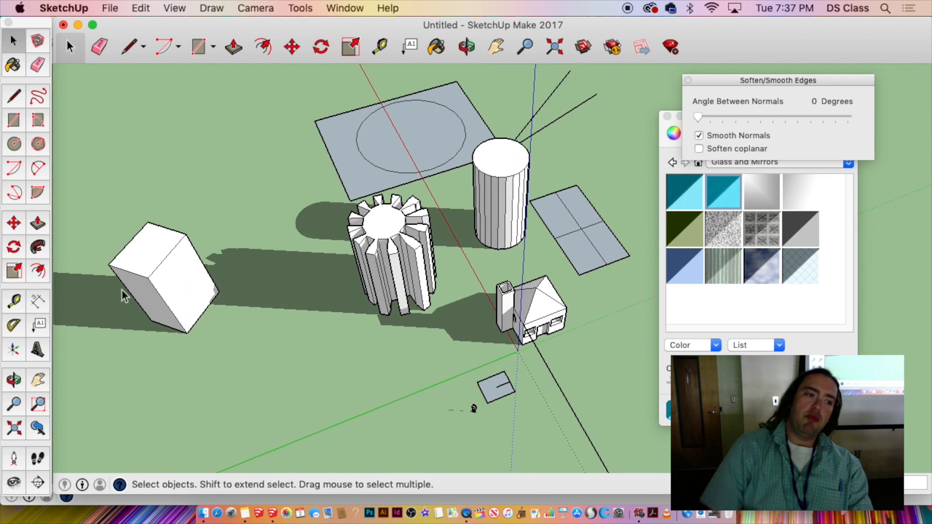
middle_click_drag(163, 273, 270, 266)
Select the tall box group and try scaling it with the Scale tool from a top corner and from its top face.
left_click(166, 412)
middle_click_drag(167, 411, 419, 210)
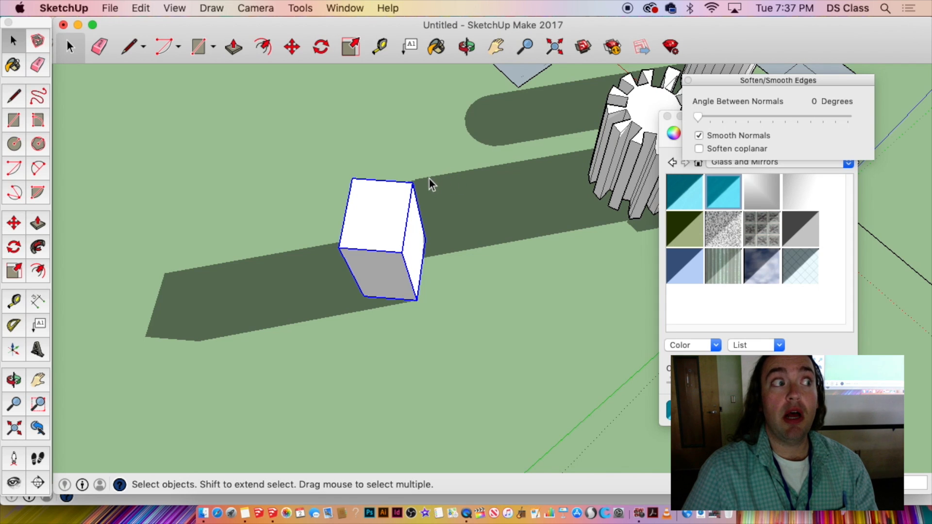
middle_click_drag(371, 200, 335, 181)
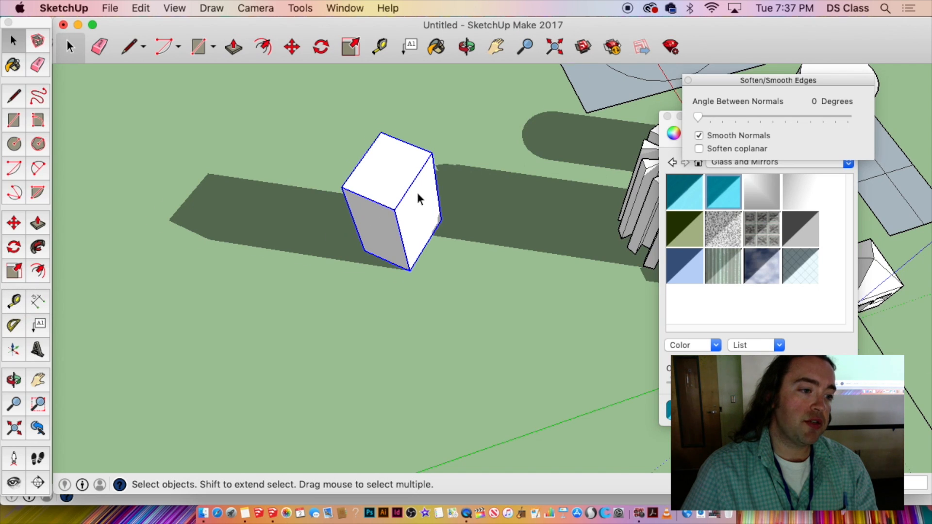
middle_click_drag(416, 190, 203, 200)
left_click(13, 270)
middle_click_drag(239, 225, 340, 121)
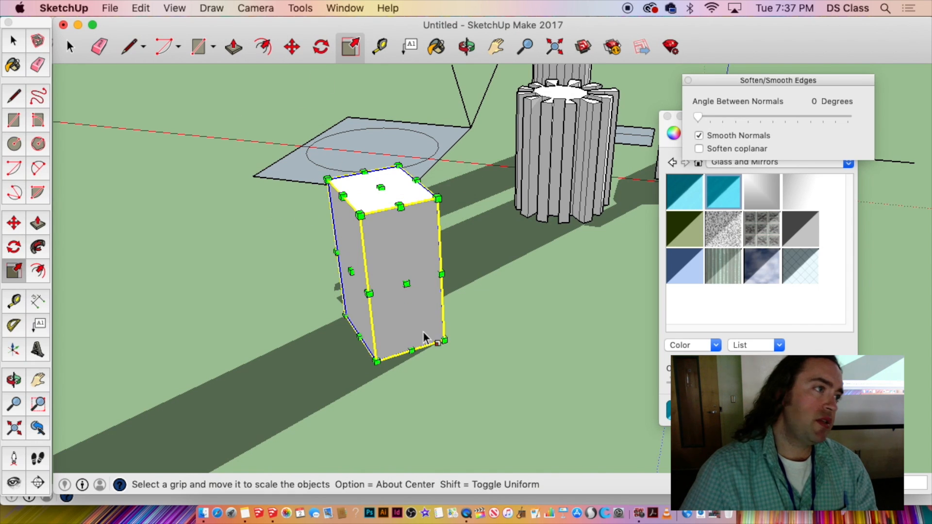
mouse_move(443, 195)
left_mouse_down()
mouse_move(374, 267)
mouse_move(453, 173)
mouse_move(321, 265)
mouse_move(491, 131)
mouse_move(375, 254)
mouse_move(483, 198)
mouse_move(437, 203)
mouse_move(454, 177)
mouse_move(438, 198)
left_mouse_up()
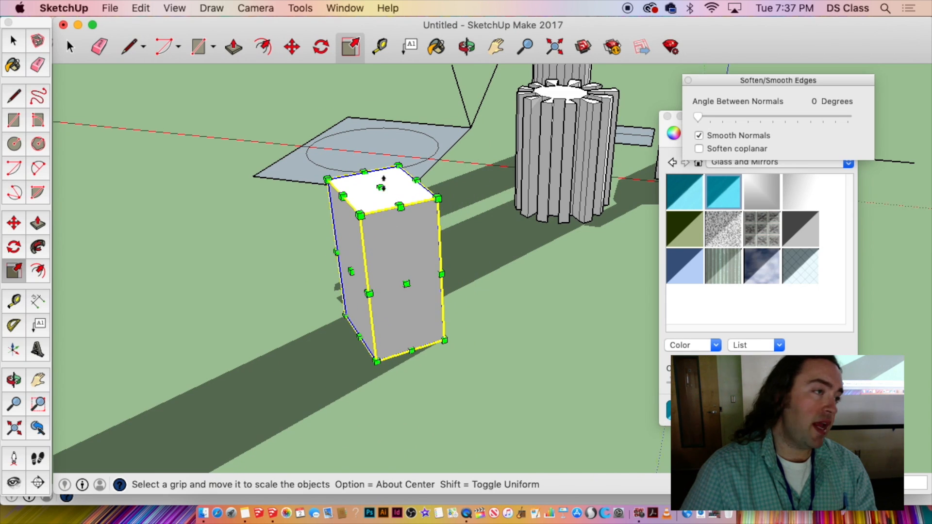
mouse_move(383, 188)
left_mouse_down()
mouse_move(390, 265)
mouse_move(382, 187)
mouse_move(403, 235)
mouse_move(400, 193)
left_mouse_up()
Scale the box group non-uniformly from its grips into a wider, shorter block.
left_click_drag(349, 264, 386, 250)
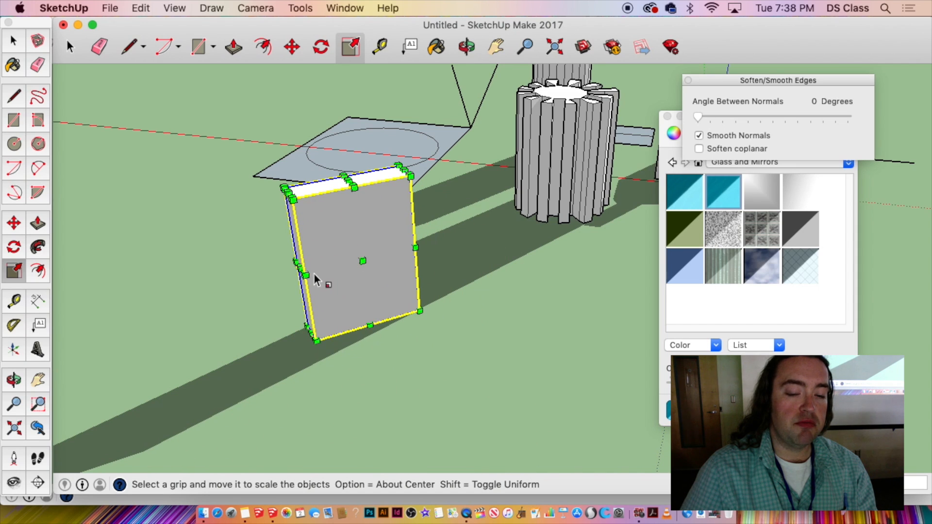
left_click_drag(322, 281, 318, 329)
middle_click_drag(318, 329, 360, 265)
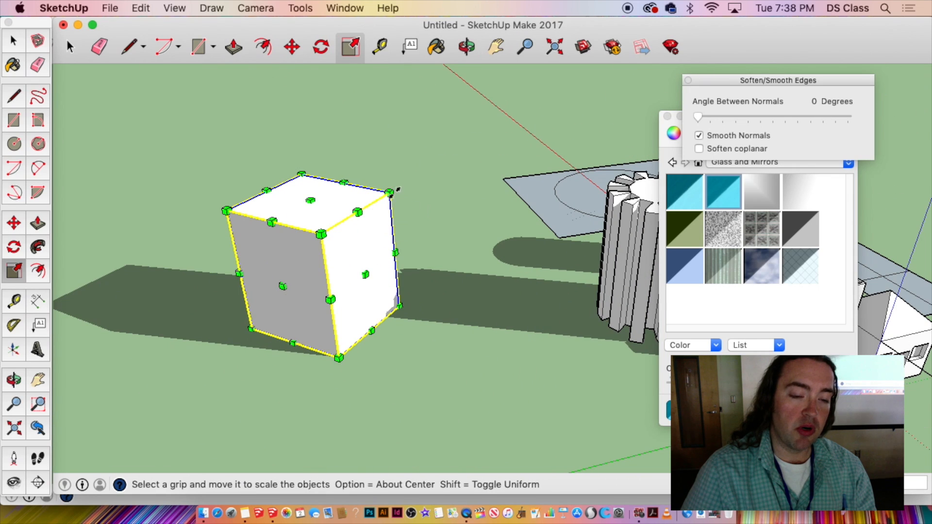
left_click_drag(390, 193, 412, 178)
key("space")
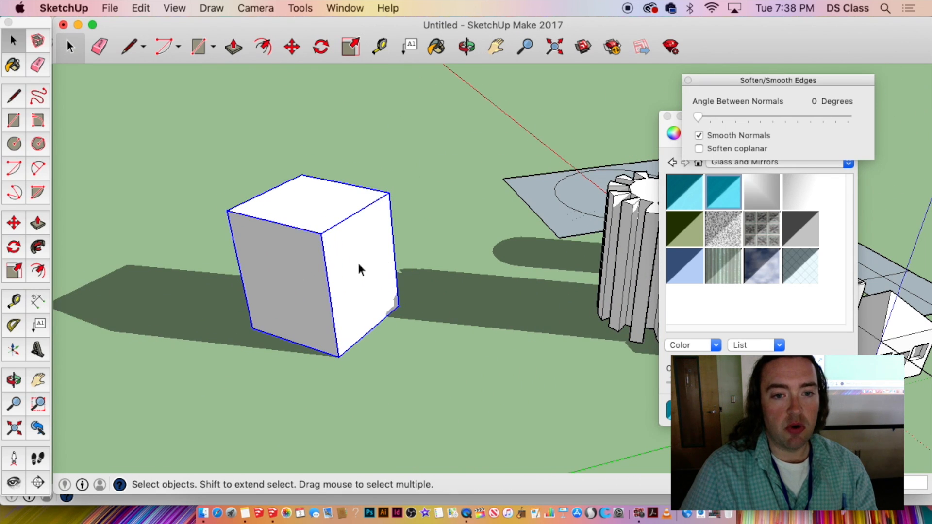
Open the box group for editing, select its sunlit side face and scale that face larger from its upper far corner.
double_click(354, 255)
left_click(361, 270)
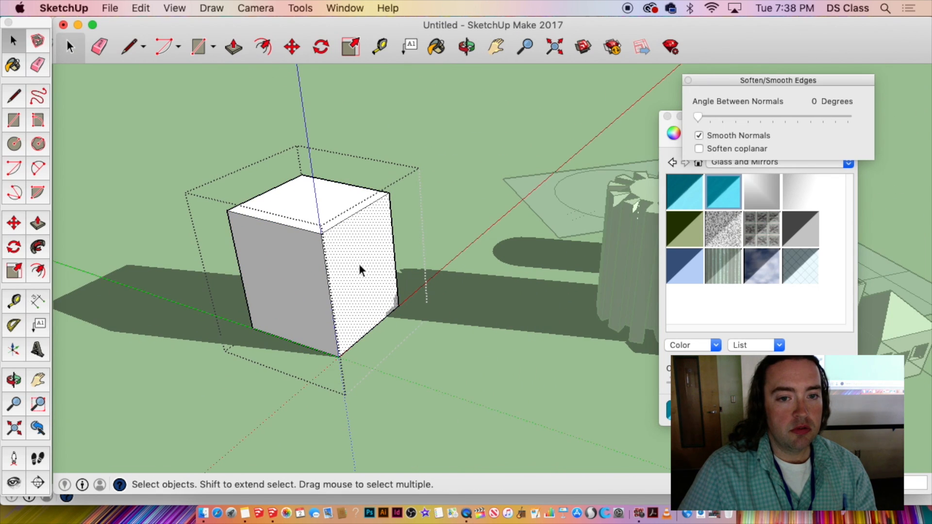
scroll(359, 261, "up", 2)
key("s")
middle_click_drag(394, 190, 422, 288)
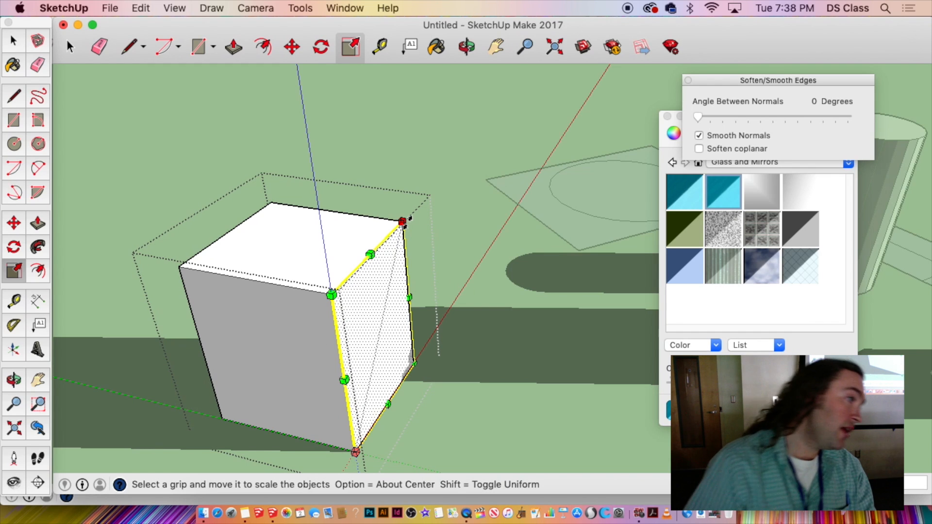
left_click_drag(405, 223, 488, 111)
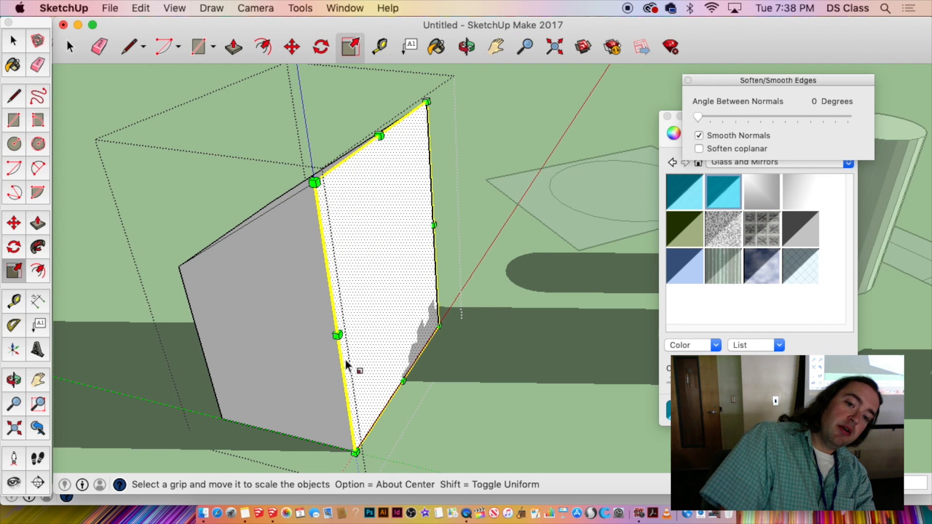
Stretch the selected face much wider from its two side-edge midpoint grips and leave the group.
left_click_drag(338, 335, 248, 397)
middle_click_drag(248, 397, 327, 319)
scroll(326, 318, "down", 5)
left_click_drag(493, 301, 651, 304)
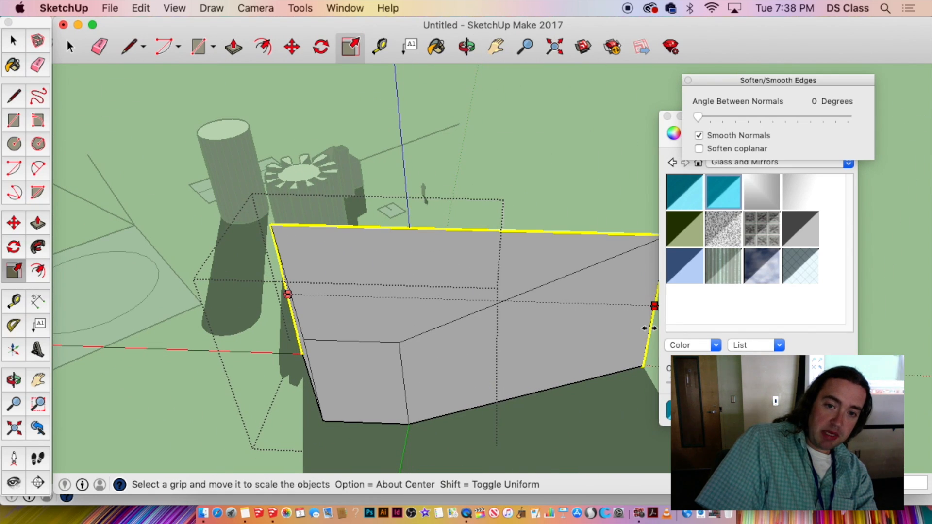
scroll(631, 333, "down", 4)
middle_click_drag(614, 333, 369, 238)
scroll(376, 236, "down", 2)
key("space")
left_click(480, 116)
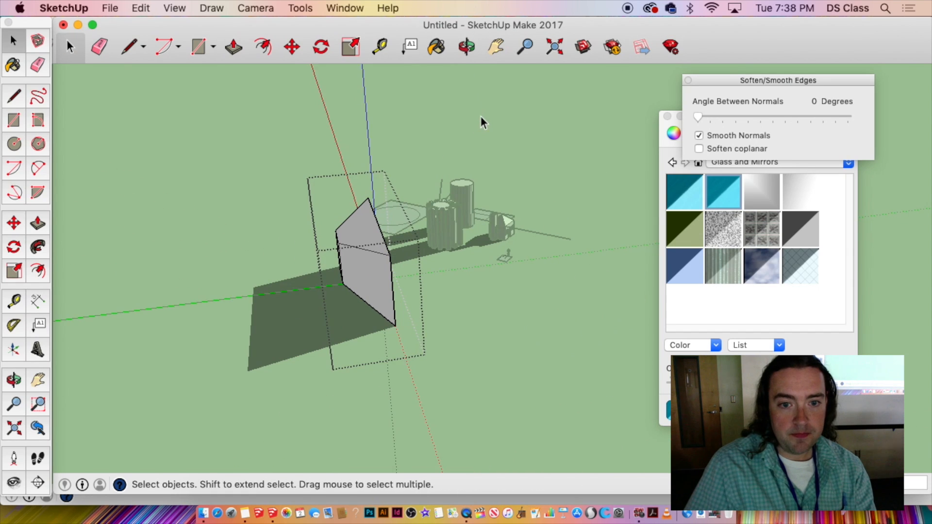
left_click(481, 116)
Open the Instructor window, move it aside and resize it wider and shorter.
left_click(343, 7)
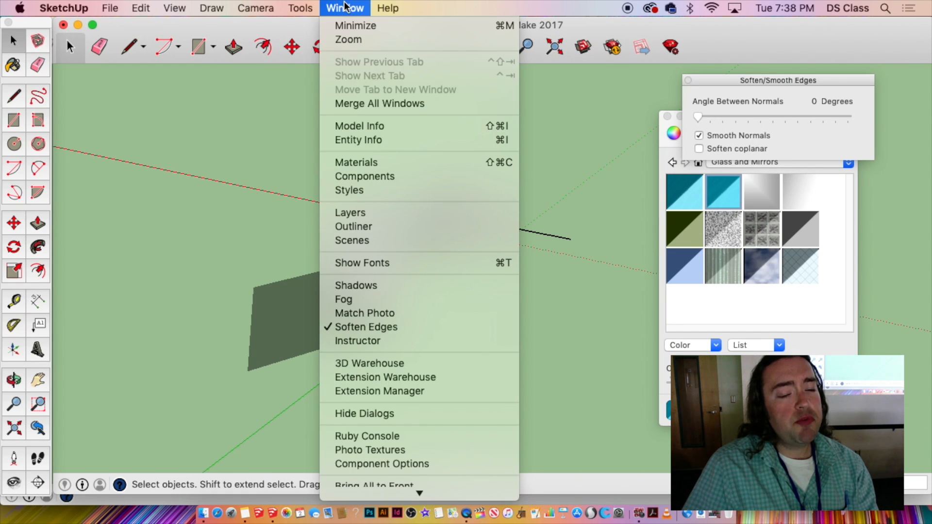
left_click(345, 343)
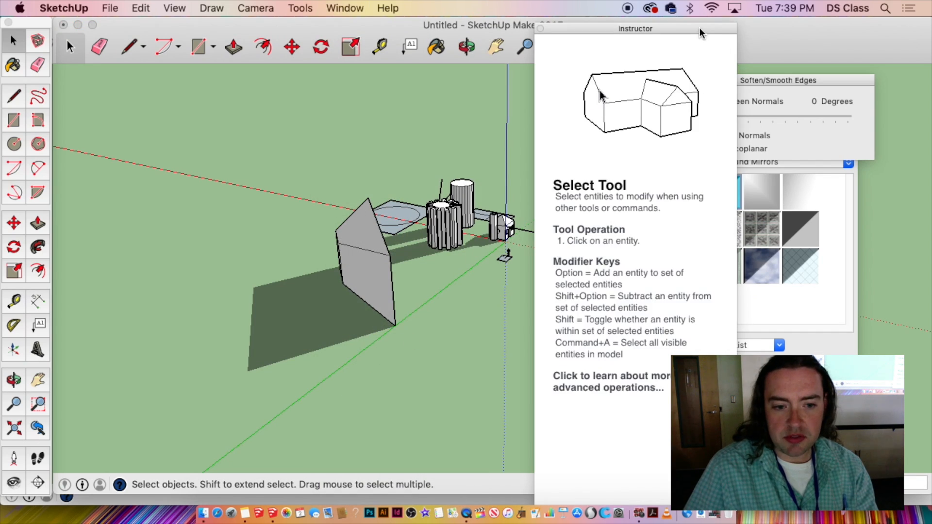
left_click_drag(700, 28, 748, 22)
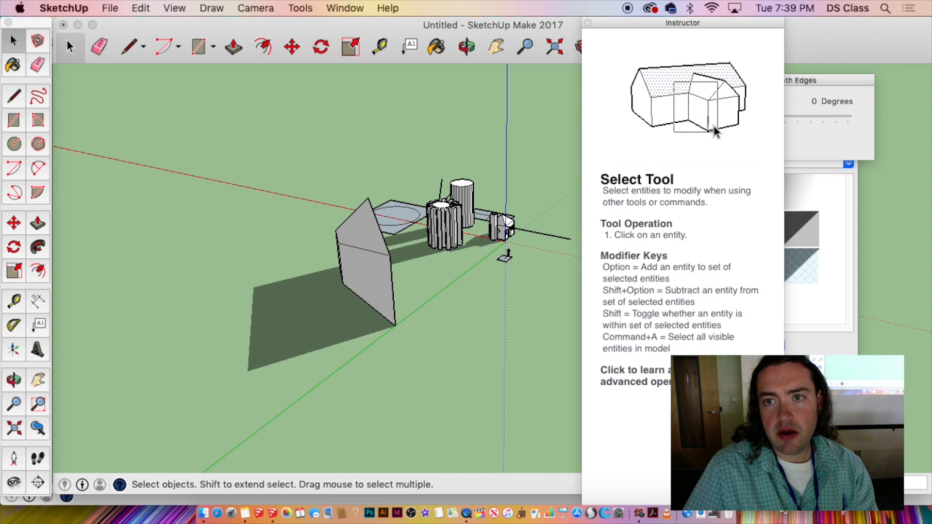
left_click_drag(784, 505, 906, 347)
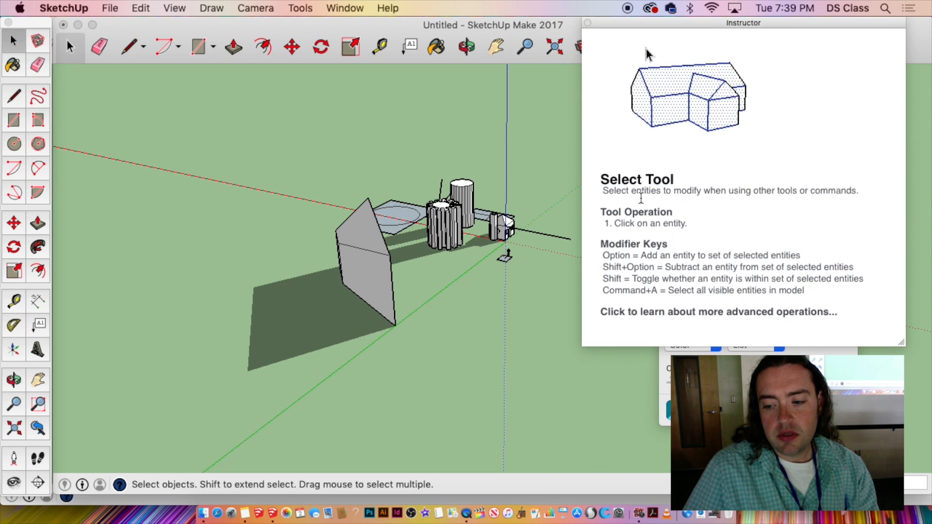
Examine the Instructor's guidance for the 3-Point Arc, Arc, Move, Line and Select tools, enlarging its window to read more.
left_click(14, 192)
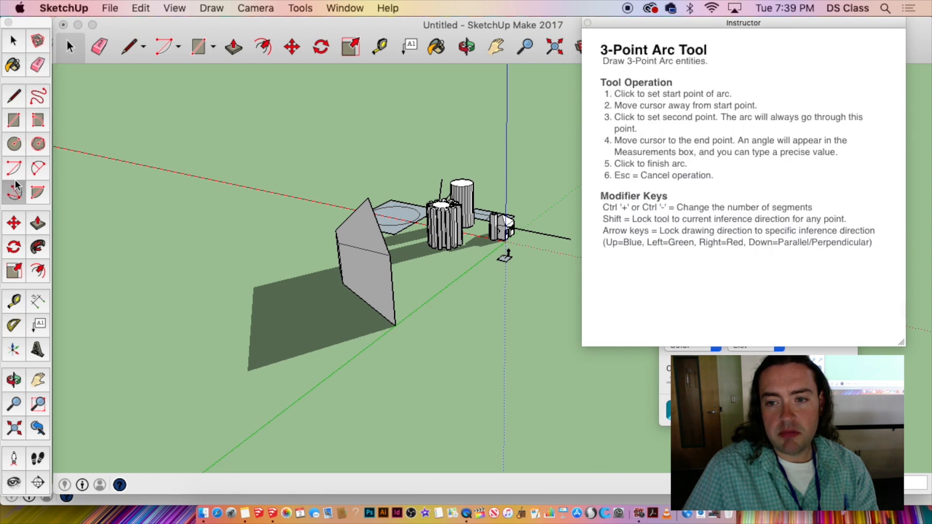
left_click(13, 168)
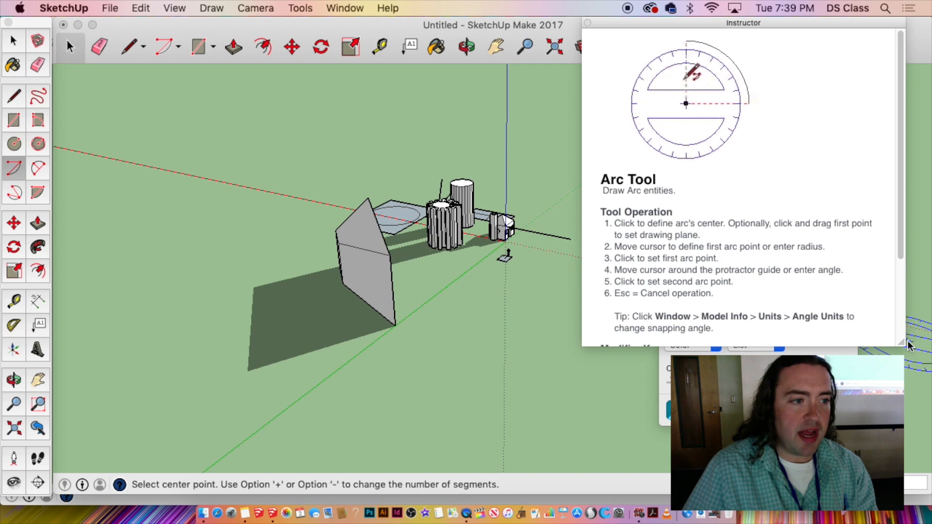
left_click_drag(902, 344, 913, 476)
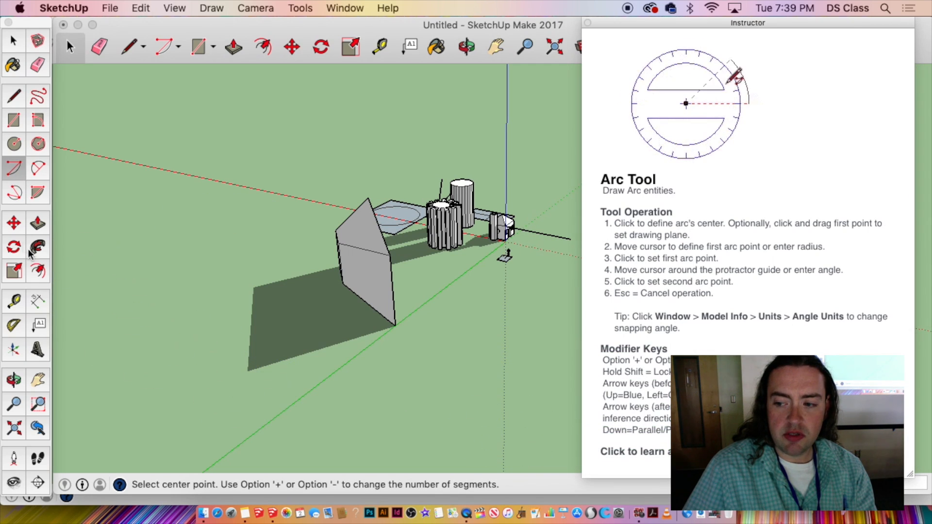
left_click(14, 223)
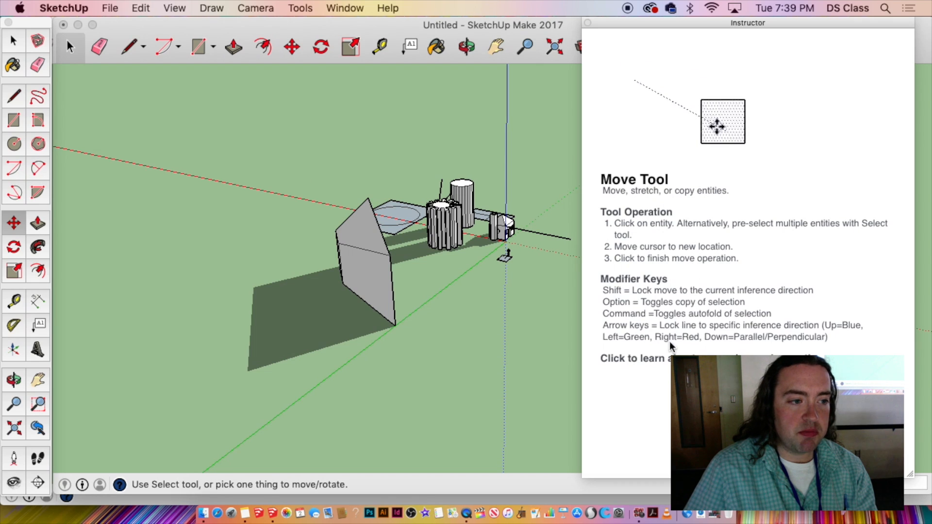
left_click(14, 97)
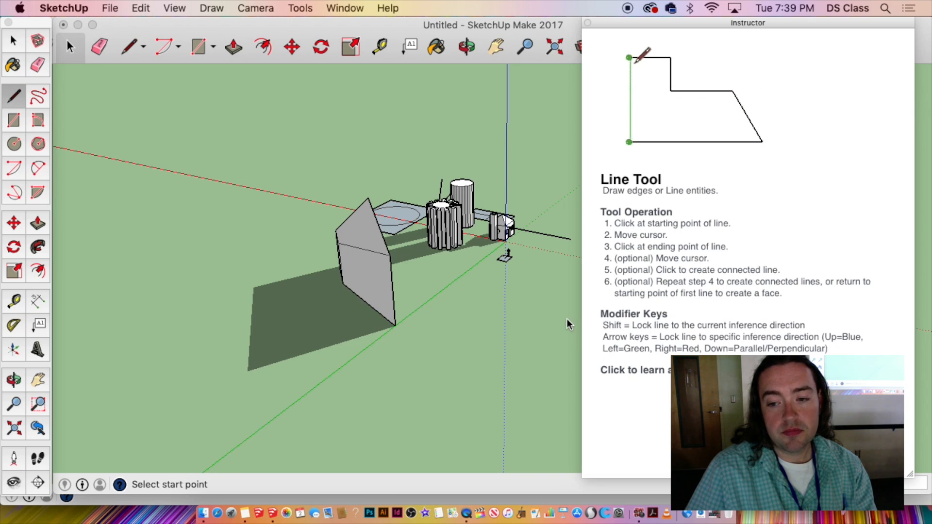
key("space")
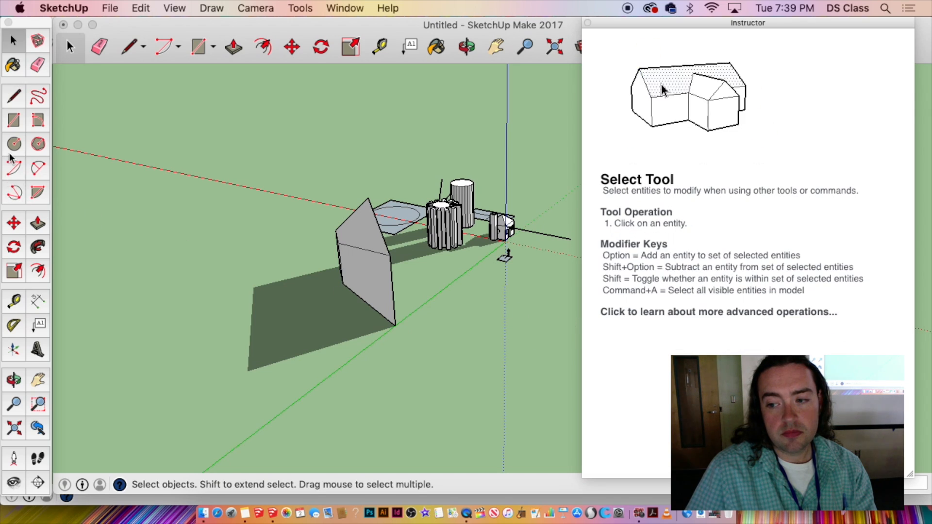
left_click(14, 100)
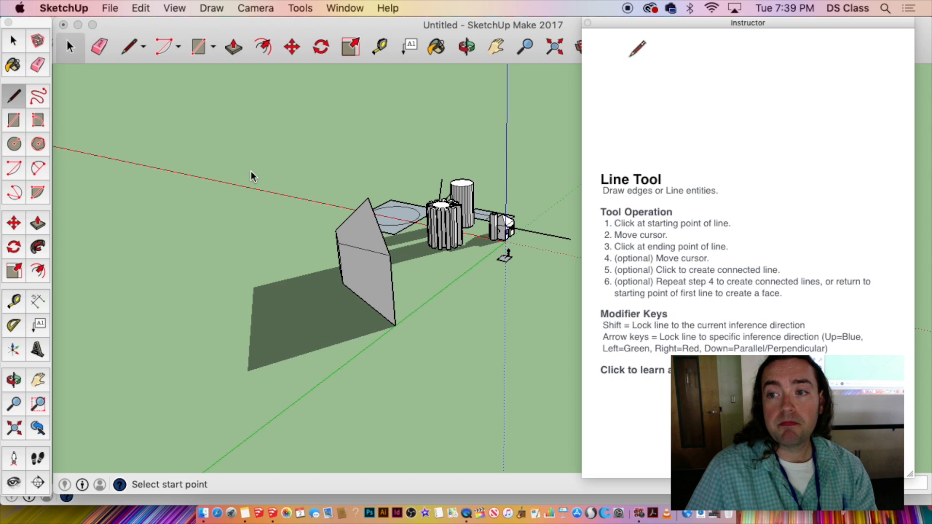
key("space")
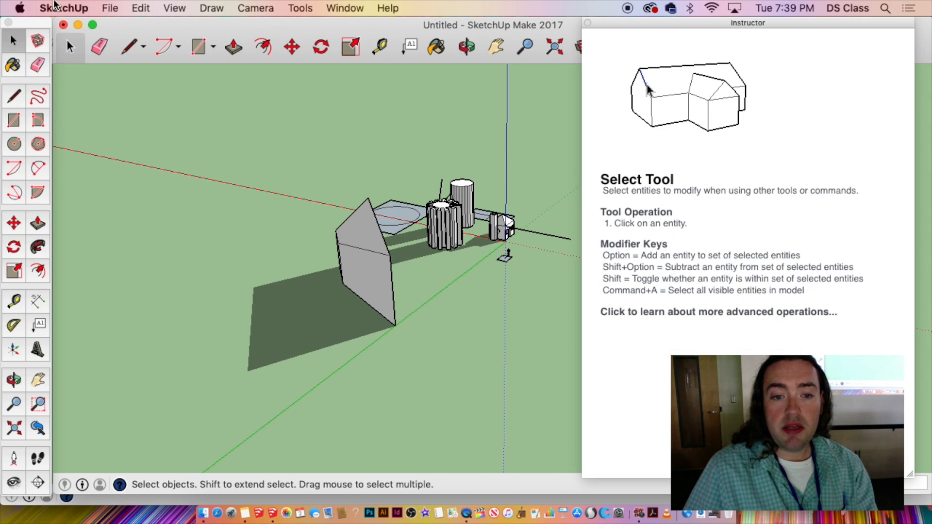
Show the Save As Template settings, dismiss them without saving and close the Instructor window.
left_click(118, 9)
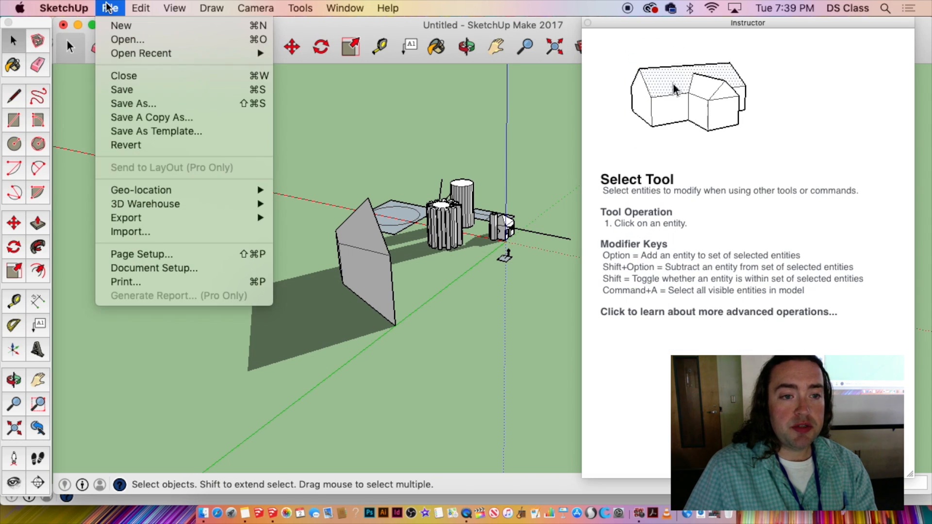
left_click(140, 131)
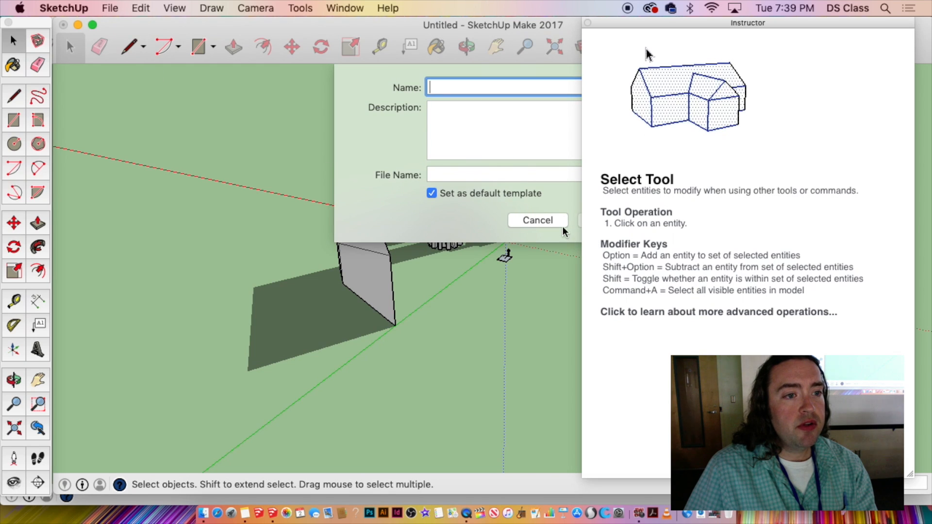
left_click(563, 224)
left_click(587, 23)
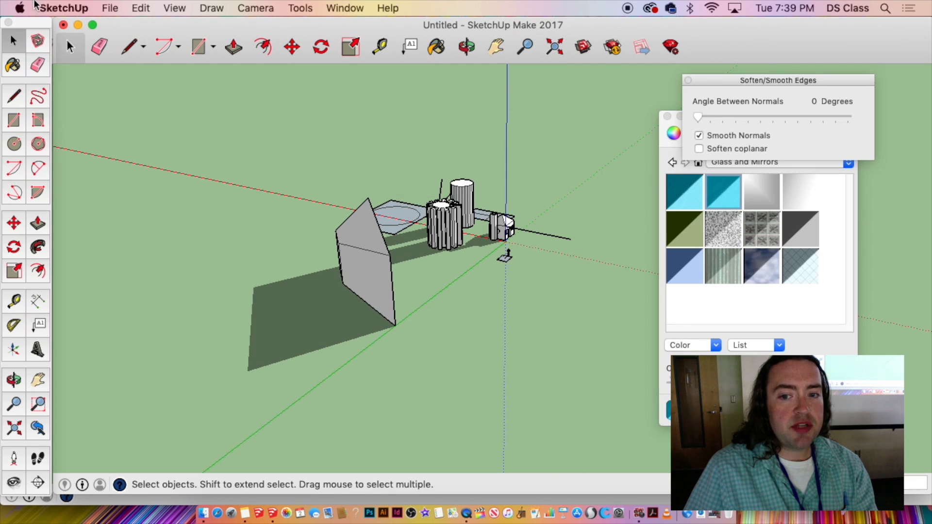
Open the expanded Save As dialog for the model and move the Soften/Smooth Edges and Colors windows clear of it.
left_click(110, 8)
left_click(129, 103)
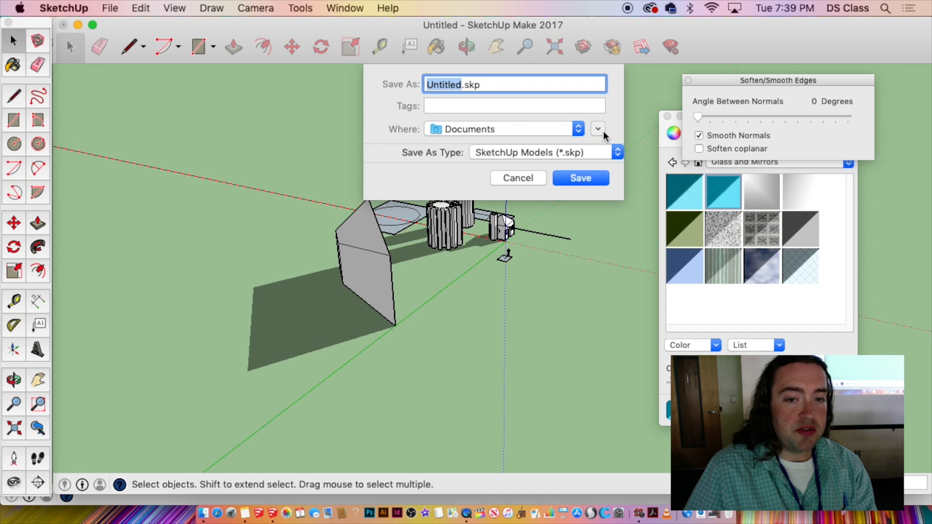
left_click(598, 129)
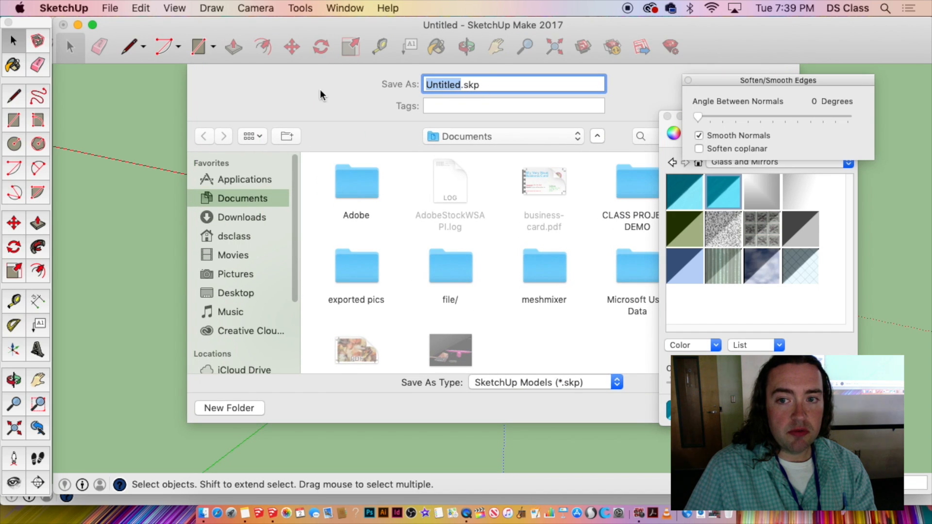
left_click_drag(739, 81, 860, 107)
left_click(779, 117)
left_click_drag(779, 120, 931, 137)
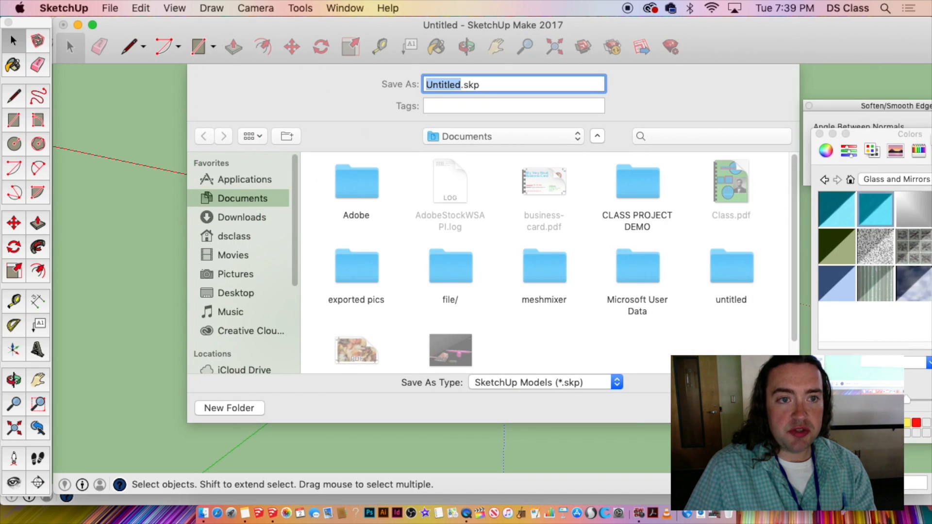
Review the SketchUp file versions available for saving and cancel the Save As dialog.
left_click(609, 384)
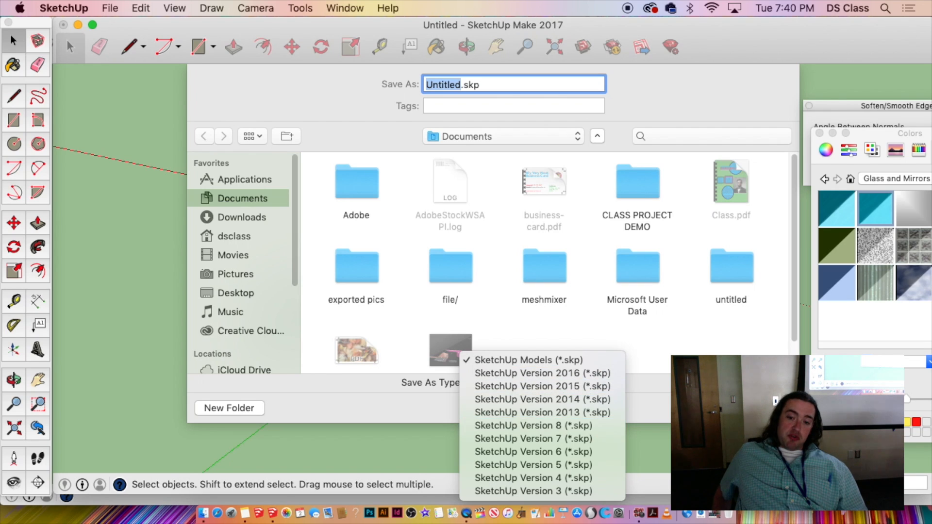
key("Escape")
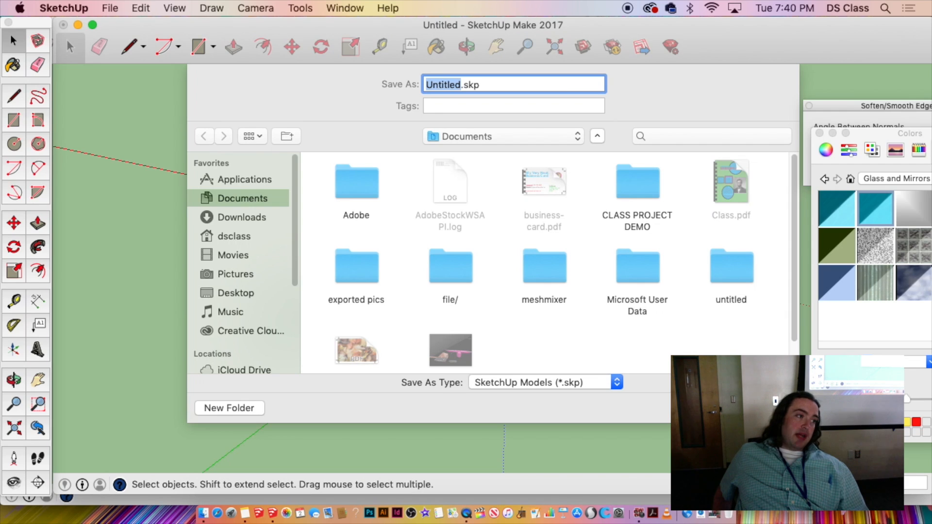
left_click(617, 383)
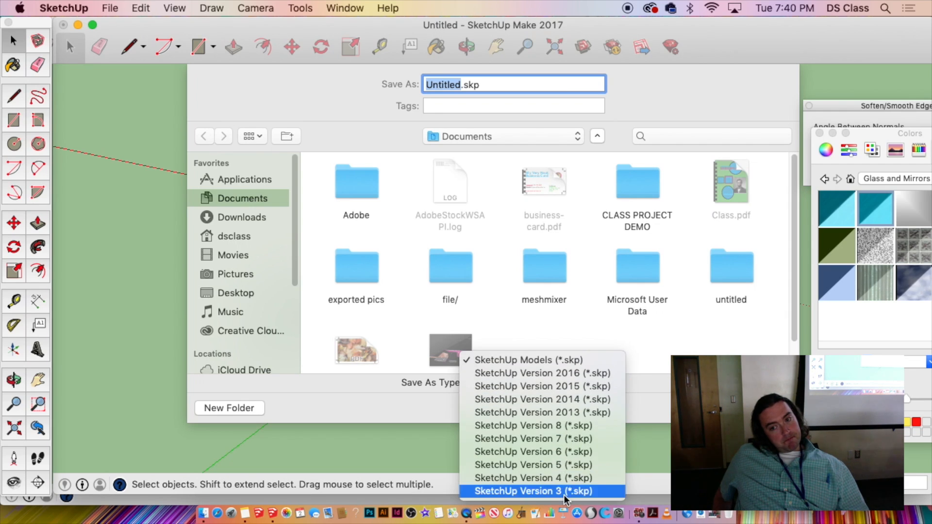
left_click(695, 410)
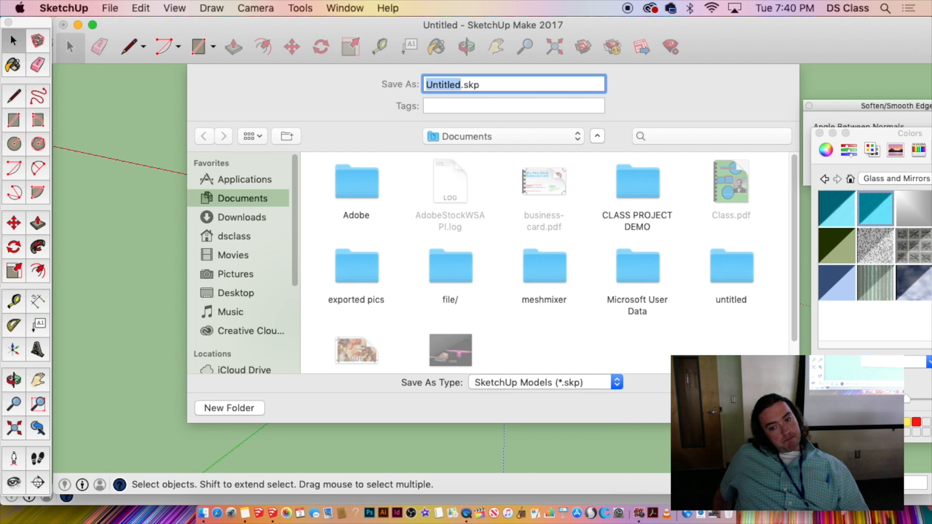
left_click(707, 408)
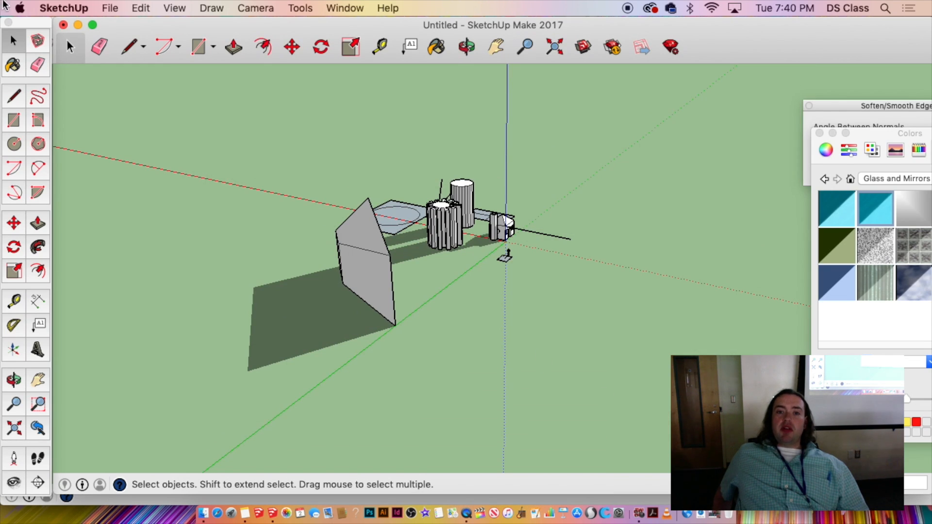
Start a 3D model export and examine the available file formats.
left_click(110, 8)
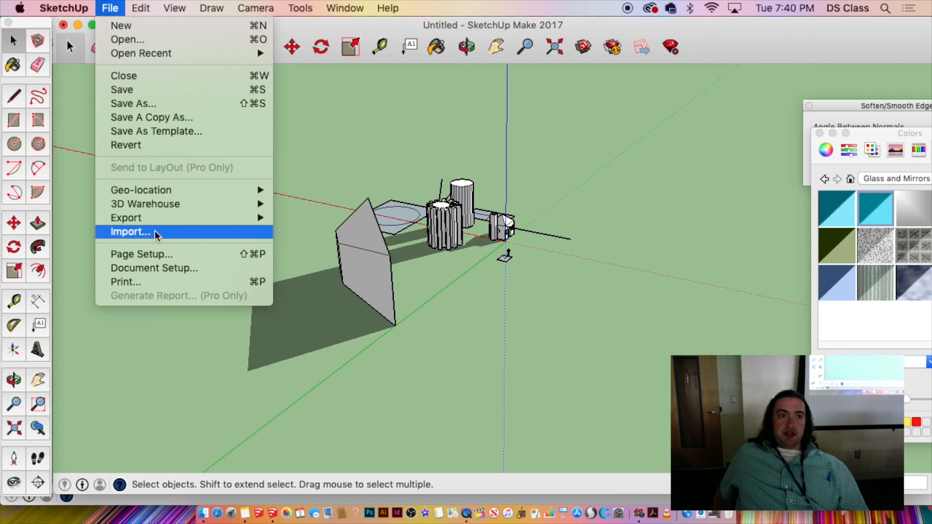
mouse_move(155, 218)
left_click(318, 218)
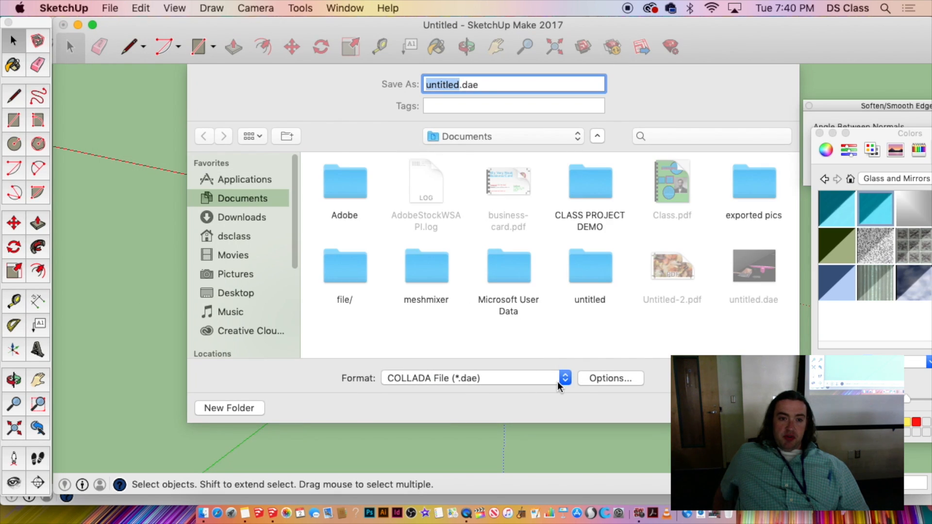
left_click(558, 379)
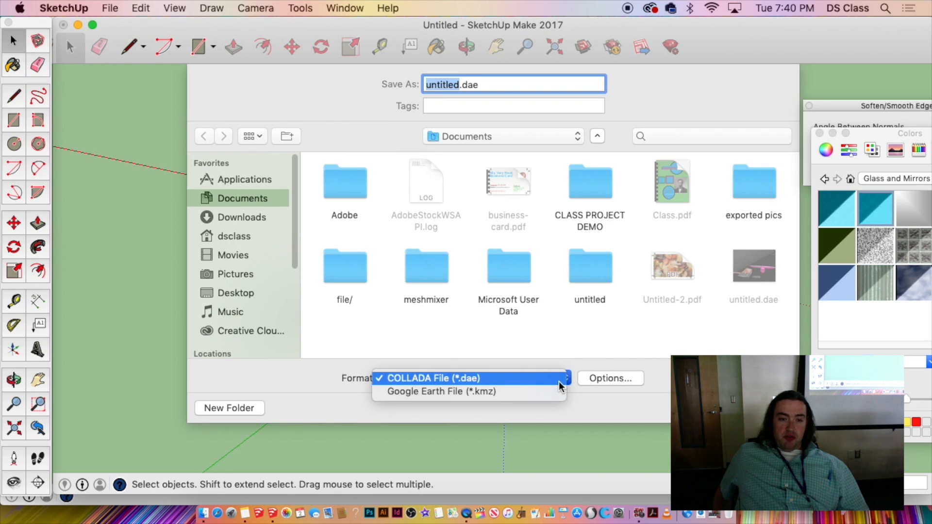
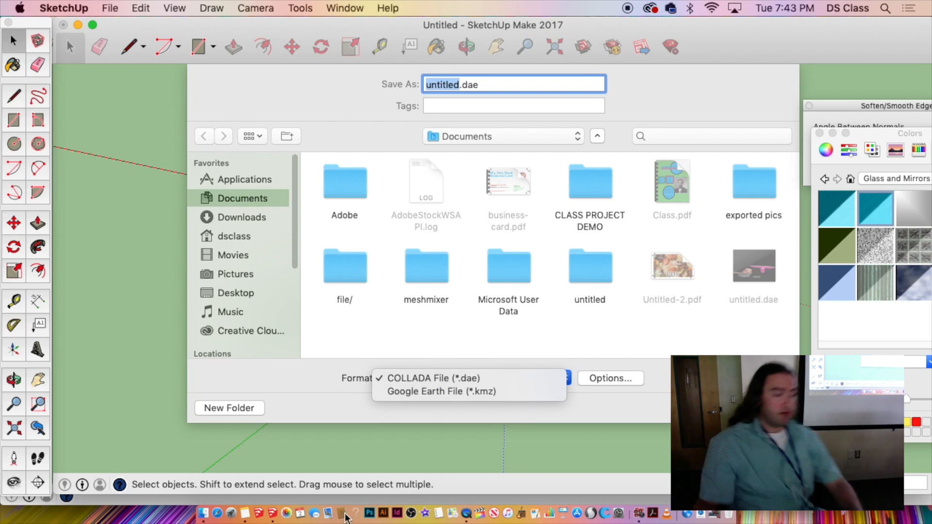
Switch to Safari and search the web for "zbrush".
left_click(217, 514)
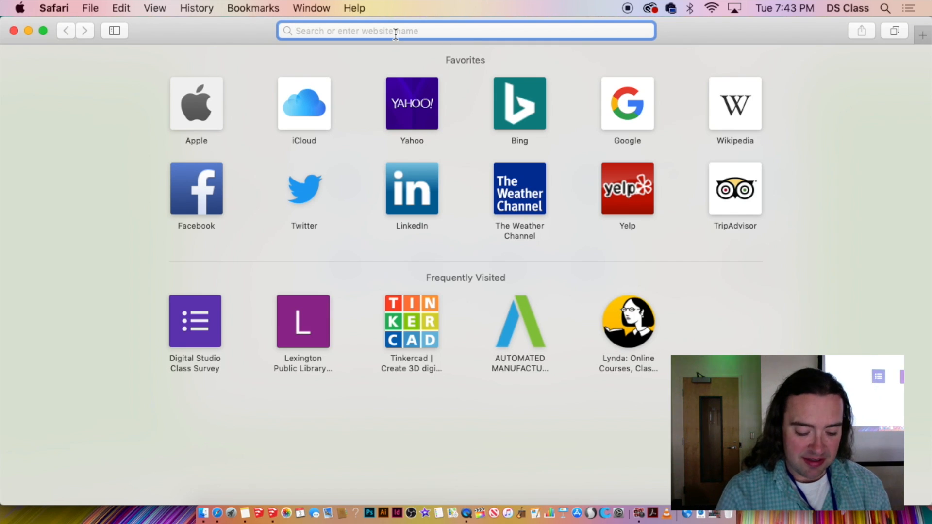
type("zbrush")
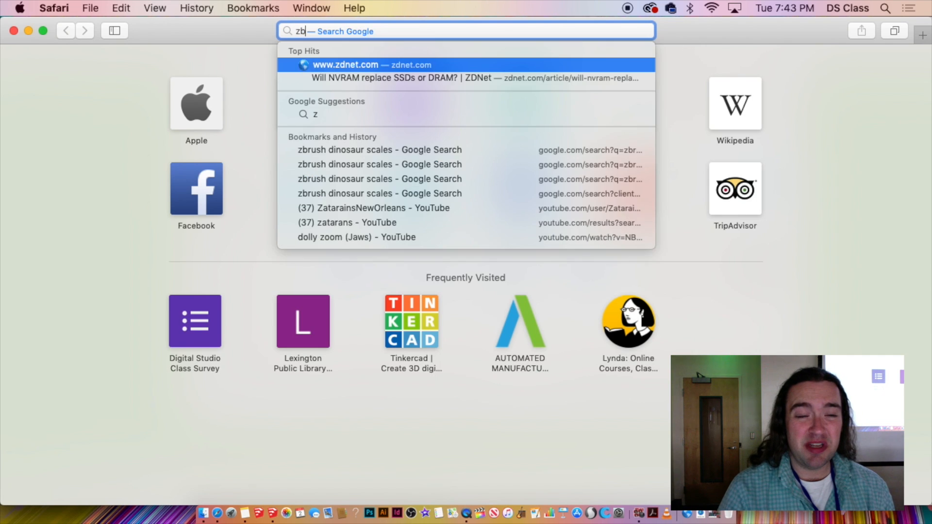
key("Return")
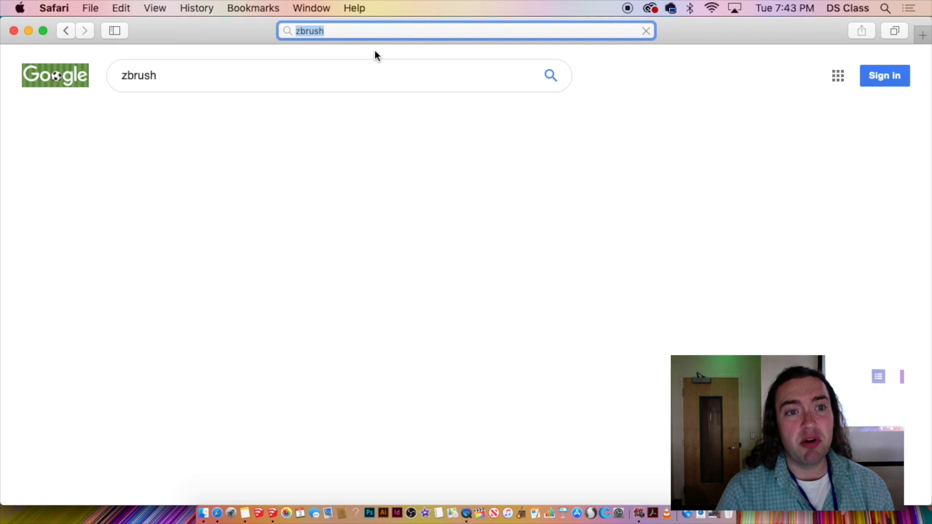
Show the image results for "zbrush" and browse the sculpting examples, previewing the Z Brush Basics - Lesson 1 of 10 picture.
left_click(336, 118)
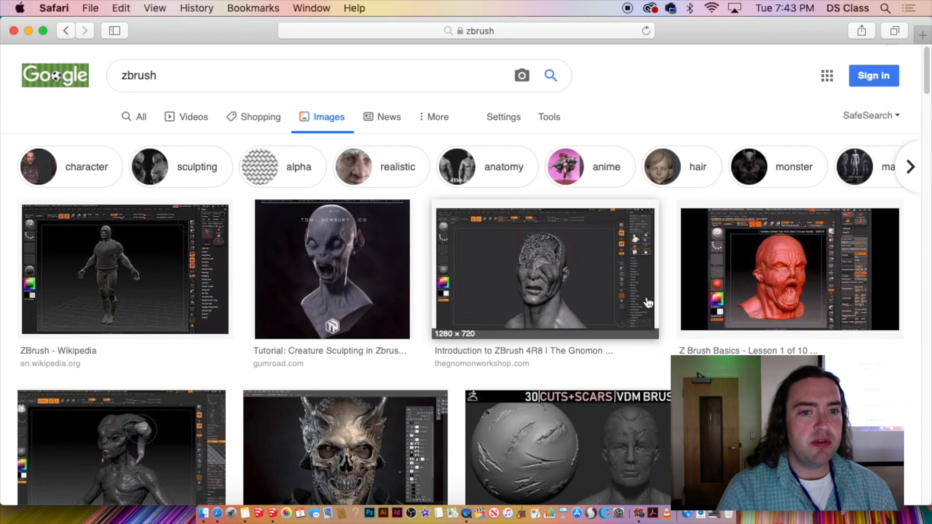
left_click(826, 288)
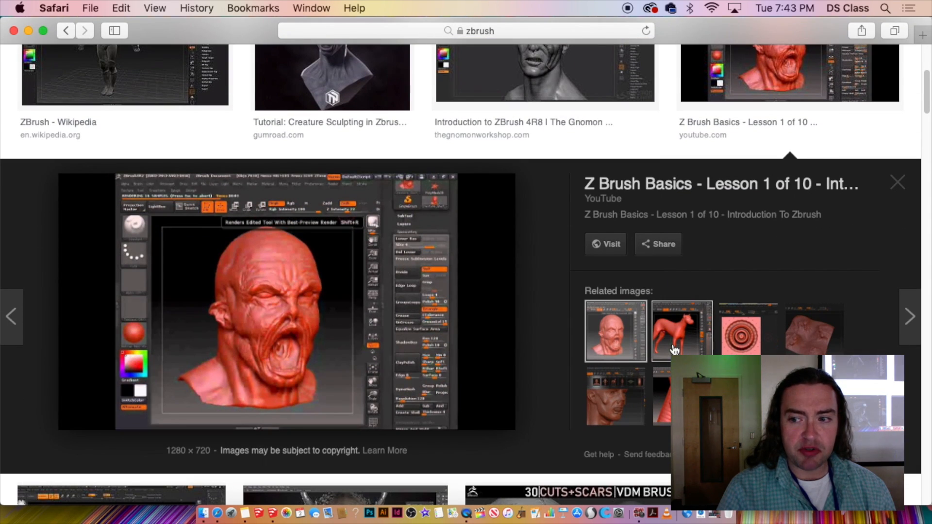
left_click(675, 350)
scroll(438, 333, "up", 5)
scroll(438, 334, "down", 10)
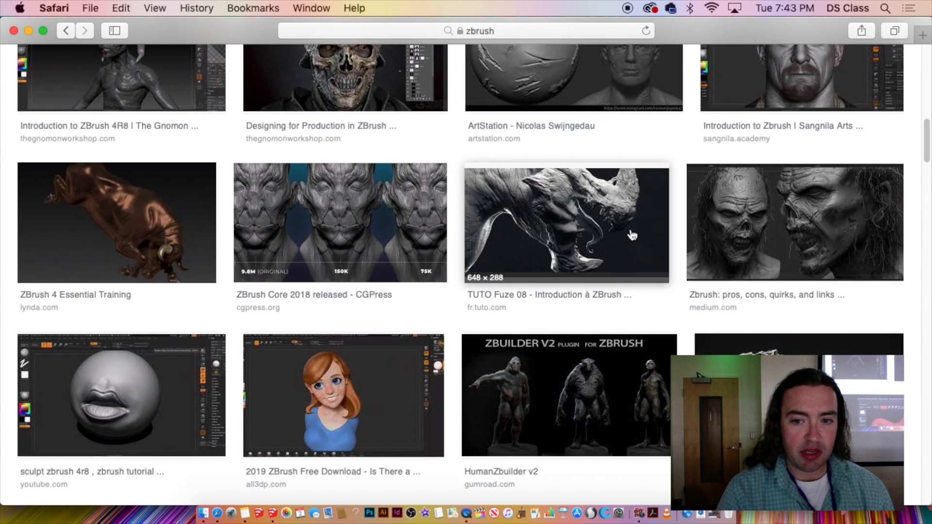
scroll(431, 292, "up", 5)
scroll(485, 310, "down", 10)
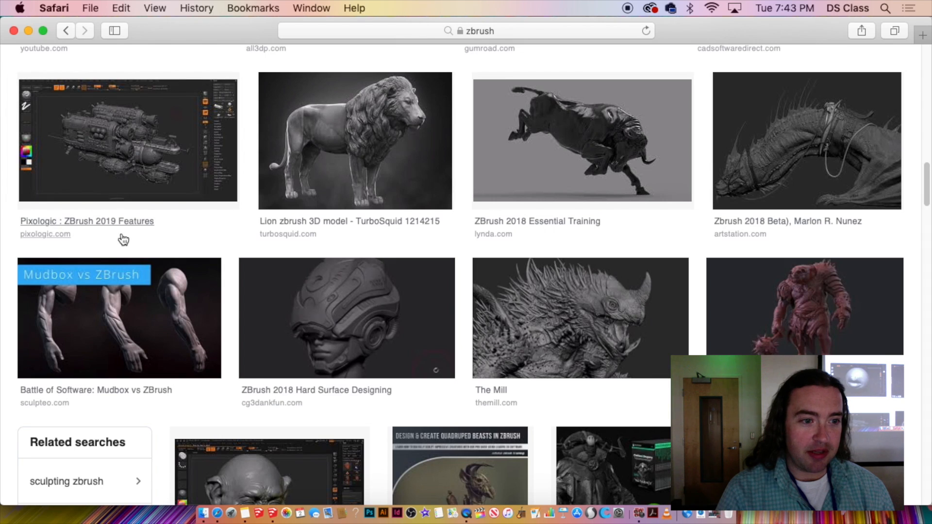
scroll(132, 248, "down", 2)
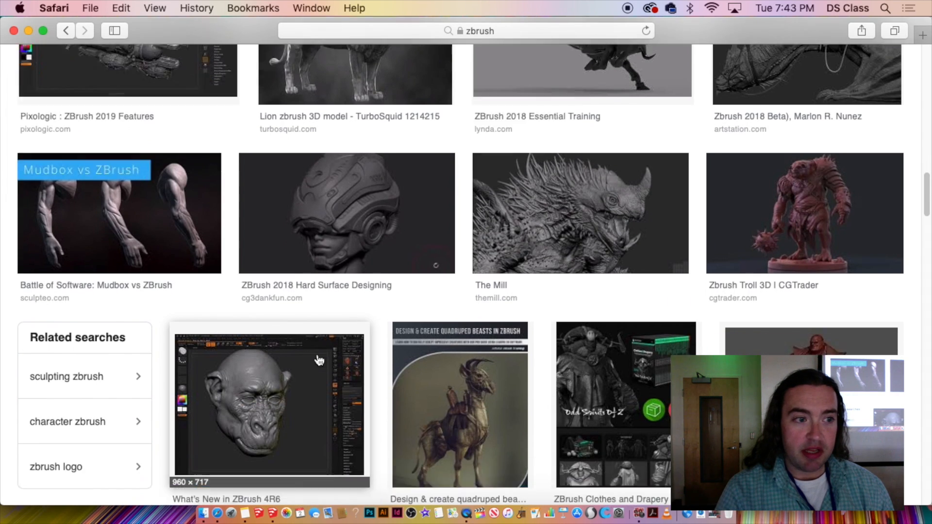
scroll(369, 325, "down", 8)
scroll(474, 298, "down", 10)
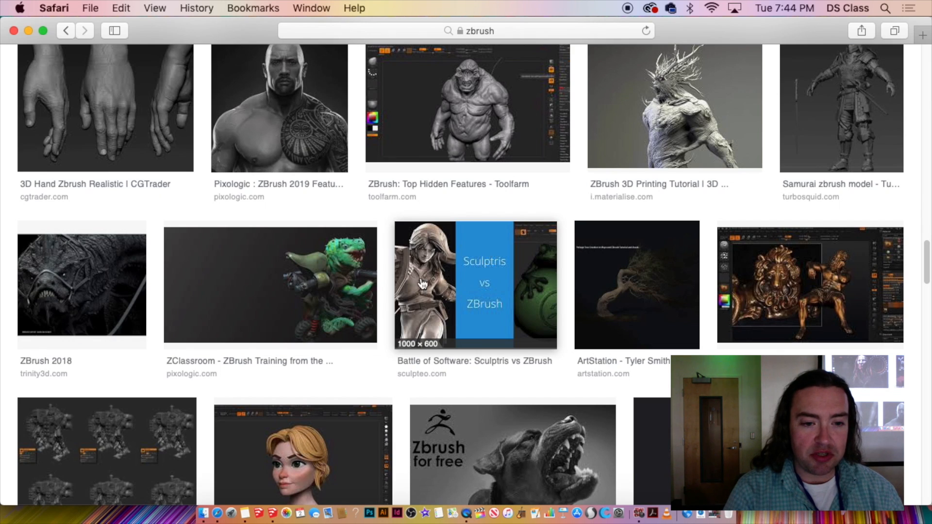
Preview the Pixologic ZBrush 2019 Features bust and its related sculptures, including the Hellboy head, and browse more image results.
left_click(281, 157)
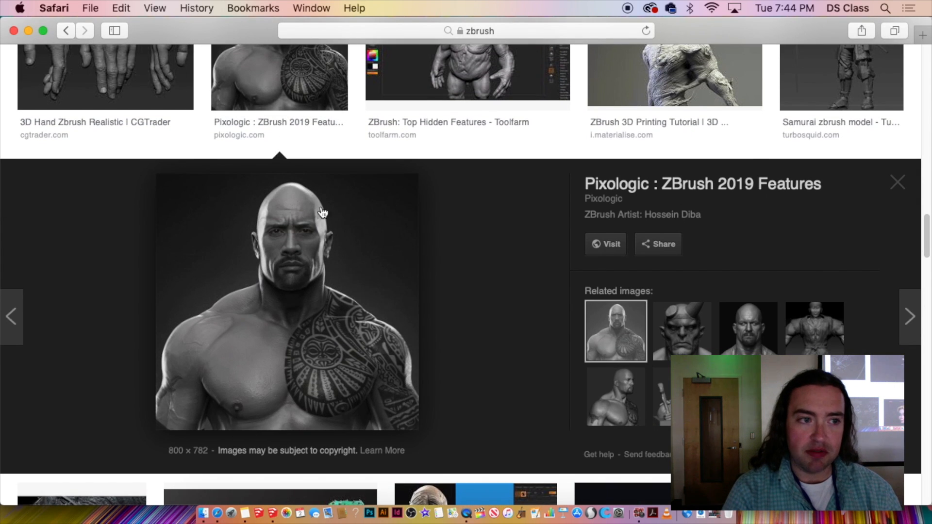
left_click(698, 328)
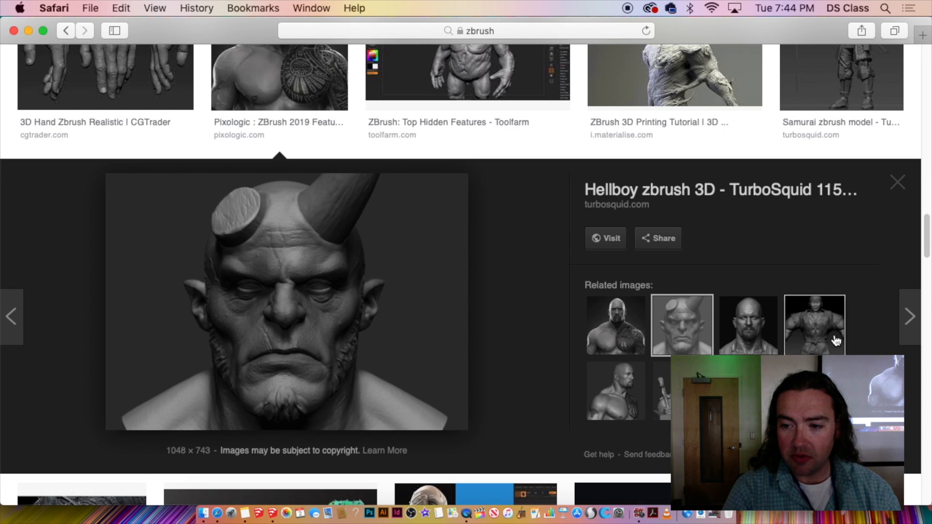
left_click(662, 391)
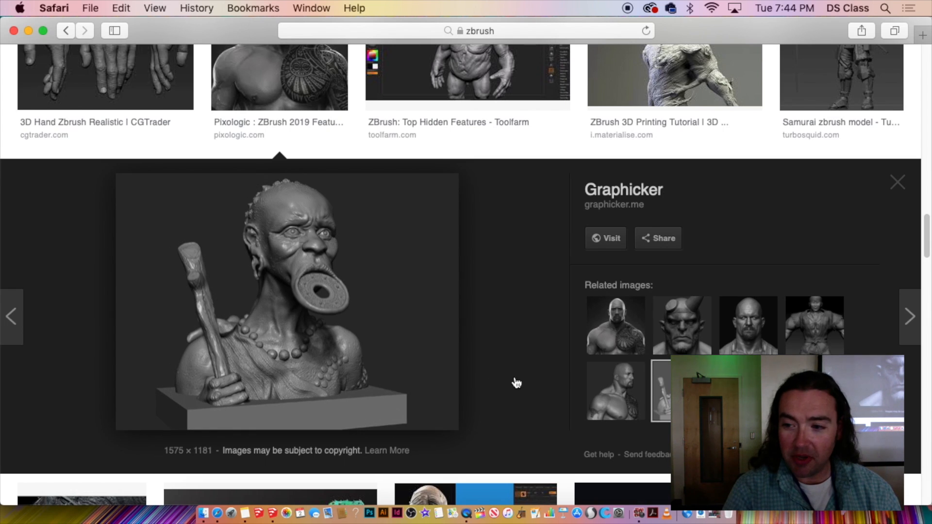
scroll(491, 375, "down", 10)
scroll(493, 377, "down", 4)
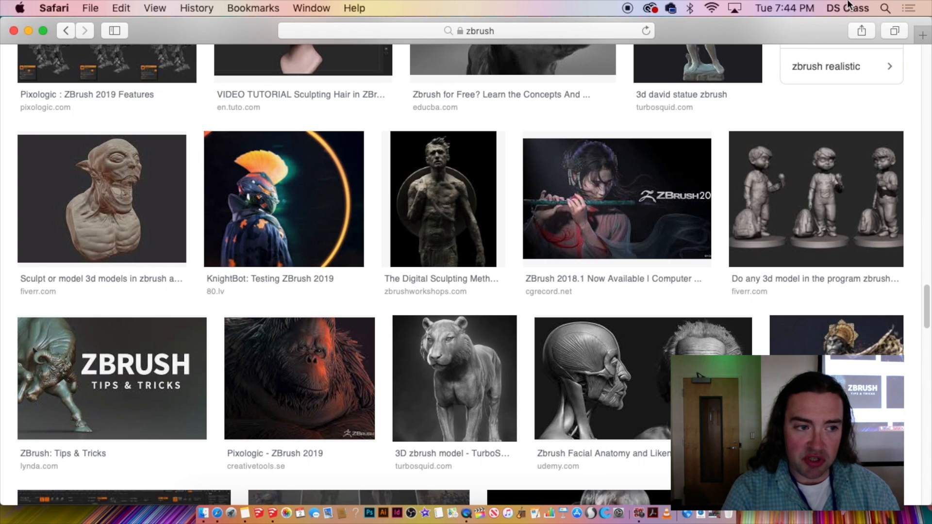
left_click(689, 187)
scroll(651, 231, "down", 15)
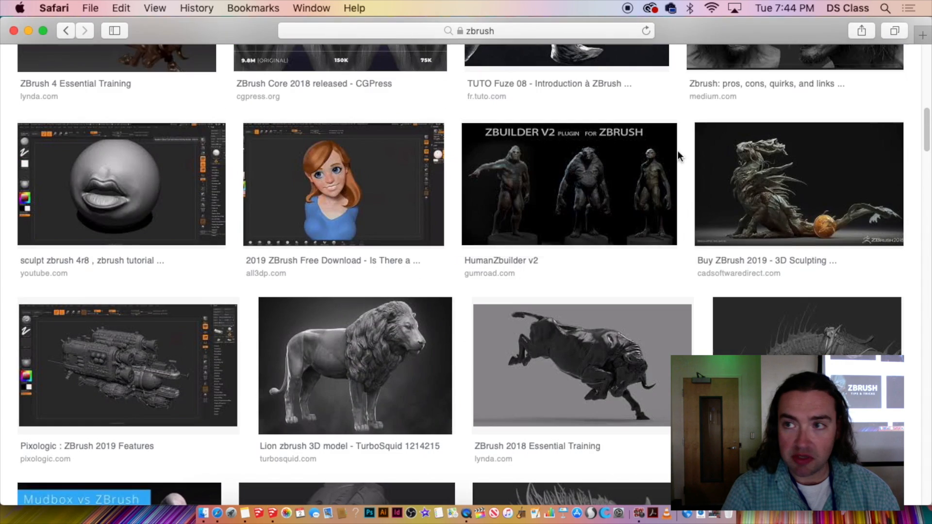
scroll(396, 214, "up", 5)
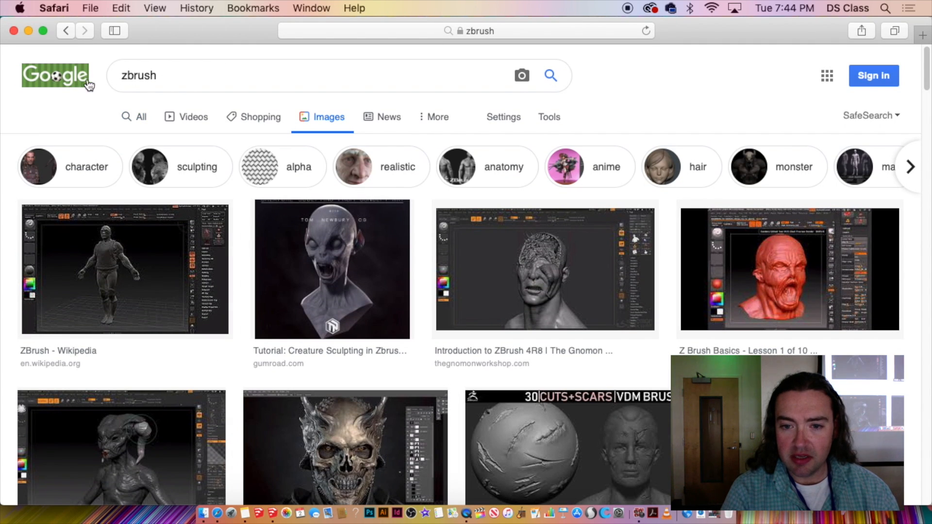
Replace the image search term with "sculptris" and run the search.
left_click(187, 63)
double_click(133, 68)
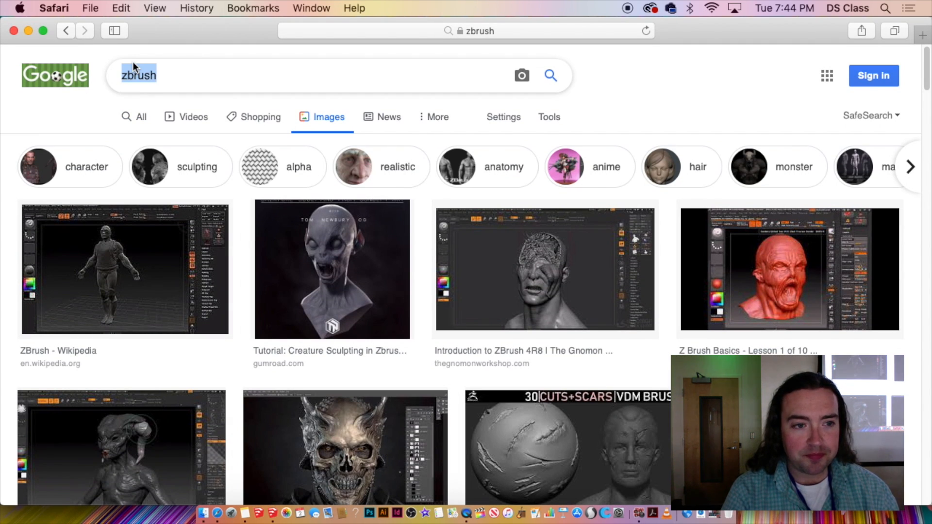
type("sculptri")
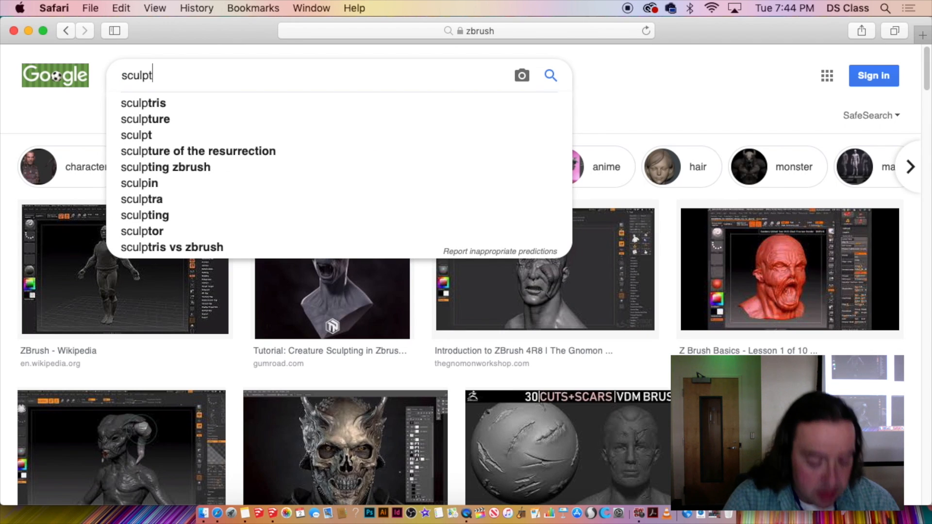
type("s")
key("Return")
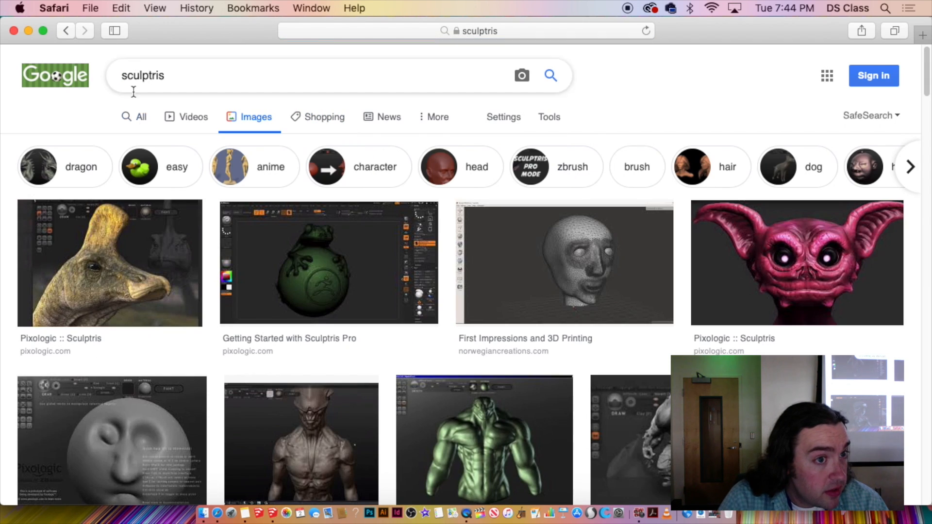
Browse the Sculptris image results, preview the Batman busts, and open the related Batman: Contingency Plan page in a background tab.
scroll(518, 270, "down", 1)
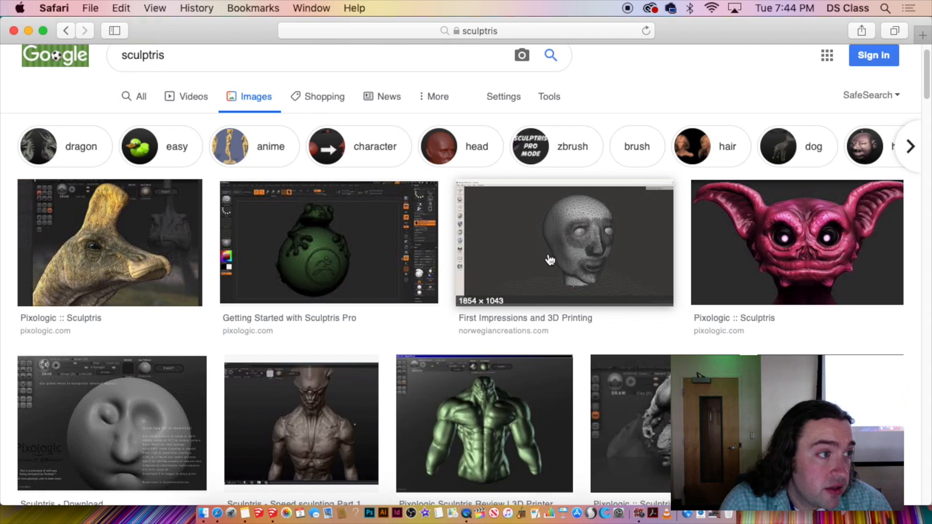
scroll(547, 258, "down", 10)
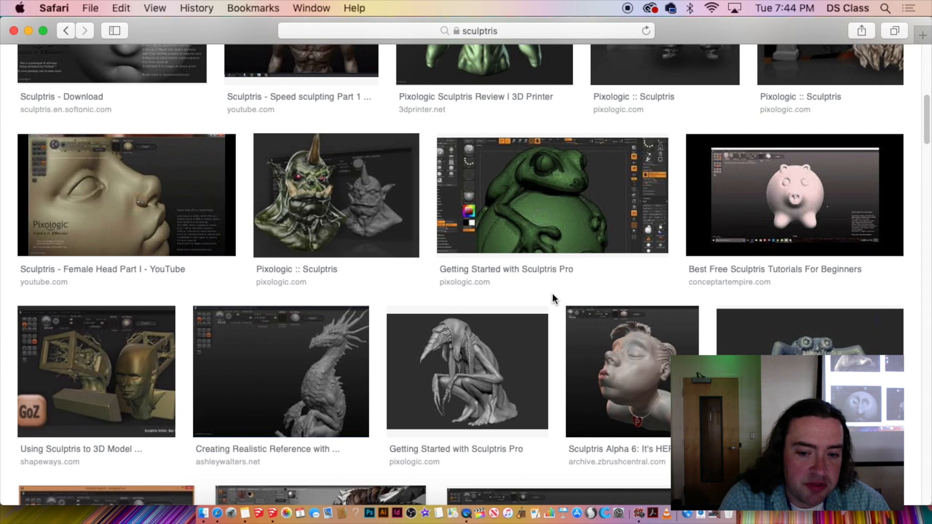
scroll(525, 305, "down", 15)
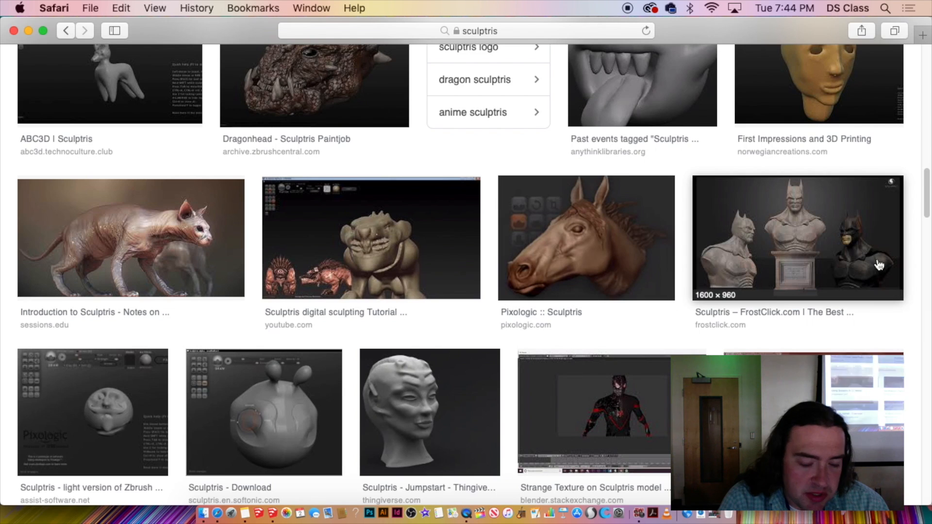
left_click(851, 245)
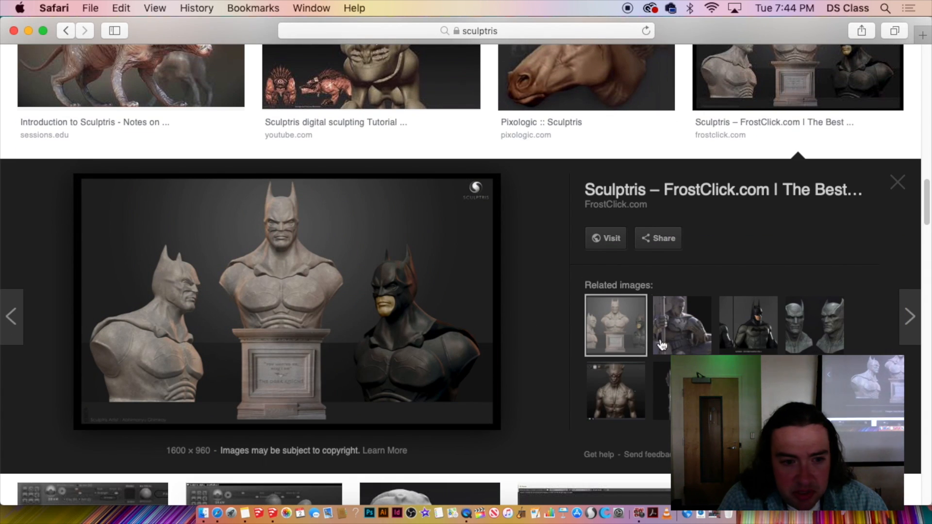
left_click(688, 322)
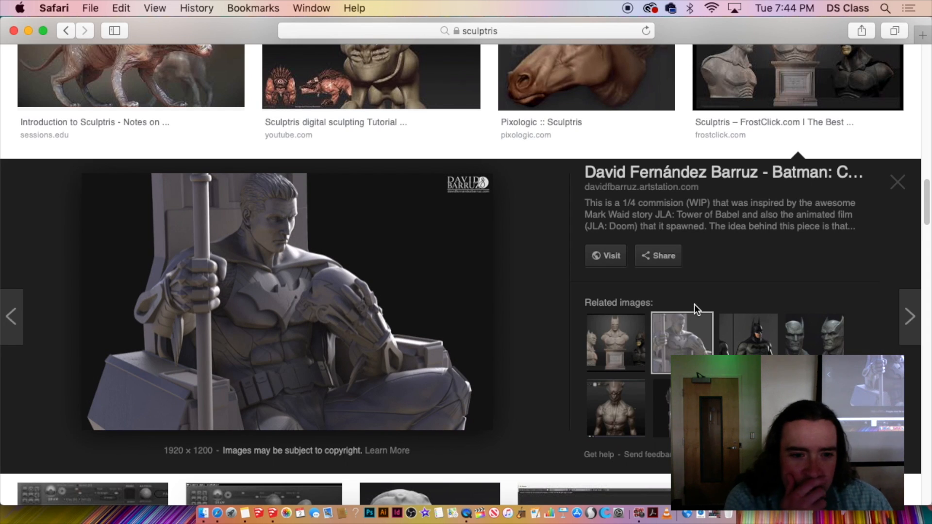
left_click(634, 176, "super")
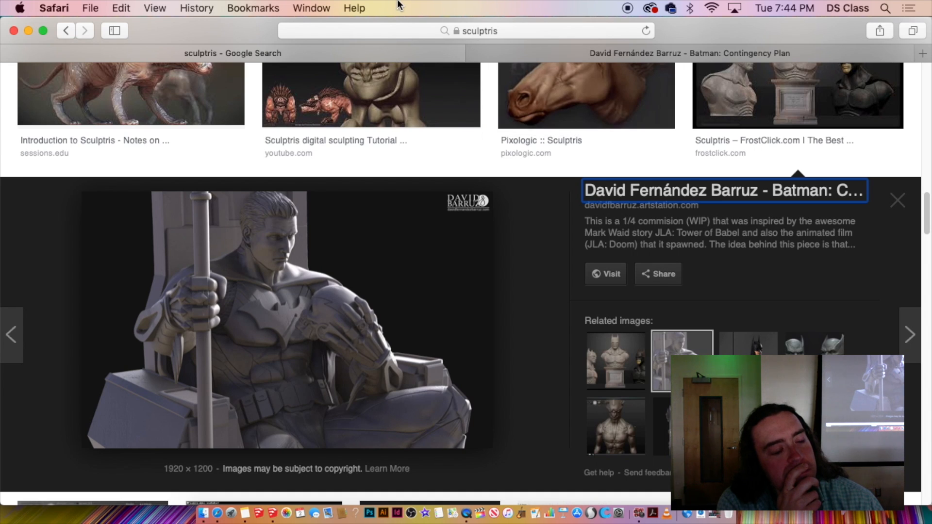
scroll(393, 313, "down", 10)
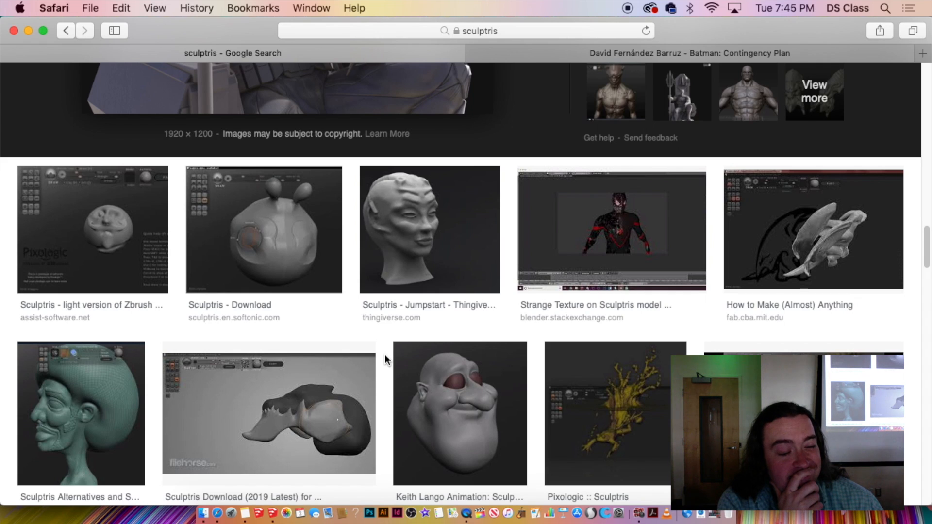
Switch to SketchUp and cancel the COLLADA model export.
left_click(270, 516)
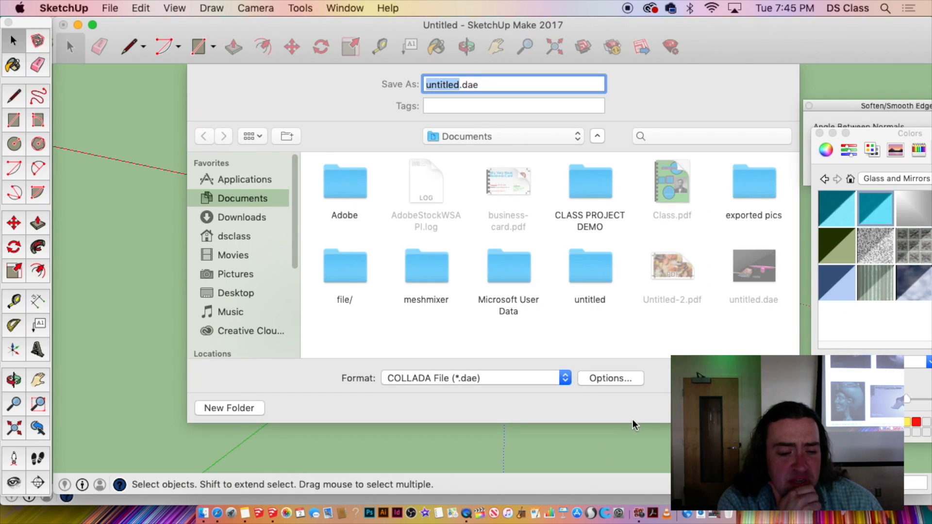
key("Escape")
Push/Pull the ground rectangle beside the standing figure upward into a shallow box.
scroll(523, 269, "up", 5)
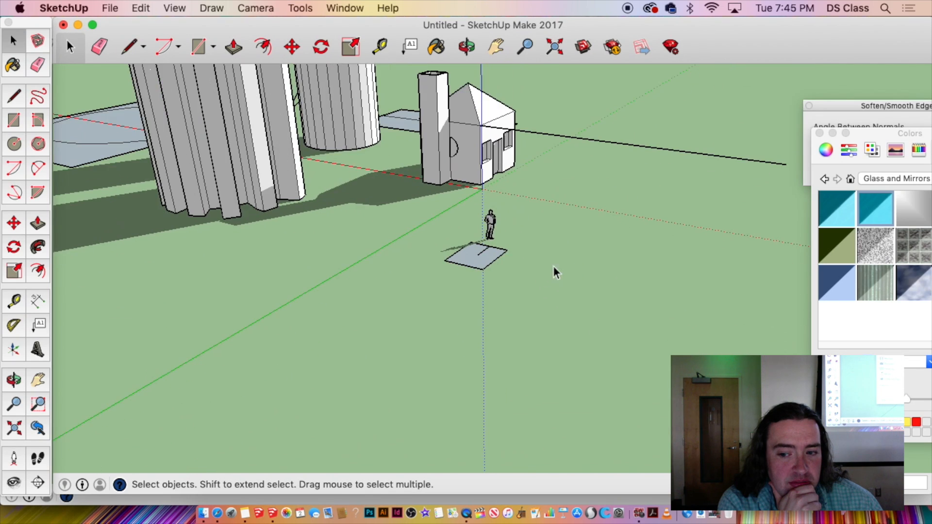
scroll(487, 245, "up", 2)
mouse_move(487, 246)
middle_mouse_down()
mouse_move(451, 298)
mouse_move(427, 279)
middle_mouse_up()
scroll(463, 280, "up", 5)
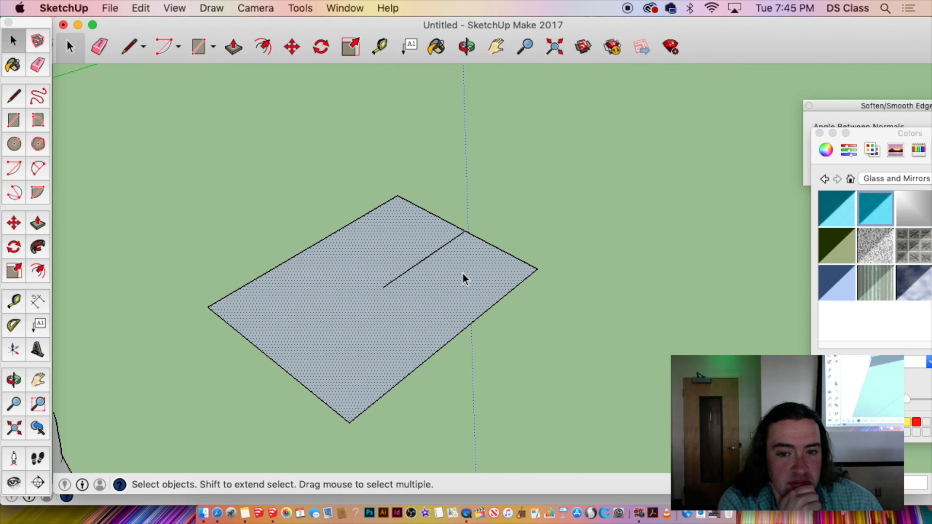
key("p")
key("space")
double_click(388, 306)
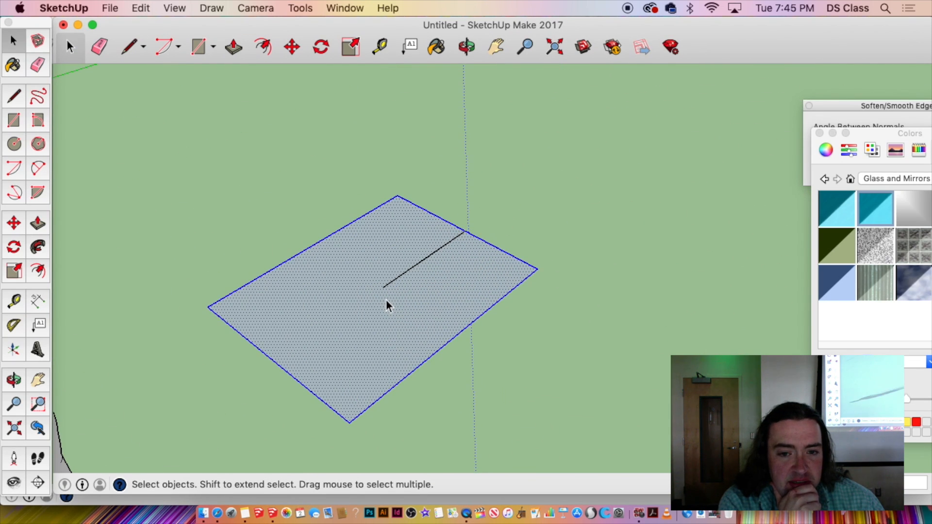
key("p")
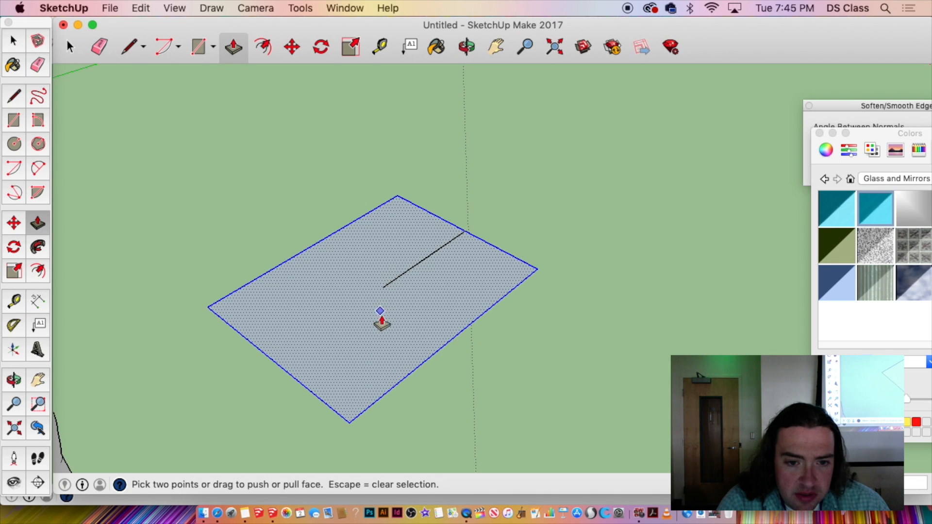
left_click_drag(380, 319, 380, 272)
key("space")
middle_click_drag(381, 335, 360, 310)
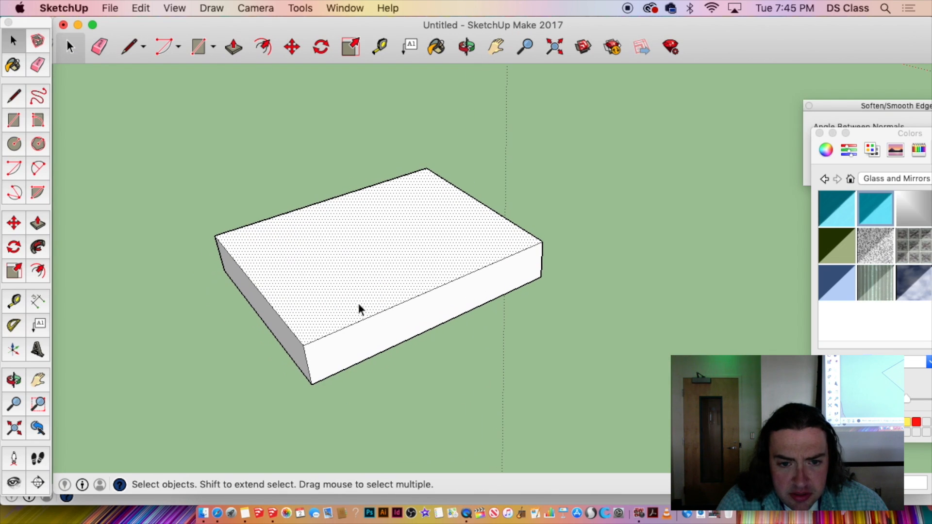
Select all connected geometry of the shallow box, and select the single vertical edge dividing one of its side faces.
triple_click(435, 315)
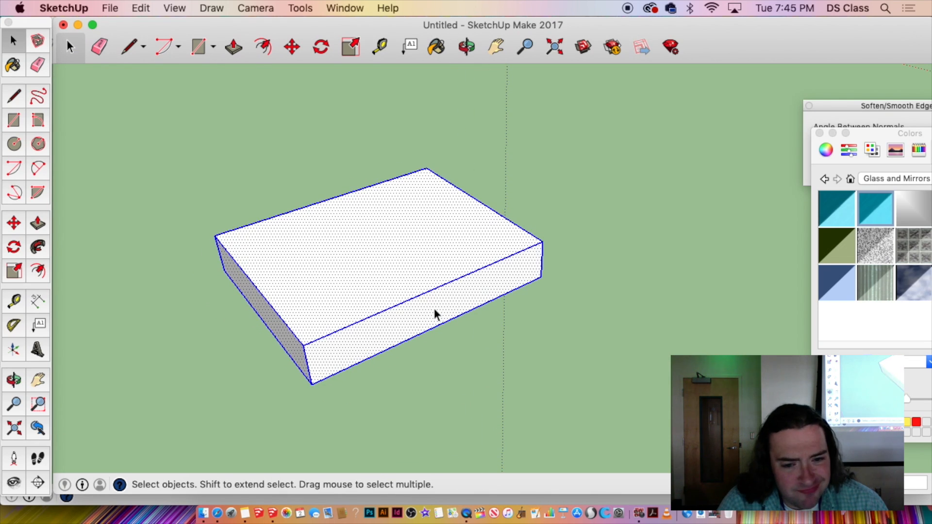
key("o")
left_click_drag(437, 312, 40, 292)
middle_click_drag(40, 291, 458, 313, "shift")
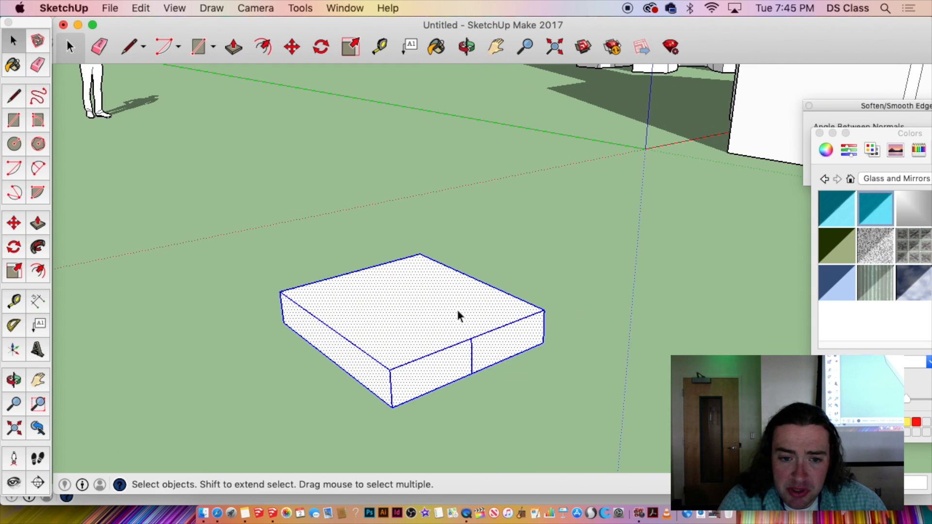
left_click(465, 367)
scroll(478, 352, "up", 3)
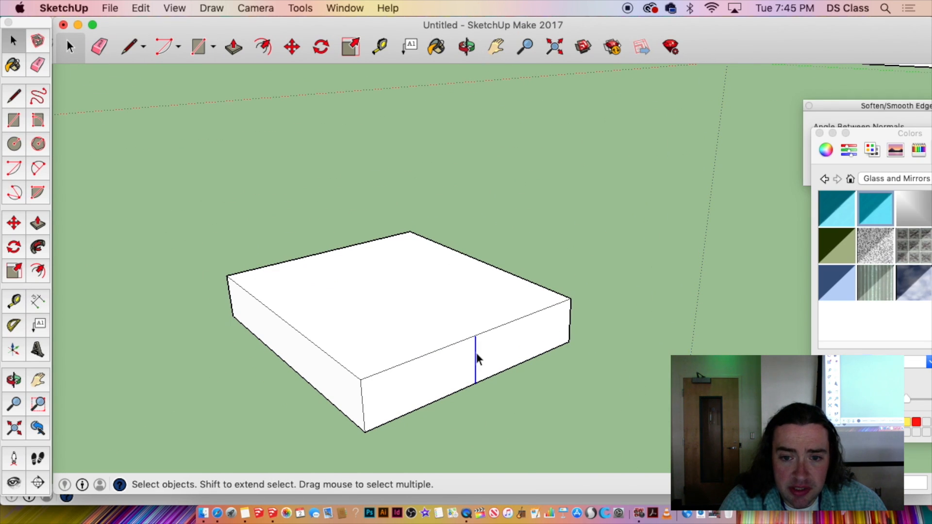
Delete the shallow box's top face and look into its open interior.
left_click(454, 329)
key("o")
left_click_drag(453, 329, 393, 405)
key("space")
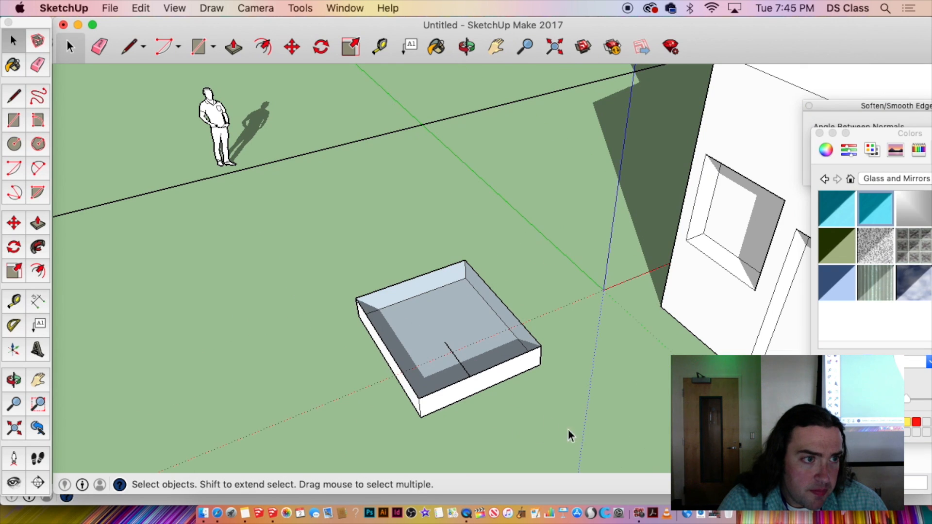
Delete the entire open box and draw a new rectangle flat on the ground in its place.
left_click_drag(573, 431, 299, 238)
key("Delete")
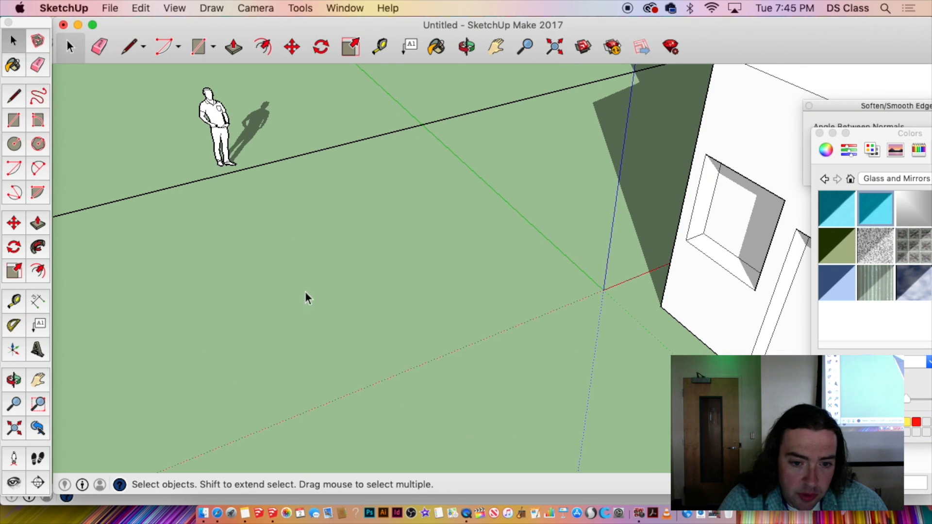
key("r")
left_click(324, 304)
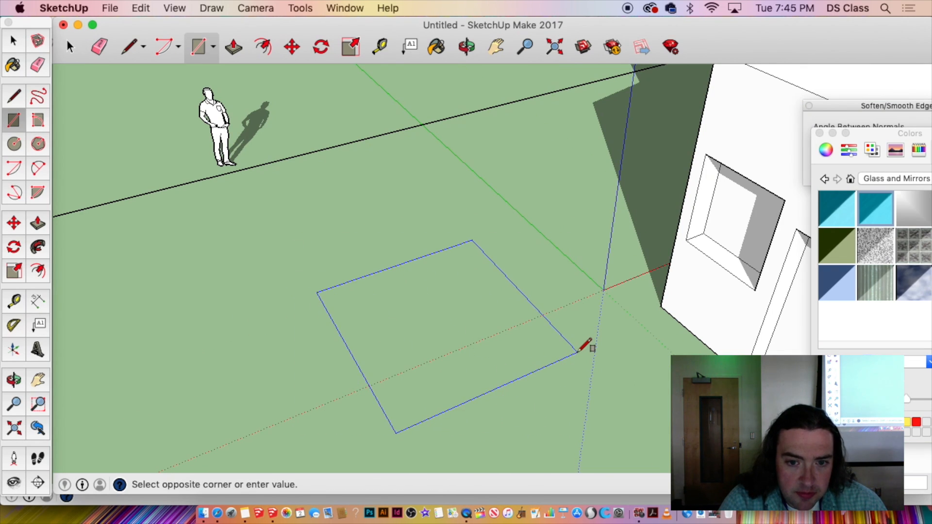
left_click(577, 353)
key("space")
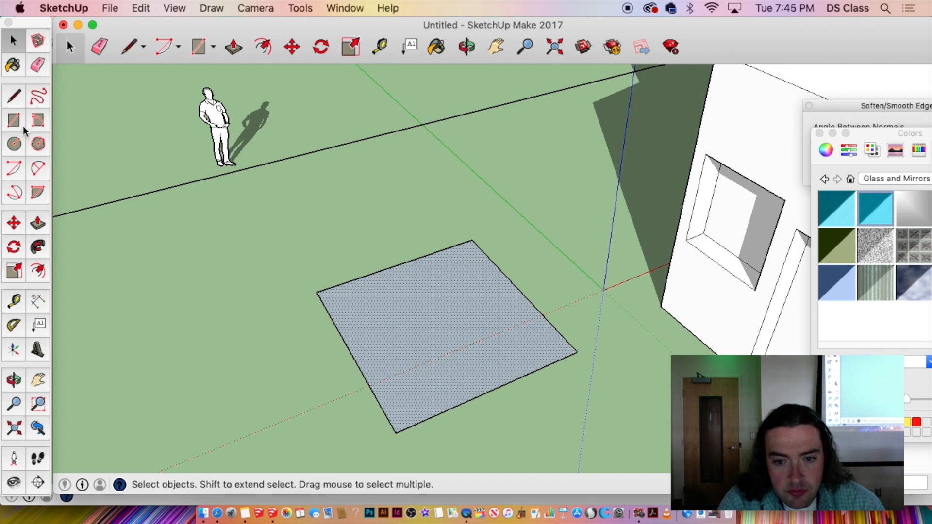
Offset the ground rectangle's outline inward and delete the inner face, leaving a flat rectangular frame.
key("f")
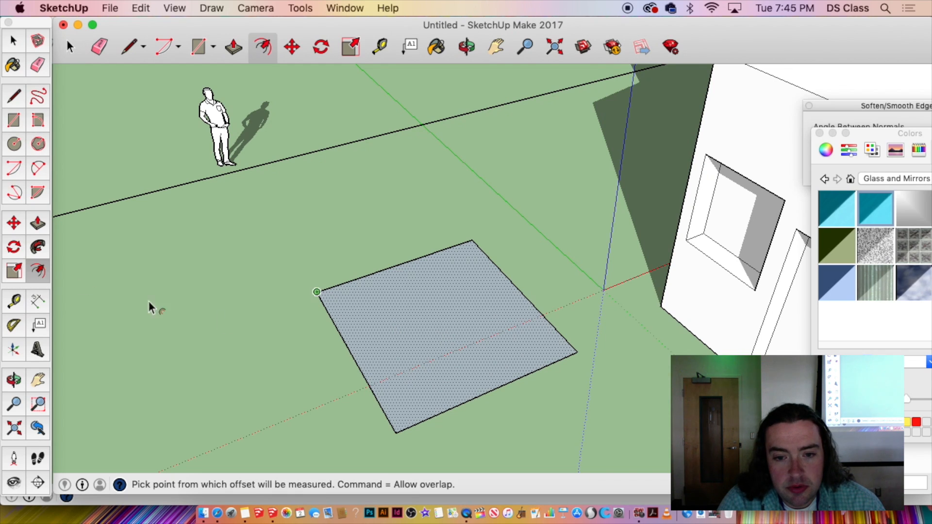
left_click(376, 270)
left_click(389, 290)
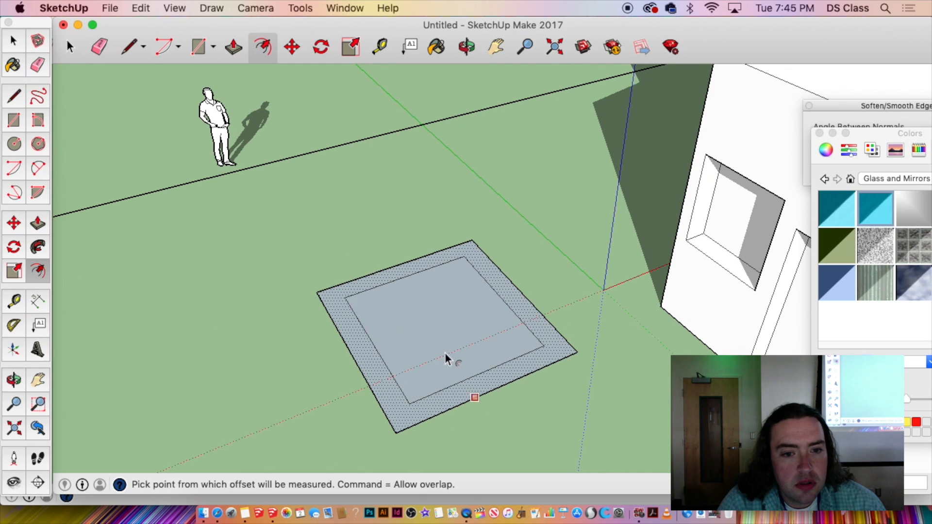
key("space")
scroll(446, 359, "up", 3)
left_click(441, 335)
key("Delete")
Push/Pull the flat frame upward into a low hollow frame with an open center.
middle_click_drag(441, 335, 306, 383)
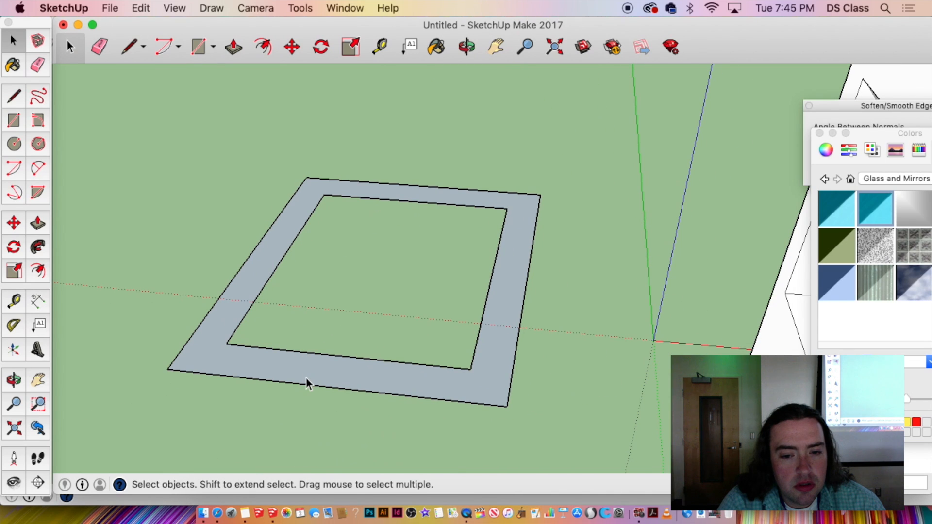
key("p")
left_click(309, 364)
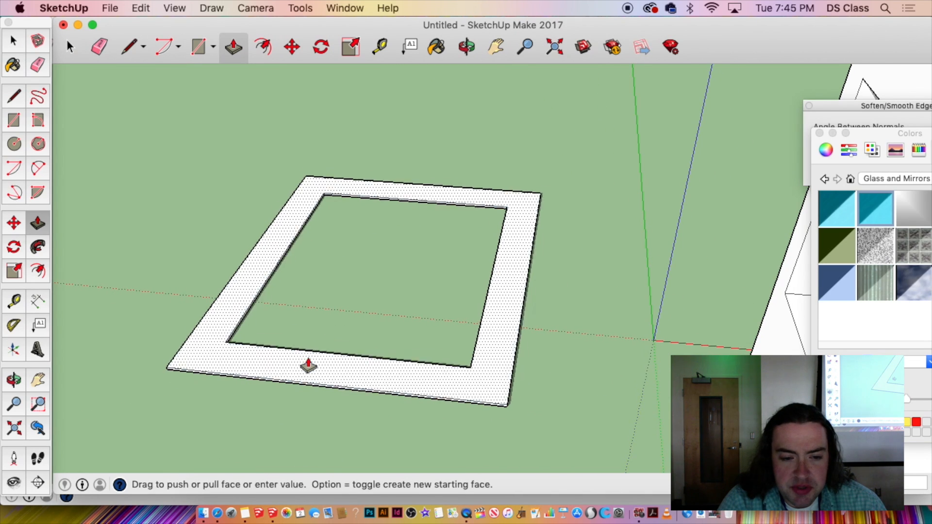
left_click(309, 330)
key("space")
Try to rotate one outer side face of the raised frame about its own middle, and undo the rotation.
middle_click_drag(378, 383, 304, 223)
key("q")
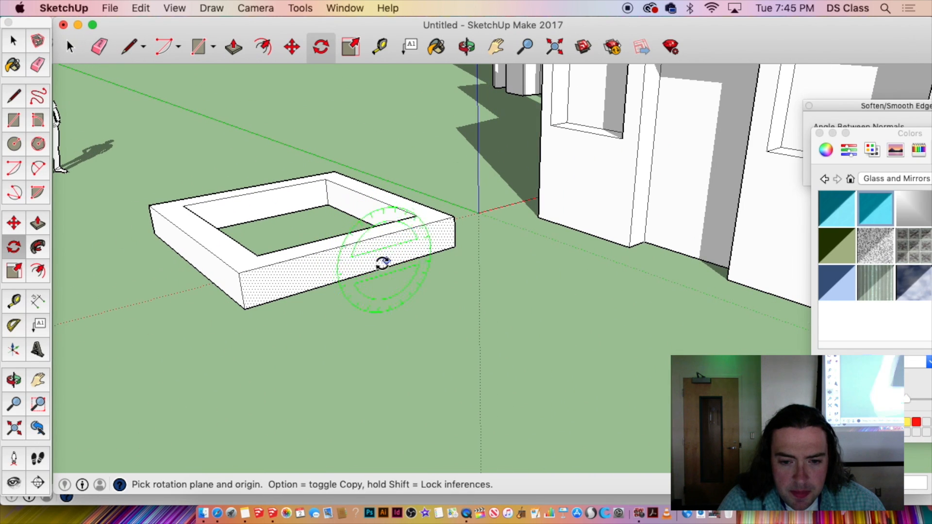
mouse_move(354, 261)
left_mouse_down()
mouse_move(466, 233)
mouse_move(454, 233)
left_mouse_up()
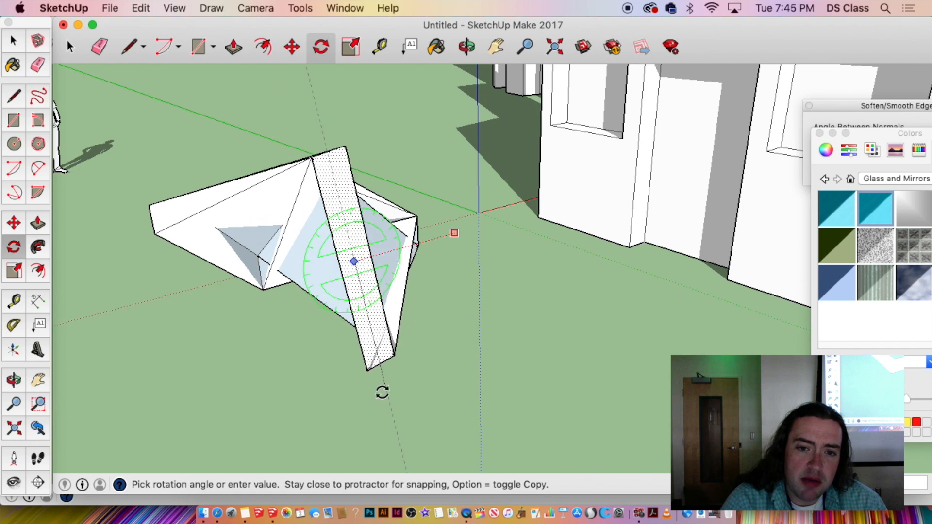
left_click(362, 395)
middle_click_drag(468, 298, 521, 271)
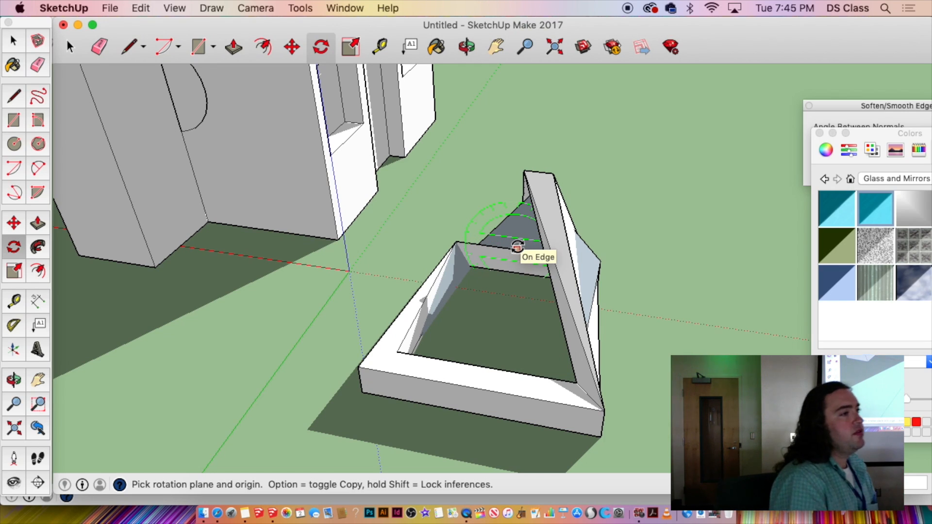
key("super+z")
key("space")
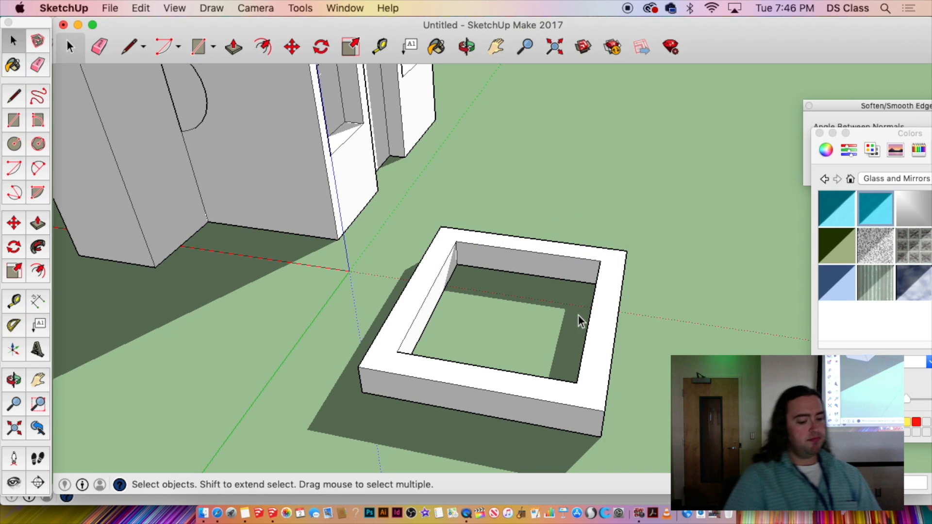
Draw an upright rectangle across the middle of the raised frame, from one outer bottom edge to the opposite side.
middle_click_drag(580, 322, 435, 287)
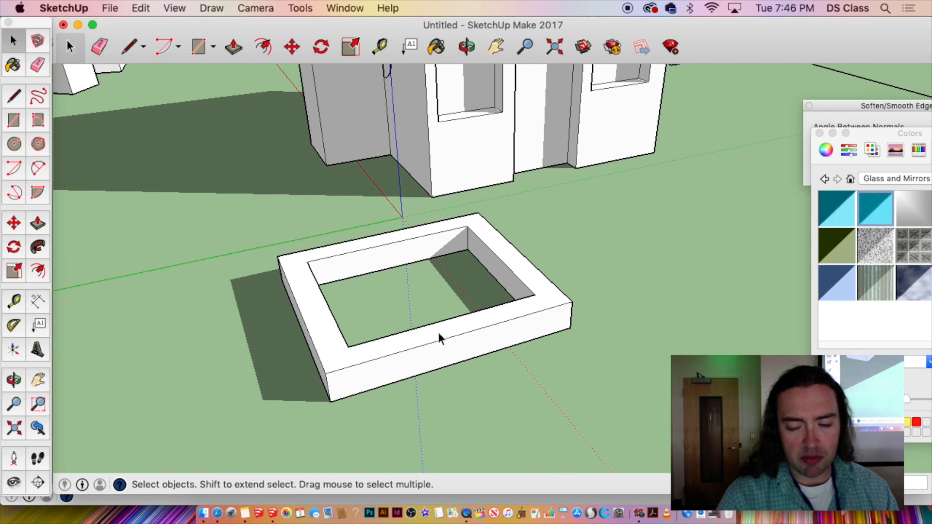
middle_click_drag(438, 335, 535, 335)
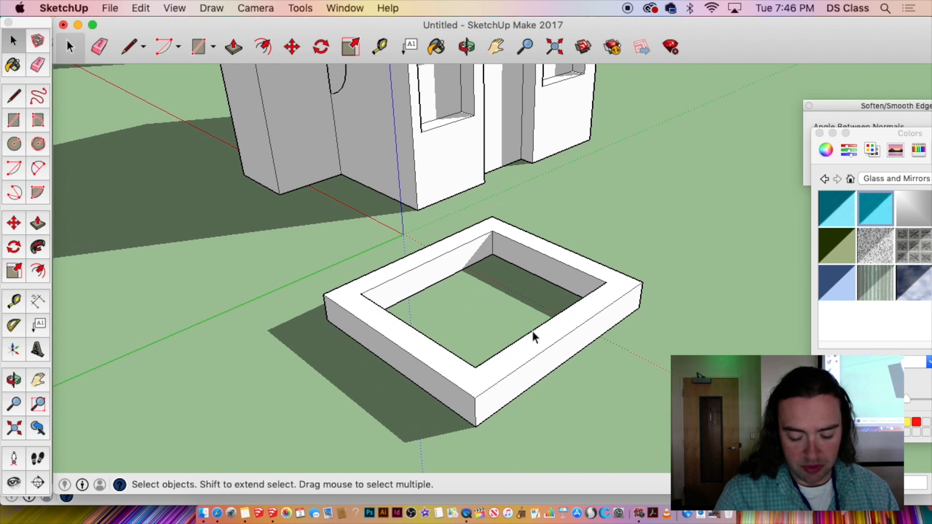
key("r")
left_click(567, 360)
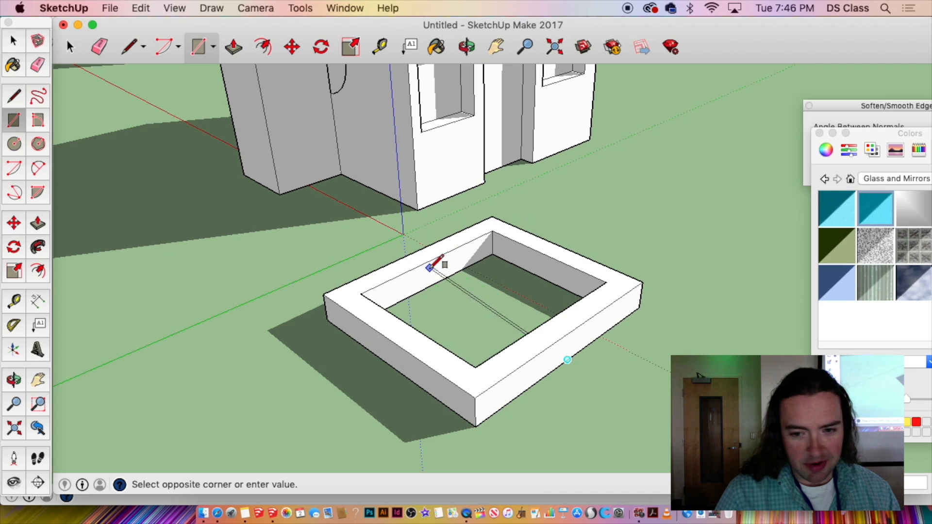
left_click(418, 248)
Delete the dividing wall, the floor faces and their leftover edge inside the frame, keeping the split lines around its sides.
middle_click_drag(422, 246, 449, 267)
key("space")
left_click(447, 268)
key("Delete")
left_click(378, 277)
key("Delete")
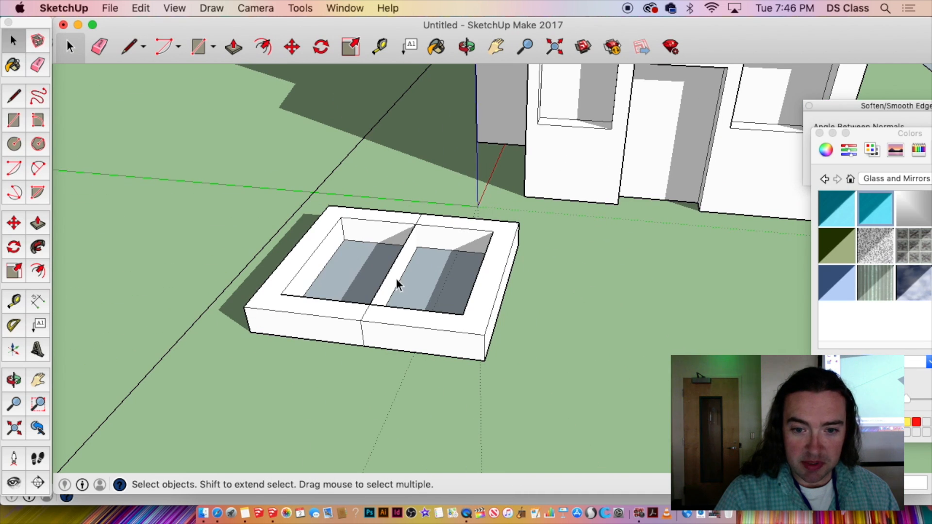
left_click(396, 280)
key("Delete")
left_click(410, 291)
key("Delete")
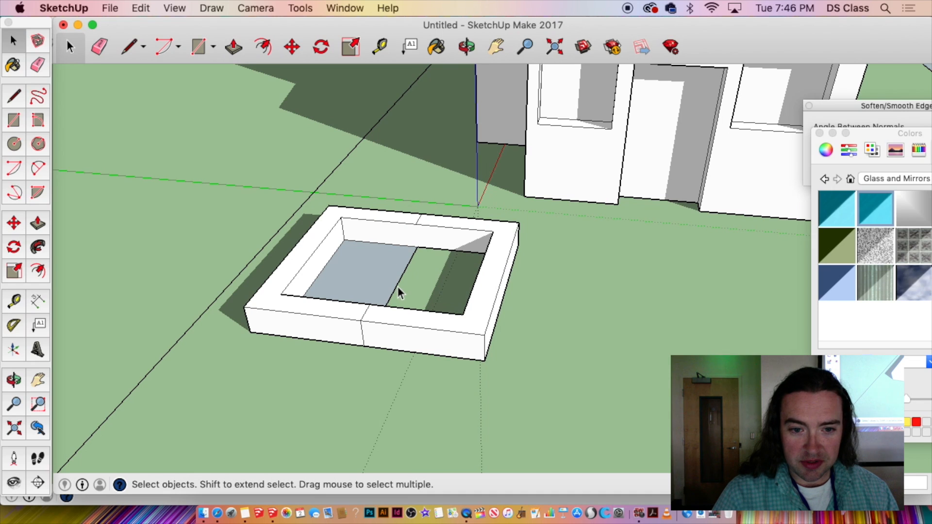
key("Delete")
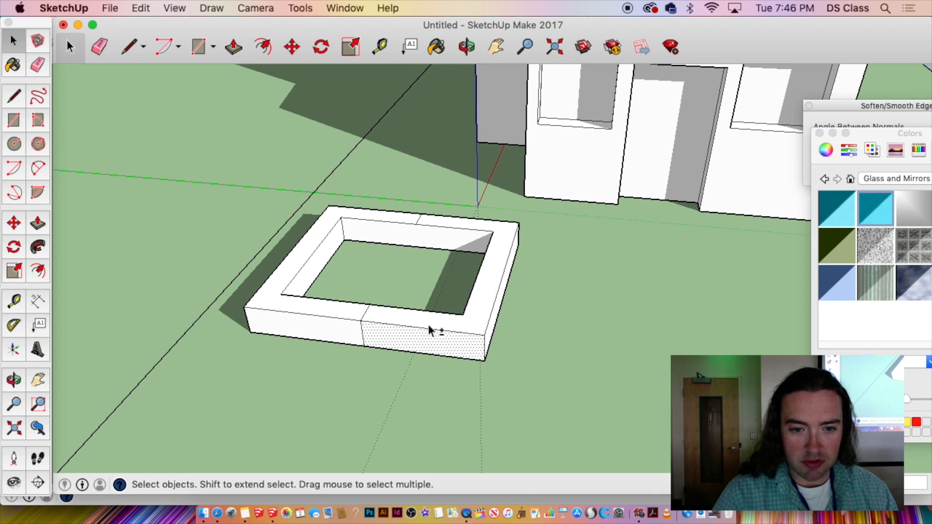
Rotate the selected side section of the frame about its middle until it stands steeply tilted out of the frame.
middle_click_drag(495, 330, 292, 374)
key("q")
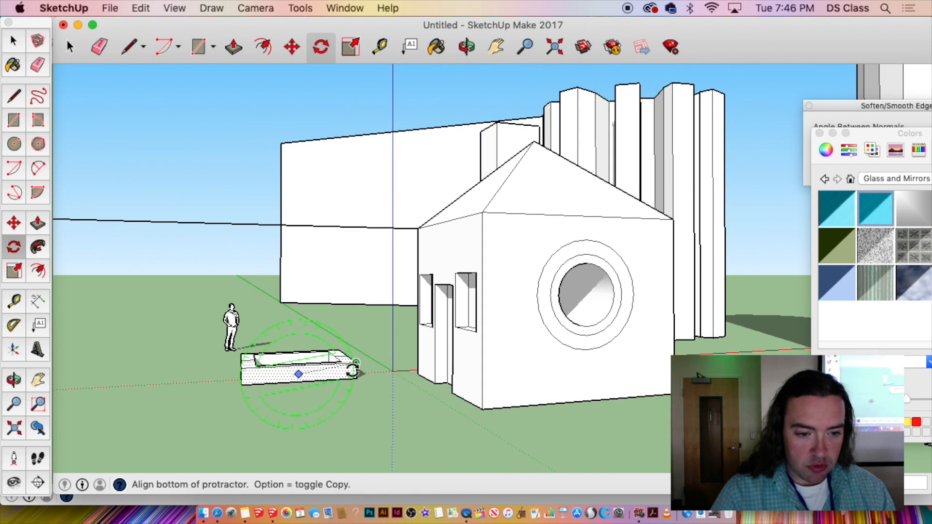
left_click(354, 372)
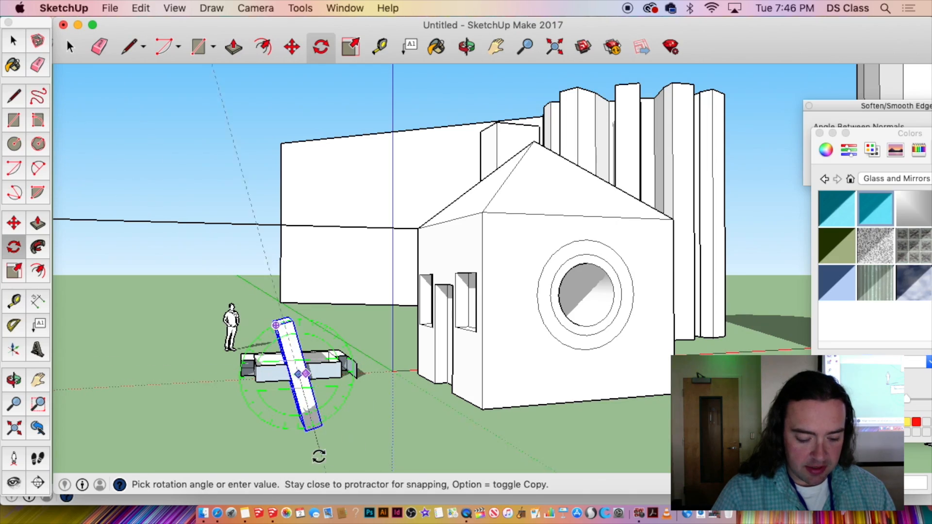
left_click(316, 451)
middle_click_drag(315, 452, 191, 444)
key("q")
Switch to Safari and search for "twist plugin for sketchup".
left_click(218, 515)
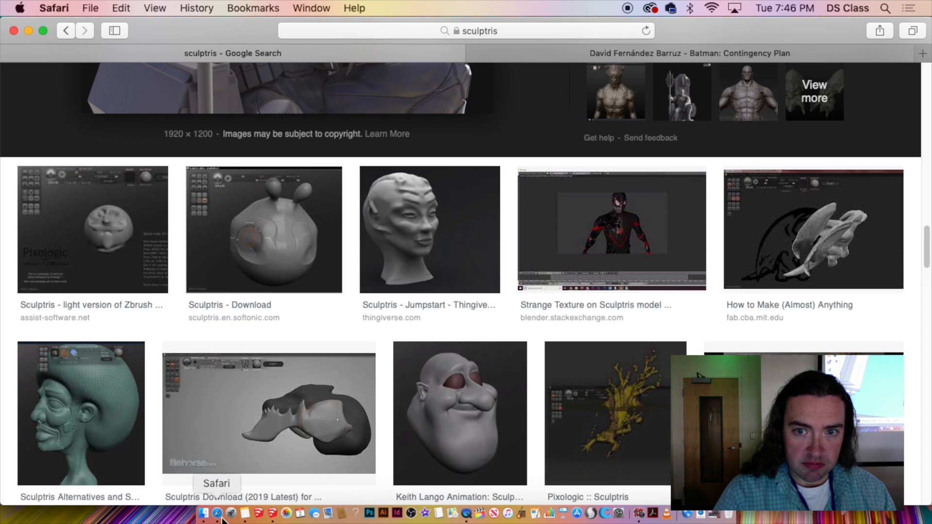
left_click(449, 35)
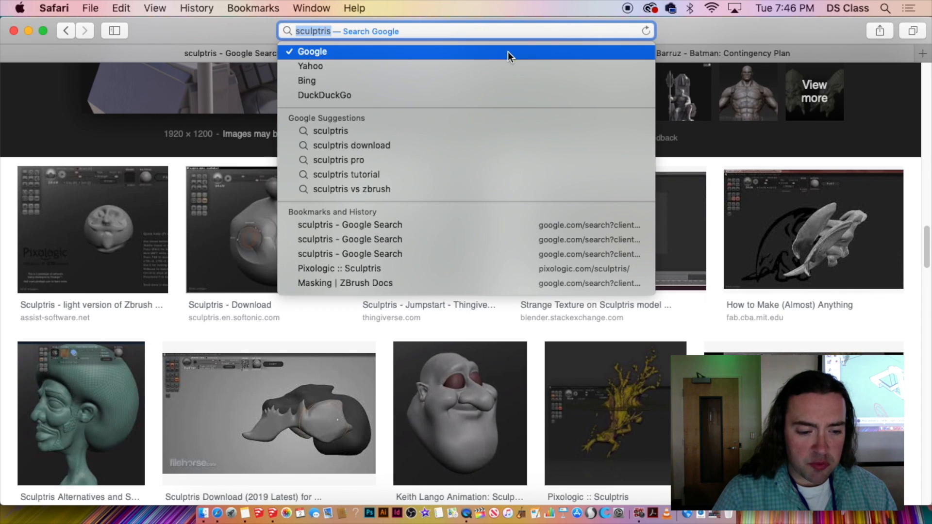
type("twist")
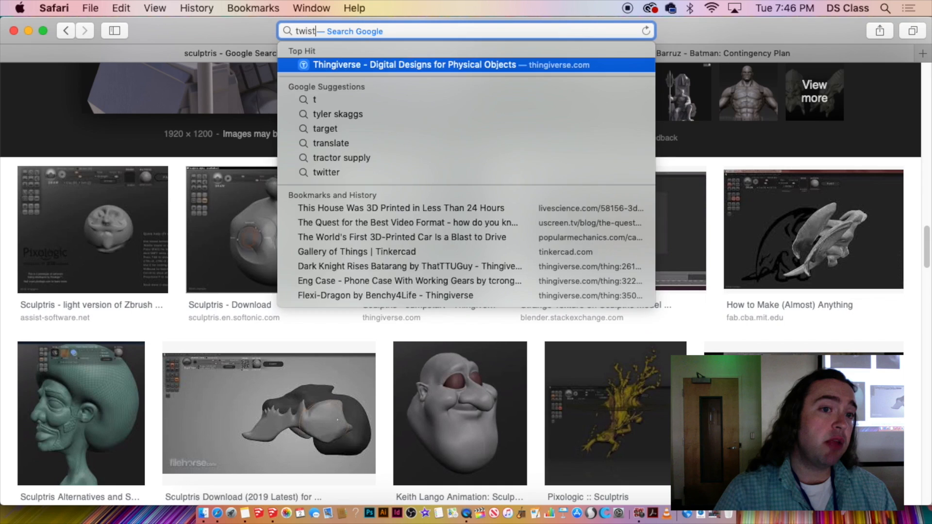
type(" plugin ")
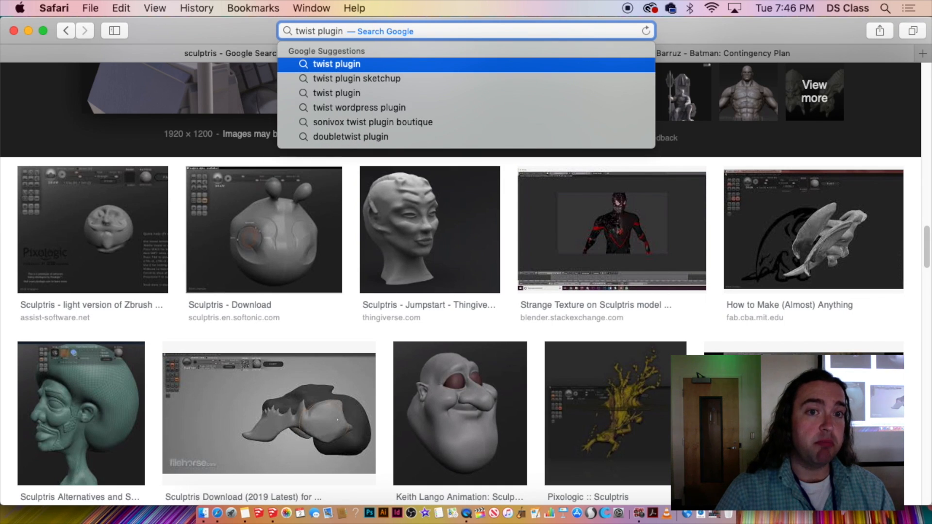
type("for sketchup")
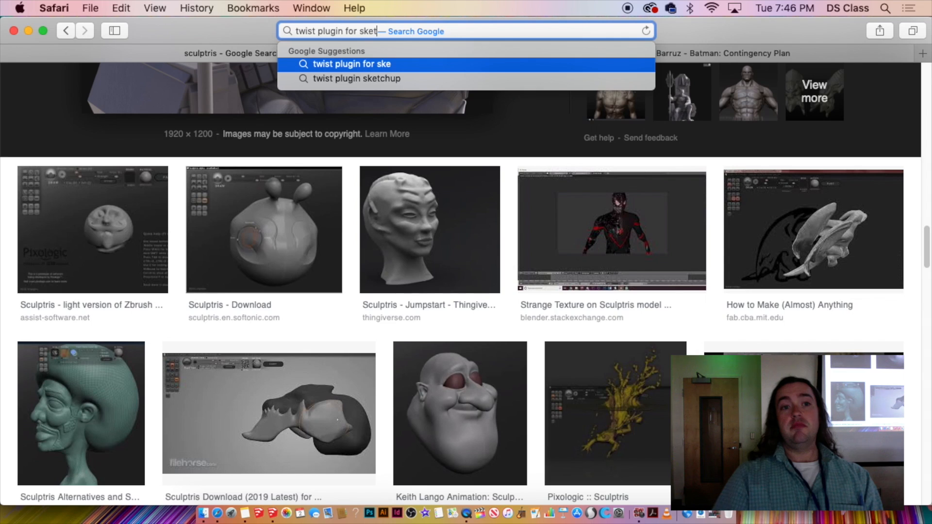
key("Return")
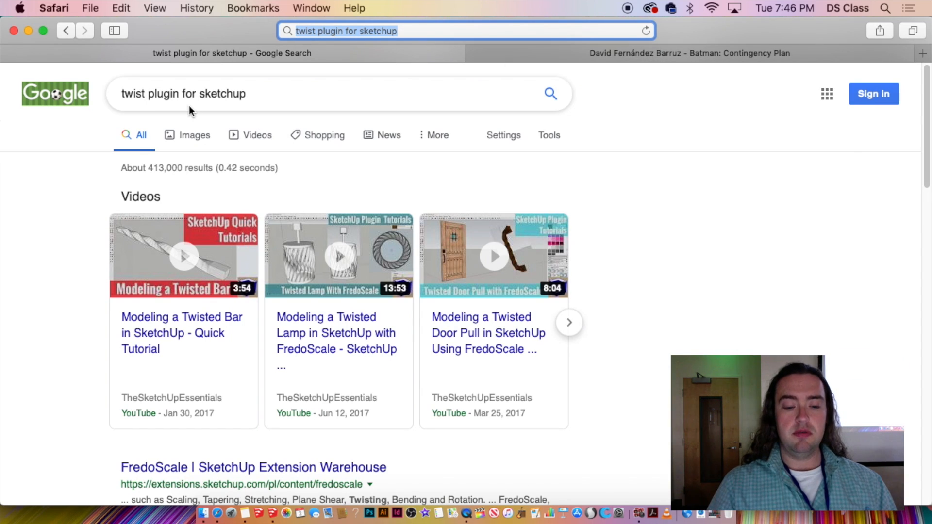
Open the FredoScale extension page from the video results and review its transformation examples and installation requirements.
left_click(252, 138)
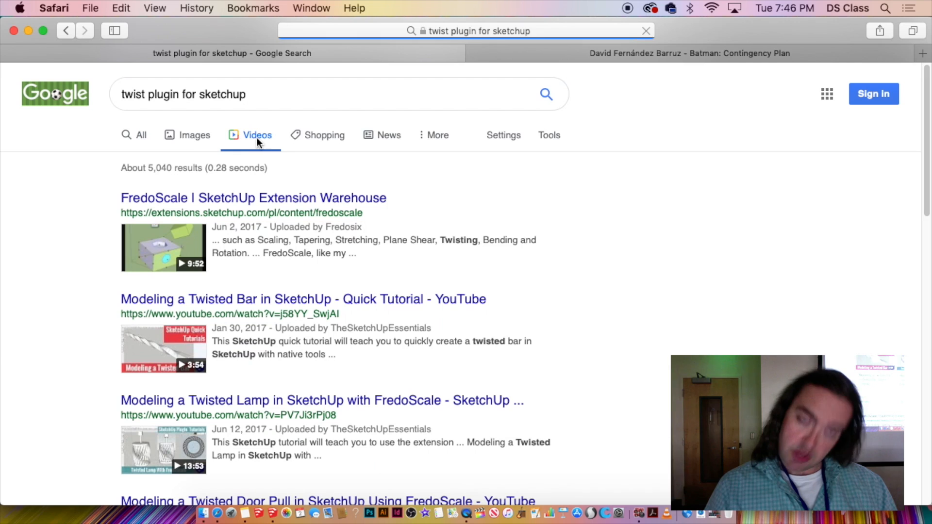
left_click(226, 199)
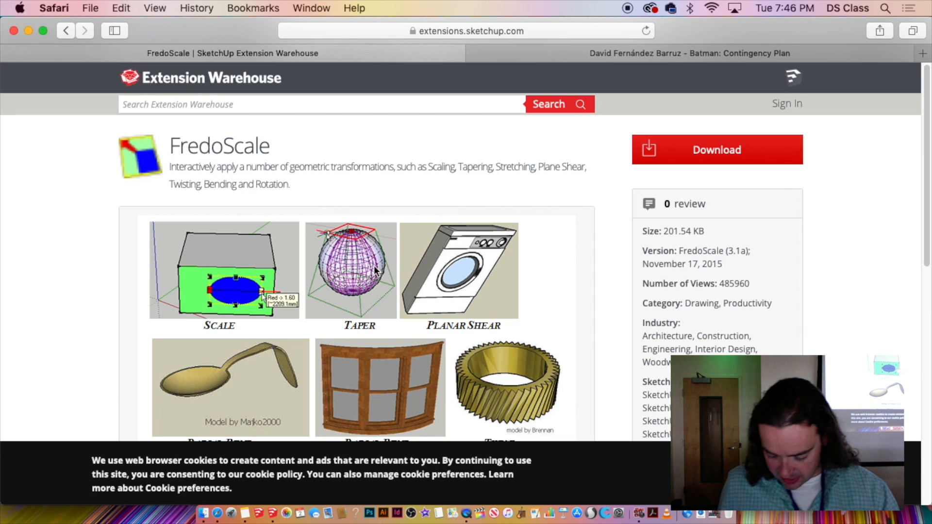
scroll(458, 297, "down", 5)
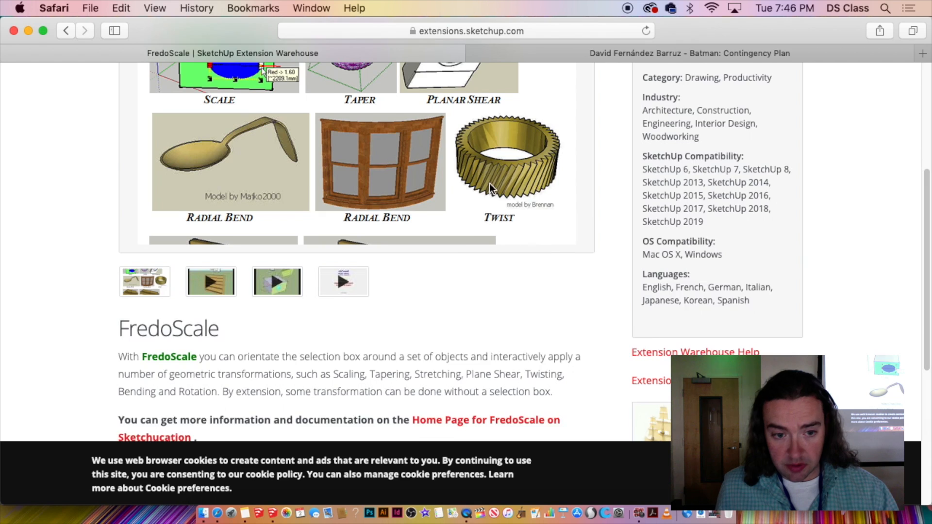
scroll(529, 234, "up", 1)
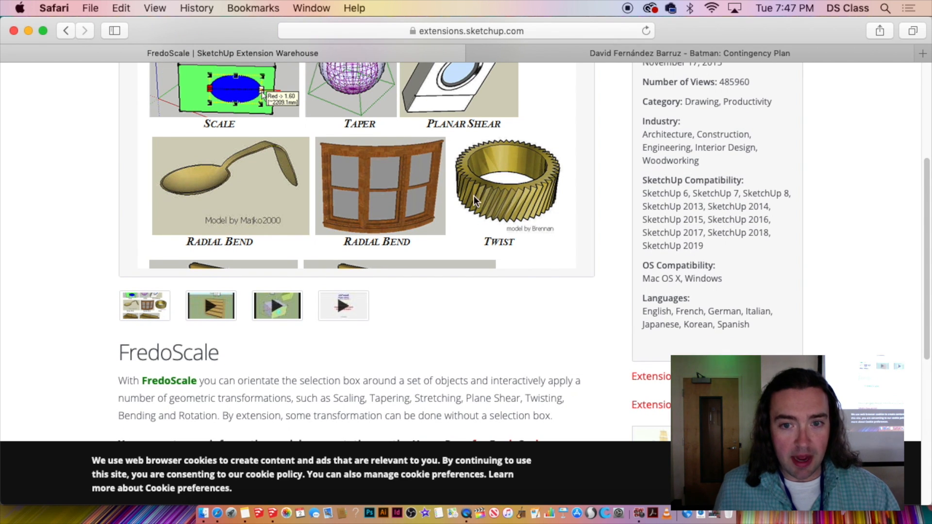
scroll(405, 230, "up", 4)
scroll(421, 230, "down", 10)
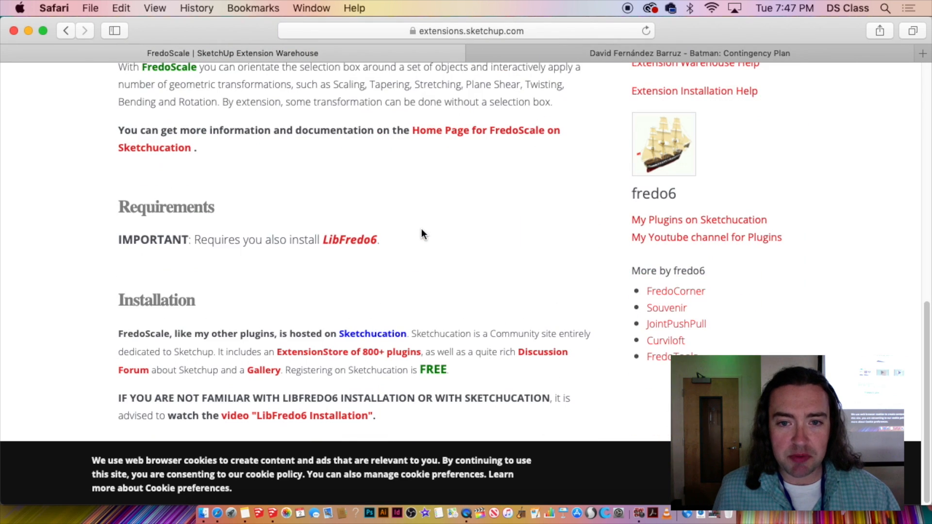
scroll(423, 230, "up", 10)
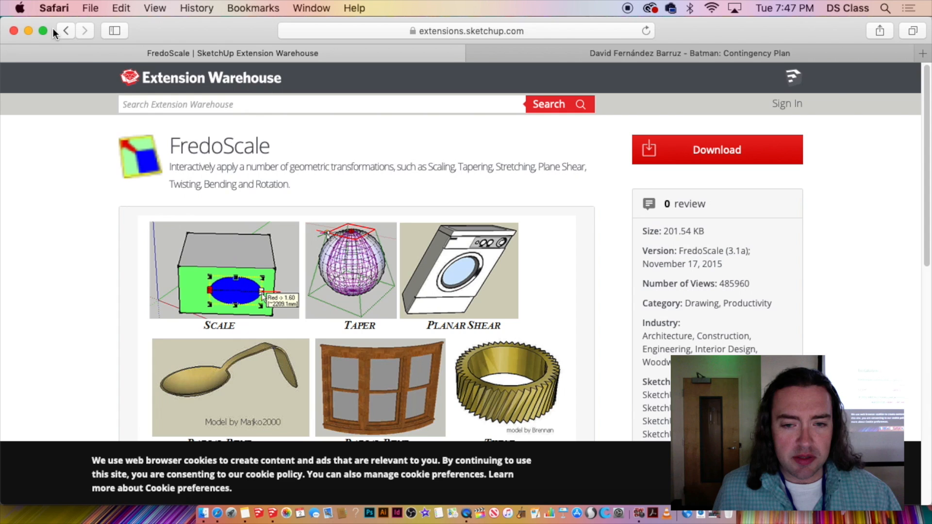
Return to the results, open the "Modeling a Twisted Bar in SketchUp" video, and dismiss the advertisement and trial offer.
left_click(67, 29)
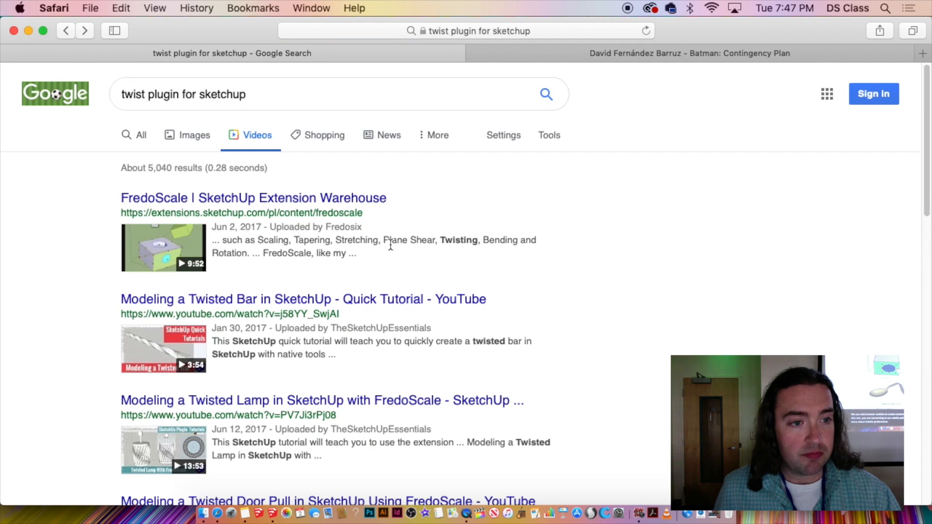
left_click(173, 334)
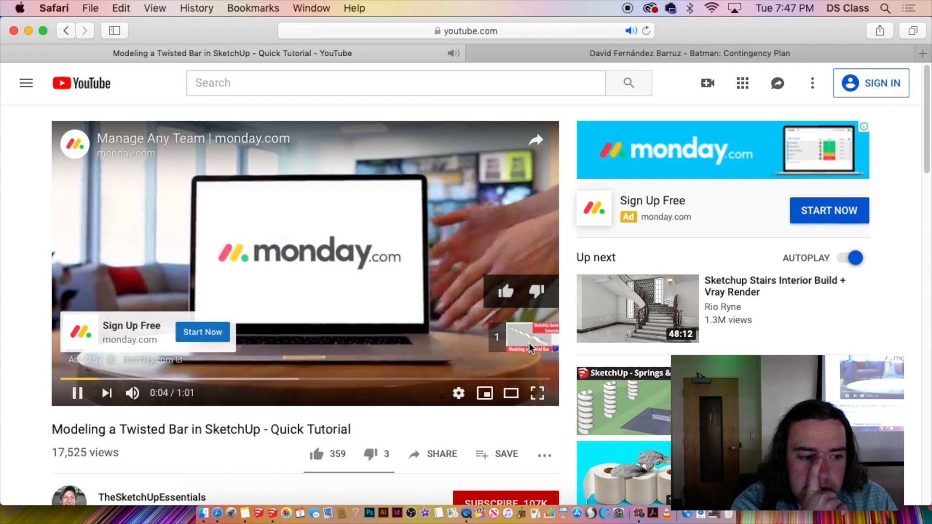
left_click(529, 339)
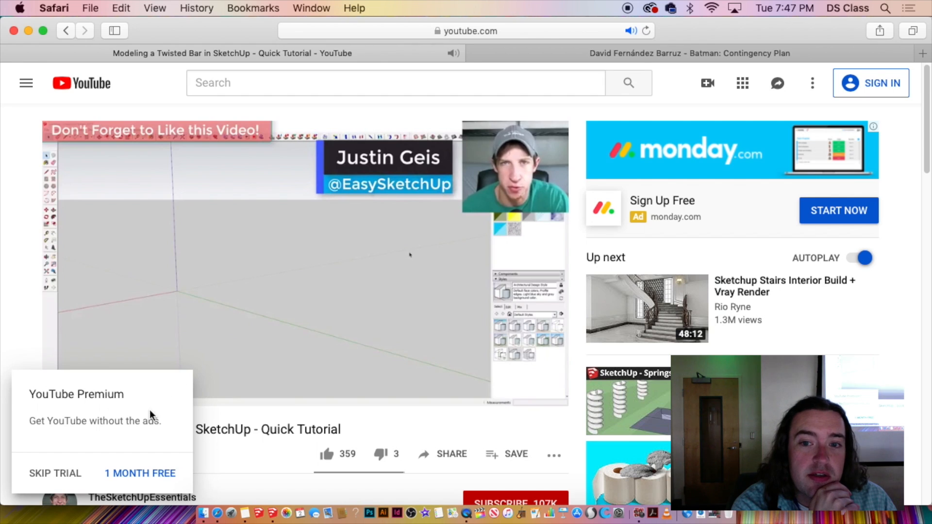
left_click(68, 473)
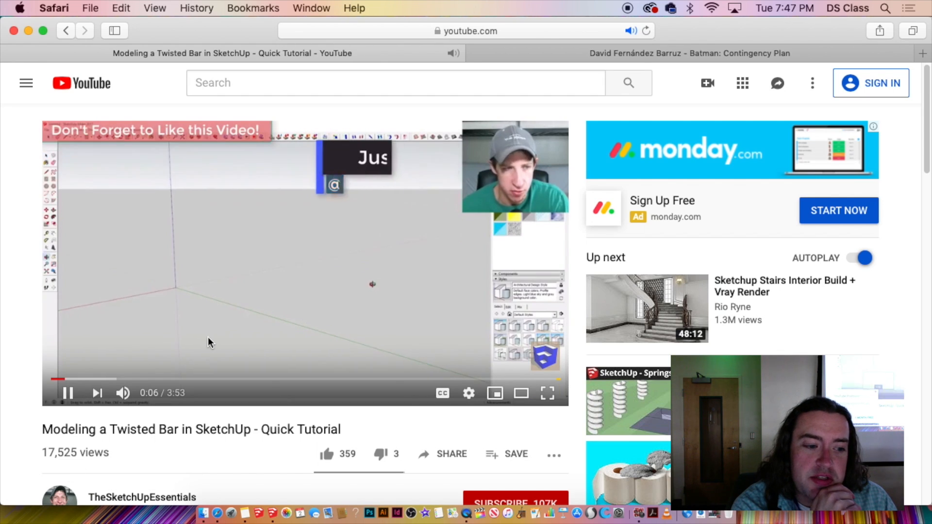
Glance over the twisted bar tutorial's description and skip the video ahead to about 1:20.
scroll(209, 338, "down", 3)
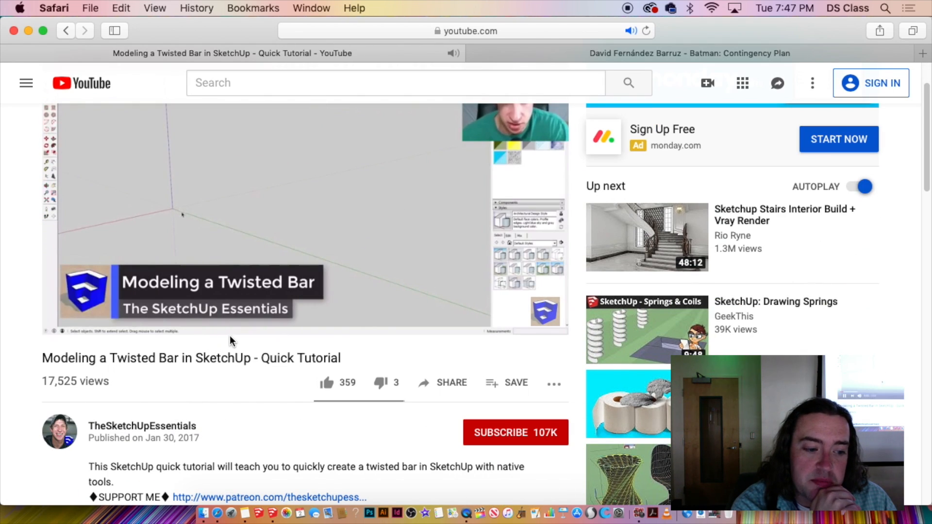
scroll(383, 362, "up", 3)
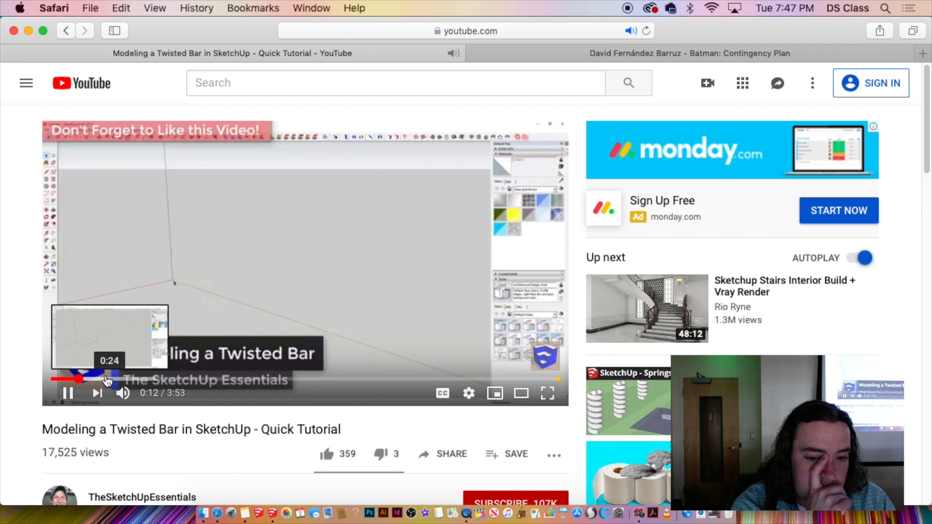
left_click(125, 380)
left_click_drag(125, 383, 221, 382)
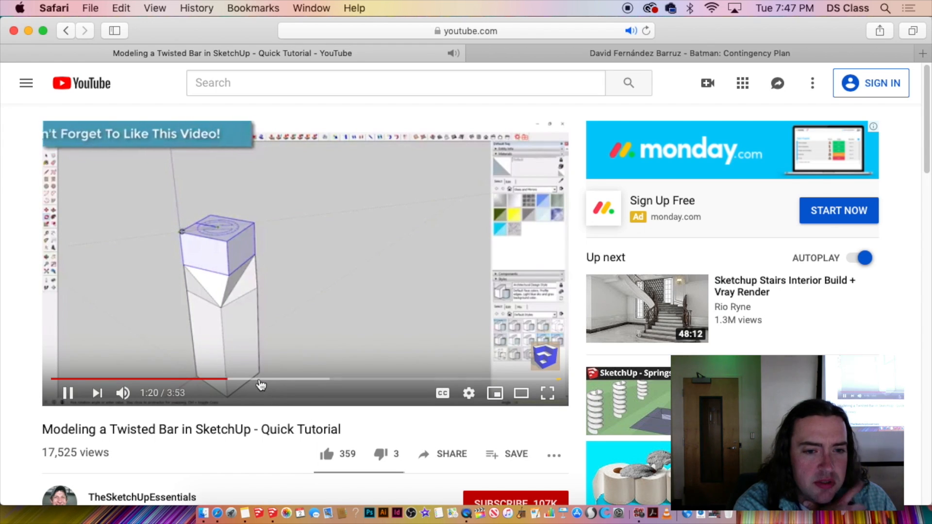
Skim the twisted bar tutorial by skipping to about 2:57 and back to an earlier part, and return to the video results.
left_click_drag(256, 382, 437, 380)
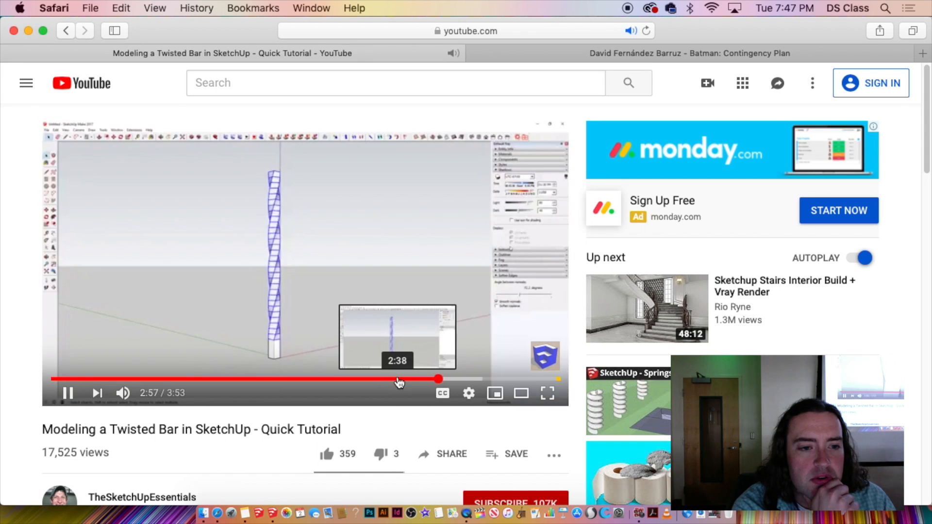
left_click(338, 380)
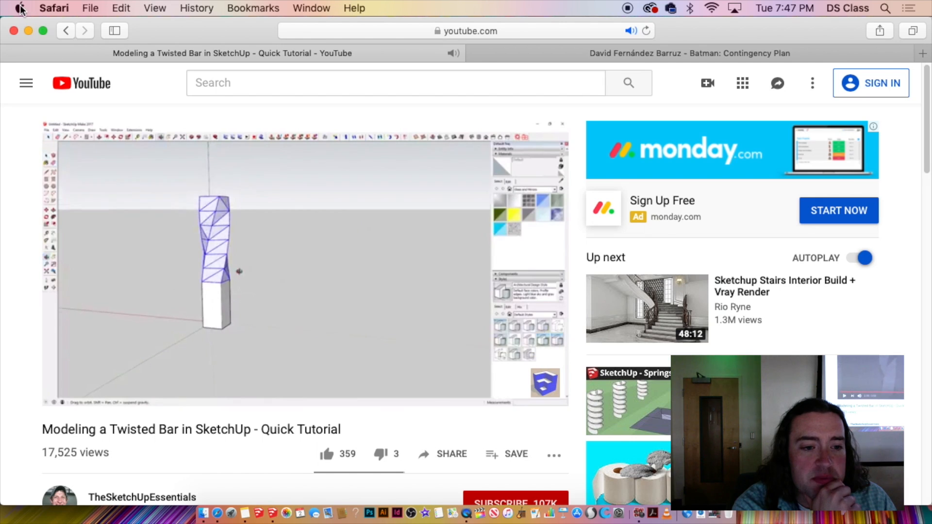
left_click(71, 31)
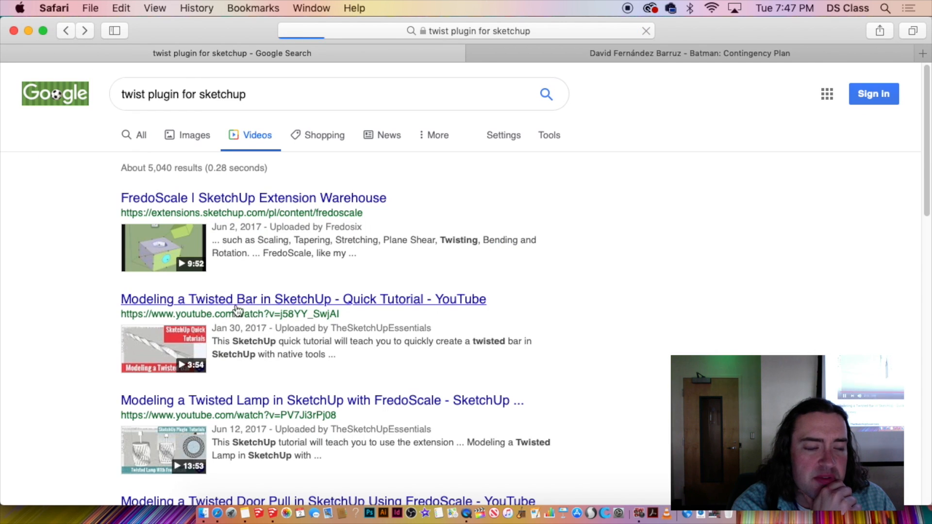
Open the FredoScale extension page from the video results, skim it from end to end, and return to the results.
left_click(185, 252)
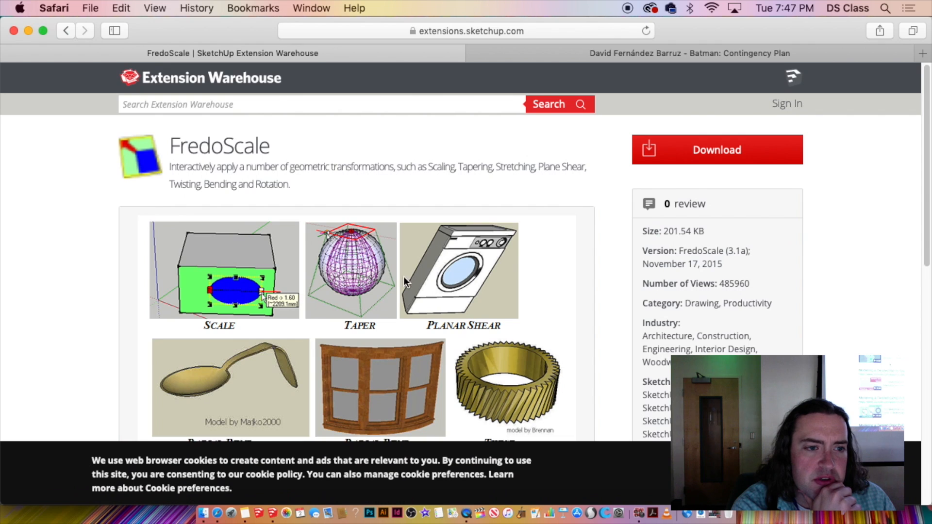
scroll(330, 264, "down", 10)
scroll(310, 289, "up", 10)
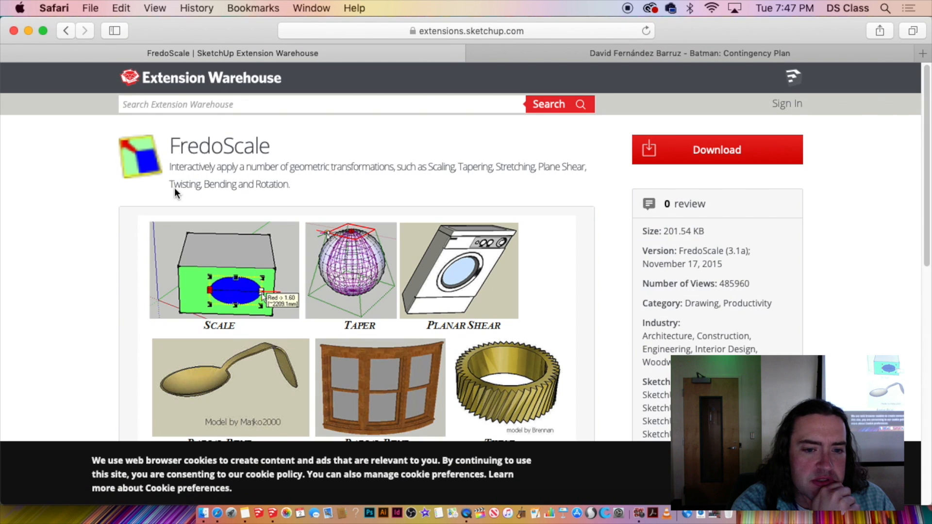
left_click(66, 31)
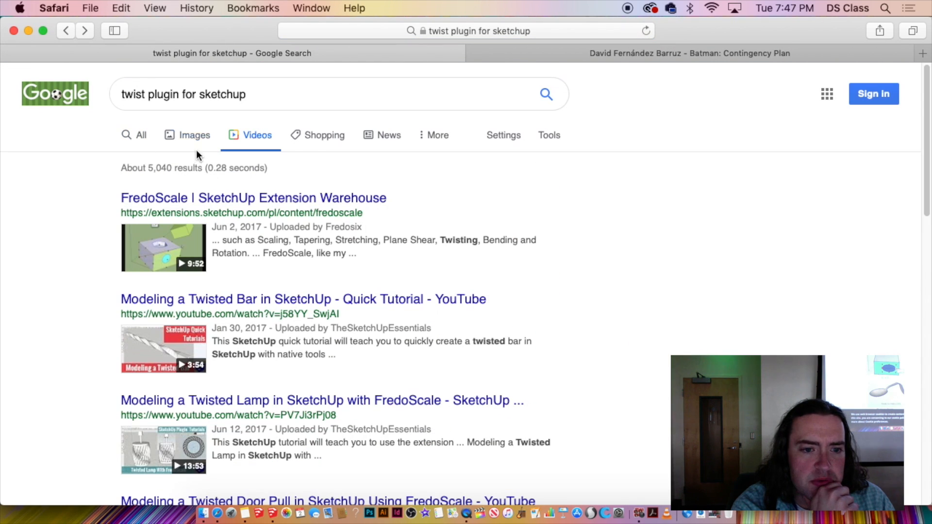
Reopen the FredoScale extension page and play the FredoScale 1.0 overview video, skipping ahead to near its end.
left_click(176, 265)
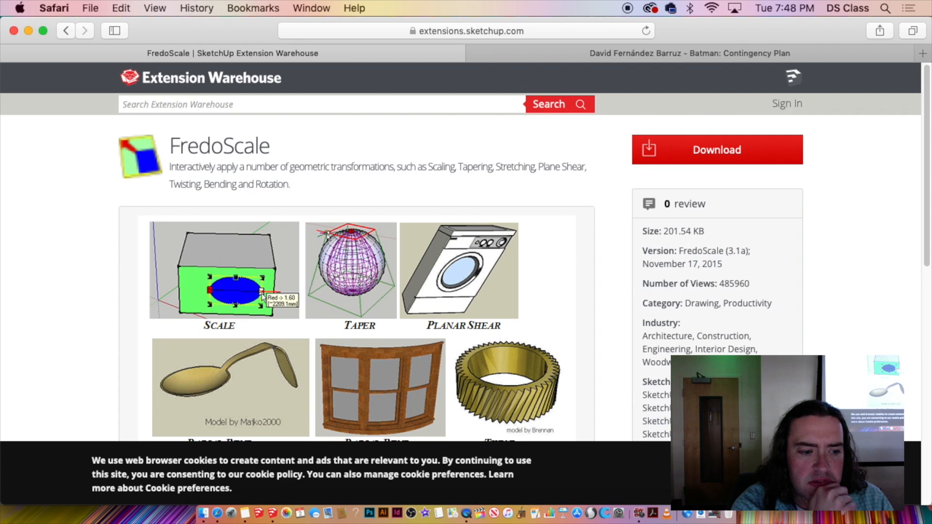
scroll(377, 336, "down", 8)
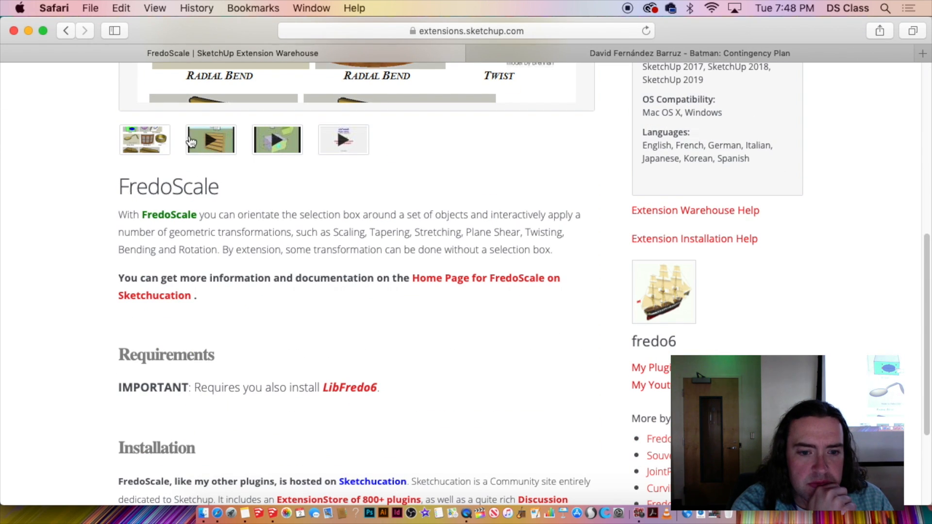
left_click(279, 142)
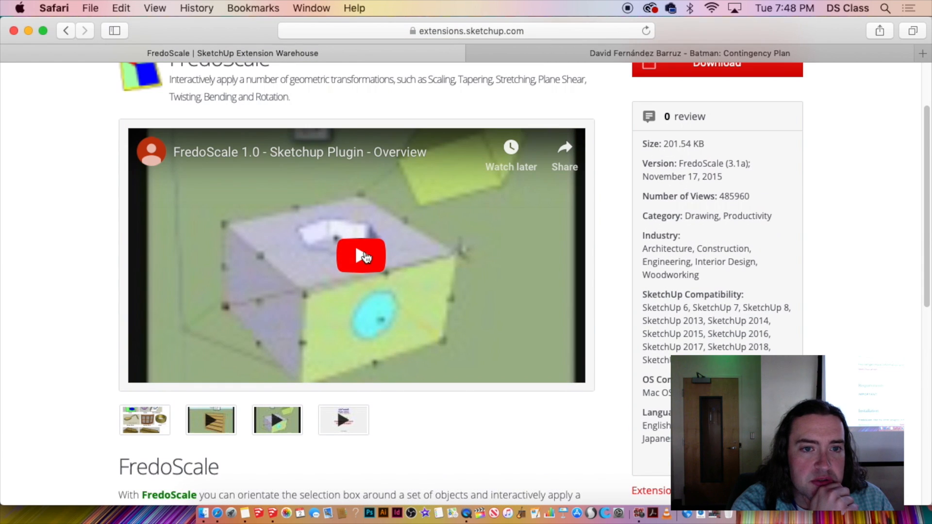
left_click(365, 256)
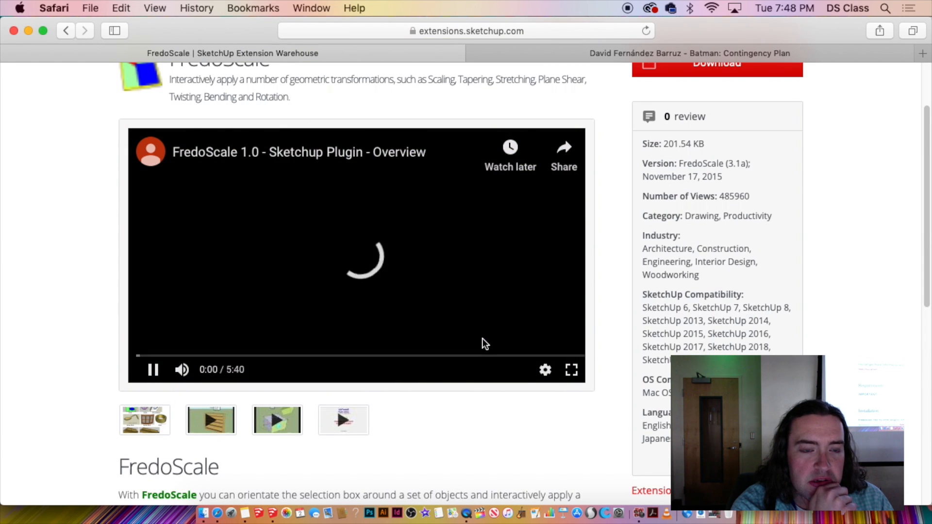
left_click_drag(144, 356, 190, 359)
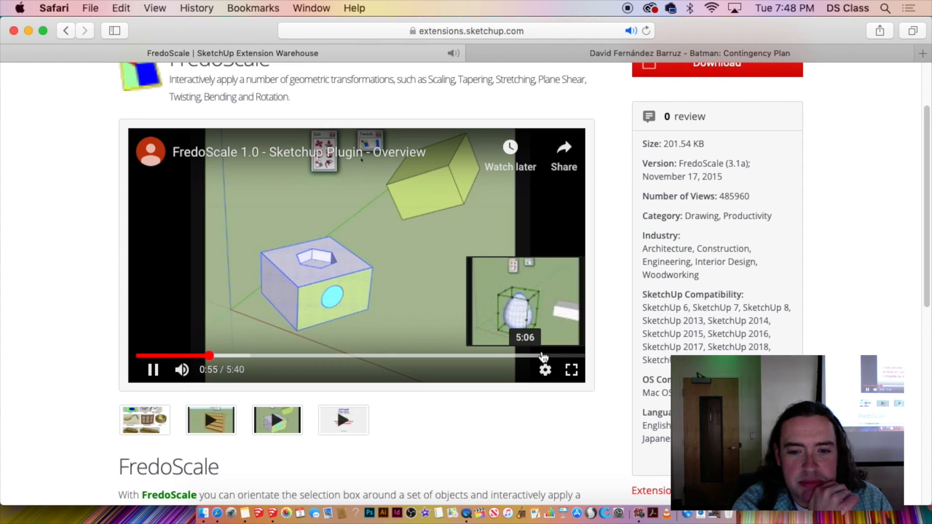
left_click(537, 356)
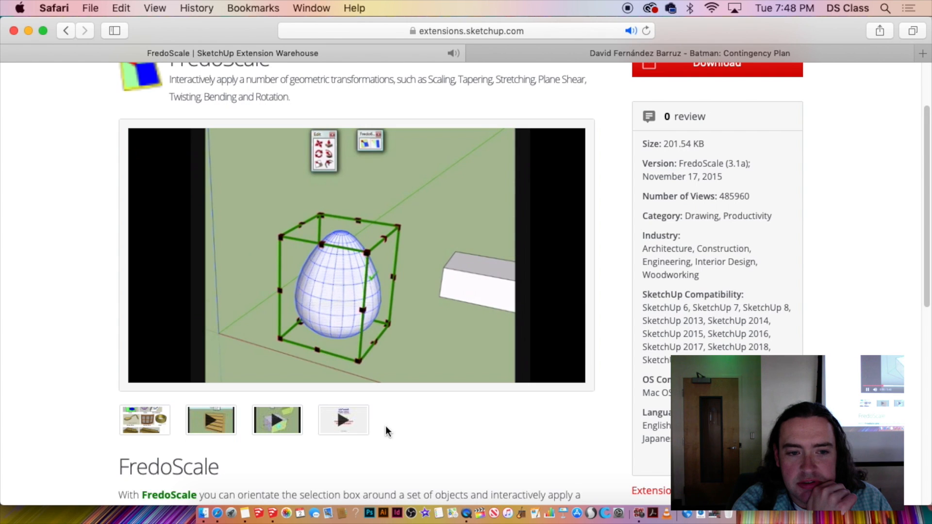
Play the FredoScale 2.0 new transformations video, skipping to about 1:47 and further ahead past the halfway point.
left_click(212, 422)
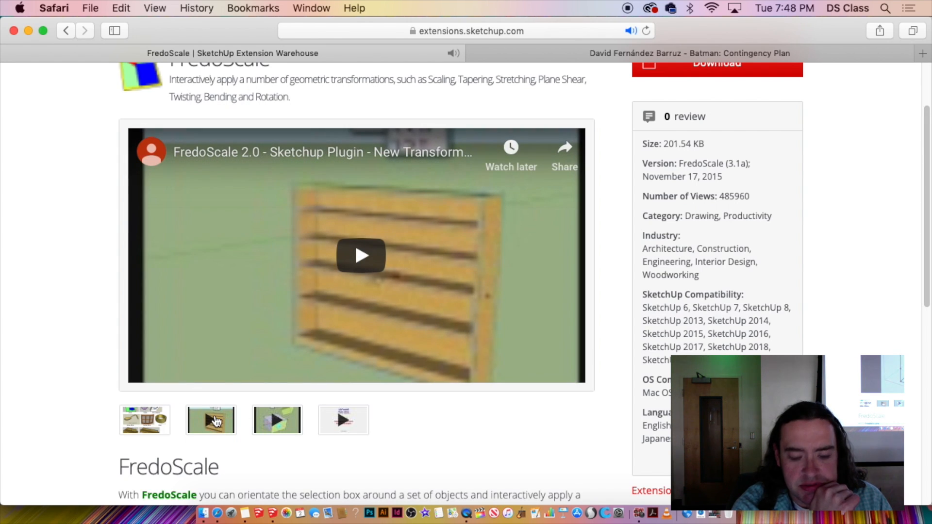
left_click(358, 257)
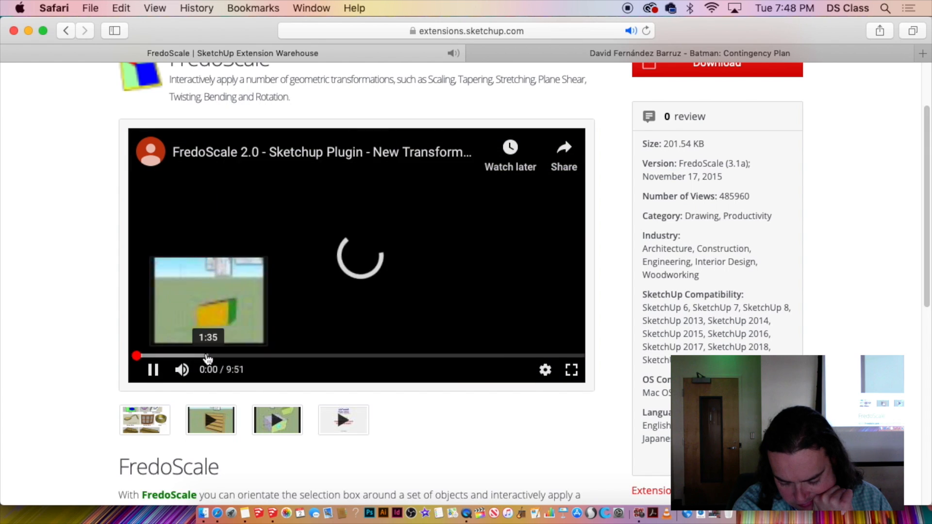
left_click(217, 357)
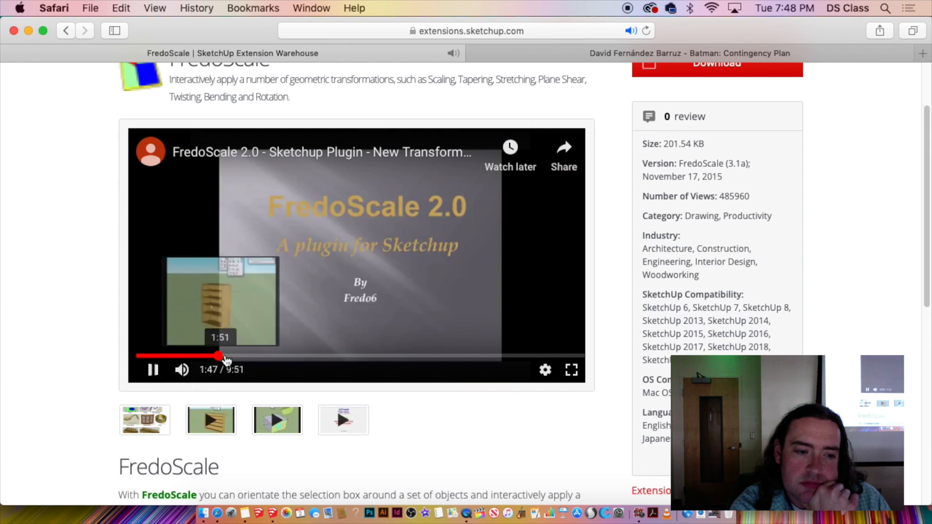
left_click_drag(246, 358, 380, 358)
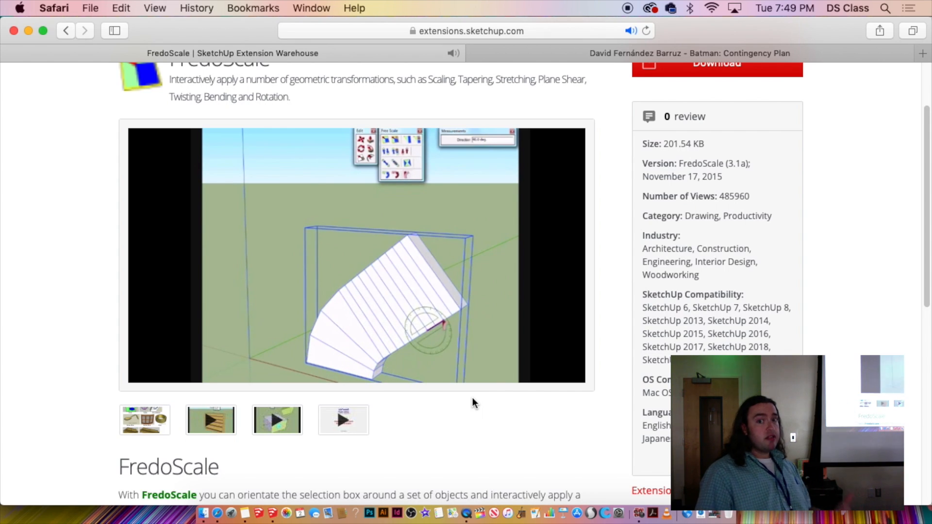
Review FredoScale's description, requirements and installation notes, and skip the FredoScale 2.0 video further ahead.
scroll(389, 282, "down", 5)
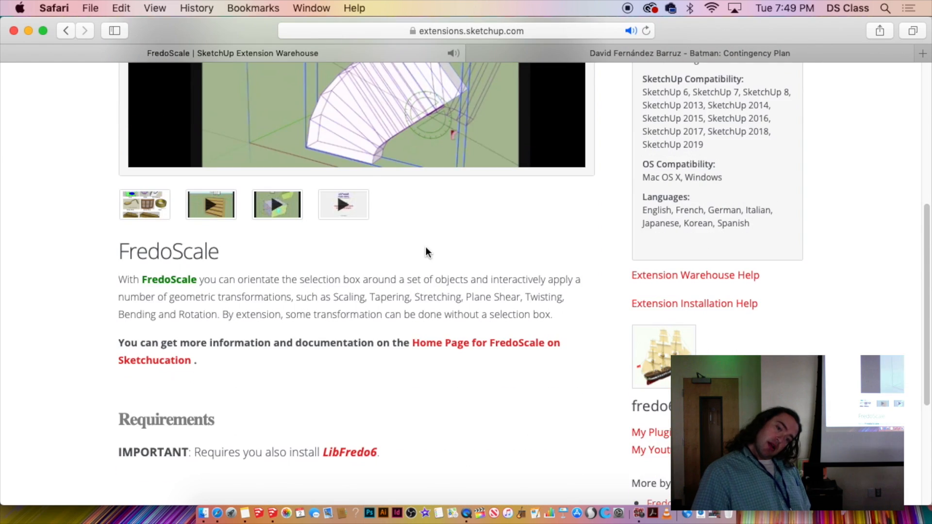
scroll(432, 258, "up", 6)
scroll(486, 276, "down", 15)
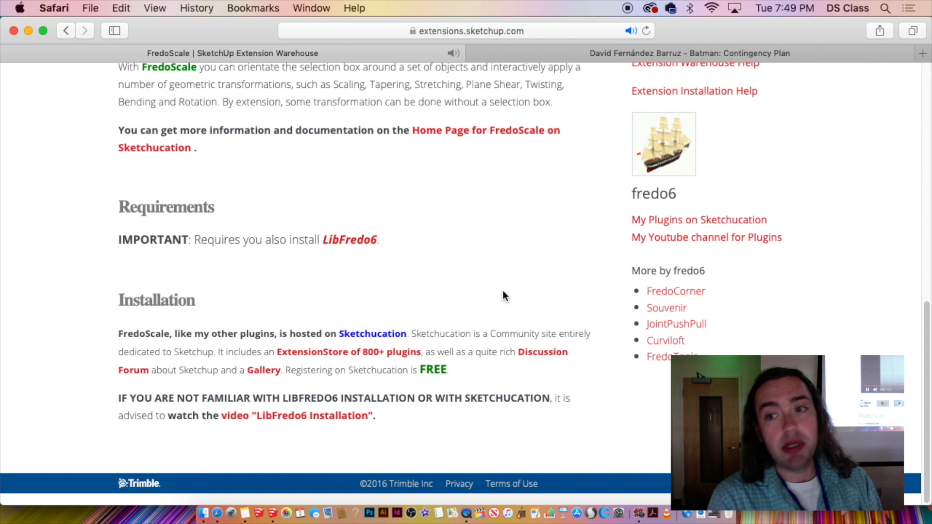
scroll(595, 266, "up", 15)
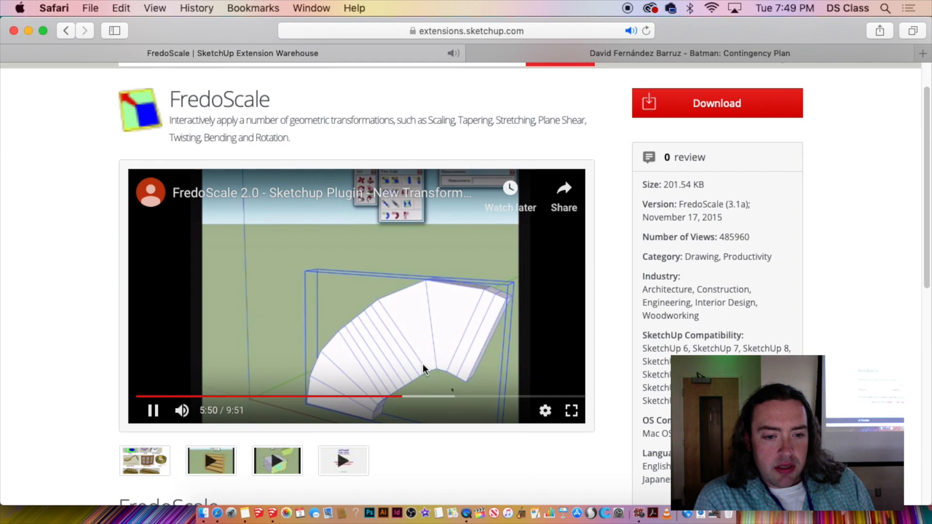
mouse_move(437, 397)
left_mouse_down()
mouse_move(494, 398)
mouse_move(433, 397)
mouse_move(447, 396)
left_mouse_up()
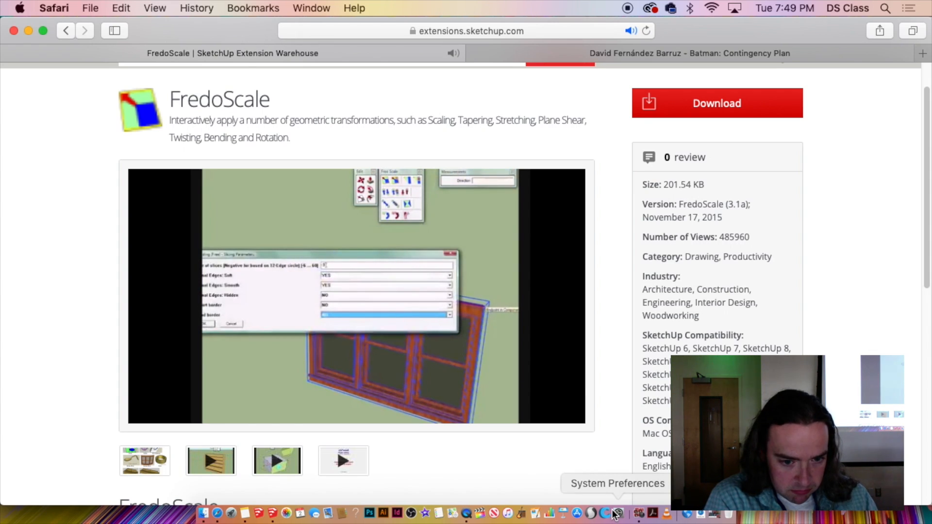
Recheck the LibFredo6 requirement, SketchUp version compatibility and description on the FredoScale page, and return to the playing video.
scroll(357, 291, "up", 2)
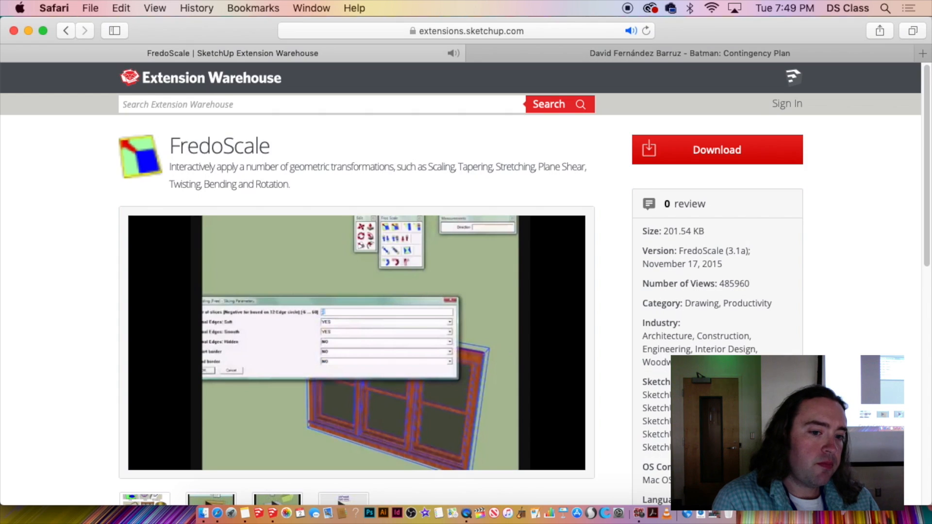
scroll(462, 272, "down", 15)
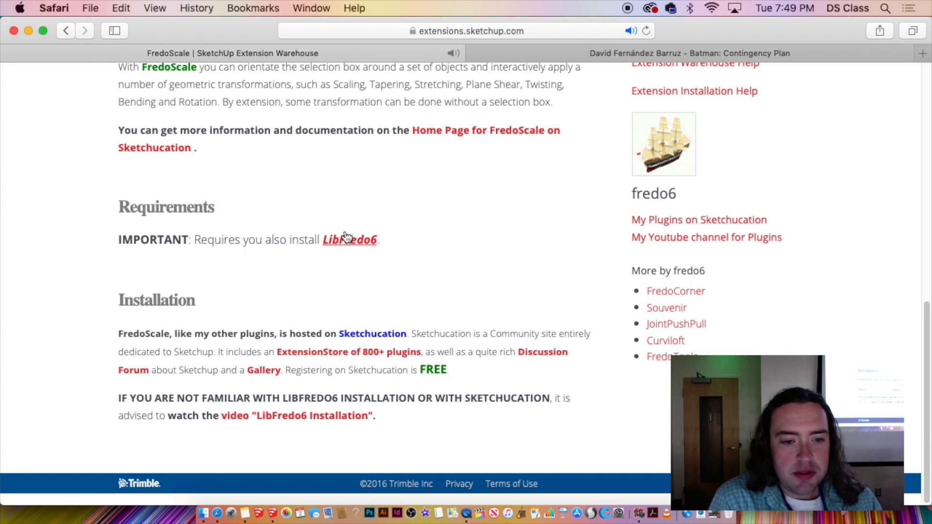
scroll(445, 285, "up", 15)
scroll(447, 284, "down", 4)
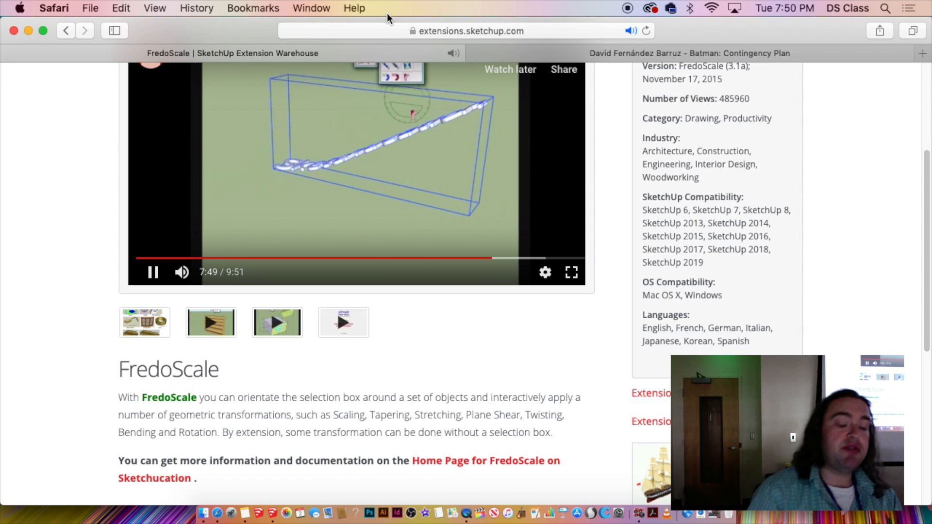
scroll(420, 204, "down", 5)
scroll(420, 209, "up", 10)
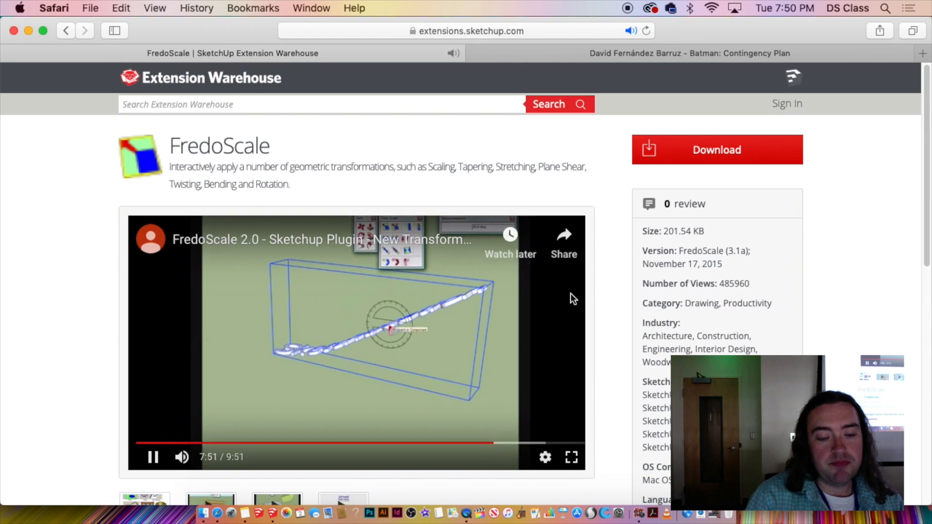